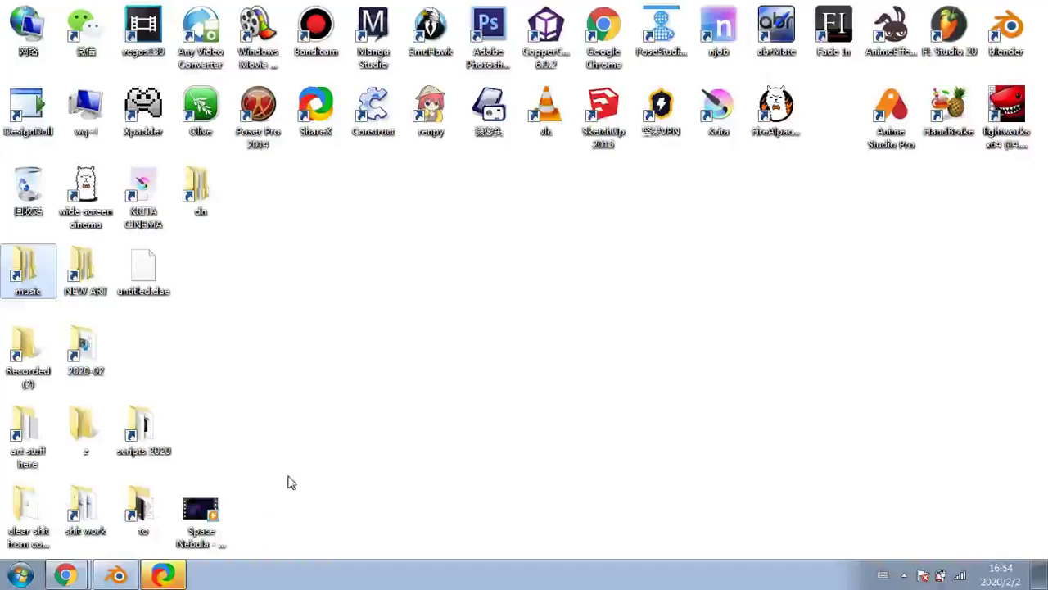
Switch to Blender and delete the light from the default scene
click(117, 575)
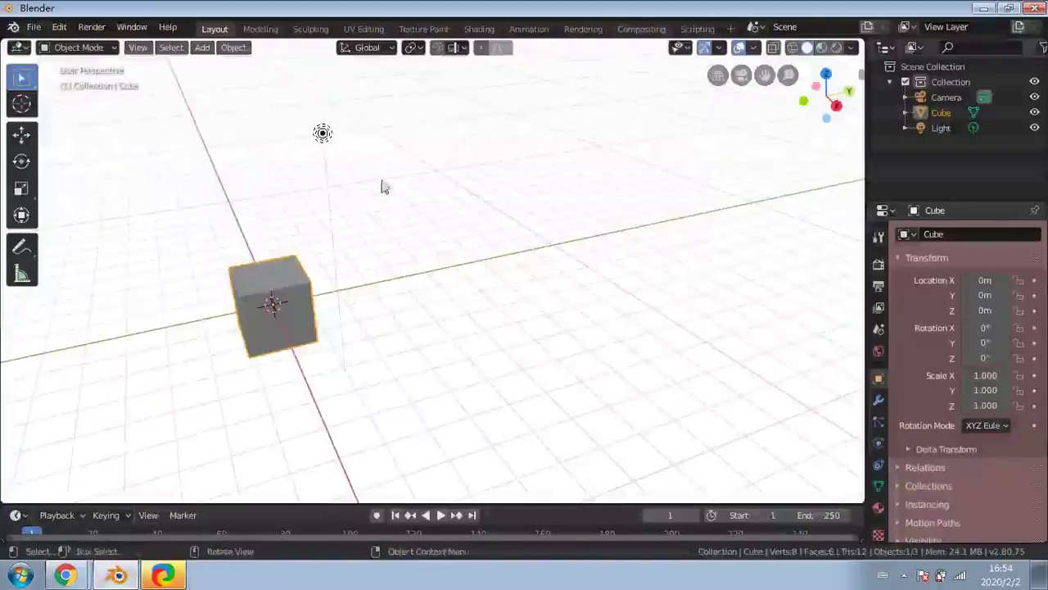
middle_drag(384, 185, 461, 189)
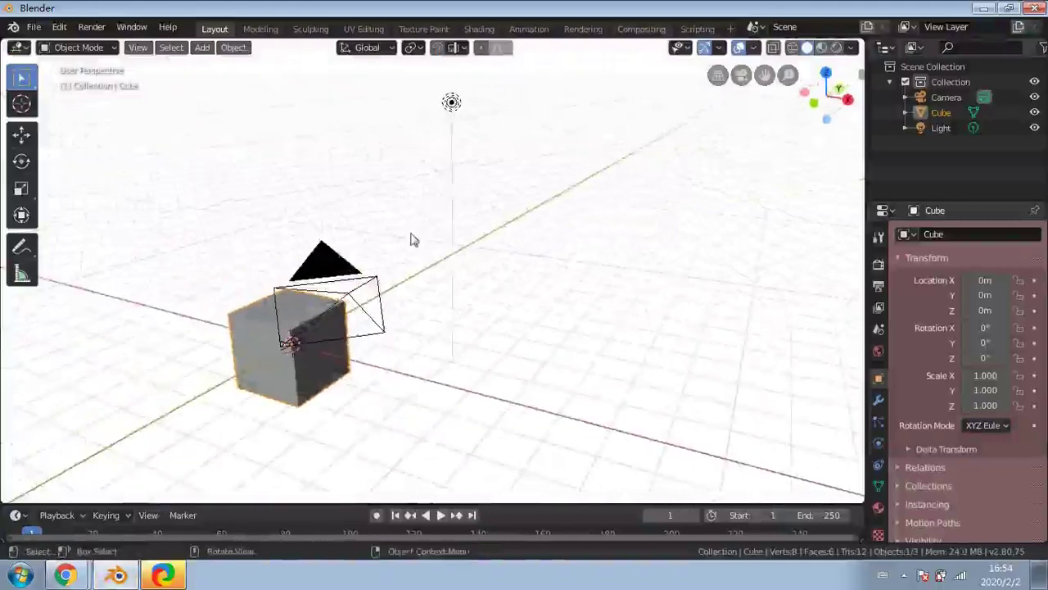
middle_drag(480, 344, 451, 344)
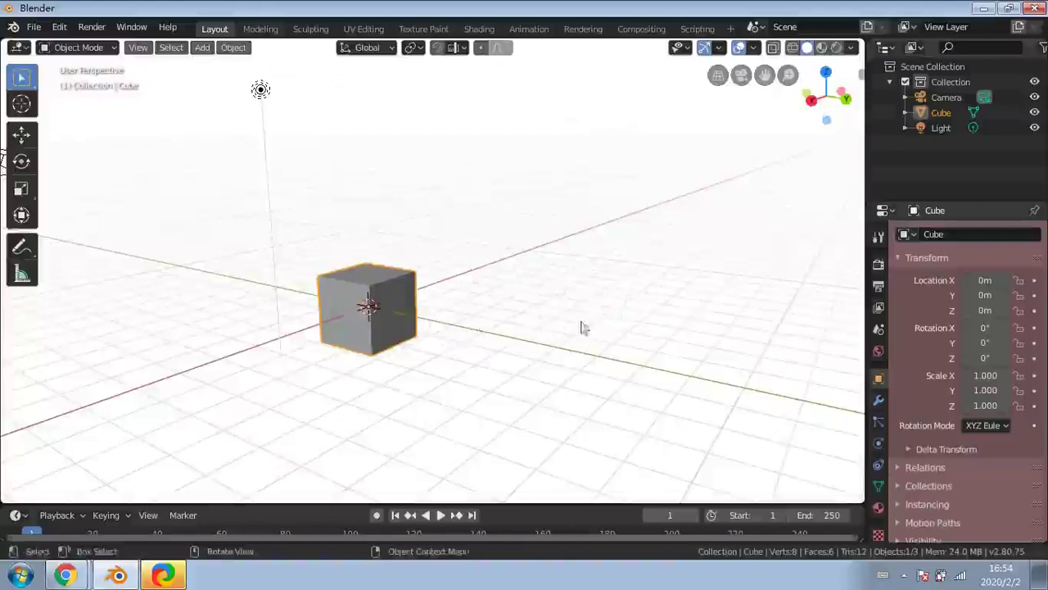
middle_drag(529, 361, 534, 365)
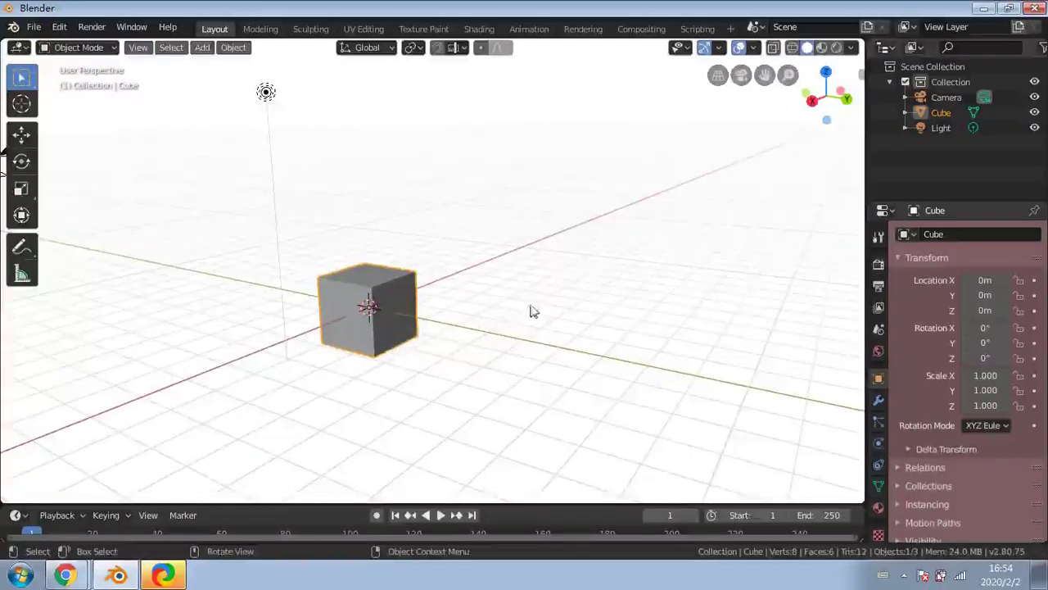
click(267, 93)
key(Delete)
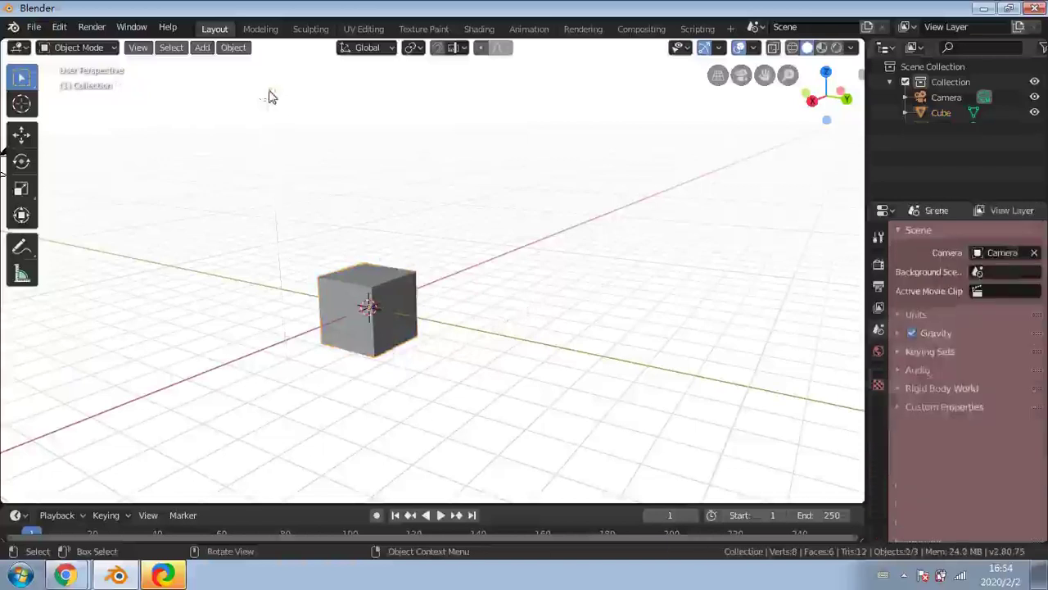
Delete the camera from the scene, leaving the default cube in place
scroll(590, 135, down, 4)
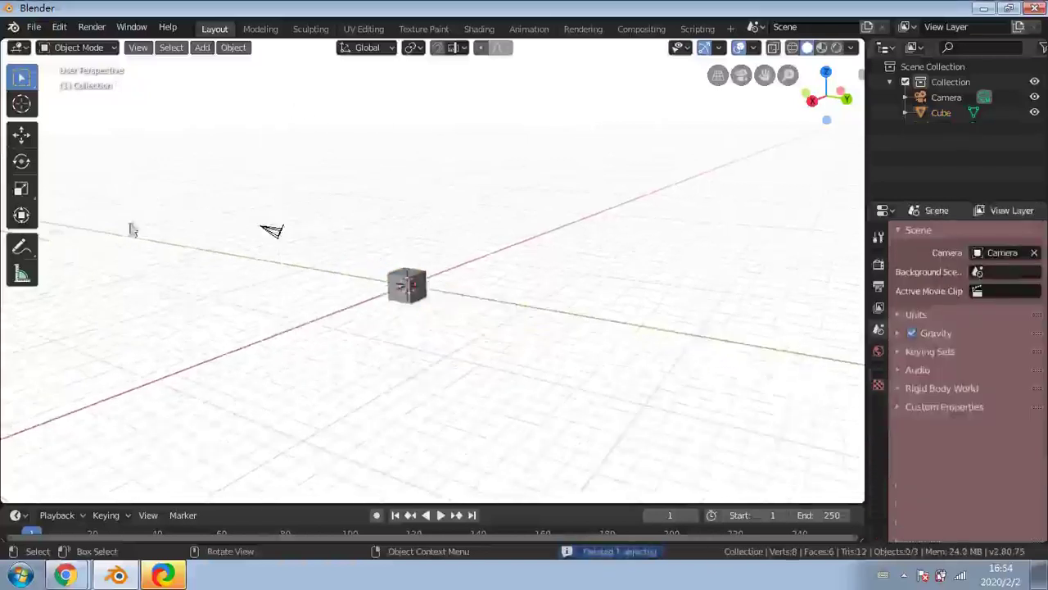
click(273, 232)
key(Delete)
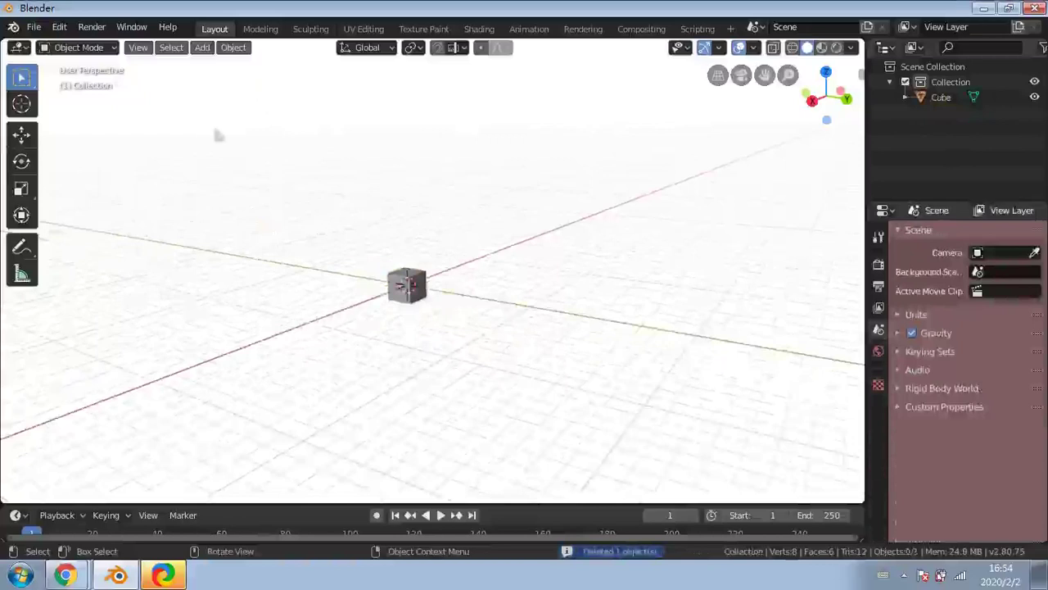
scroll(287, 206, up, 3)
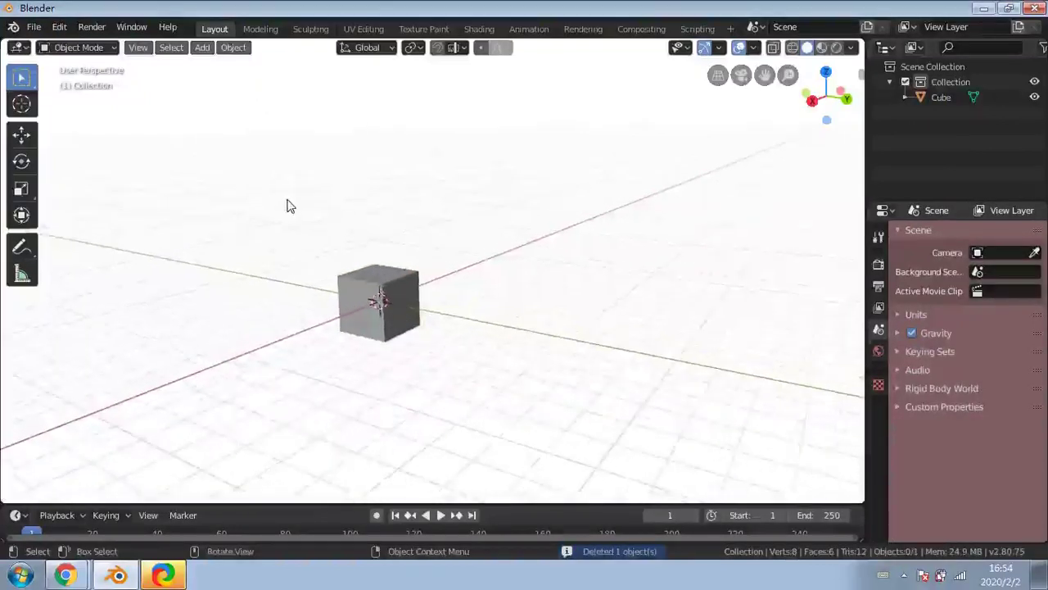
scroll(377, 311, up, 2)
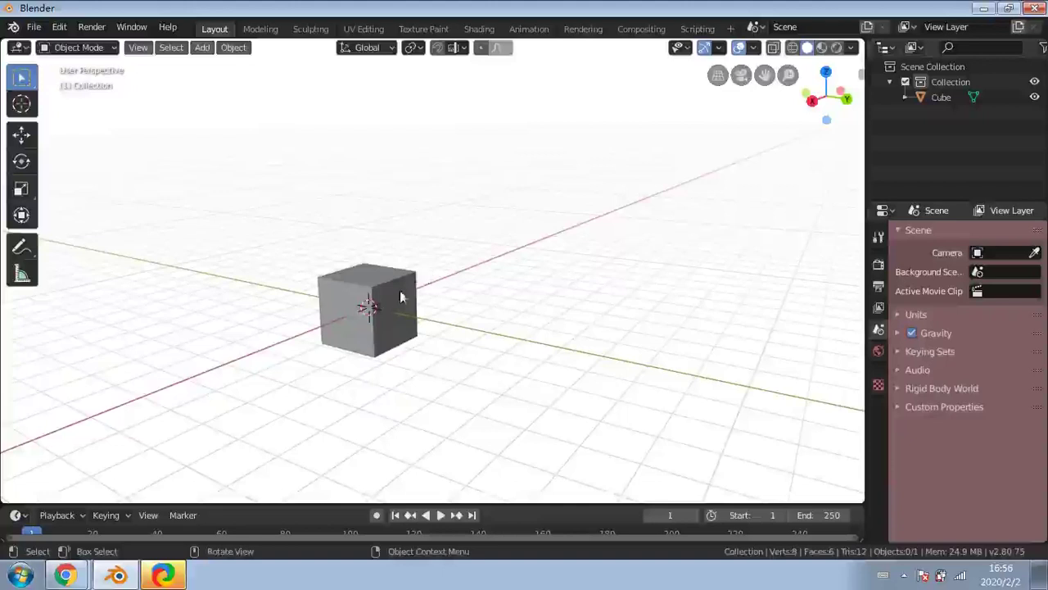
Move the cube up along the Z axis by about 1.06 m so it rests on the grid
click(401, 297)
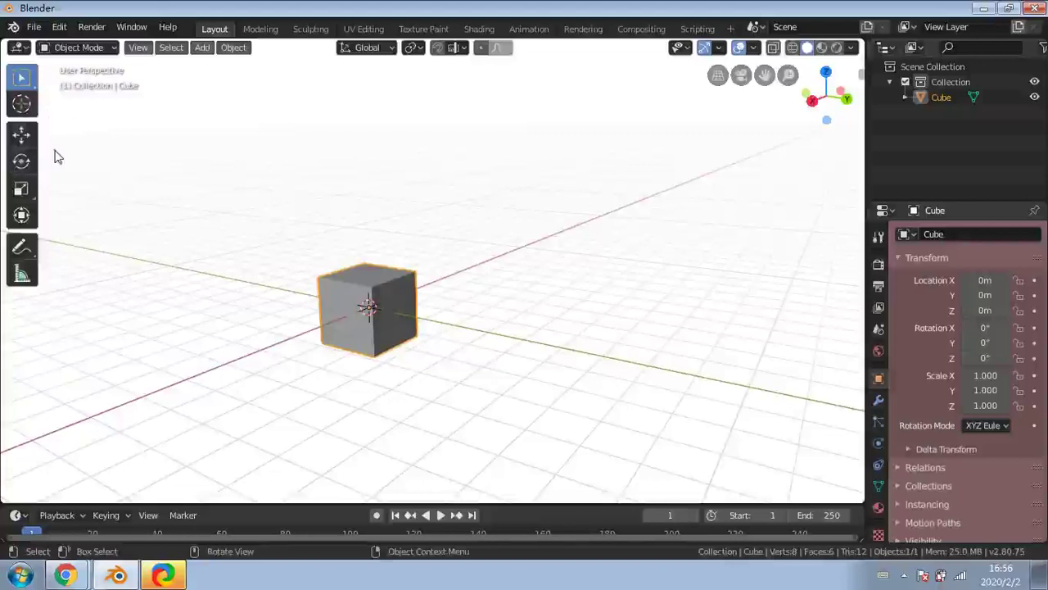
click(22, 133)
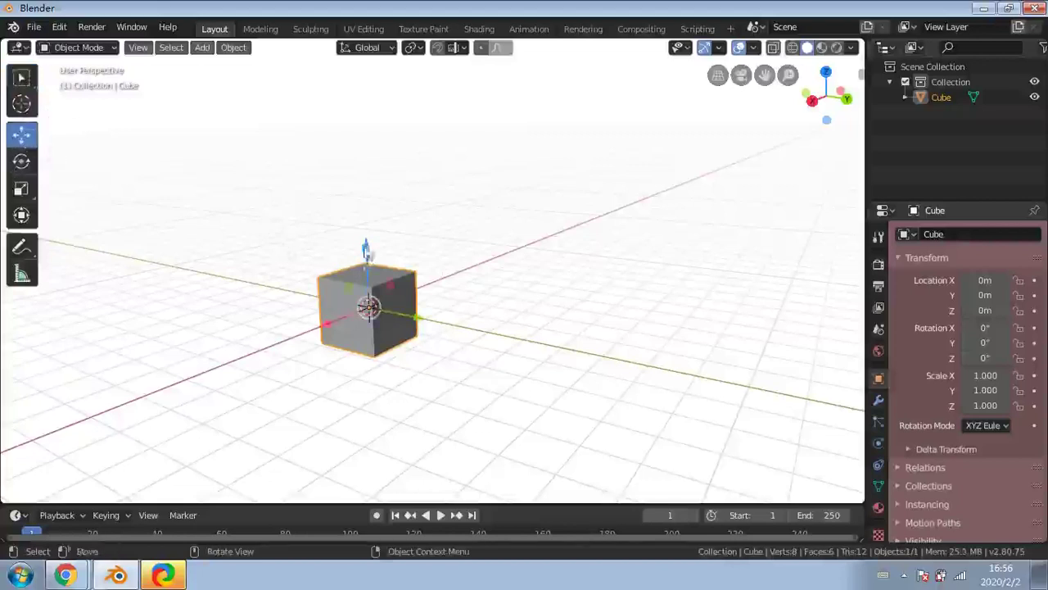
drag(365, 244, 365, 208)
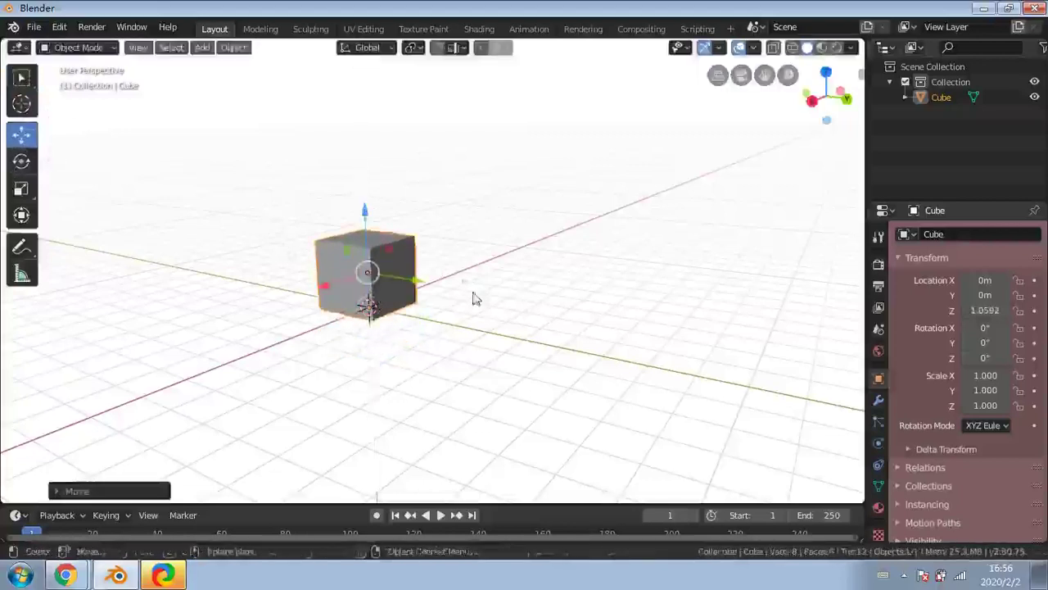
Examine the raised cube and the surrounding grid from several sides and distances
middle_drag(475, 297, 522, 328)
scroll(502, 327, up, 3)
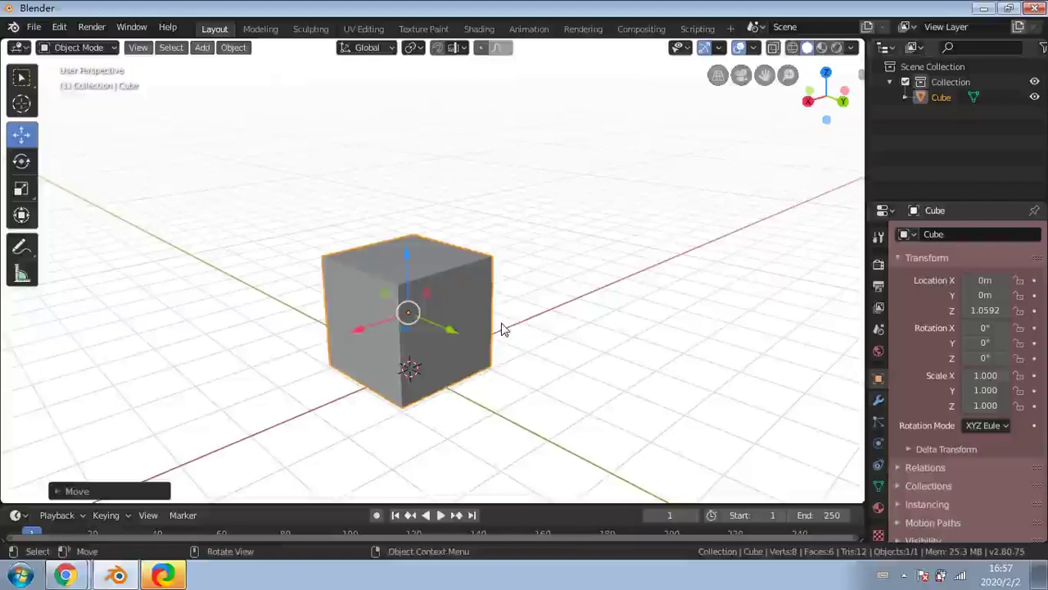
middle_drag(504, 287, 425, 214)
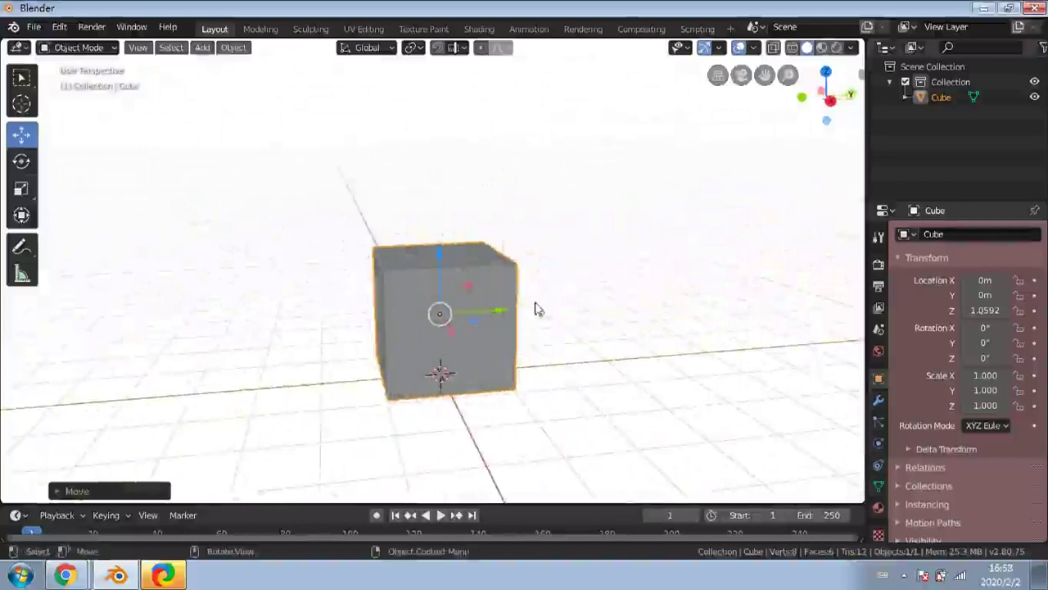
middle_drag(569, 292, 535, 166)
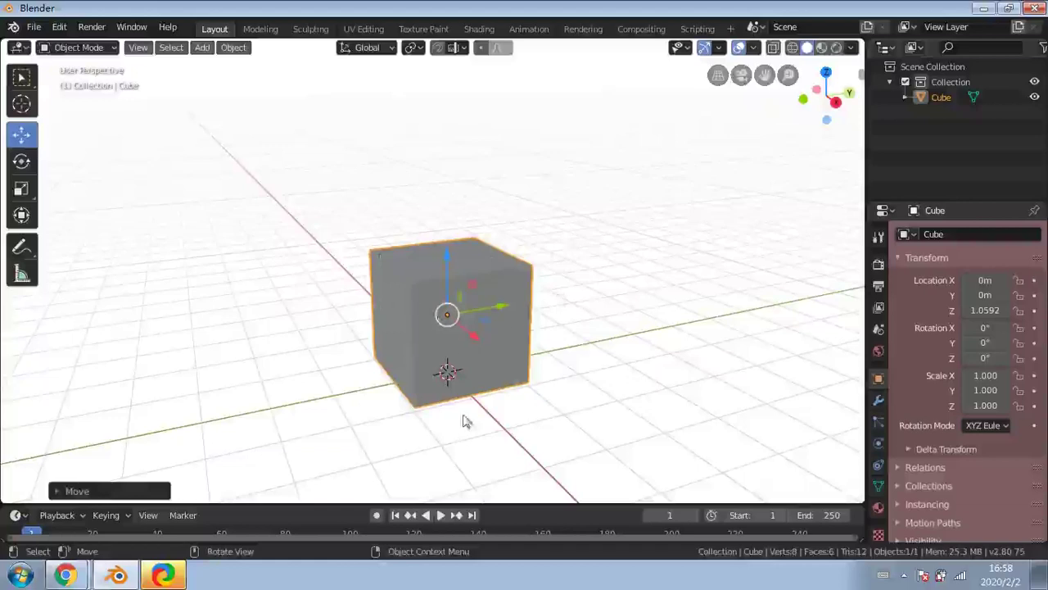
middle_drag(464, 421, 379, 297)
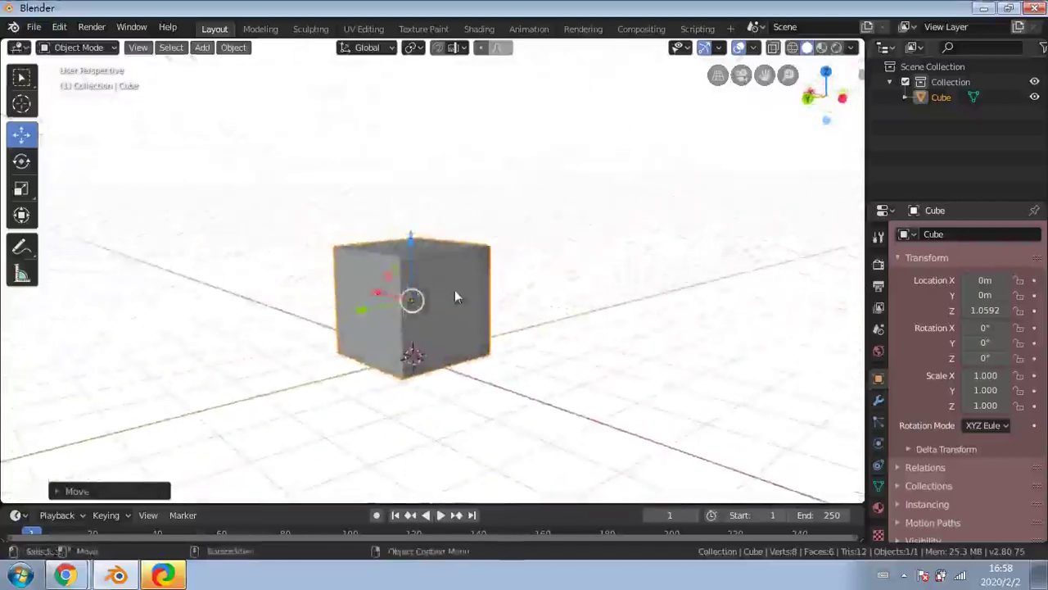
middle_drag(455, 294, 409, 322)
scroll(430, 308, up, 2)
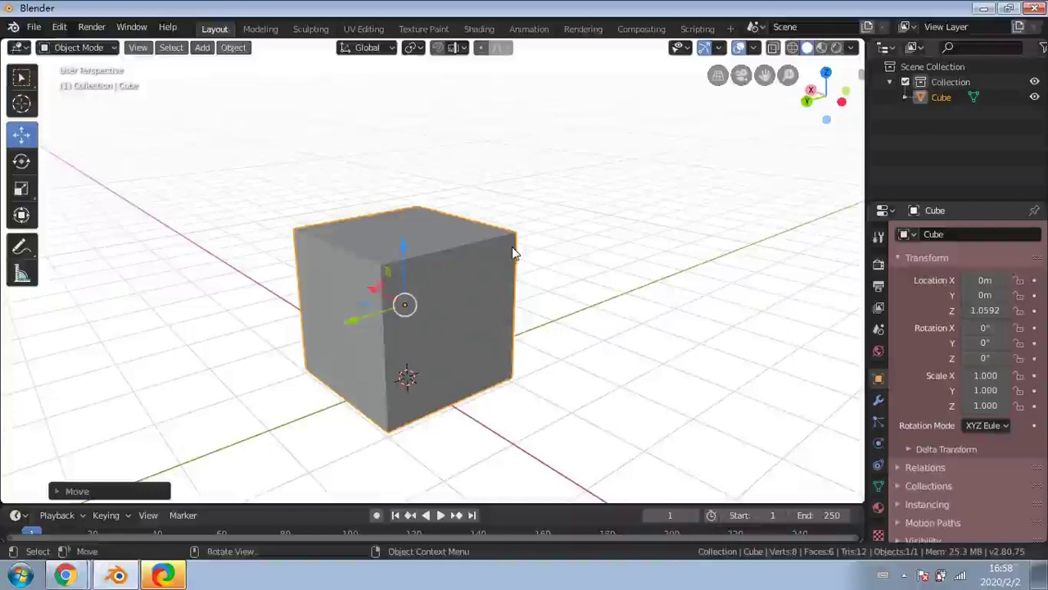
key(o)
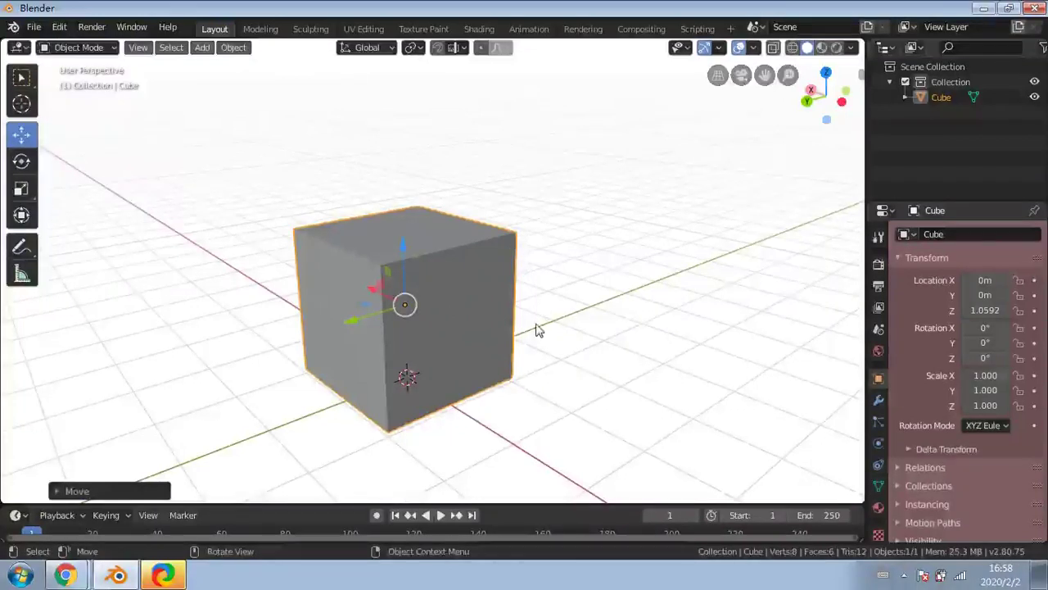
middle_drag(543, 320, 255, 289)
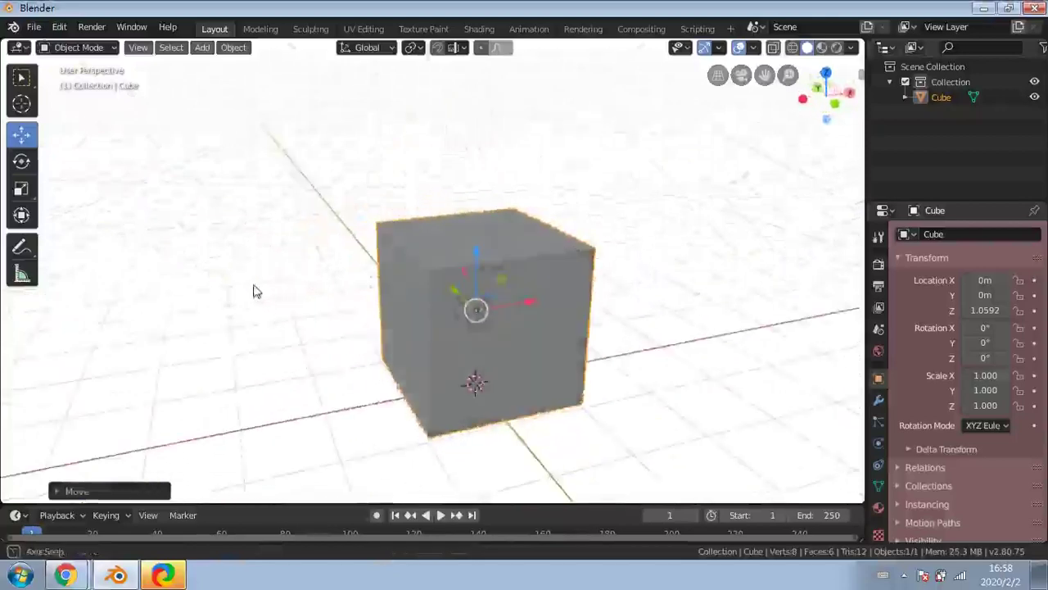
middle_drag(427, 322, 463, 287)
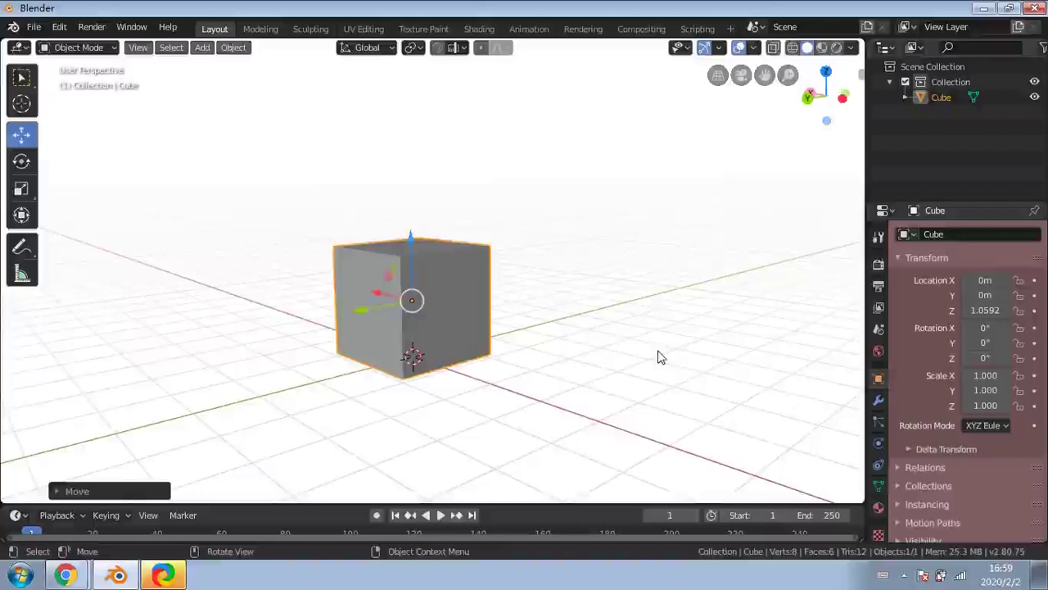
key(o)
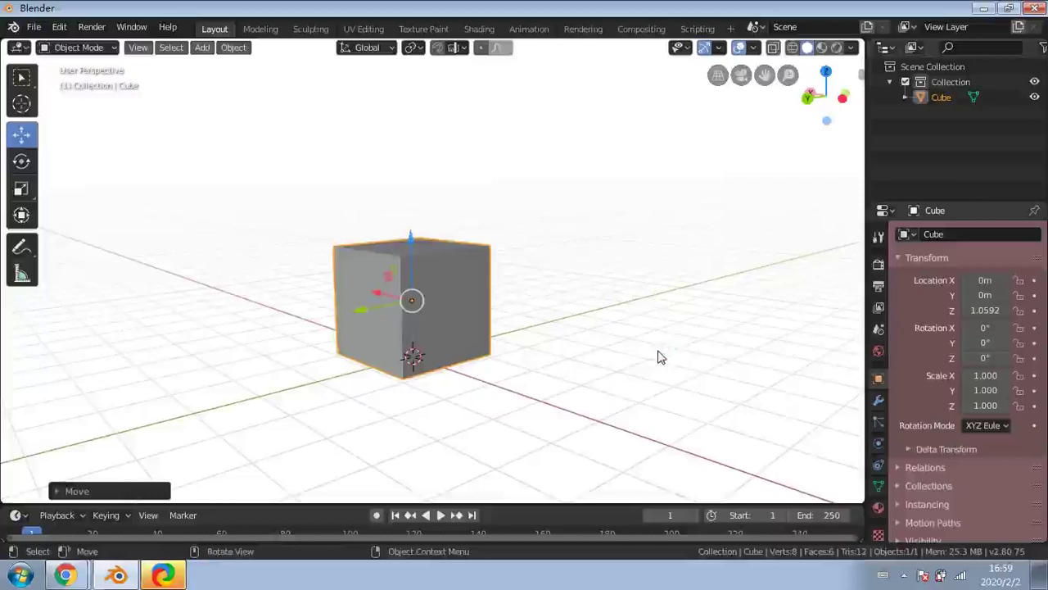
mouse_move(625, 355)
middle_down()
mouse_move(711, 381)
mouse_move(622, 351)
middle_up()
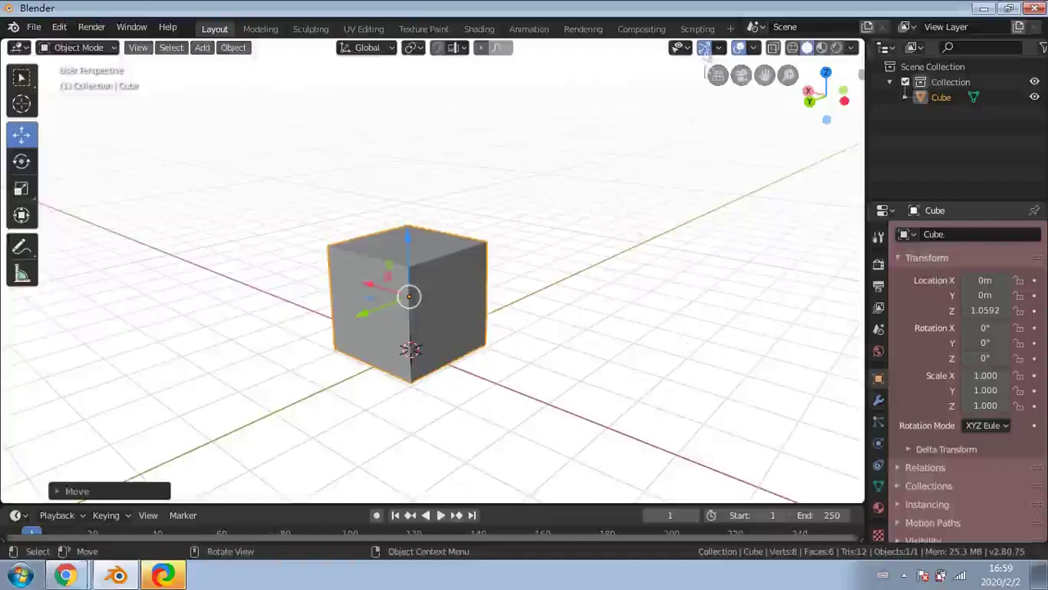
Hide the viewport overlays and show them again
click(739, 48)
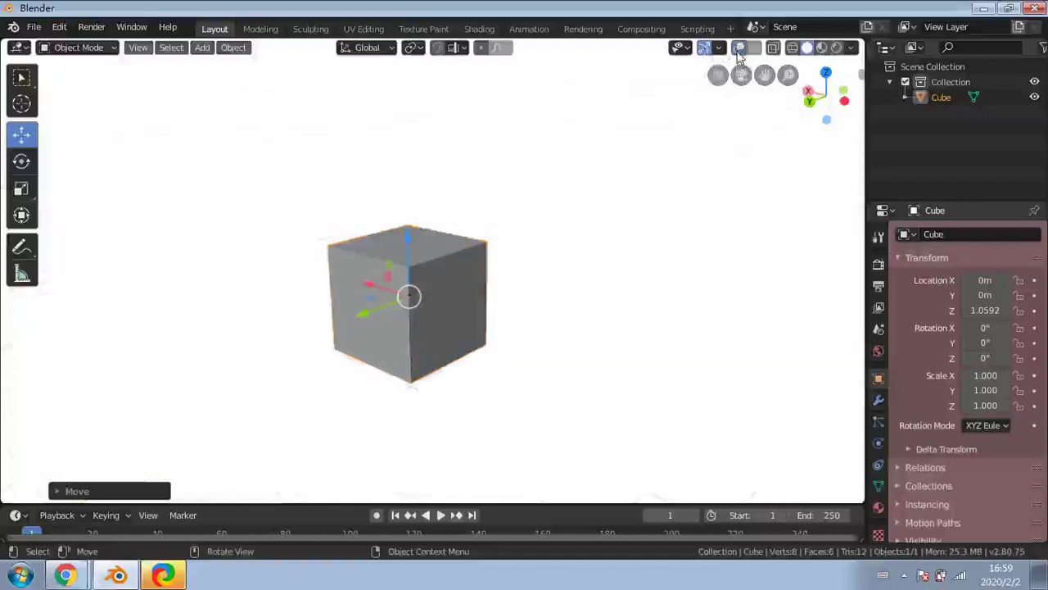
click(739, 49)
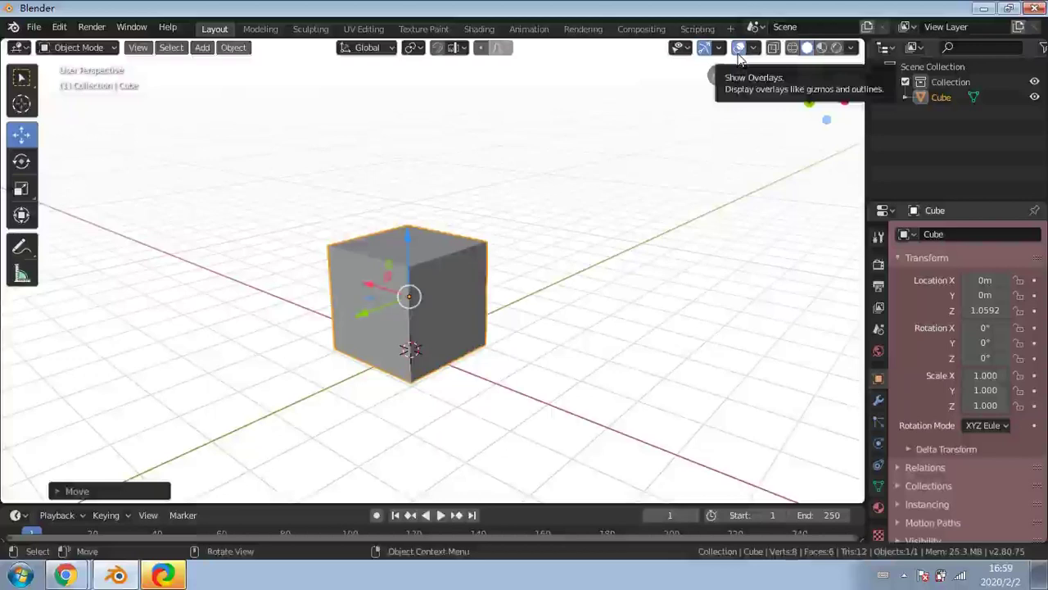
click(739, 54)
click(739, 51)
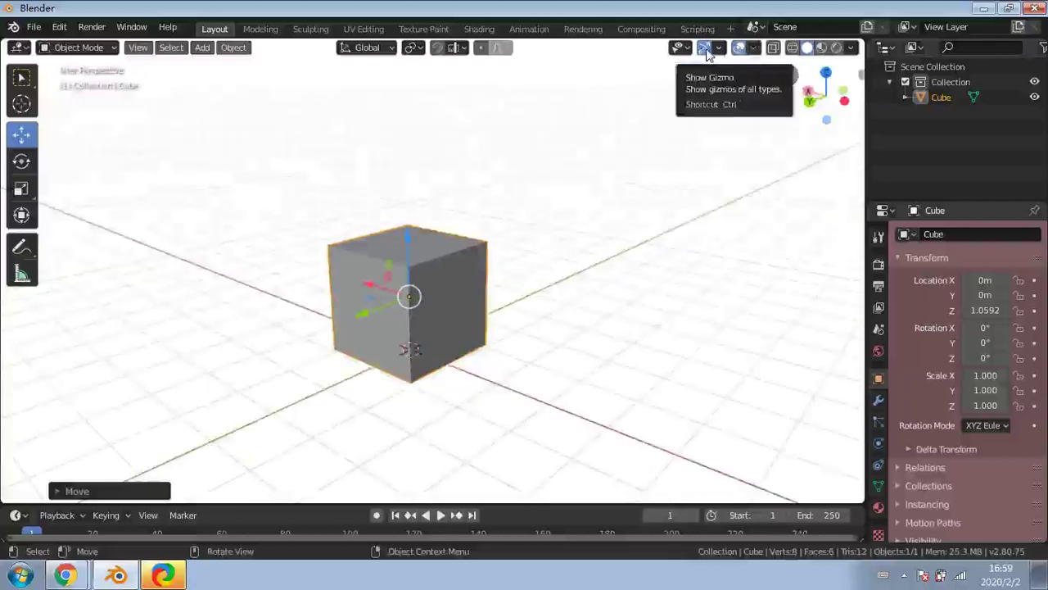
Hide the viewport gizmos and show them again
click(705, 50)
click(706, 50)
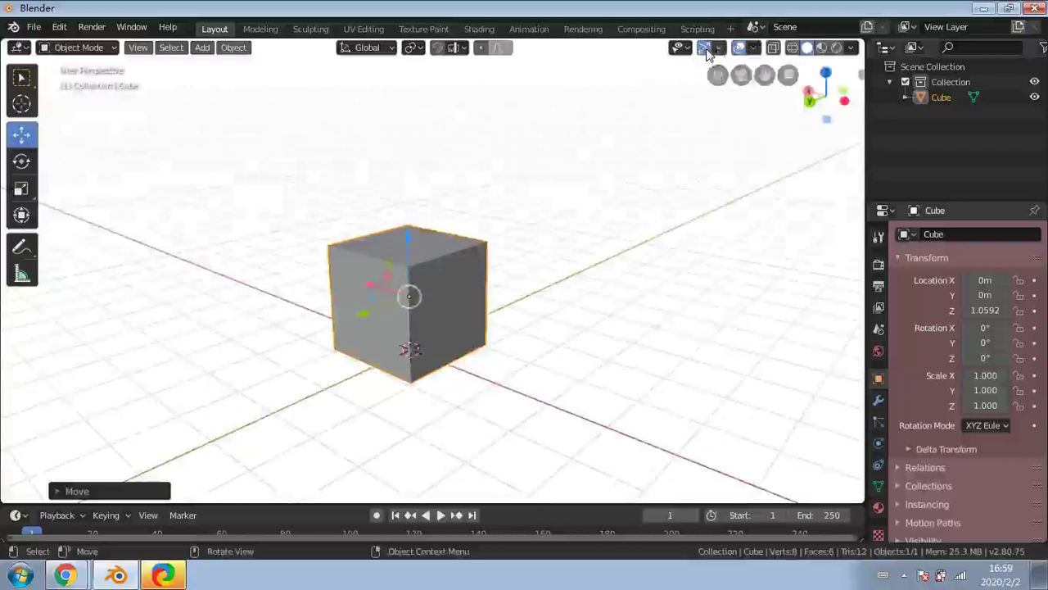
click(706, 50)
click(706, 50)
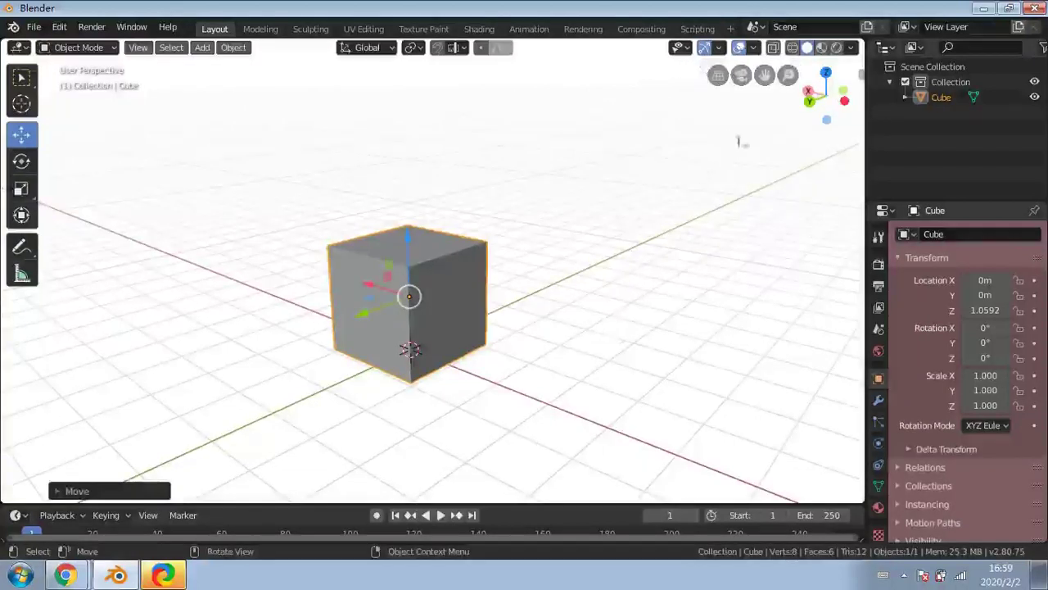
Examine the cube from several angles, including in material preview shading
middle_drag(734, 226, 604, 323)
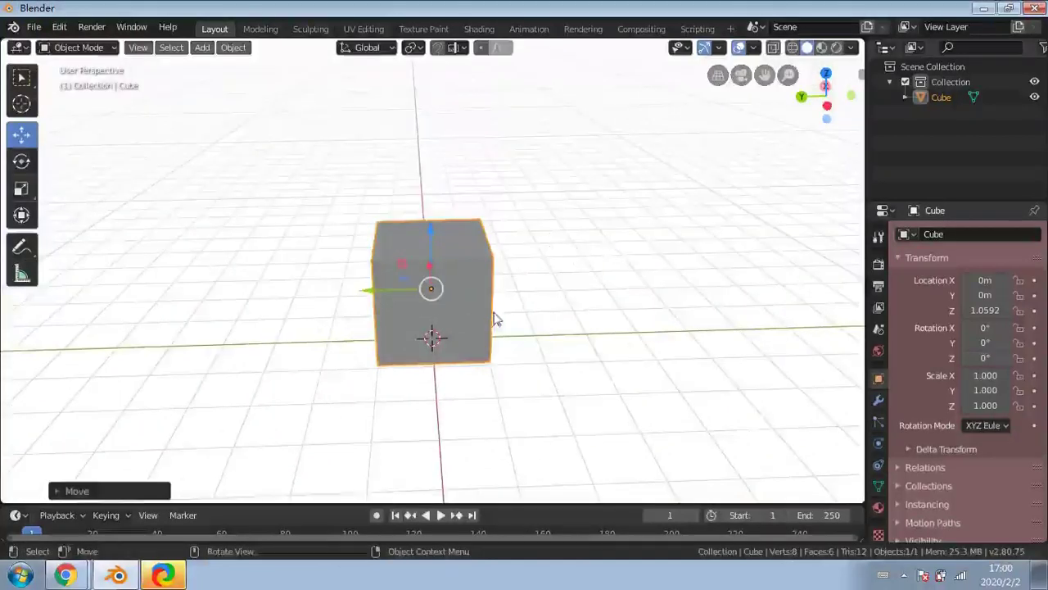
middle_drag(494, 318, 246, 253)
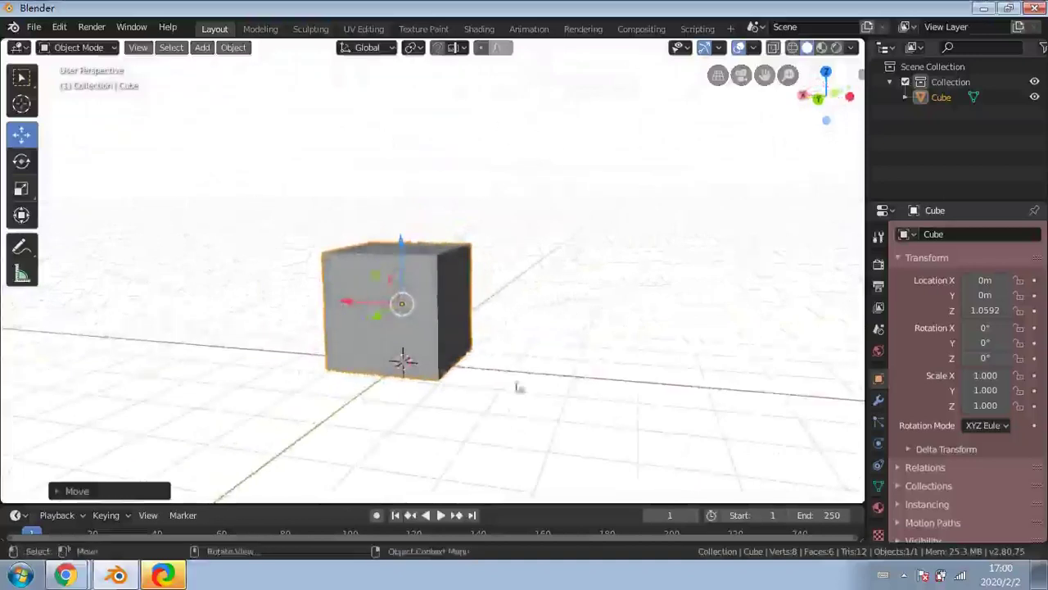
middle_drag(562, 368, 523, 376)
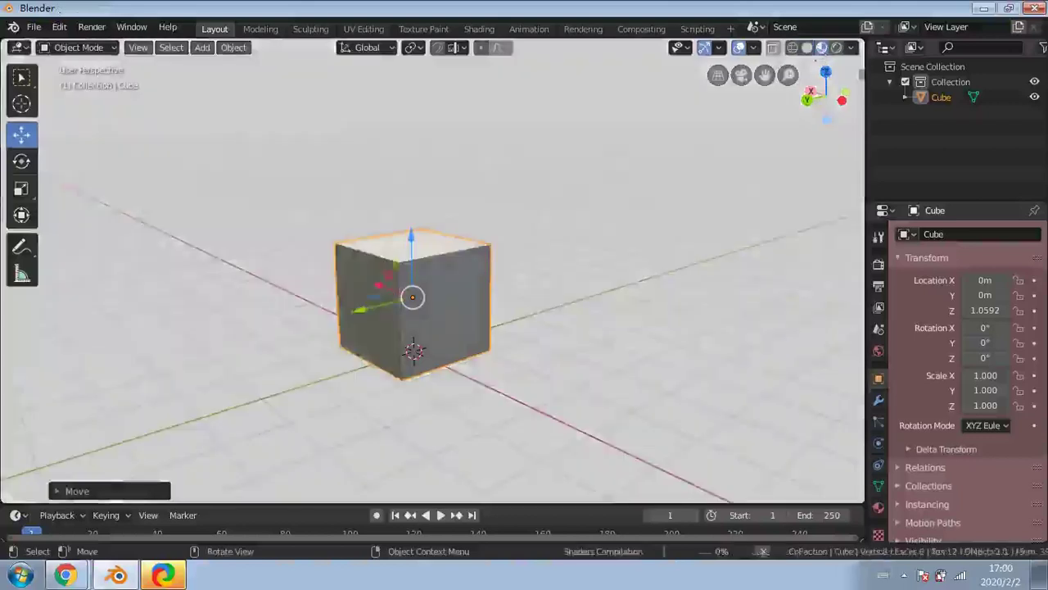
drag(825, 73, 443, 250)
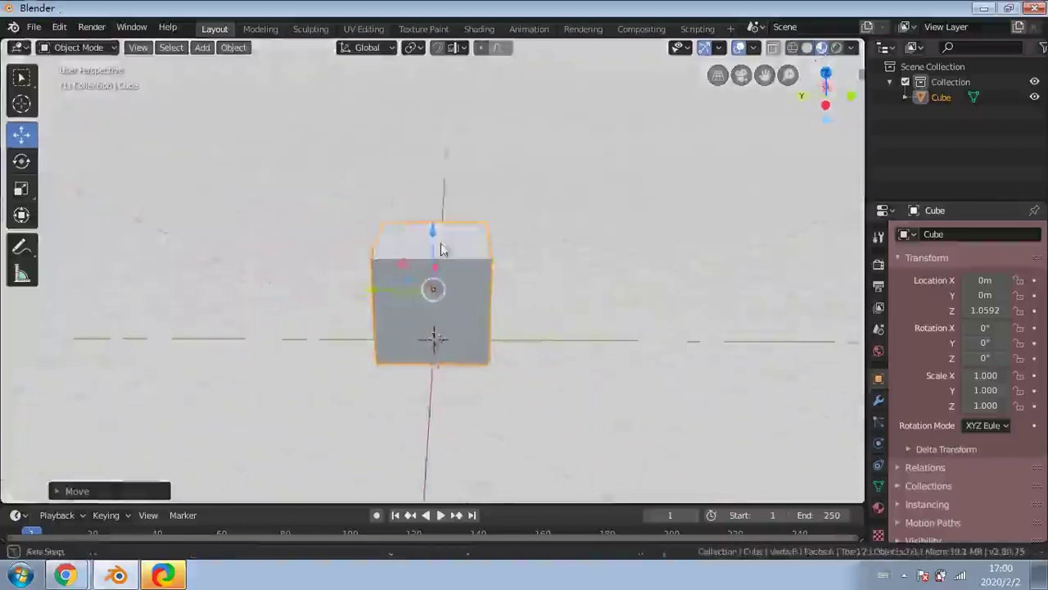
mouse_move(441, 250)
middle_down()
mouse_move(396, 244)
mouse_move(442, 239)
middle_up()
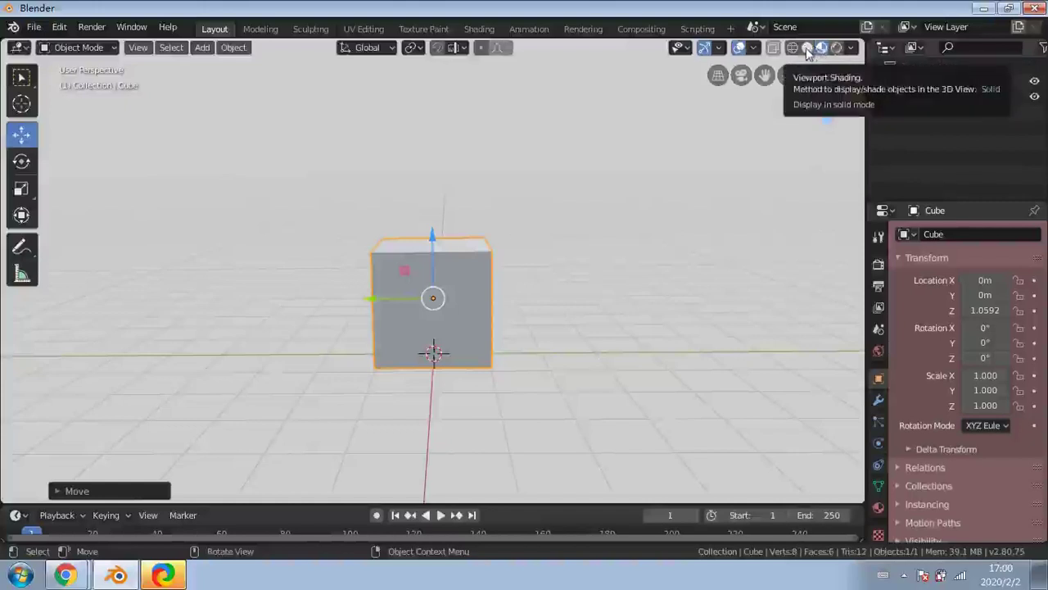
Cycle the viewport shading through Solid and material preview to Rendered
click(807, 51)
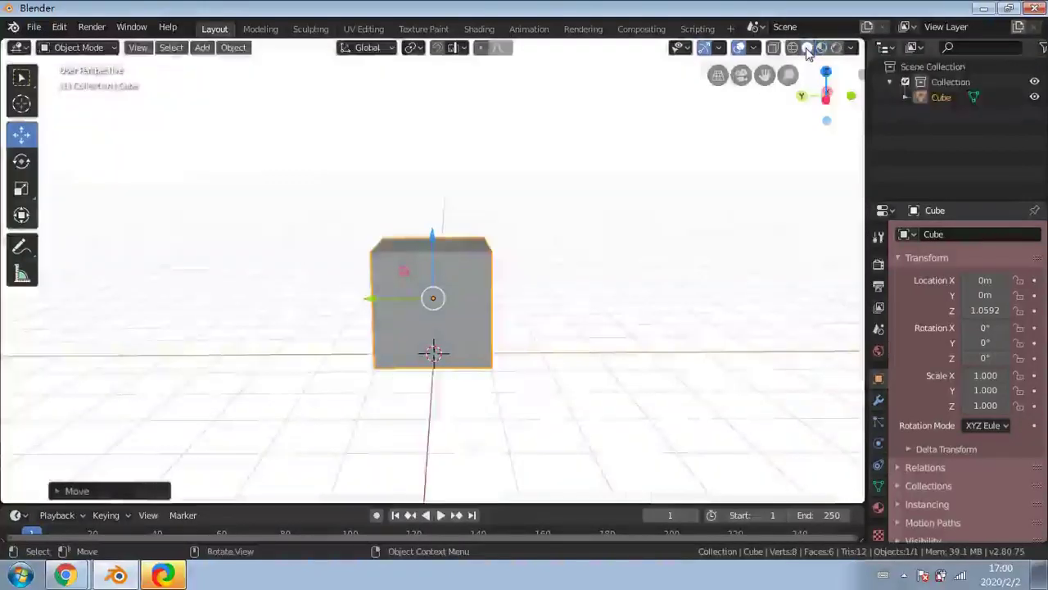
click(822, 48)
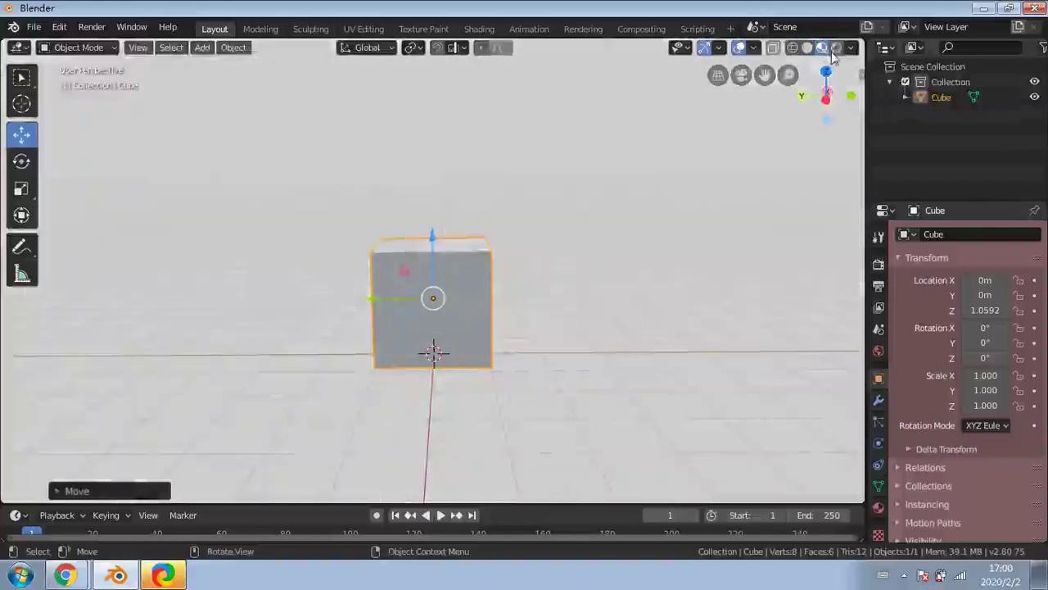
click(834, 49)
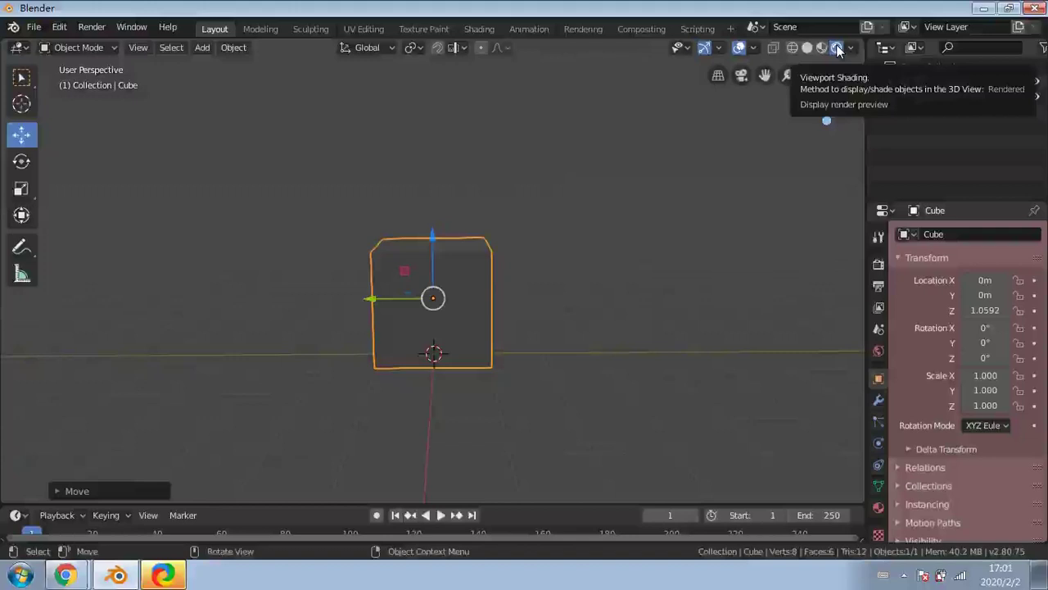
Switch the viewport shading from Rendered to Solid and on to Wireframe
middle_drag(639, 328, 492, 238)
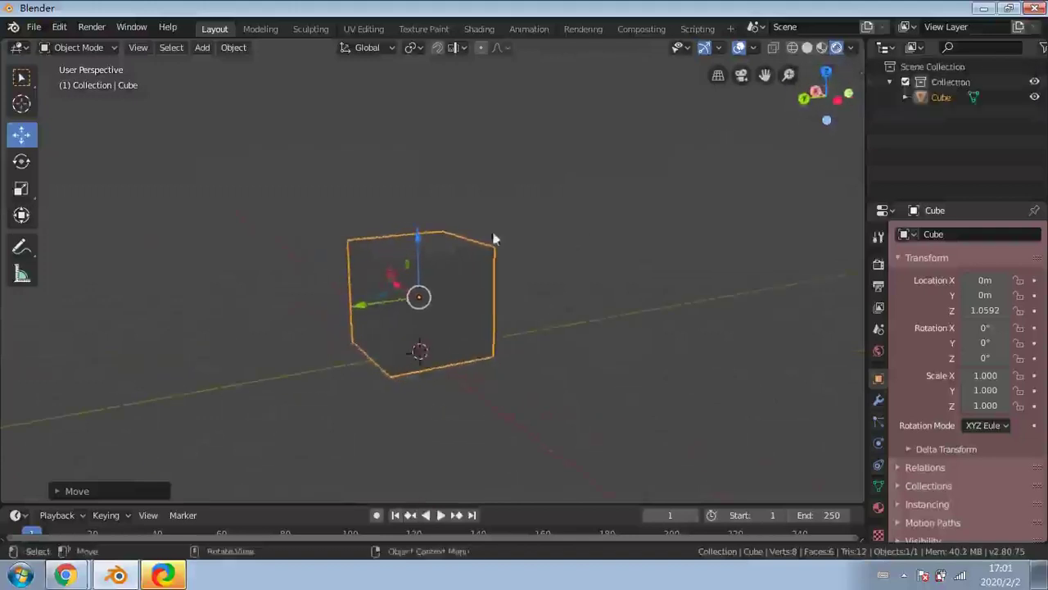
click(807, 46)
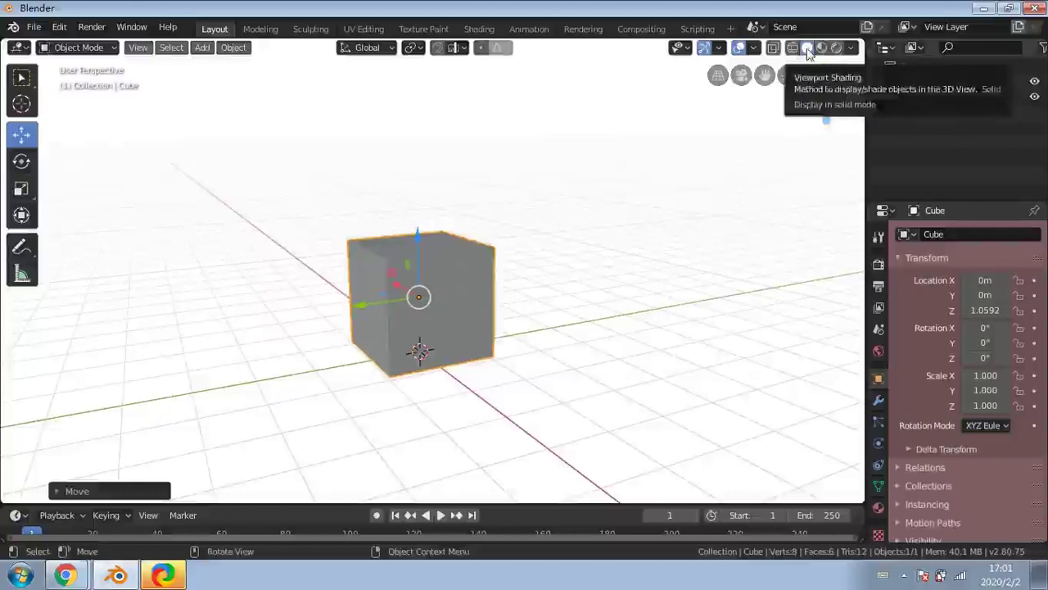
click(794, 48)
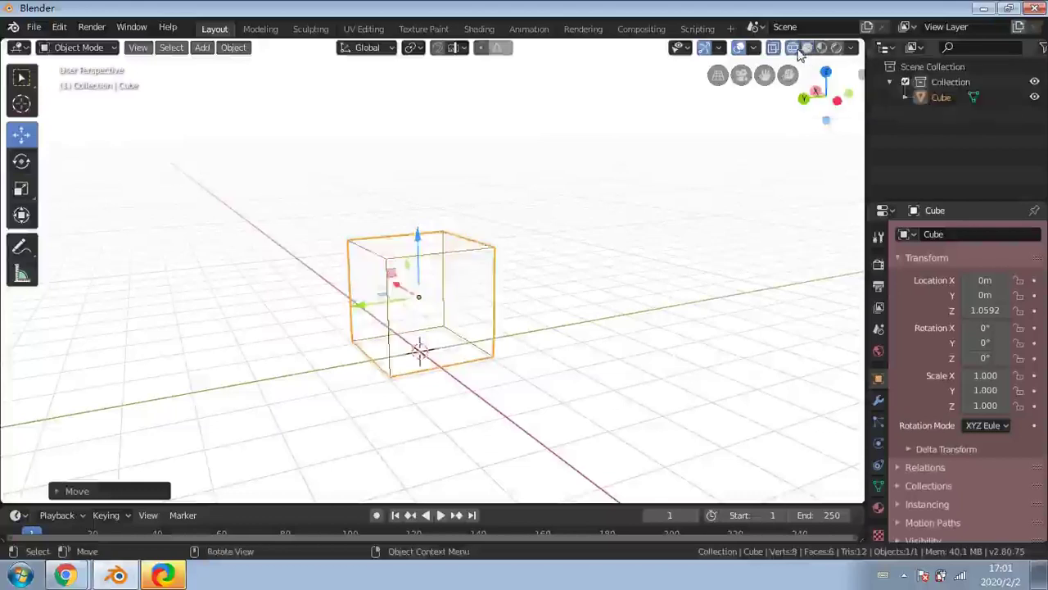
Toggle X-ray for the wireframe cube several times and leave it turned off
click(773, 49)
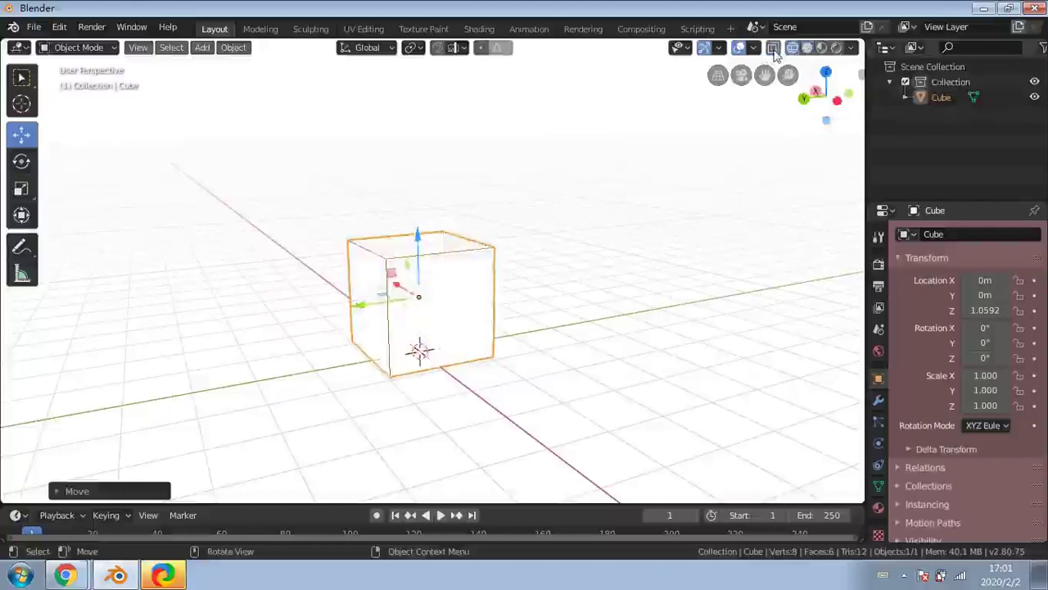
click(773, 49)
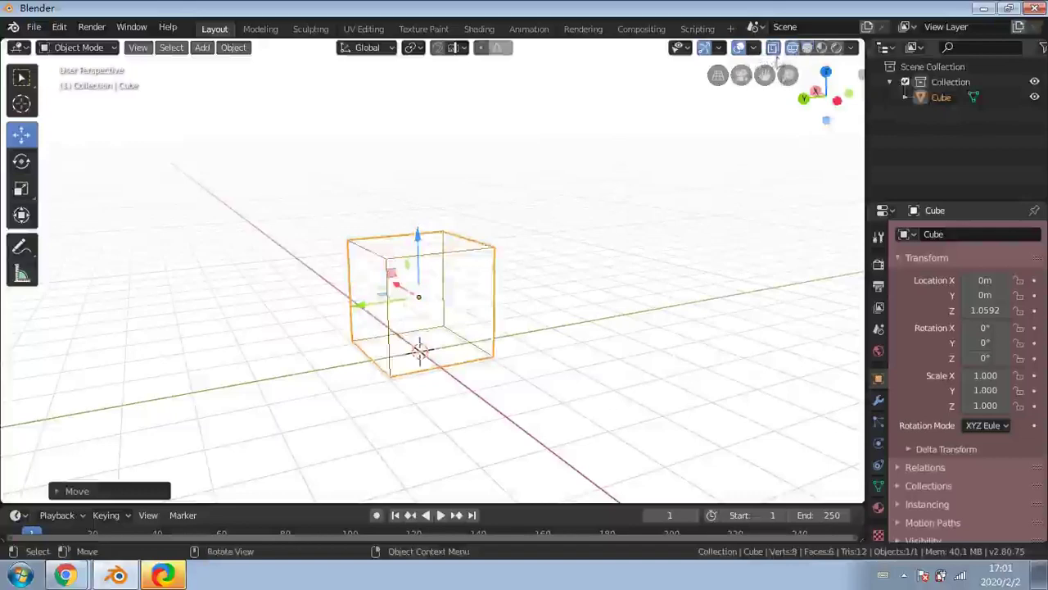
middle_drag(633, 185, 737, 170)
scroll(416, 332, up, 3)
mouse_move(424, 326)
middle_down()
mouse_move(286, 398)
mouse_move(471, 315)
middle_up()
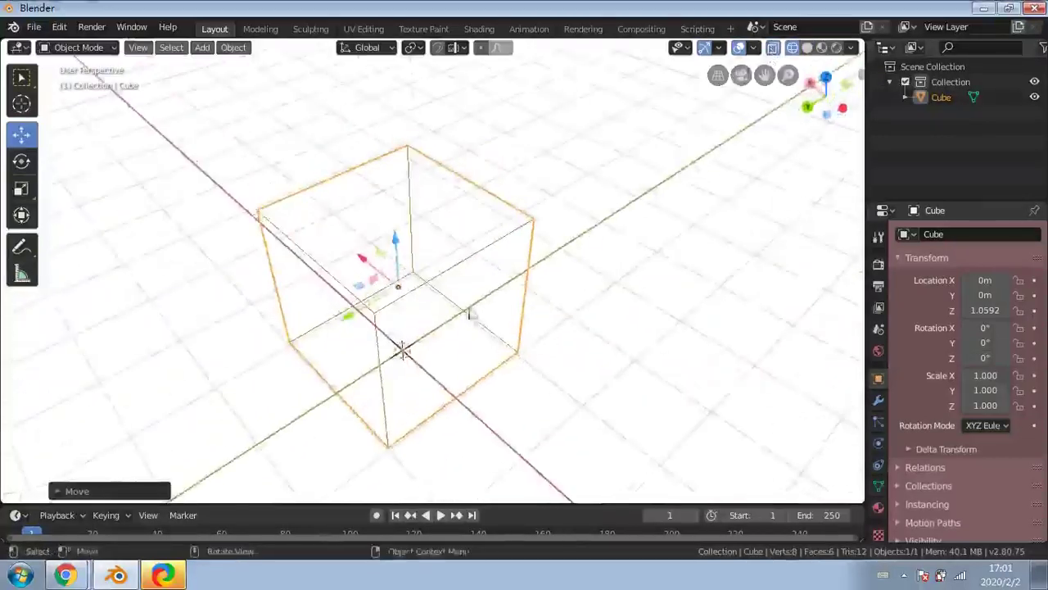
click(771, 57)
click(772, 49)
click(772, 49)
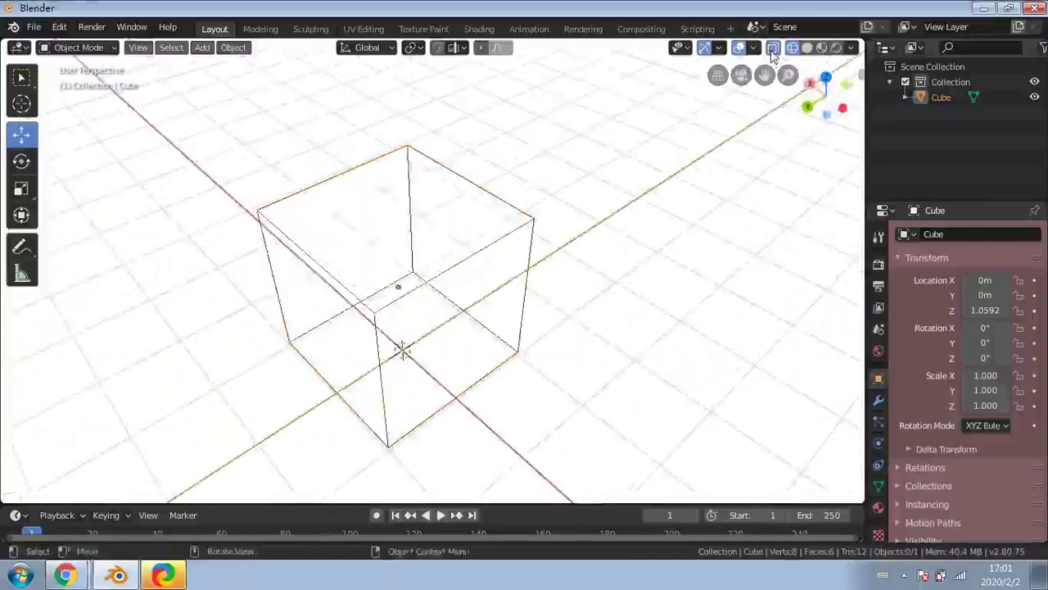
click(772, 49)
click(773, 49)
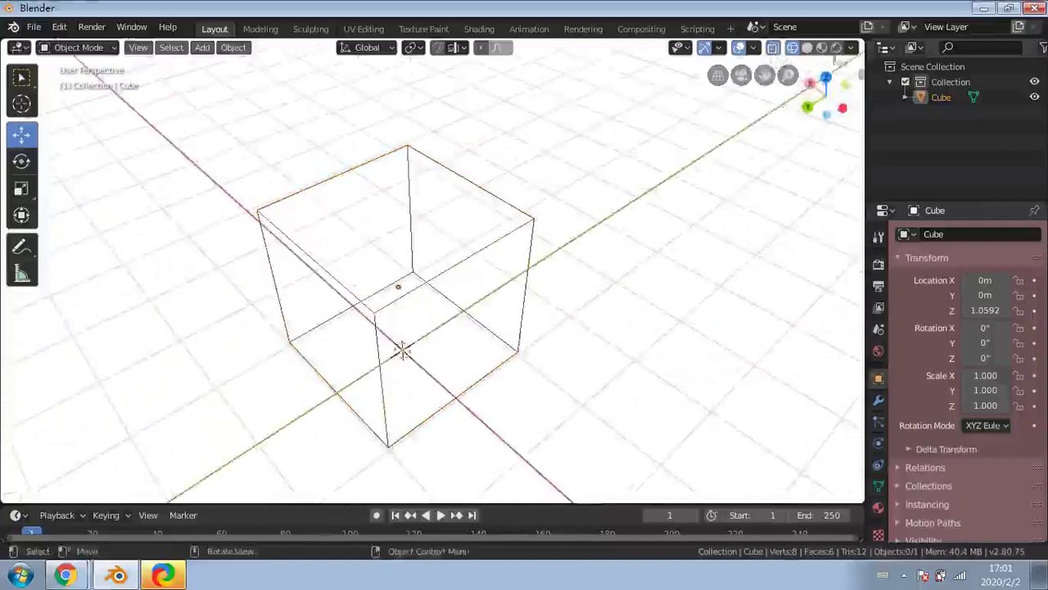
click(773, 48)
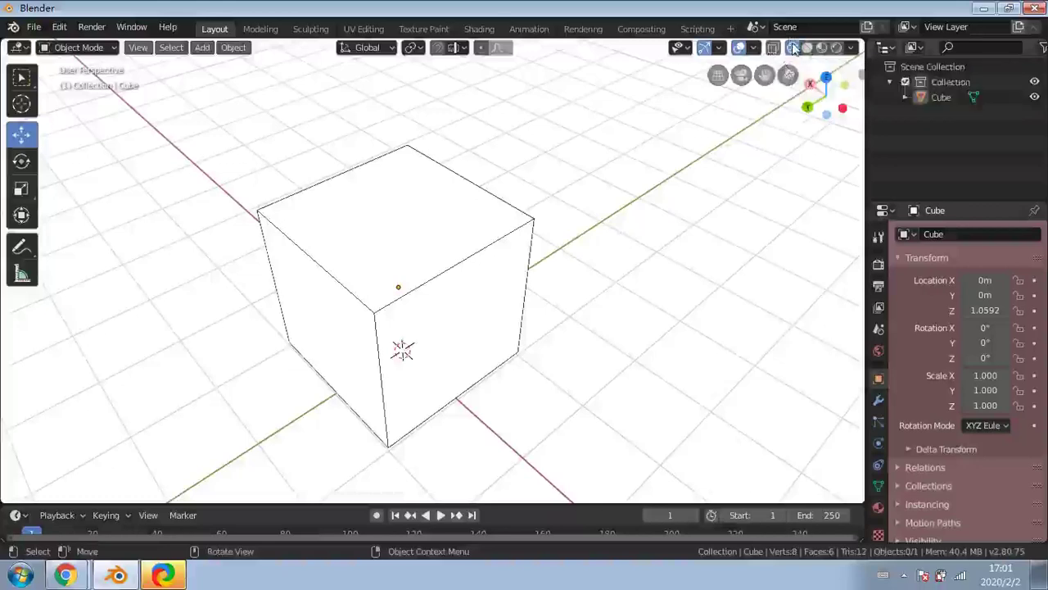
Examine the opaque wireframe cube from several angles and distances
middle_drag(709, 217, 689, 181)
mouse_move(625, 261)
middle_down()
mouse_move(489, 241)
mouse_move(625, 263)
middle_up()
scroll(409, 336, down, 2)
scroll(406, 326, down, 2)
middle_drag(468, 277, 418, 251)
middle_drag(430, 302, 517, 297)
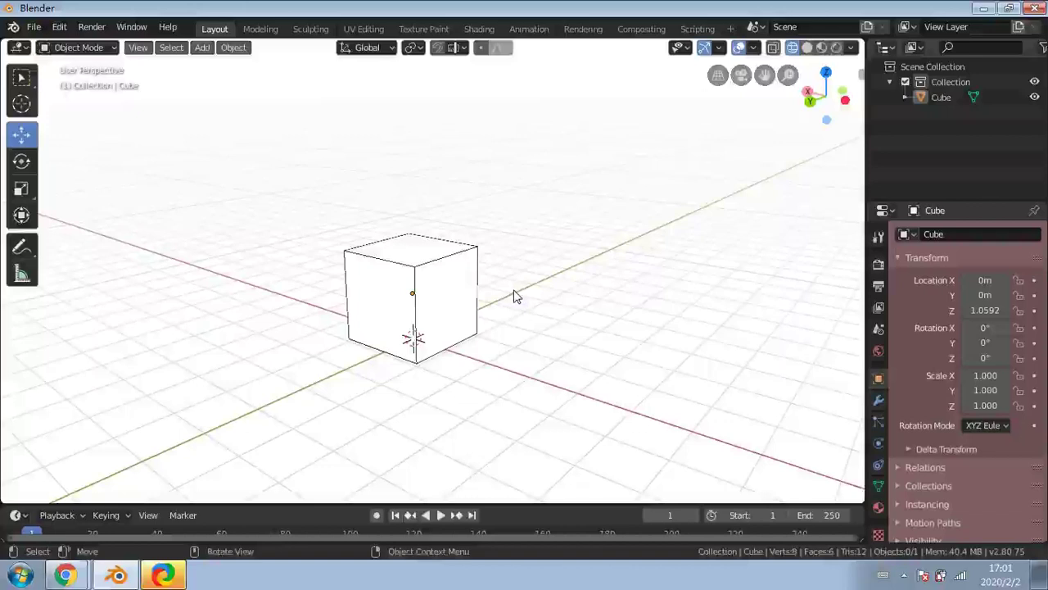
mouse_move(507, 300)
middle_down()
mouse_move(409, 304)
mouse_move(492, 301)
middle_up()
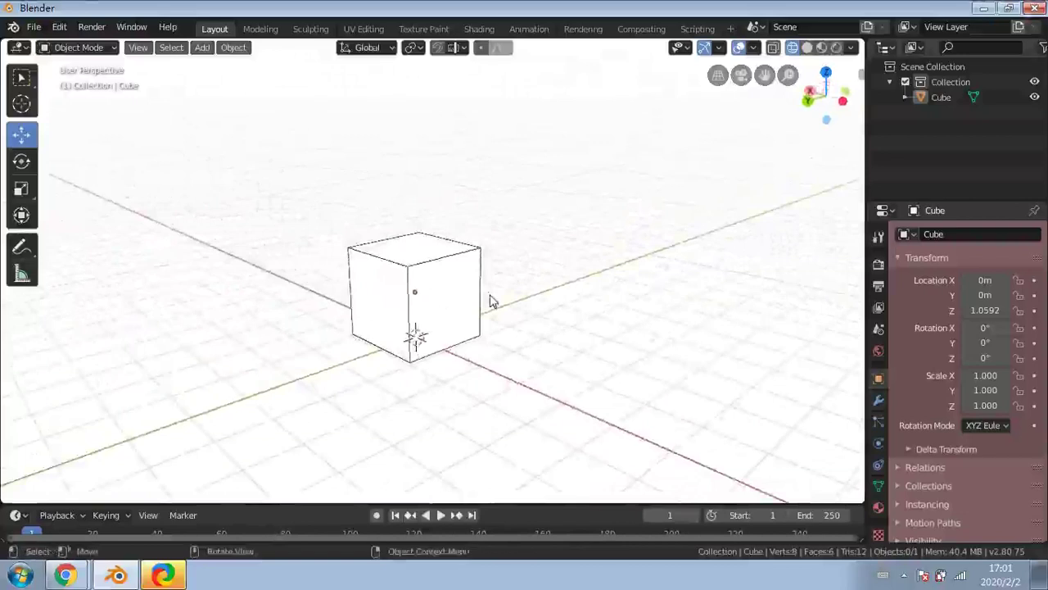
mouse_move(468, 330)
middle_down()
mouse_move(427, 336)
mouse_move(461, 327)
middle_up()
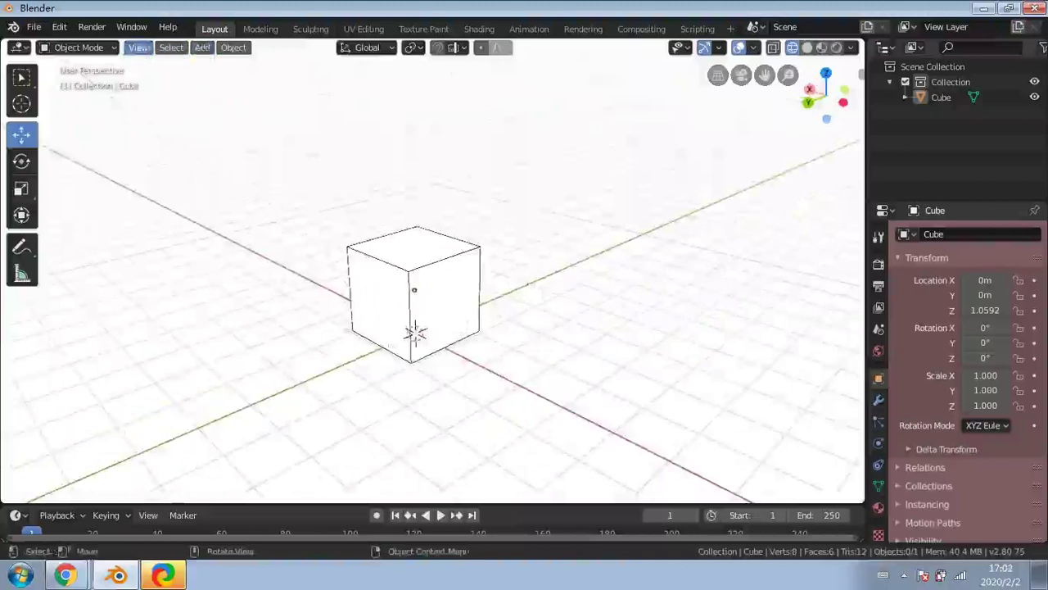
Open the Blender preferences and expand the 3D View section of the theme settings
click(91, 27)
mouse_move(69, 29)
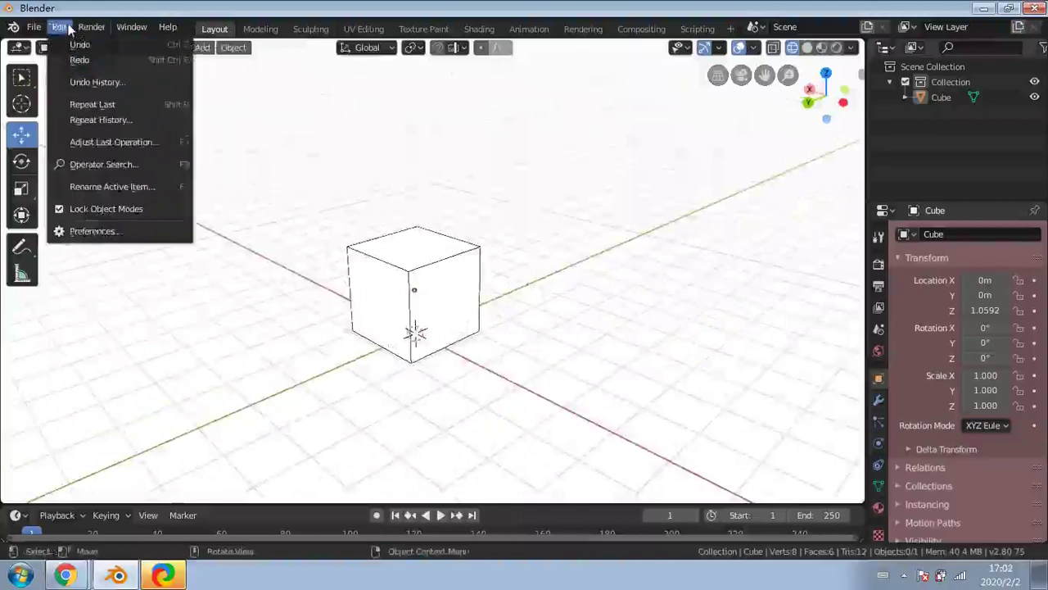
click(69, 231)
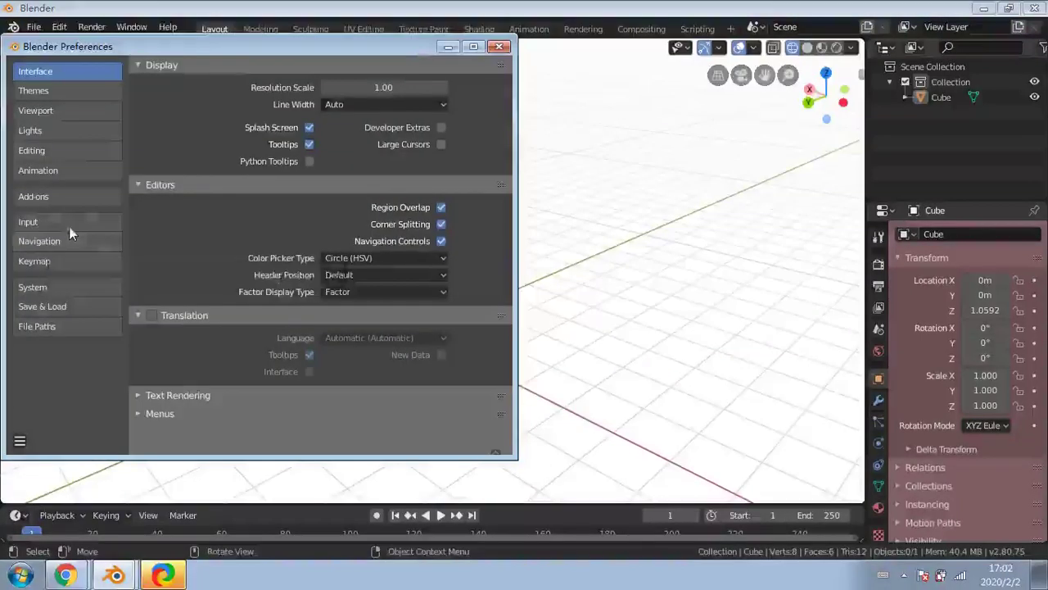
click(70, 91)
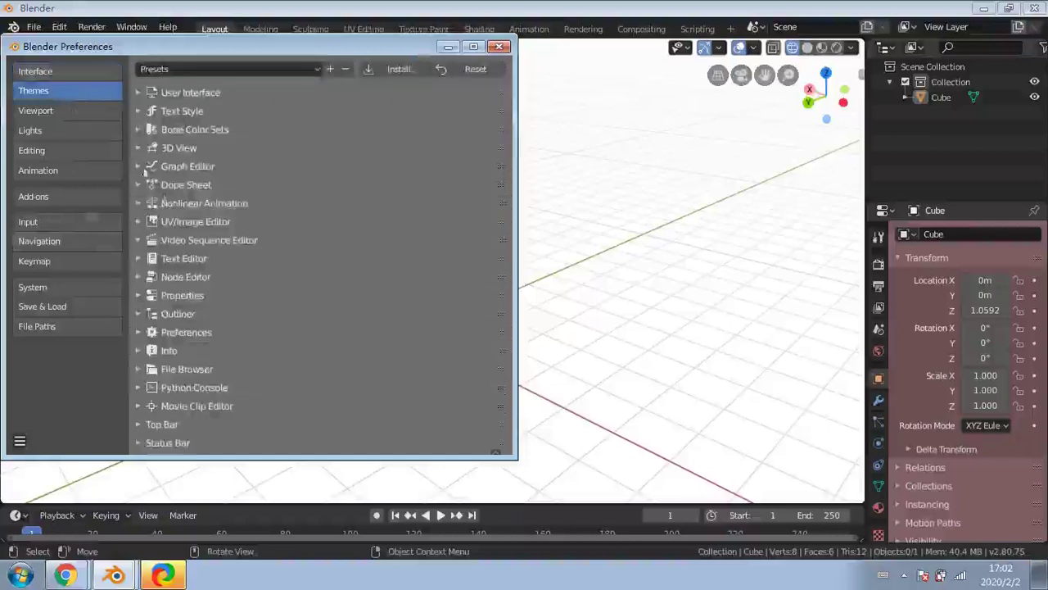
click(139, 147)
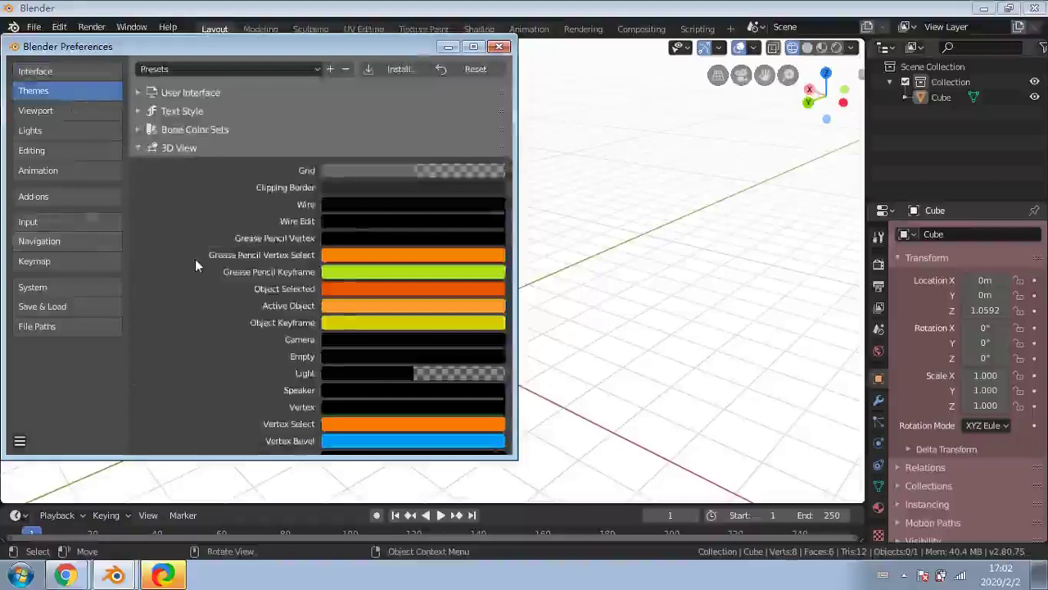
Examine the list of 3D View theme colors from the grid color through the object origin size
scroll(196, 259, down, 3)
scroll(197, 262, down, 2)
scroll(198, 262, up, 3)
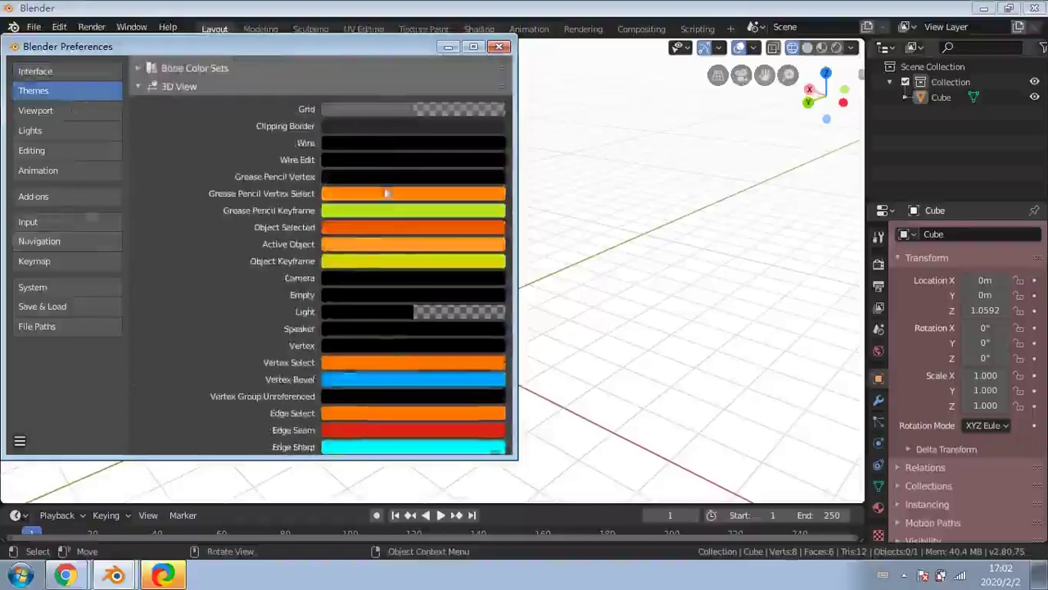
scroll(352, 352, down, 10)
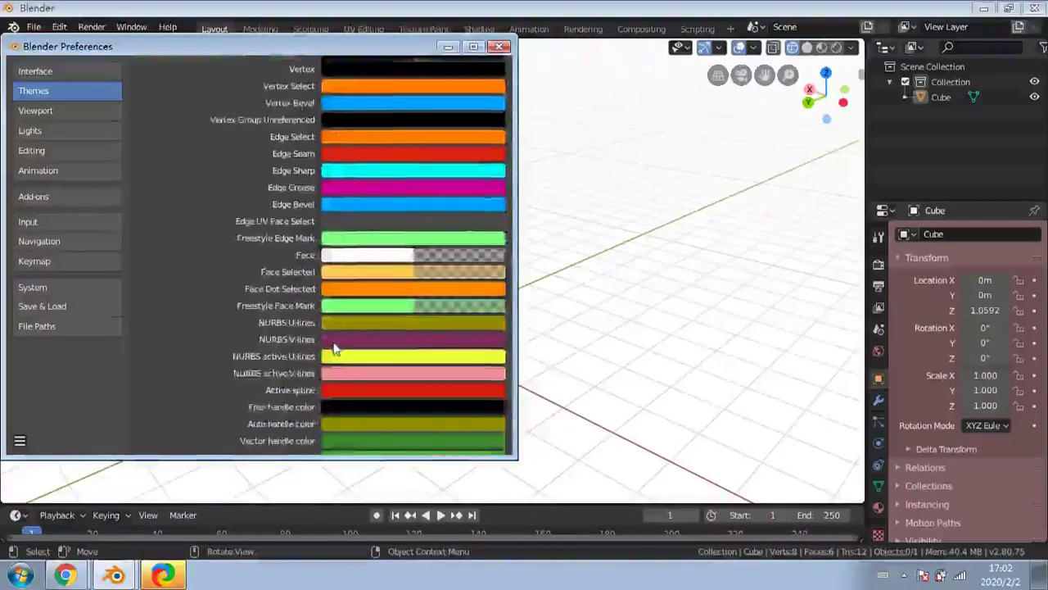
scroll(333, 348, down, 12)
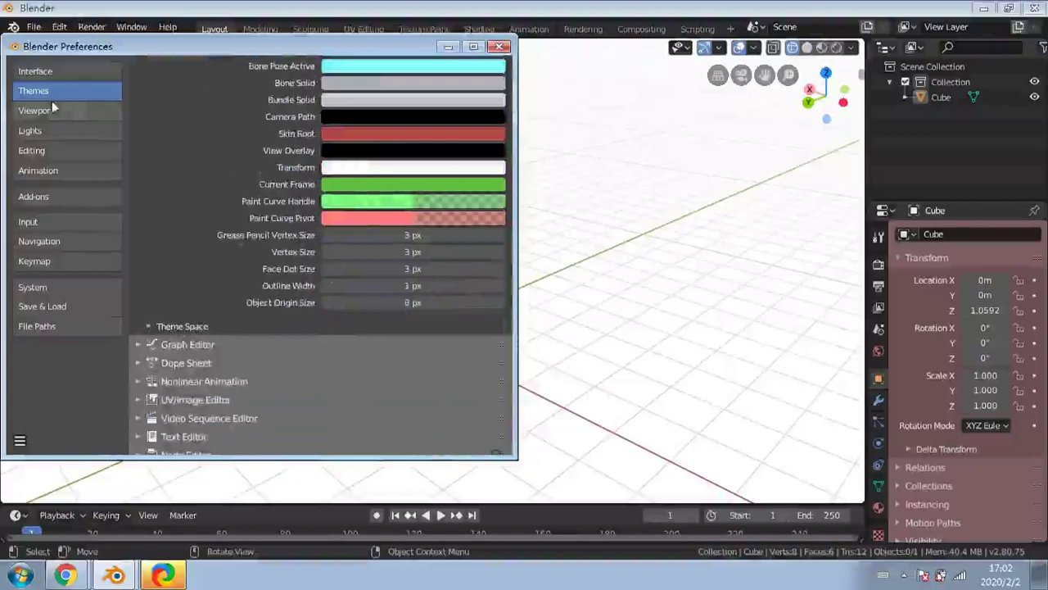
scroll(242, 141, up, 2)
scroll(246, 155, up, 20)
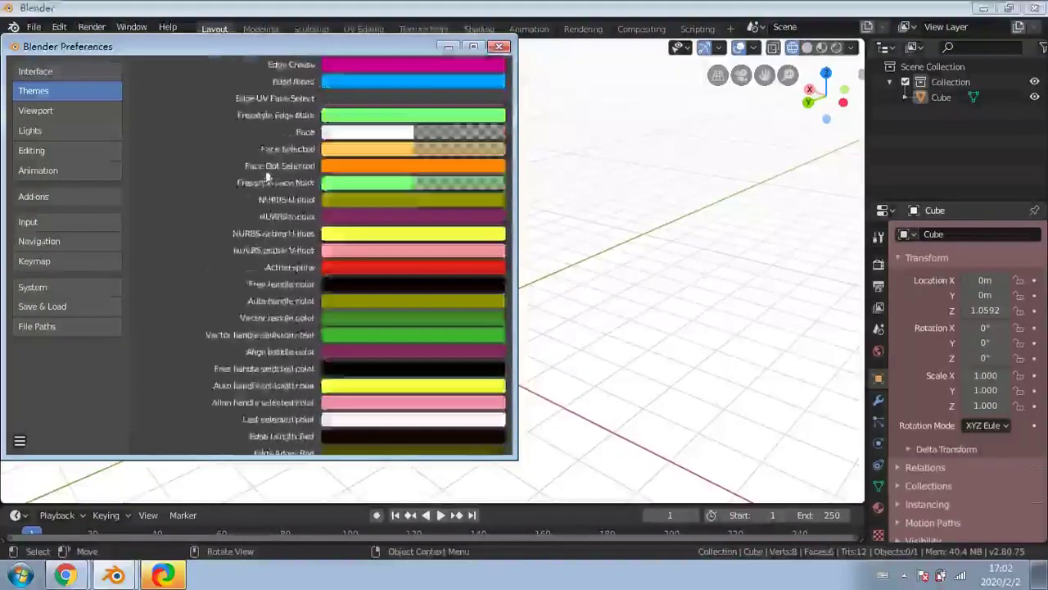
scroll(263, 185, up, 2)
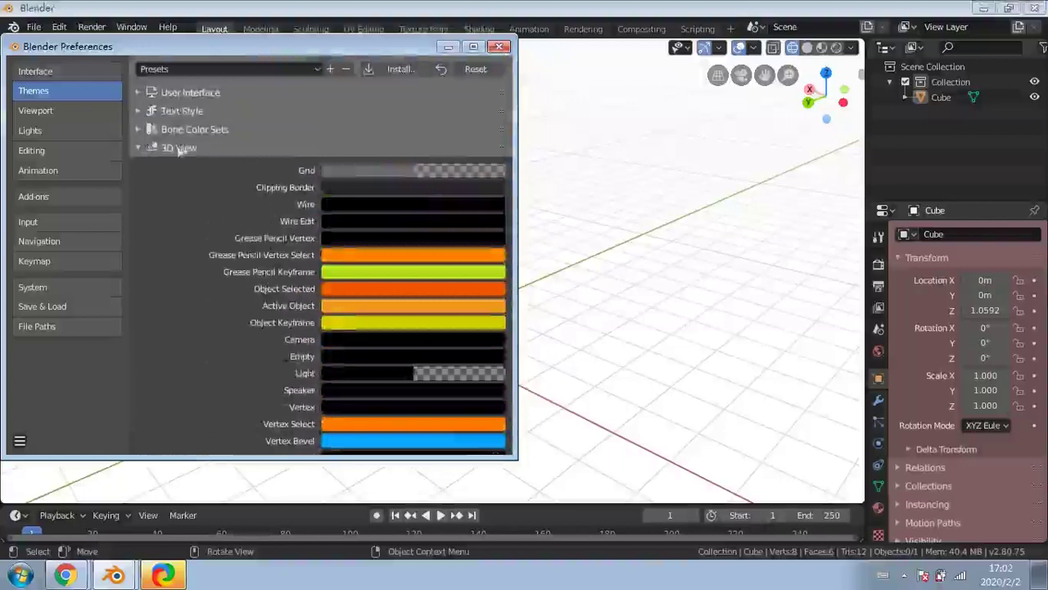
Expand the 3D View theme's Theme Space settings and the Gradient Colors group inside them
scroll(183, 190, down, 20)
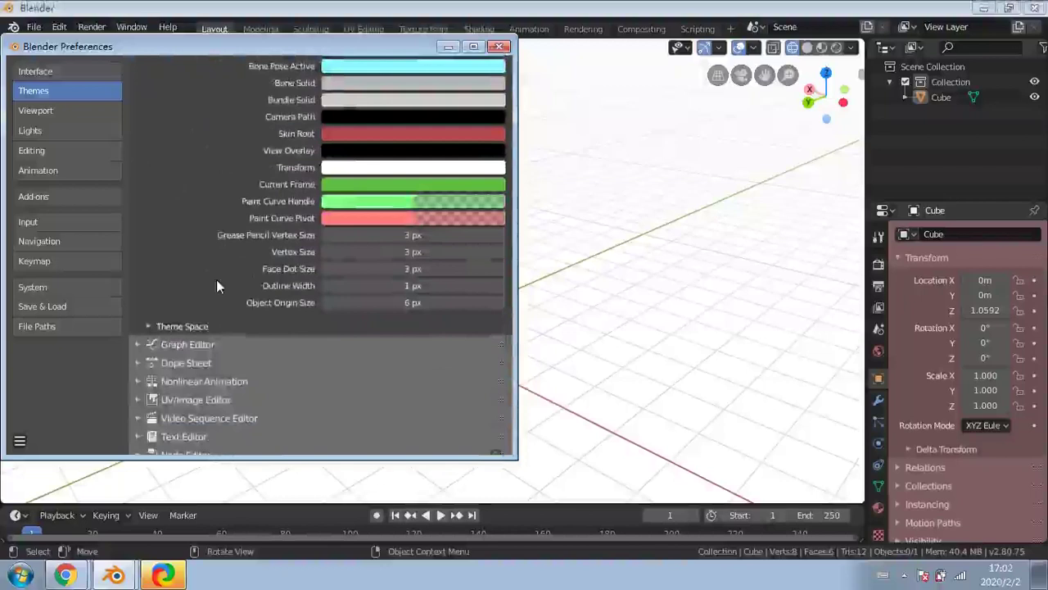
click(149, 328)
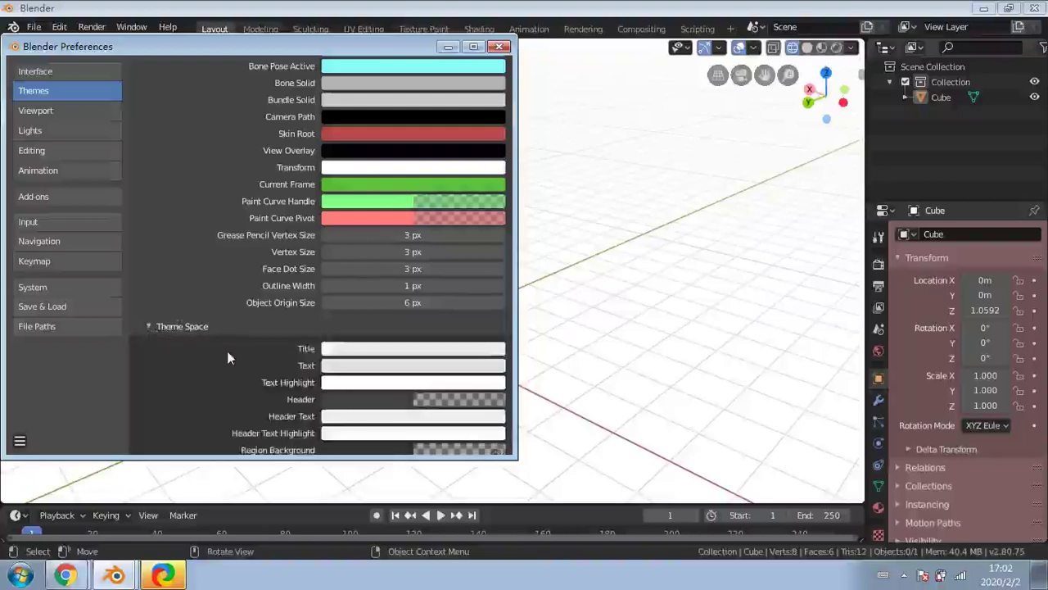
scroll(227, 350, down, 5)
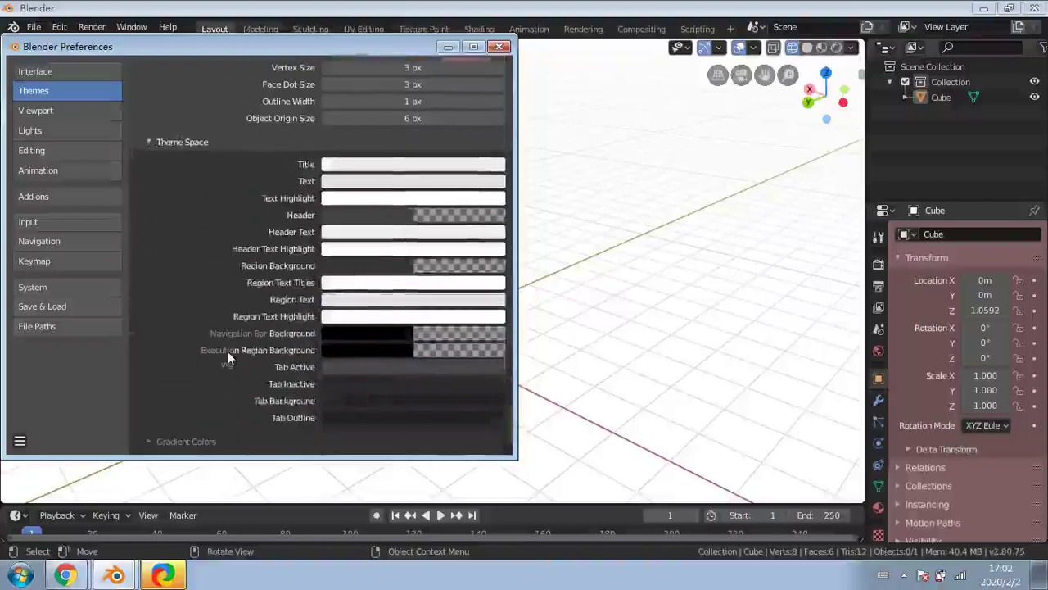
scroll(227, 351, down, 3)
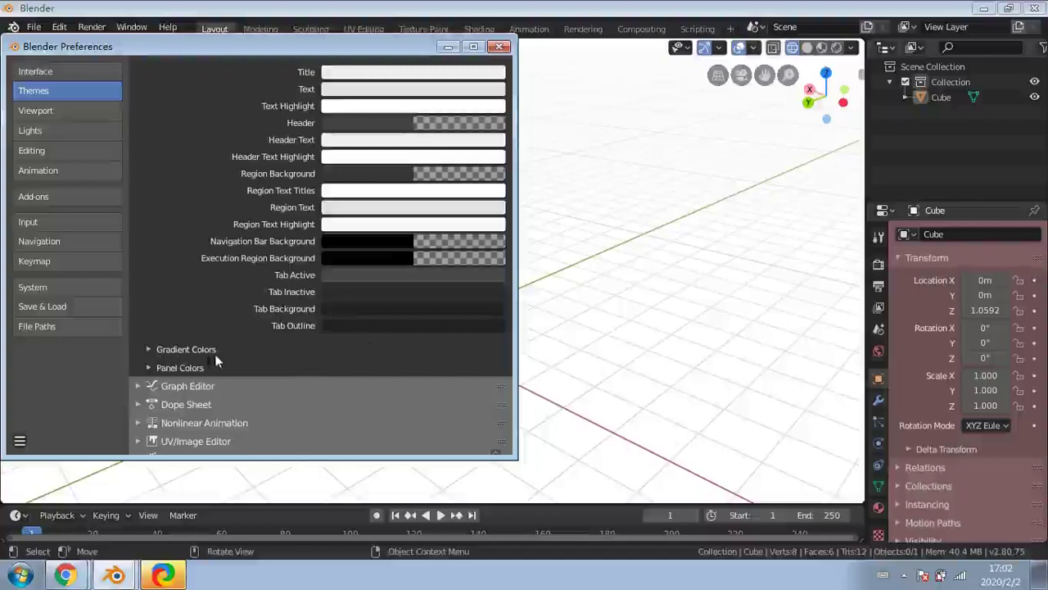
click(149, 349)
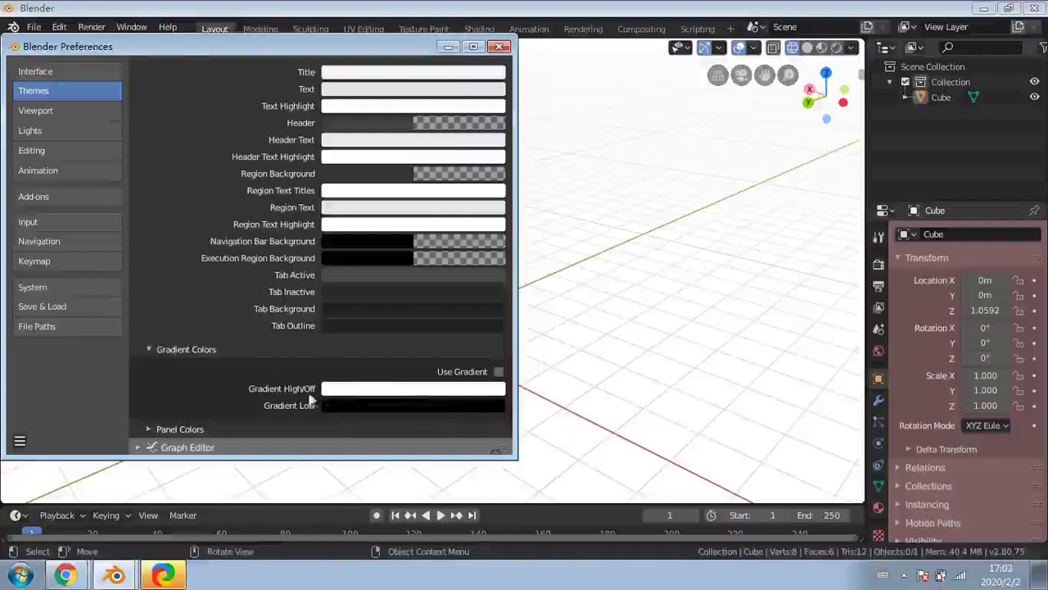
Set the 3D View theme's Gradient High/Off color to a pale yellow-green, close the preferences and inspect the viewport background
click(393, 396)
mouse_move(492, 191)
mouse_down()
mouse_move(491, 225)
mouse_move(491, 207)
mouse_move(398, 237)
mouse_move(418, 244)
mouse_move(428, 235)
mouse_move(413, 243)
mouse_up()
click(449, 227)
click(418, 233)
scroll(415, 236, up, 5)
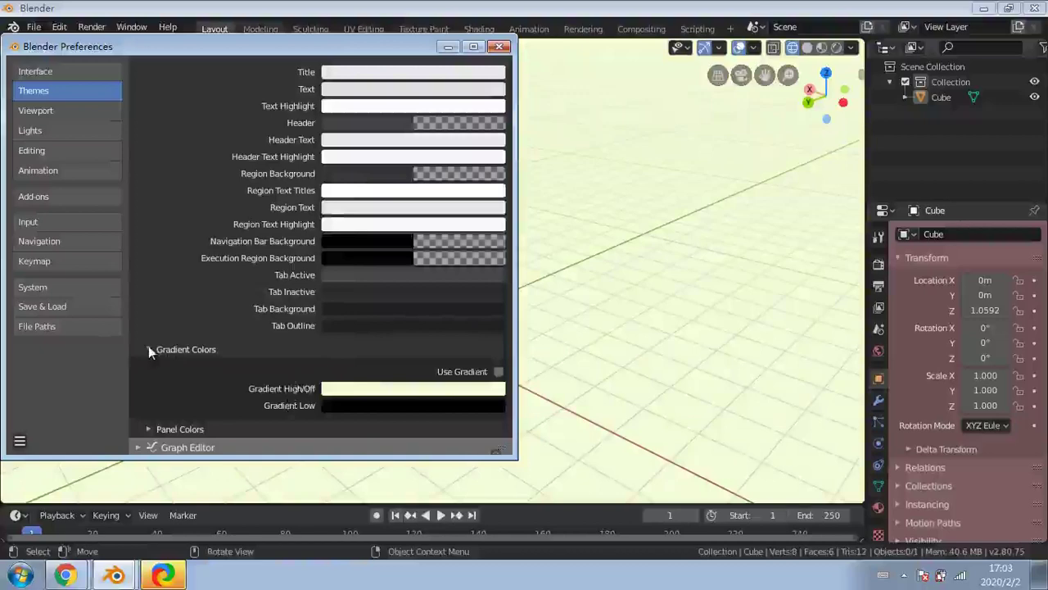
scroll(200, 331, up, 15)
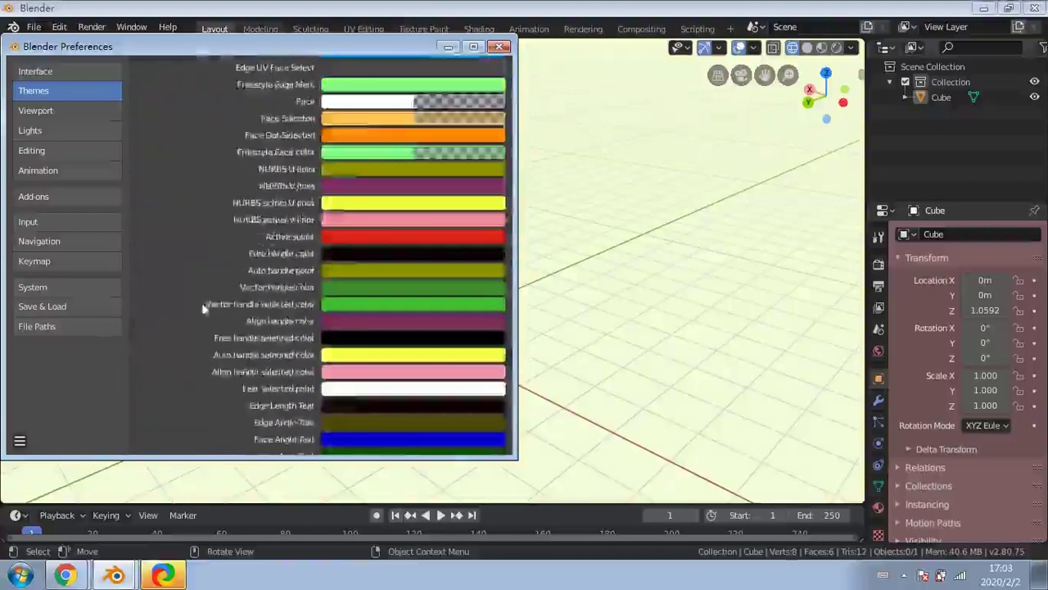
scroll(203, 308, up, 5)
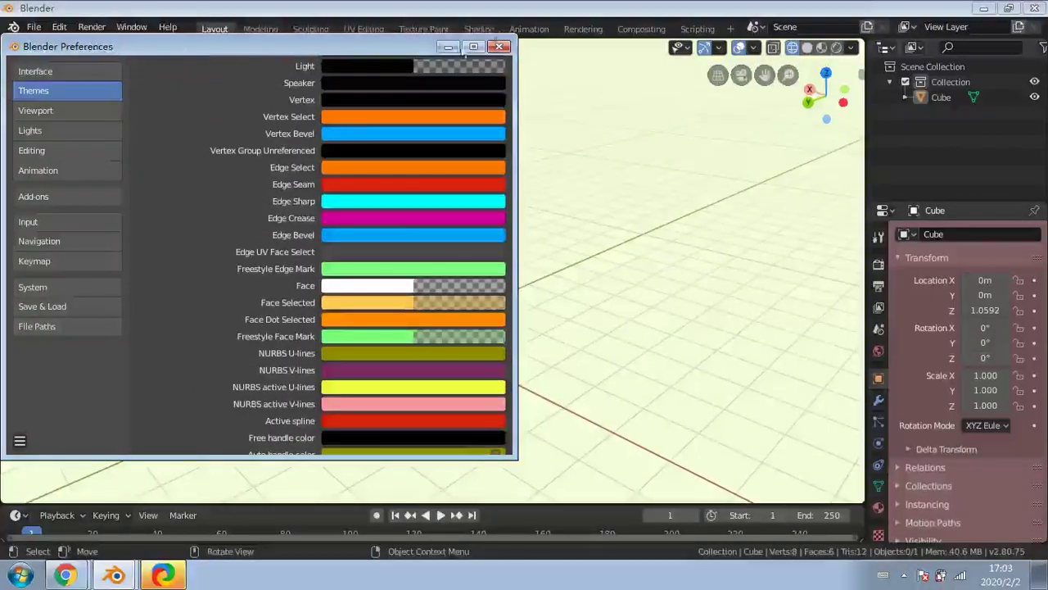
click(499, 46)
middle_drag(334, 297, 330, 252)
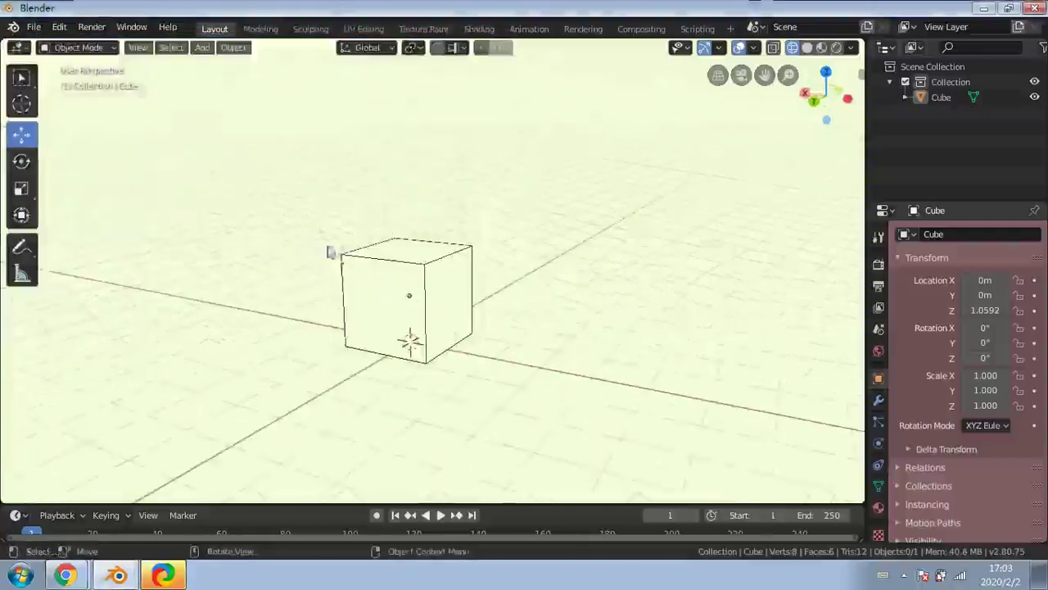
Reopen the preferences and expand the 3D View theme's Theme Space settings down to its Gradient Colors group
click(65, 31)
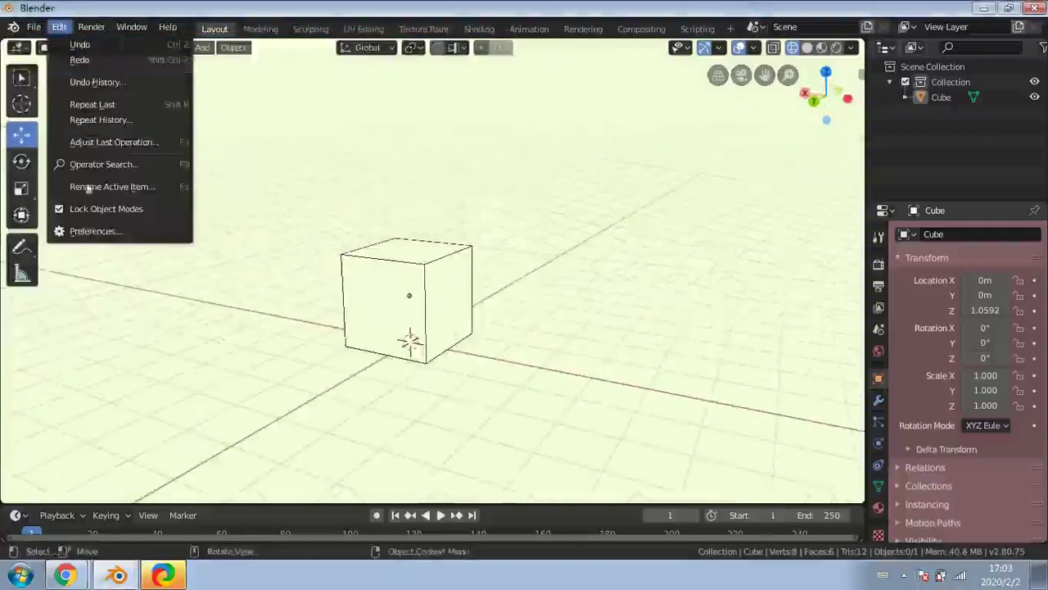
click(92, 231)
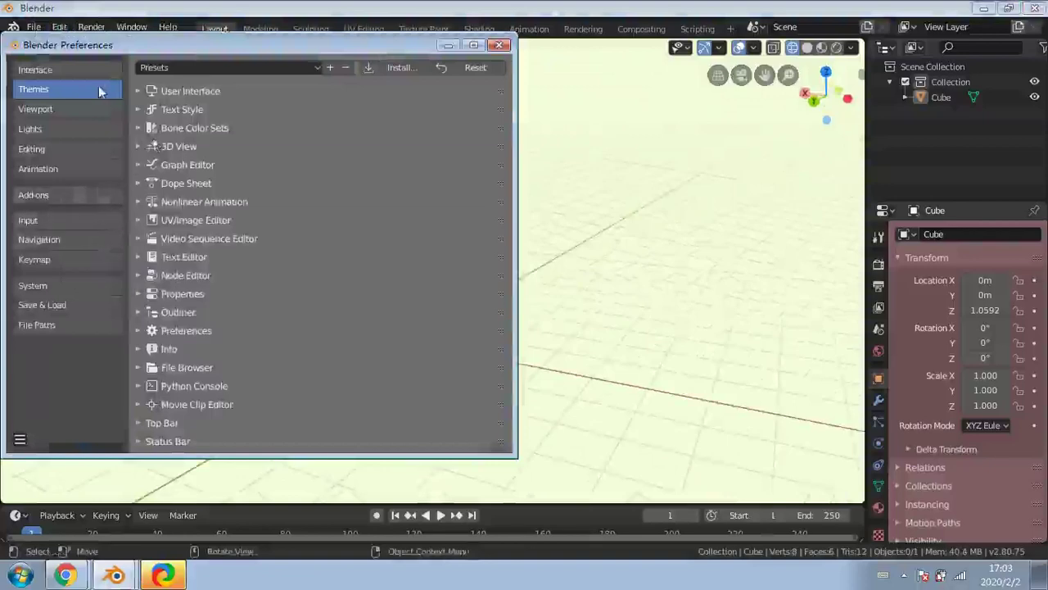
click(144, 147)
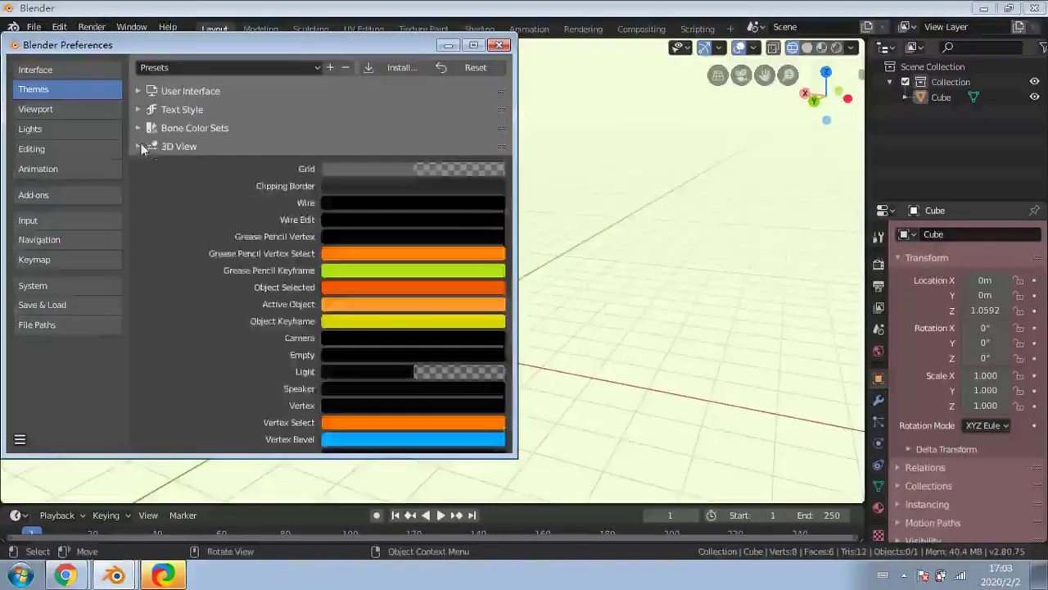
scroll(266, 257, down, 1)
scroll(266, 257, down, 20)
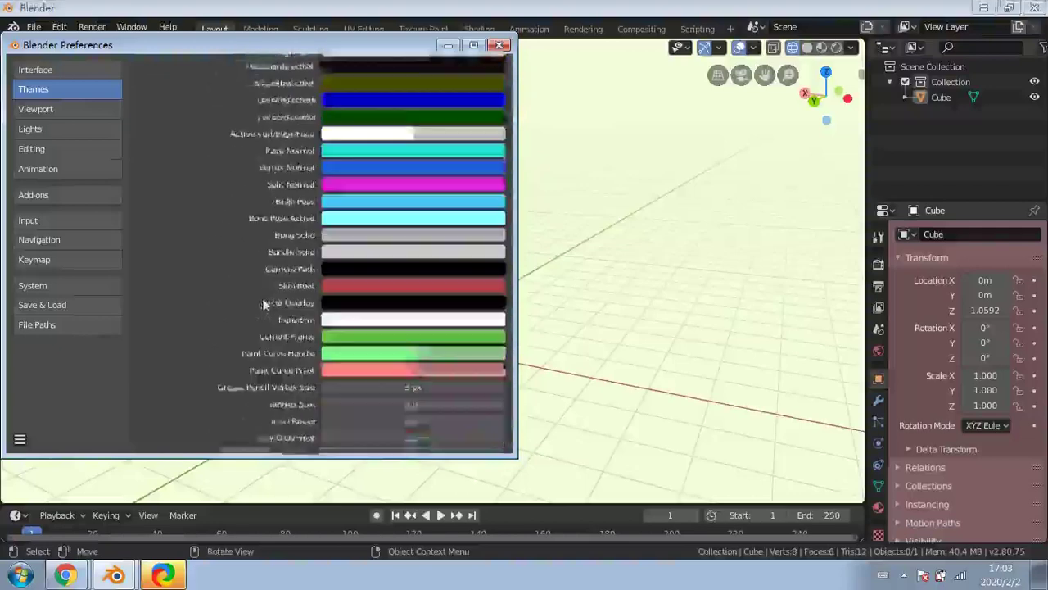
scroll(150, 422, down, 1)
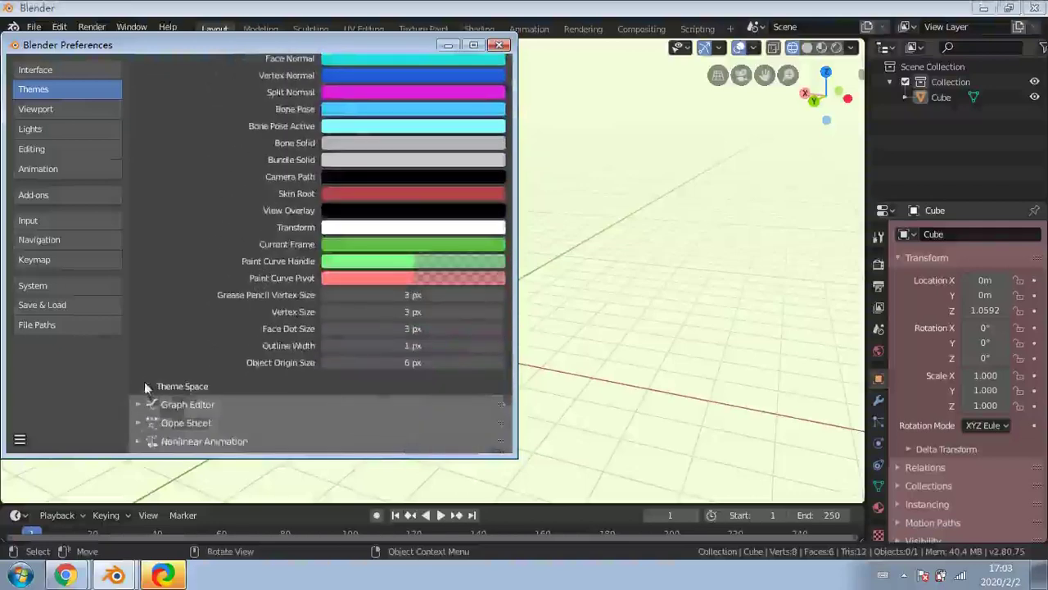
click(145, 383)
scroll(160, 370, down, 9)
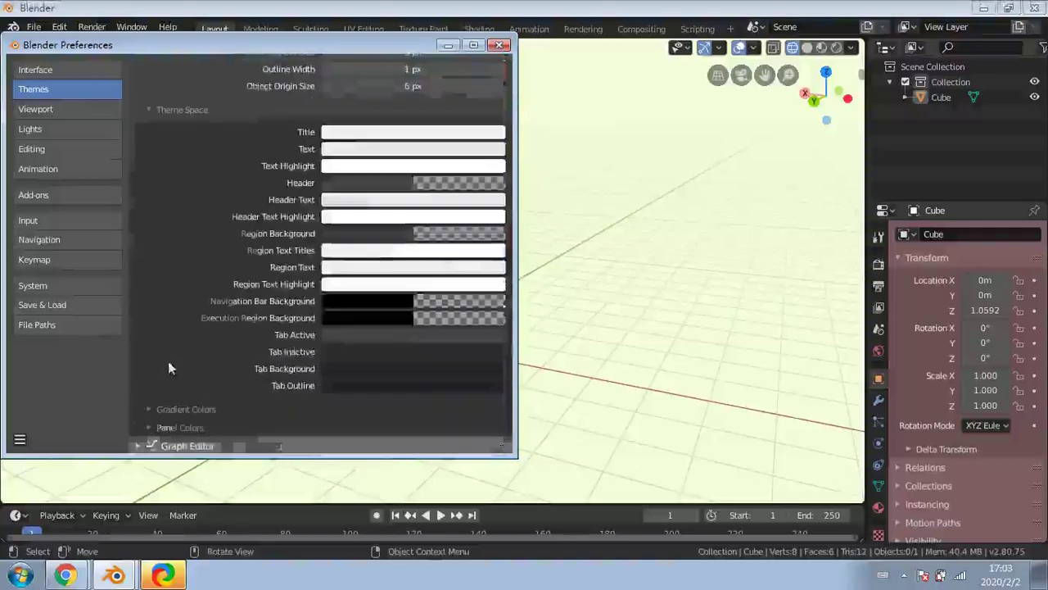
click(151, 410)
scroll(320, 409, down, 2)
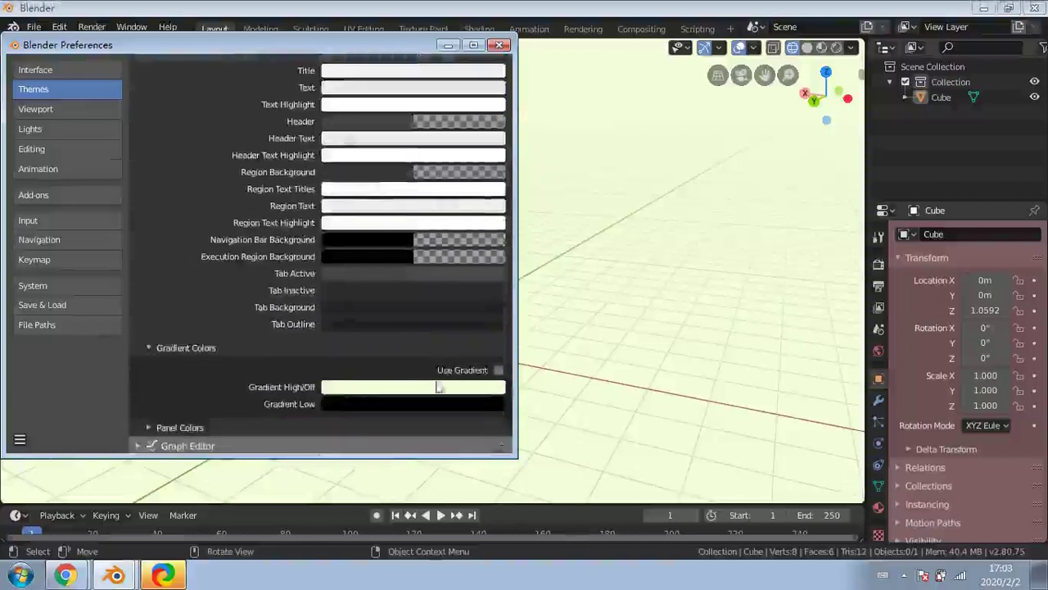
Toggle Use Gradient on and off to compare the viewport backgrounds, leaving it enabled
click(499, 370)
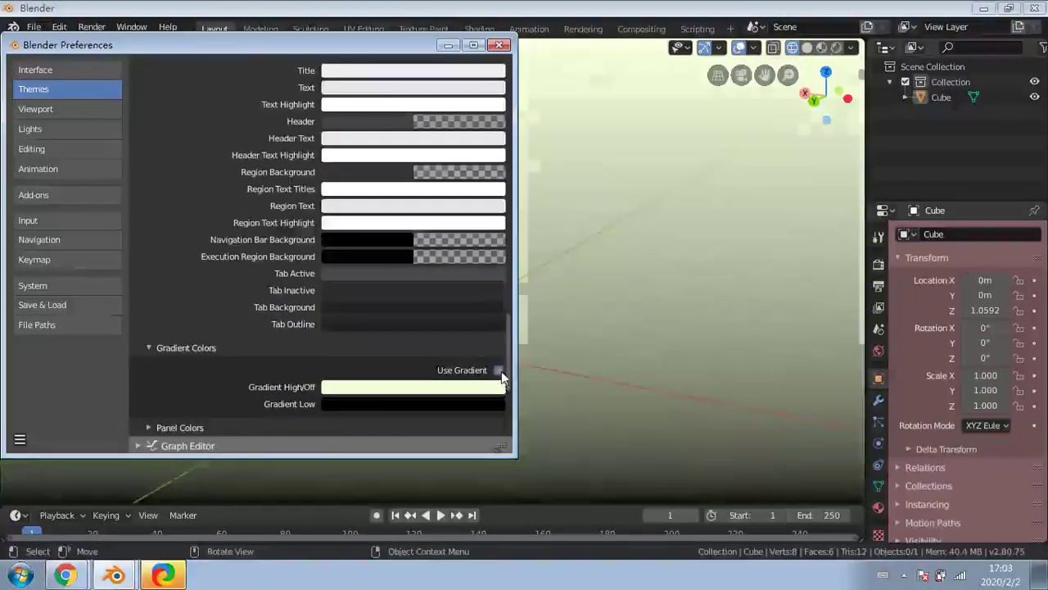
click(499, 370)
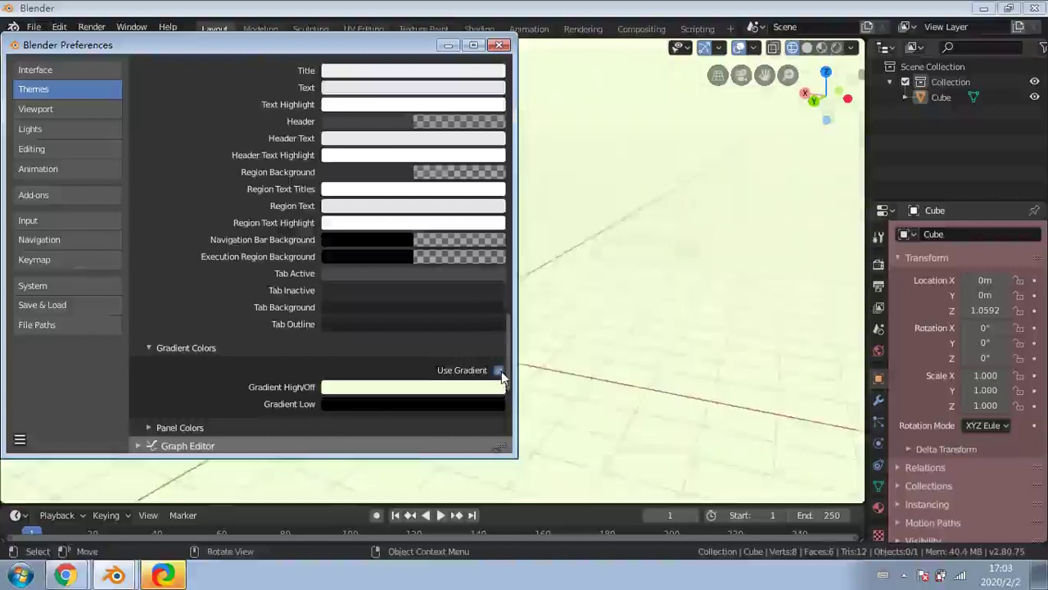
click(499, 370)
click(499, 370)
click(498, 370)
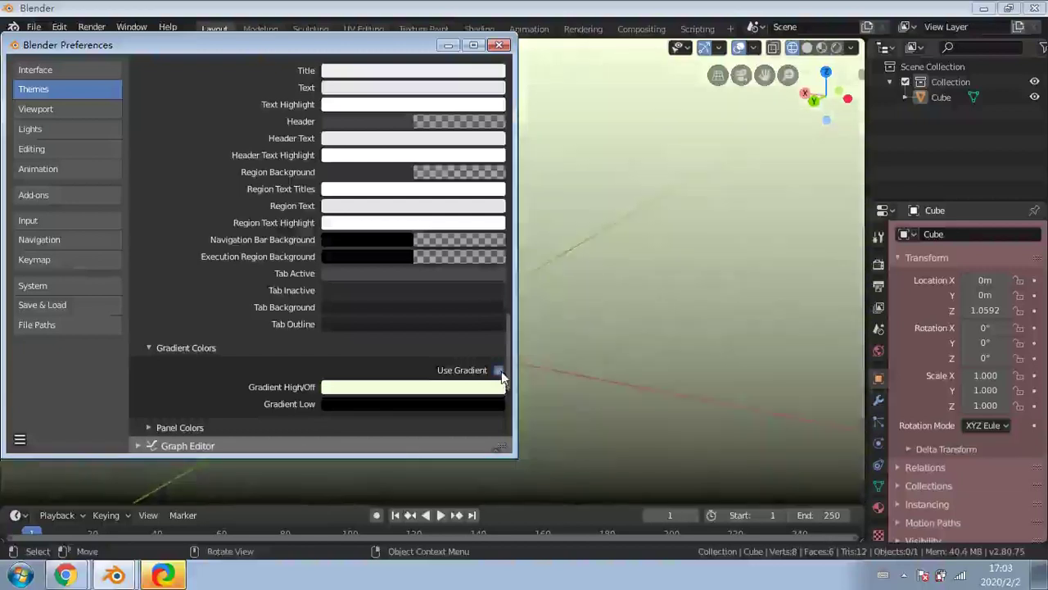
Set the 3D View theme's Gradient Low color to a pale lavender blue and close the preferences
click(419, 404)
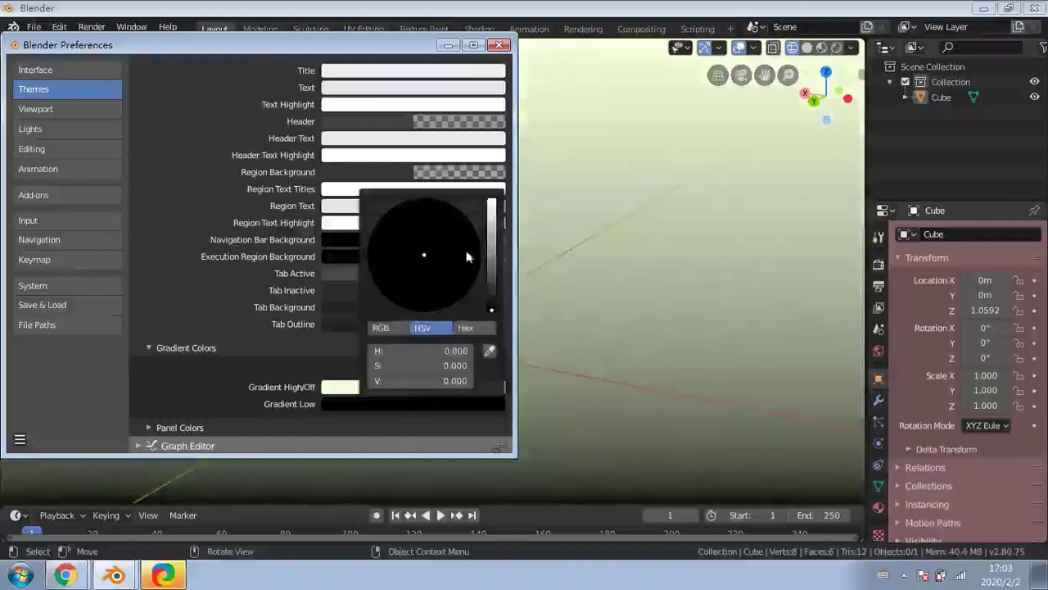
drag(491, 271, 491, 206)
click(442, 236)
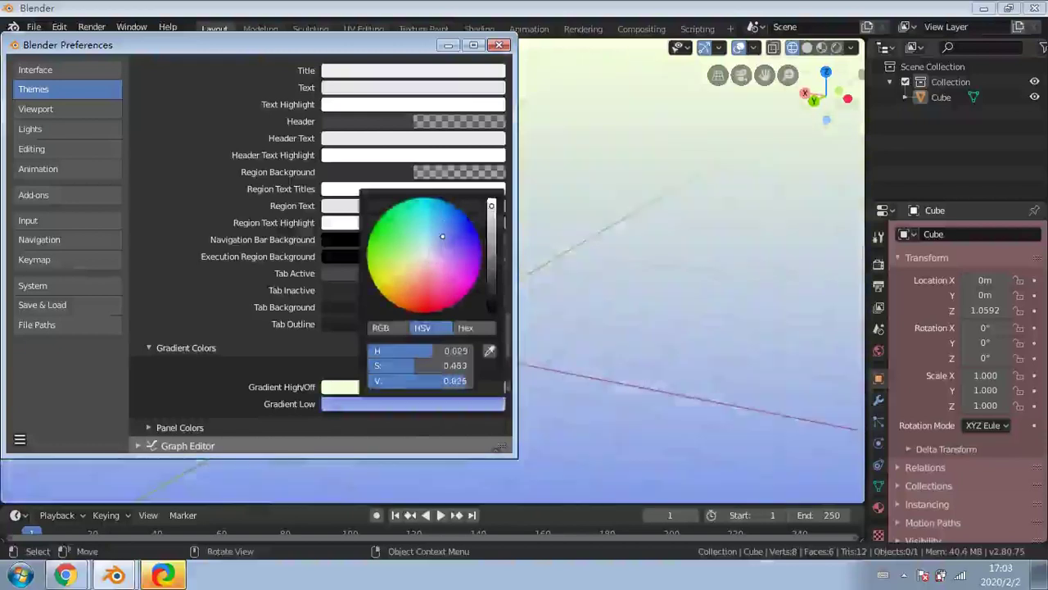
drag(442, 236, 433, 249)
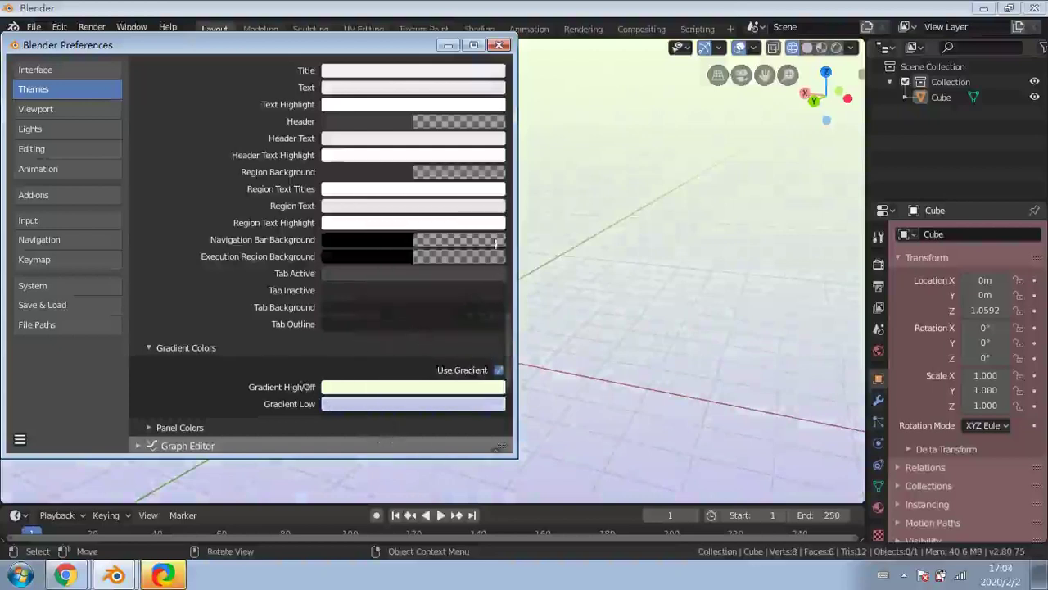
click(497, 45)
Inspect the cube against the gradient background from several angles and turn off the viewport overlays
middle_drag(587, 211, 369, 272)
scroll(452, 298, up, 3)
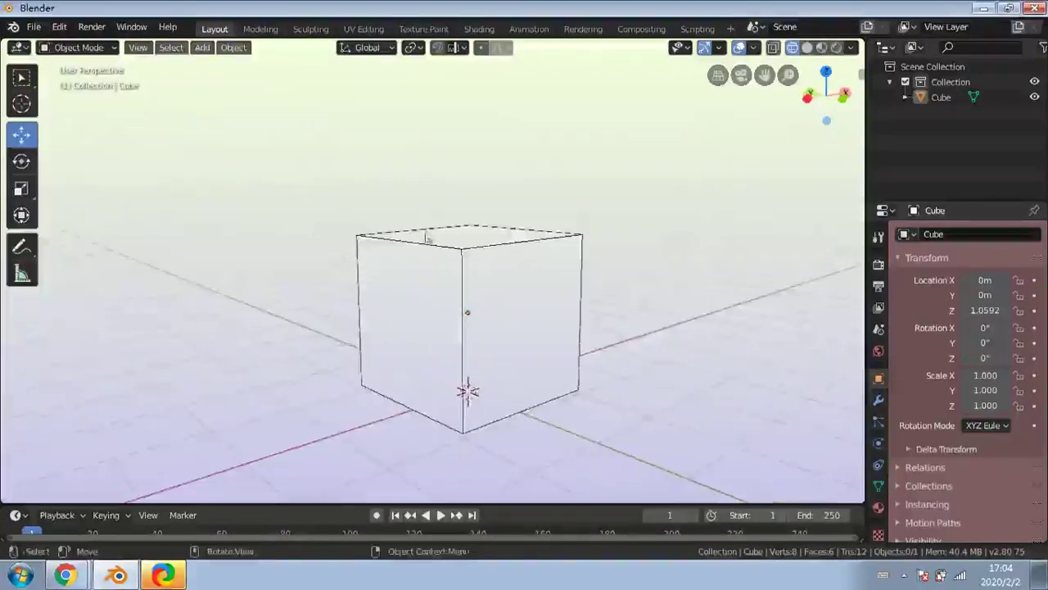
middle_drag(486, 163, 548, 217)
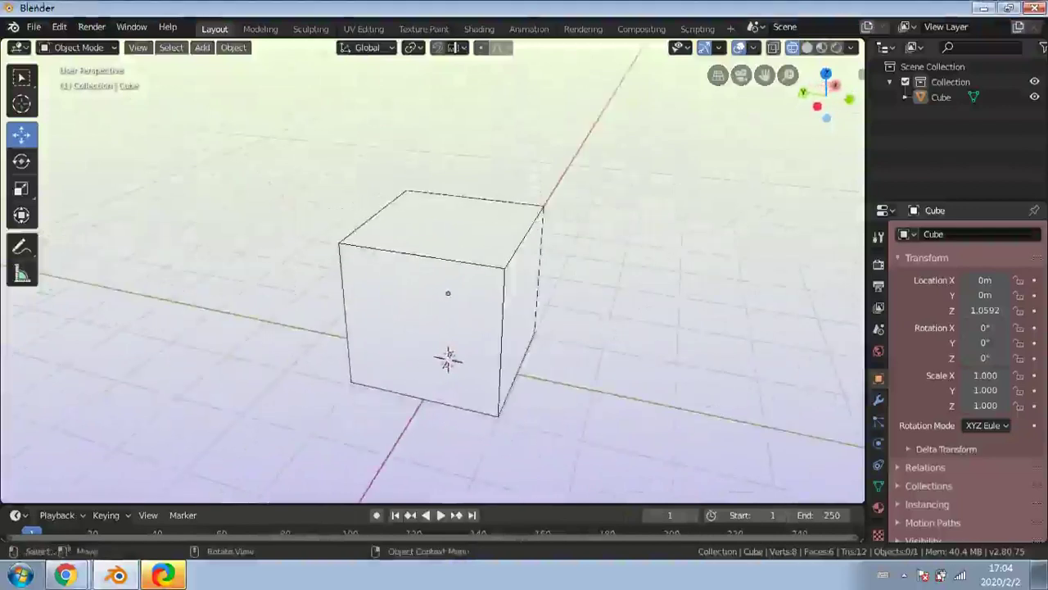
middle_drag(688, 378, 653, 374)
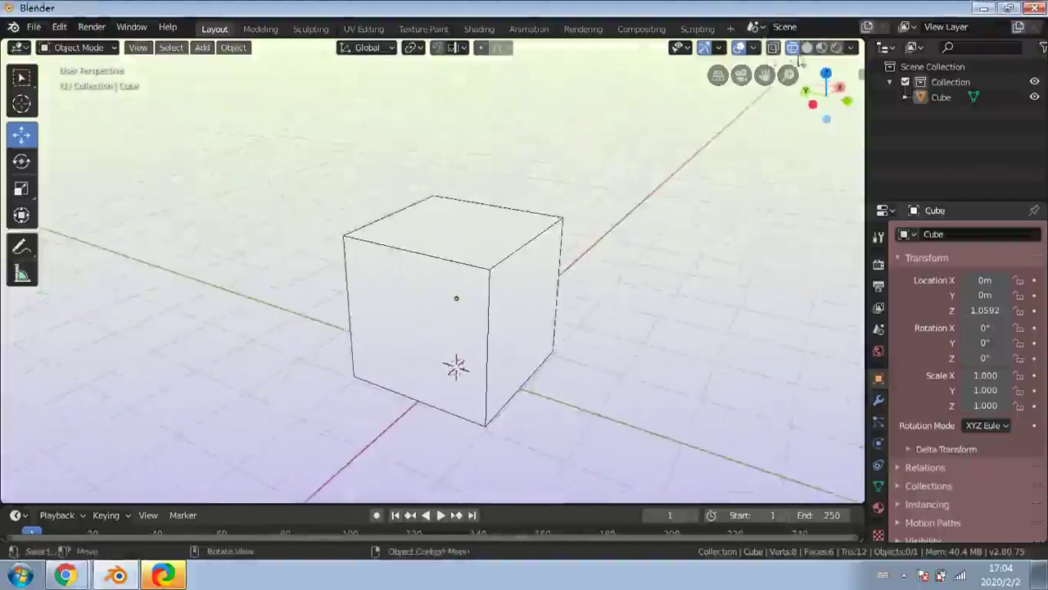
click(739, 48)
middle_drag(685, 292, 789, 158)
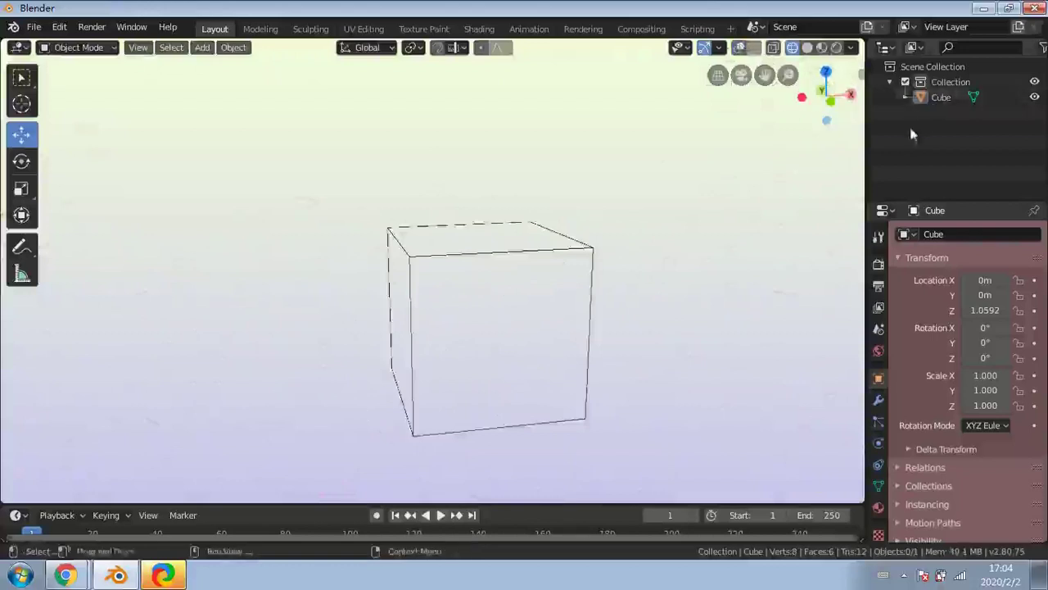
Switch the viewport shading through Solid and LookDev to Rendered
click(808, 49)
click(822, 49)
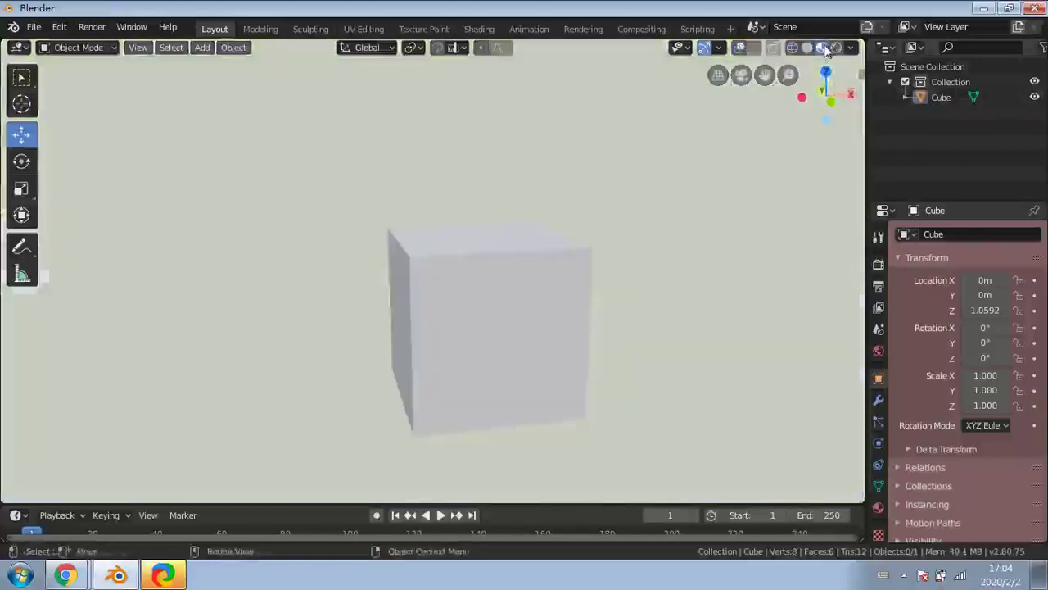
click(836, 48)
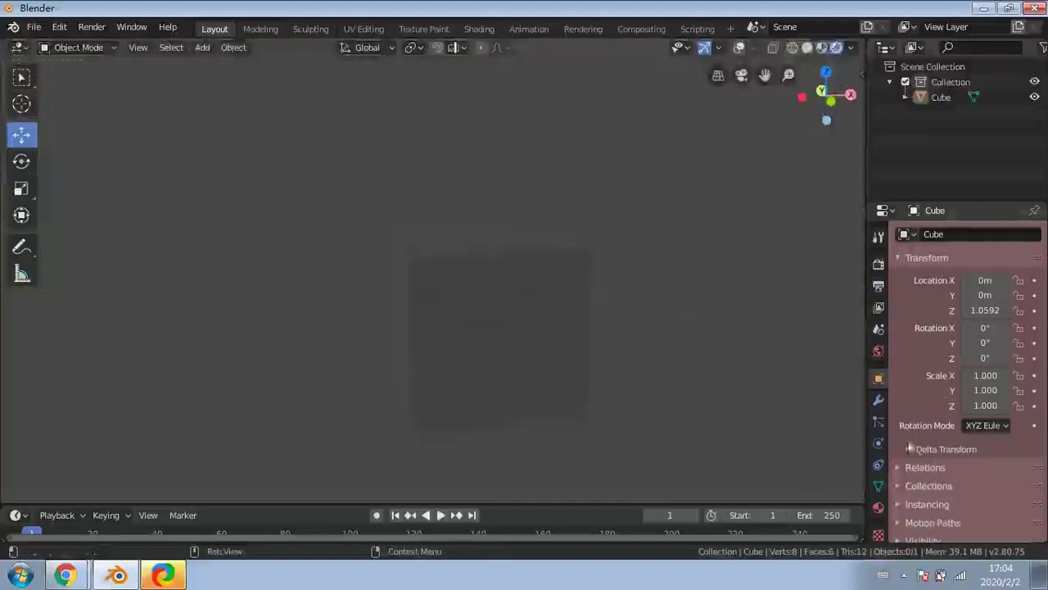
Set the world background color to a pale yellow with hue 0.153 and saturation 0.326, and its strength to 1.5
click(879, 351)
click(993, 335)
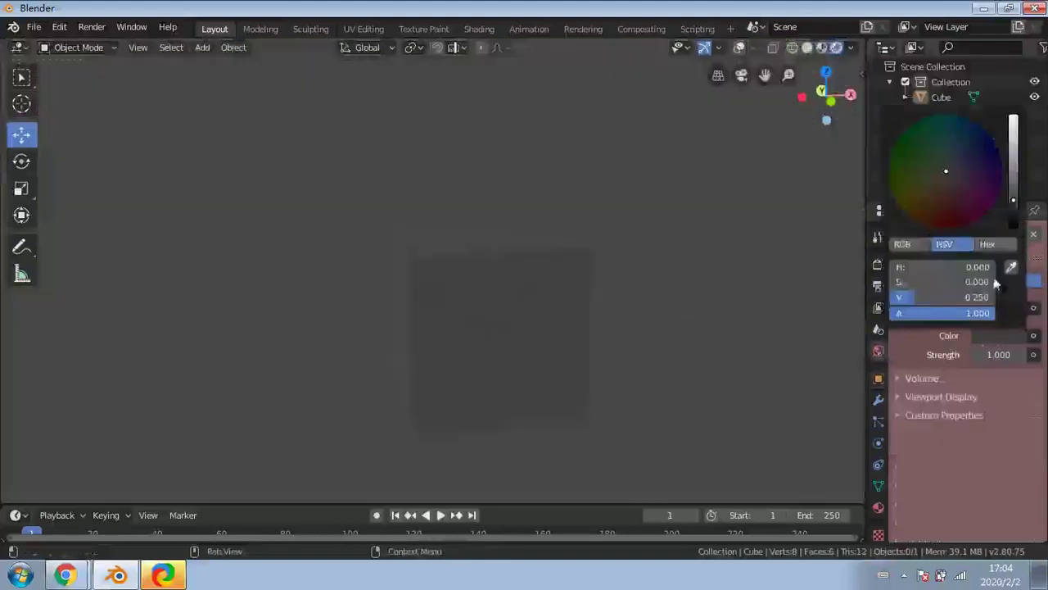
click(992, 337)
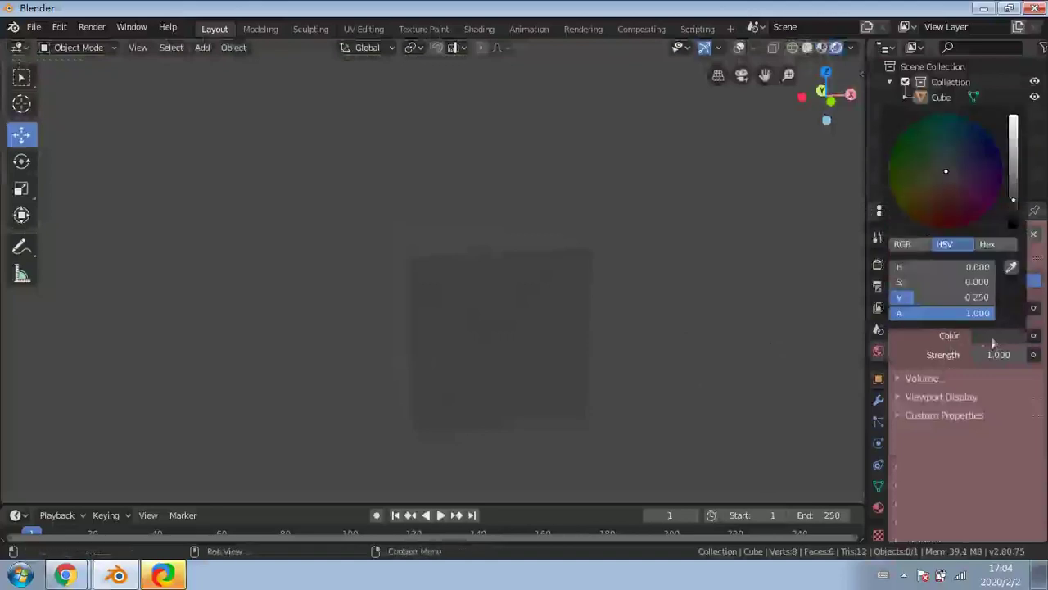
drag(1013, 182, 1014, 169)
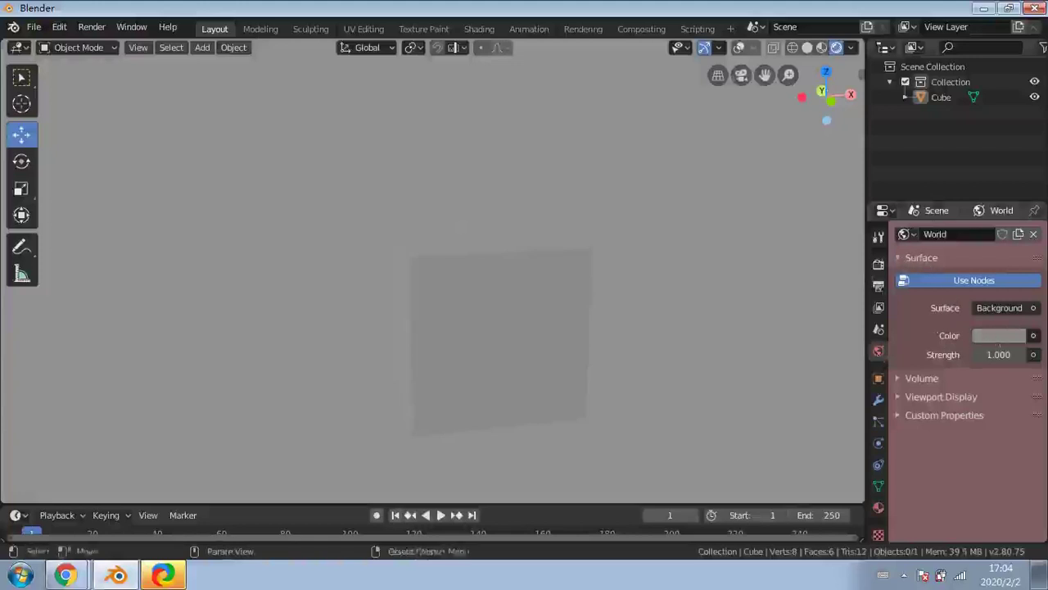
click(989, 338)
click(931, 182)
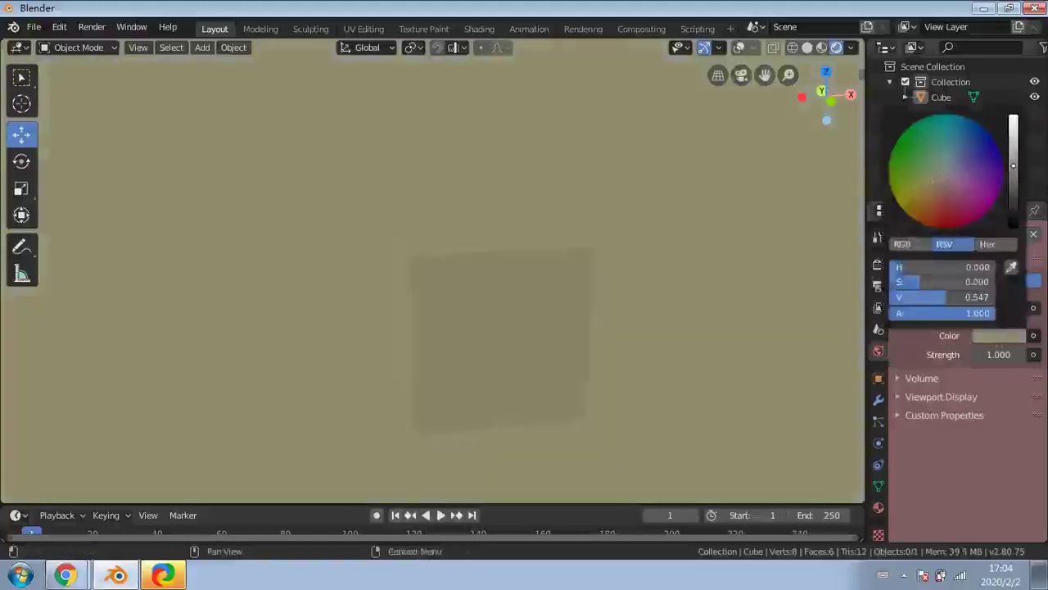
click(1015, 141)
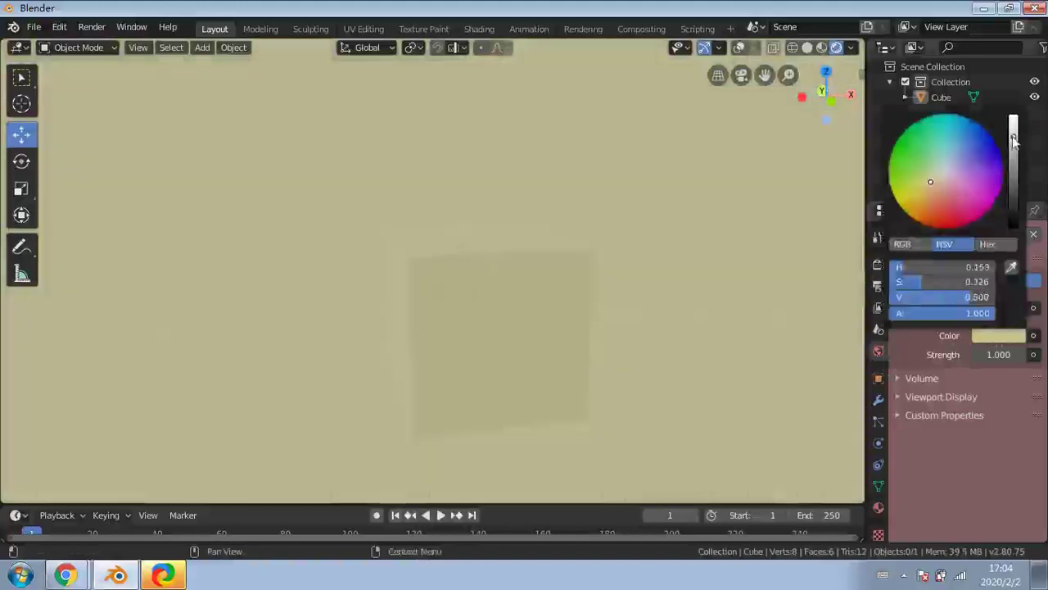
mouse_move(1014, 354)
mouse_down()
mouse_move(1045, 354)
mouse_move(995, 353)
mouse_up()
middle_drag(573, 410, 491, 369)
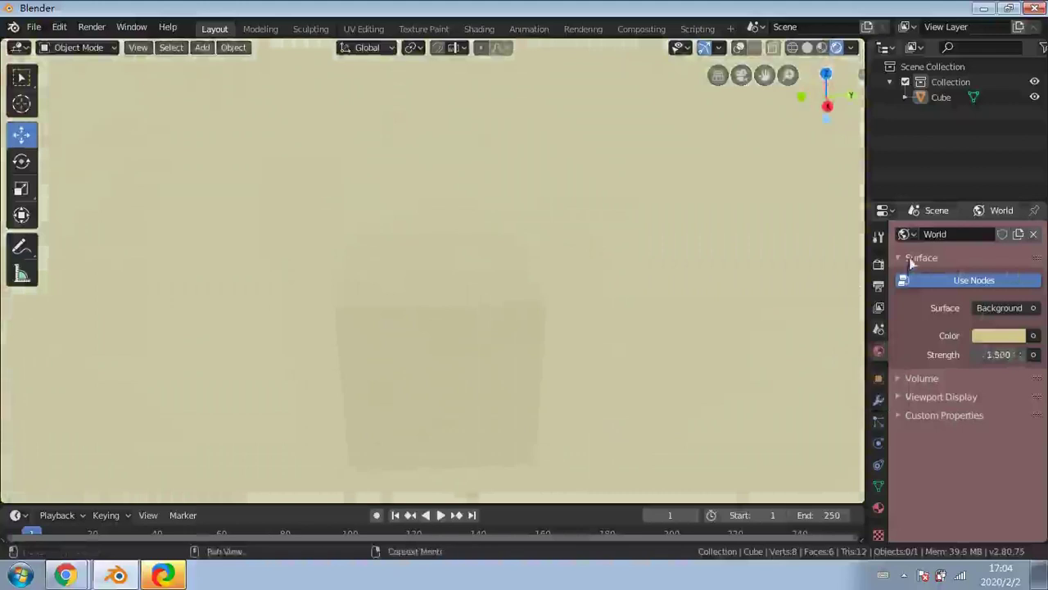
Switch the viewport back to Wireframe shading and view the cube from different angles
click(792, 48)
middle_drag(573, 352, 620, 310)
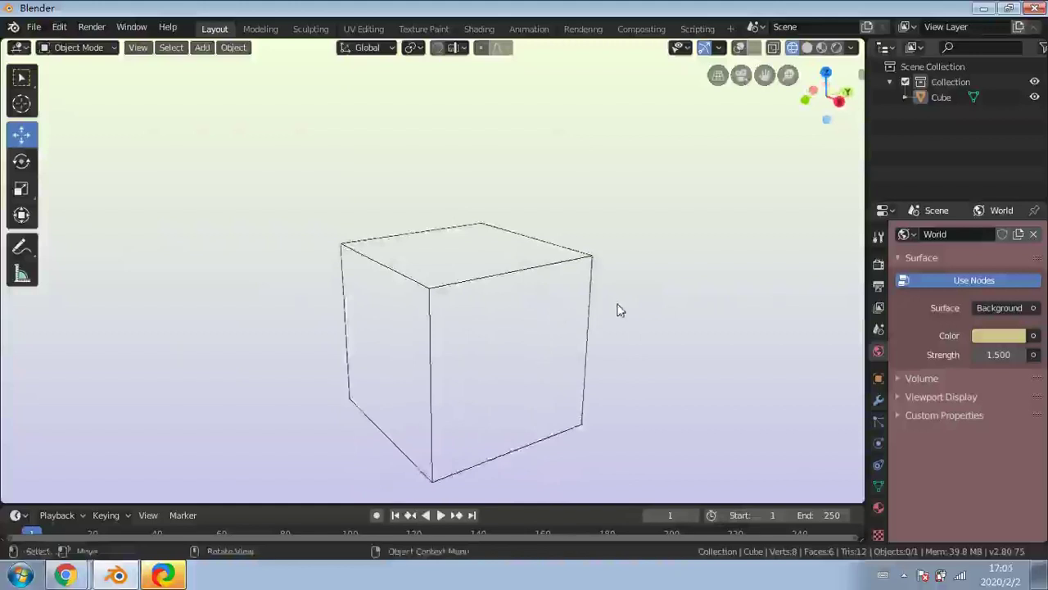
middle_drag(618, 310, 461, 289)
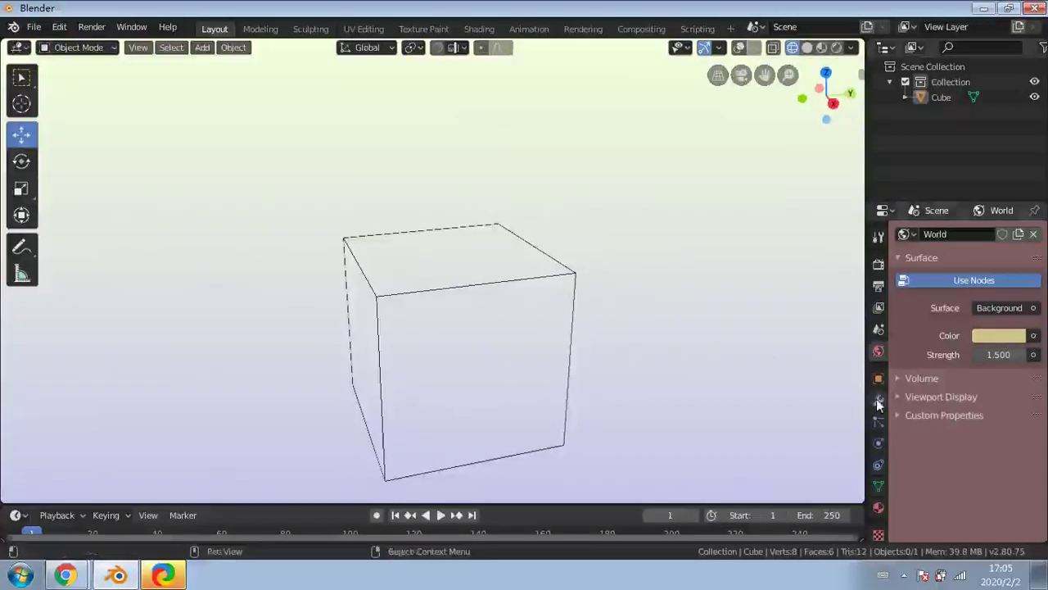
Select the cube, open its material properties and examine the surface parameters down to the Settings group
click(462, 336)
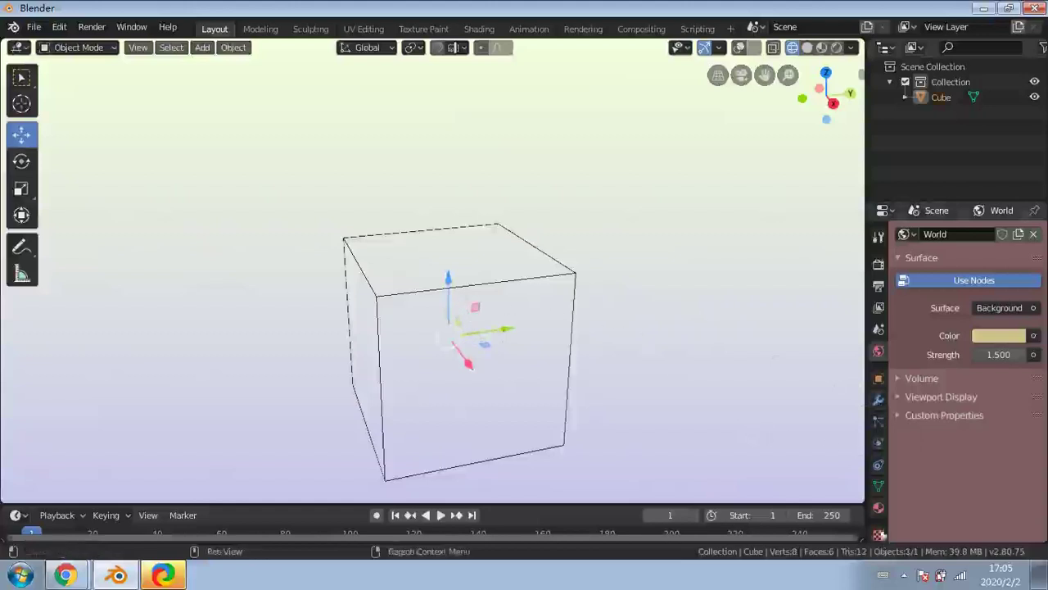
click(940, 100)
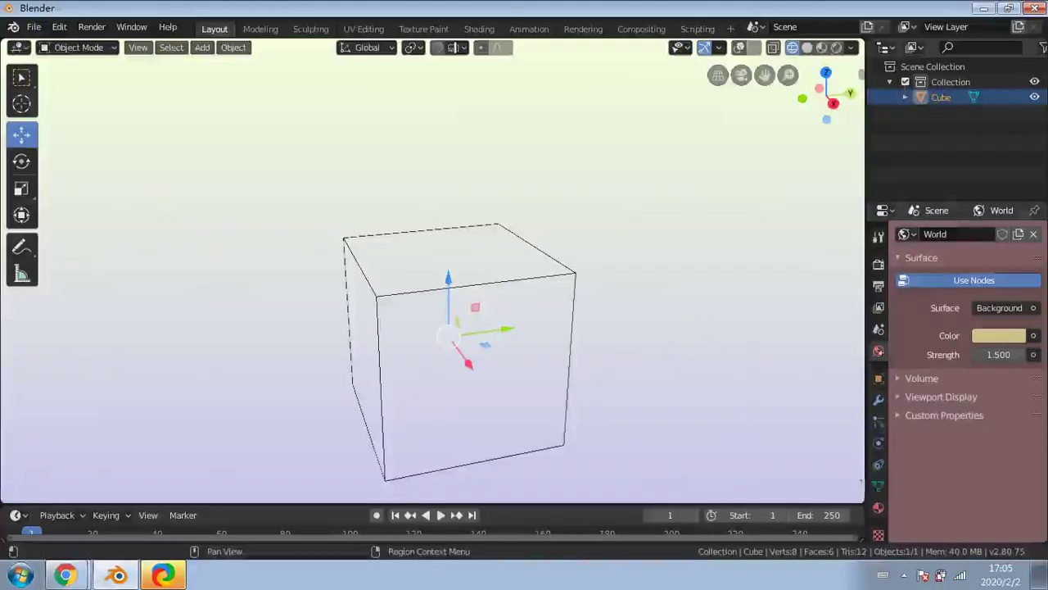
click(879, 237)
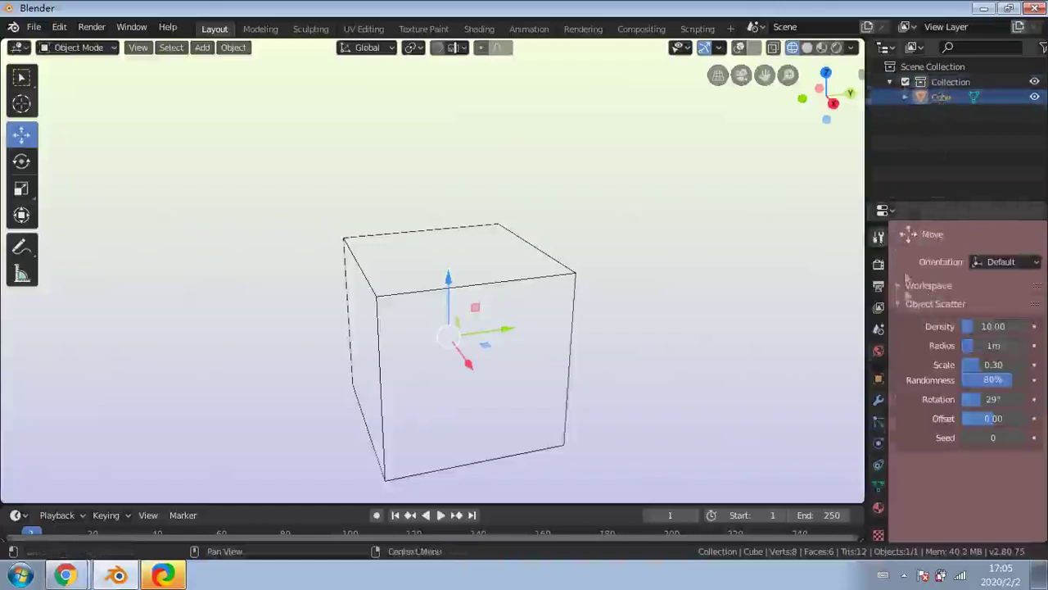
click(880, 510)
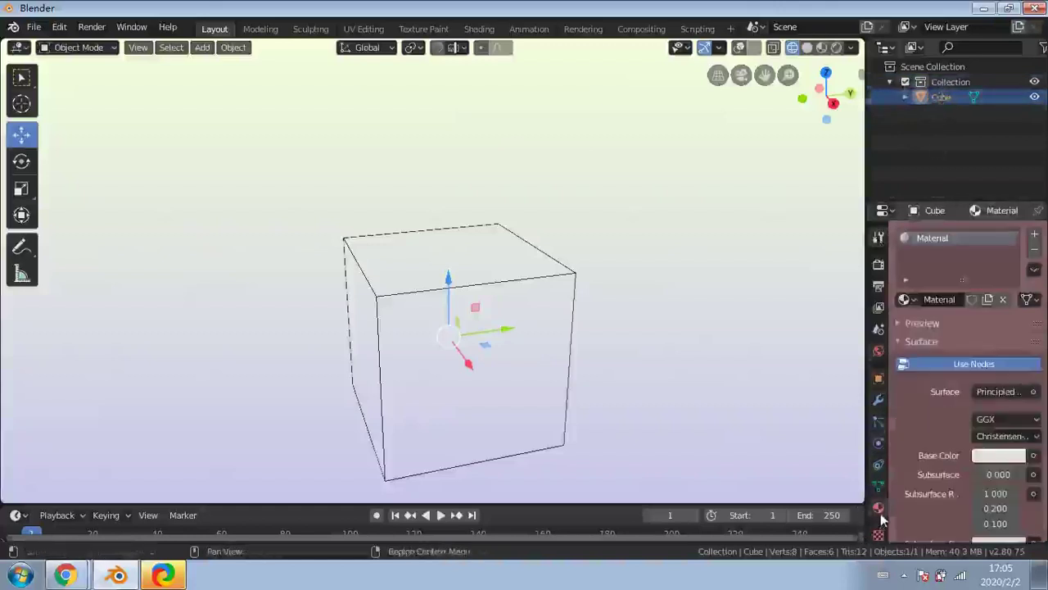
scroll(912, 430, down, 5)
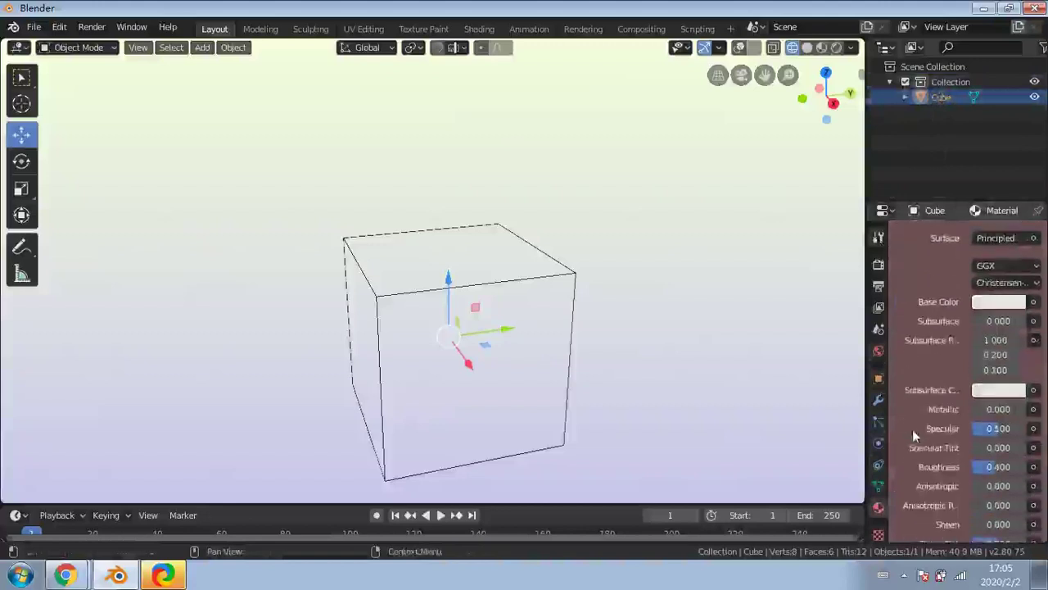
scroll(913, 435, down, 1)
scroll(912, 458, down, 3)
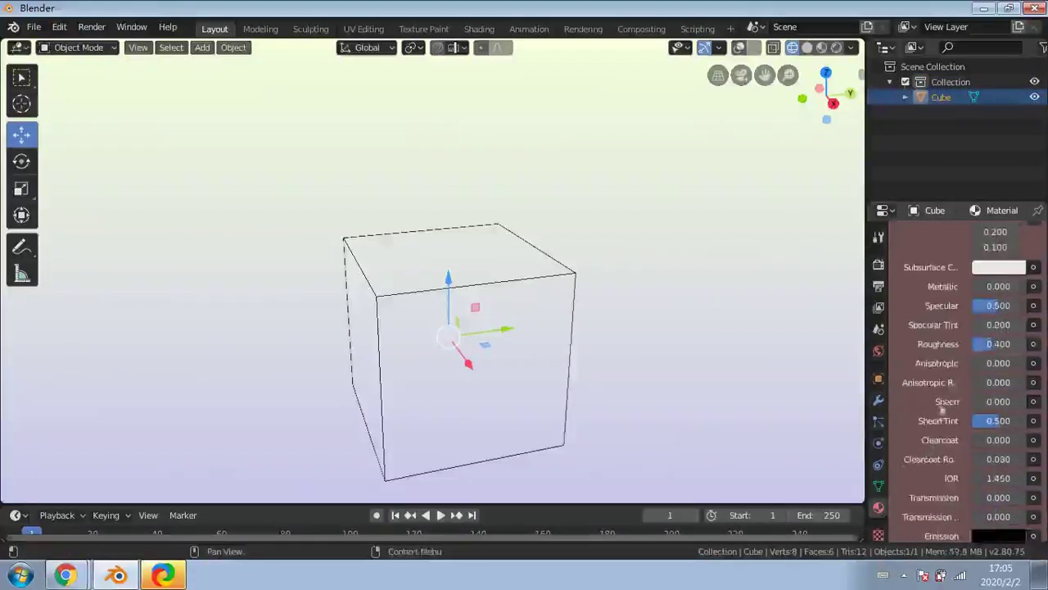
scroll(909, 321, down, 3)
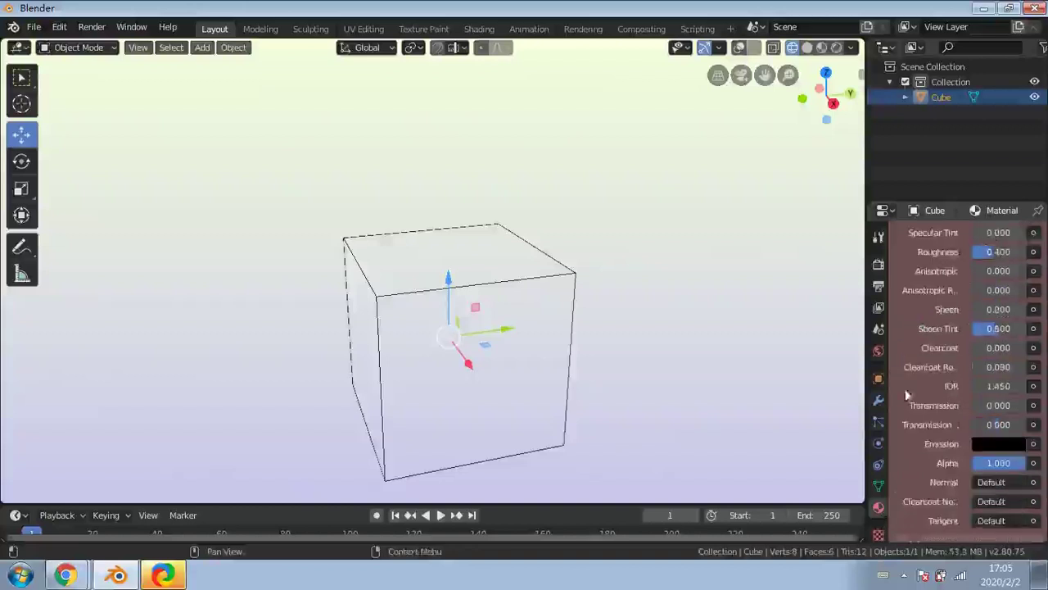
scroll(896, 428, down, 3)
scroll(897, 461, down, 1)
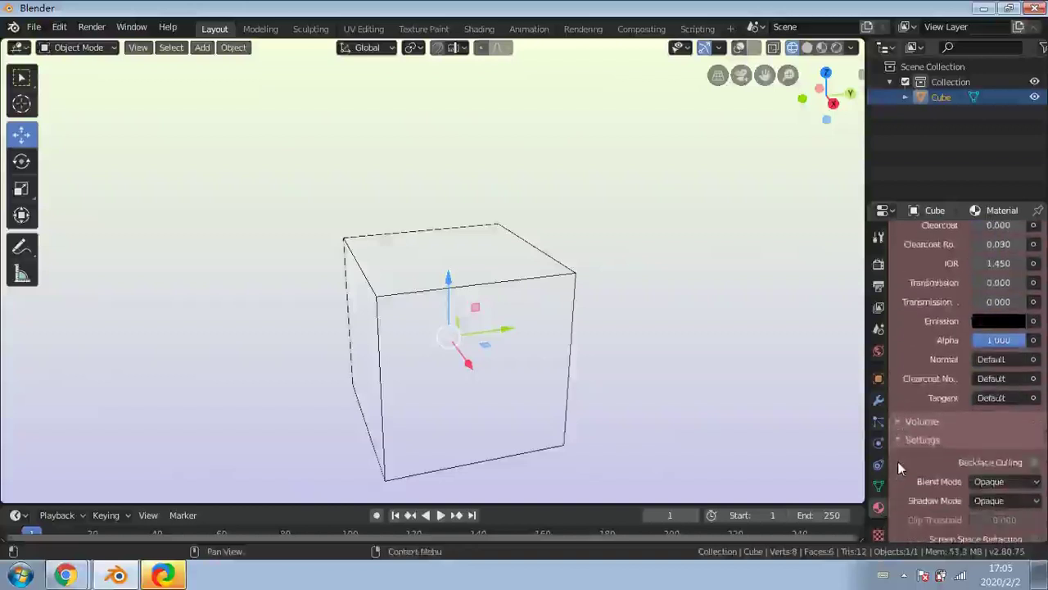
Examine the remaining material groups, expanding Viewport Display and Custom Properties and collapsing Settings, and return to the surface parameters
scroll(897, 461, down, 3)
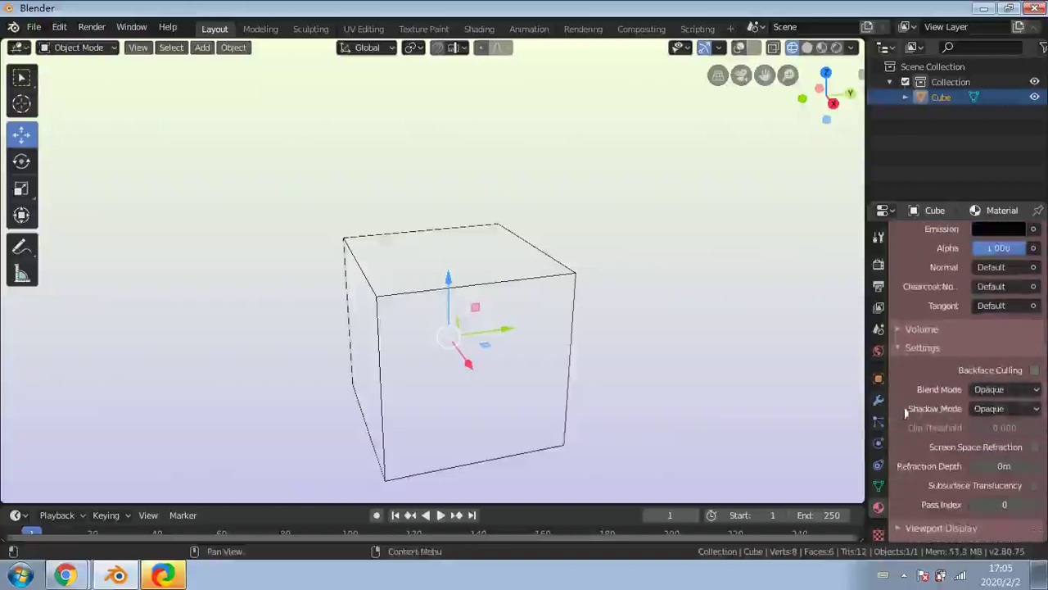
scroll(905, 414, down, 1)
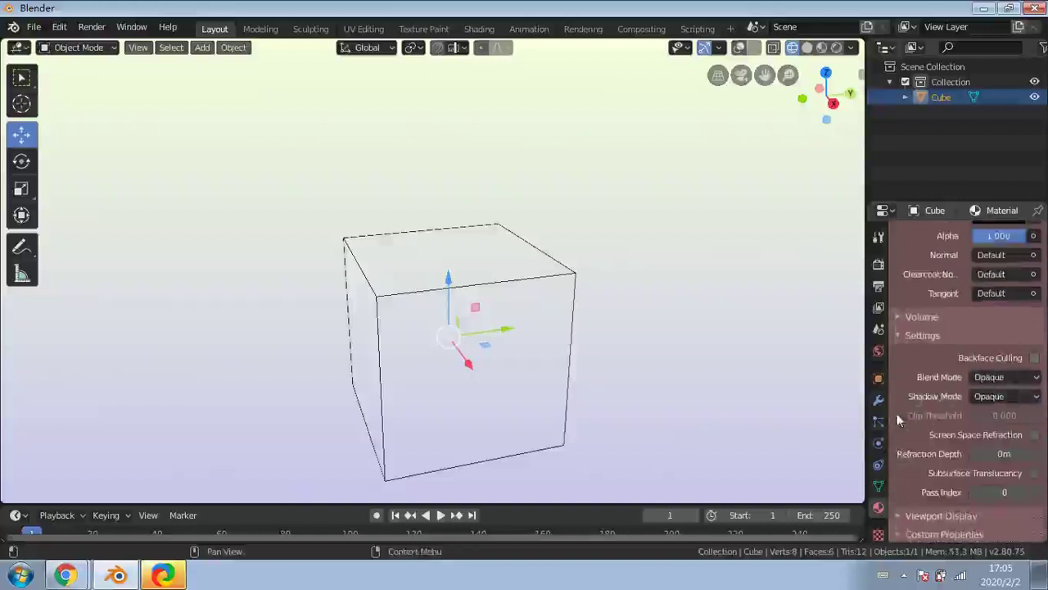
click(897, 516)
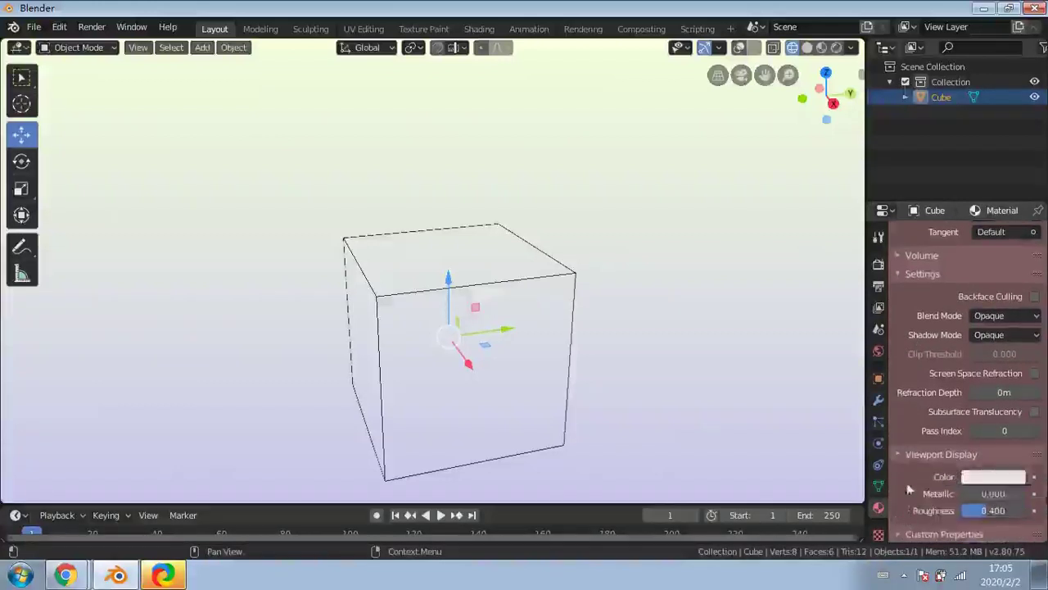
click(895, 534)
scroll(911, 459, up, 2)
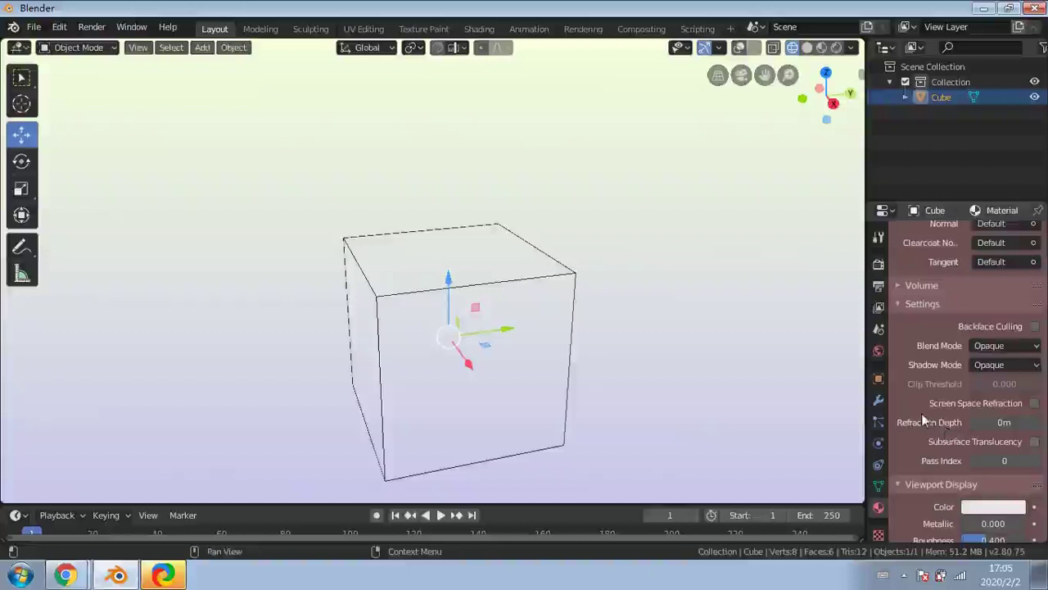
scroll(924, 419, up, 1)
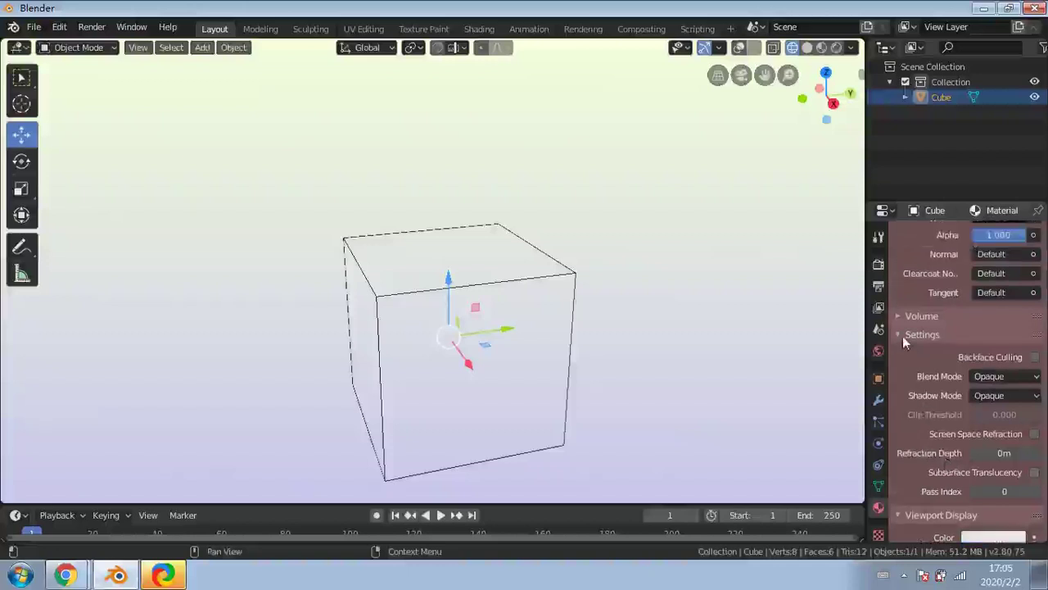
click(903, 337)
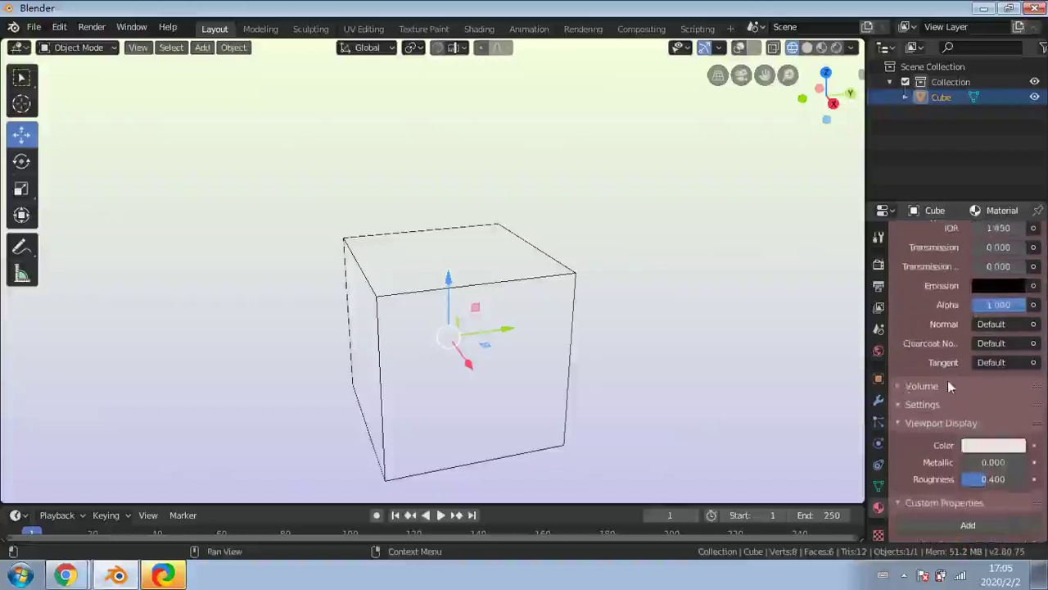
scroll(948, 385, up, 5)
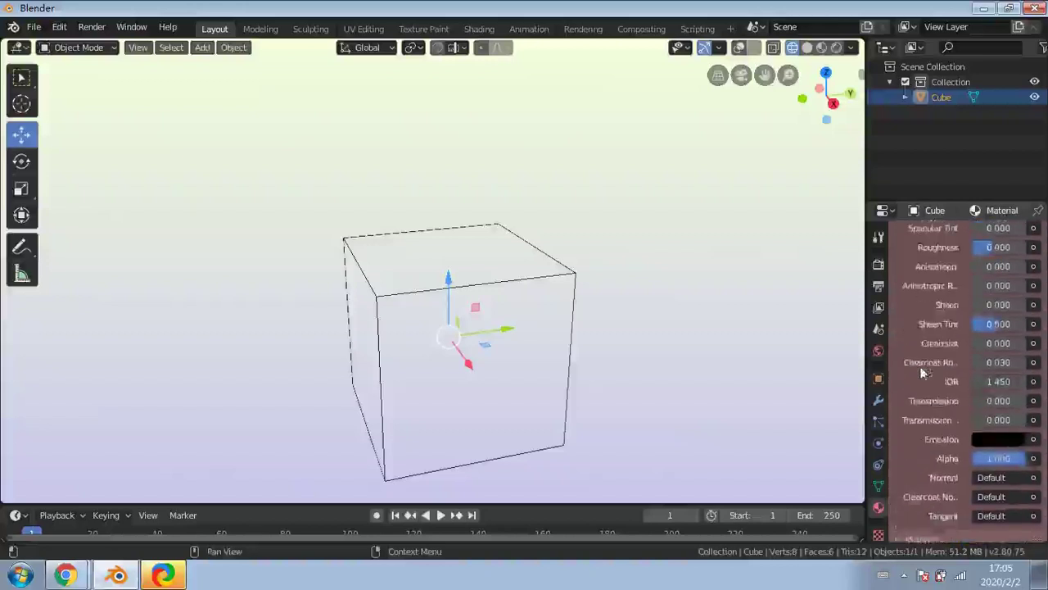
scroll(924, 372, up, 1)
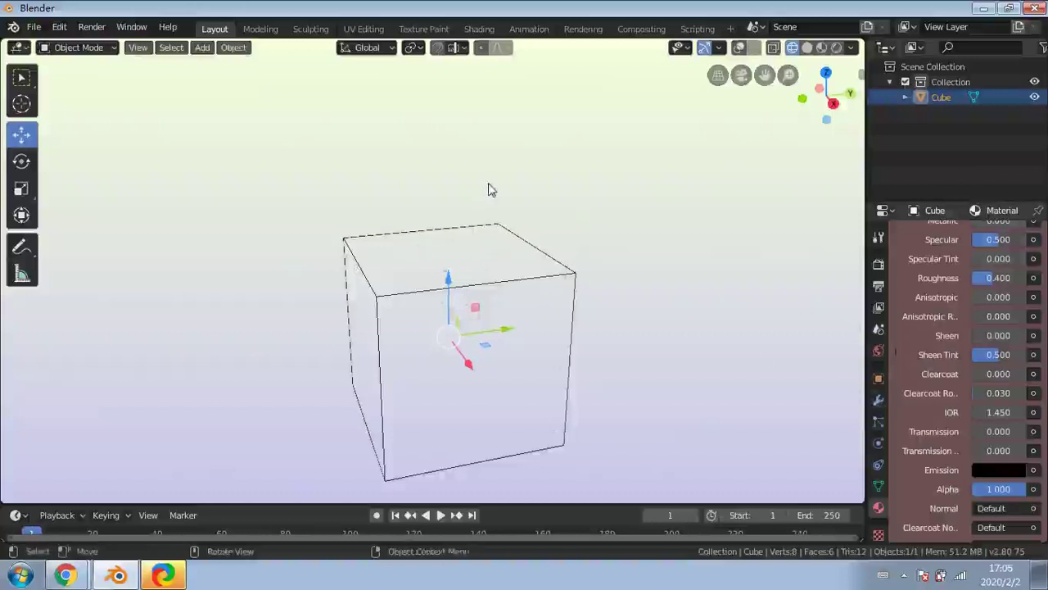
Deselect the cube and view it from another angle by orbiting, zooming and panning
click(543, 211)
middle_drag(543, 211, 536, 280)
scroll(535, 279, down, 5)
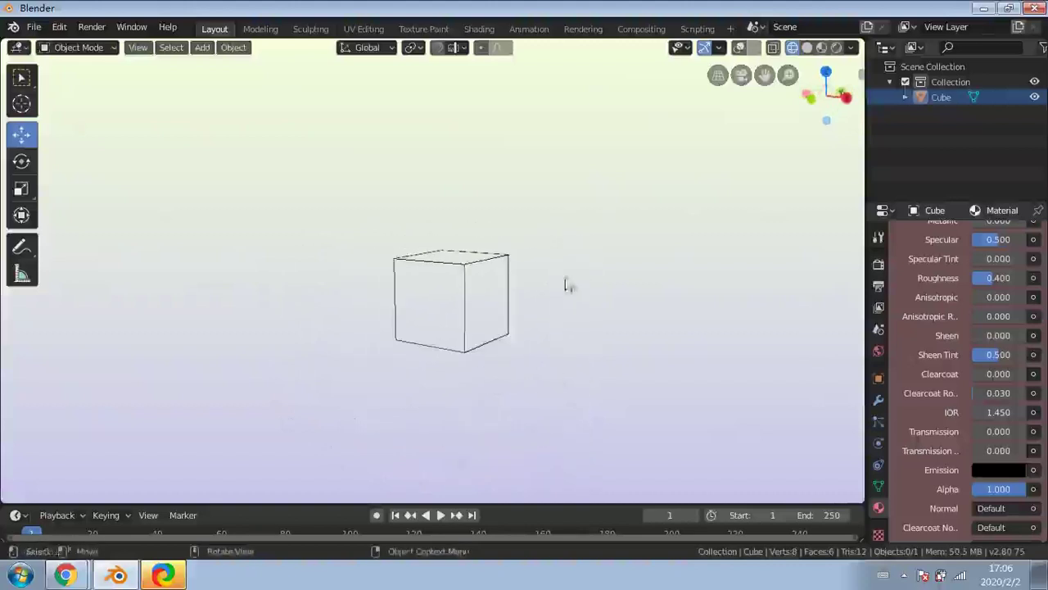
scroll(536, 298, down, 2)
scroll(538, 287, up, 6)
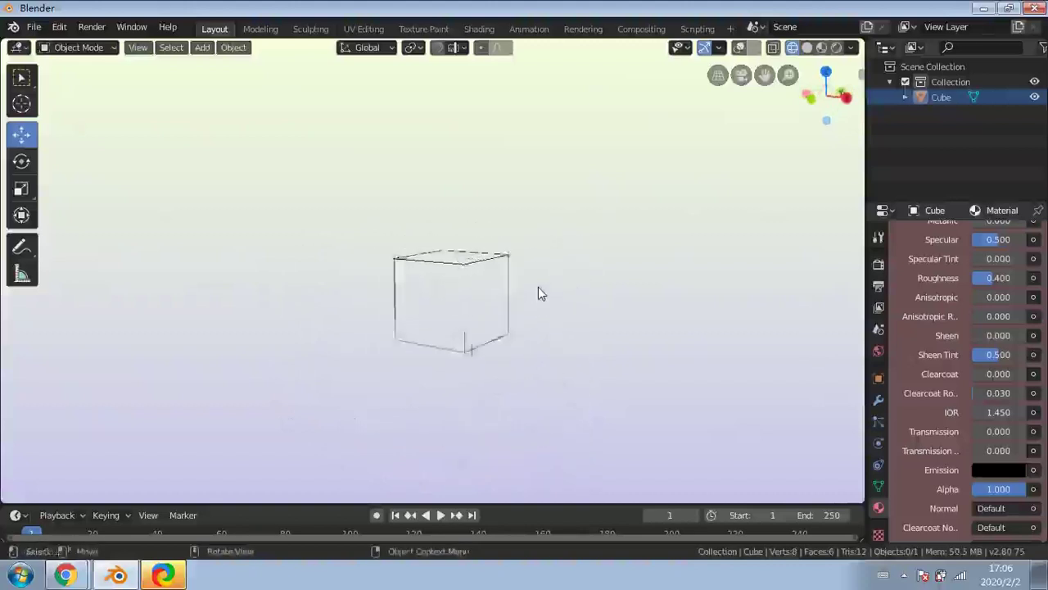
shift+middle_drag(538, 287, 459, 298)
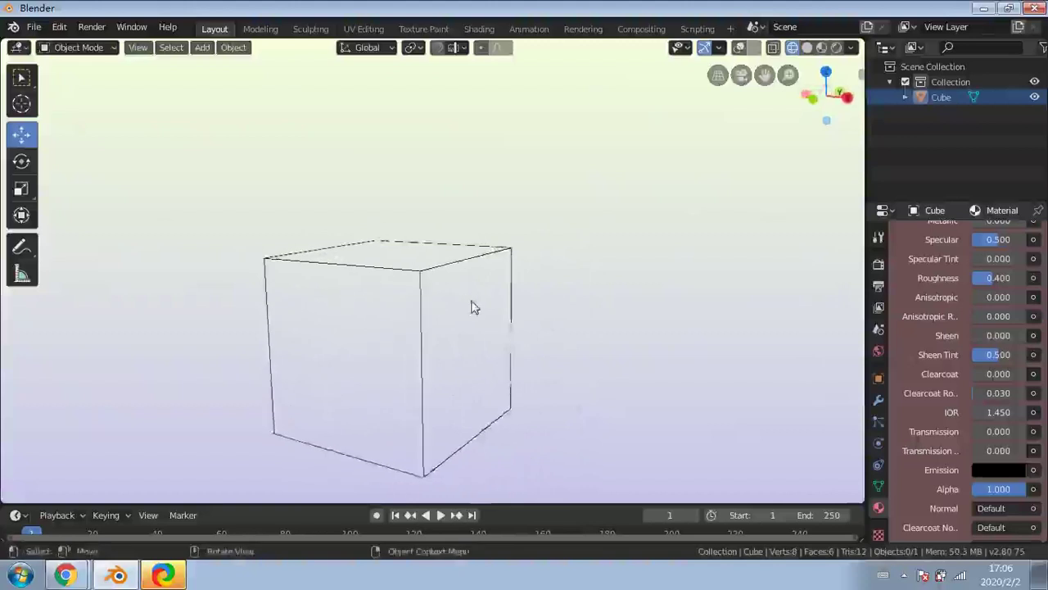
scroll(472, 304, down, 2)
Select the cube, keep it in Object Mode and move it a short distance along the negative X axis
click(391, 307)
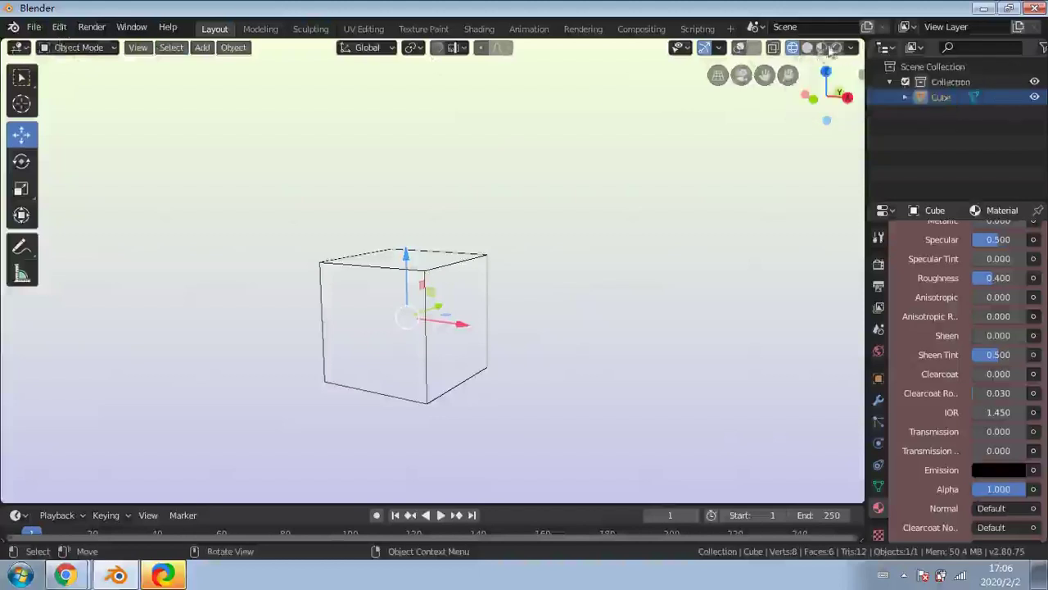
click(105, 49)
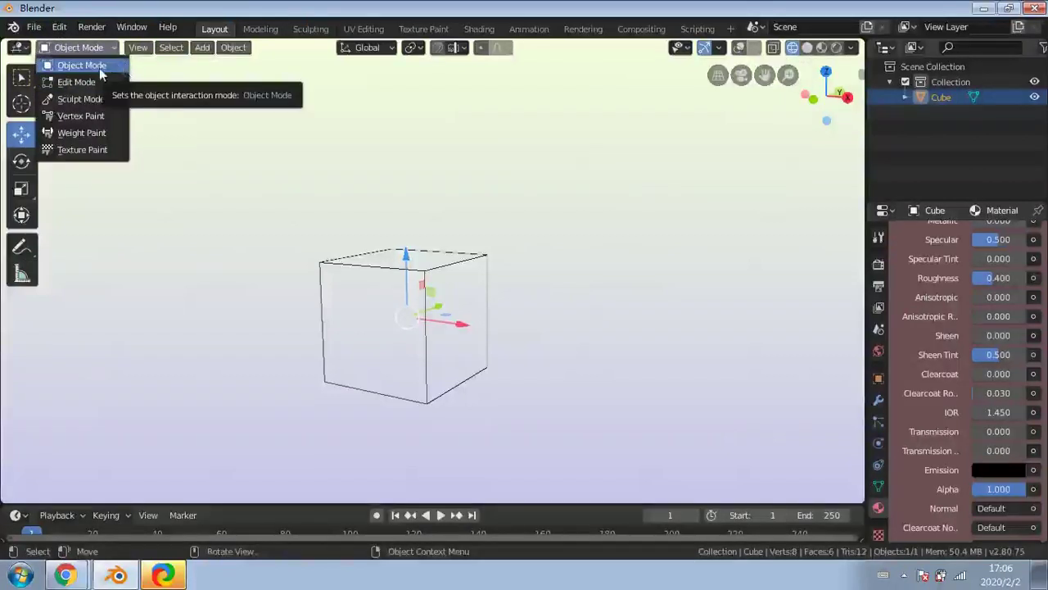
click(99, 68)
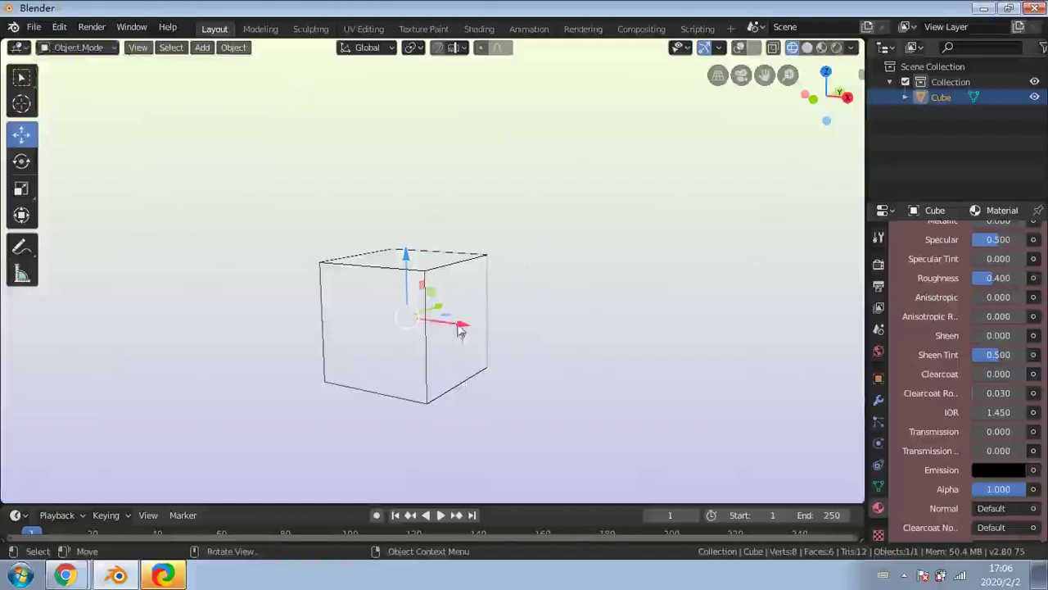
drag(461, 330, 422, 328)
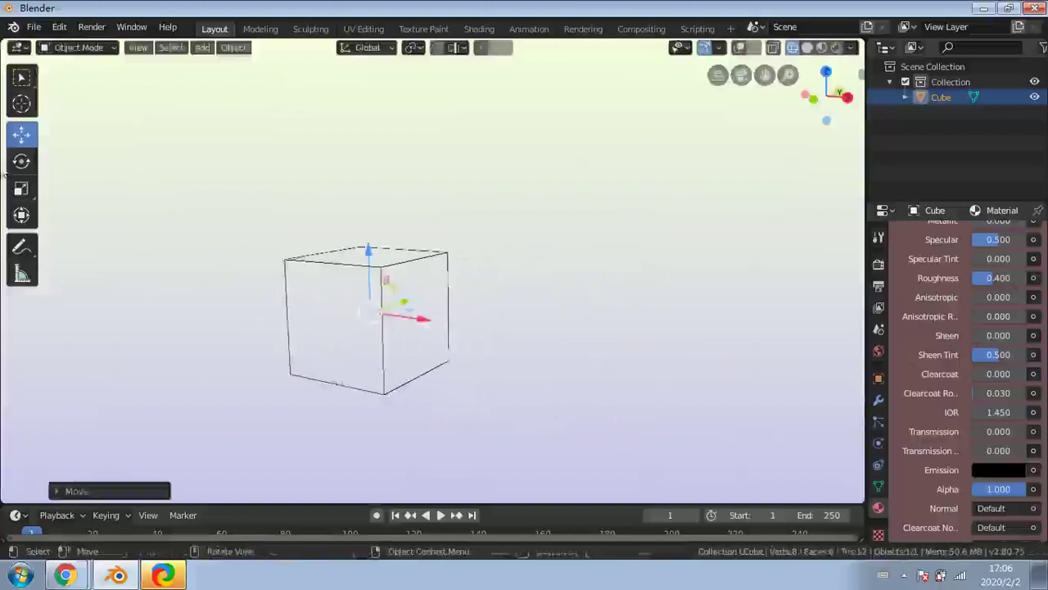
Try rotating the cube about the Y axis with the Rotate tool and undo the rotation
click(22, 162)
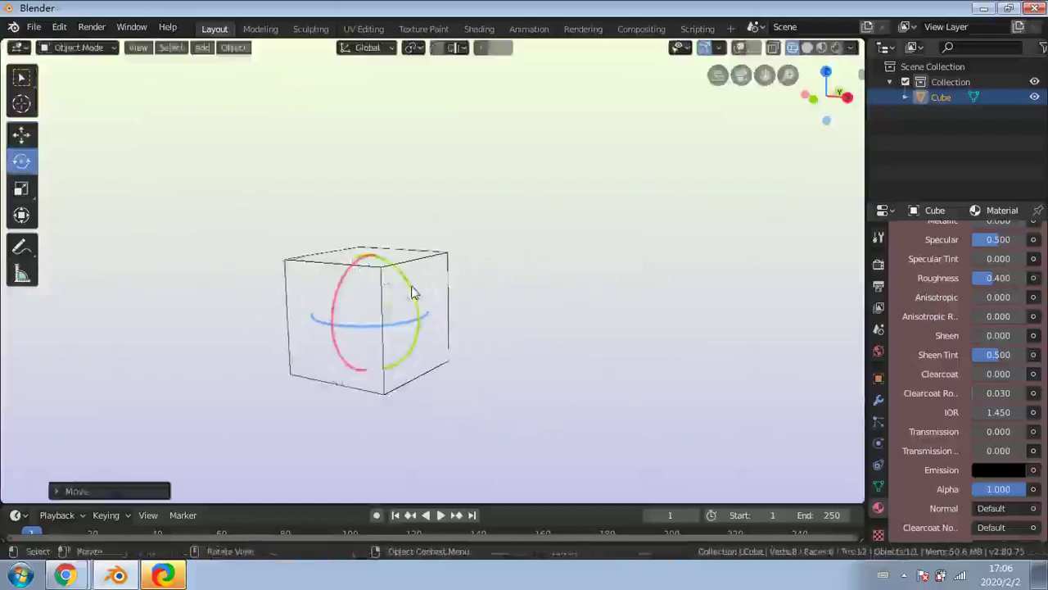
drag(412, 293, 573, 309)
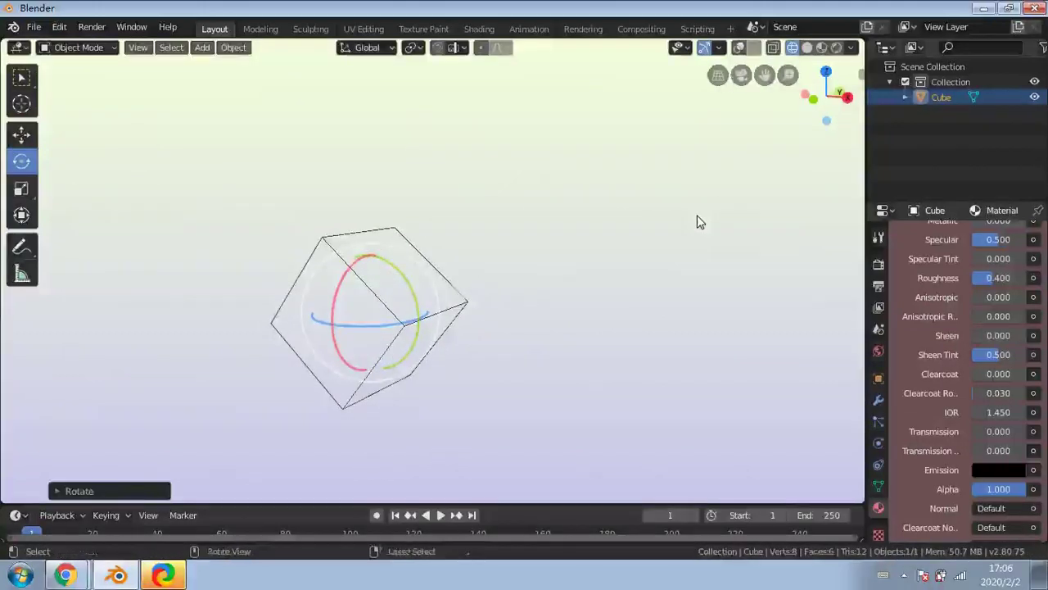
key(ctrl+z)
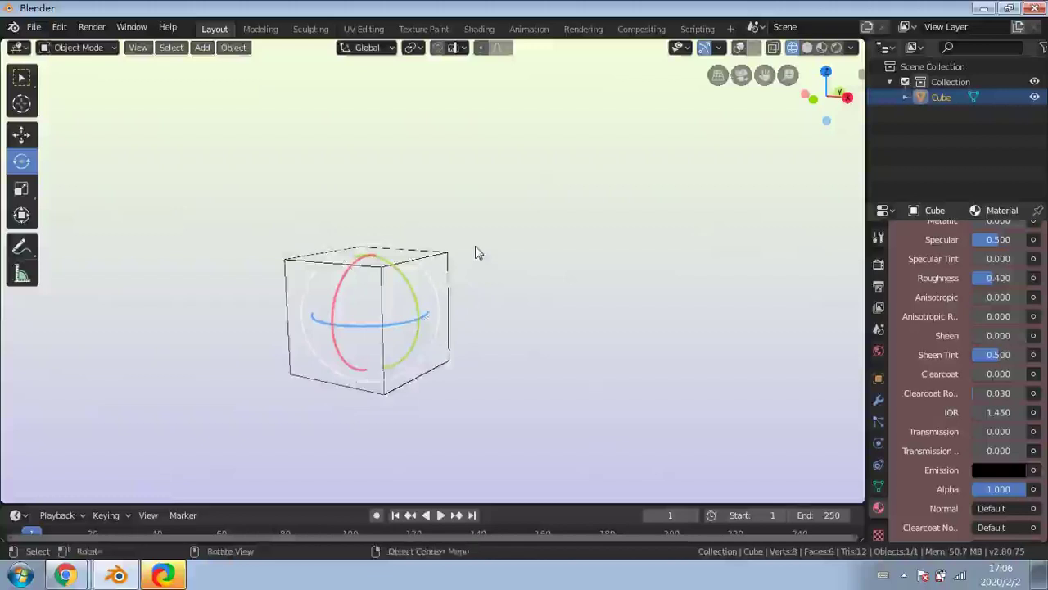
Try scaling the cube up slightly and uniformly with the Scale tool and undo the resize
click(21, 191)
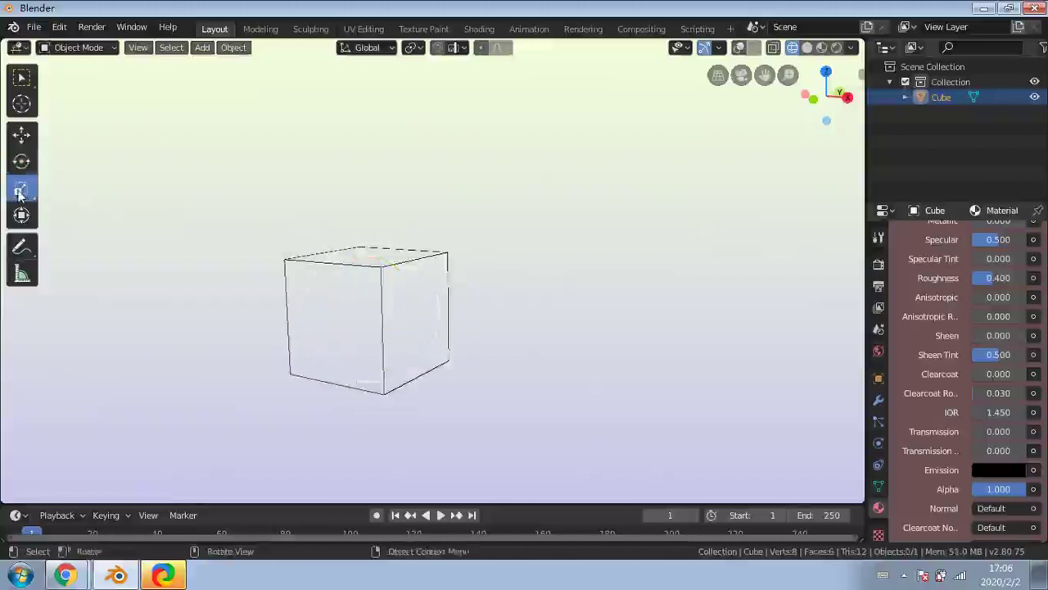
click(426, 304)
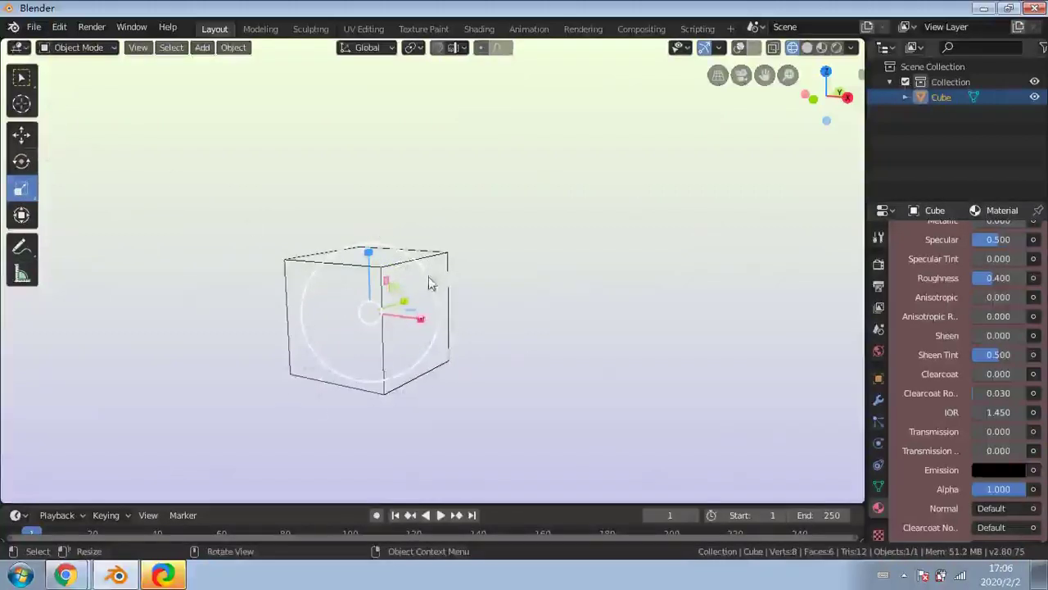
drag(429, 277, 441, 303)
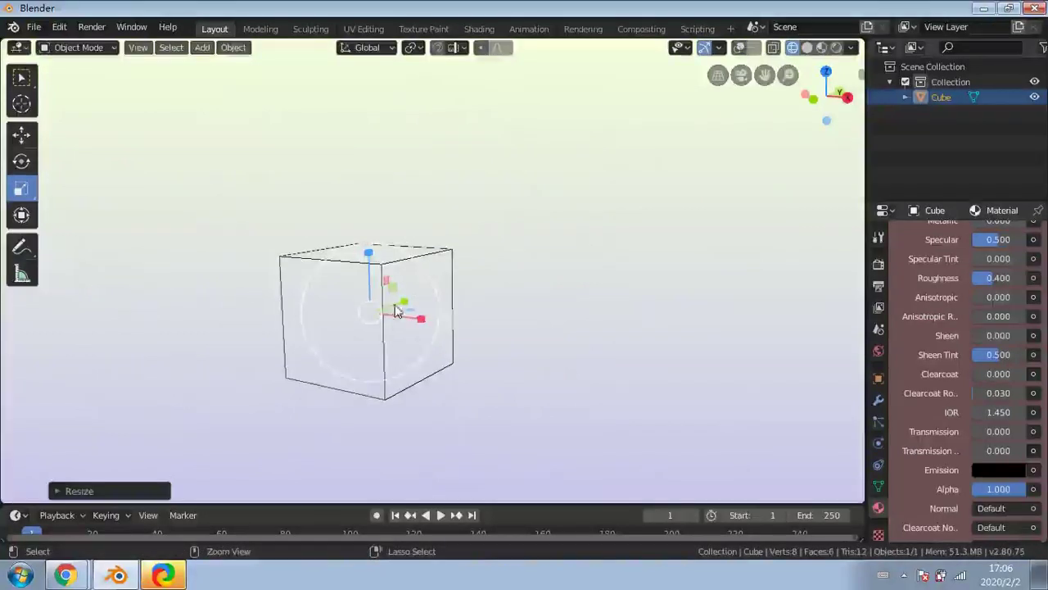
key(ctrl+z)
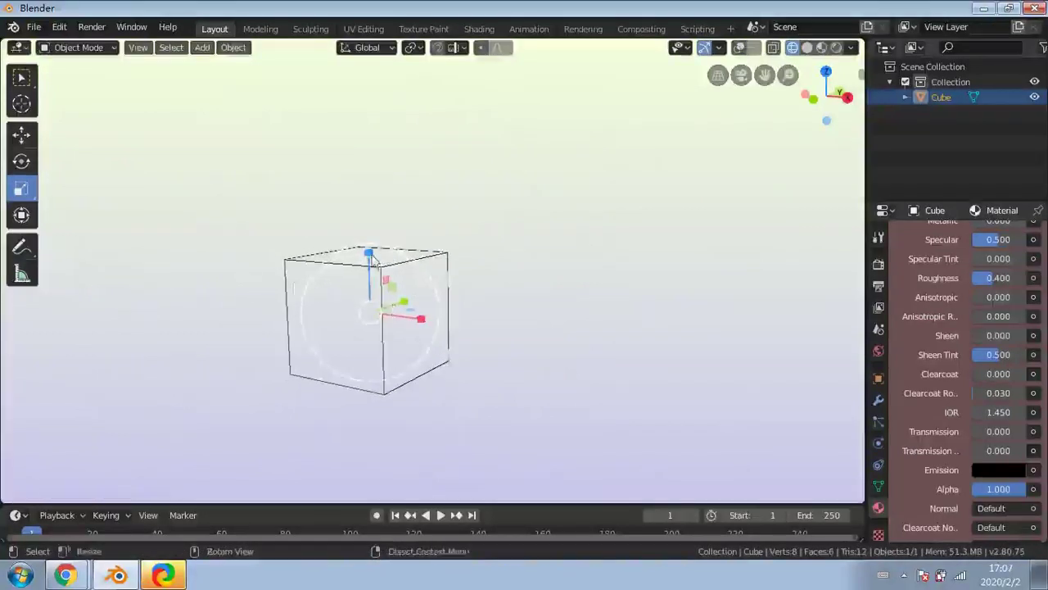
Try stretching the cube along the Z and X axes, undo the scaling and deselect the cube
drag(371, 258, 369, 160)
drag(424, 330, 554, 328)
key(Escape)
key(ctrl+z)
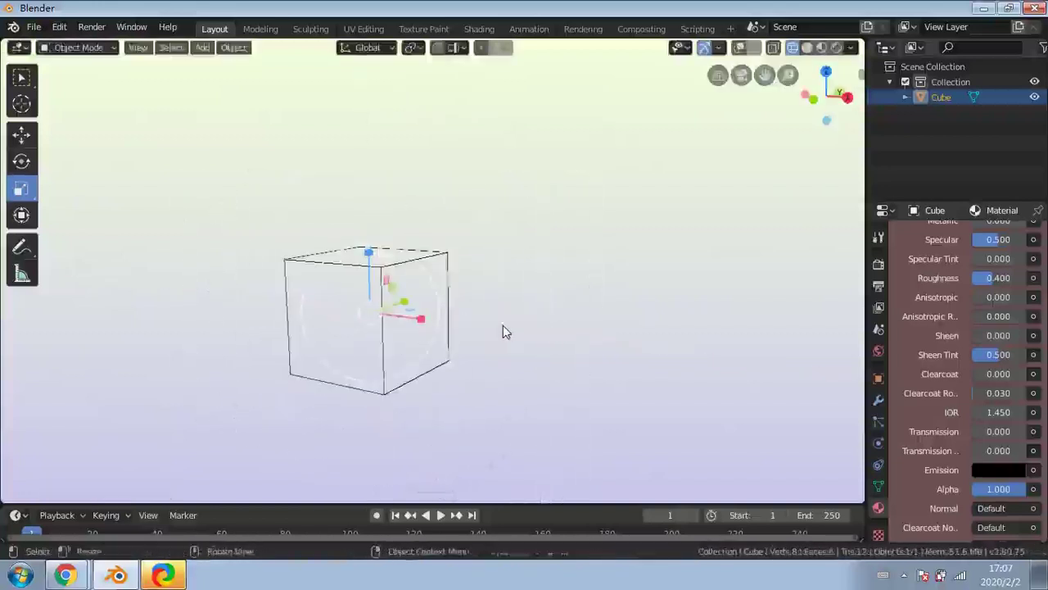
click(497, 297)
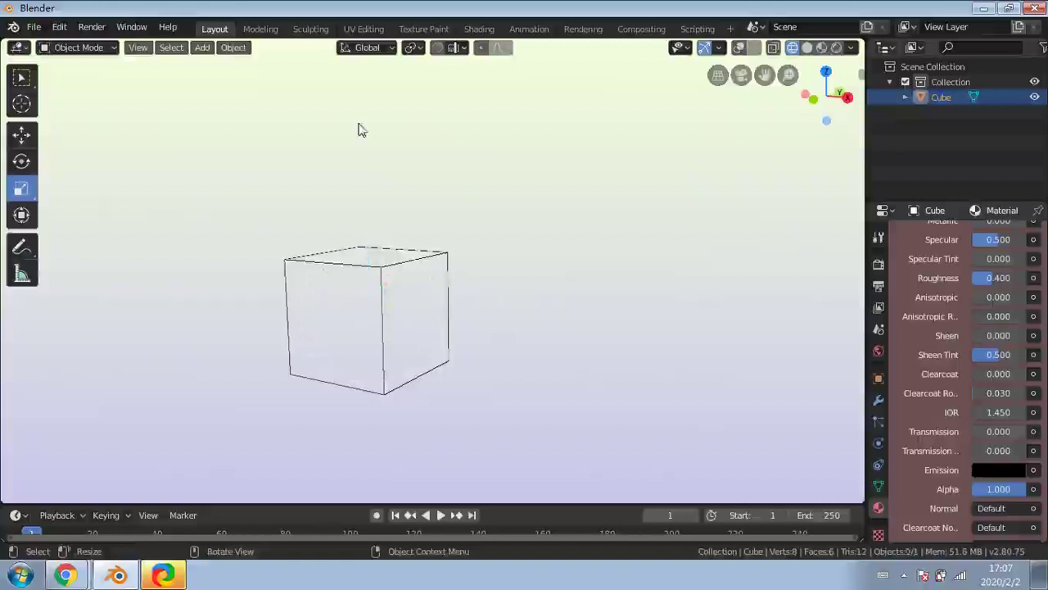
Reselect the cube with the Move tool and shift it further along the negative X axis
click(21, 134)
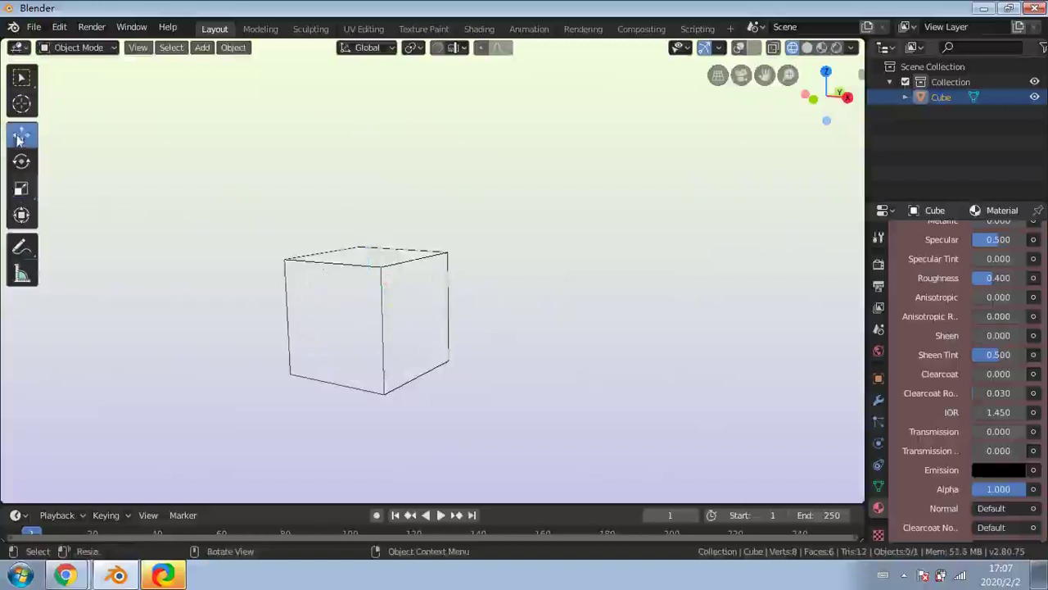
click(410, 312)
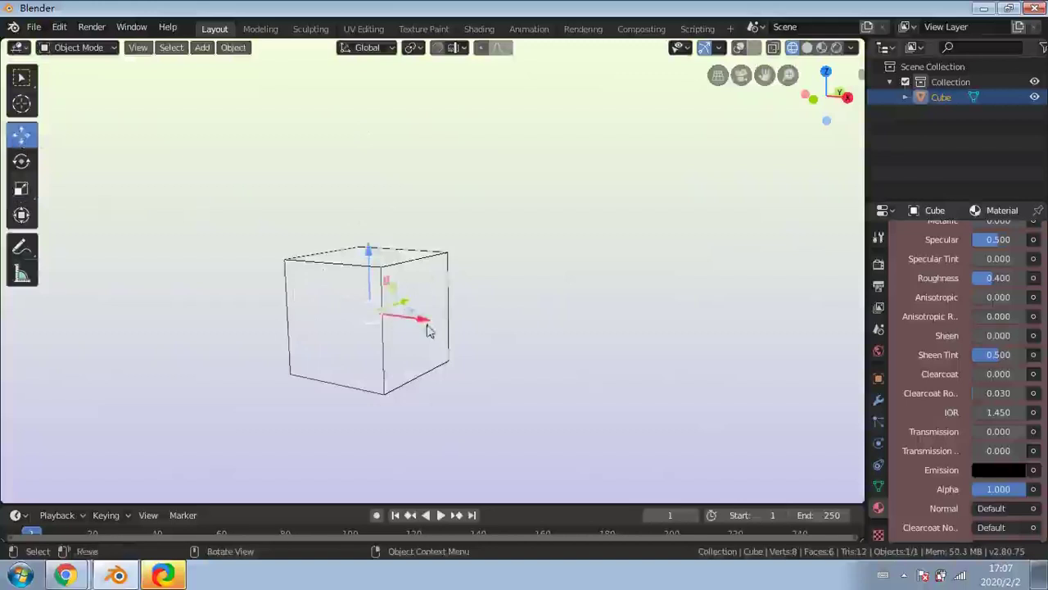
drag(427, 330, 381, 319)
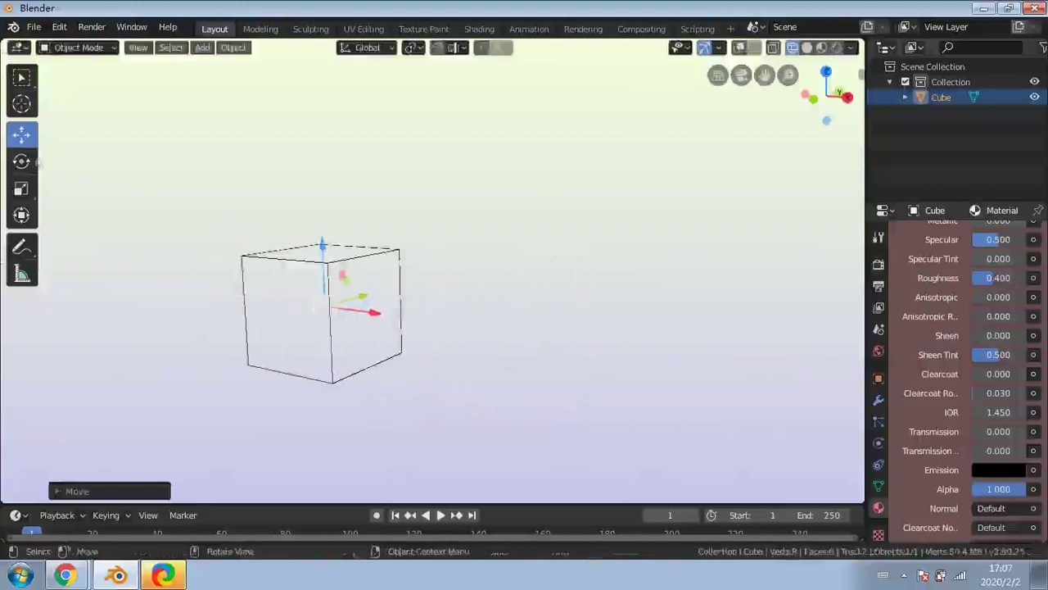
Compare the Rotate, Scale and Transform gizmos on the cube, and move it slightly back along the positive X axis
click(22, 162)
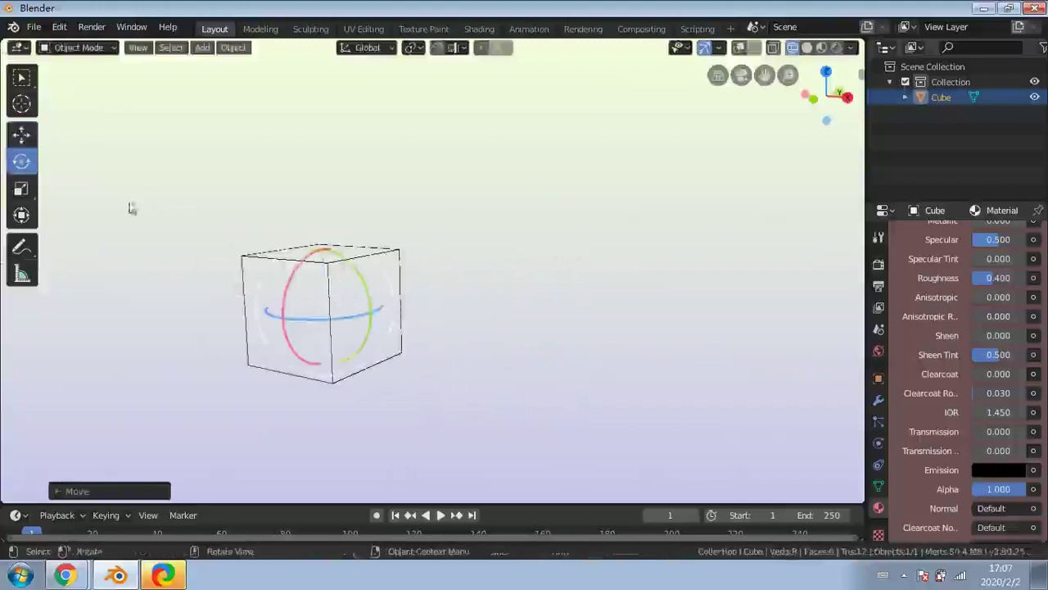
click(29, 195)
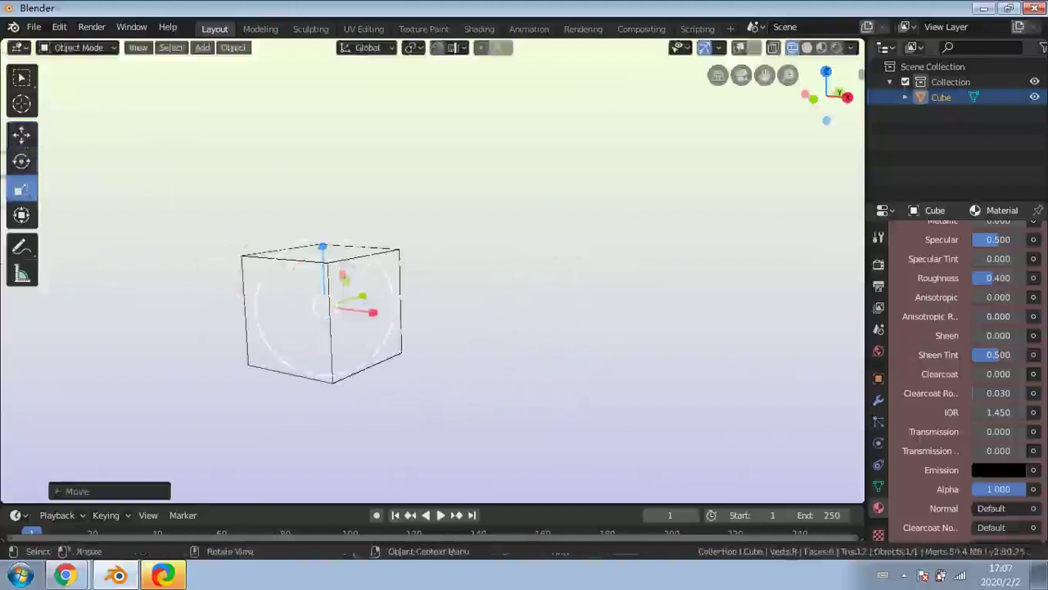
click(23, 215)
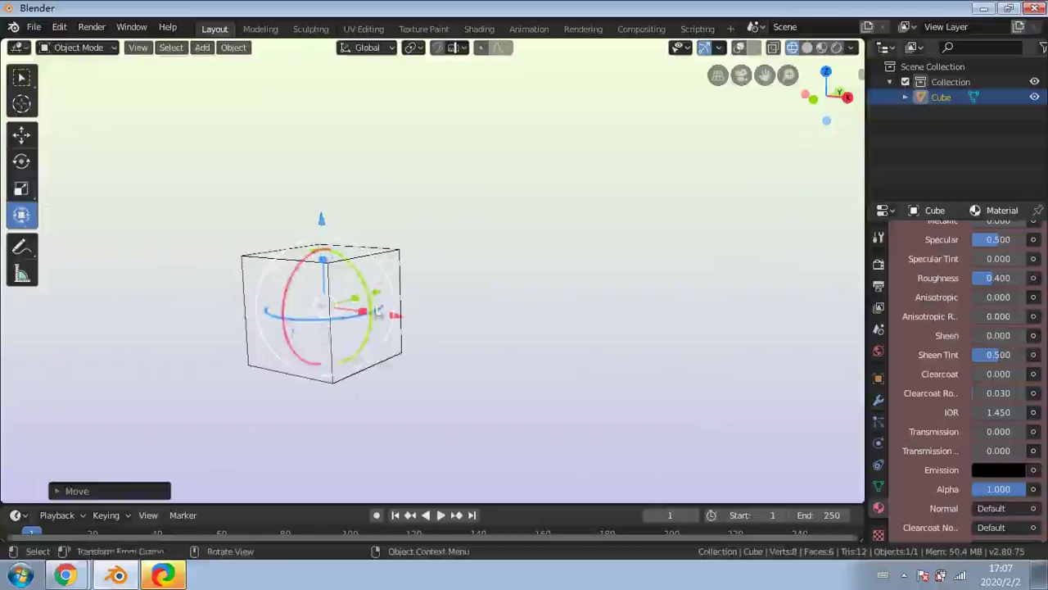
click(21, 133)
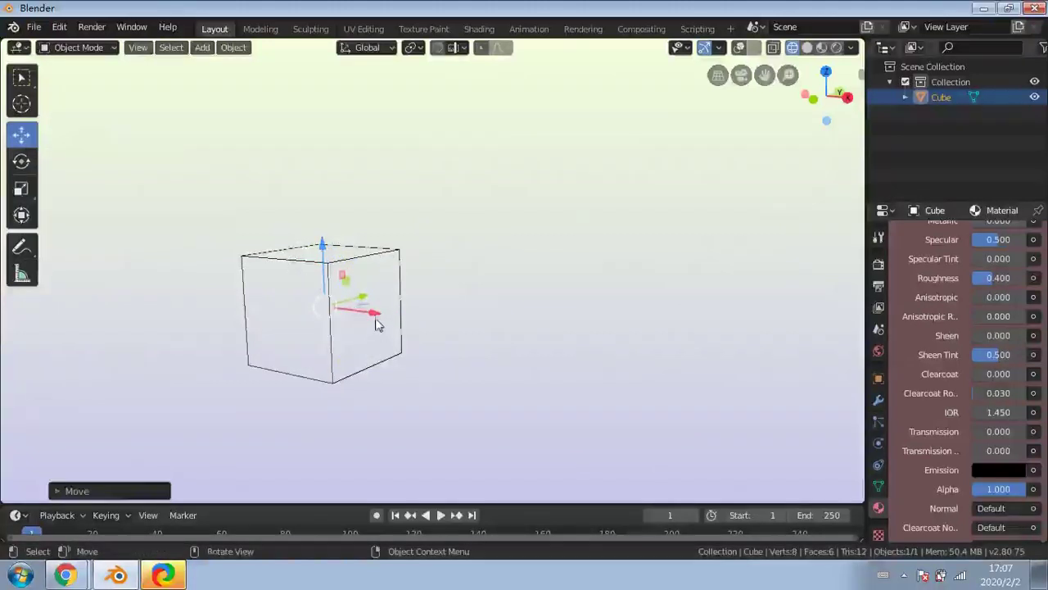
drag(375, 313, 396, 315)
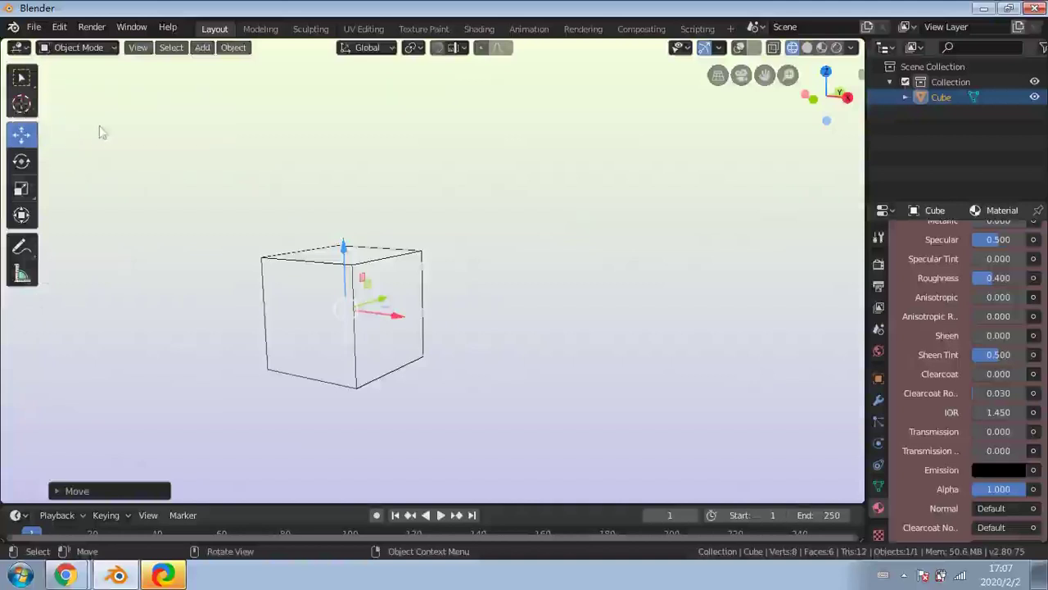
Turn on the viewport overlays and place the 3D cursor in the empty space above and to the left of the cube
click(21, 104)
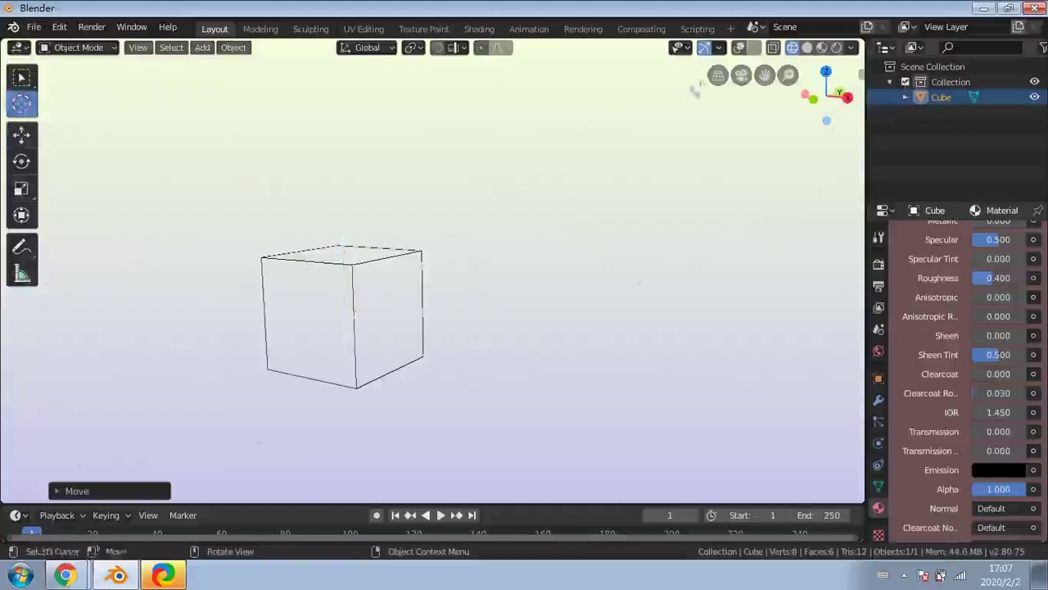
click(741, 47)
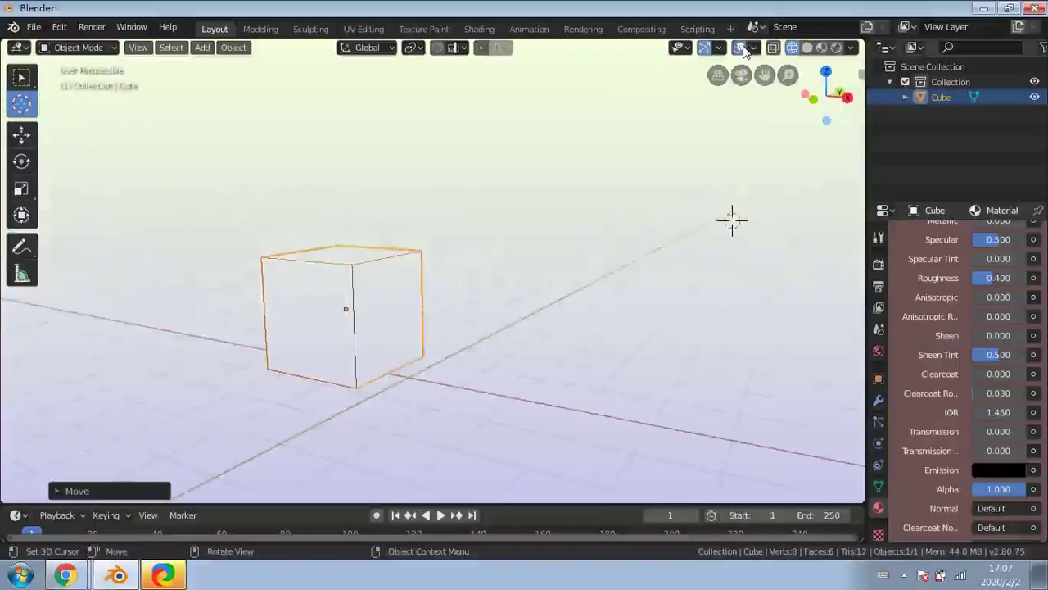
click(155, 139)
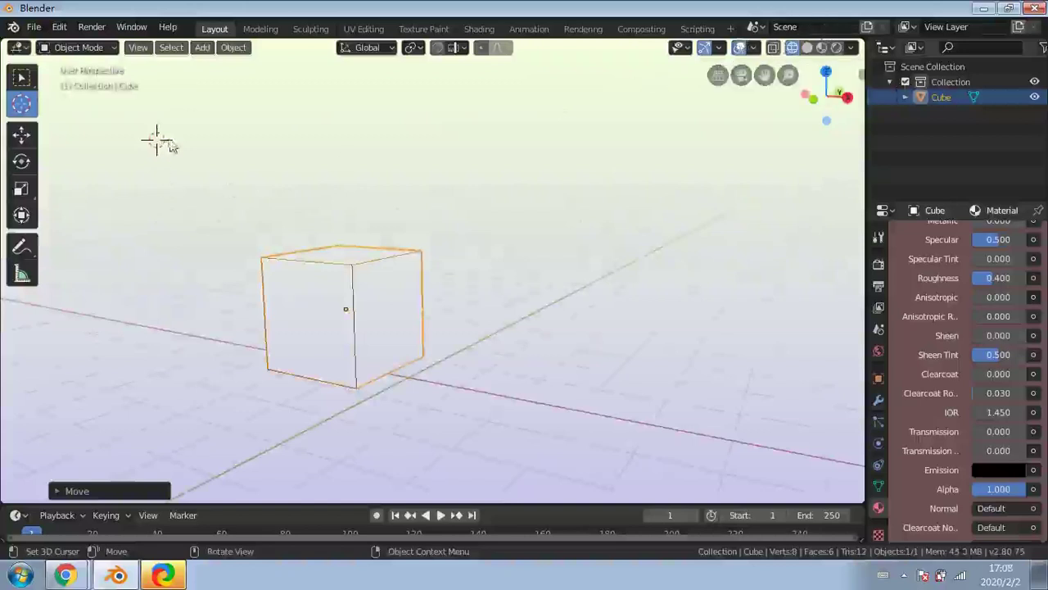
Try several positions for the 3D cursor and leave it in the empty space to the right of the cube
click(434, 154)
click(204, 218)
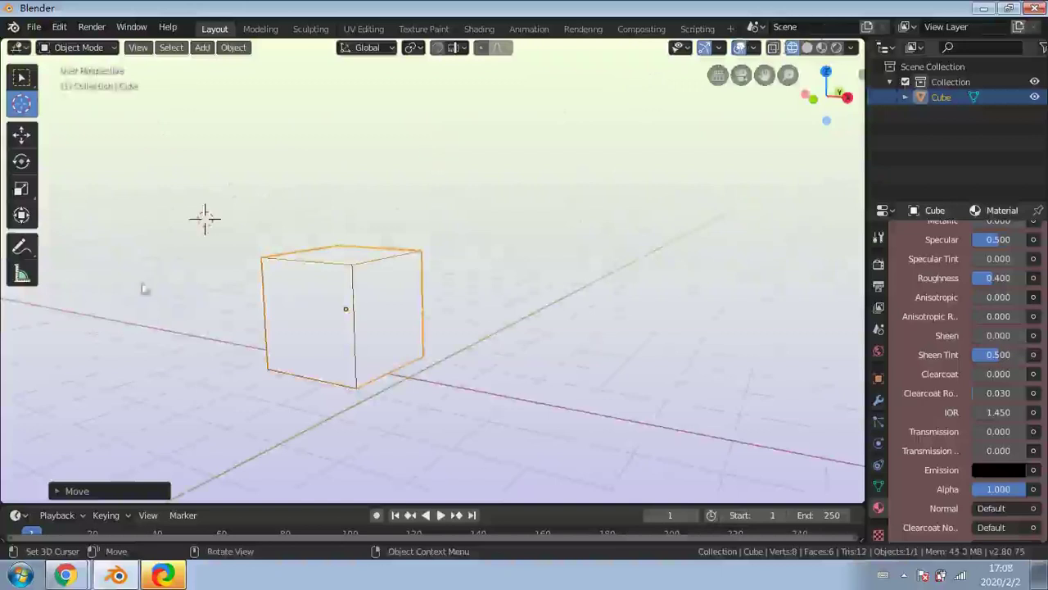
click(607, 285)
click(722, 197)
click(606, 172)
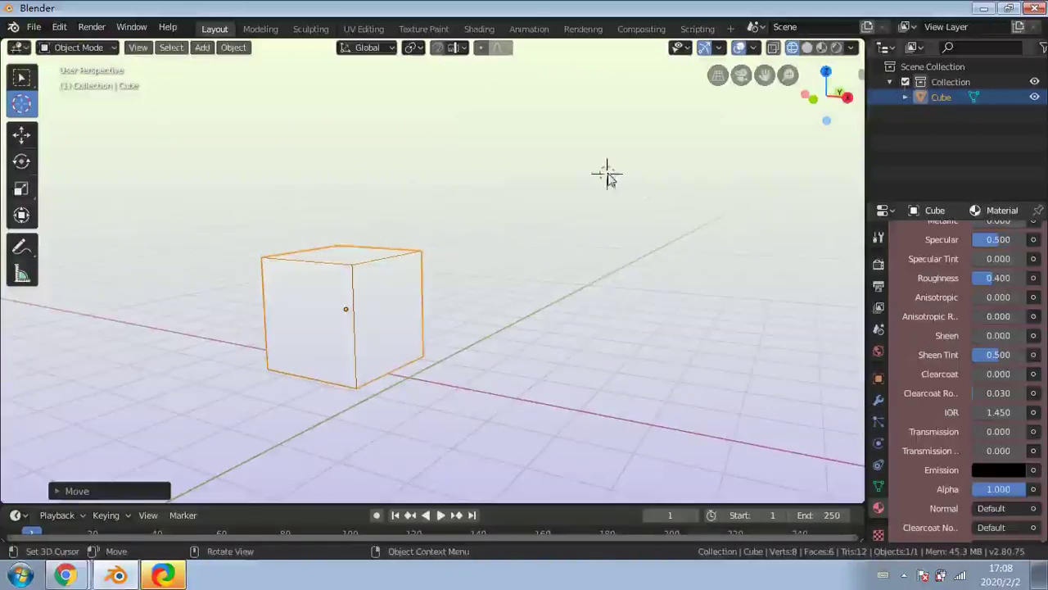
click(669, 292)
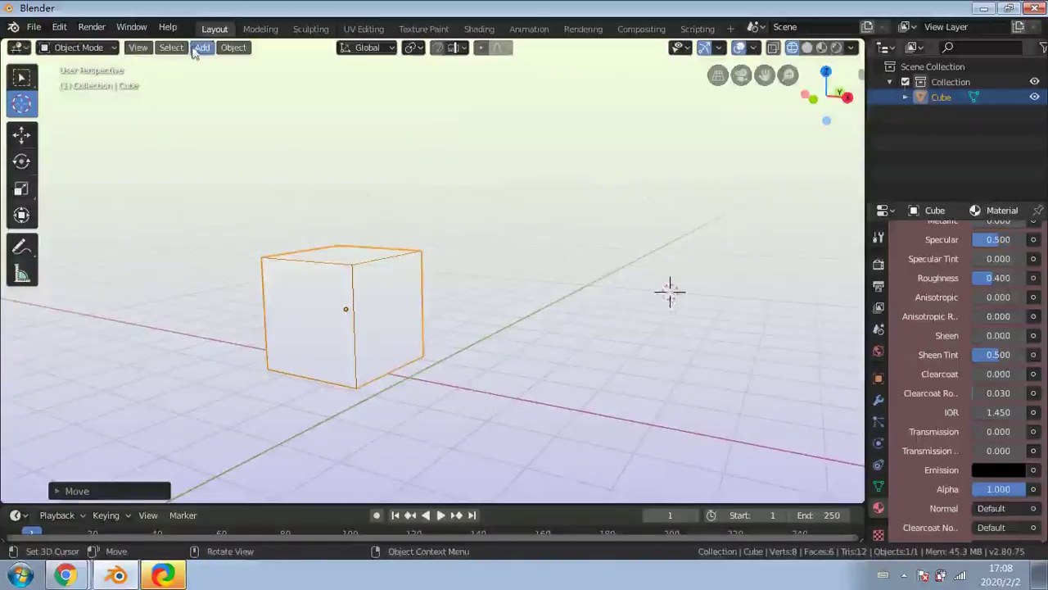
Add a second cube mesh at the 3D cursor, view it from another side and undo the addition
click(201, 49)
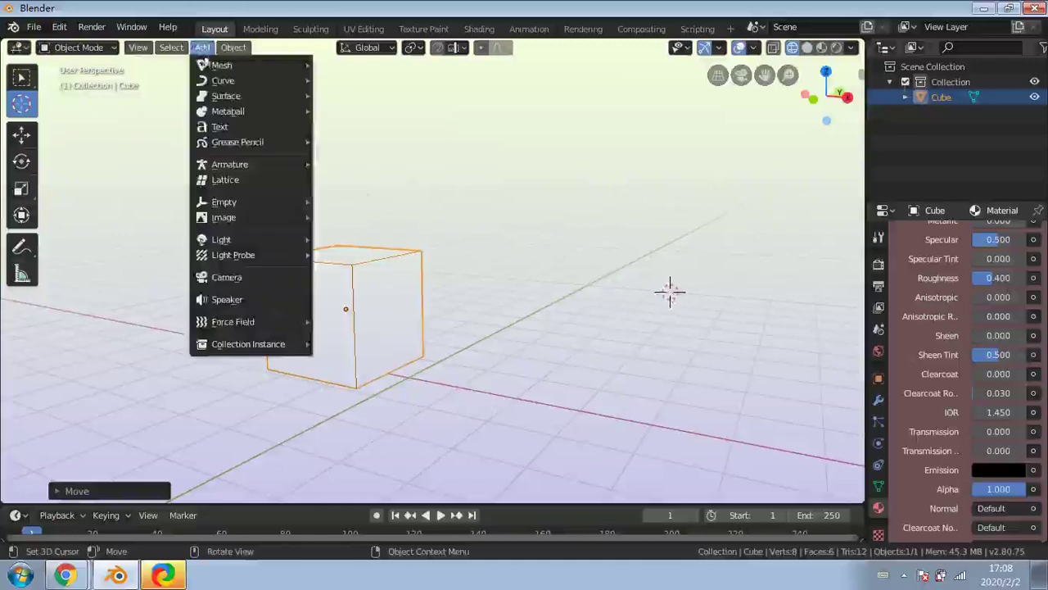
mouse_move(257, 66)
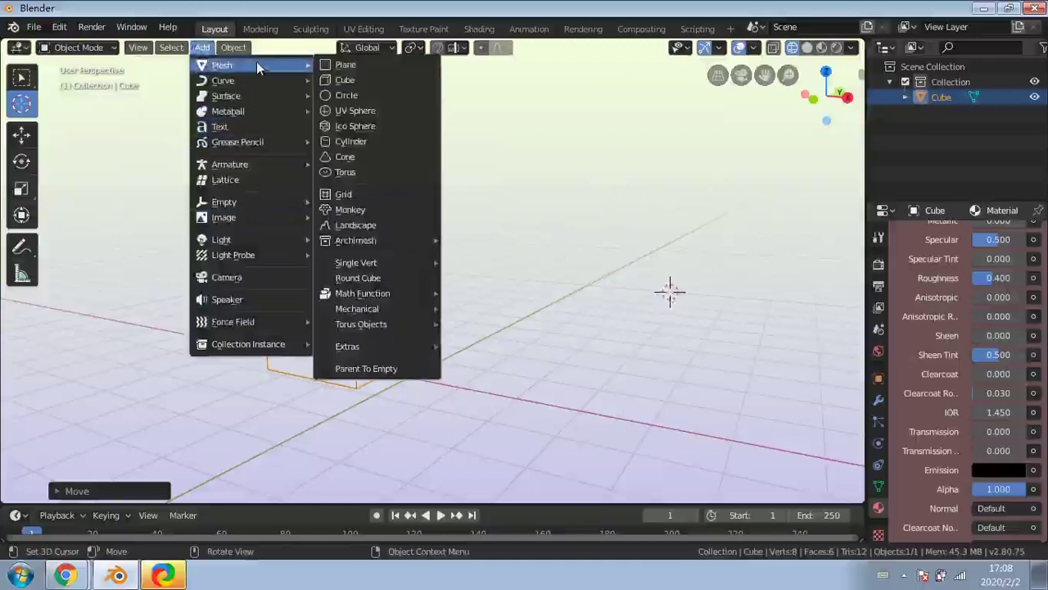
click(370, 80)
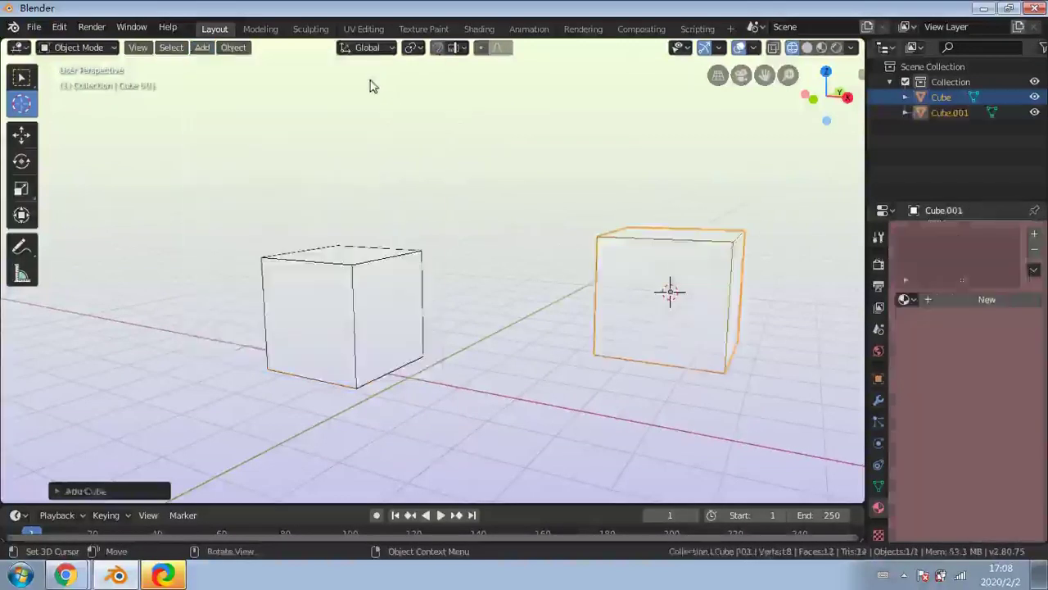
middle_drag(849, 347, 293, 398)
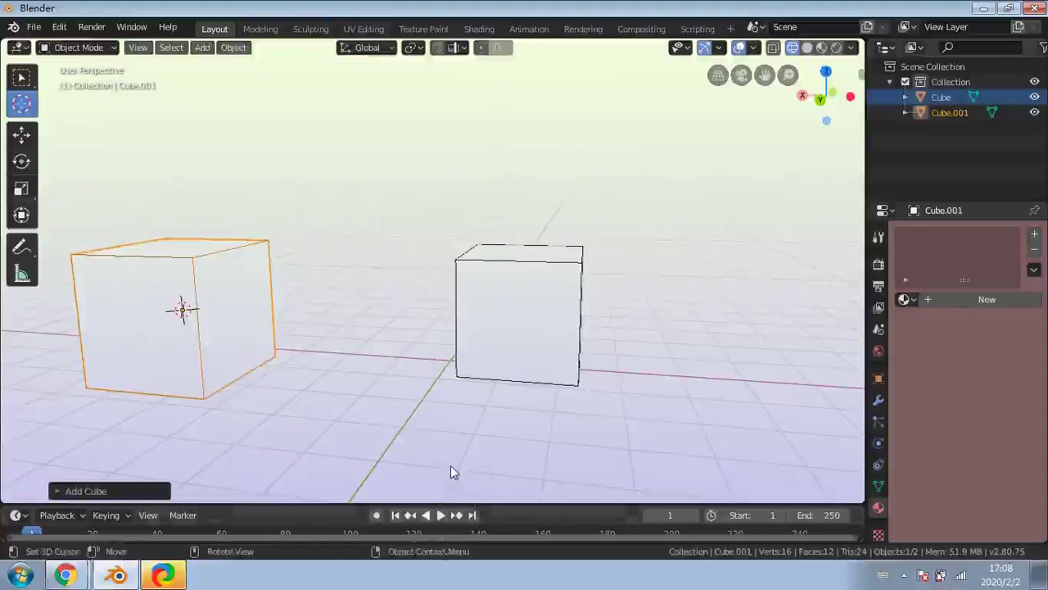
key(ctrl+z)
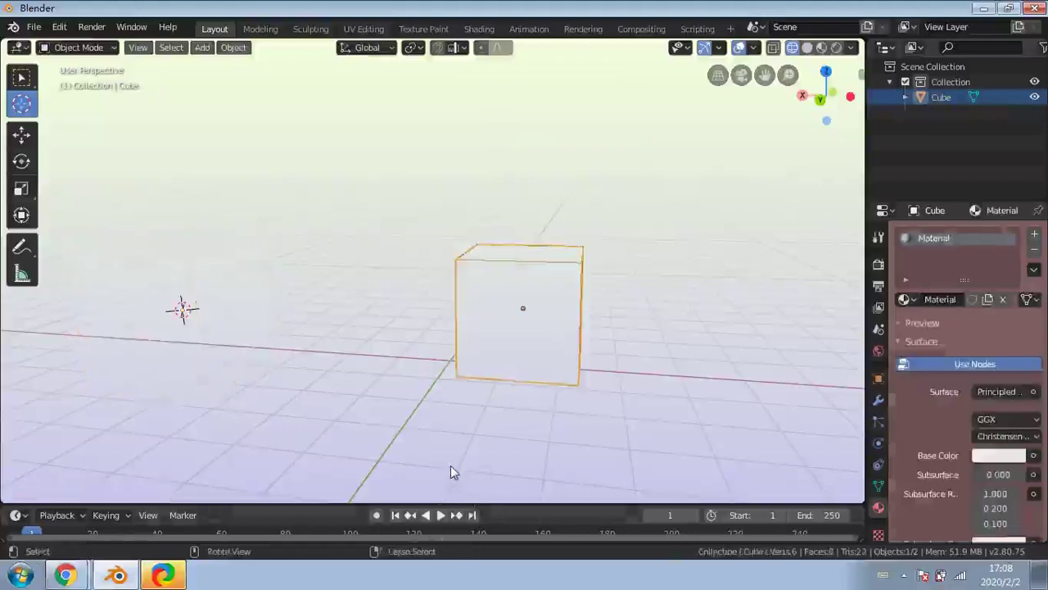
Switch the selection tool to the plain Select variant, deselect the cube and return to Select Box
click(23, 79)
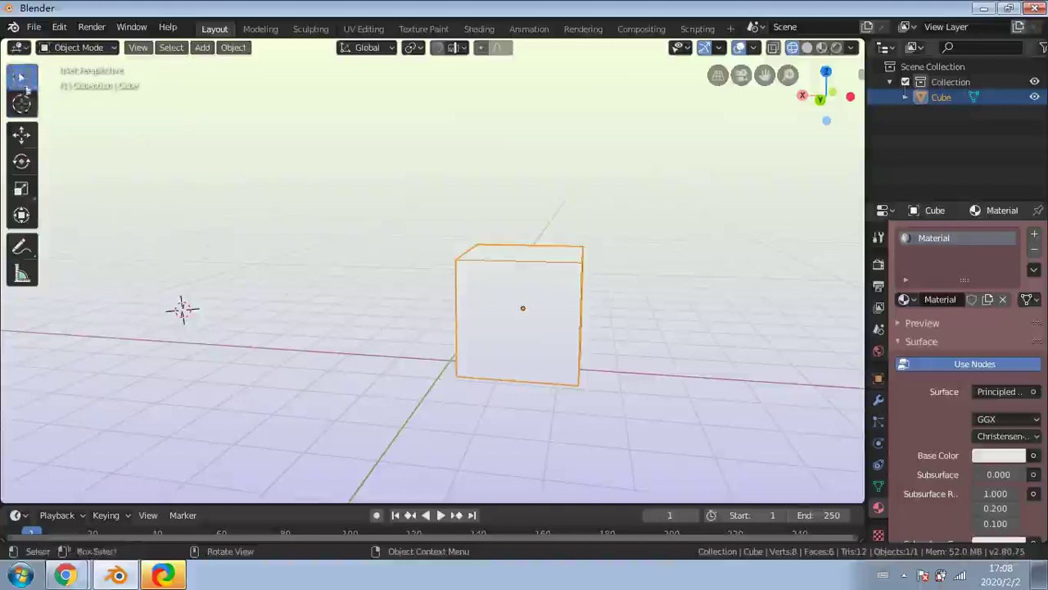
click(33, 203)
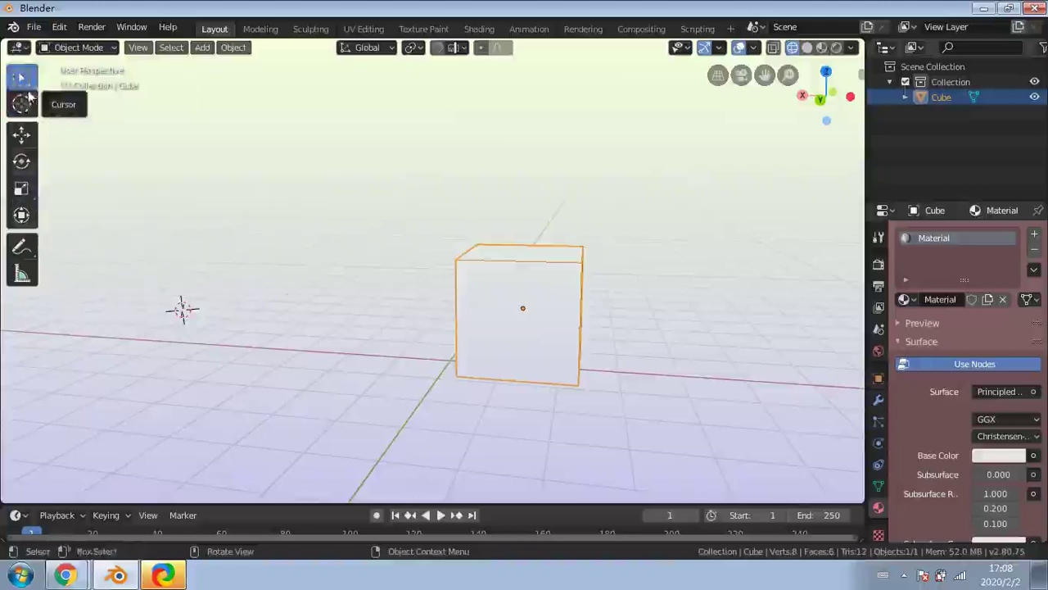
click(29, 89)
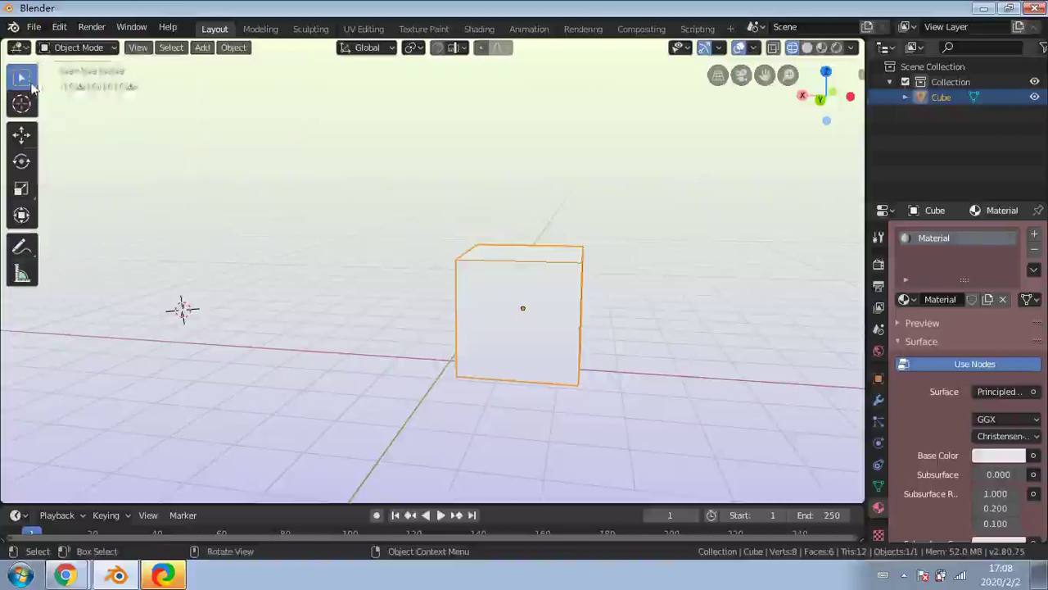
click(31, 85)
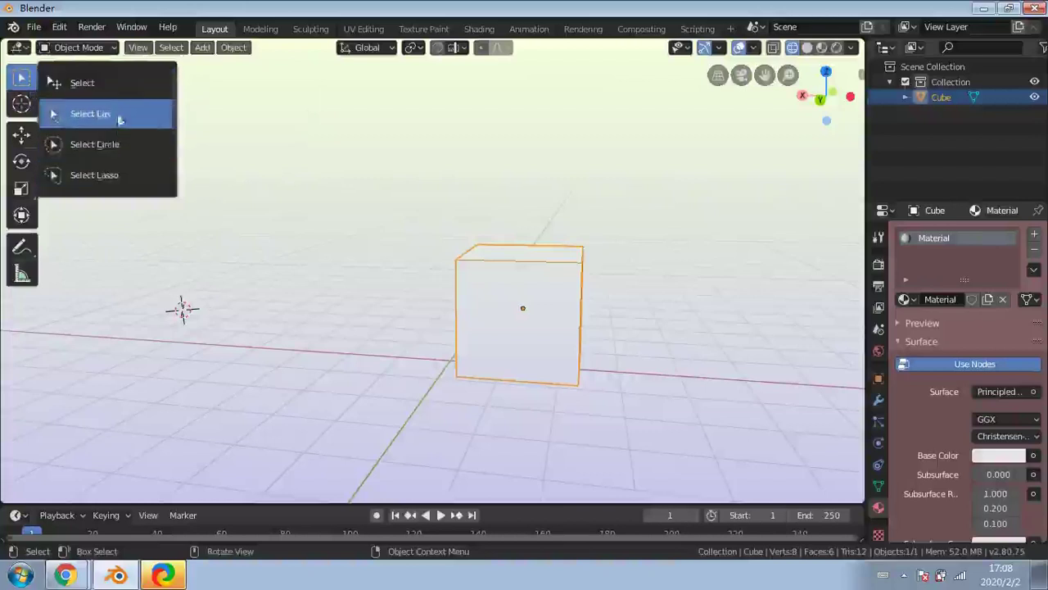
click(121, 92)
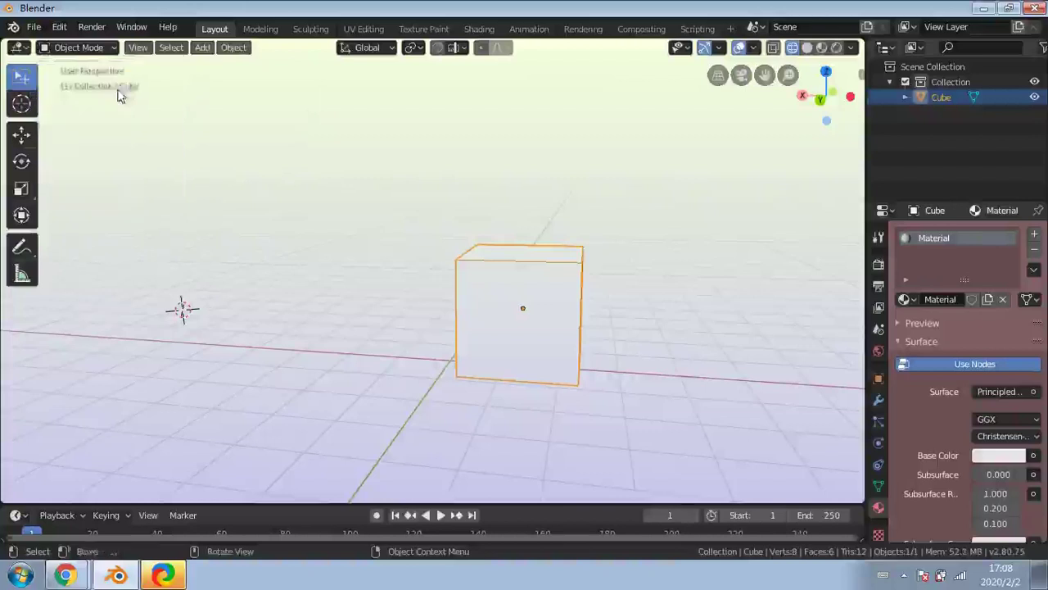
click(378, 234)
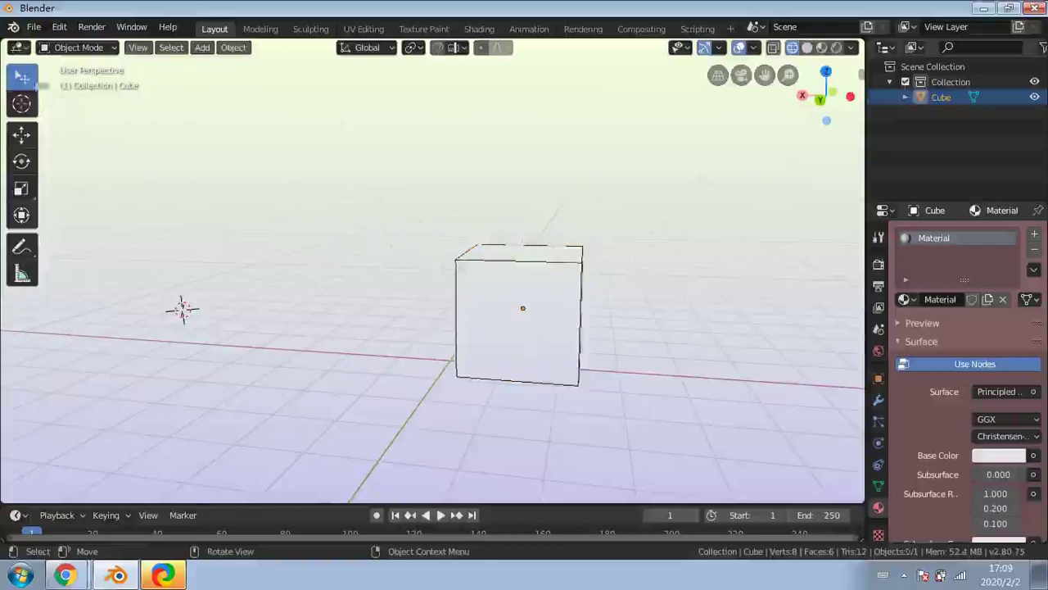
drag(34, 85, 91, 118)
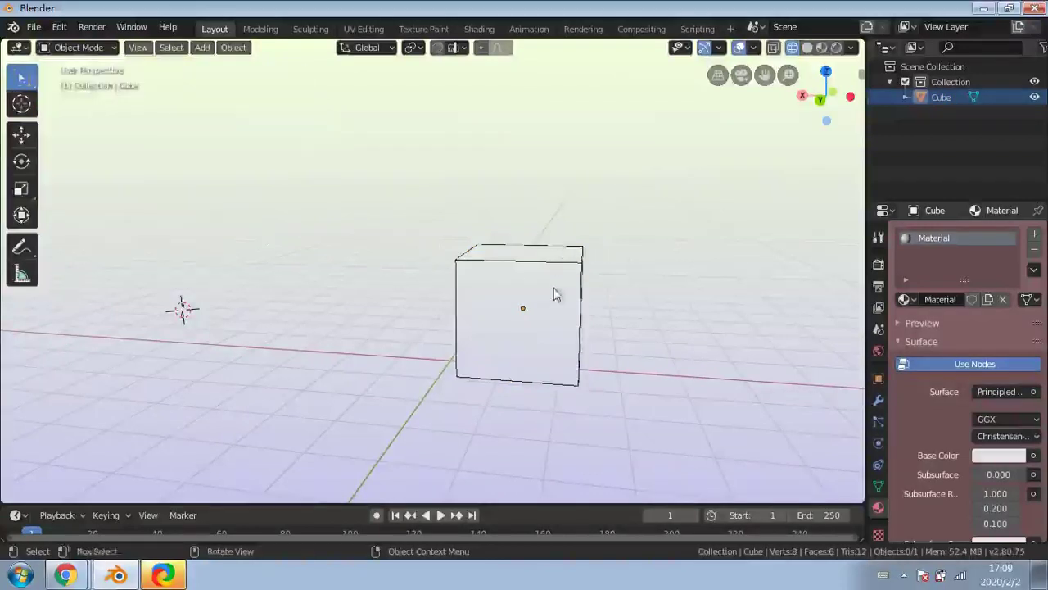
Add a UV Sphere mesh at the 3D cursor and deselect it
click(201, 47)
mouse_move(243, 66)
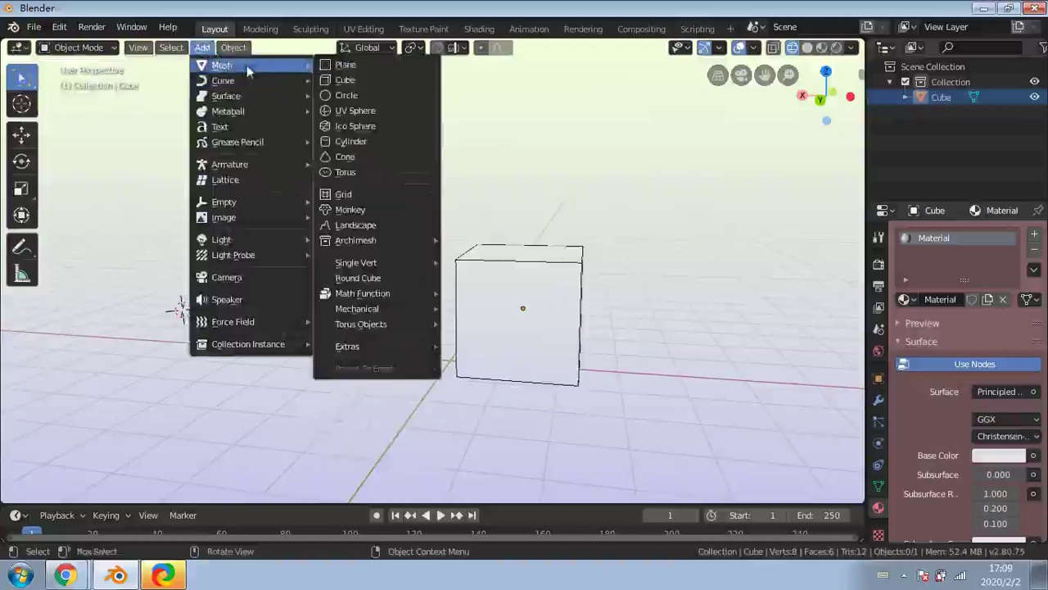
click(354, 112)
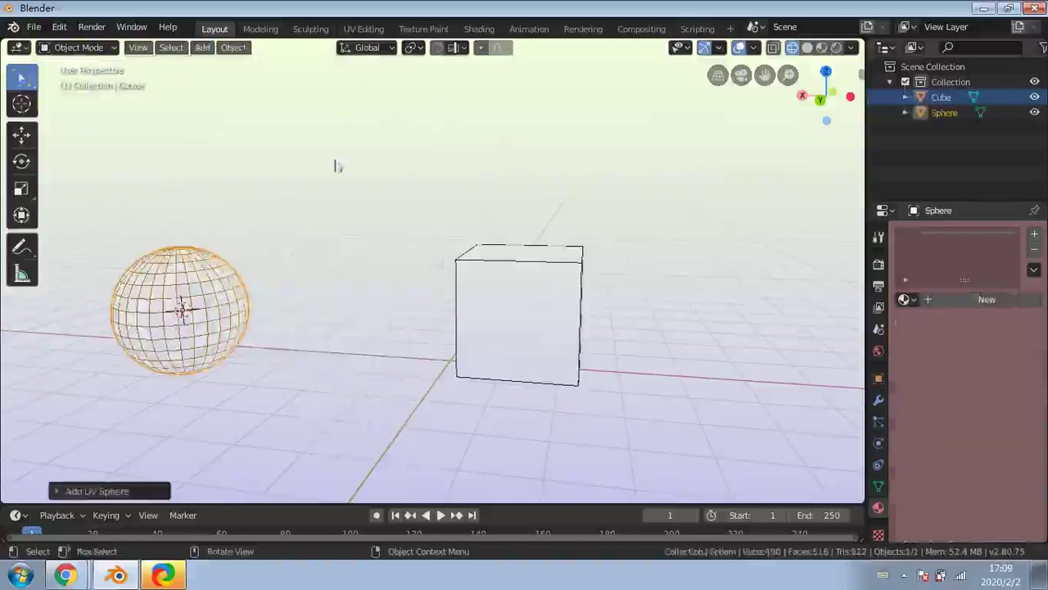
click(127, 166)
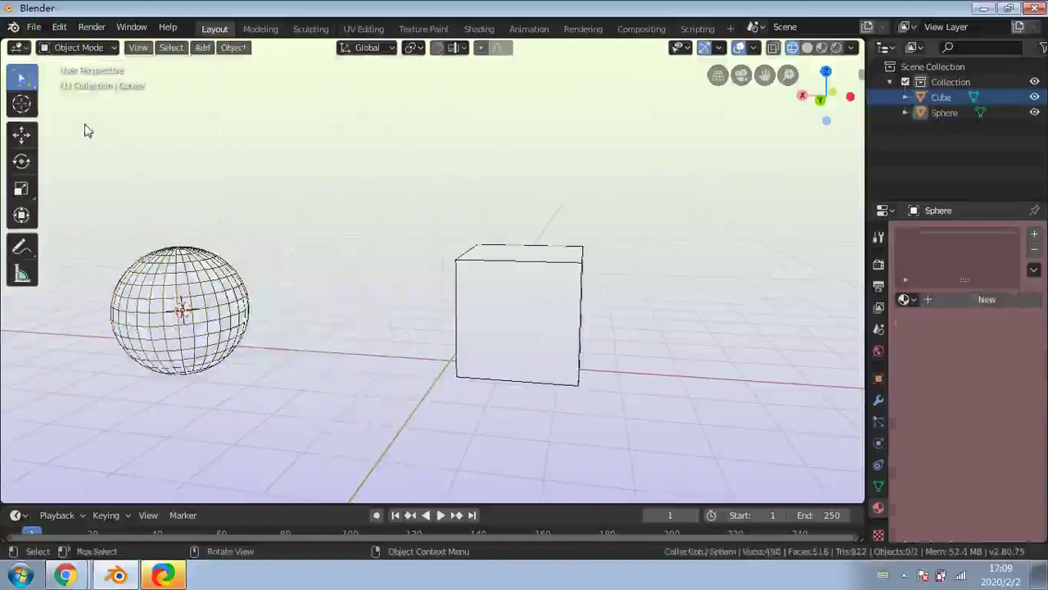
Box-select the cube and sphere together and move both slightly along the negative X axis with the Move tool
drag(85, 124, 635, 403)
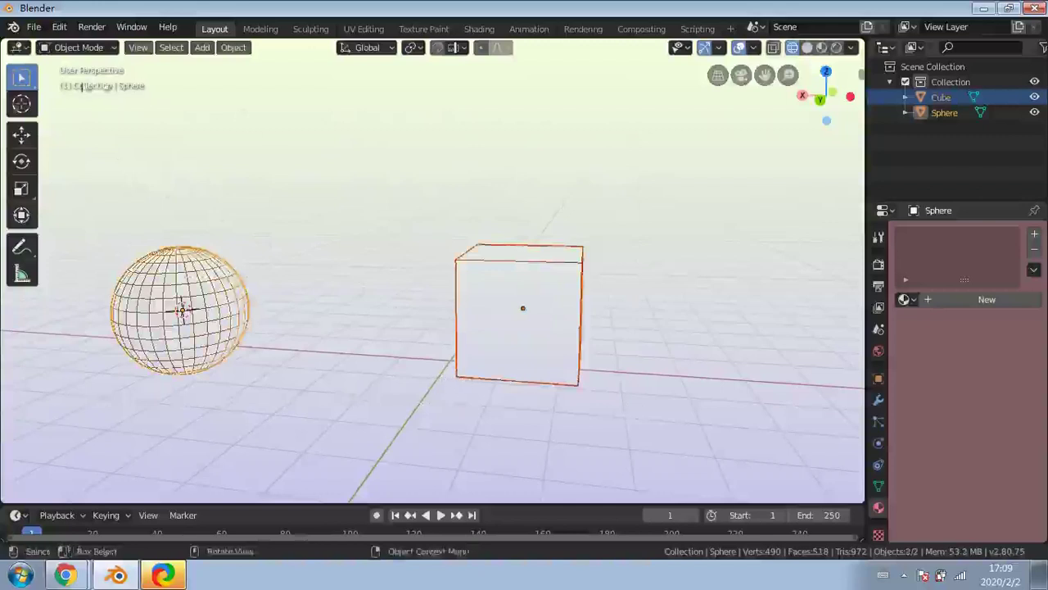
click(22, 135)
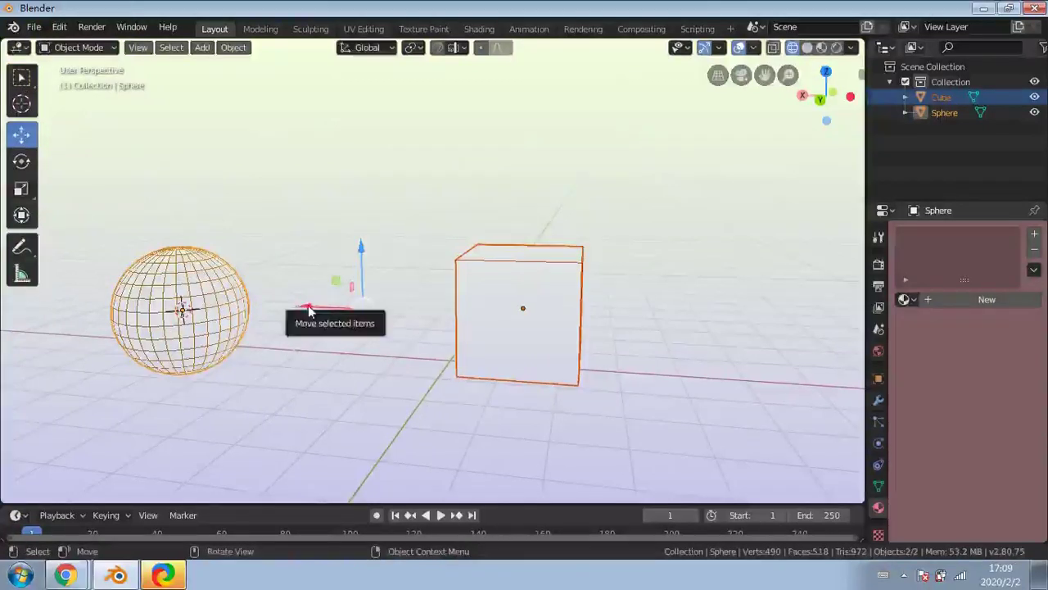
drag(308, 306, 262, 250)
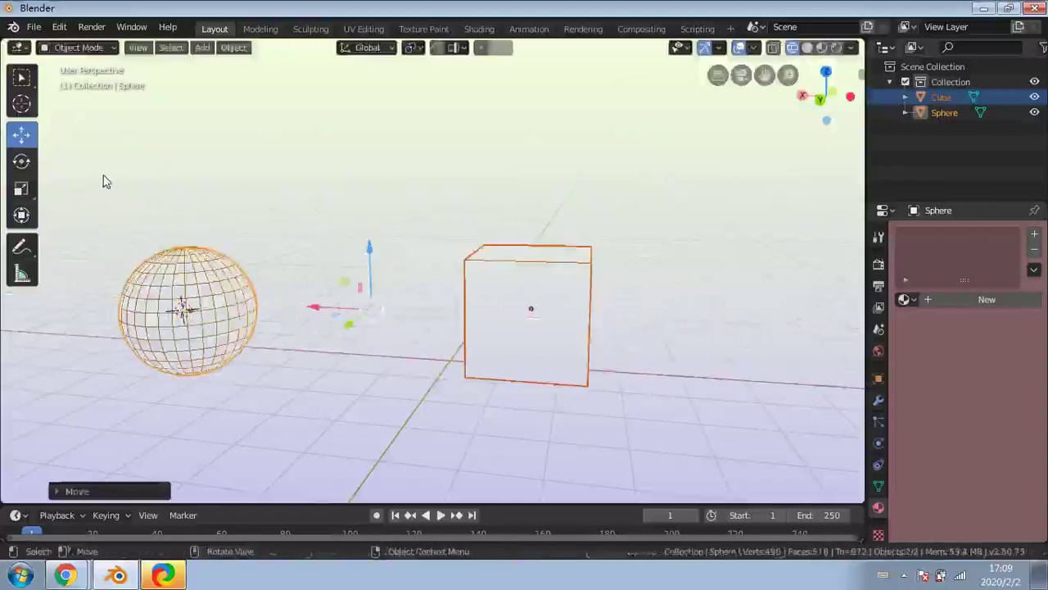
Move only the sphere along the negative X axis toward the cube, and deselect it
click(213, 312)
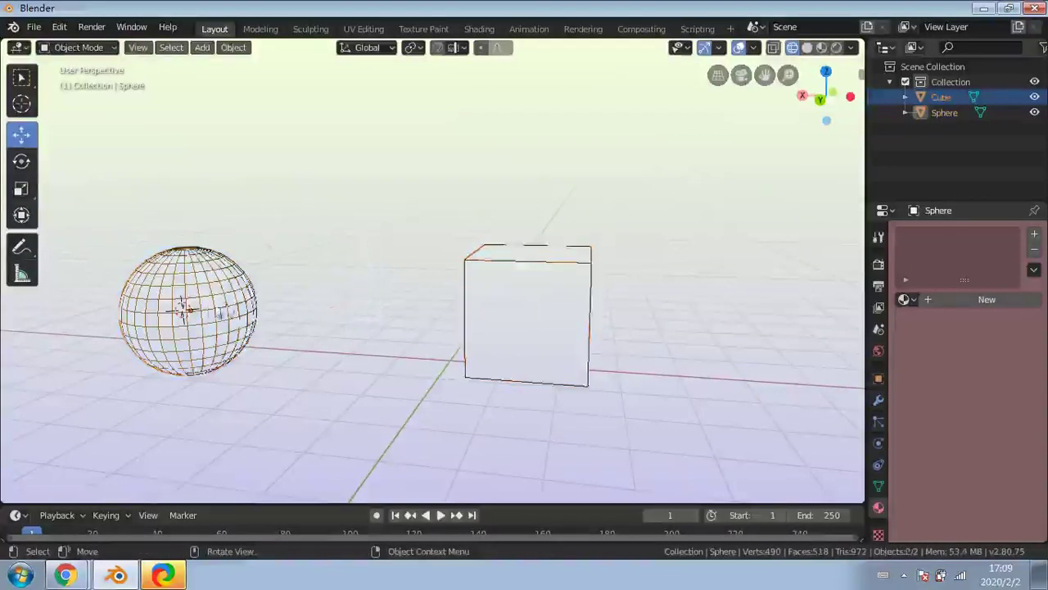
drag(151, 316, 307, 316)
click(555, 197)
middle_drag(554, 196, 189, 203)
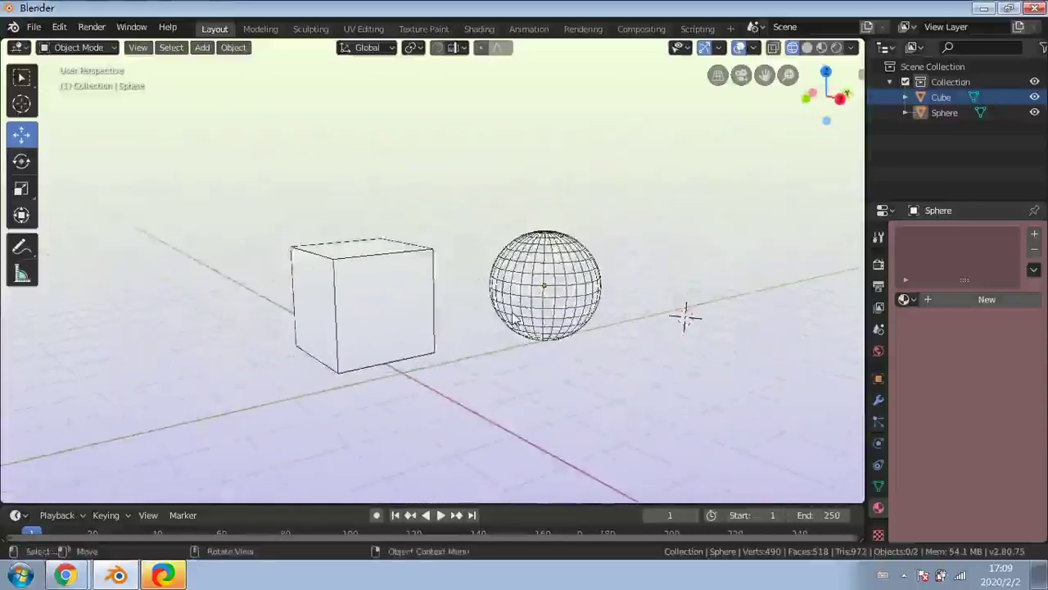
Turn the viewport overlays off and back on while looking at the cube and sphere up close
middle_drag(515, 322, 629, 348)
scroll(436, 308, up, 6)
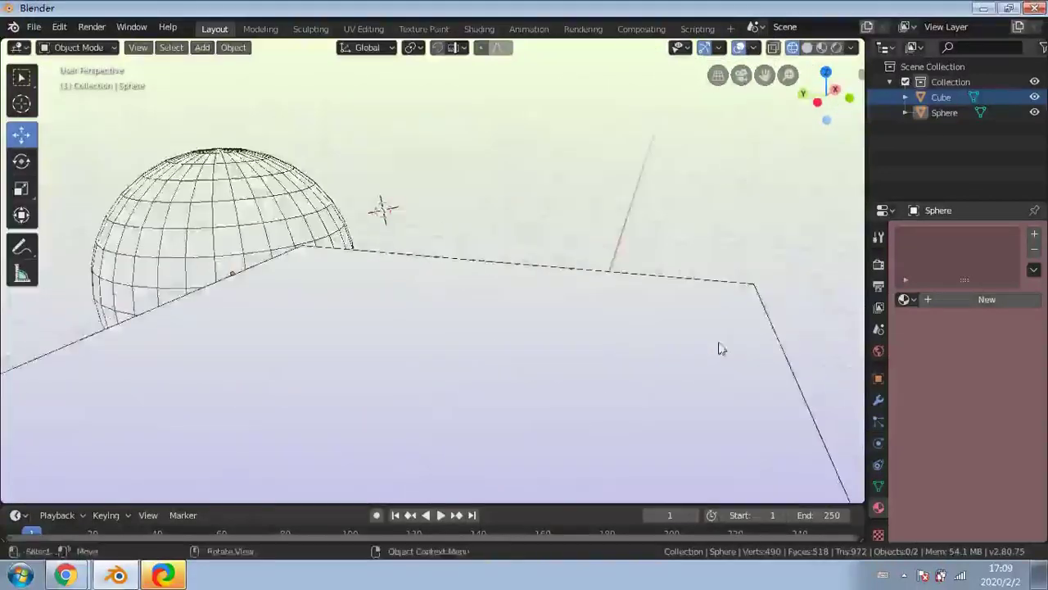
scroll(456, 218, down, 4)
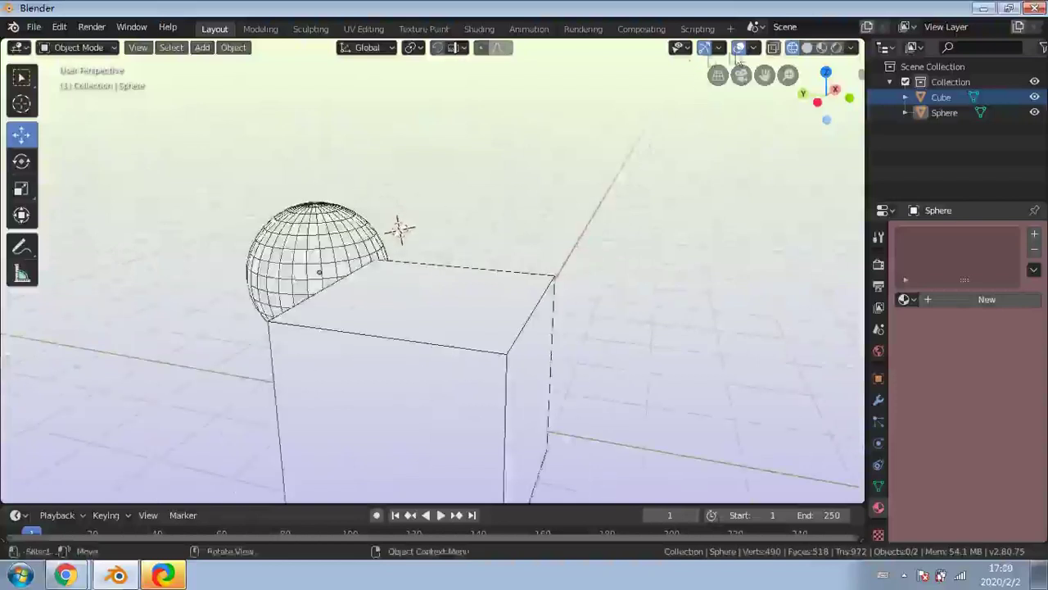
click(742, 50)
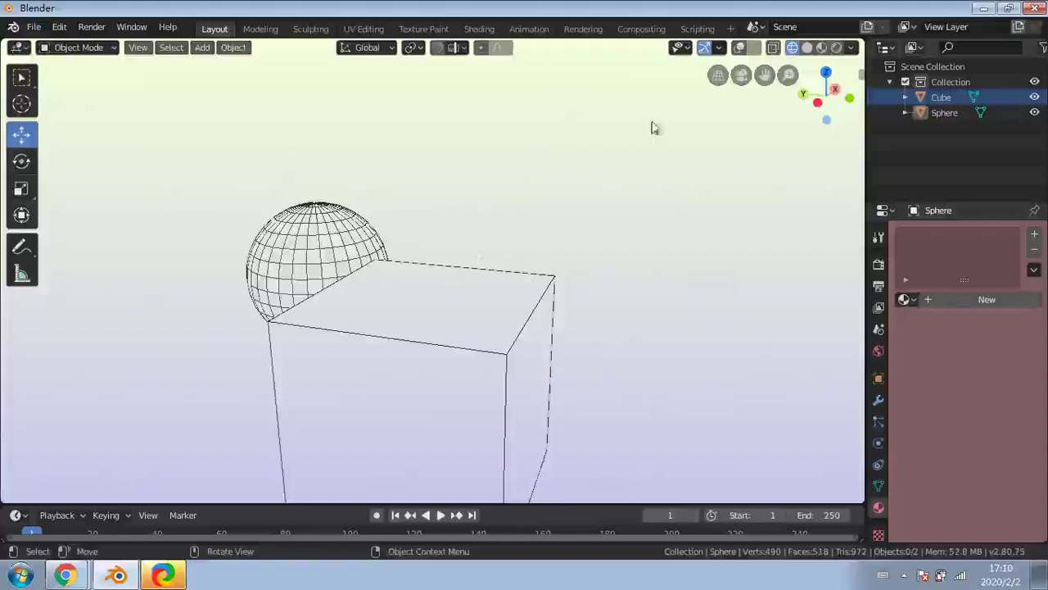
click(738, 51)
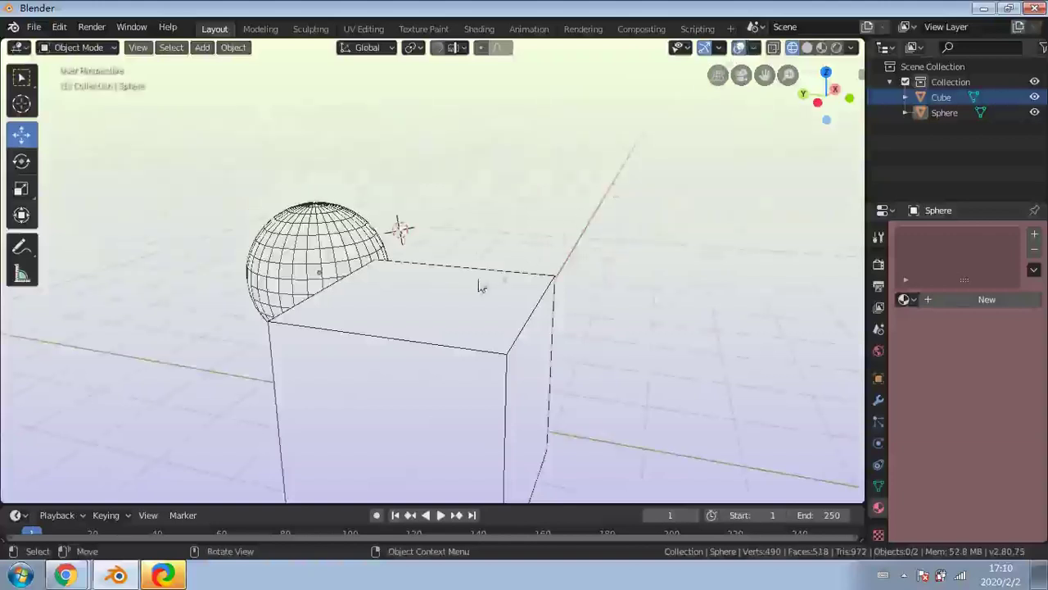
Select the cube, change the selection to the sphere and delete the sphere from the scene
middle_drag(480, 285, 416, 270)
middle_drag(503, 260, 375, 264)
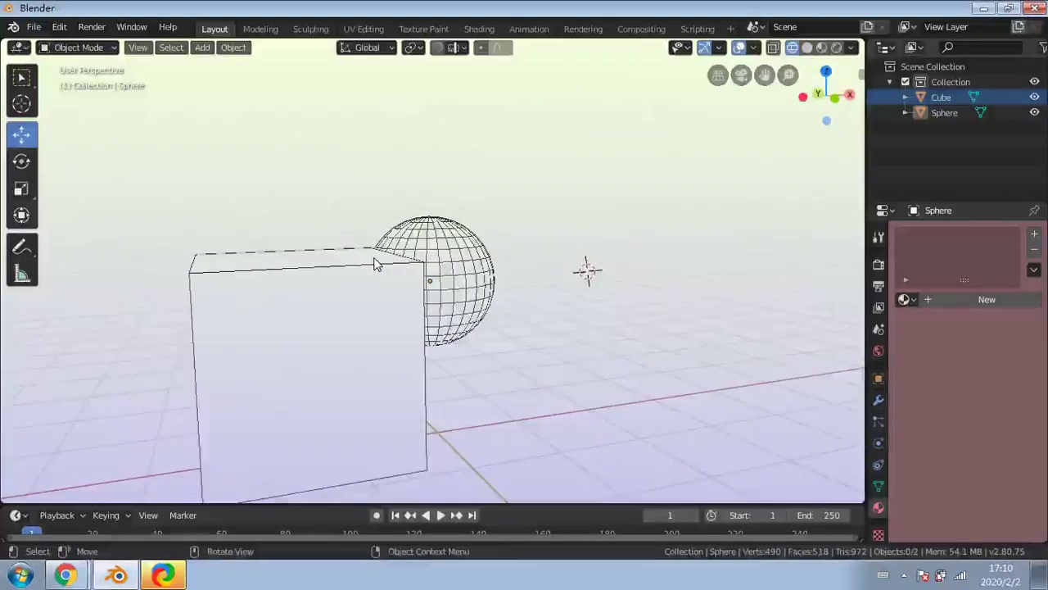
middle_drag(468, 273, 366, 272)
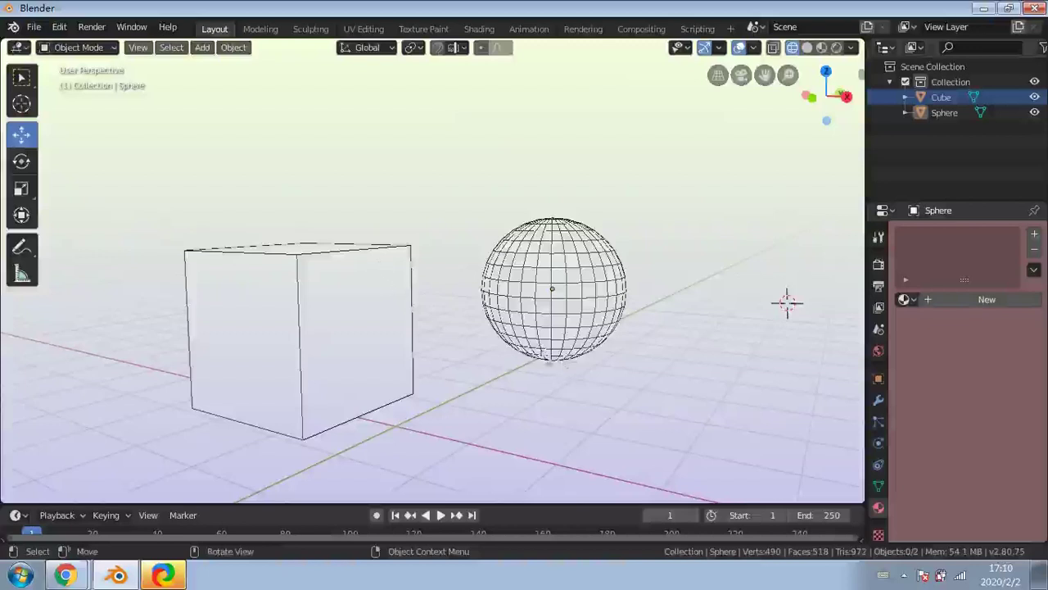
middle_drag(555, 374, 609, 398)
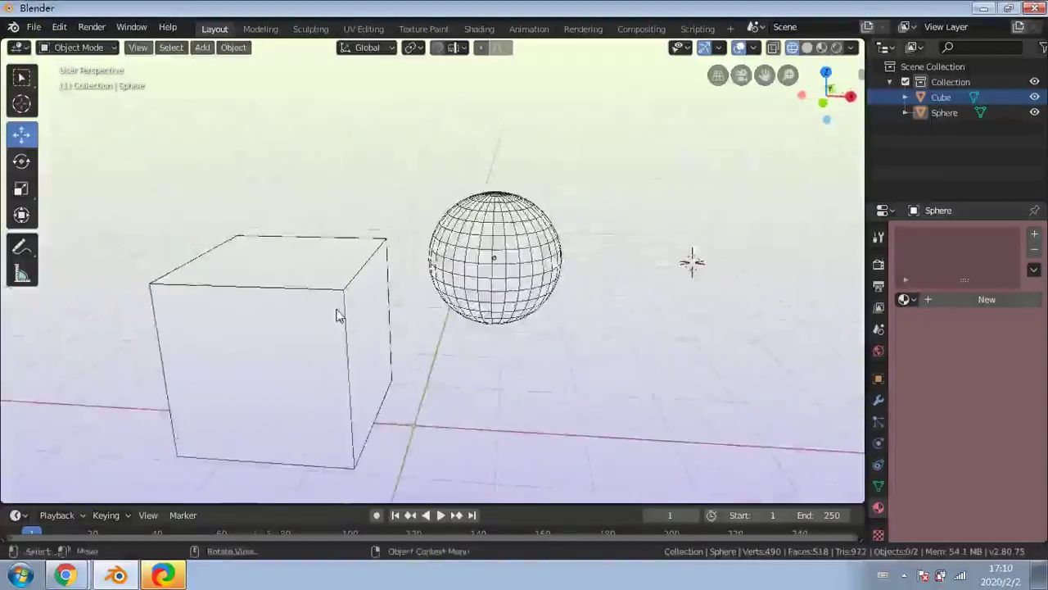
middle_drag(470, 334, 402, 334)
middle_drag(556, 334, 420, 298)
scroll(420, 298, down, 1)
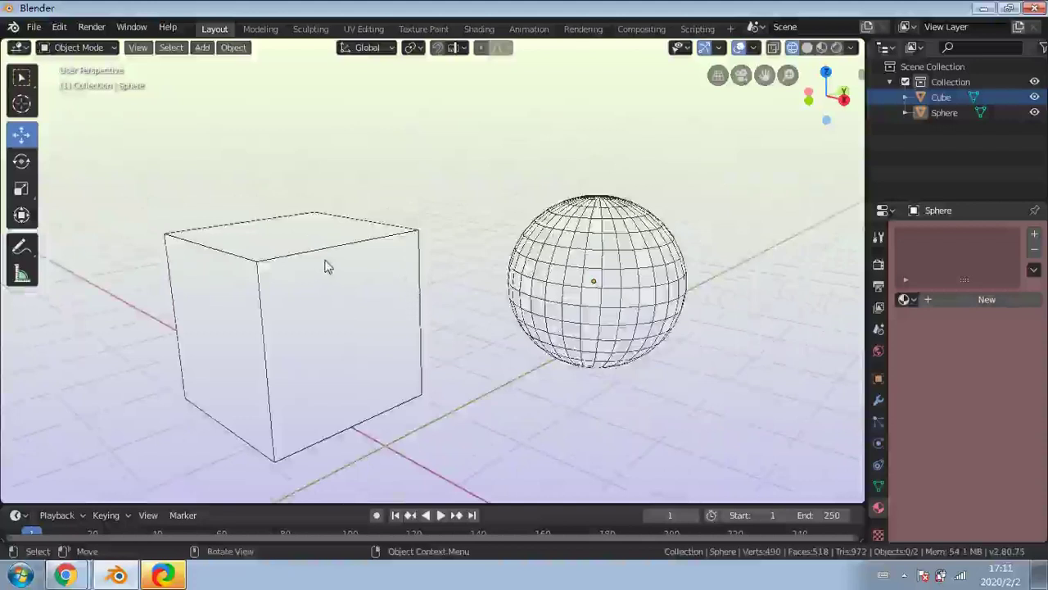
click(358, 260)
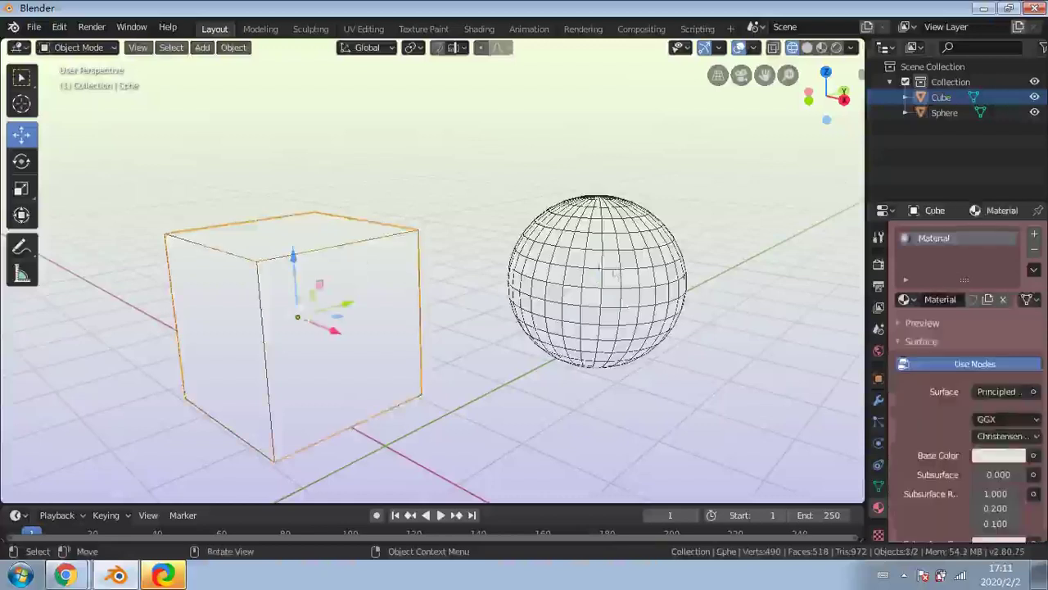
shift+click(621, 274)
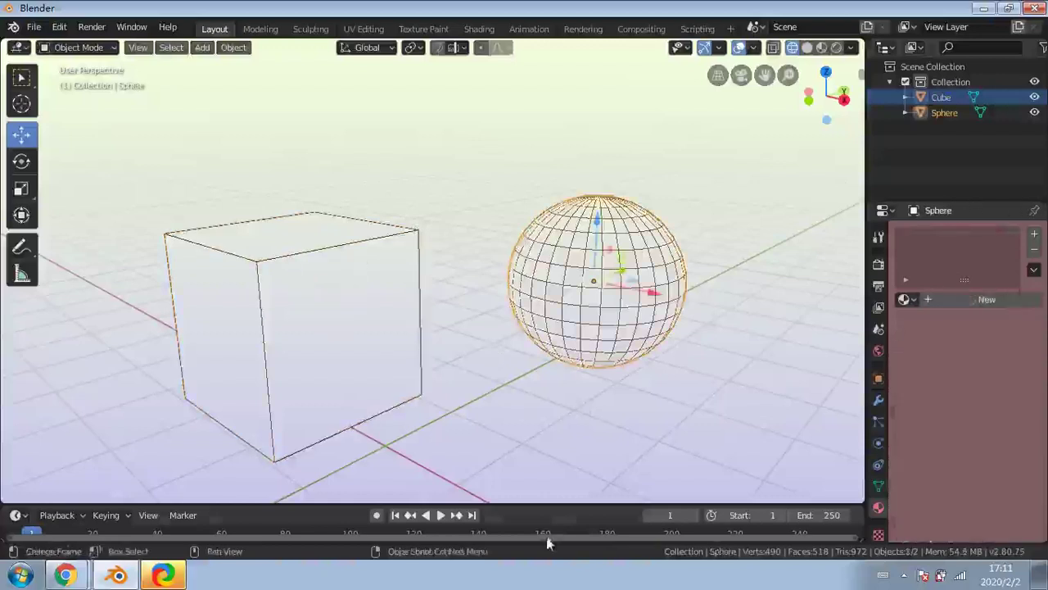
key(Delete)
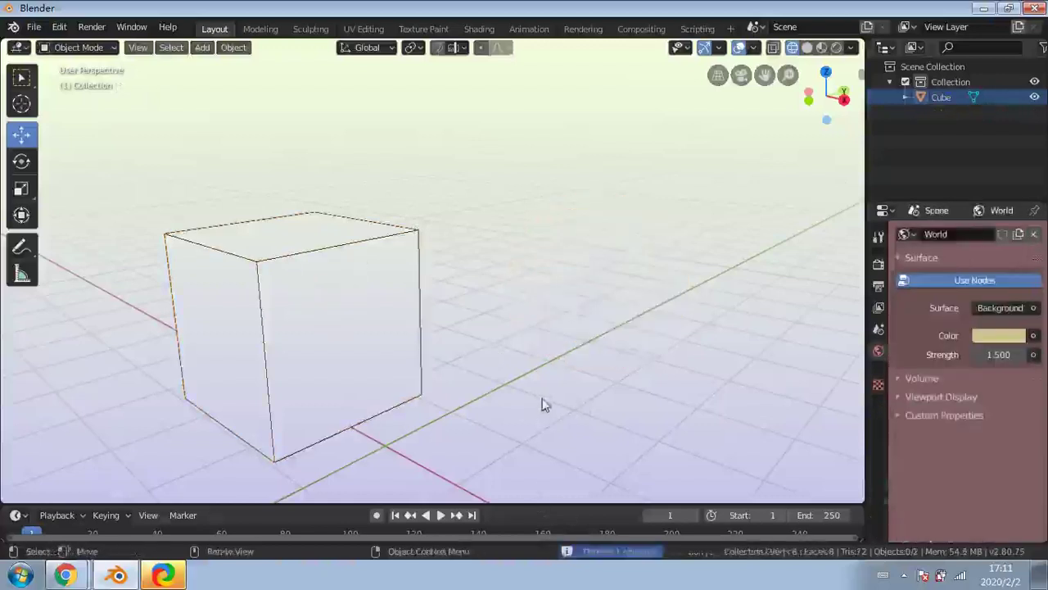
right_click(354, 282)
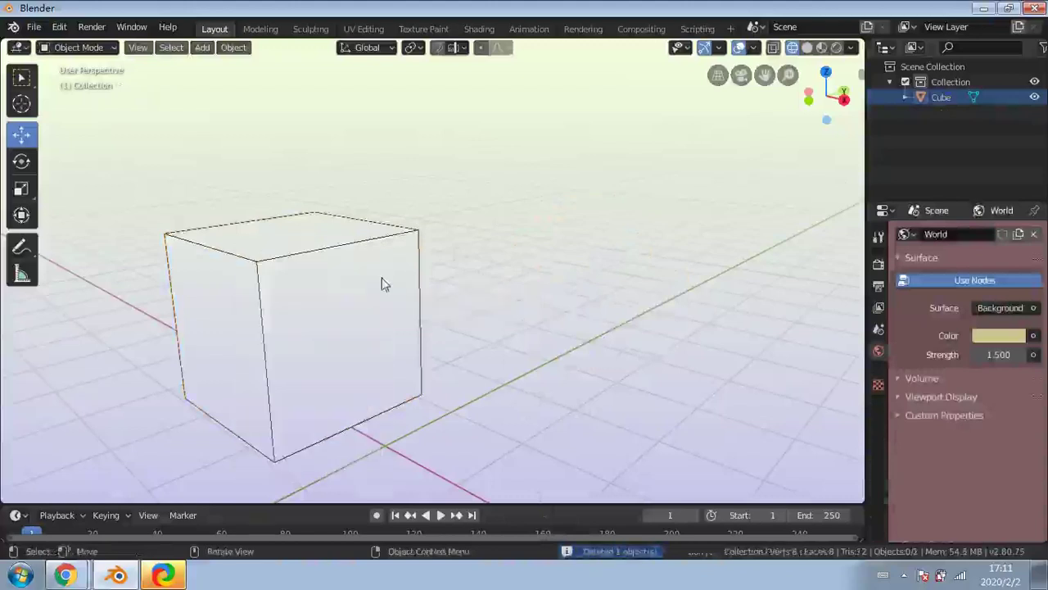
Try to copy and paste objects in the viewport while nothing is selected
right_click(382, 283)
click(382, 280)
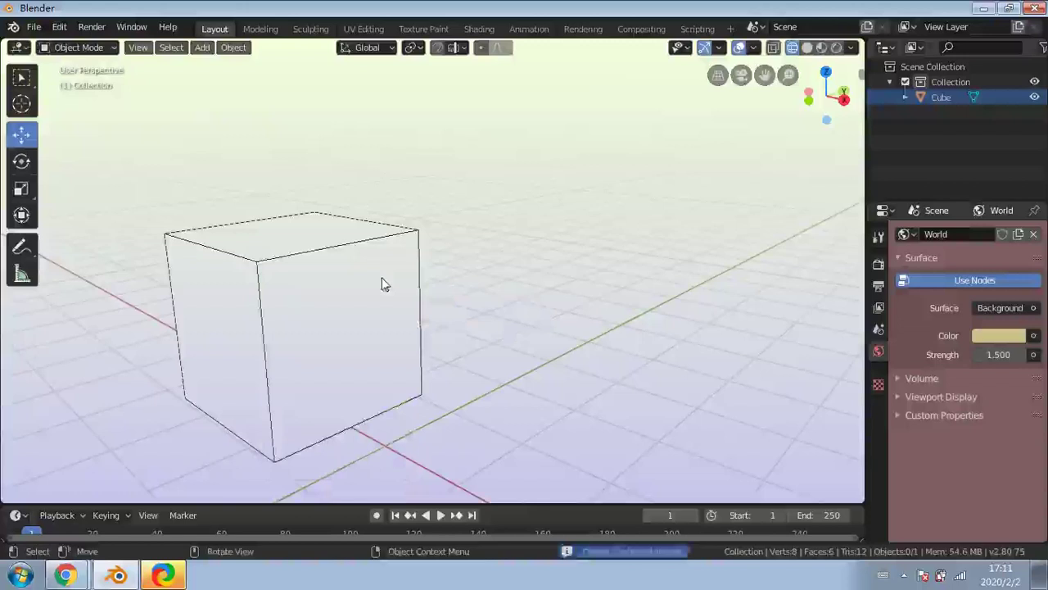
right_click(483, 280)
click(478, 293)
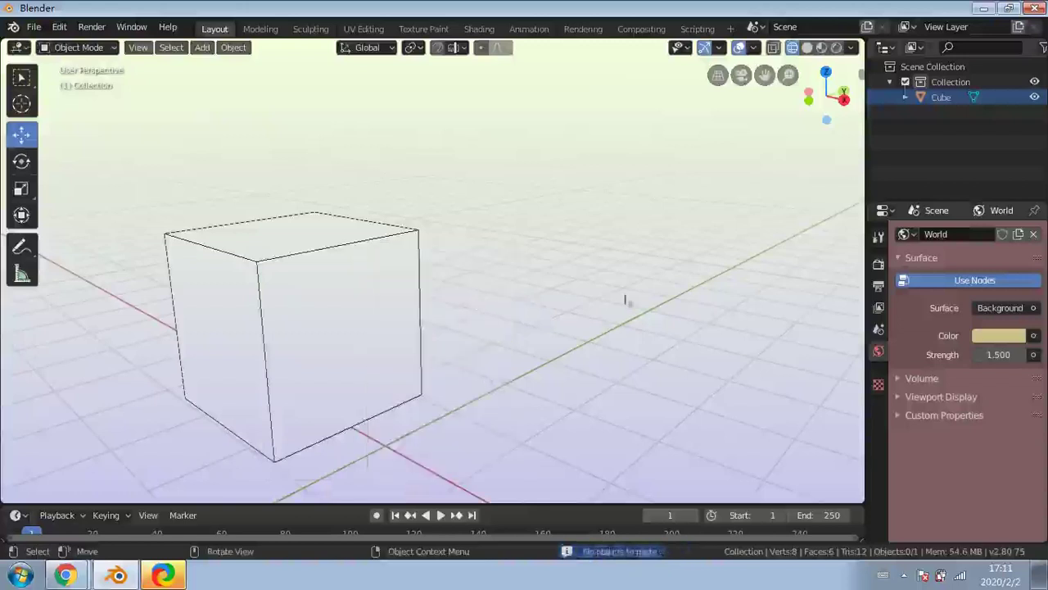
Select the cube, copy it and paste the copy into the scene
click(382, 252)
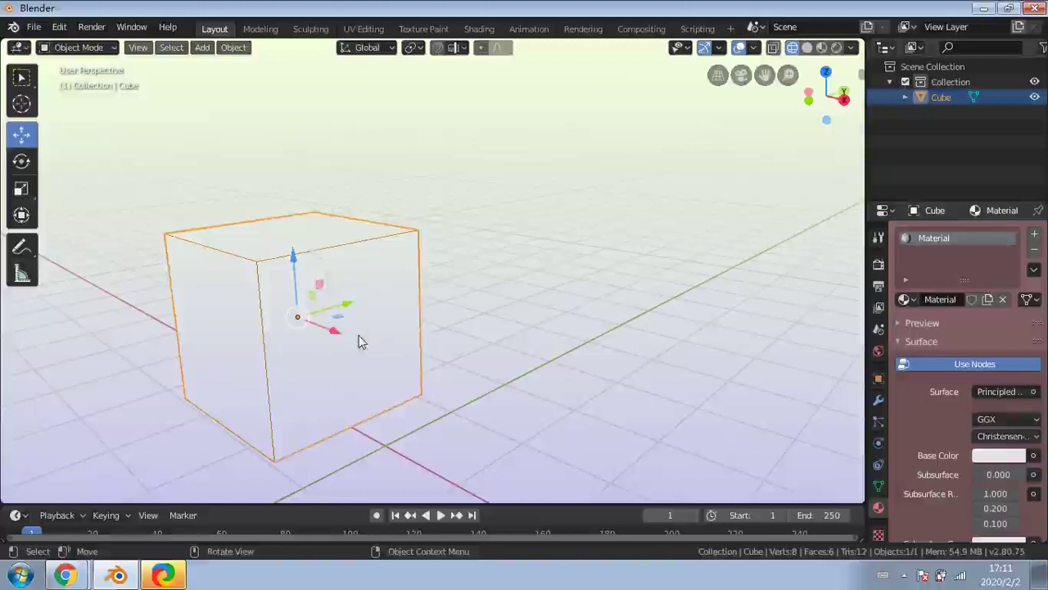
click(59, 27)
click(89, 235)
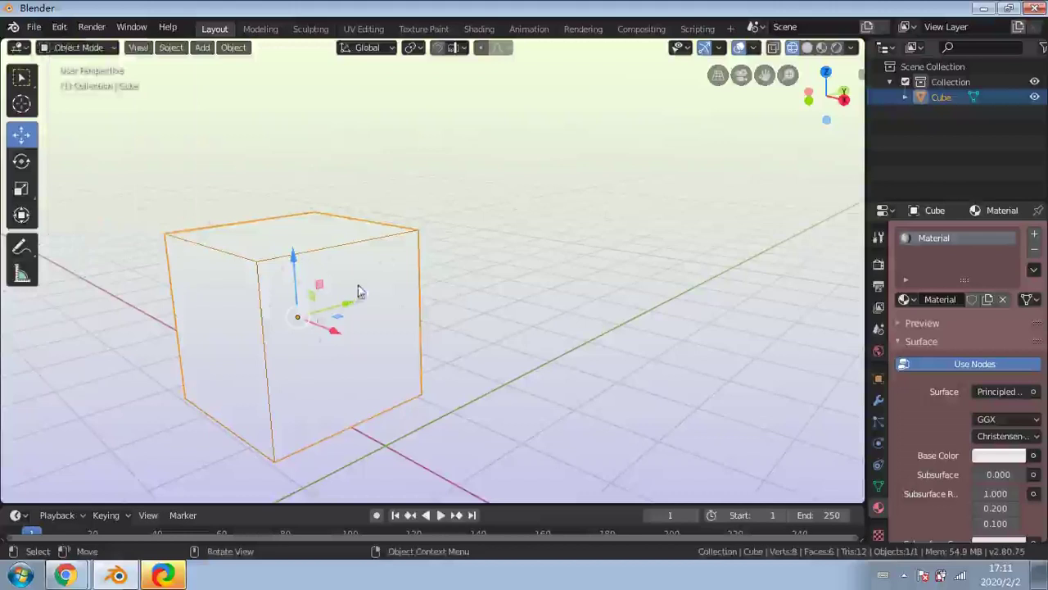
right_click(382, 273)
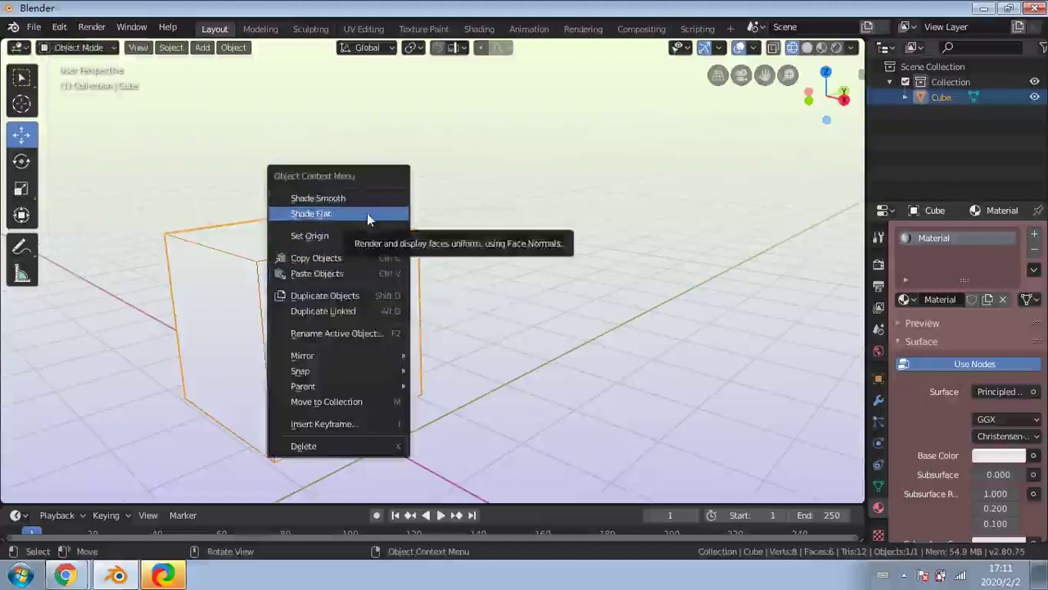
click(339, 257)
right_click(370, 262)
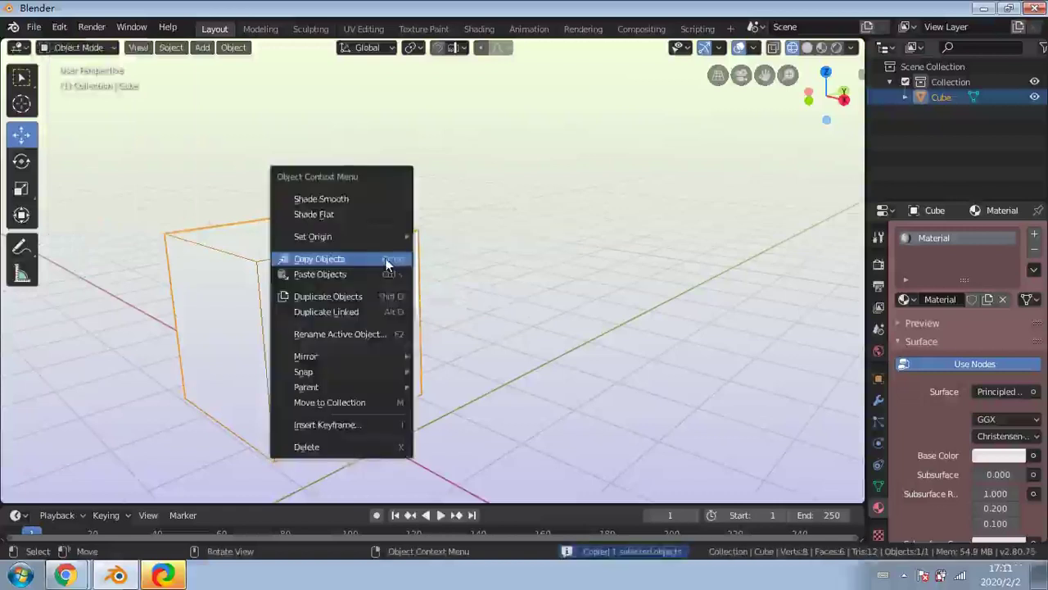
click(388, 278)
Move the pasted cube away from the original so the two stand side by side with a gap
key(g)
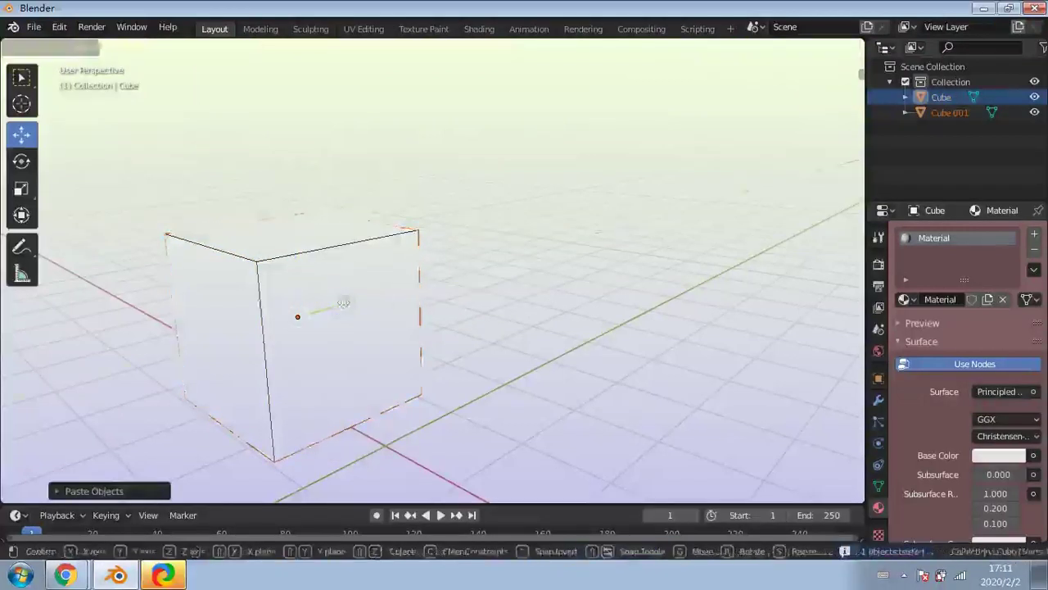
click(596, 323)
middle_drag(612, 360, 550, 354)
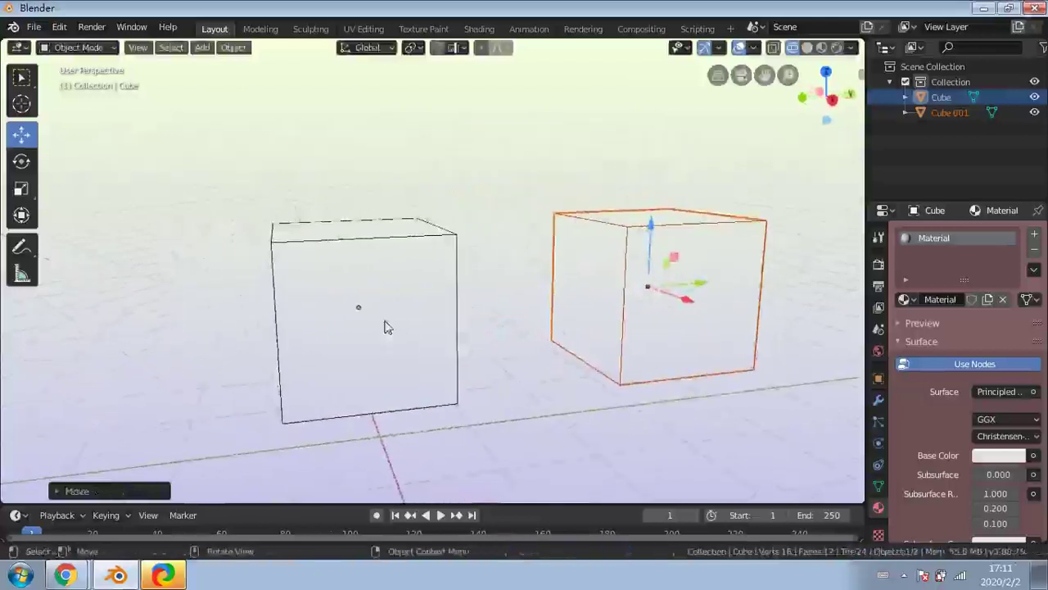
Look over the context operations for the selected cube copy, such as Duplicate Objects and the Mirror axis options
right_click(389, 313)
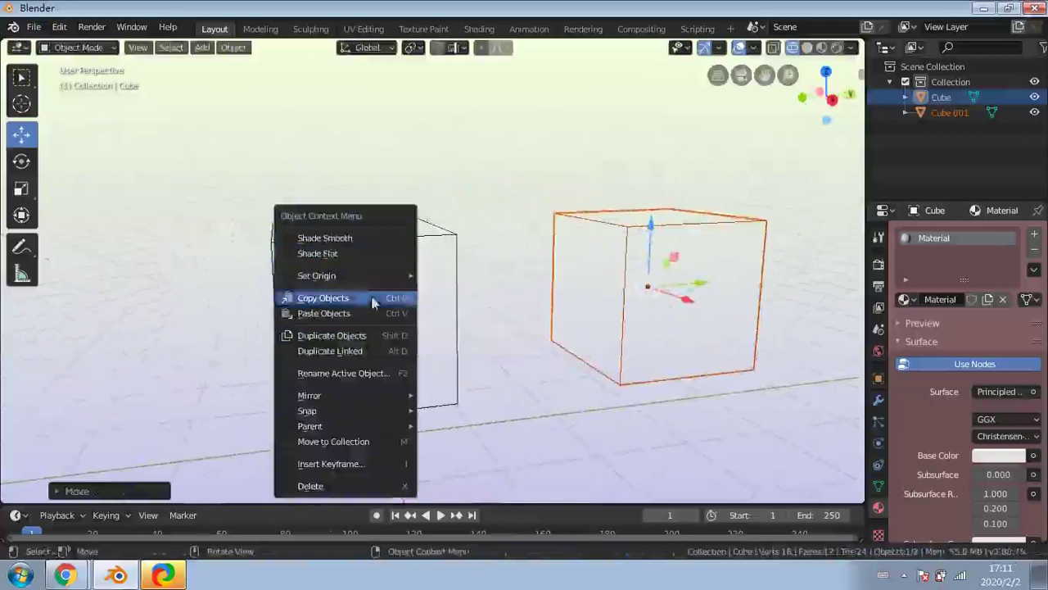
mouse_move(370, 275)
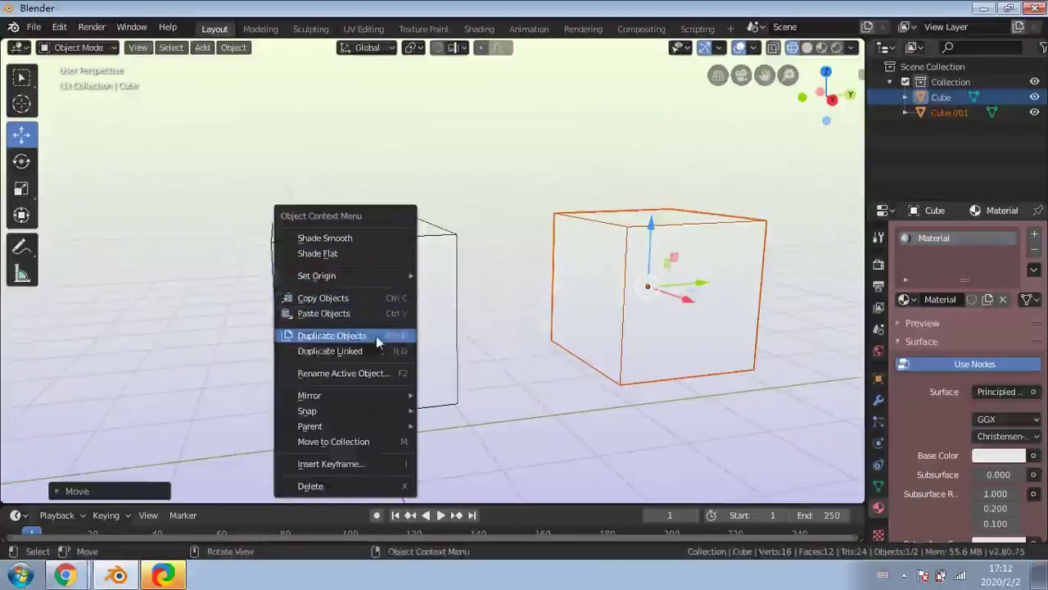
mouse_move(370, 402)
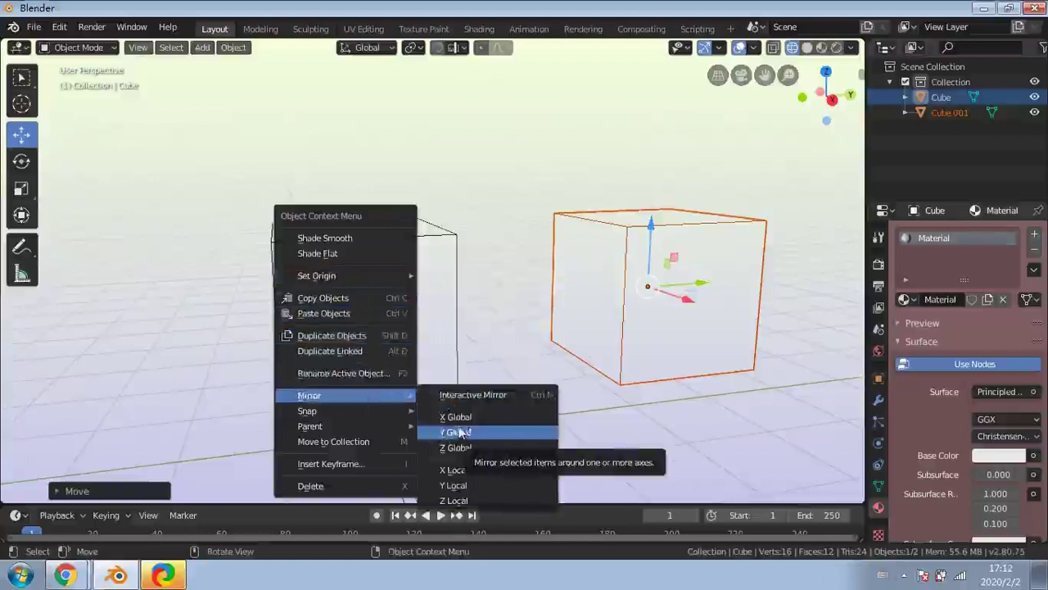
mouse_move(399, 420)
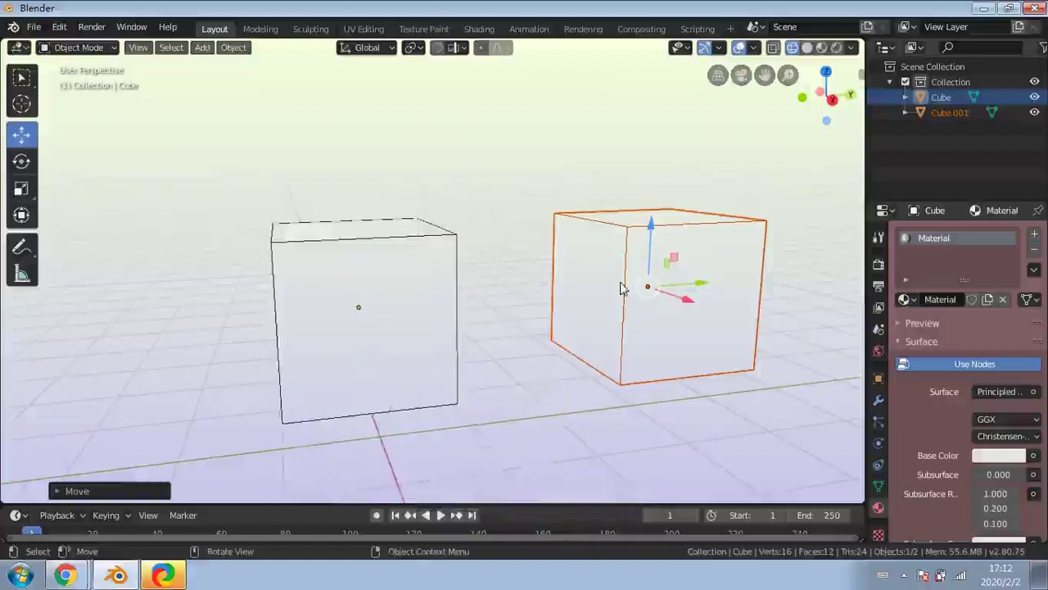
Select the cube copy, move it along the negative Y axis toward the original and raise it along the Z axis
click(678, 285)
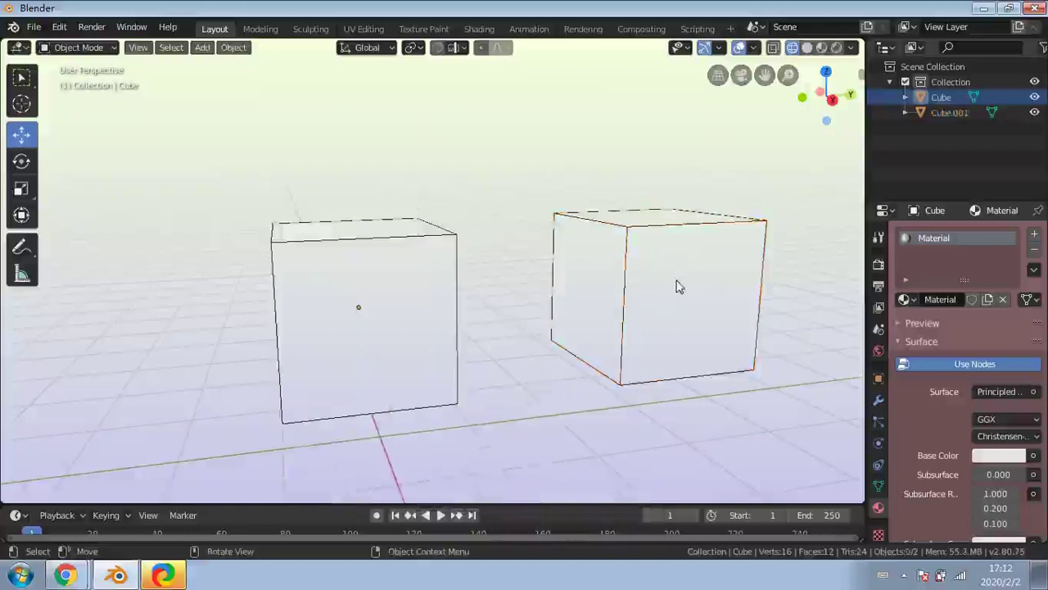
click(678, 287)
key(g)
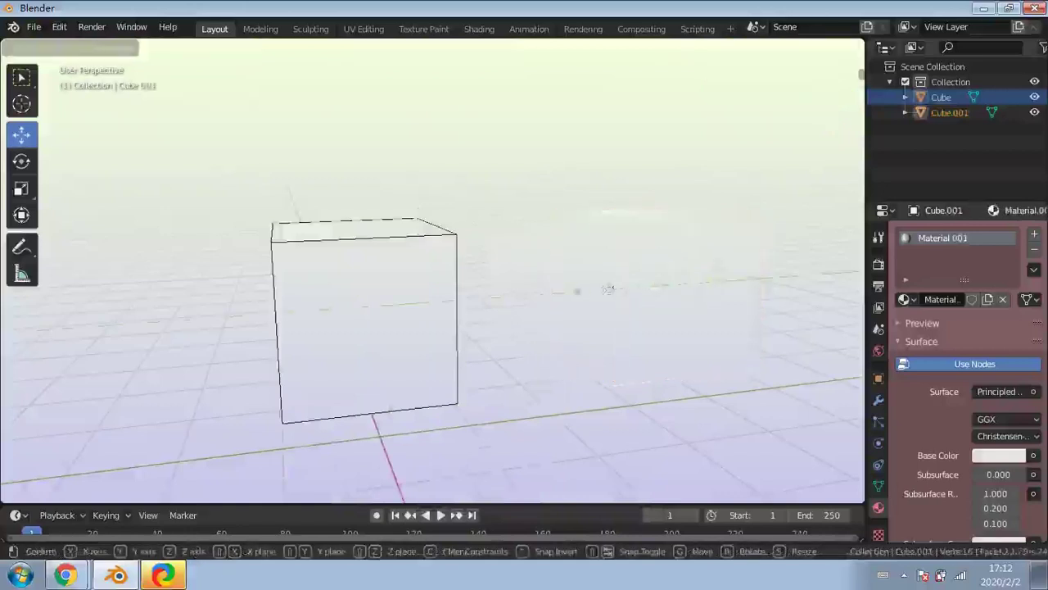
drag(608, 289, 486, 314)
drag(435, 242, 434, 142)
middle_drag(253, 211, 207, 202)
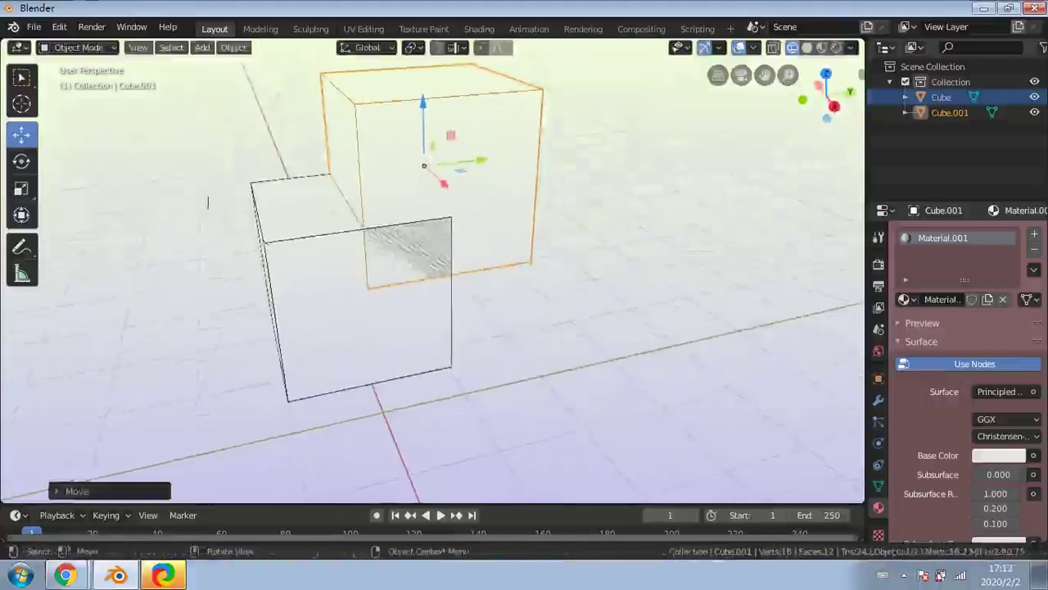
Scale the raised cube copy down along the Z axis into a thin slab with the Scale tool
click(21, 161)
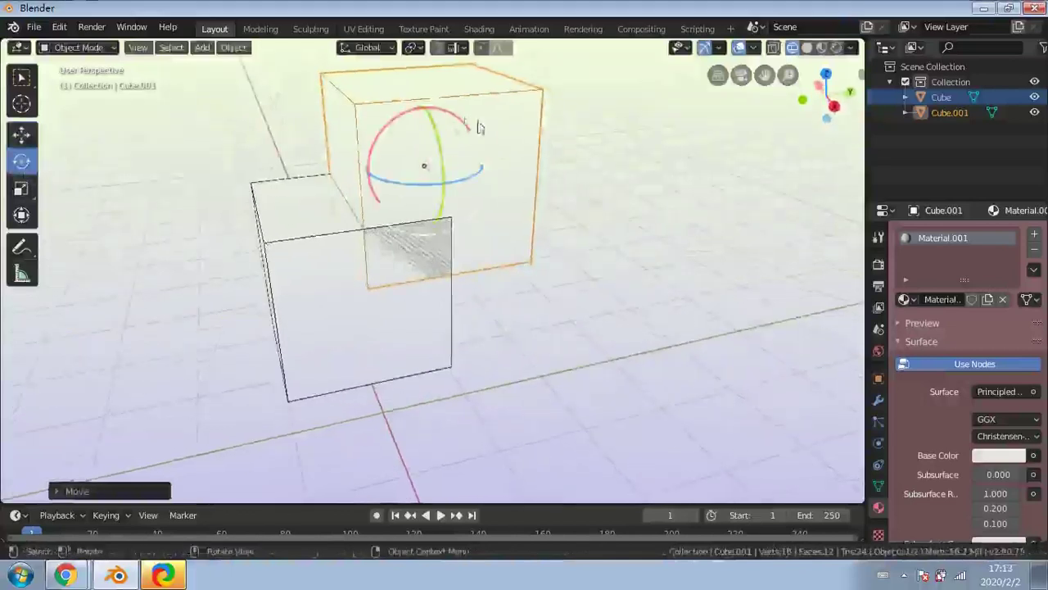
click(21, 188)
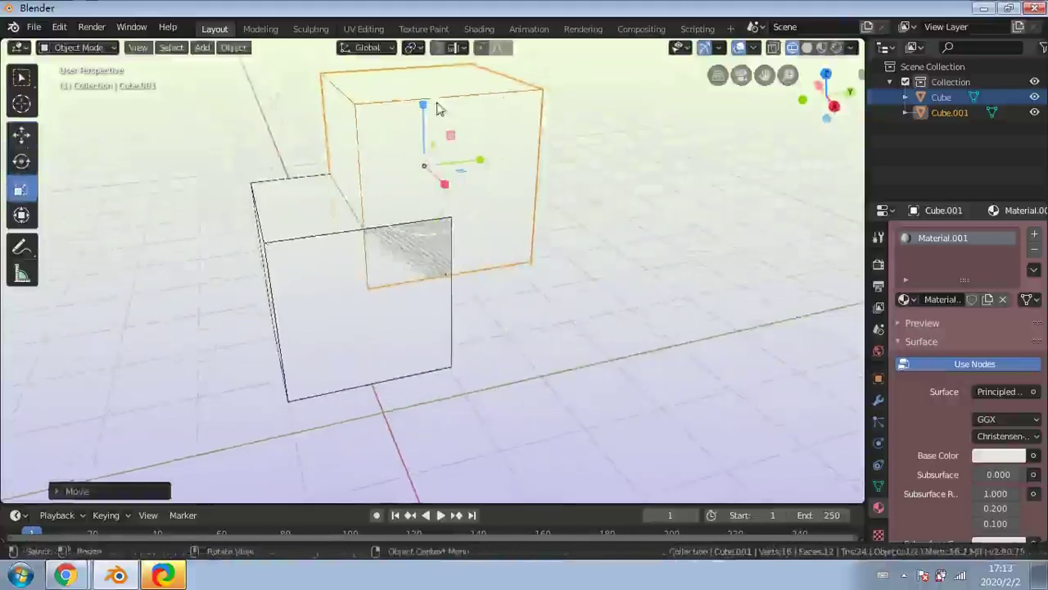
drag(425, 105, 424, 166)
Tilt the slab about the X axis and shift it slightly along the negative Y axis, like an open lid on the cube
click(21, 161)
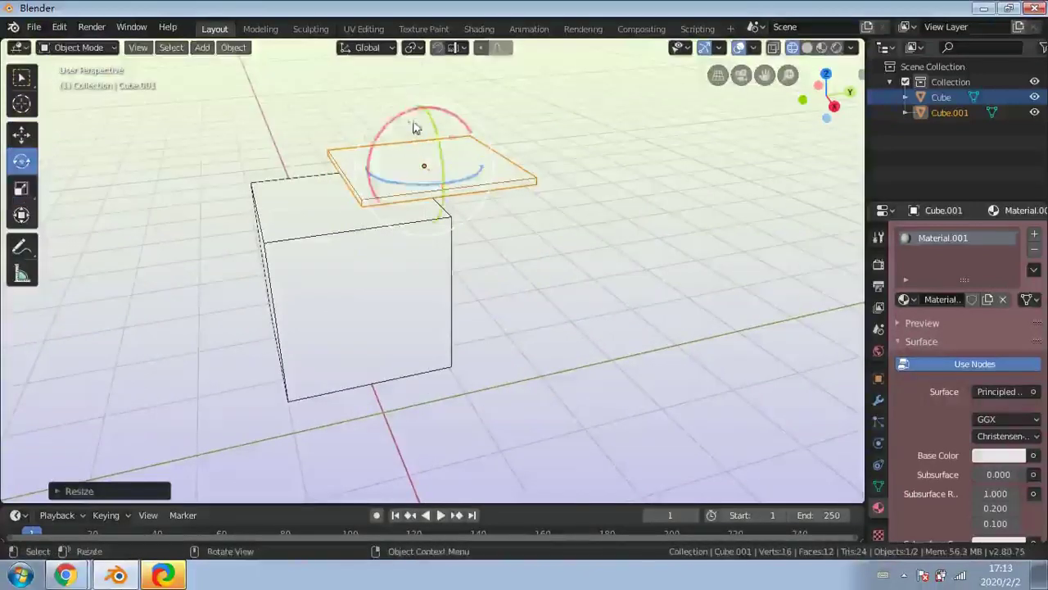
drag(402, 117, 435, 107)
click(21, 134)
drag(475, 162, 439, 167)
middle_drag(439, 168, 510, 309)
scroll(524, 313, down, 4)
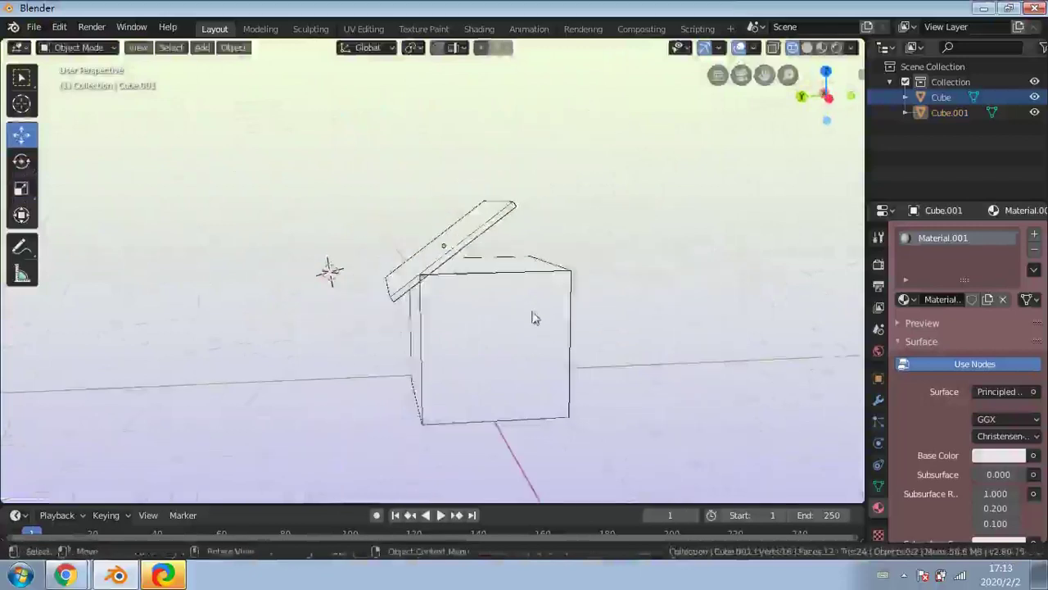
Select the slab in the viewport and switch the selection to the cube below it
click(536, 324)
click(490, 229)
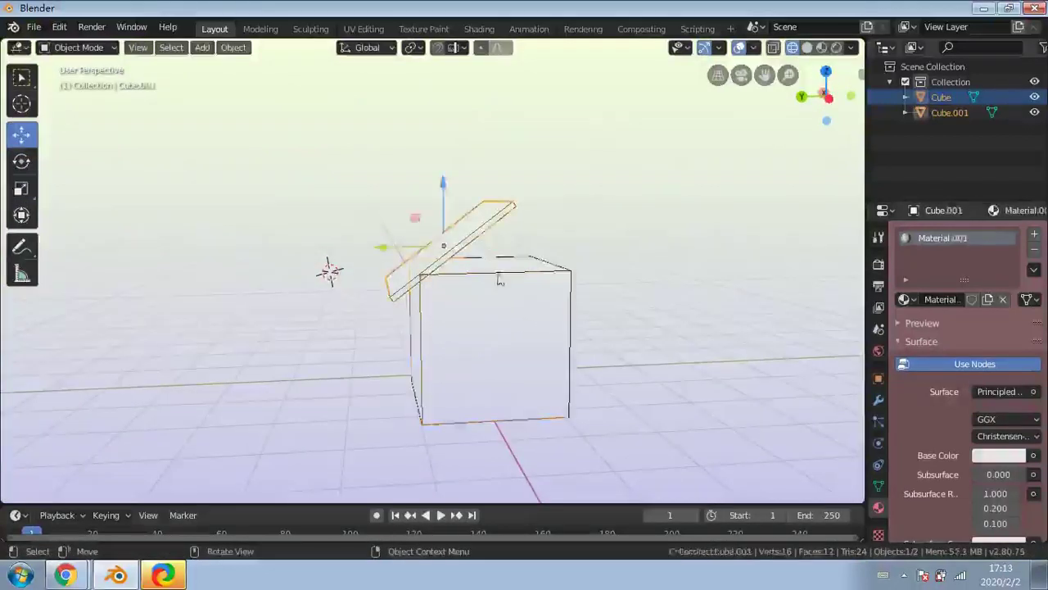
click(511, 299)
middle_drag(343, 204, 488, 274)
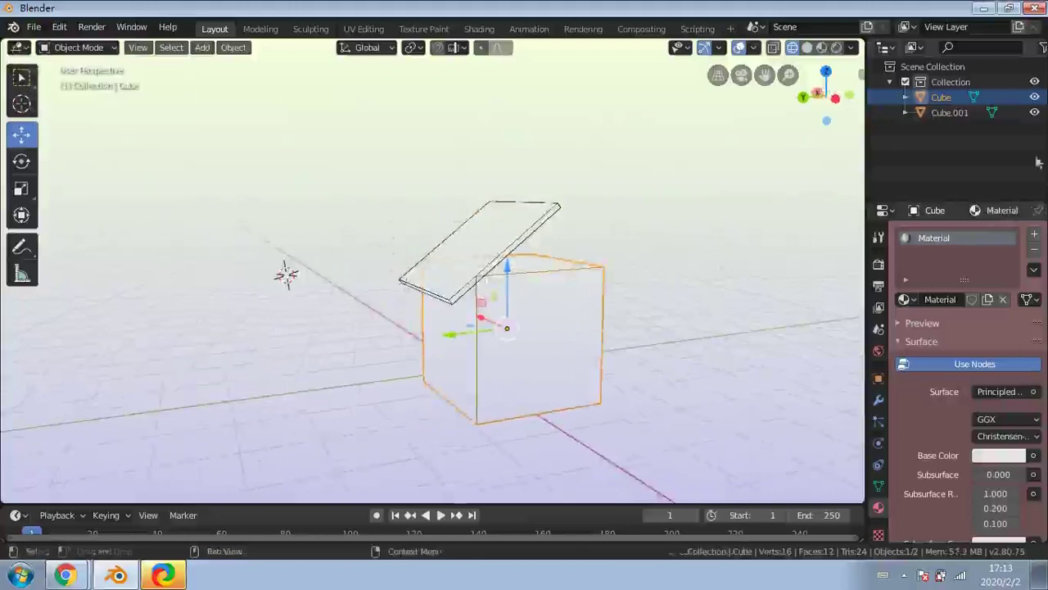
Widen the outliner and properties area and alternate the outliner selection between Cube and Cube.001, ending on Cube.001
drag(865, 119, 687, 131)
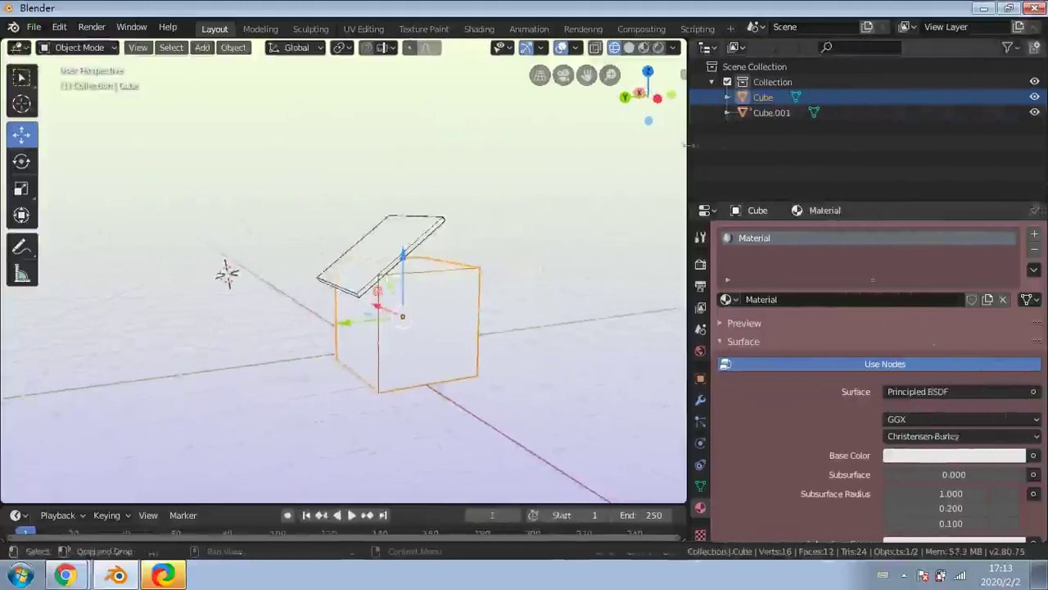
click(767, 113)
click(767, 98)
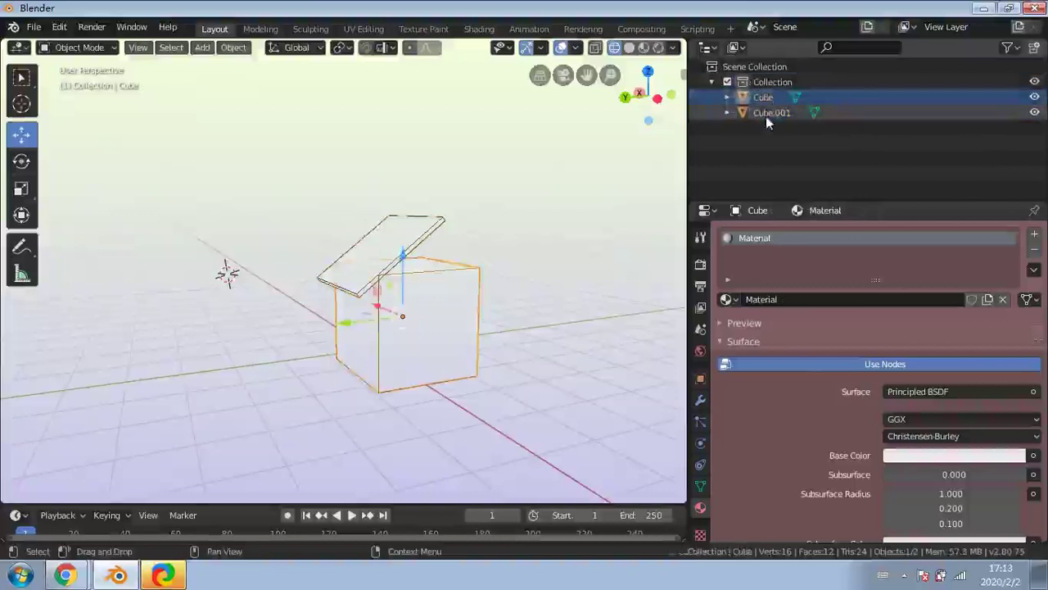
click(767, 115)
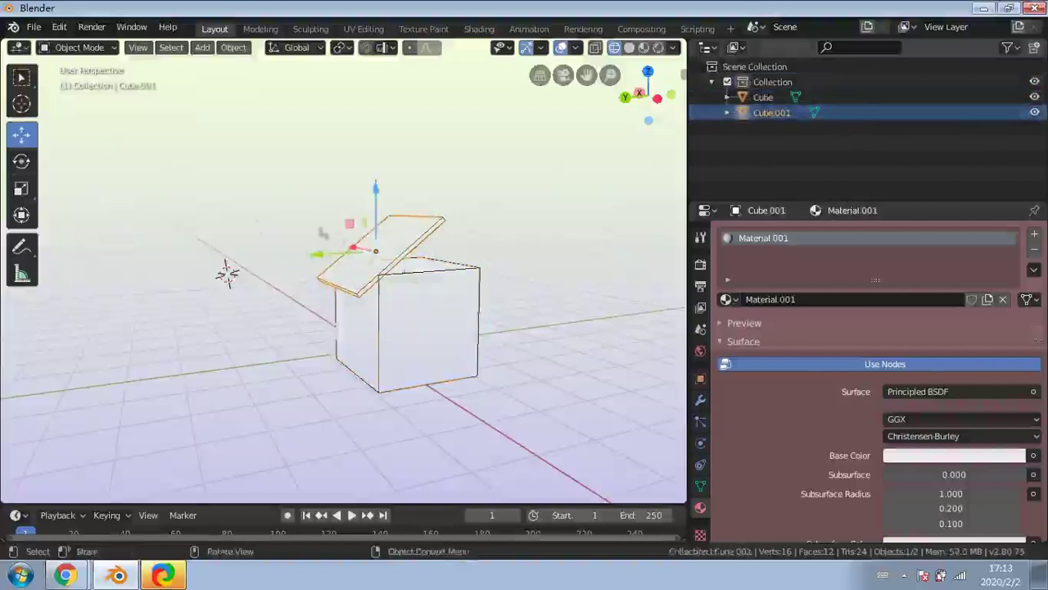
click(760, 96)
click(766, 114)
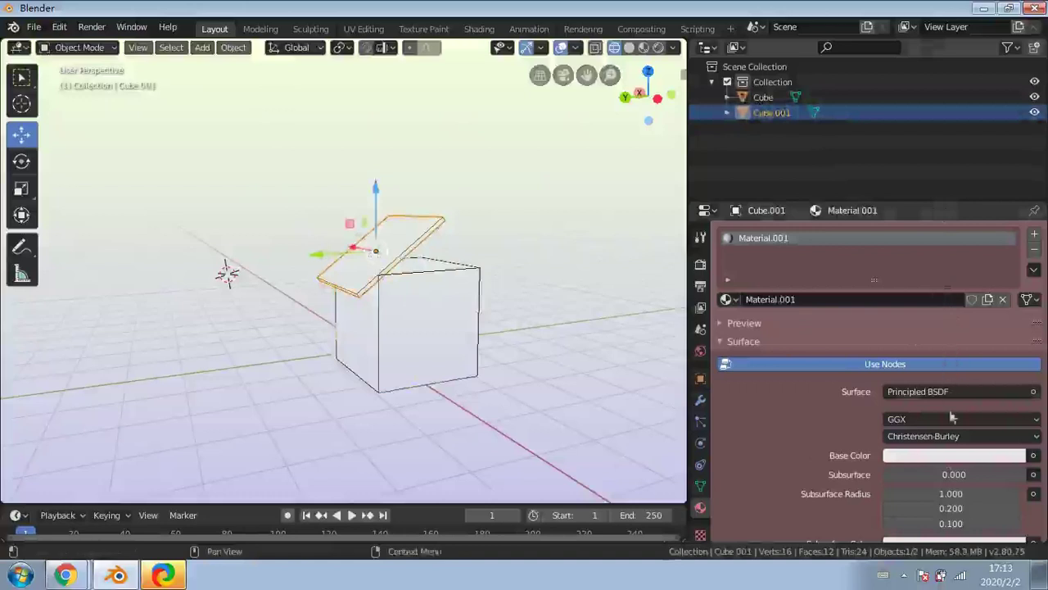
Set the Base Color of the slab's material to a light red
scroll(852, 434, down, 4)
scroll(848, 433, up, 2)
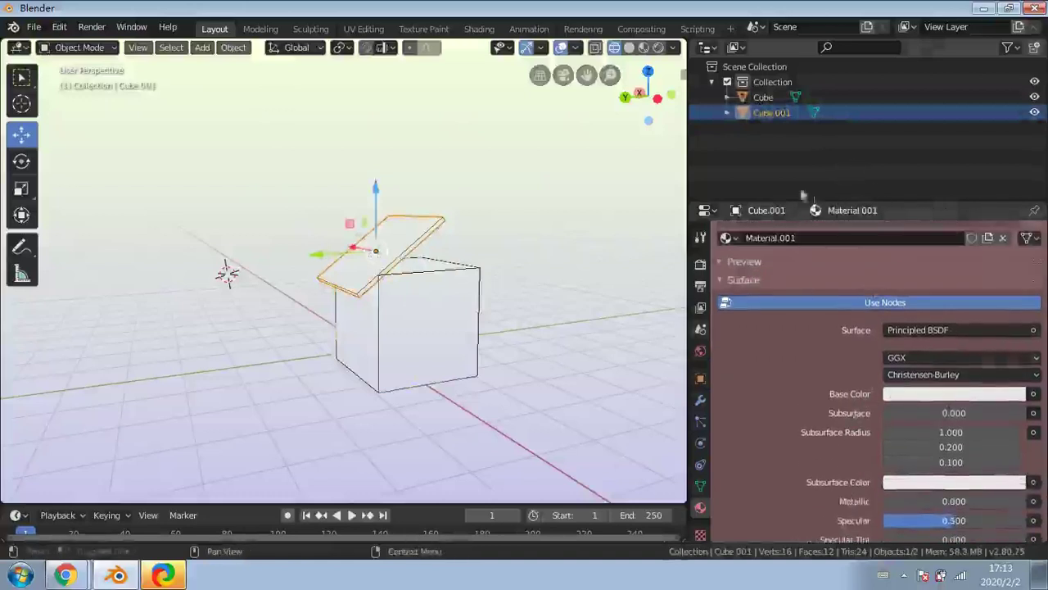
click(926, 394)
drag(952, 267, 947, 259)
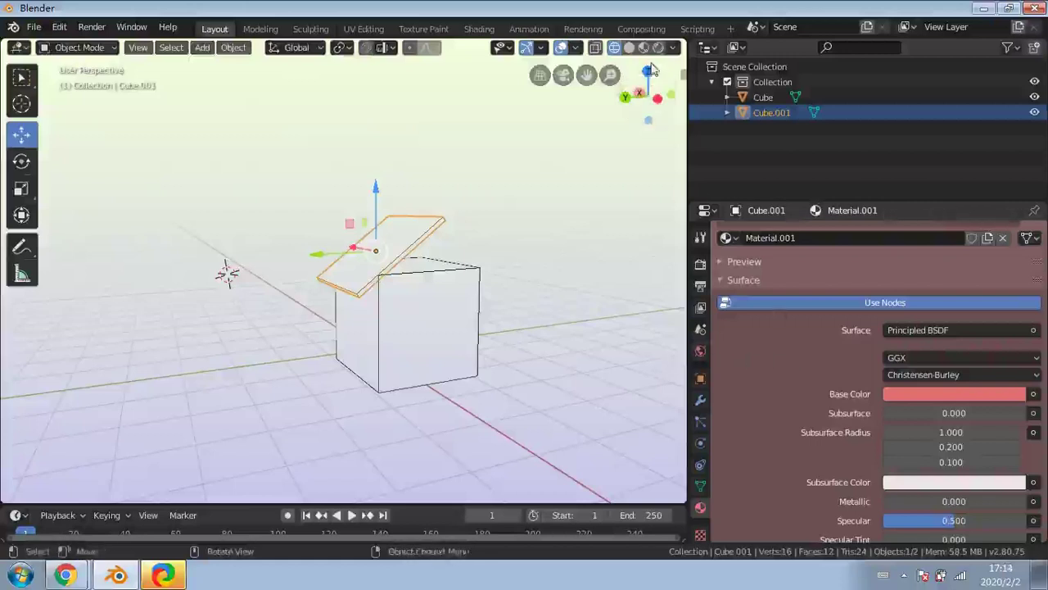
Compare the red slab and the cube in solid, material preview and rendered shading, and return to wireframe shading
click(628, 47)
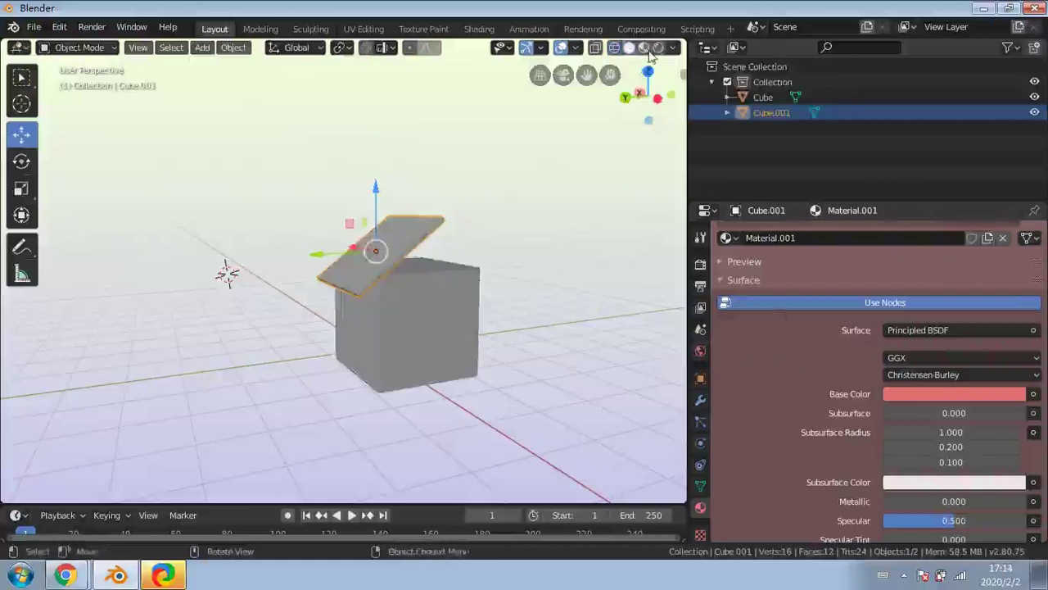
click(644, 48)
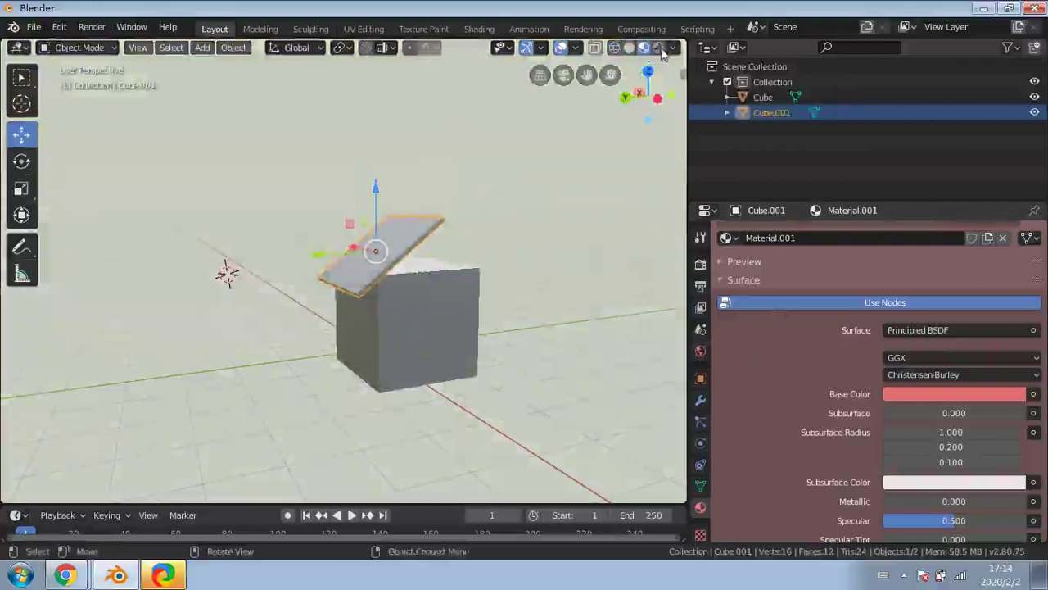
click(659, 49)
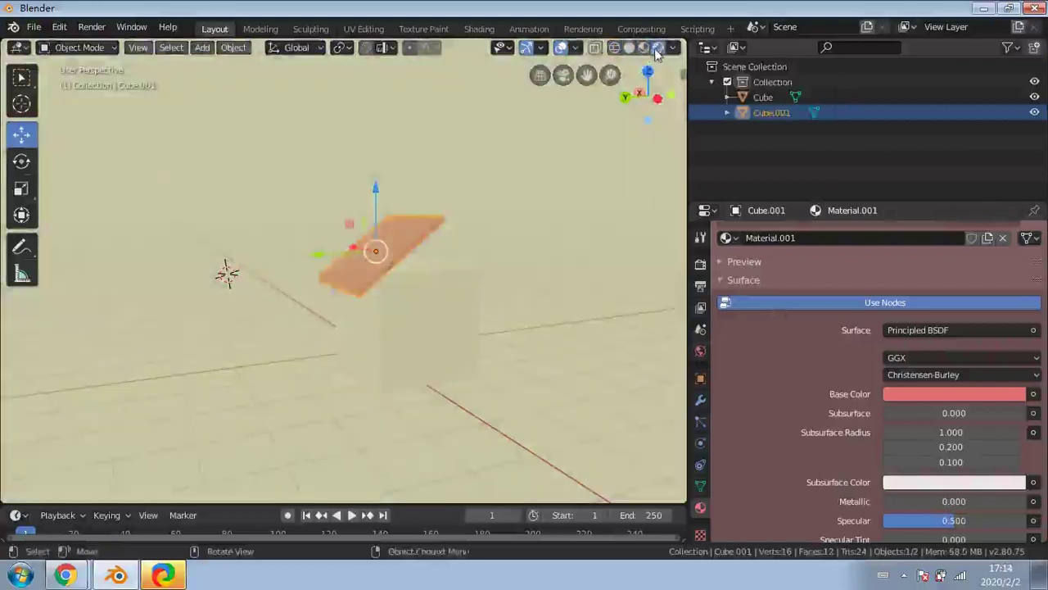
click(644, 48)
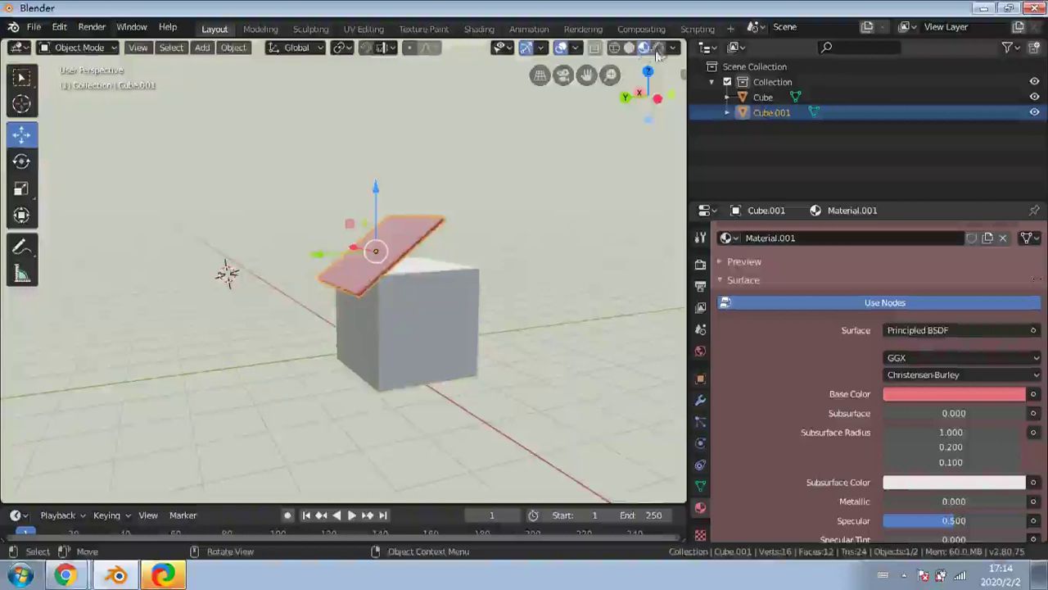
mouse_move(401, 270)
middle_down()
mouse_move(545, 289)
mouse_move(454, 239)
middle_up()
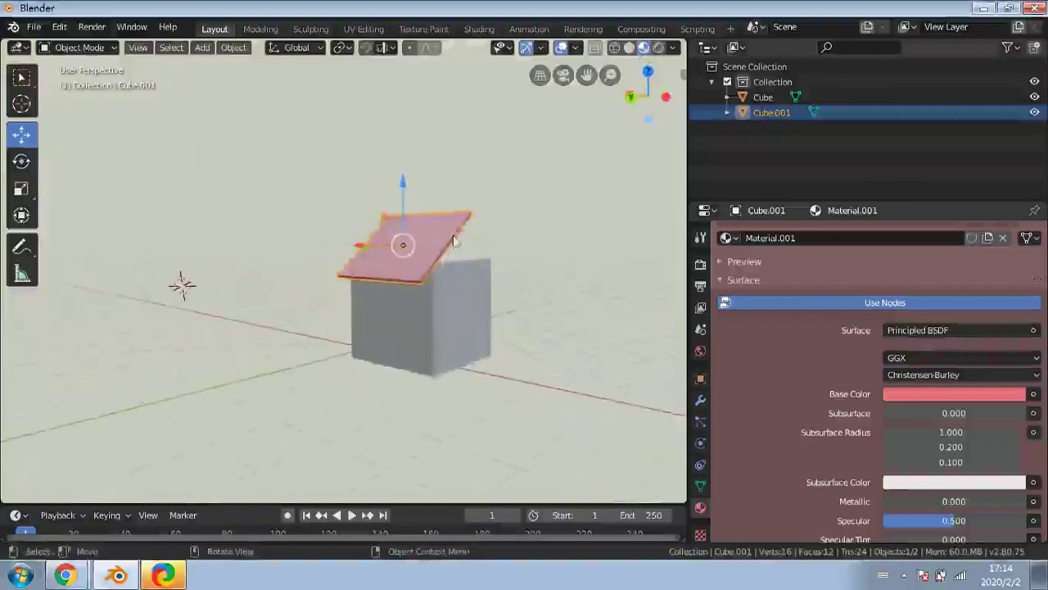
click(616, 47)
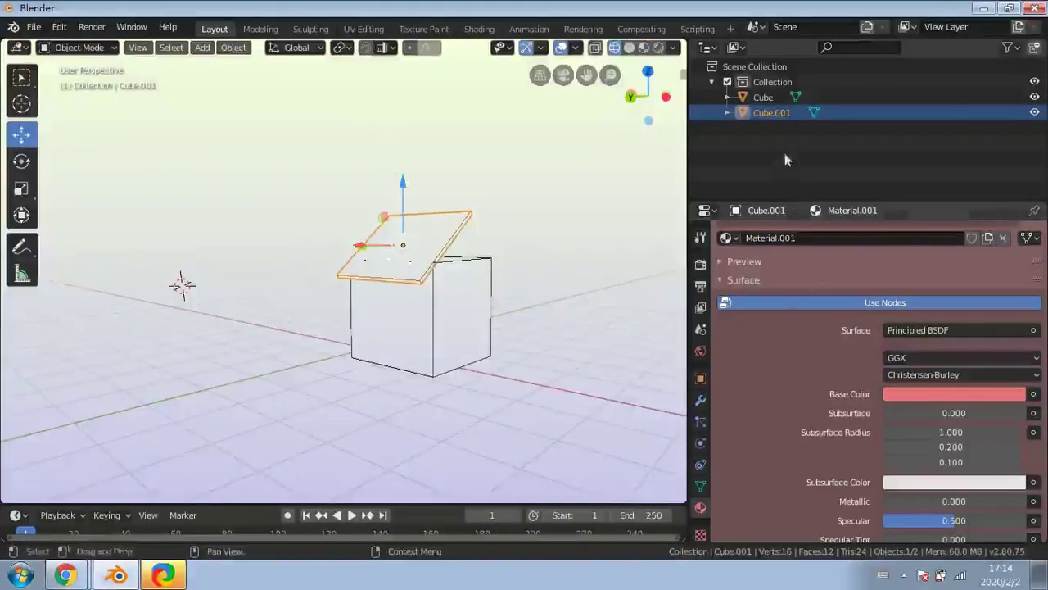
Open the slab's name, Cube.001, for editing in the outliner and close it again
middle_drag(622, 216, 586, 241)
double_click(762, 115)
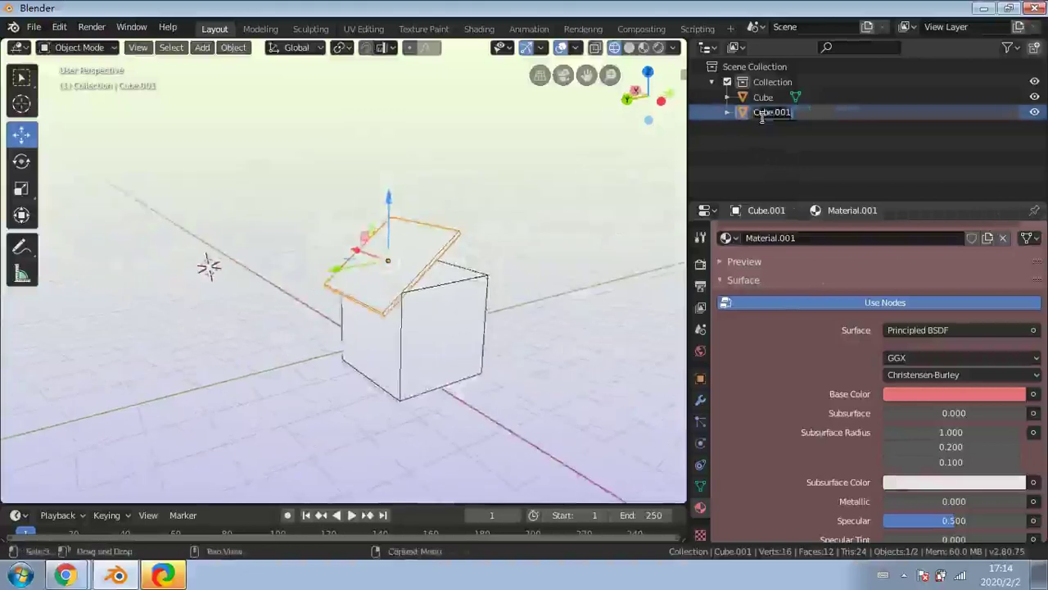
click(779, 131)
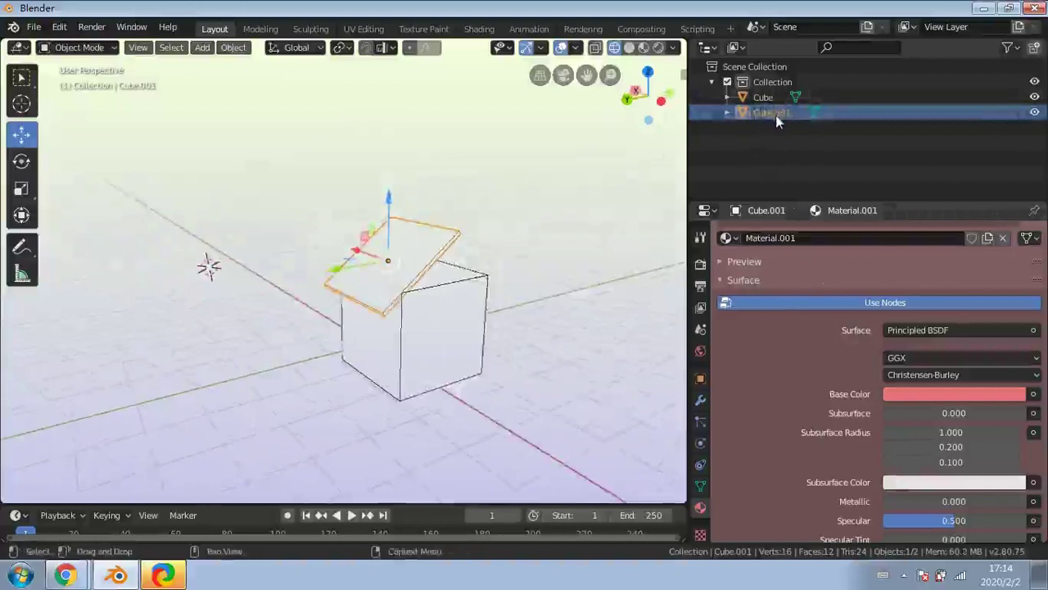
Rename the slab object Cube.001 to GKKGGGKKG in the outliner
double_click(774, 113)
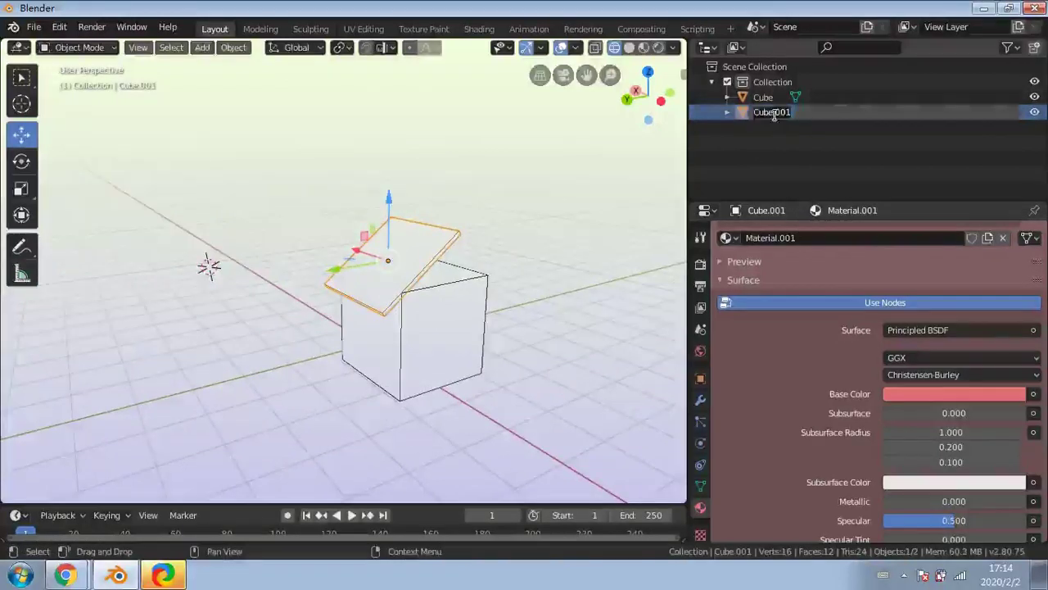
text(JFJGJFJ)
drag(782, 114, 705, 107)
text(GKKGGGKKG)
key(Return)
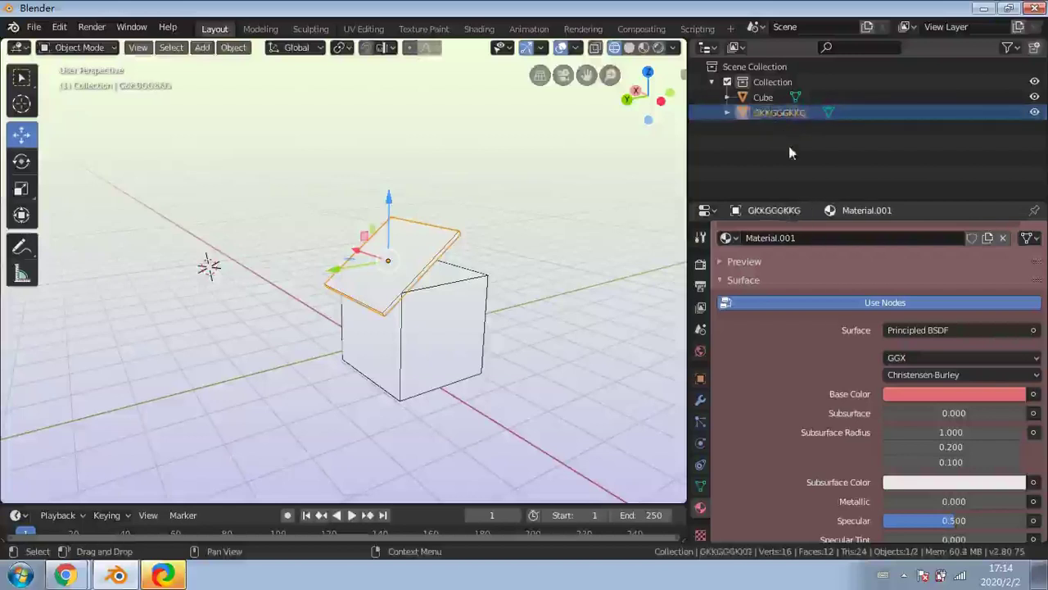
Review the selection tool variants and box-select the slab and the cube together
middle_drag(475, 155, 495, 196)
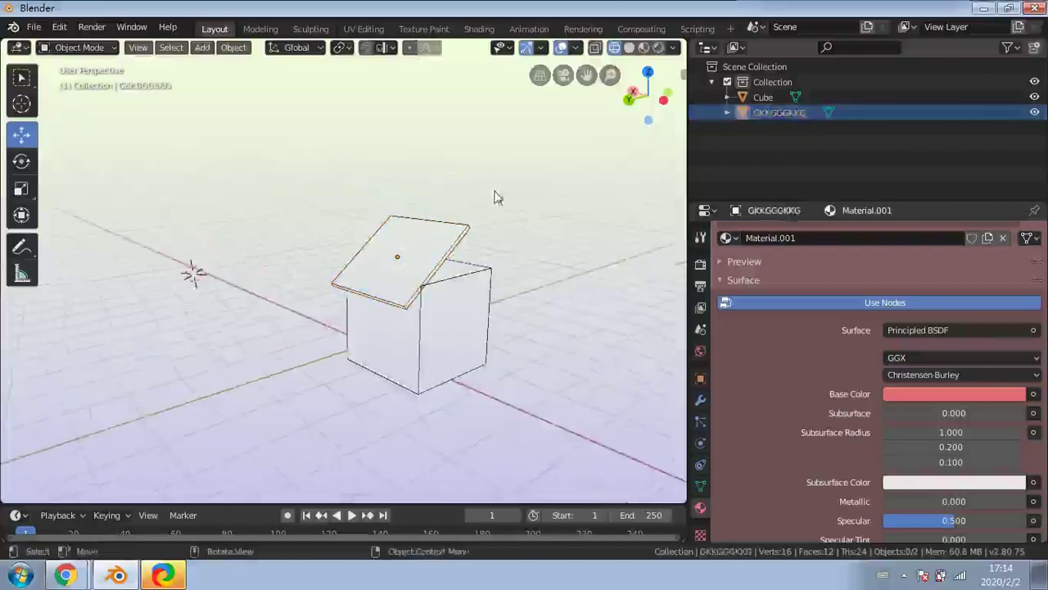
click(23, 79)
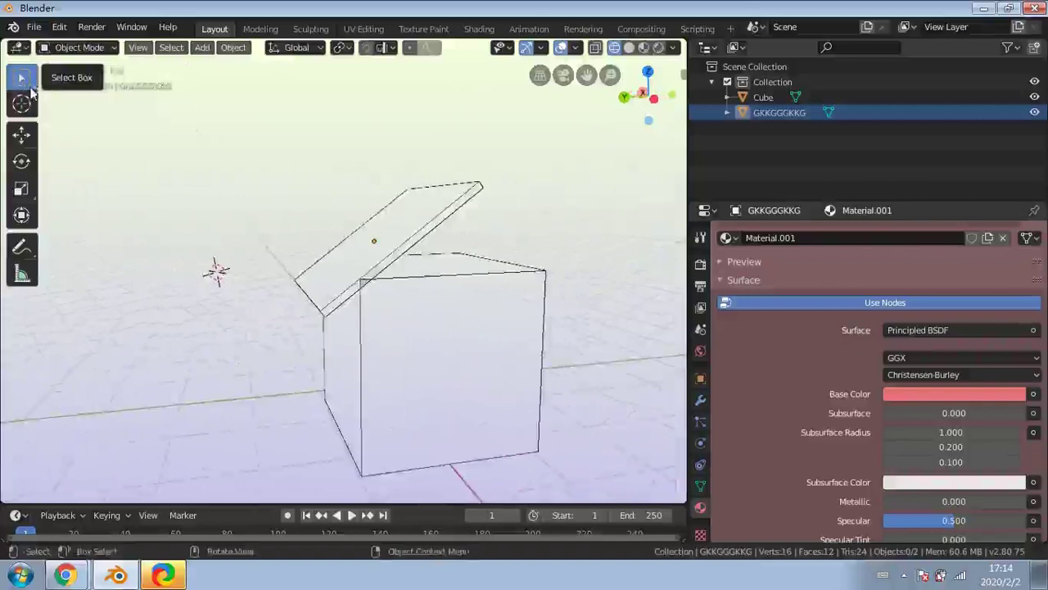
click(29, 92)
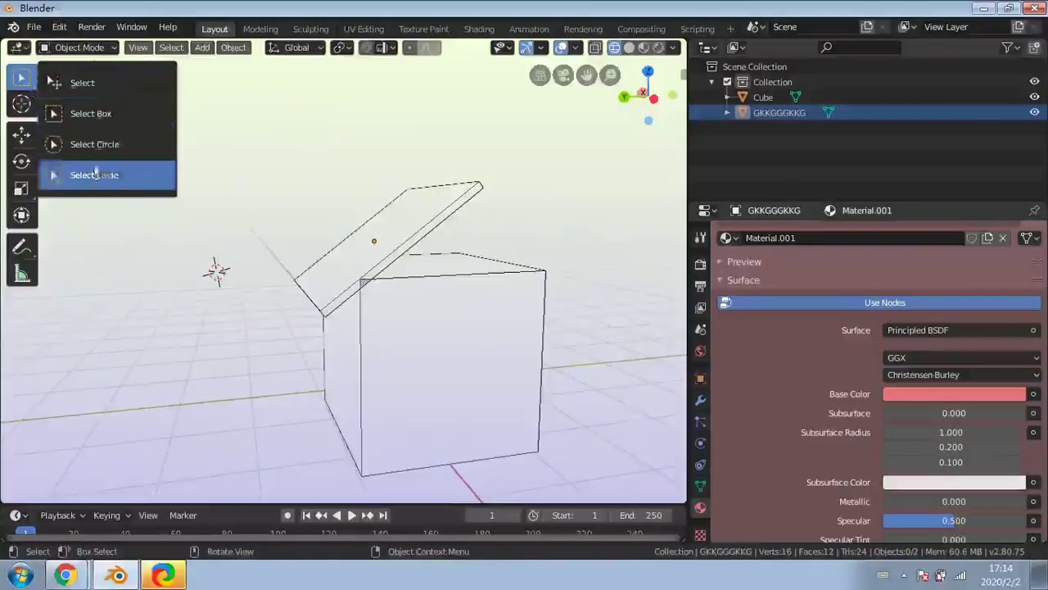
click(97, 84)
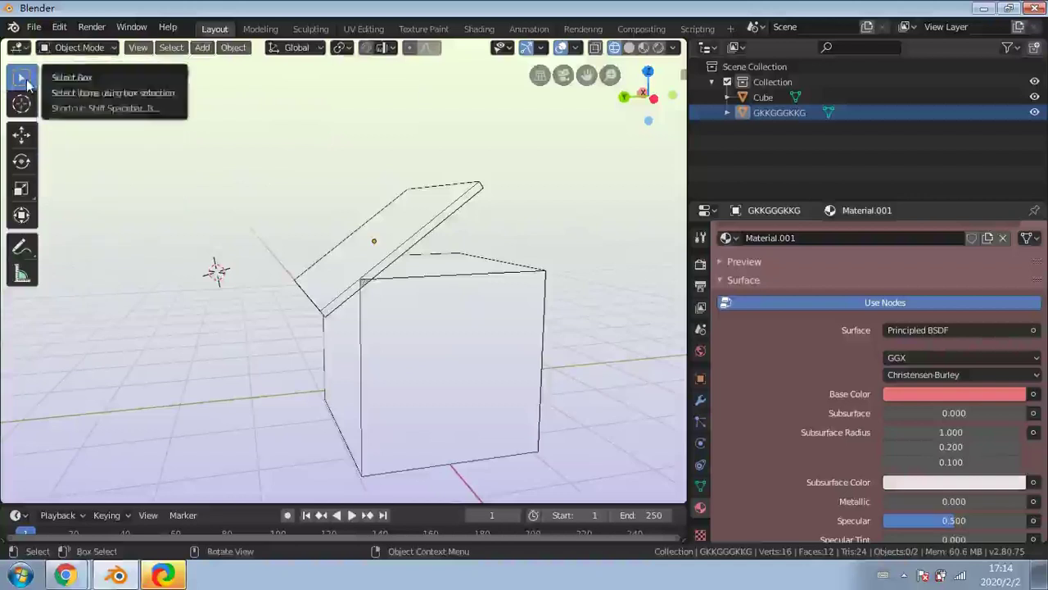
drag(248, 136, 610, 497)
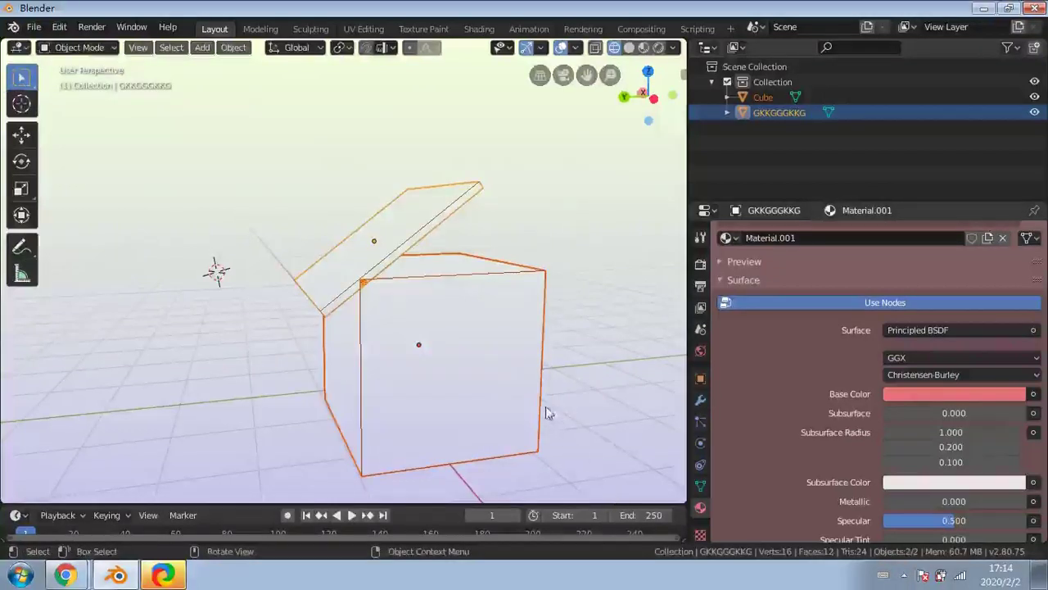
Clear the selection, select the slab alone and extend the selection to the cube, repeating this from another viewing angle
click(310, 226)
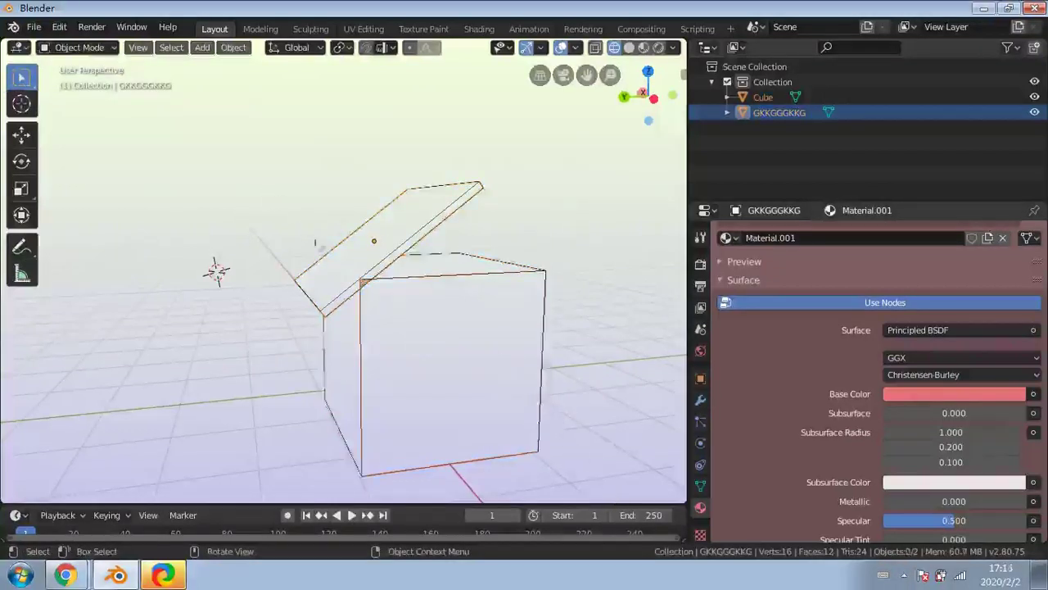
click(420, 242)
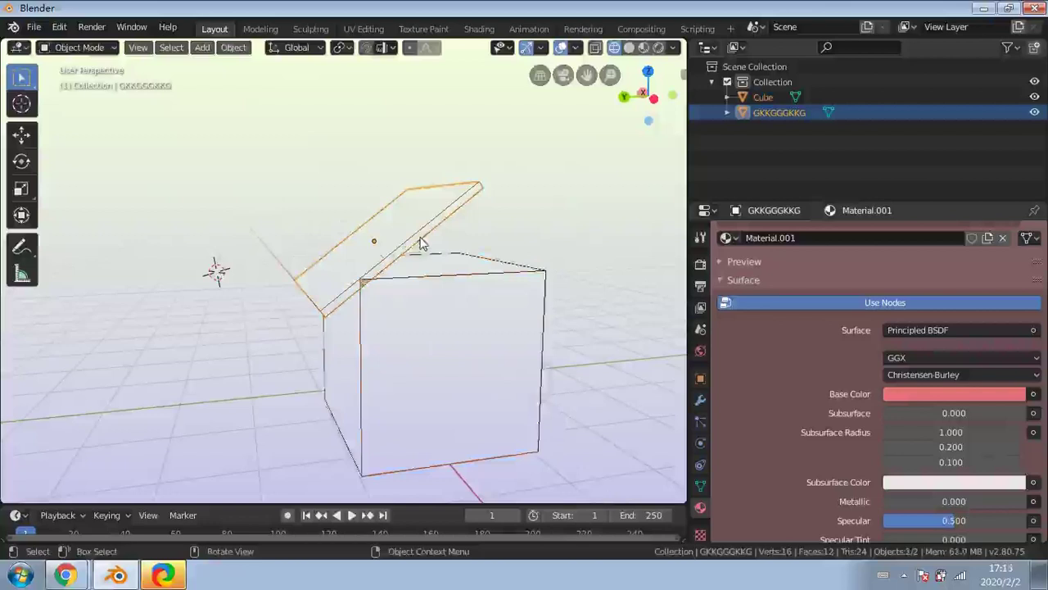
click(420, 242)
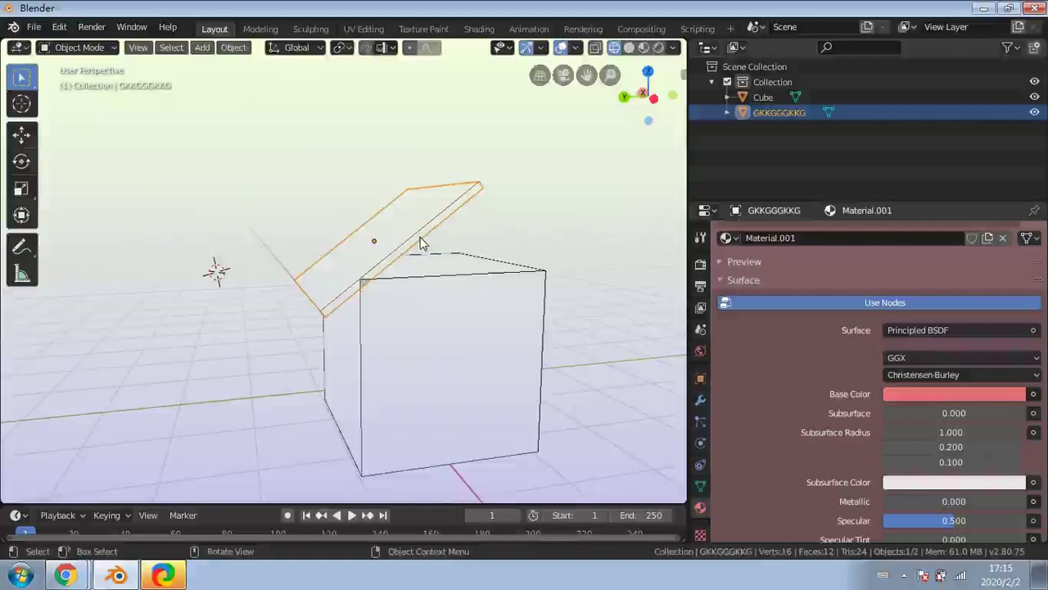
key(shift)
shift+click(464, 320)
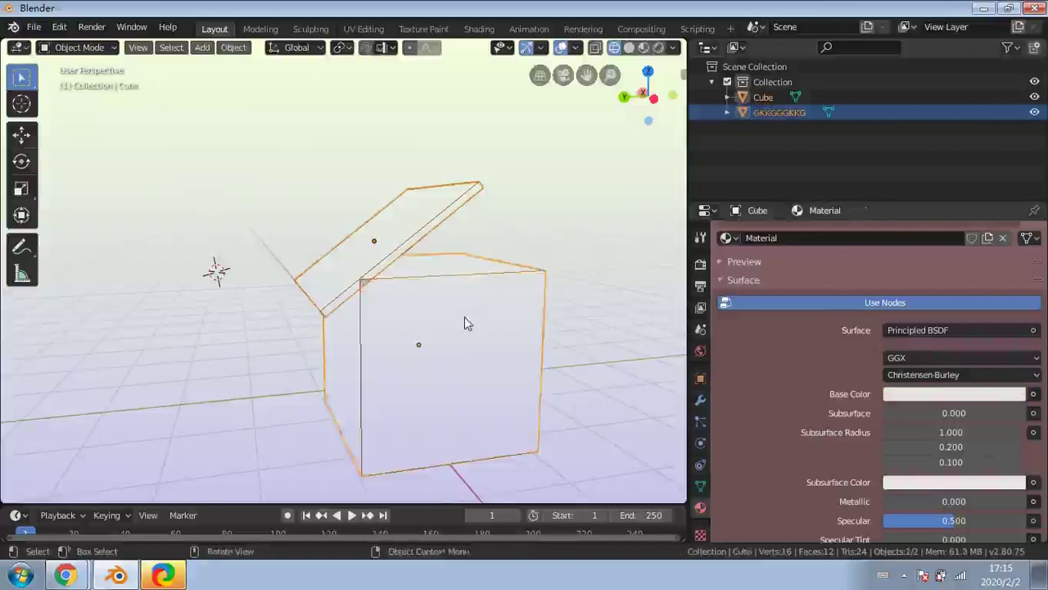
mouse_move(518, 350)
middle_down()
mouse_move(615, 350)
mouse_move(517, 363)
middle_up()
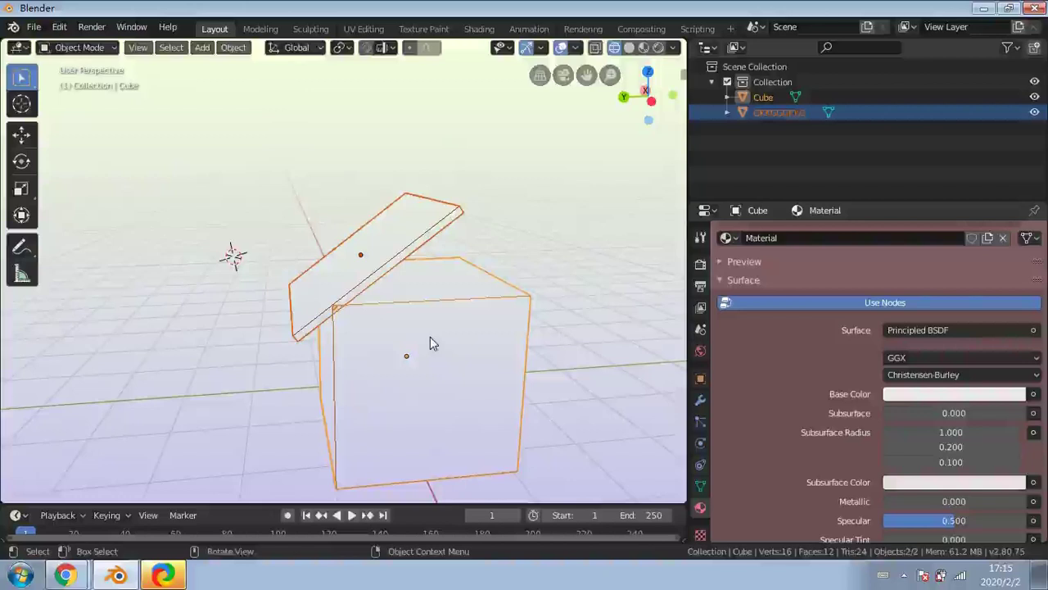
mouse_move(430, 337)
middle_down()
mouse_move(467, 355)
mouse_move(602, 368)
mouse_move(466, 351)
mouse_move(436, 335)
middle_up()
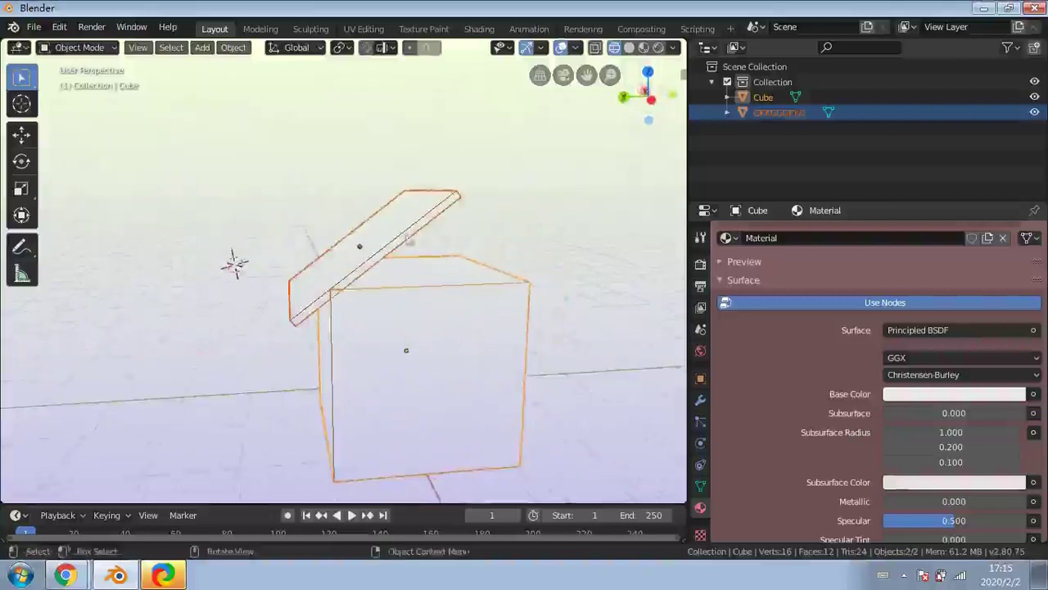
click(398, 249)
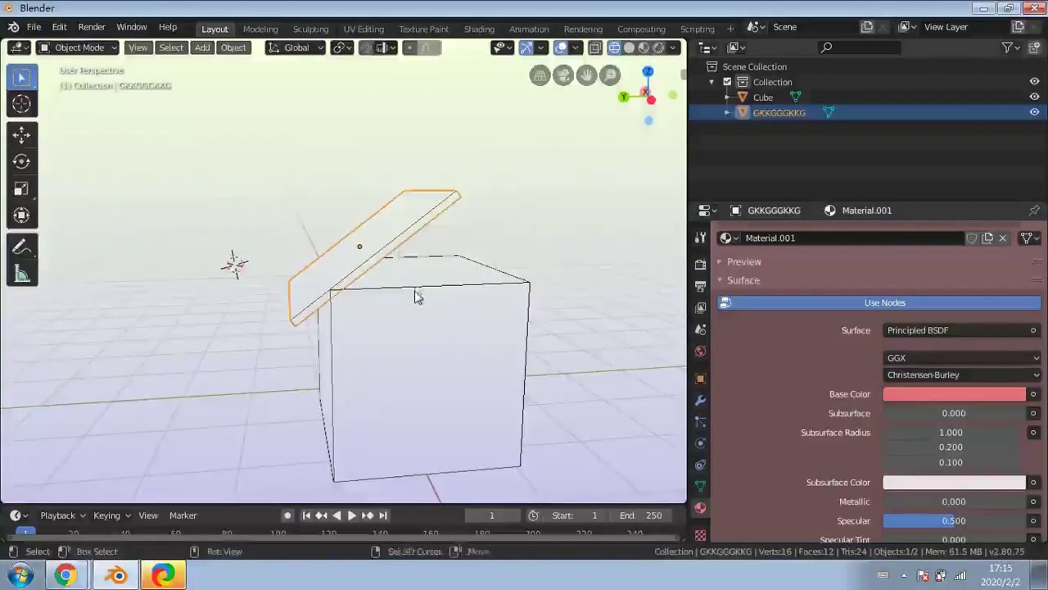
shift+click(459, 348)
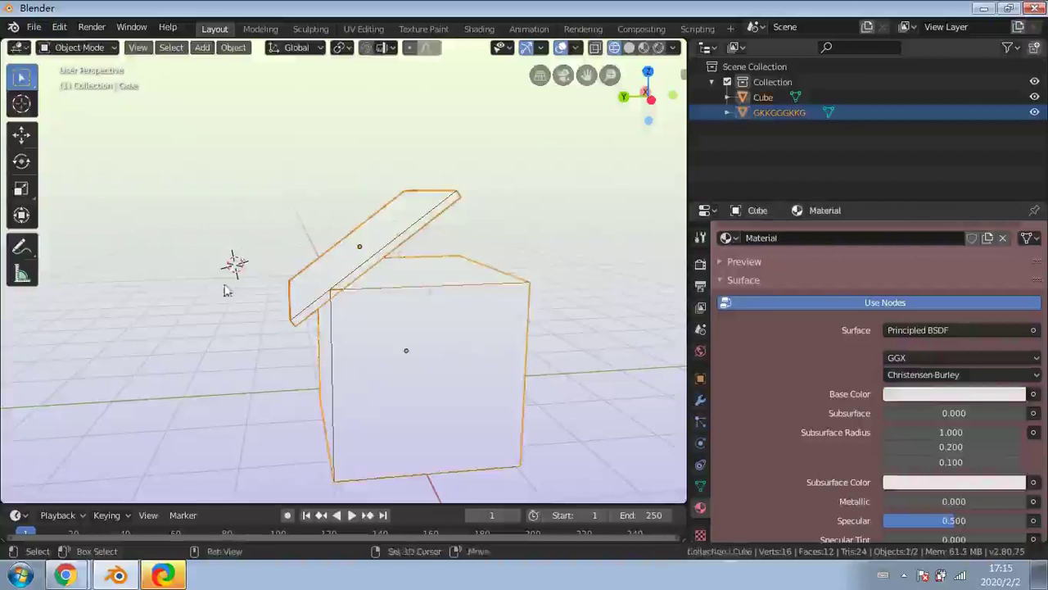
Move the slab and the cube together with the Move tool and try rotating them as a pair with the Rotate tool
middle_drag(228, 291, 363, 208)
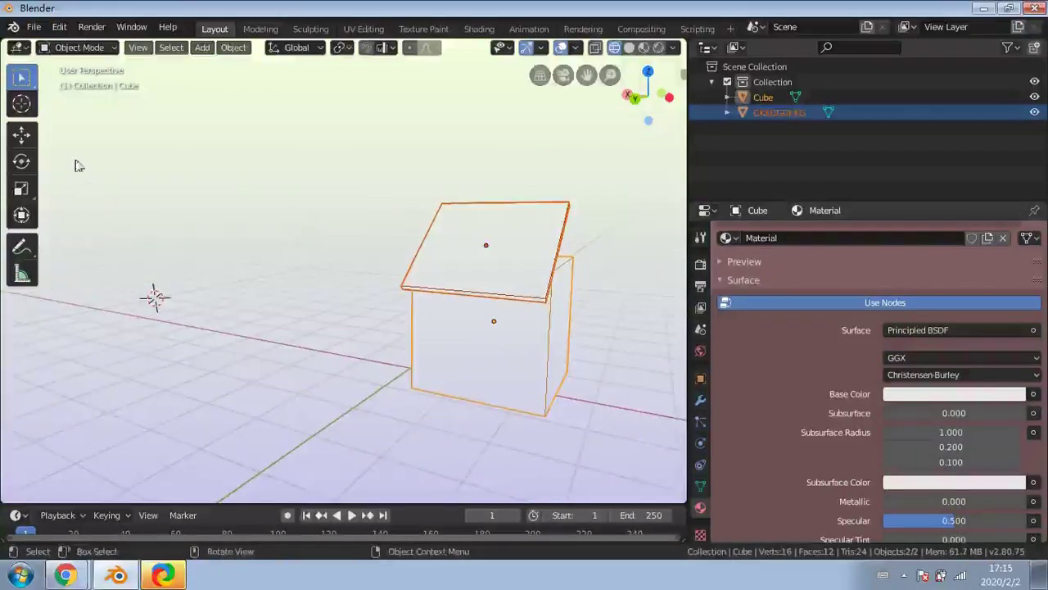
middle_drag(220, 208, 185, 197)
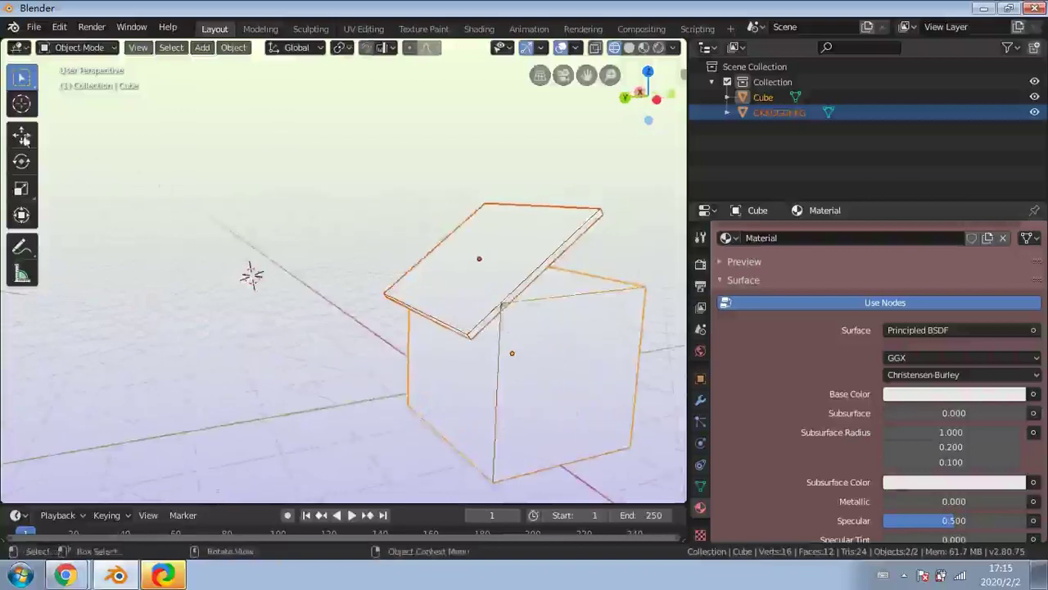
click(23, 136)
drag(478, 307, 400, 332)
middle_drag(399, 332, 107, 239)
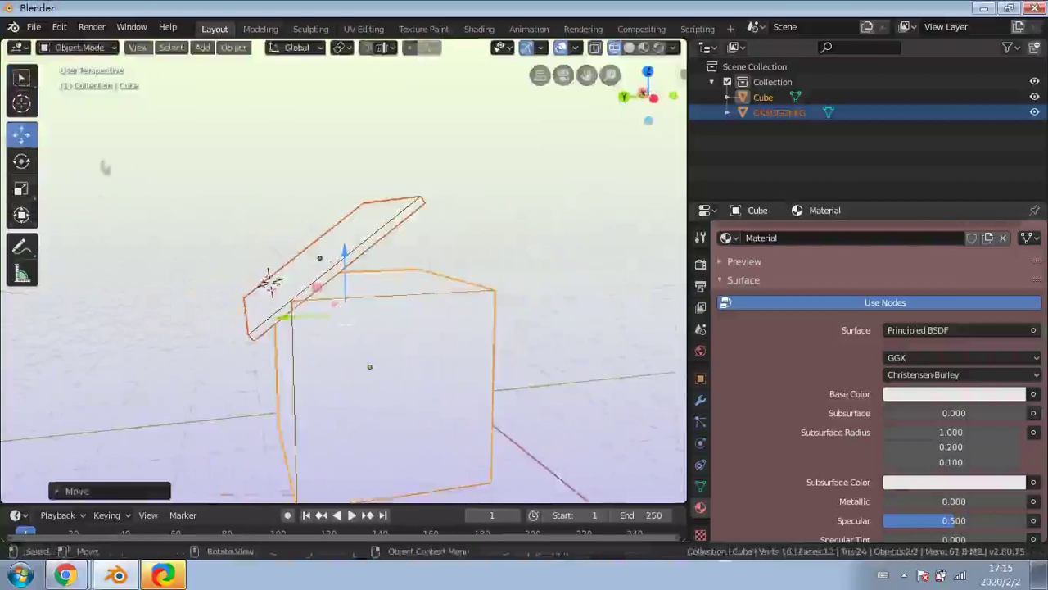
click(21, 162)
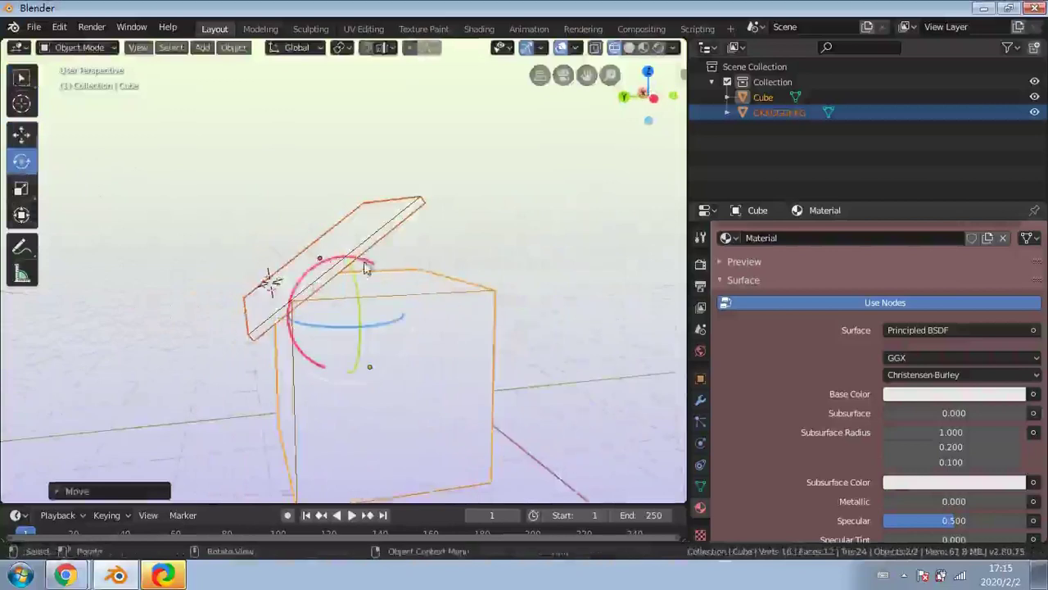
drag(371, 272, 444, 308)
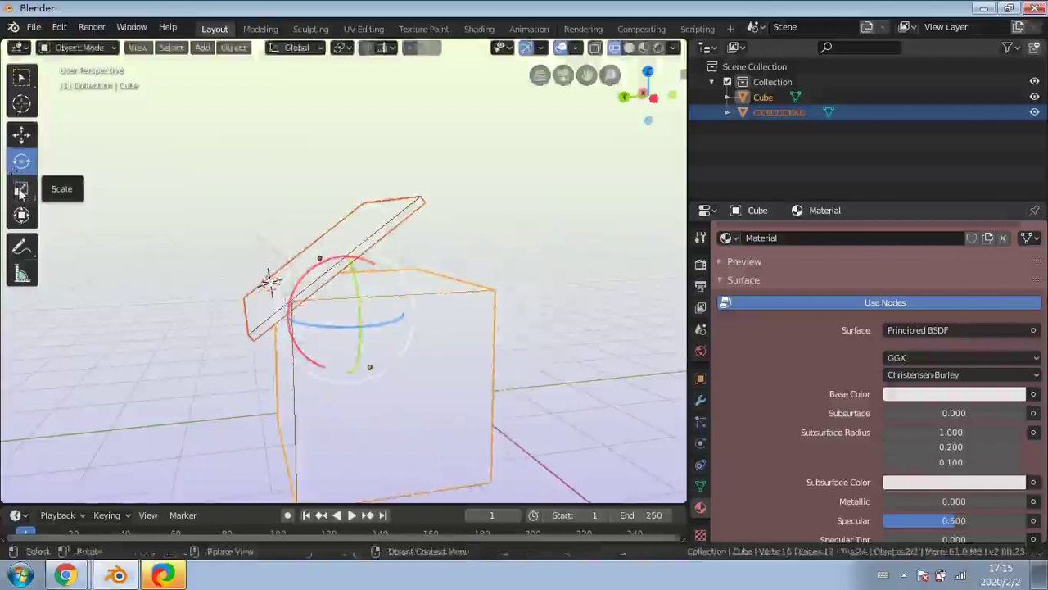
Scale the selected slab and cube together freehand with the Scale tool
click(21, 189)
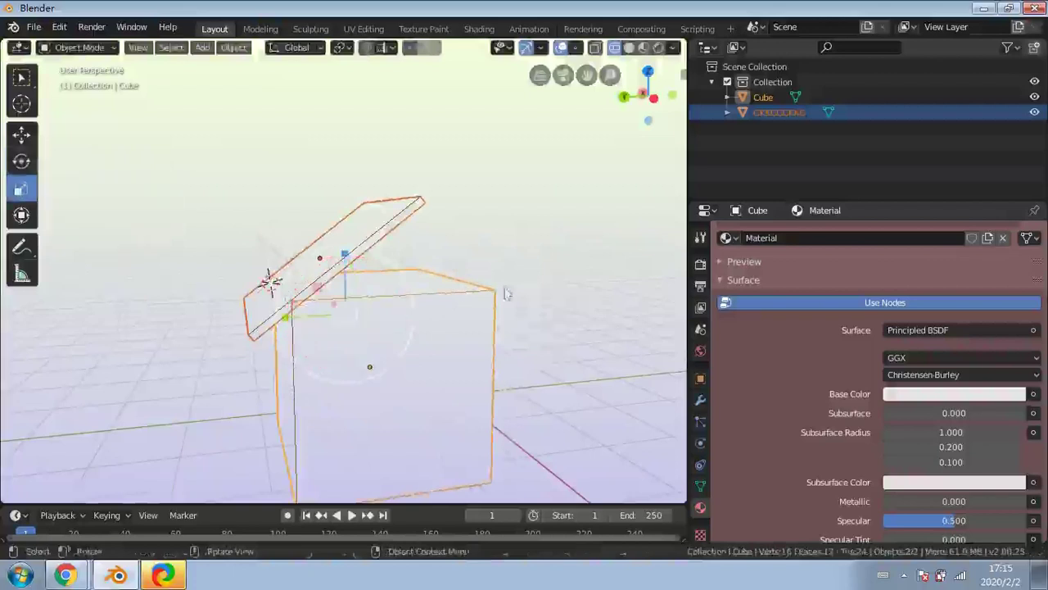
drag(393, 264, 331, 257)
key(s)
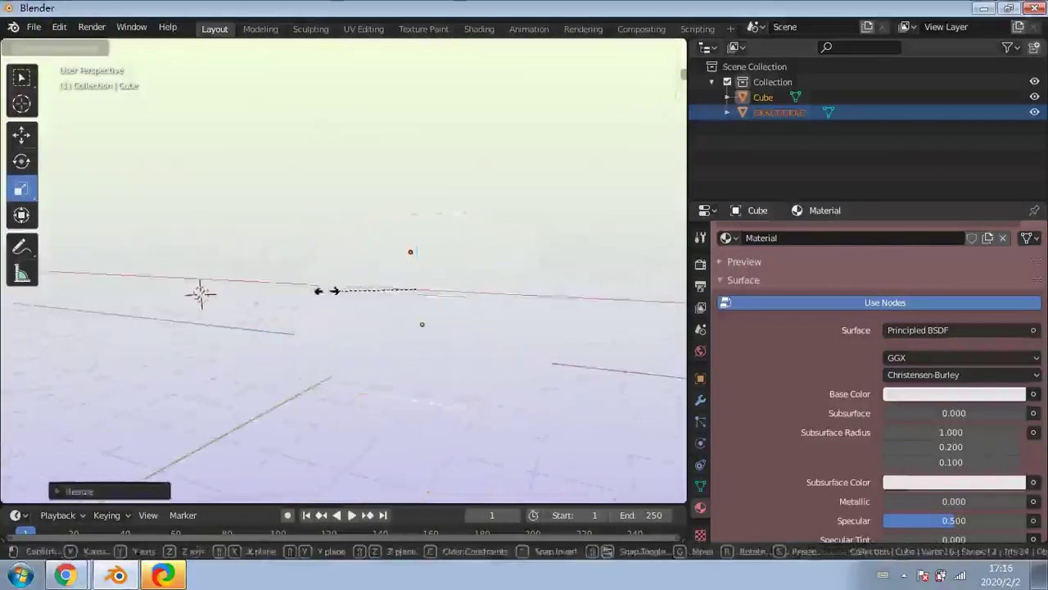
key(Escape)
key(s)
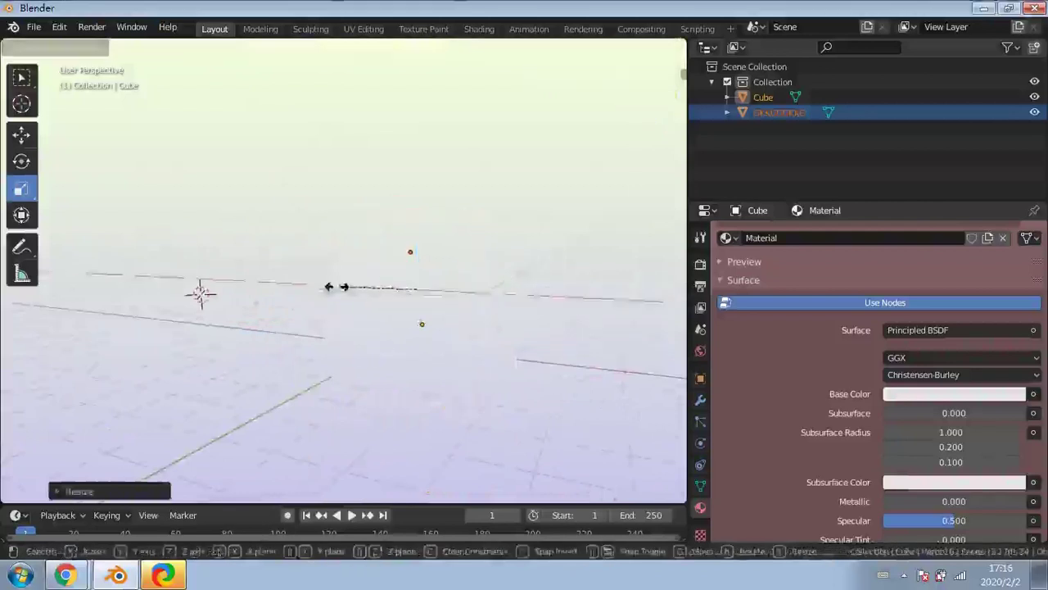
click(454, 343)
mouse_move(454, 341)
middle_down()
mouse_move(372, 338)
mouse_move(445, 339)
middle_up()
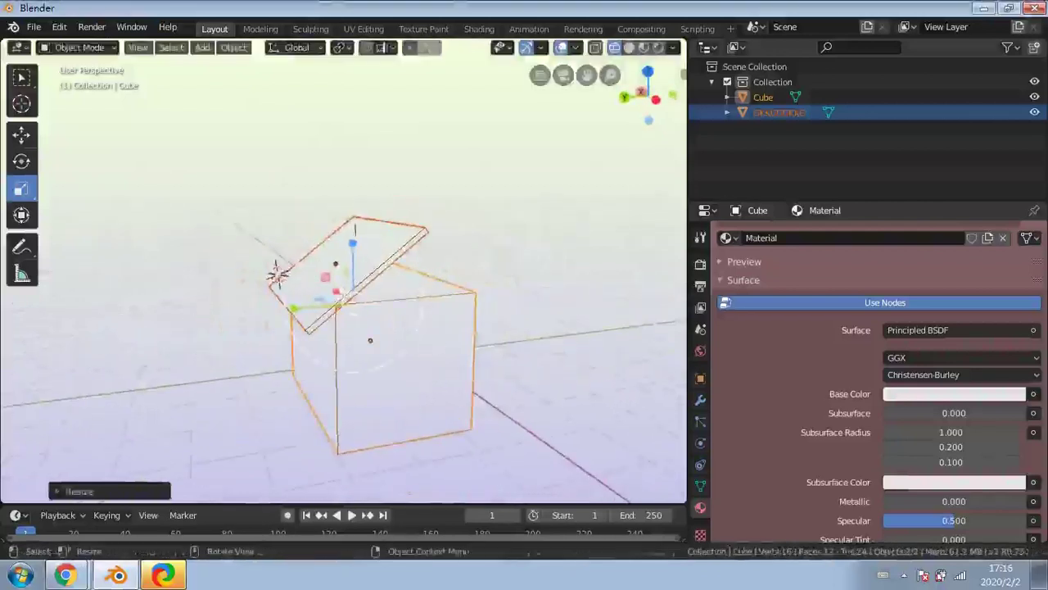
middle_drag(312, 183, 346, 175)
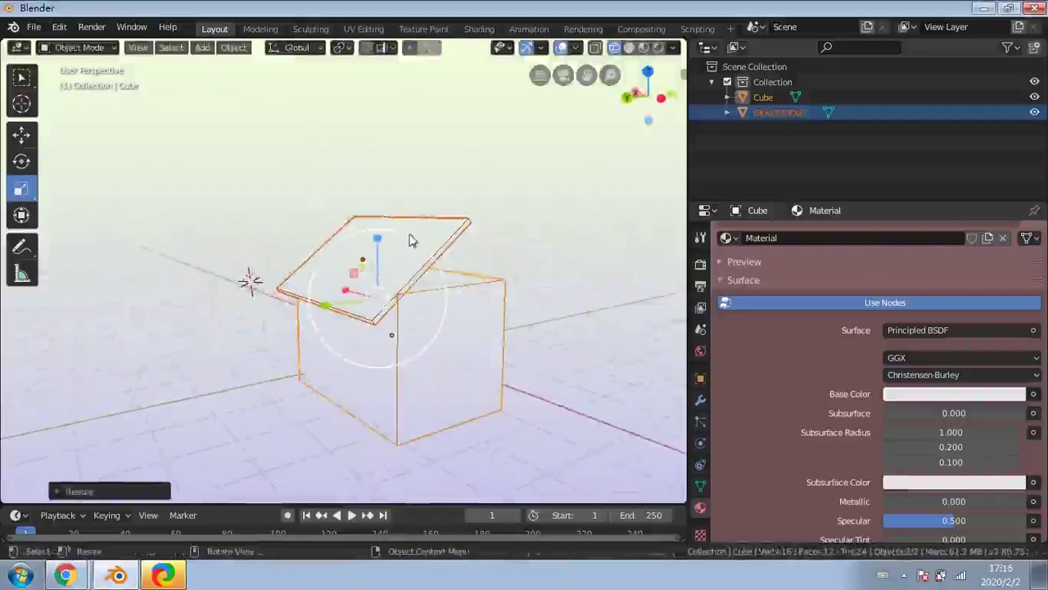
Join the slab and the cube into one object and clear the selection with the box selection tool active
right_click(479, 317)
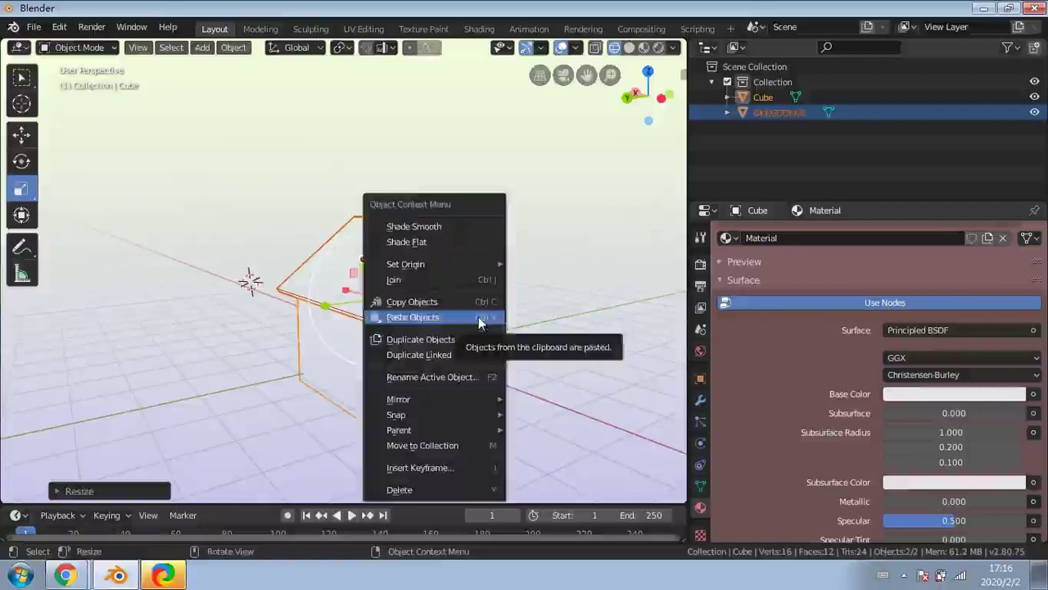
click(448, 283)
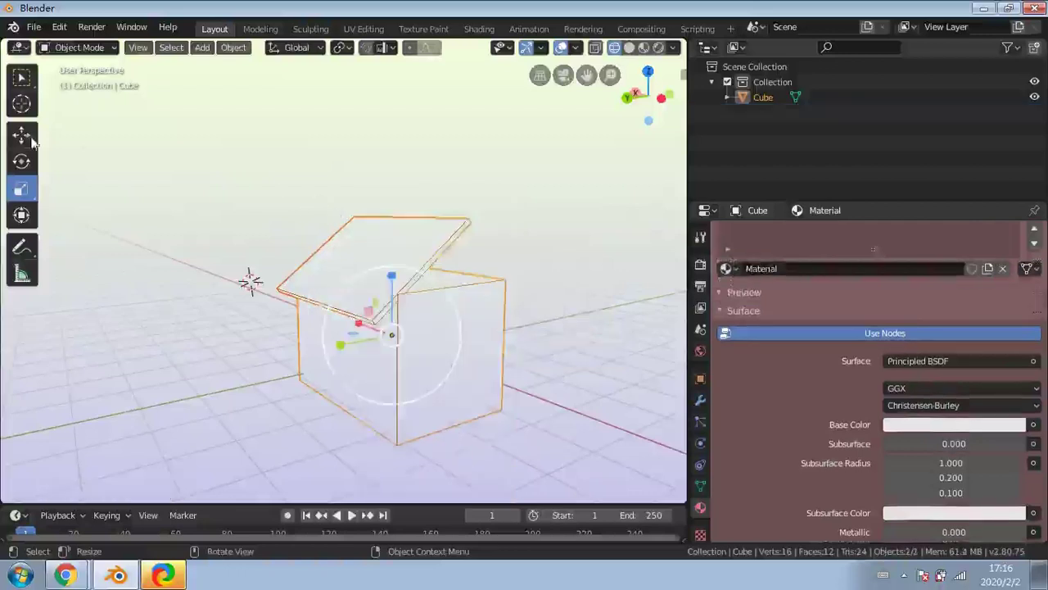
click(21, 78)
click(260, 145)
Select the joined object again and examine from several sides how the slab and cube behave as one mesh
middle_drag(565, 307, 218, 325)
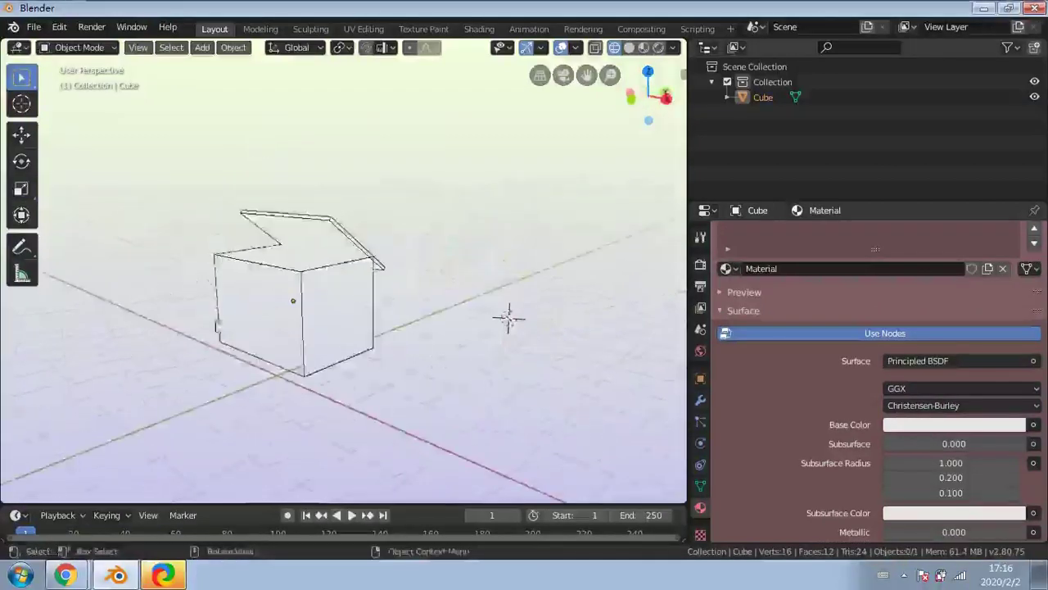
click(298, 299)
middle_drag(435, 297, 117, 314)
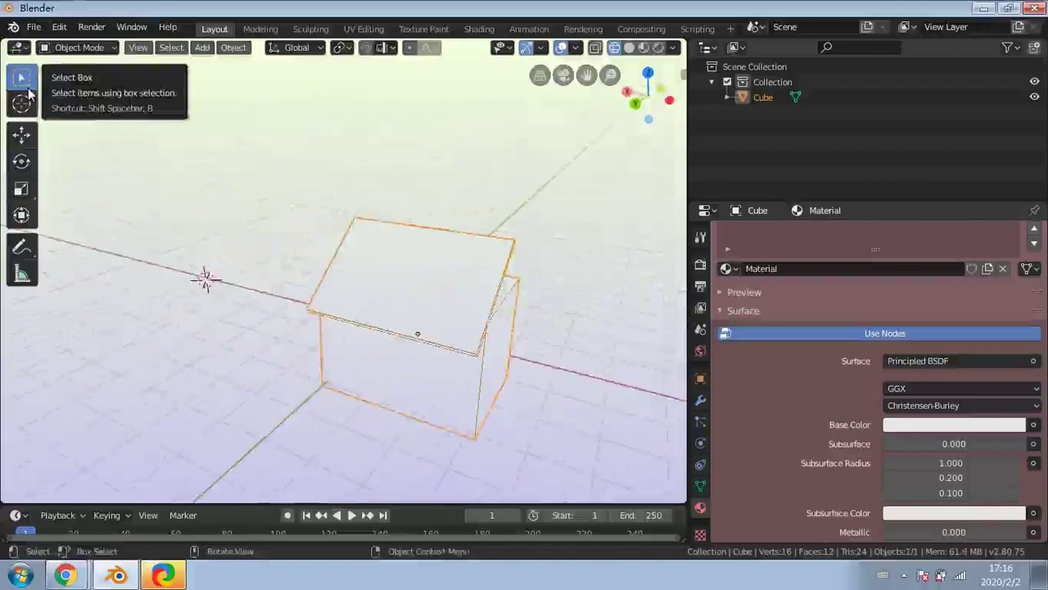
click(552, 249)
middle_drag(552, 250, 473, 288)
click(449, 325)
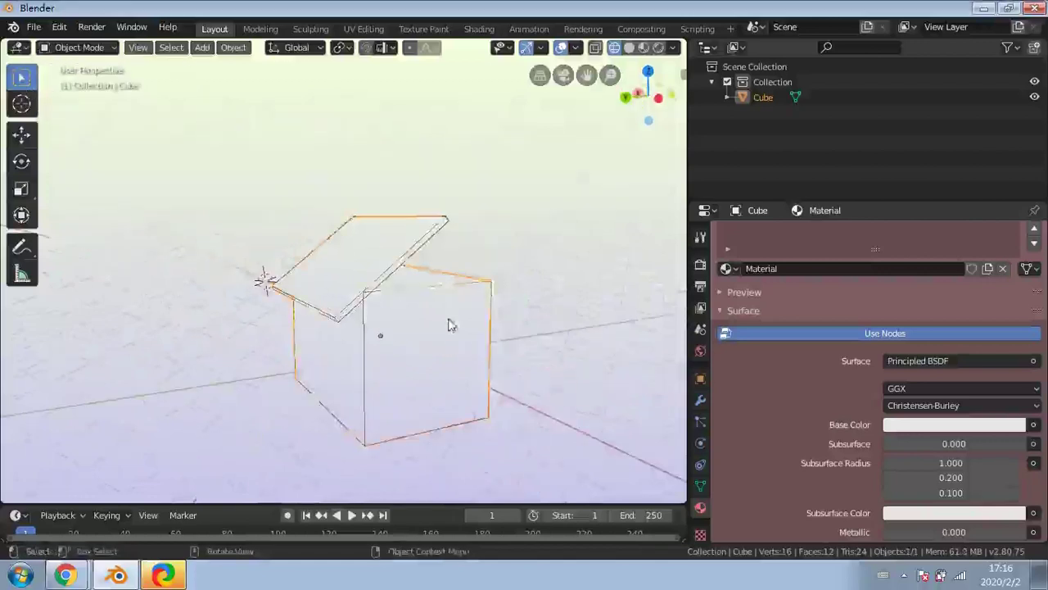
middle_drag(448, 325, 4, 303)
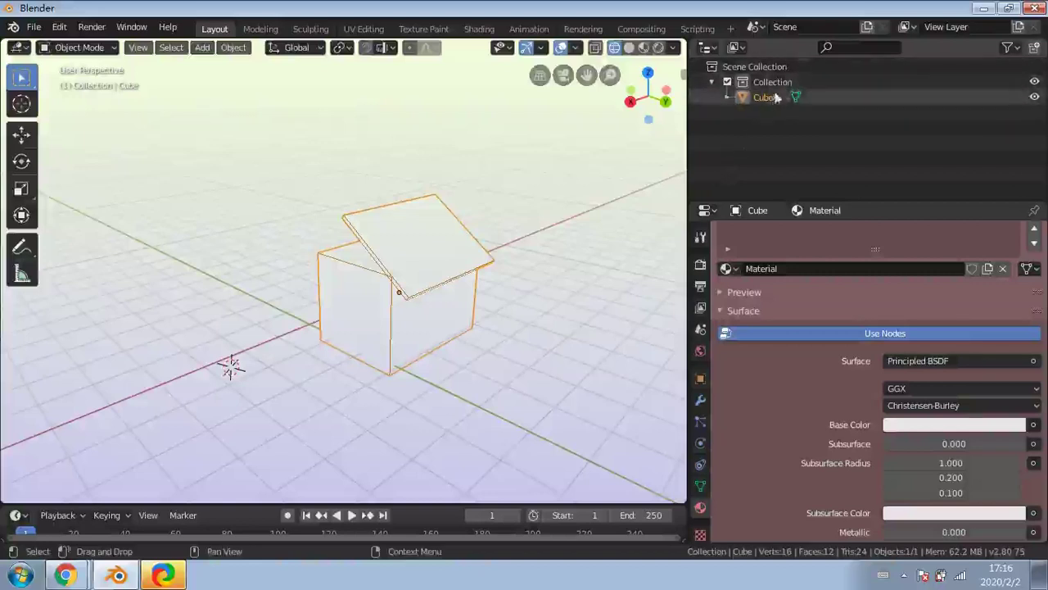
Enter Edit Mode on the joined object through its mesh data under Cube in the outliner, collapse that entry and deselect all vertices
click(729, 98)
click(729, 98)
click(727, 98)
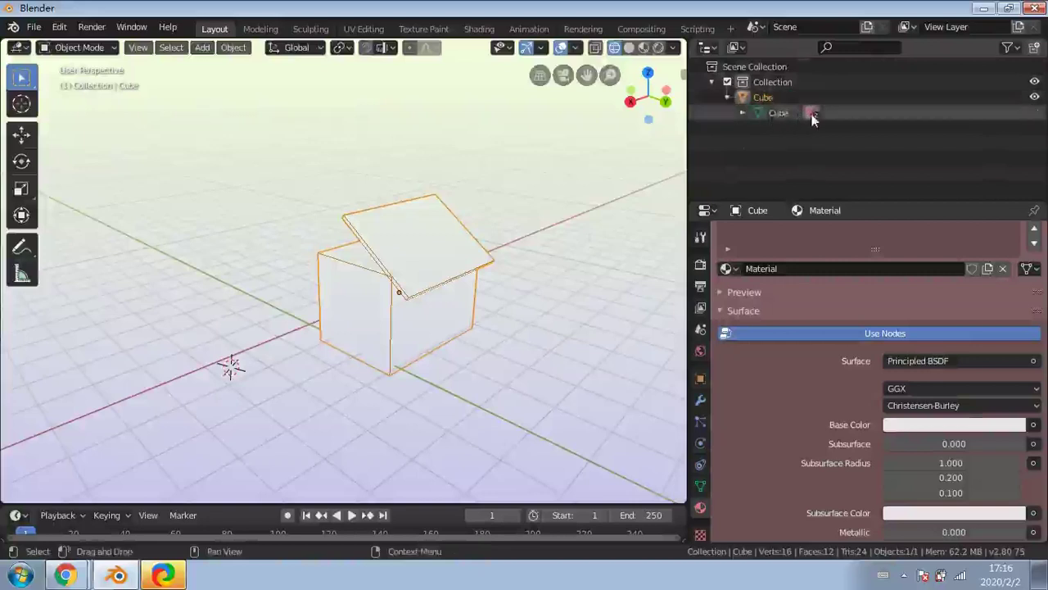
click(812, 113)
click(735, 111)
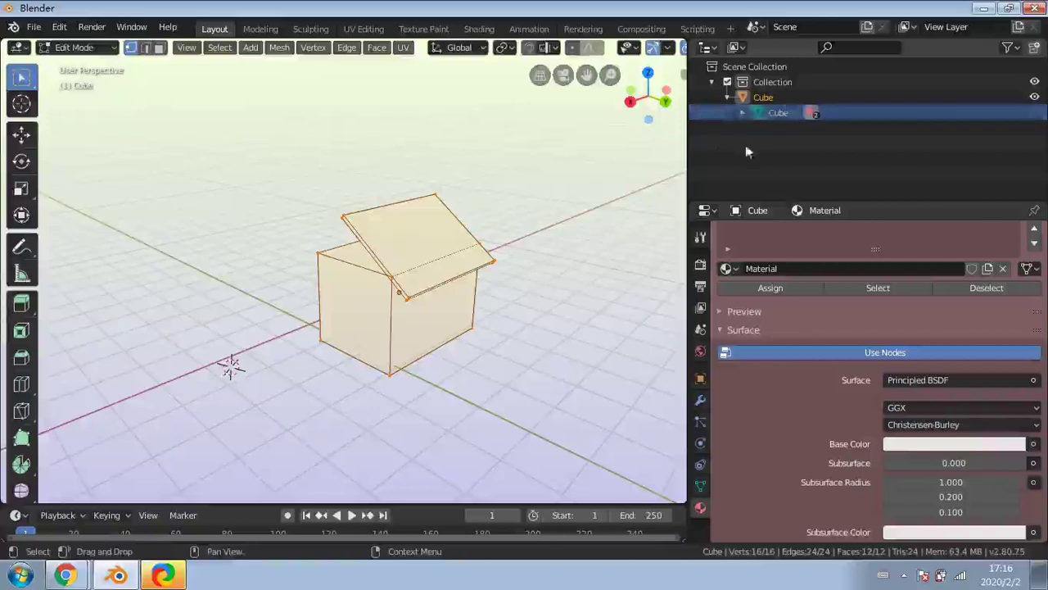
click(728, 98)
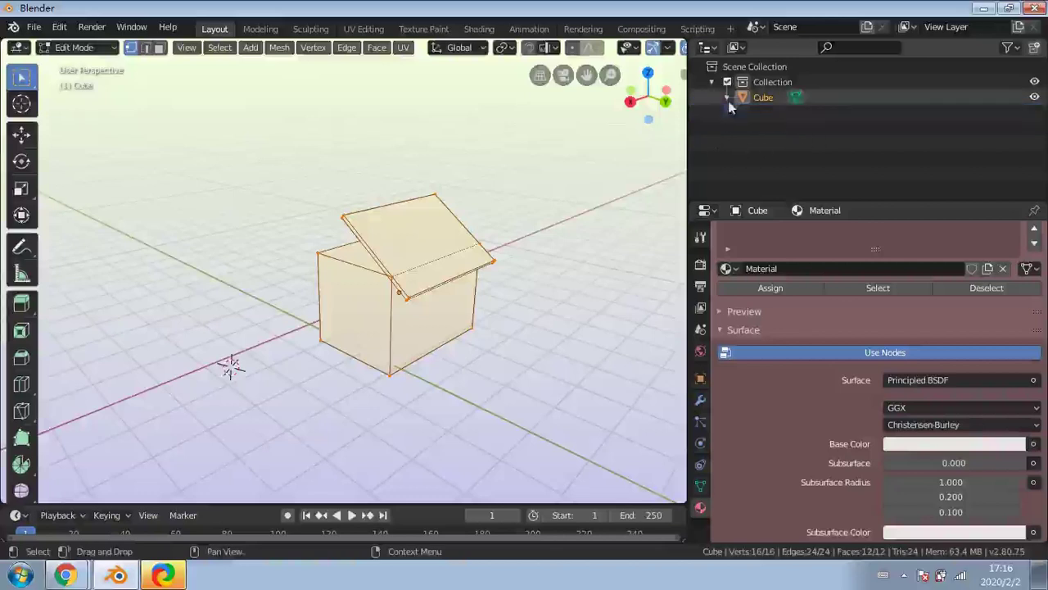
click(534, 139)
middle_drag(409, 297, 226, 319)
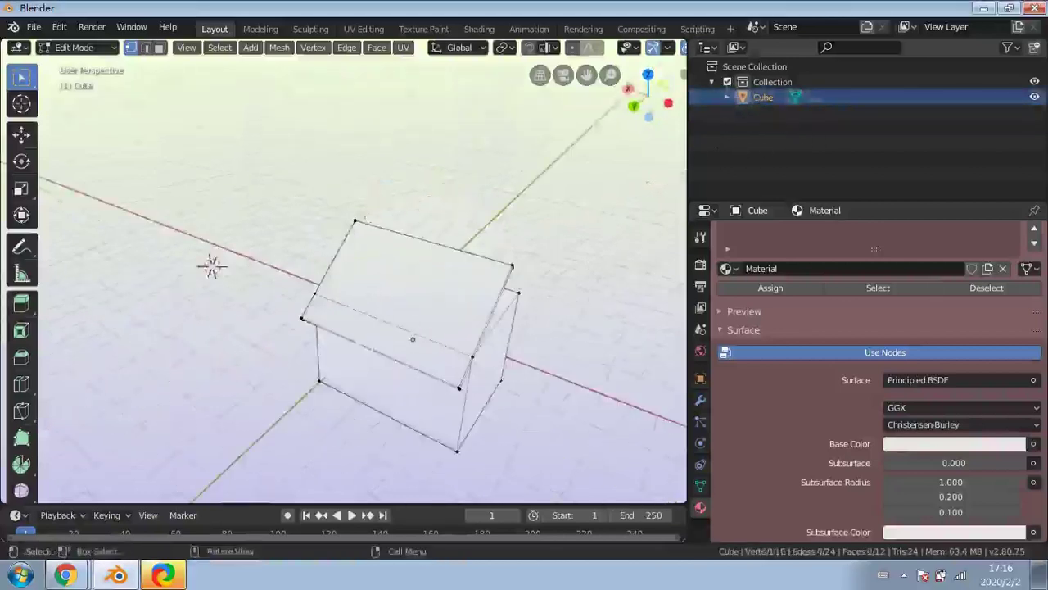
Return the joined slab-and-cube object from Edit Mode to Object Mode
click(799, 84)
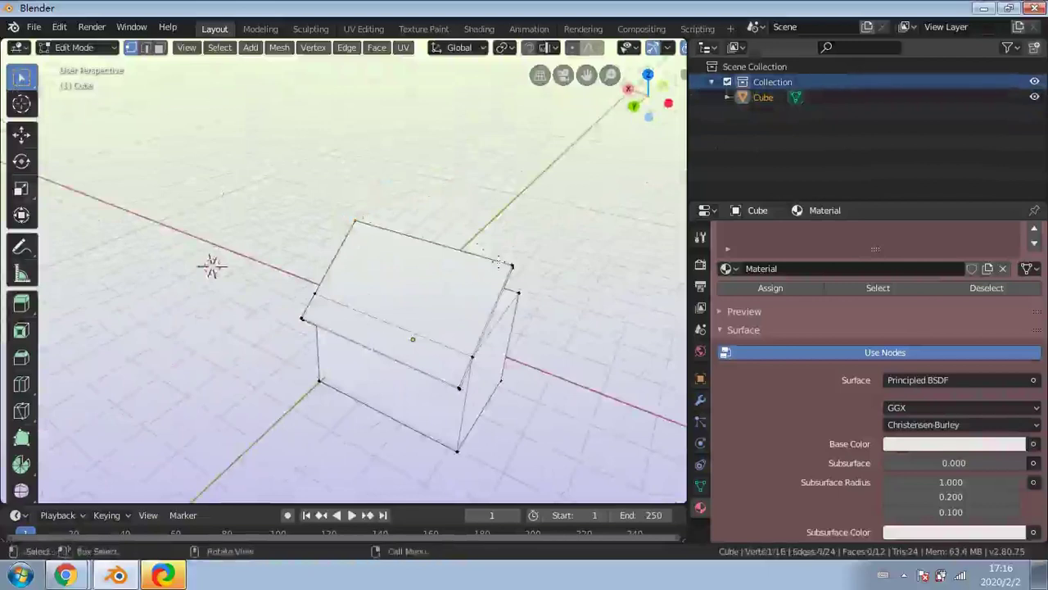
middle_drag(480, 246, 378, 208)
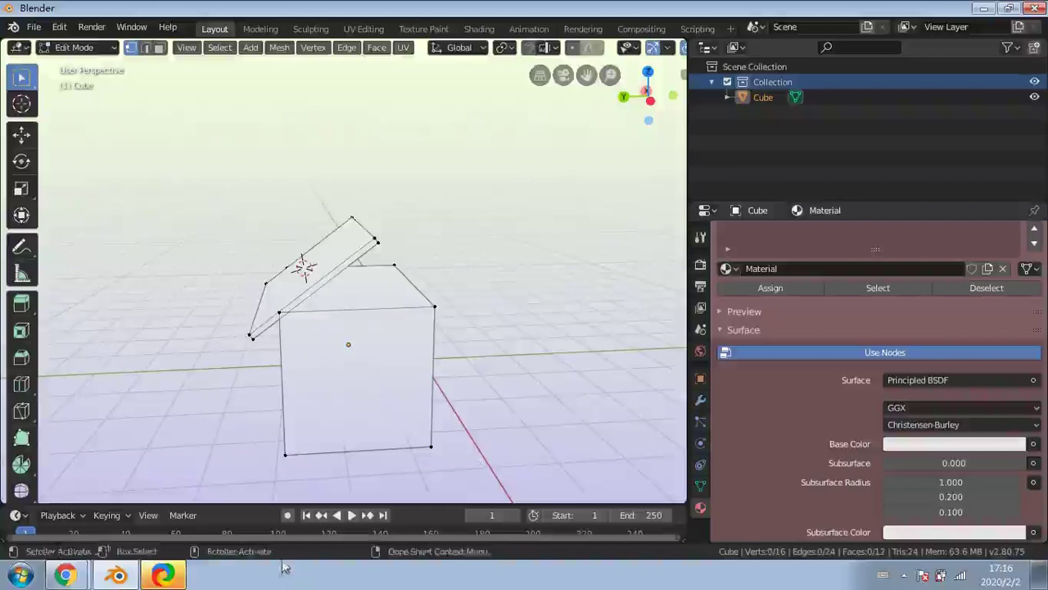
key(a)
key(Tab)
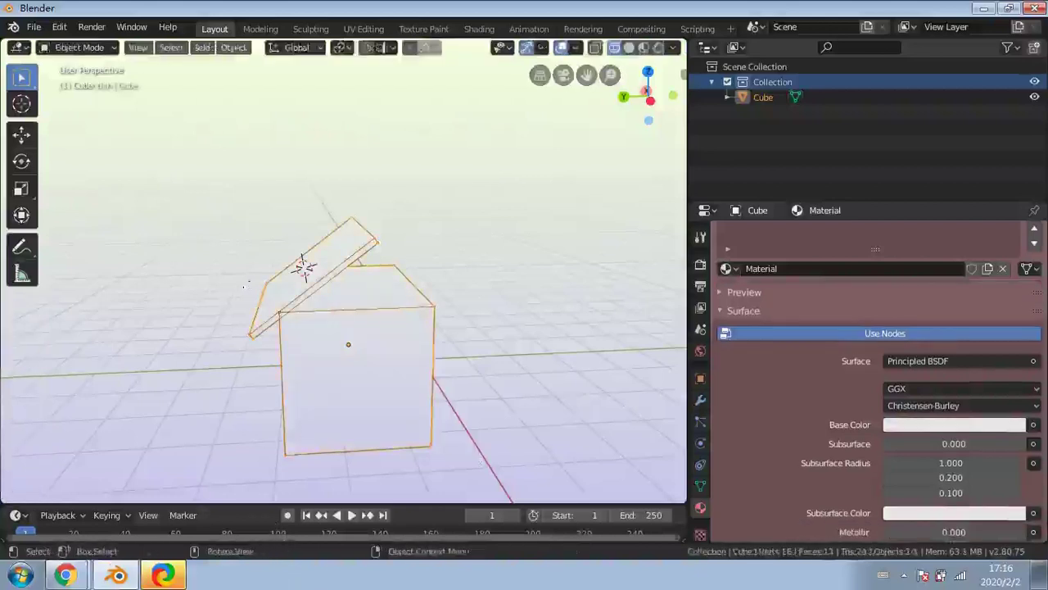
Undo the recent operations back to before the slab and cube were joined
key(ctrl+z)
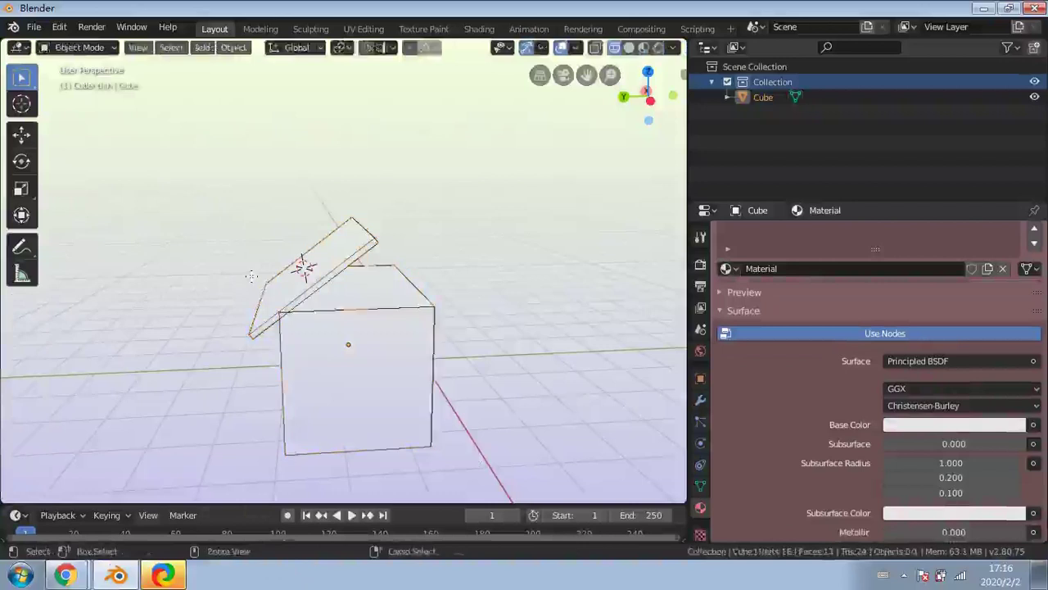
click(354, 257)
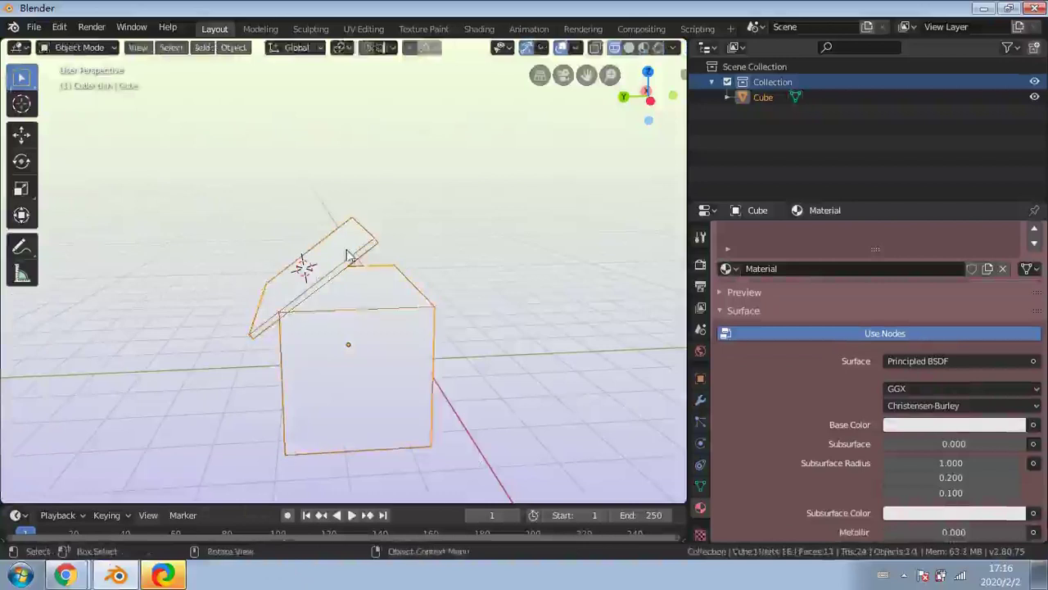
click(285, 233)
click(314, 271)
key(ctrl+z)
key(ctrl+z)
key(ctrl+z)
key(ctrl+z)
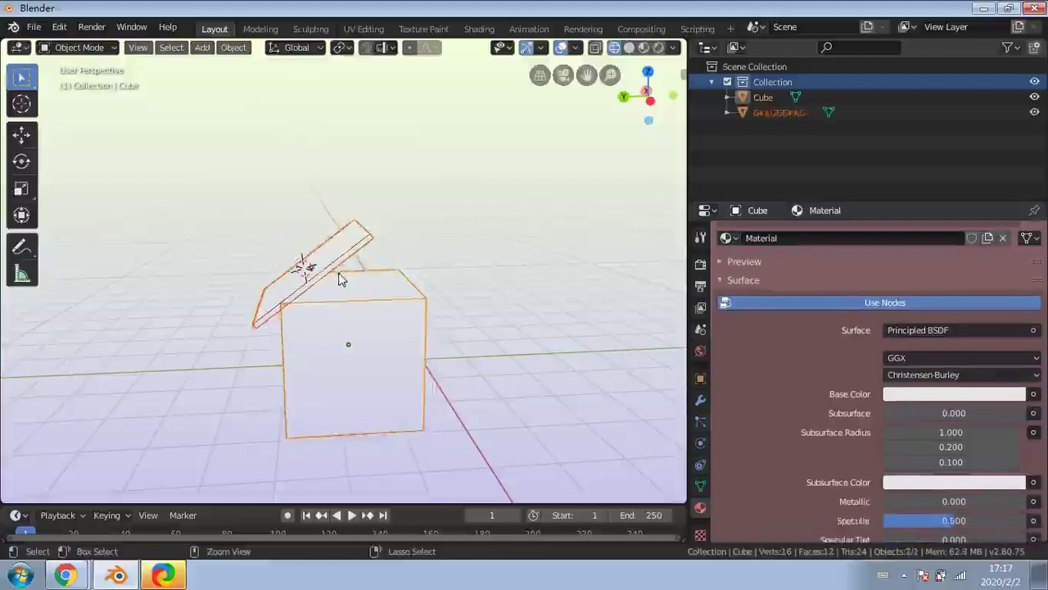
Select the slab, add the cube to the selection and join both into one object
click(331, 272)
click(356, 311)
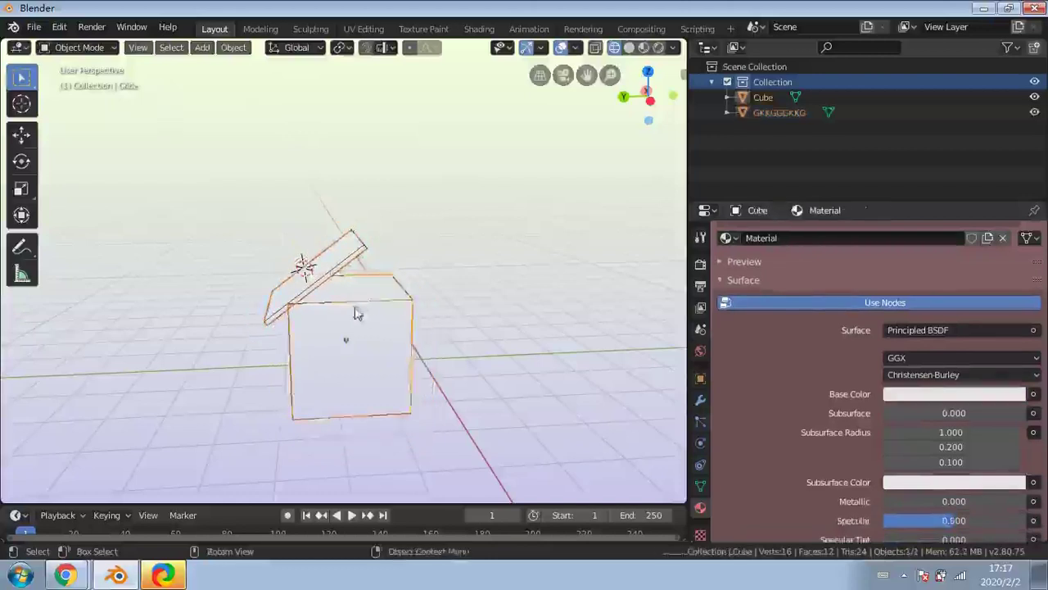
mouse_move(356, 311)
middle_down()
mouse_move(524, 322)
mouse_move(361, 296)
middle_up()
click(365, 239)
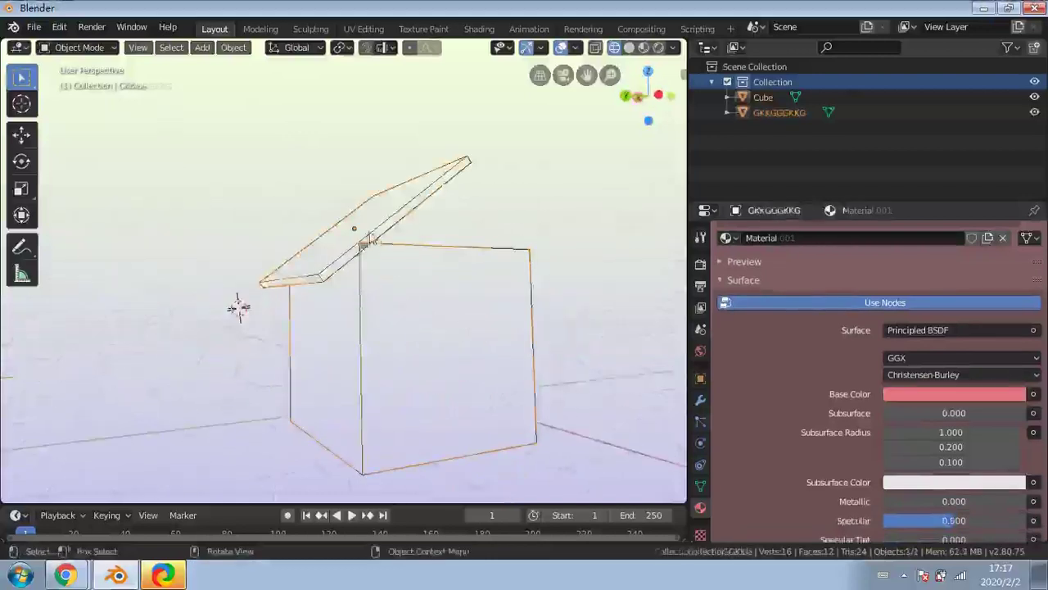
middle_drag(365, 239, 398, 246)
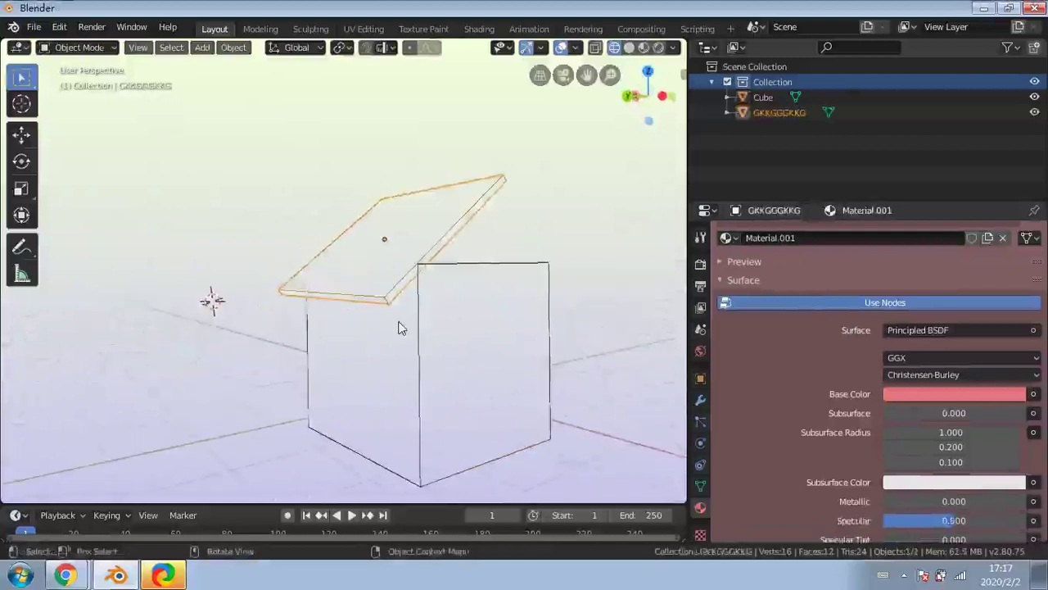
shift+click(481, 349)
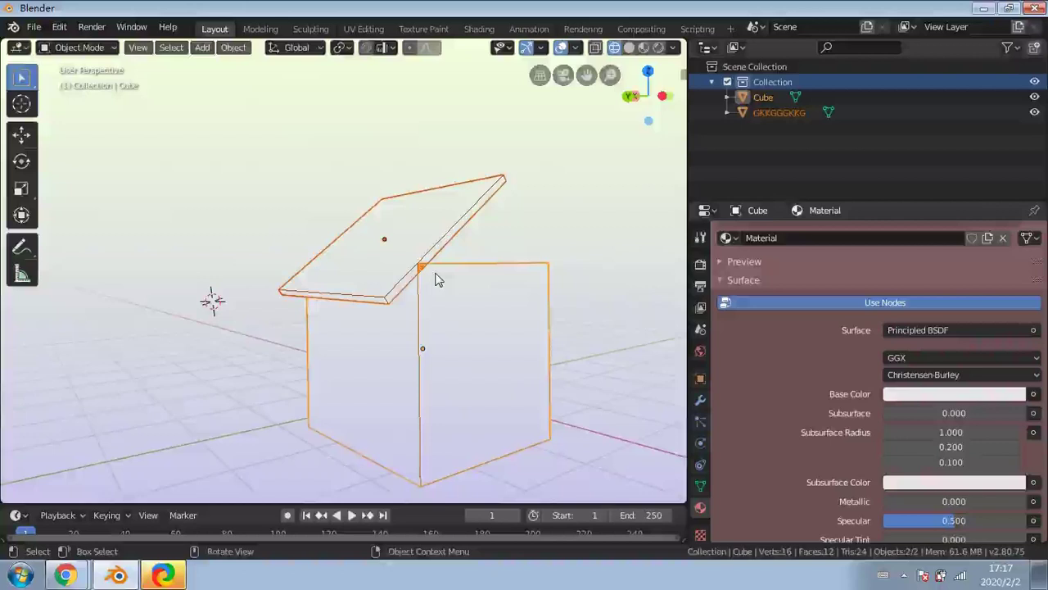
key(ctrl+j)
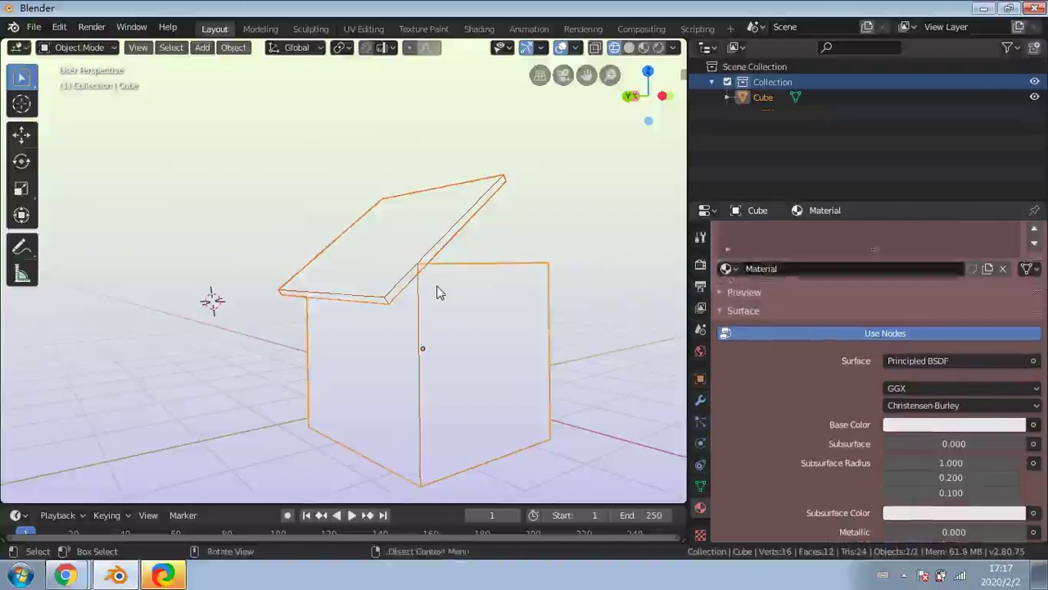
middle_drag(438, 292, 393, 294)
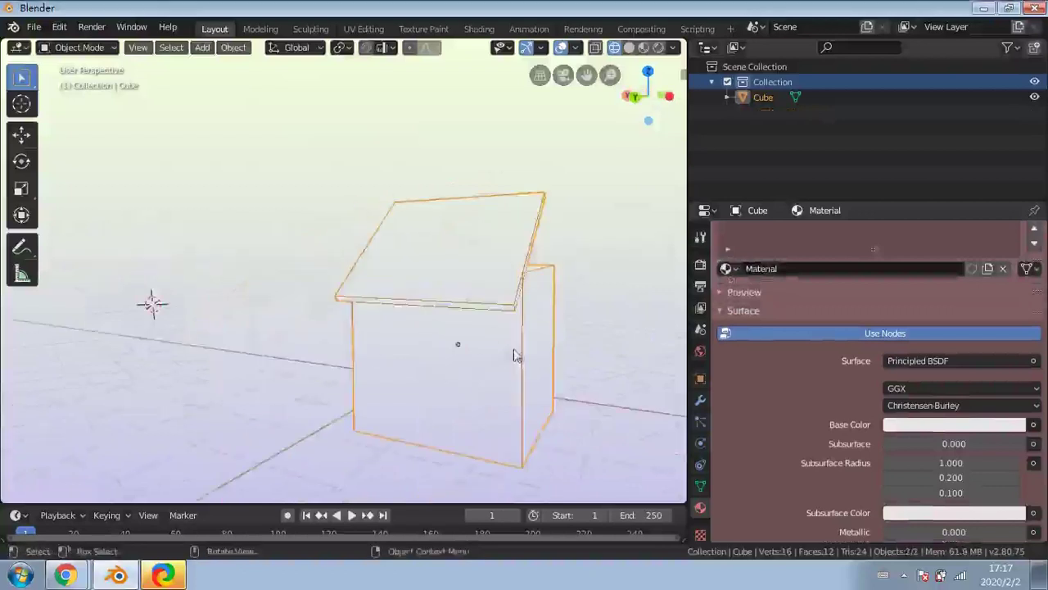
Move the joined object freehand along the Y axis with the Move tool and check it from several sides
click(21, 134)
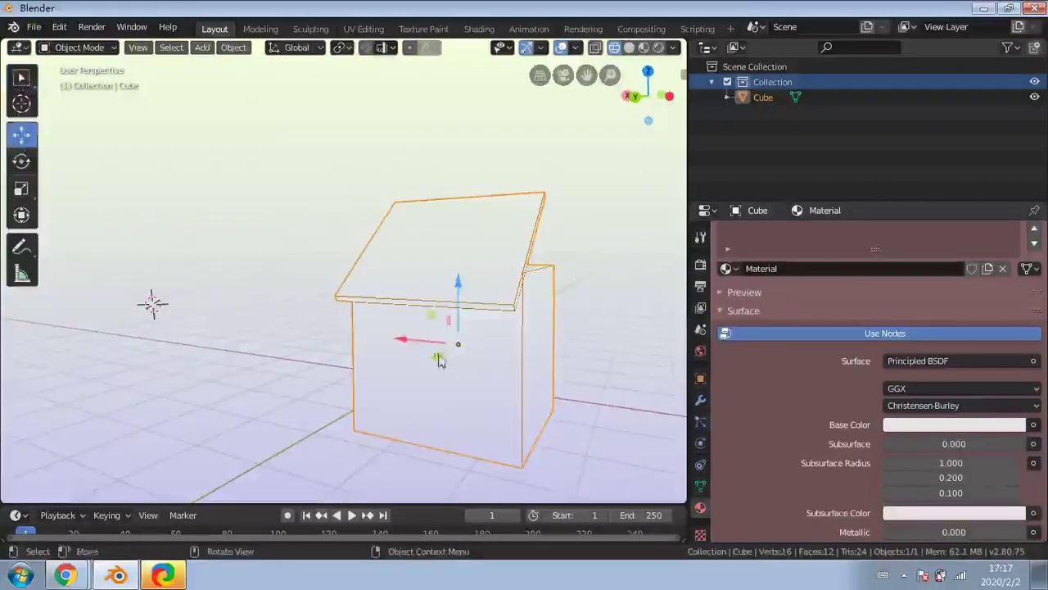
drag(439, 360, 514, 328)
middle_drag(515, 327, 312, 352)
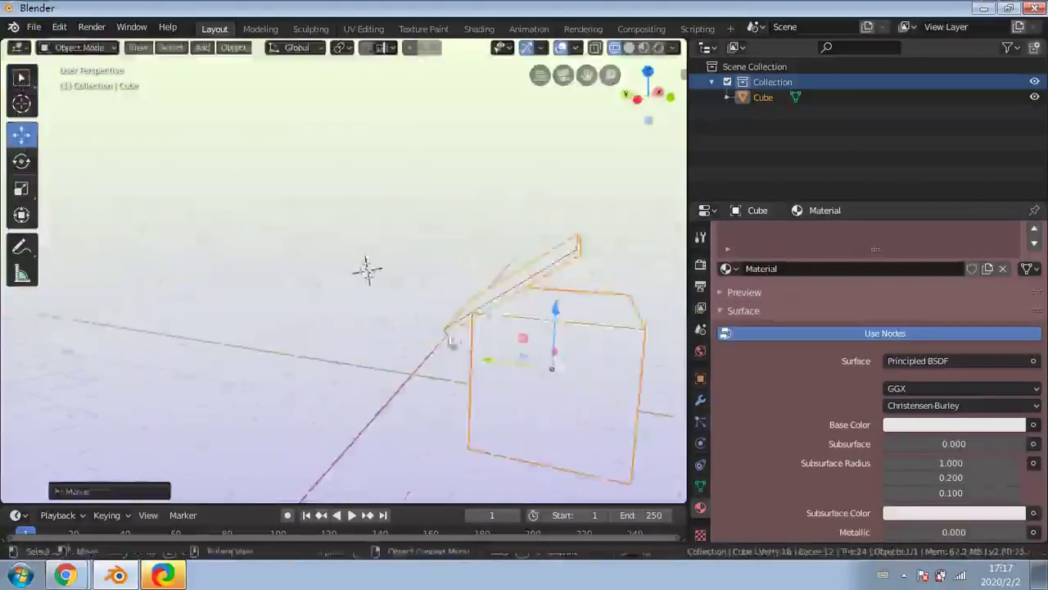
middle_drag(450, 340, 45, 329)
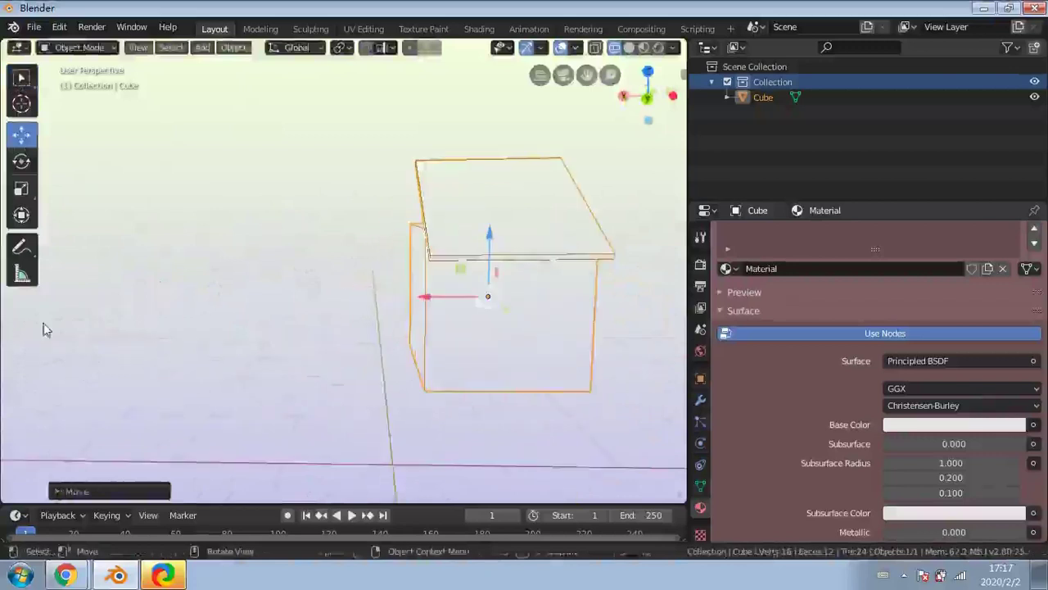
shift+middle_drag(314, 295, 104, 436)
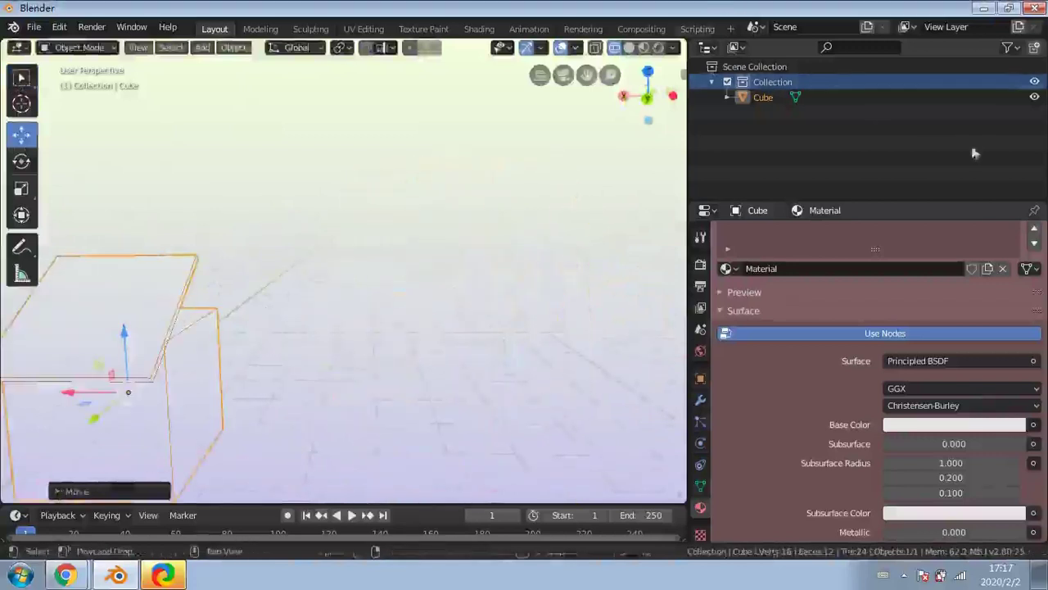
shift+middle_drag(320, 278, 79, 214)
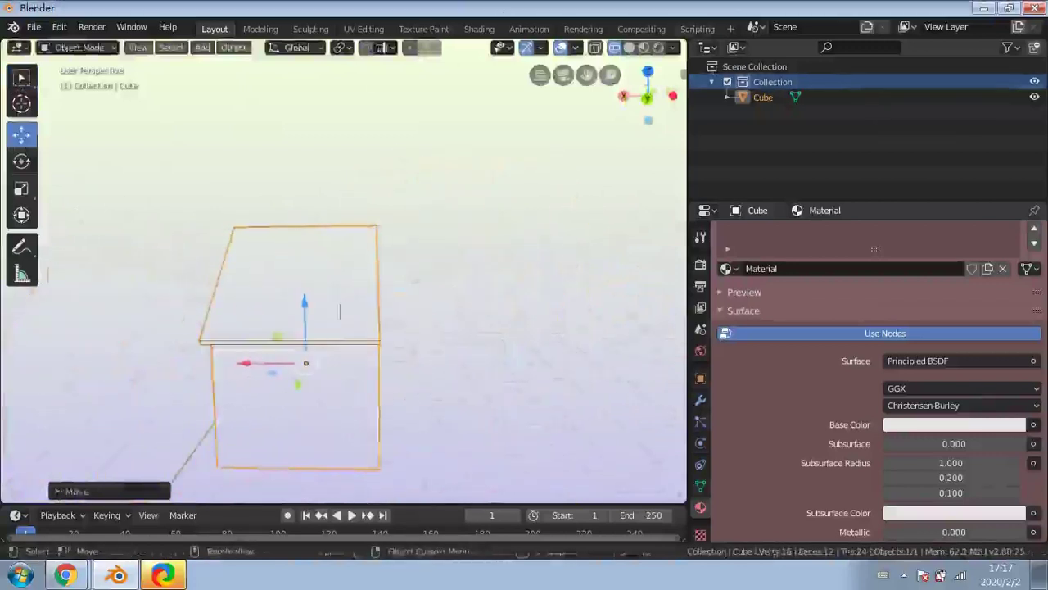
middle_drag(409, 311, 2, 314)
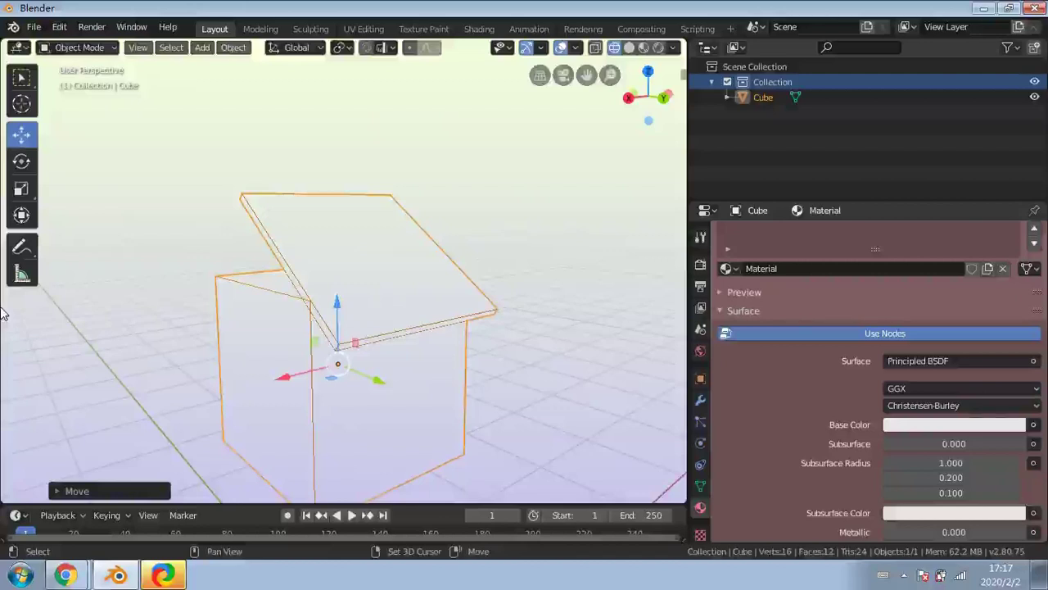
Try grabbing the joined object and moving it freehand out of view, and undo that move
key(g)
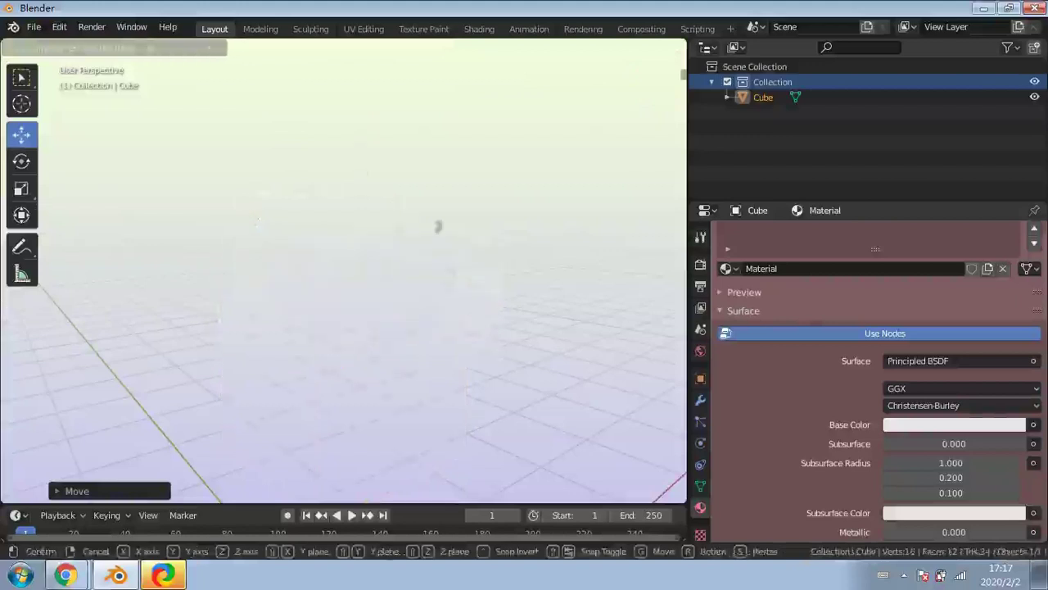
click(388, 270)
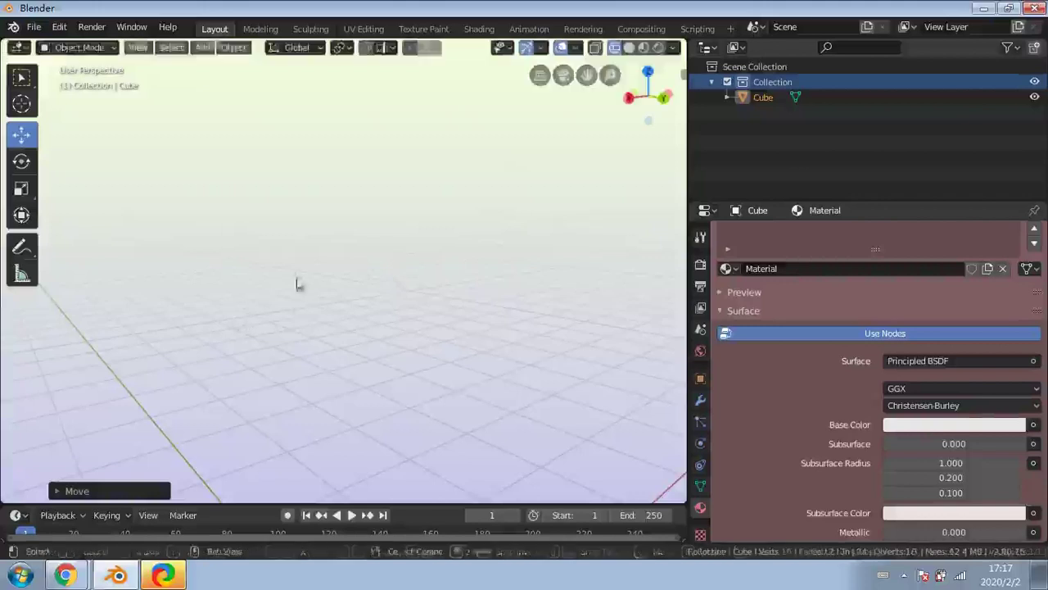
key(ctrl+z)
Examine the joined object from different distances and angles
scroll(337, 330, down, 3)
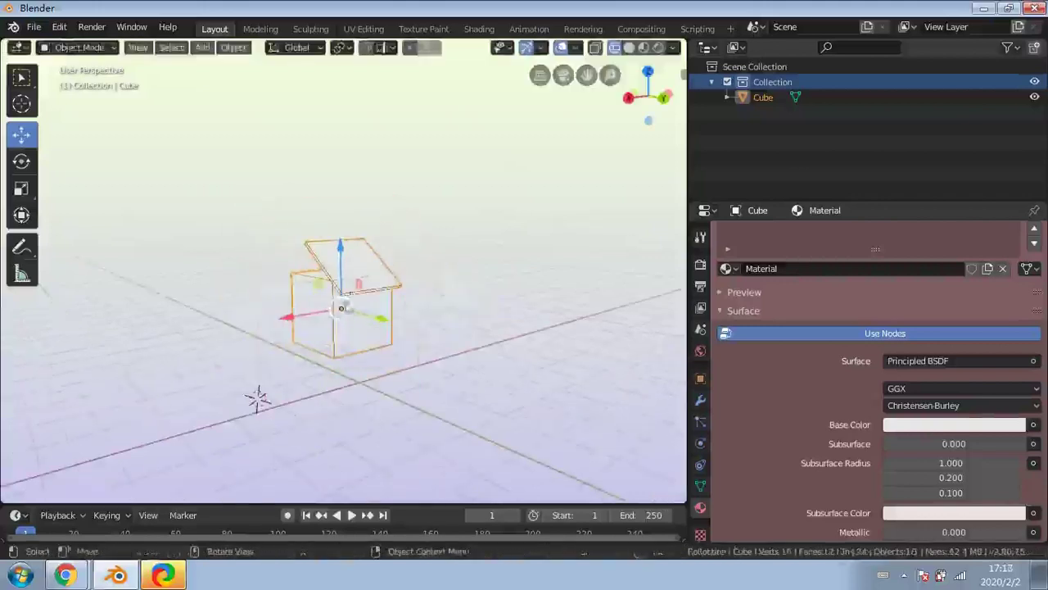
scroll(405, 254, up, 3)
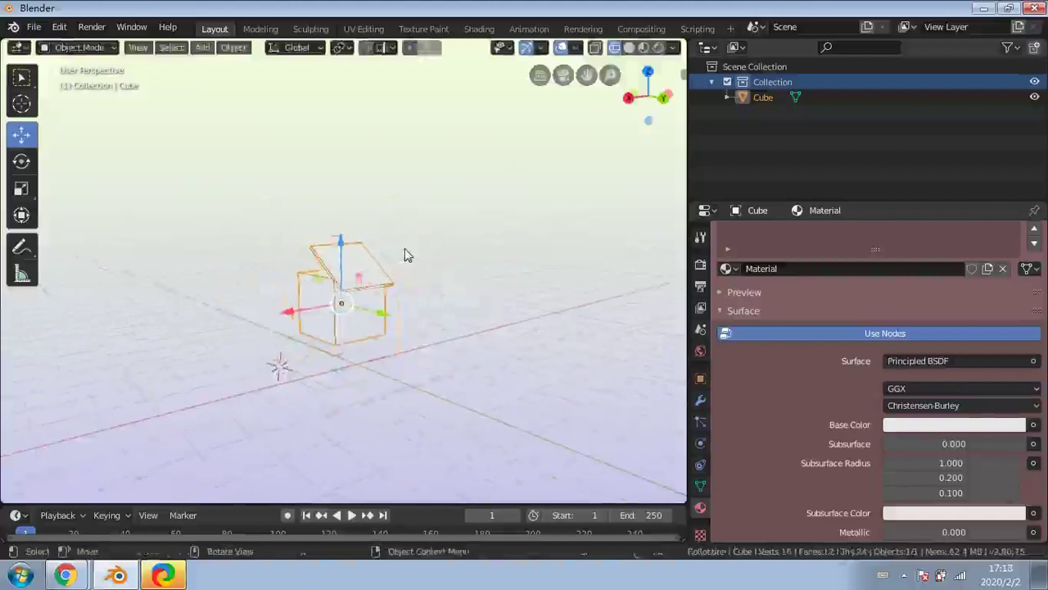
scroll(405, 249, down, 1)
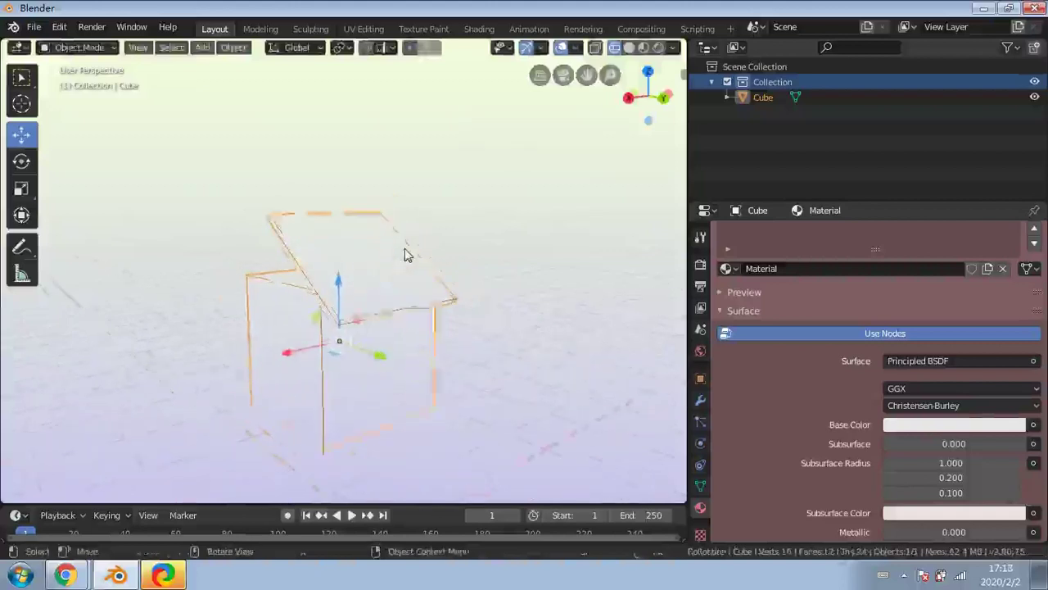
scroll(417, 257, up, 4)
scroll(417, 263, down, 3)
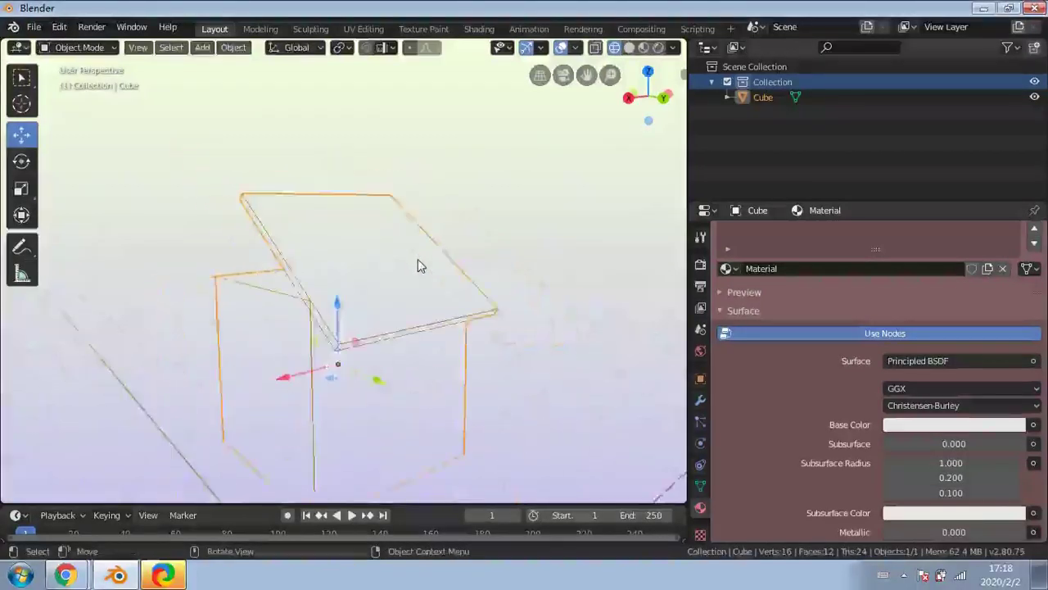
scroll(427, 283, down, 2)
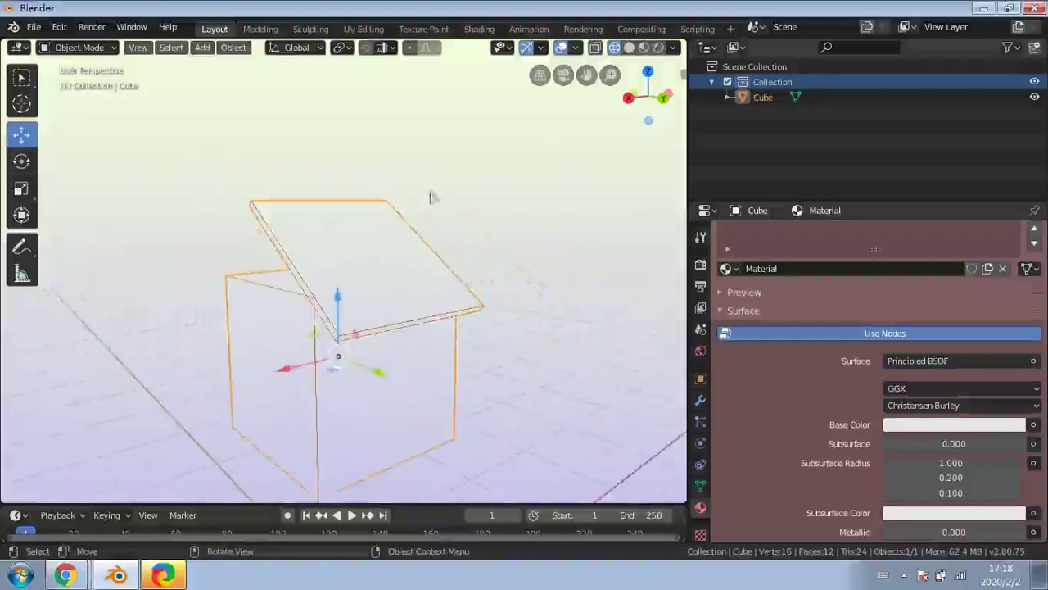
middle_drag(381, 254, 363, 275)
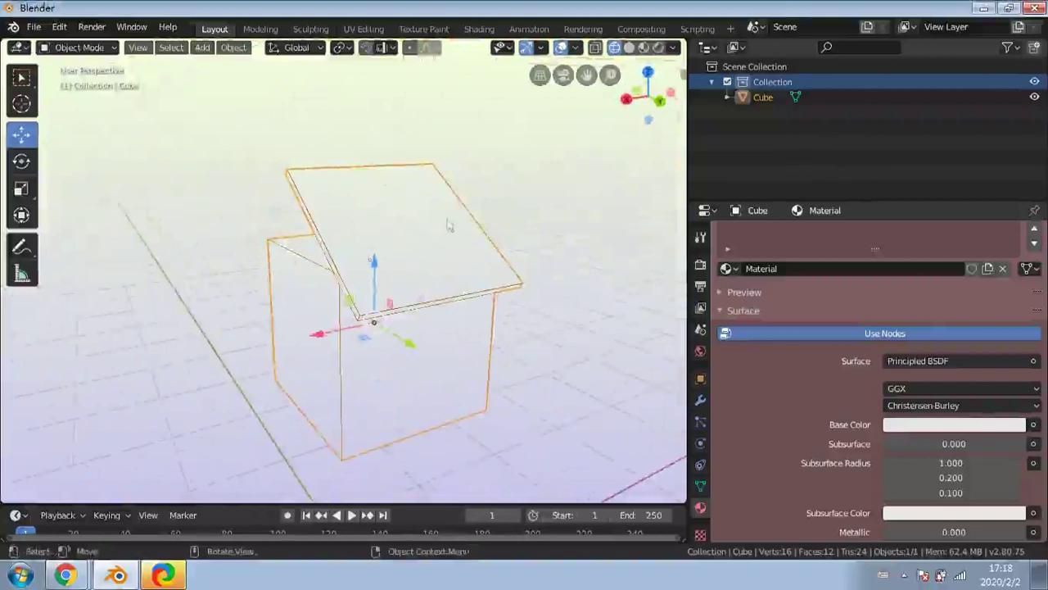
mouse_move(351, 253)
middle_down()
mouse_move(363, 238)
mouse_move(368, 245)
mouse_move(342, 253)
middle_up()
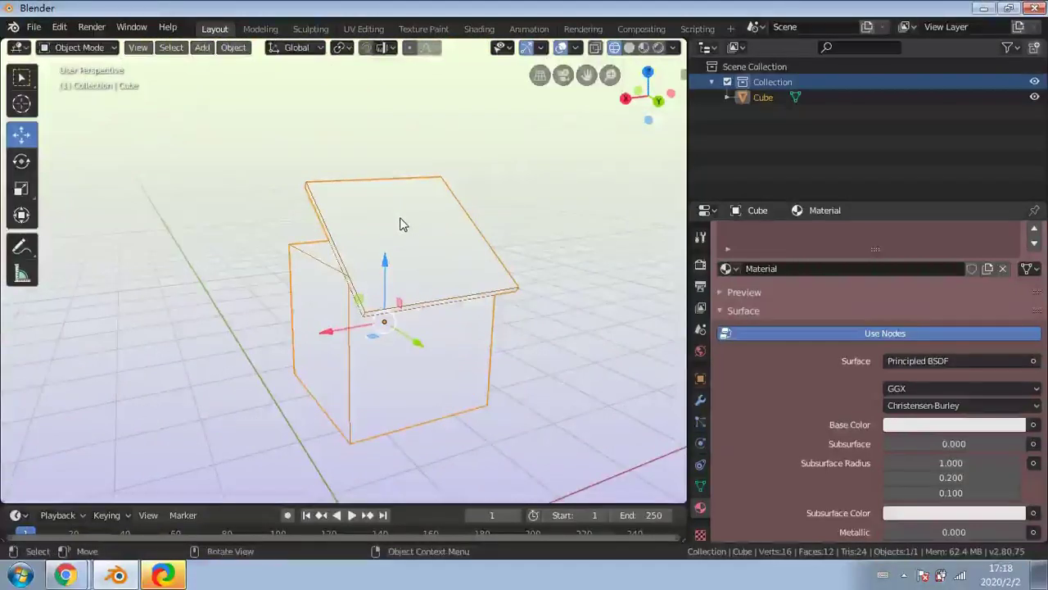
right_click(400, 218)
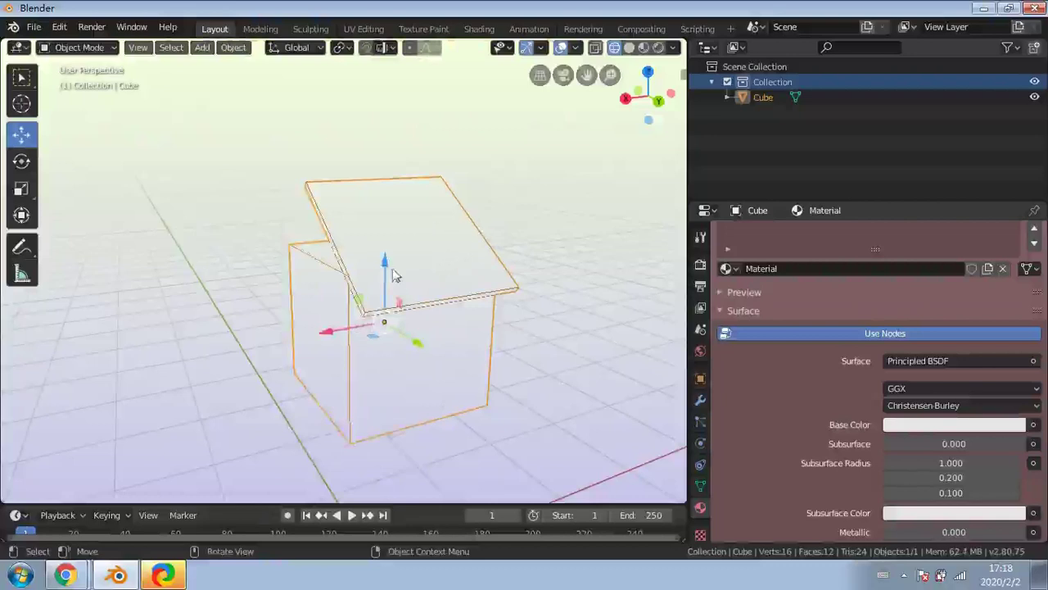
Try moving the joined object freehand with Grab, undo the move and try a second grab
key(g)
click(436, 206)
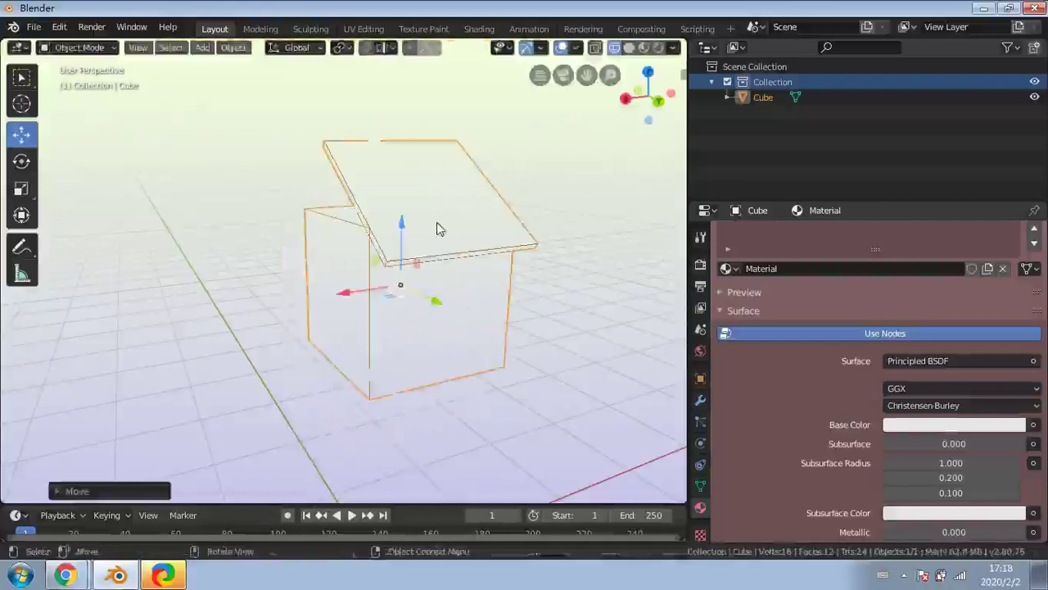
key(ctrl+z)
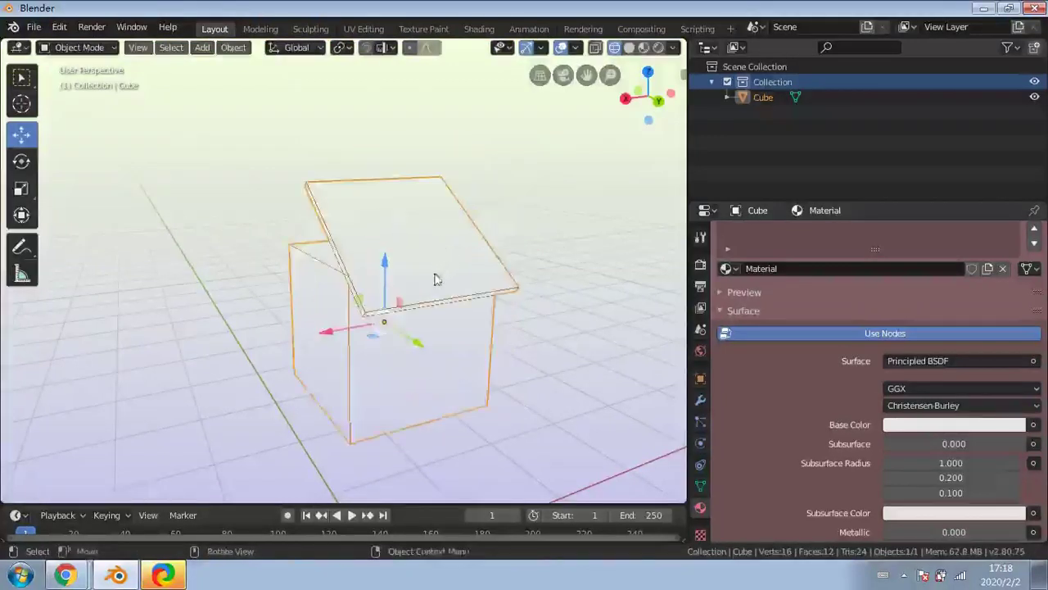
key(g)
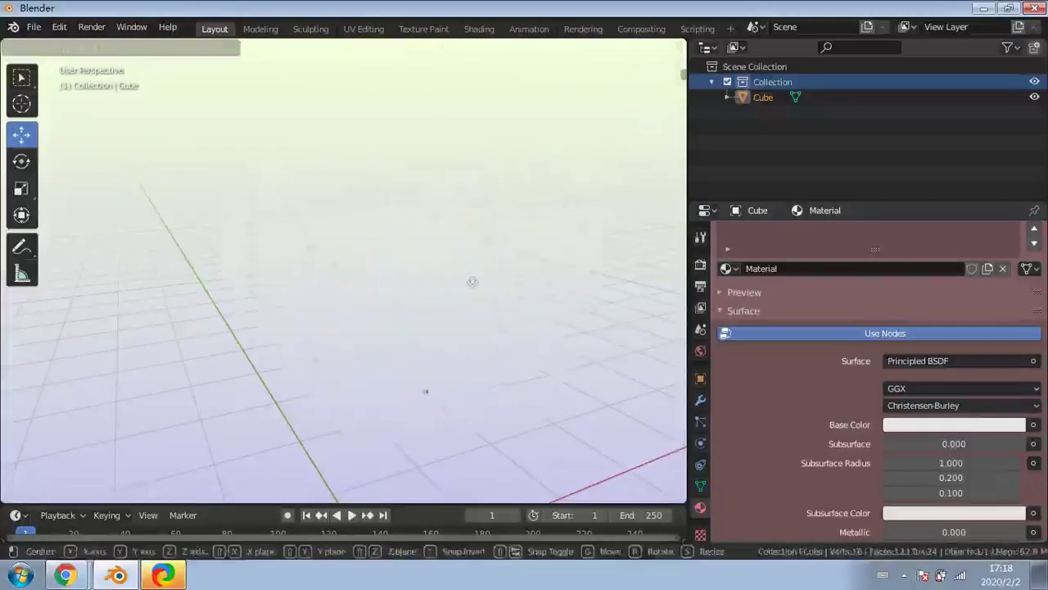
key(Escape)
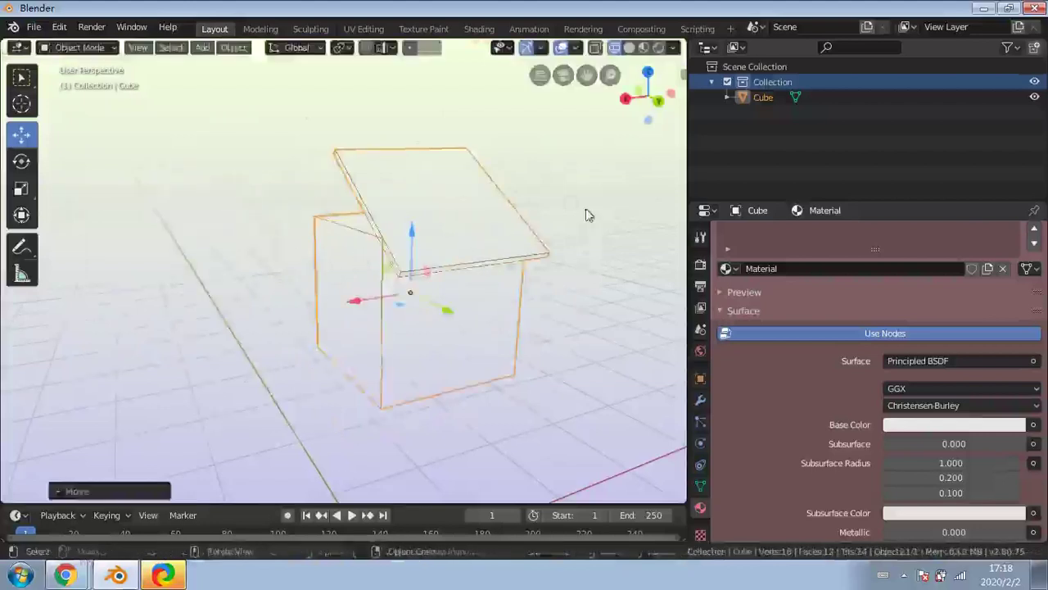
Deselect and reselect the joined object, move it freehand with the Move tool and undo that move
click(530, 144)
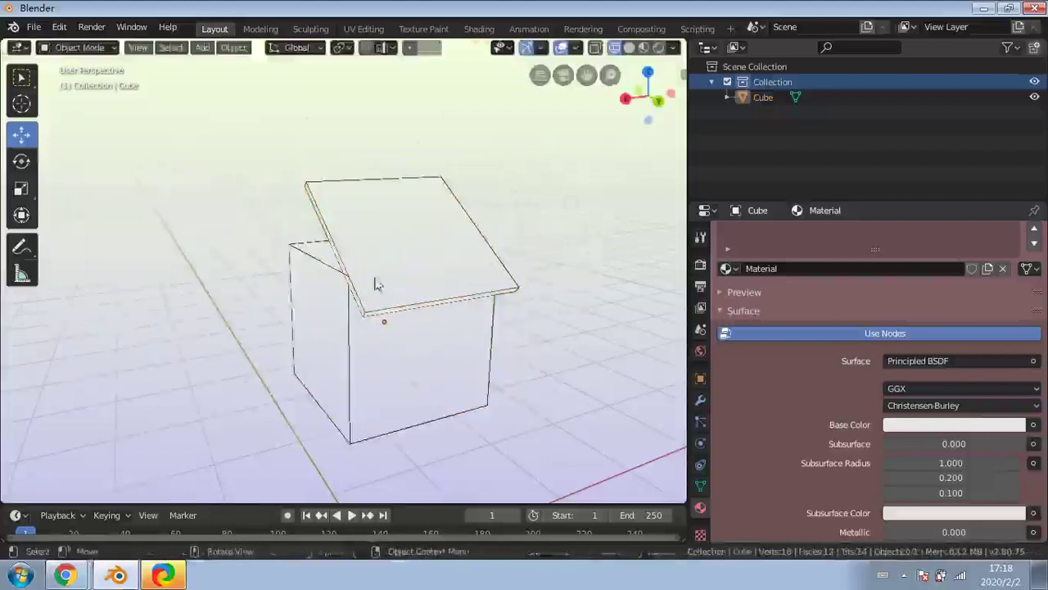
click(374, 279)
drag(388, 272, 284, 210)
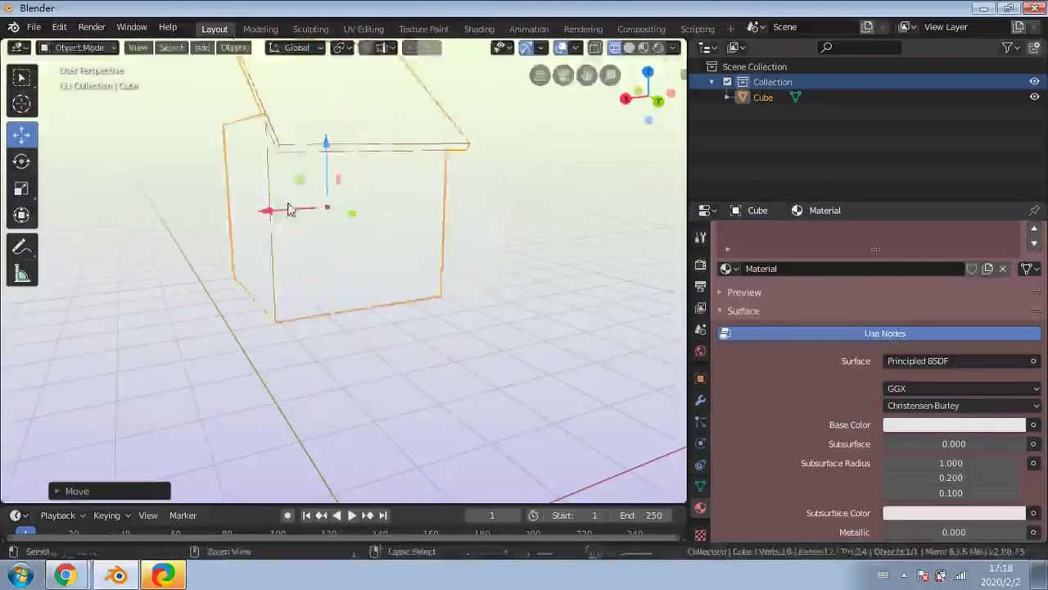
key(ctrl+z)
key(ctrl+z)
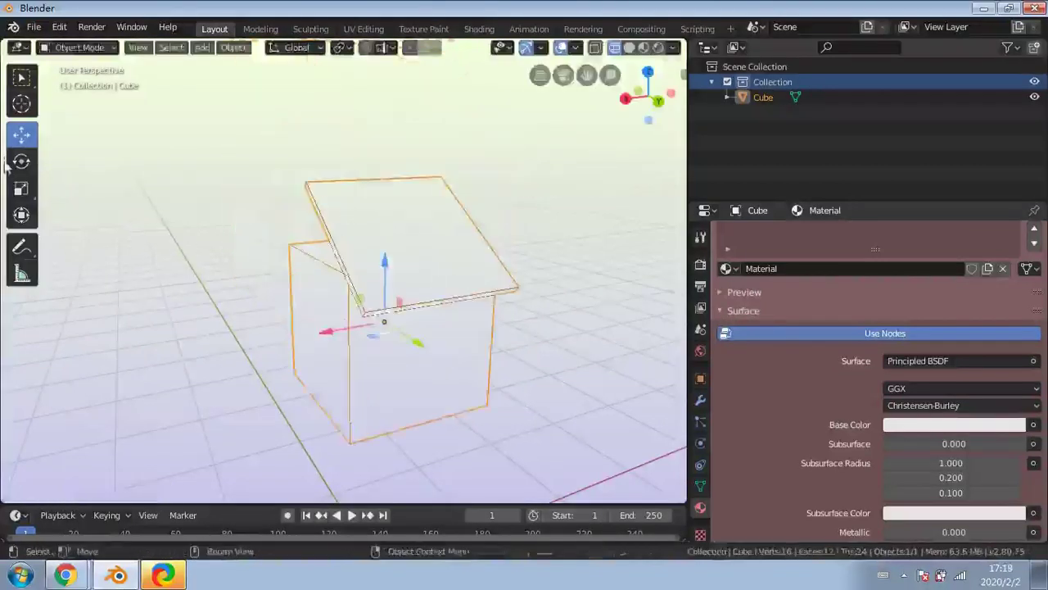
Deselect the joined object and switch through the Rotate and Scale tools, finishing with the Move tool active
key(alt+a)
click(21, 161)
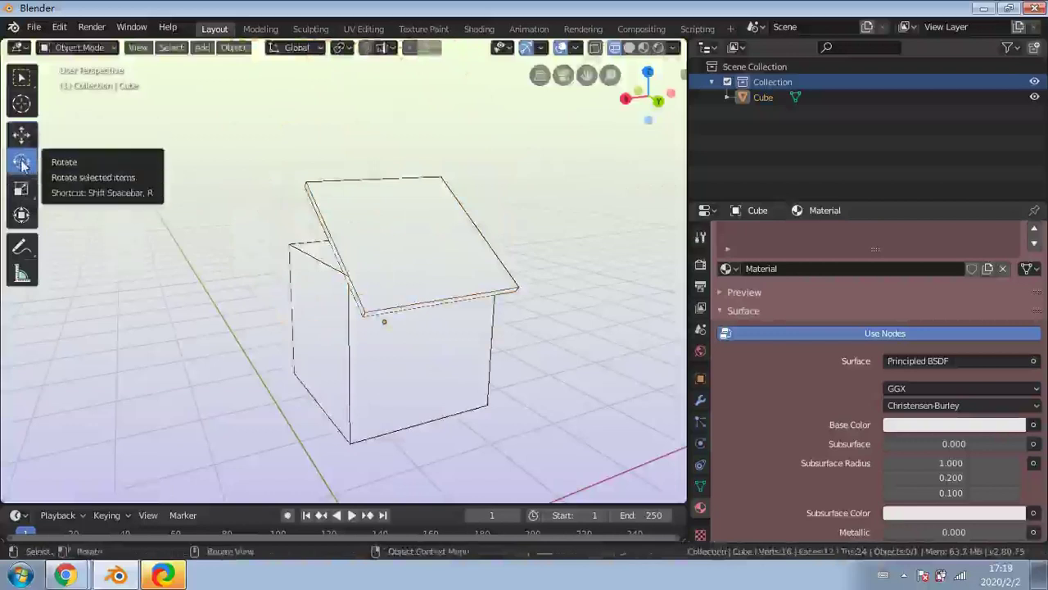
click(21, 188)
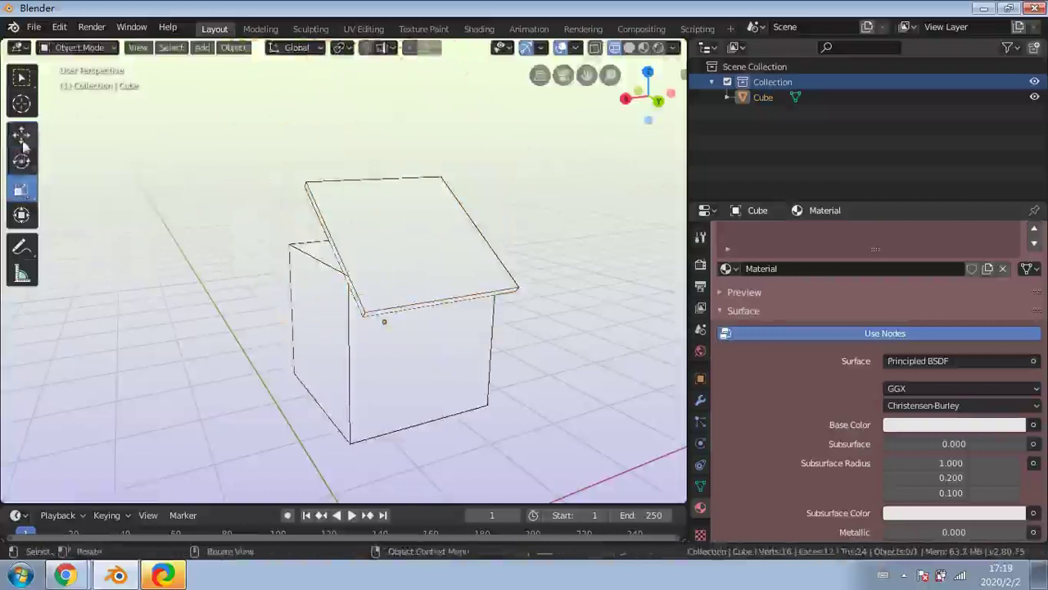
click(22, 135)
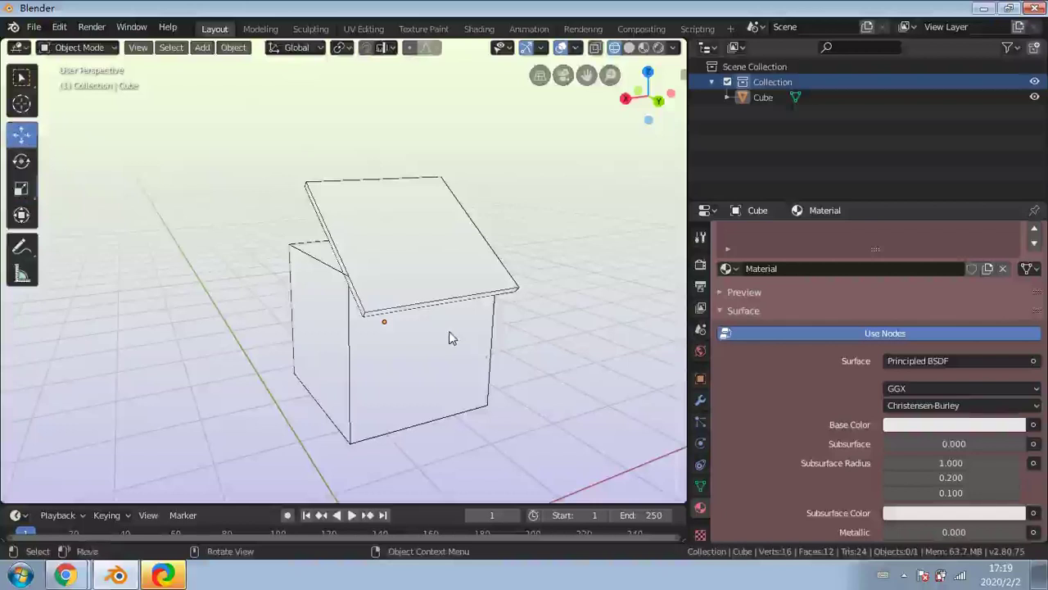
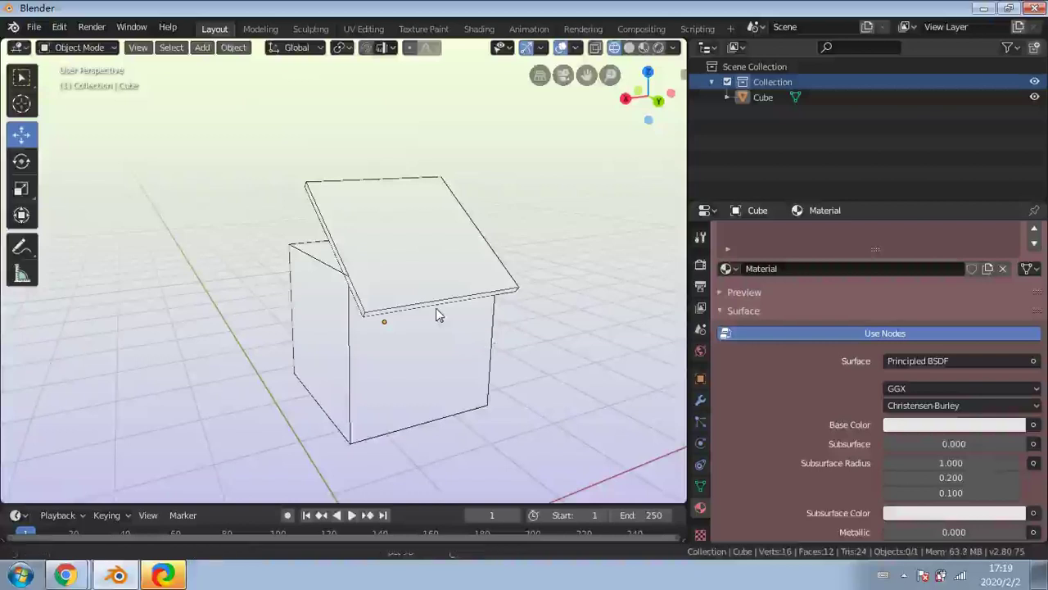
Look through the available object operations, including the parenting options, the object types that can be added and the pivot point choices
mouse_move(436, 308)
shift+middle_down()
mouse_move(542, 305)
mouse_move(351, 300)
mouse_move(434, 369)
mouse_move(227, 280)
mouse_move(382, 313)
mouse_move(182, 384)
mouse_move(369, 294)
mouse_move(328, 225)
mouse_move(253, 322)
mouse_move(295, 313)
shift+middle_up()
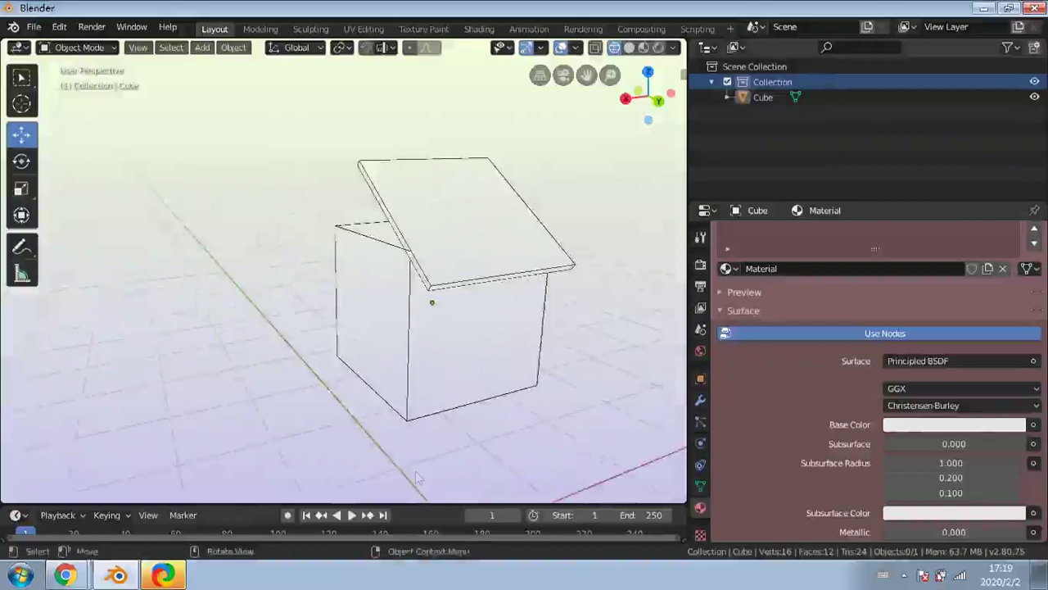
middle_drag(426, 341, 473, 298)
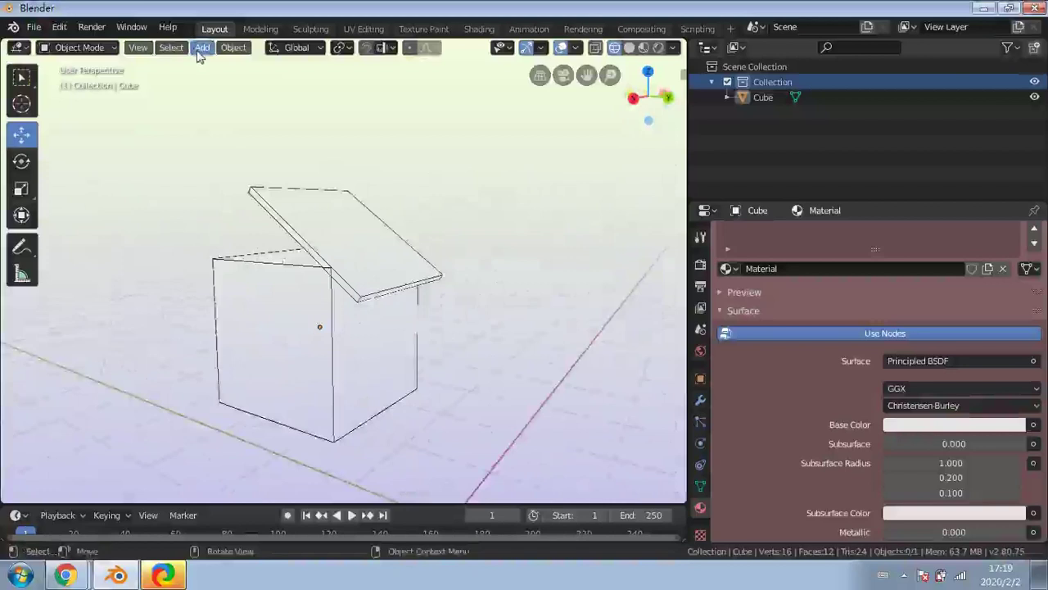
click(146, 50)
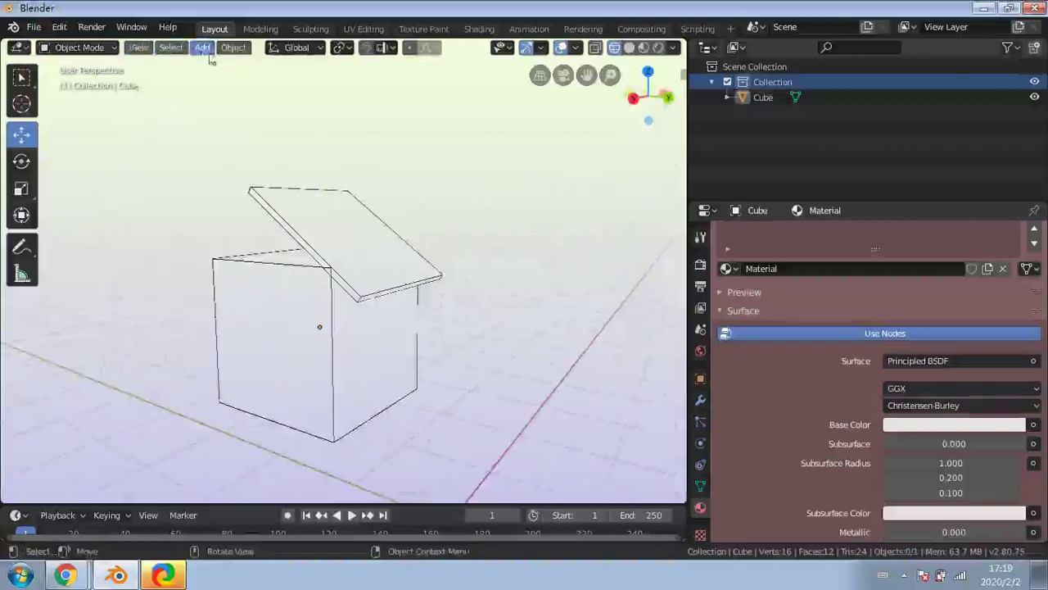
mouse_move(226, 51)
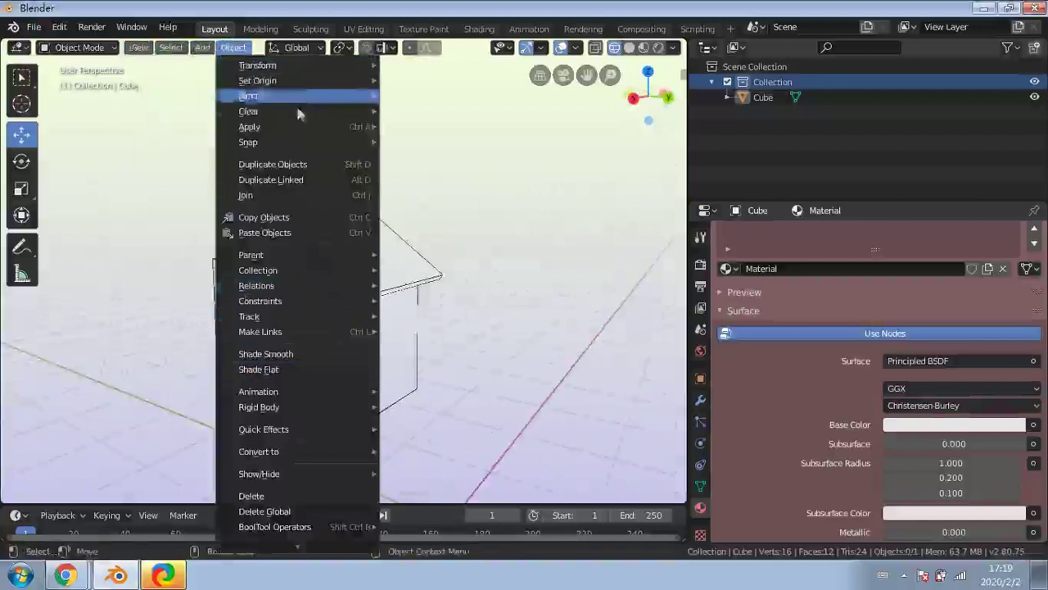
mouse_move(344, 259)
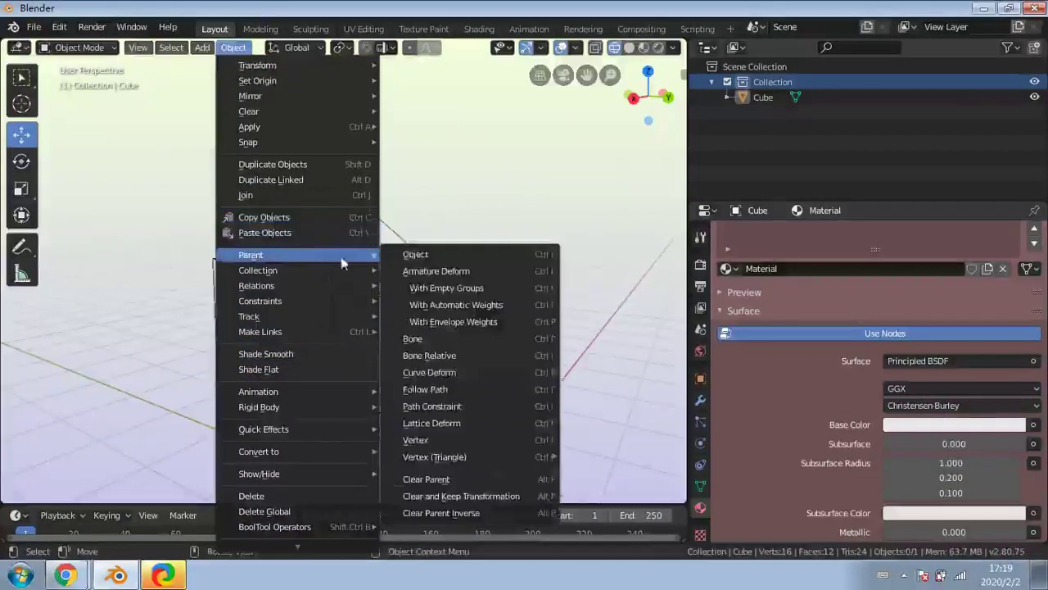
click(204, 46)
click(204, 47)
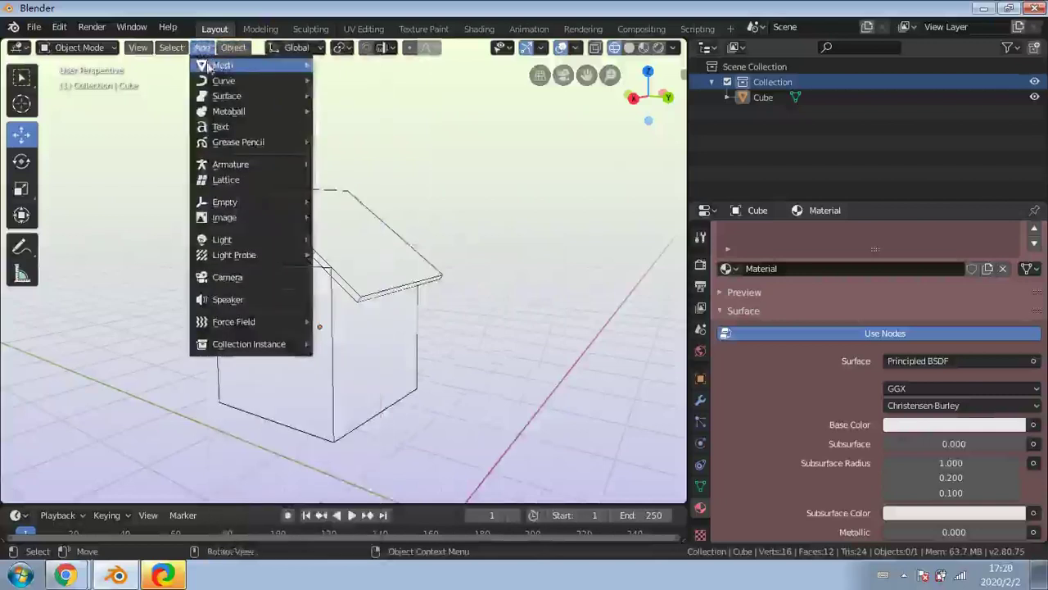
mouse_move(209, 66)
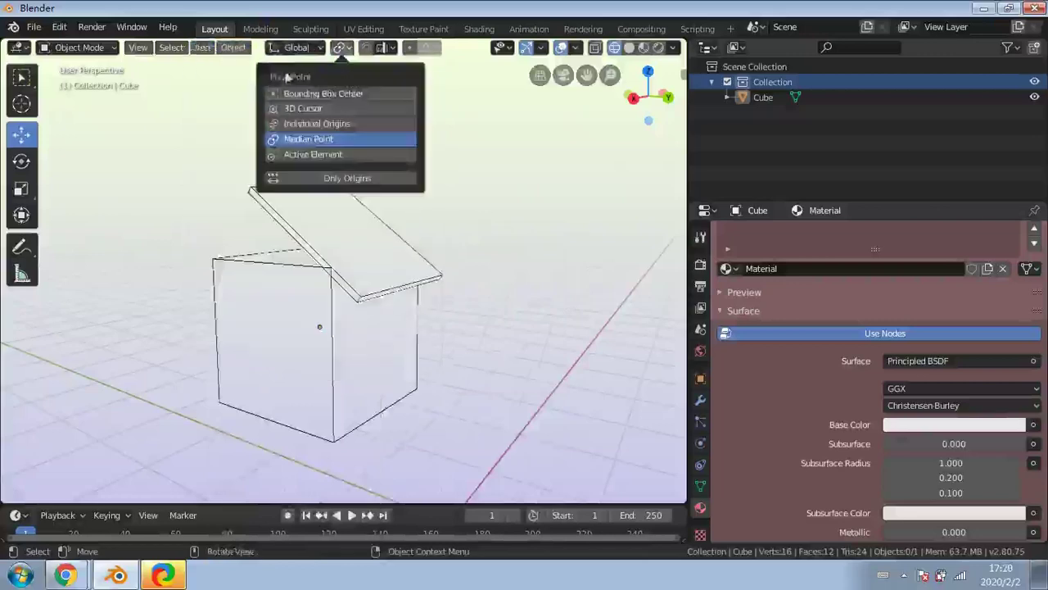
click(204, 47)
mouse_move(230, 51)
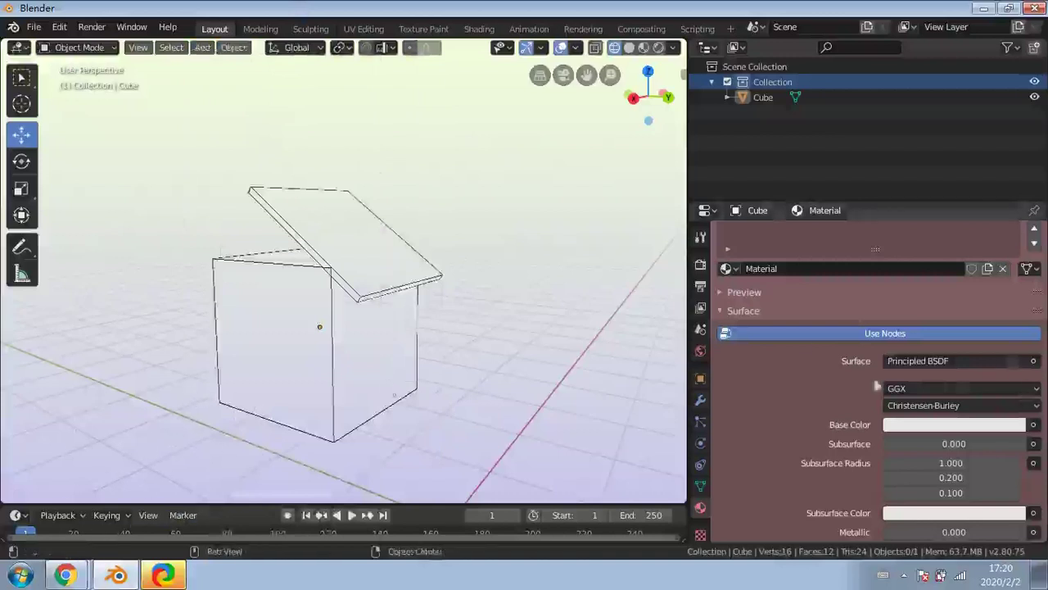
Look over the surface settings of the object's material
scroll(844, 409, down, 8)
scroll(843, 403, down, 3)
scroll(843, 404, up, 10)
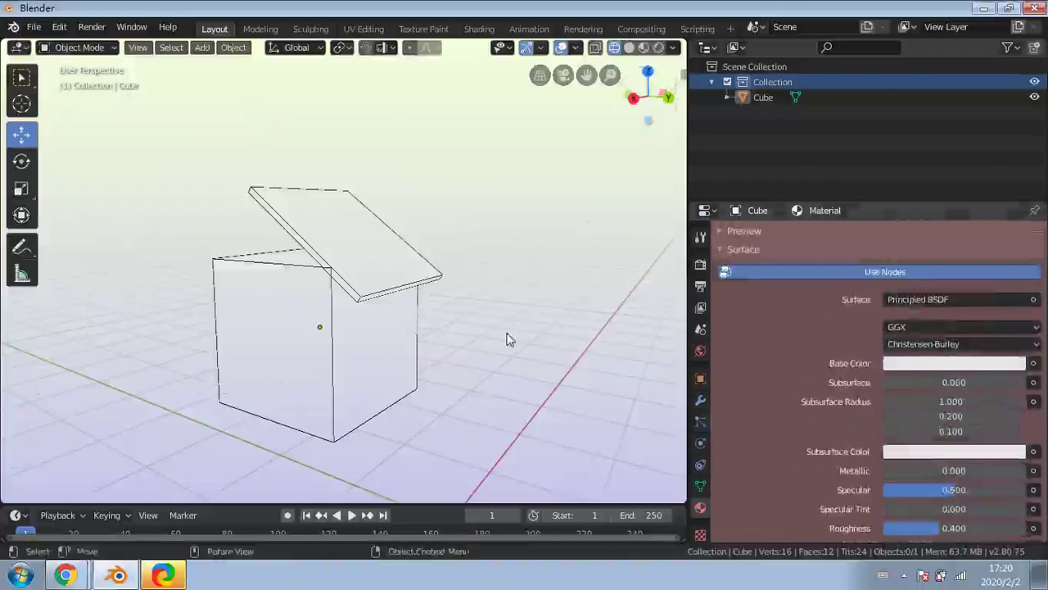
Show and hide the viewport sidebar several times, leaving it open and widened
key(n)
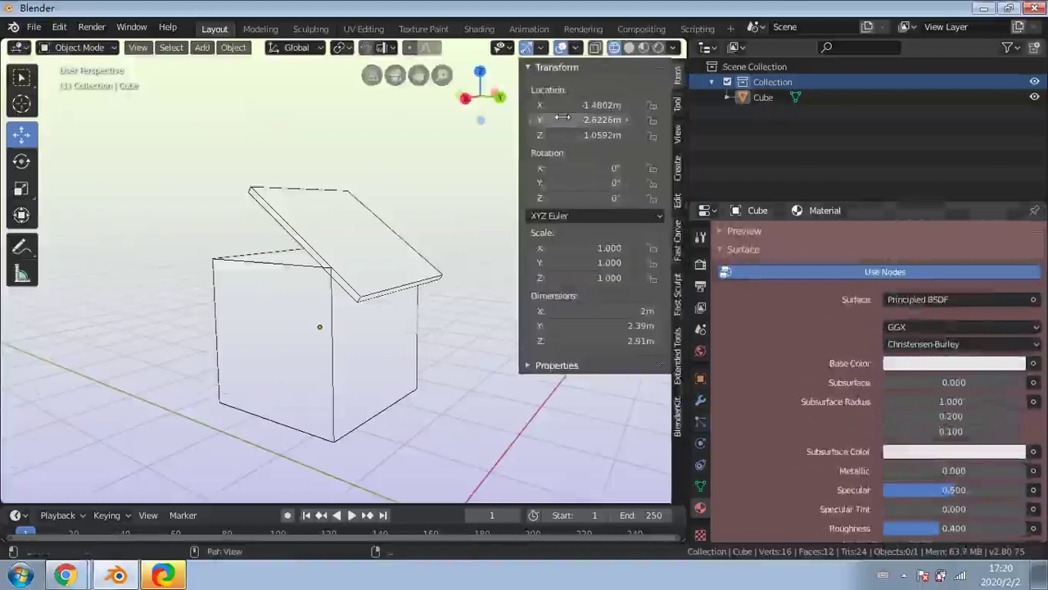
key(n)
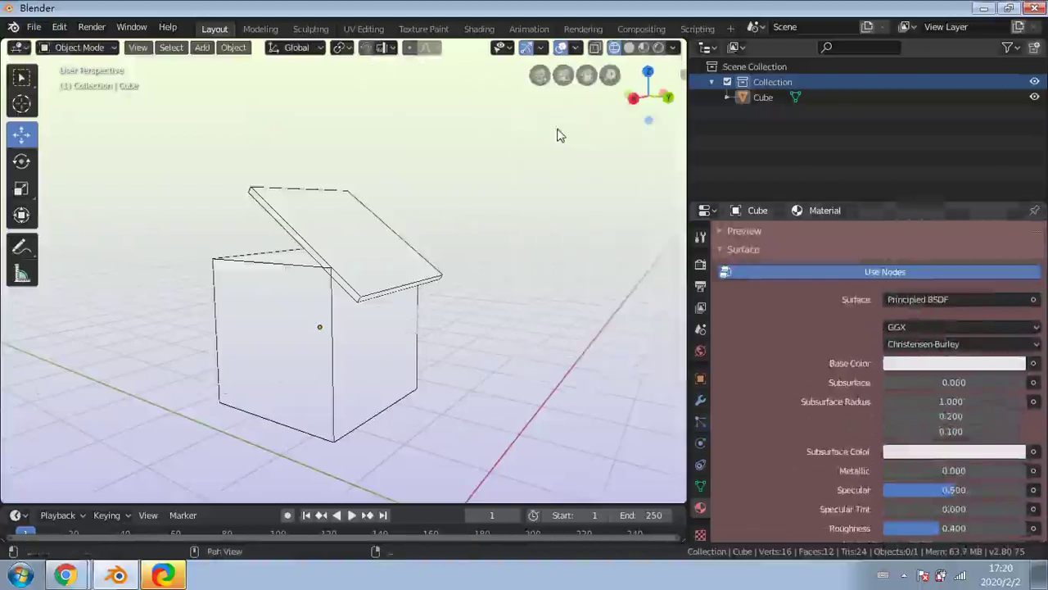
key(n)
key(n)
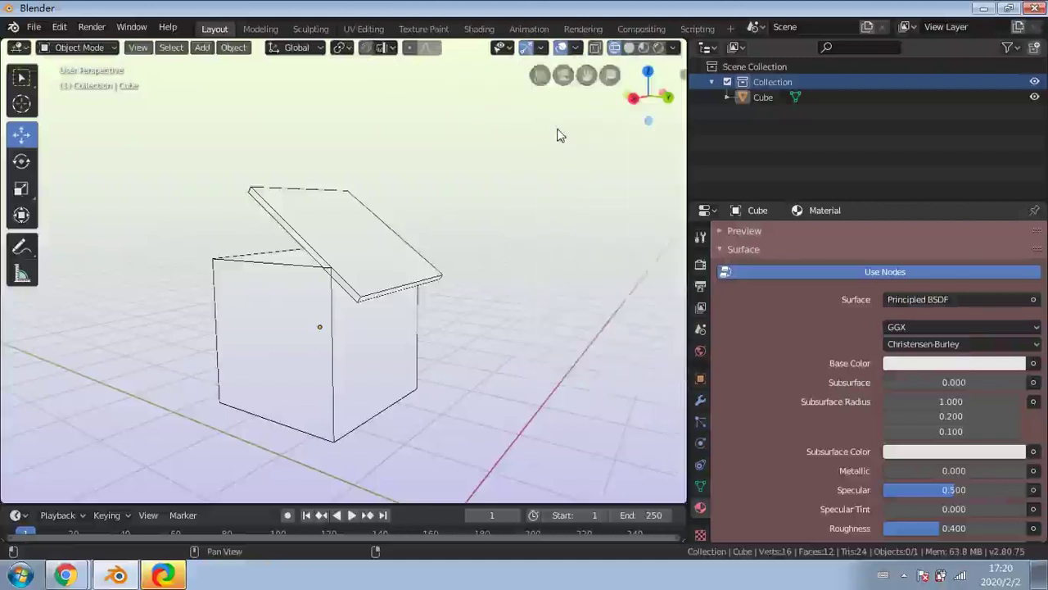
key(n)
key(n)
key(n)
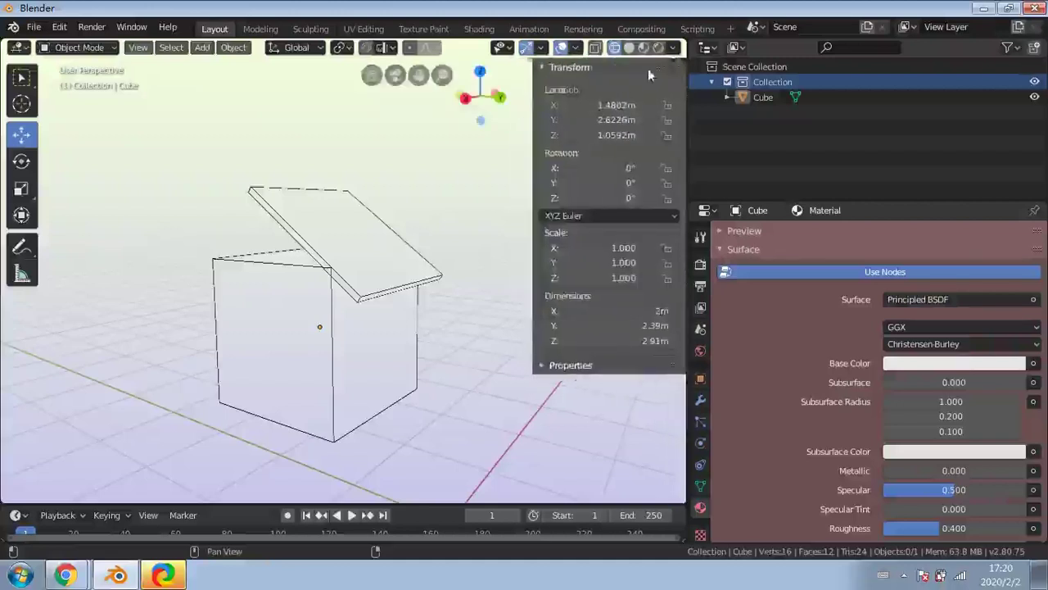
key(n)
drag(683, 75, 522, 82)
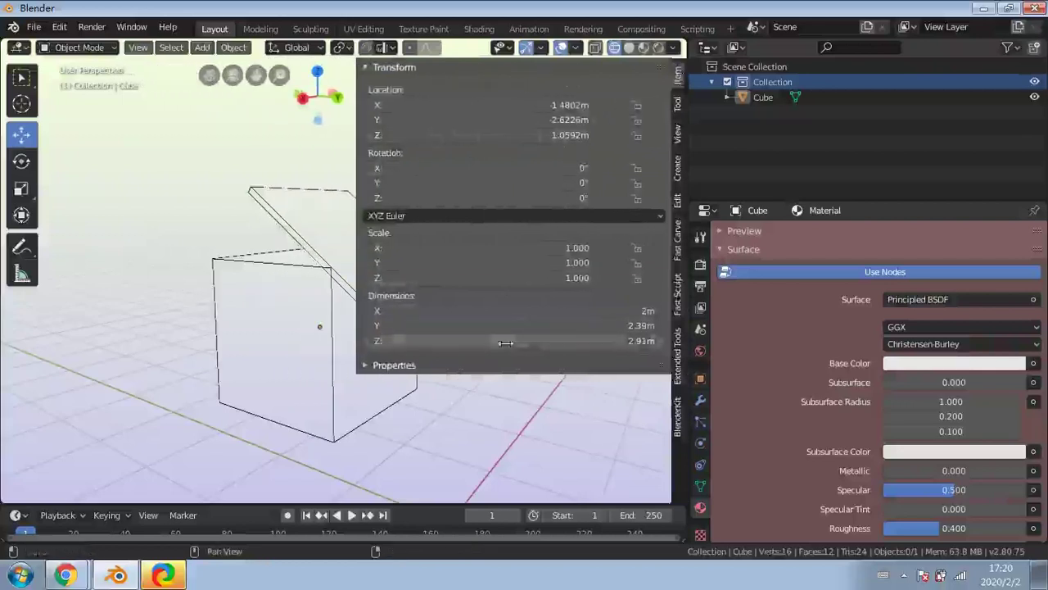
Look through the sidebar's tool, view, creation, editing and add-on settings, return to the Item transform values and narrow the sidebar until its settings are hidden
click(678, 104)
click(678, 133)
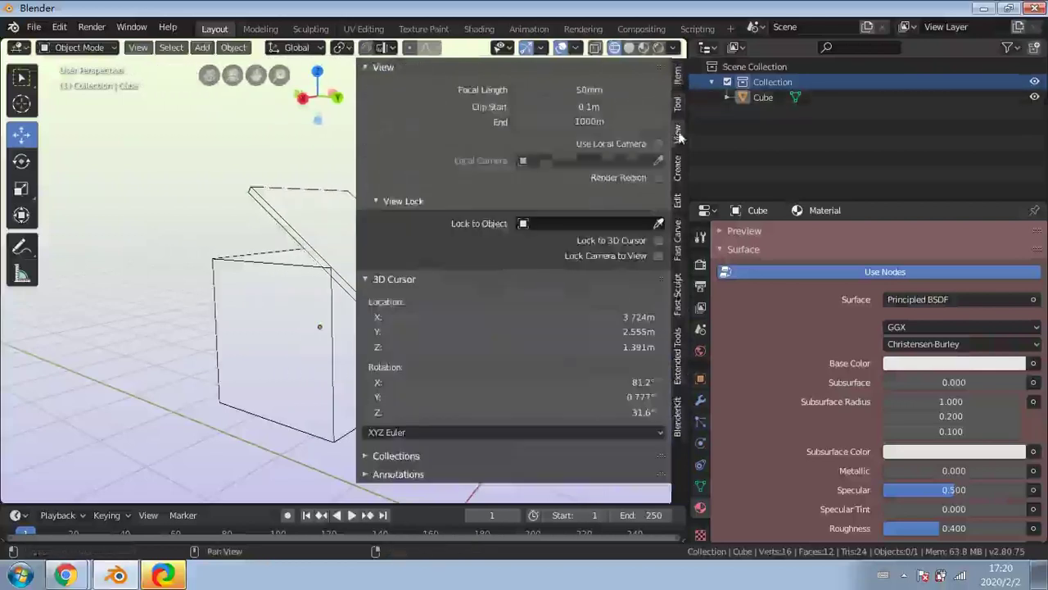
click(678, 166)
click(678, 200)
click(678, 240)
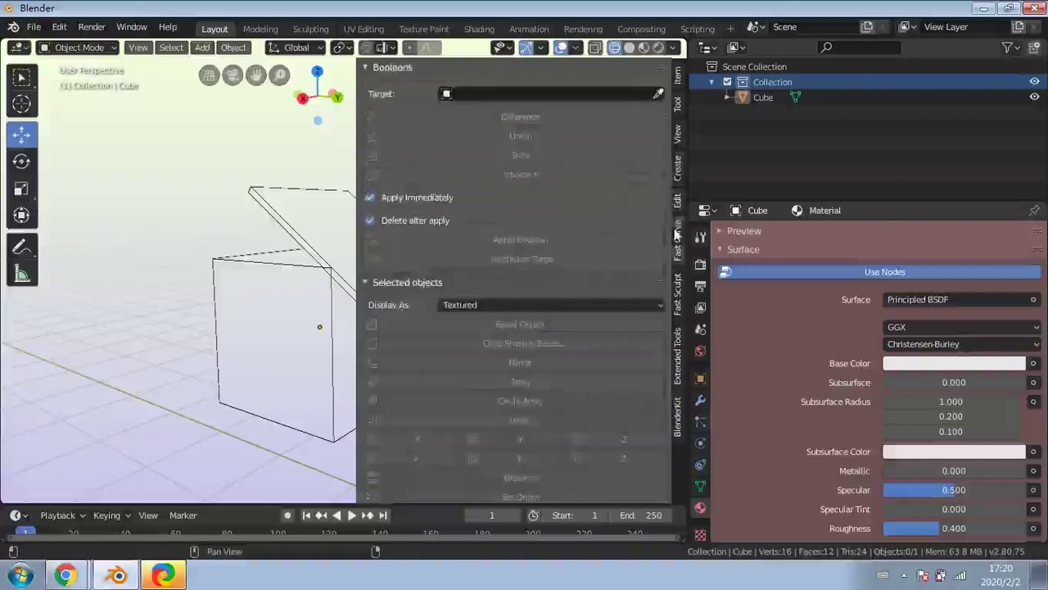
click(677, 282)
click(678, 352)
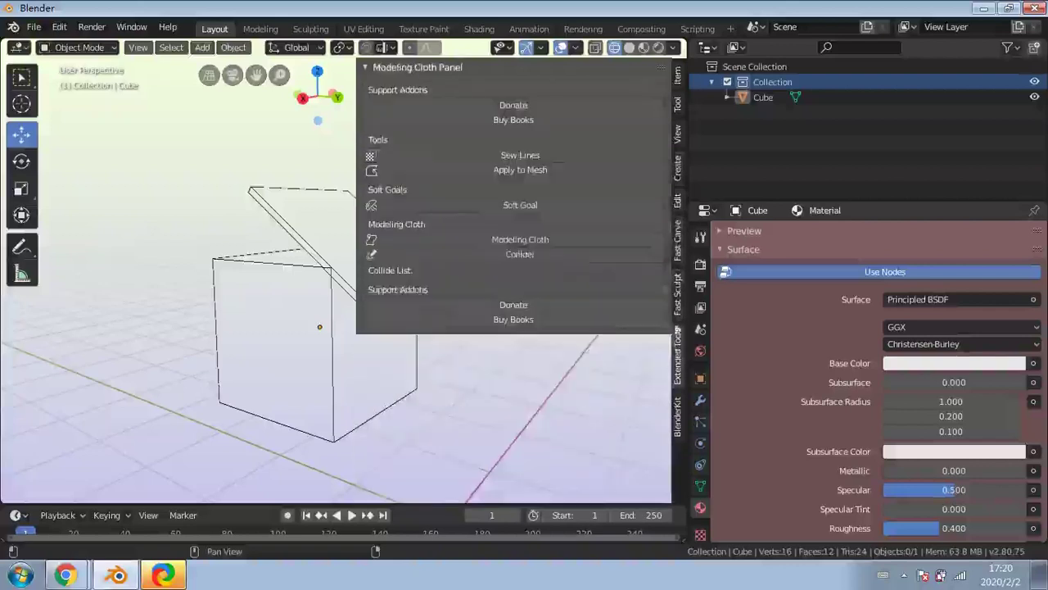
click(678, 168)
click(678, 134)
click(678, 104)
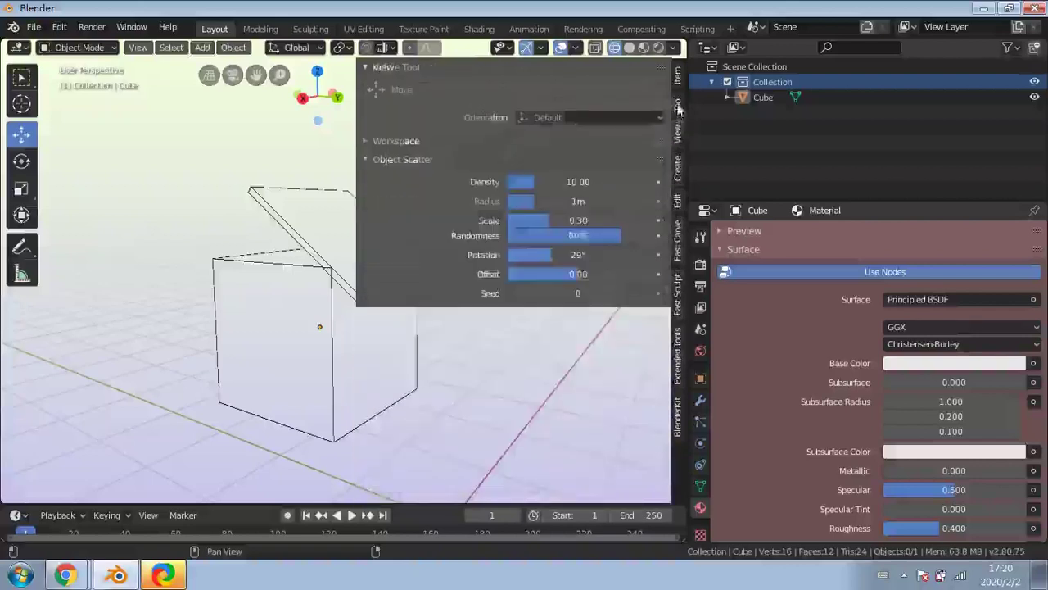
click(680, 82)
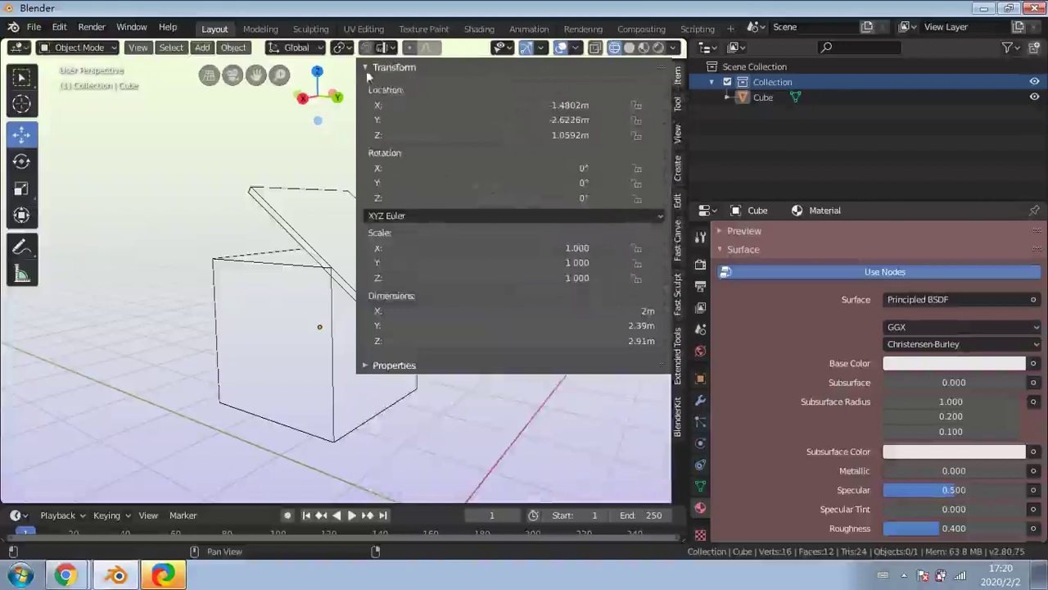
drag(359, 66, 668, 85)
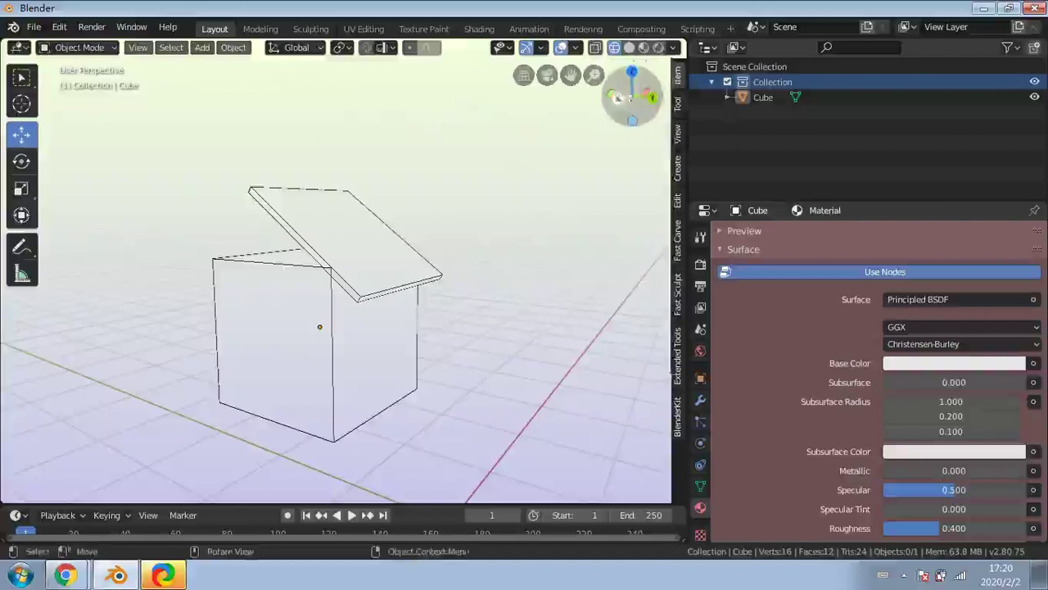
Switch the viewport through axis-aligned orthographic views using the navigation gizmo, ending on the back view
click(617, 98)
click(655, 98)
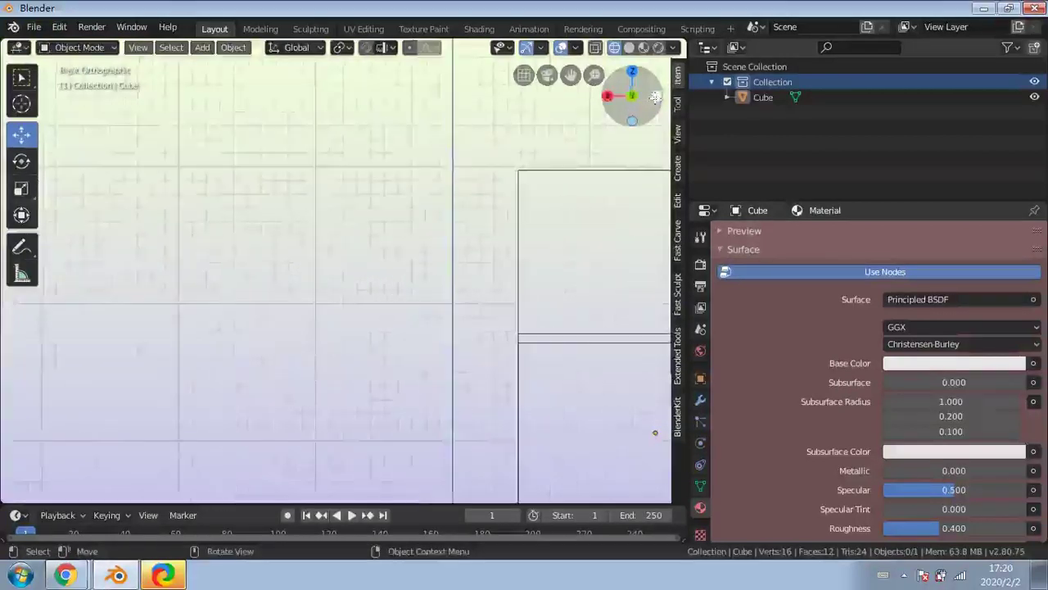
click(637, 120)
click(635, 72)
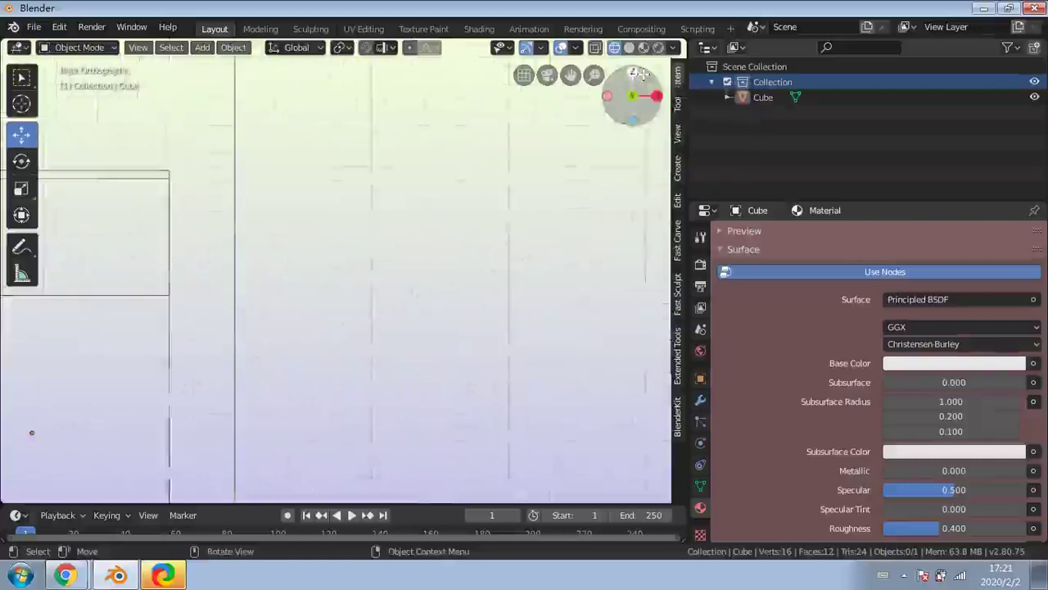
scroll(383, 180, down, 8)
scroll(379, 195, up, 4)
scroll(379, 198, down, 1)
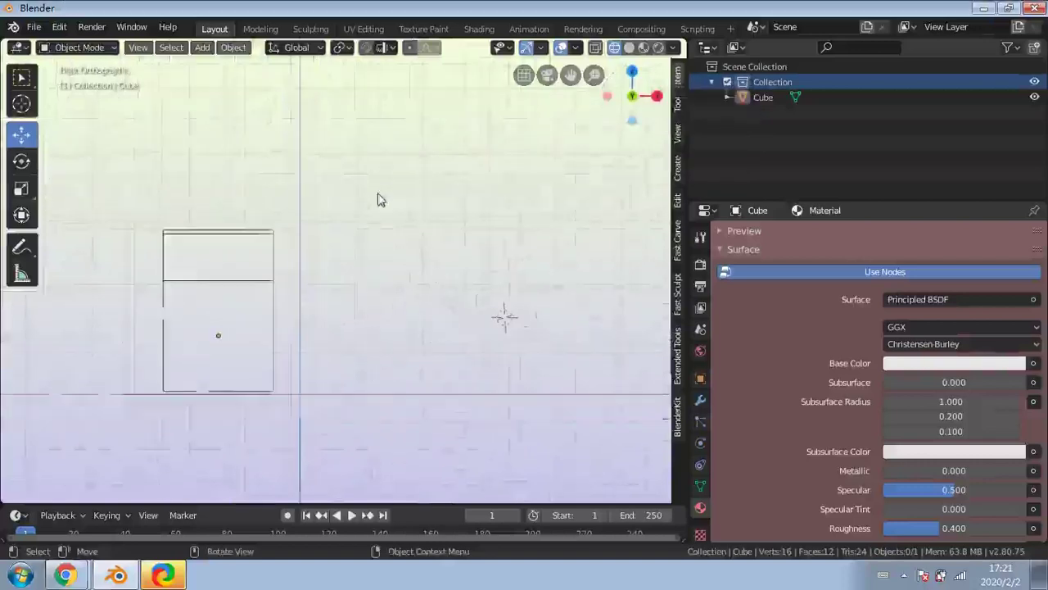
click(628, 72)
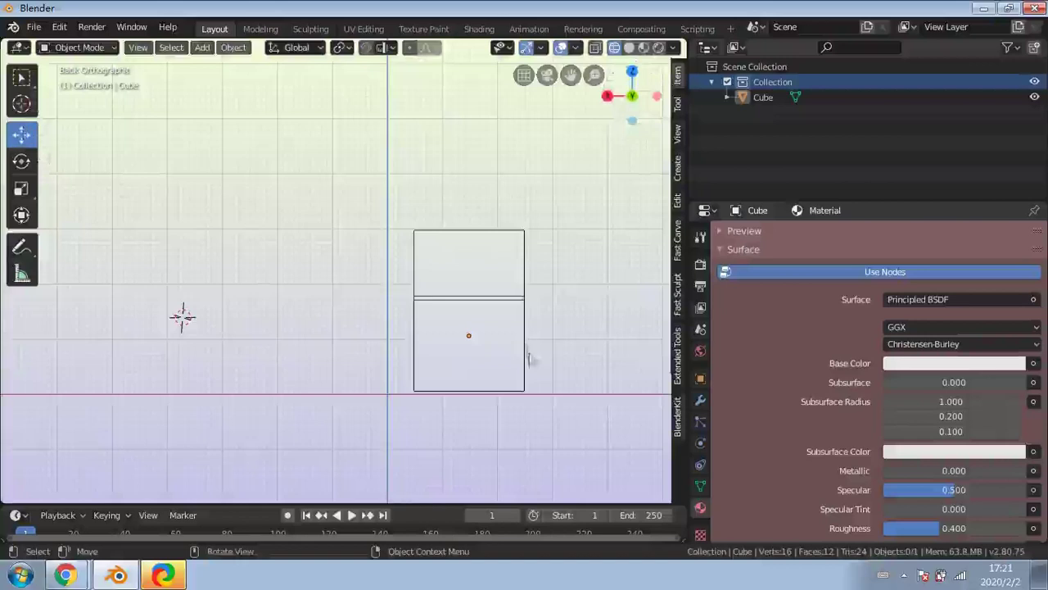
Select the joined object in the back view and move it freehand along X toward the vertical axis line, adjusting its height along Z
click(520, 354)
drag(413, 339, 381, 328)
scroll(427, 460, up, 3)
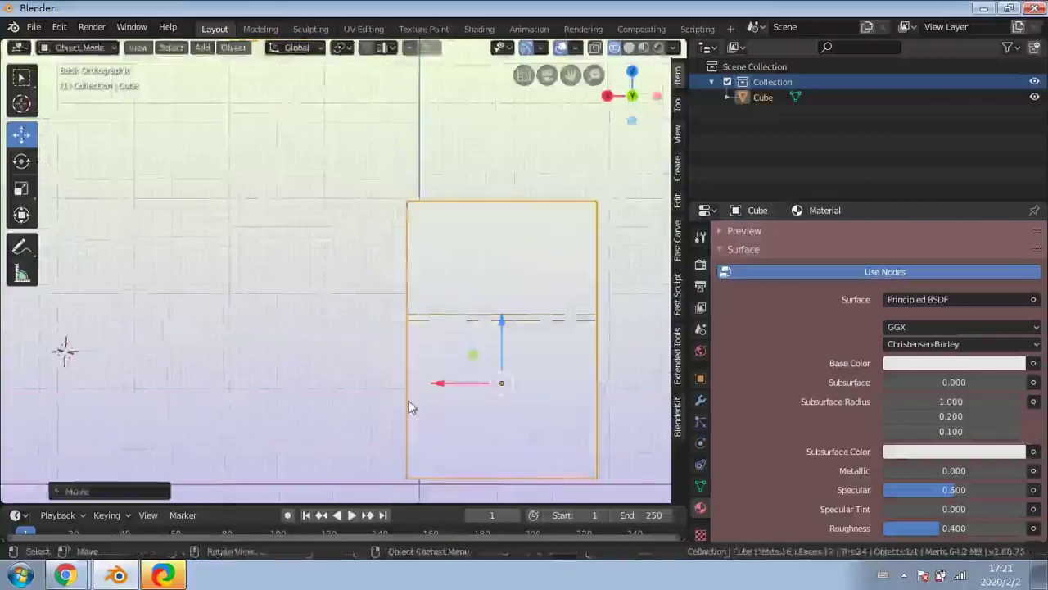
shift+middle_drag(447, 402, 410, 292)
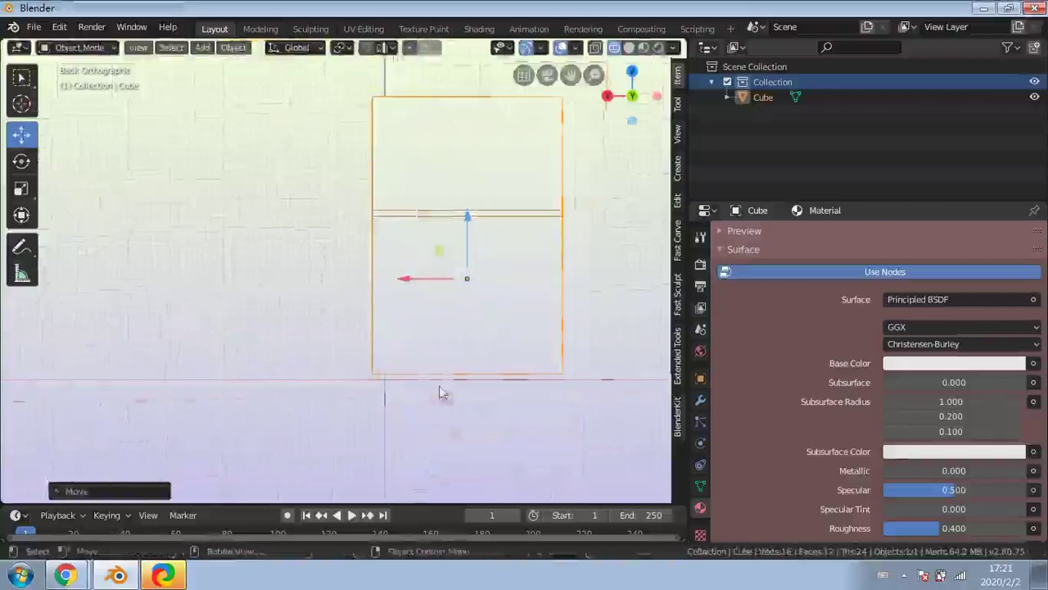
scroll(443, 393, up, 3)
shift+middle_drag(478, 416, 373, 375)
scroll(410, 311, down, 1)
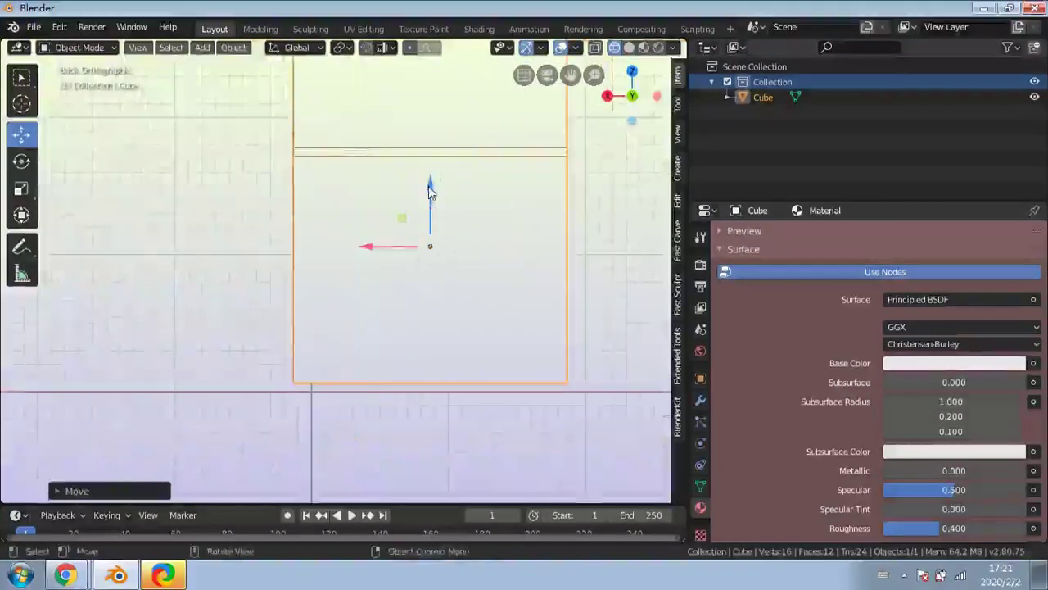
drag(429, 194, 434, 199)
Examine the moved object's placement relative to the ground grid from several perspective angles
middle_drag(459, 264, 472, 288)
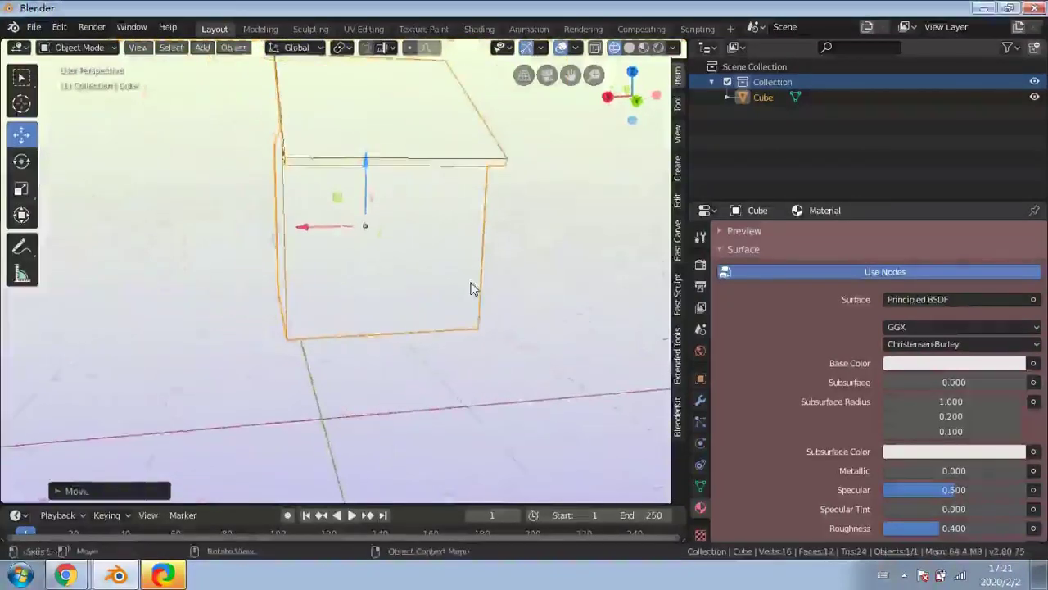
scroll(473, 287, down, 3)
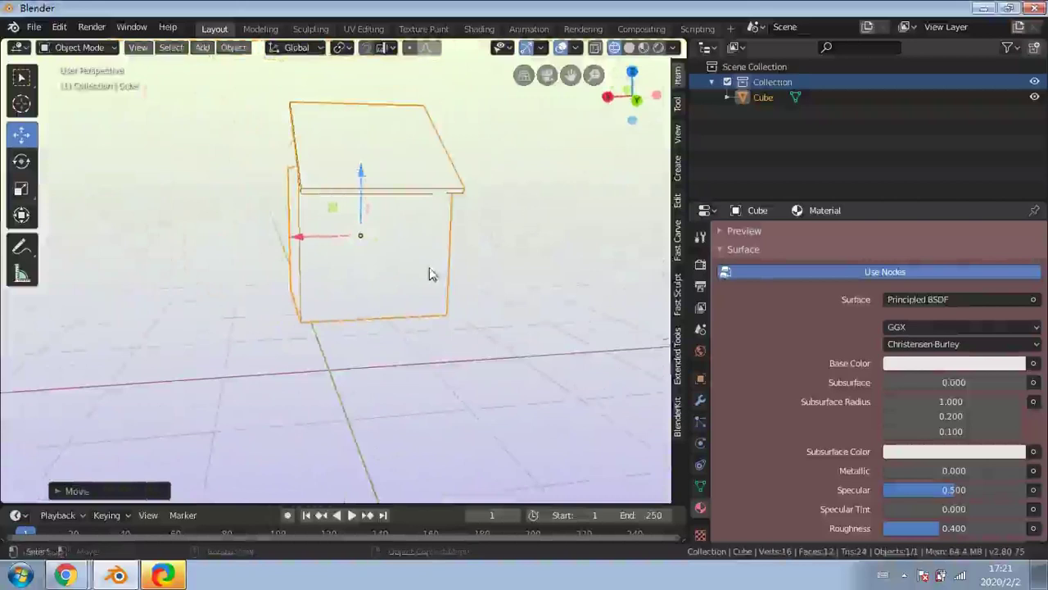
middle_drag(431, 271, 357, 381)
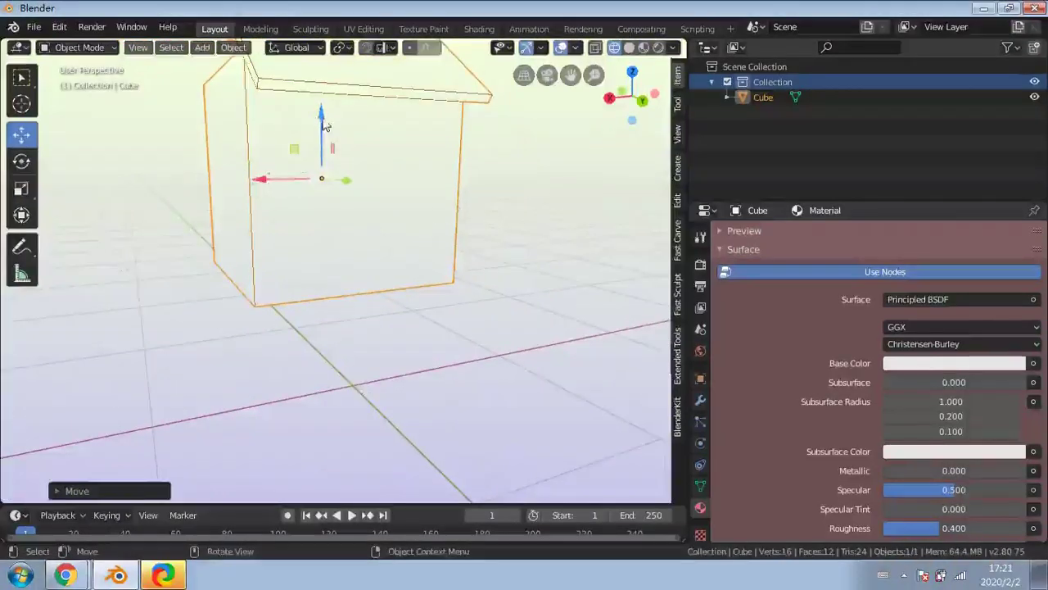
middle_drag(328, 123, 432, 181)
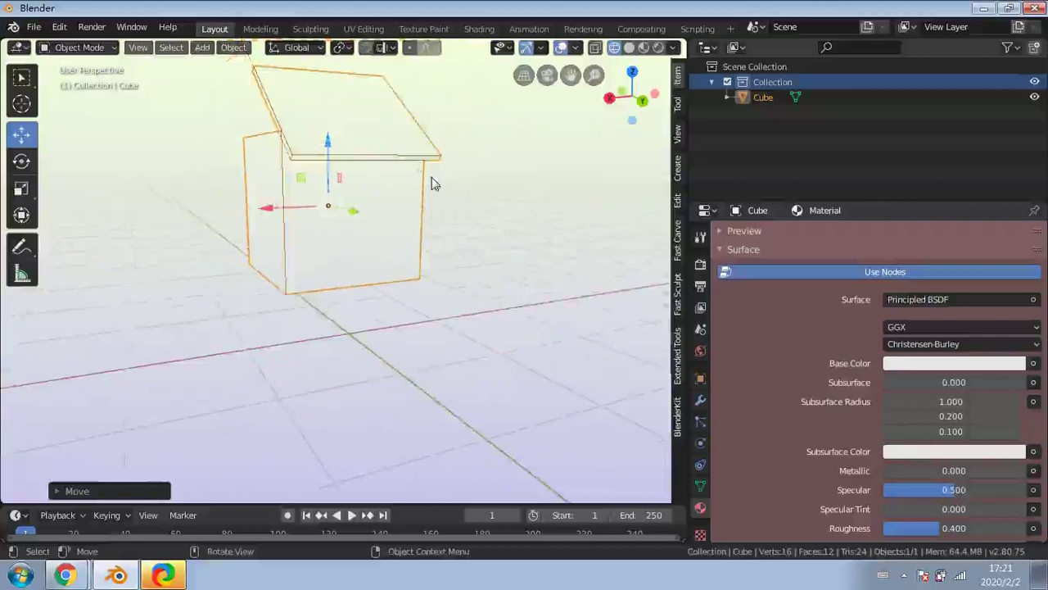
Reselect the joined house object and move it freehand slightly down along the Z axis
middle_drag(447, 262, 468, 360)
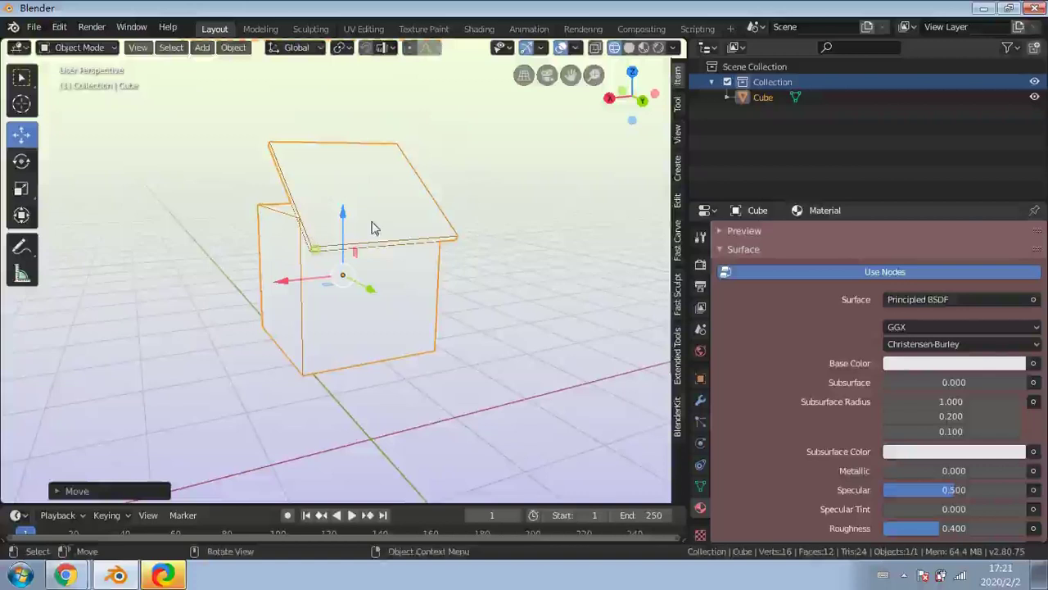
click(453, 192)
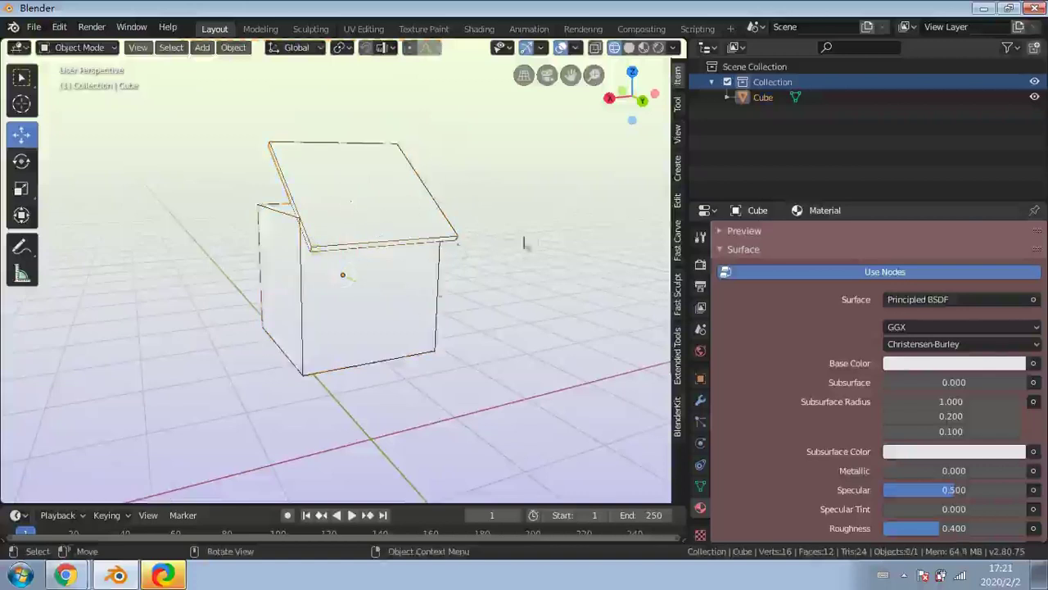
click(375, 223)
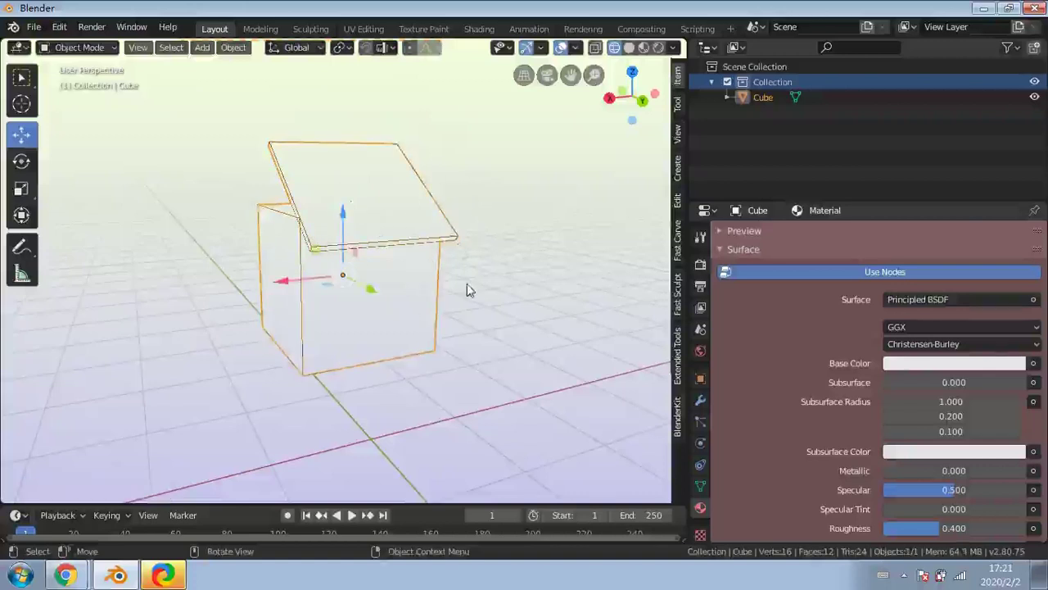
key(g)
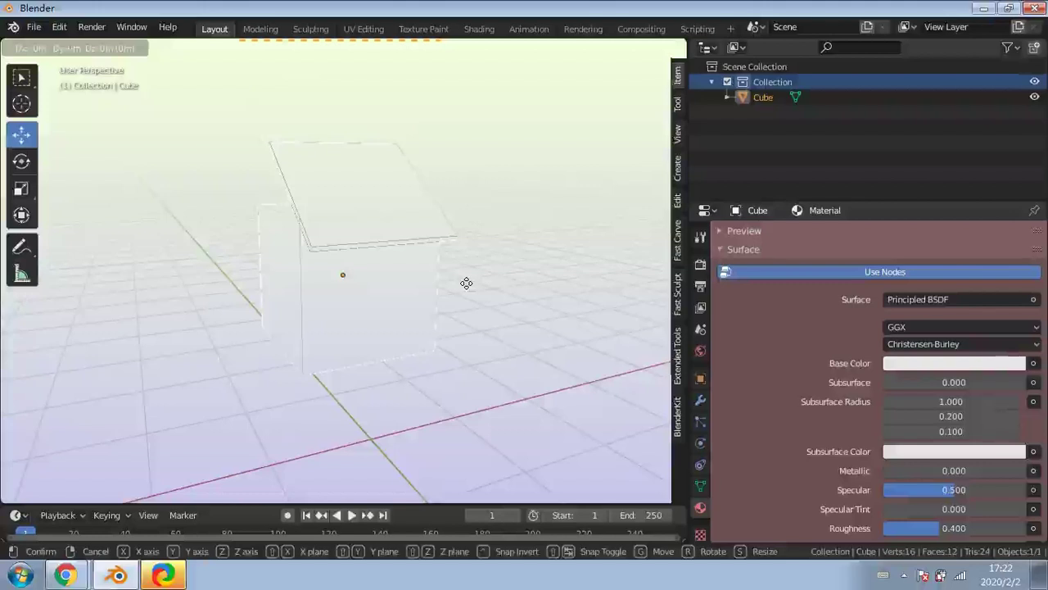
key(z)
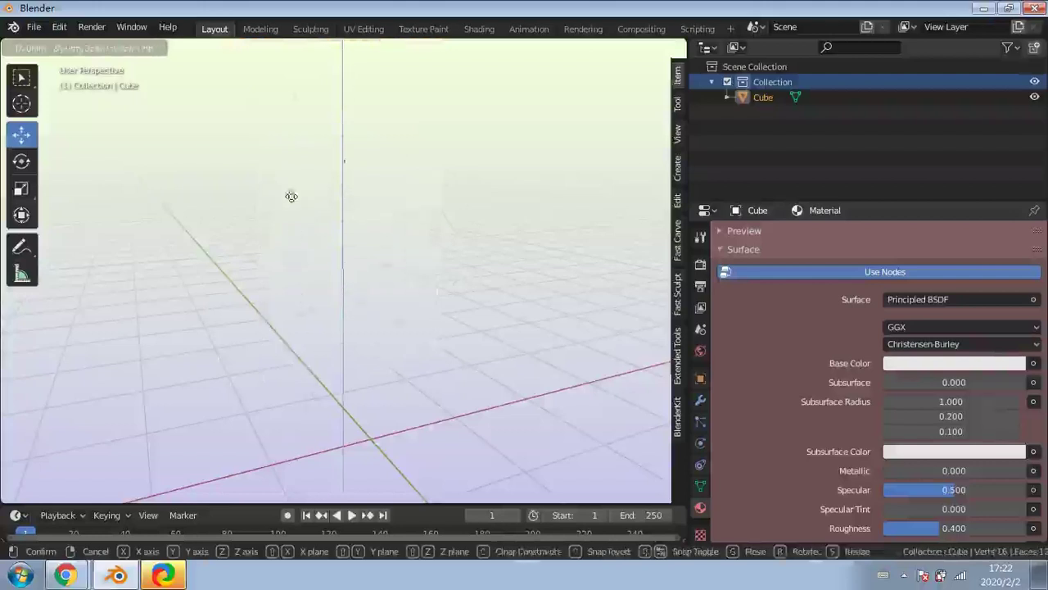
click(325, 298)
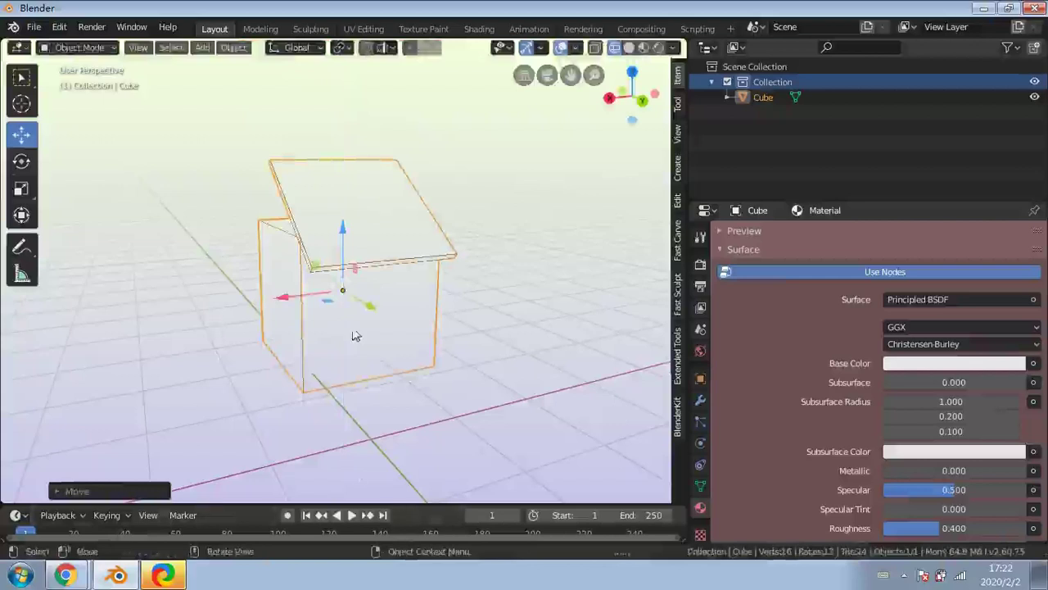
Reselect the house object and move it a short distance freehand along the Y axis
click(543, 290)
click(381, 305)
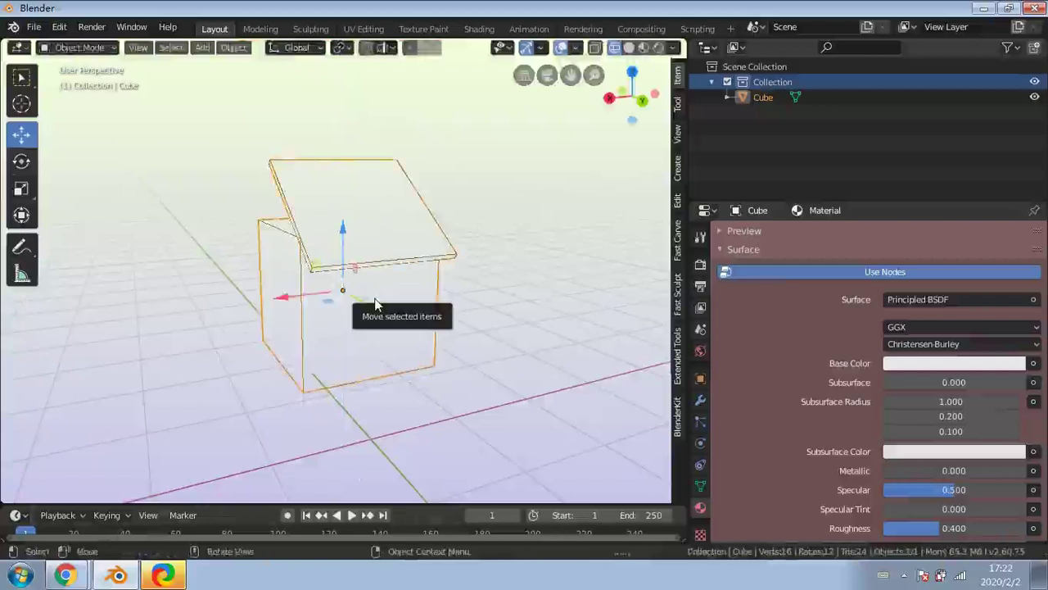
key(g)
key(y)
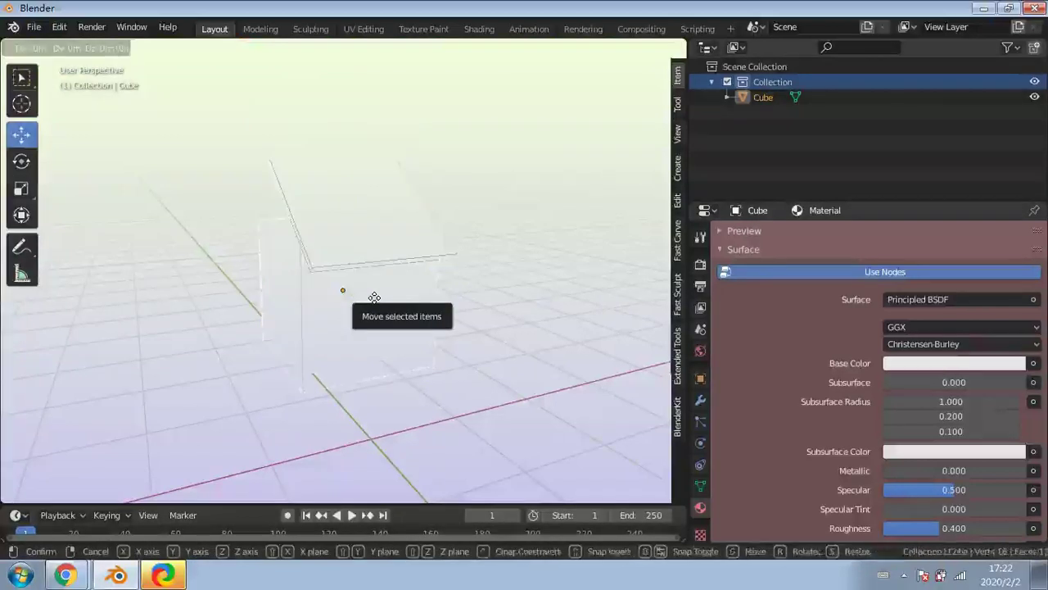
click(342, 312)
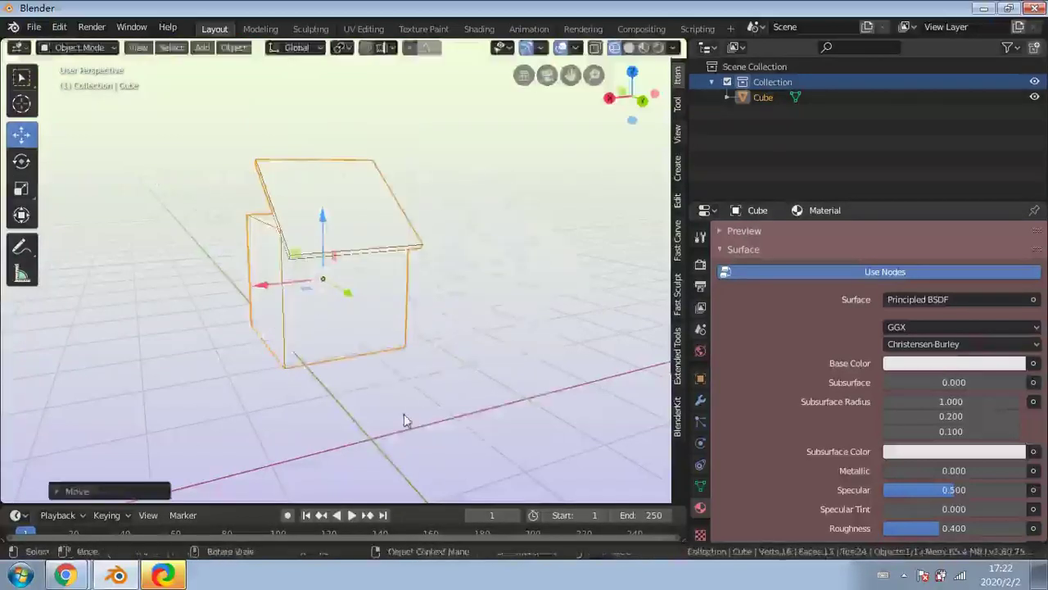
Reselect the house object and move it freehand along the X axis, away from the green Y axis line
click(480, 244)
click(391, 276)
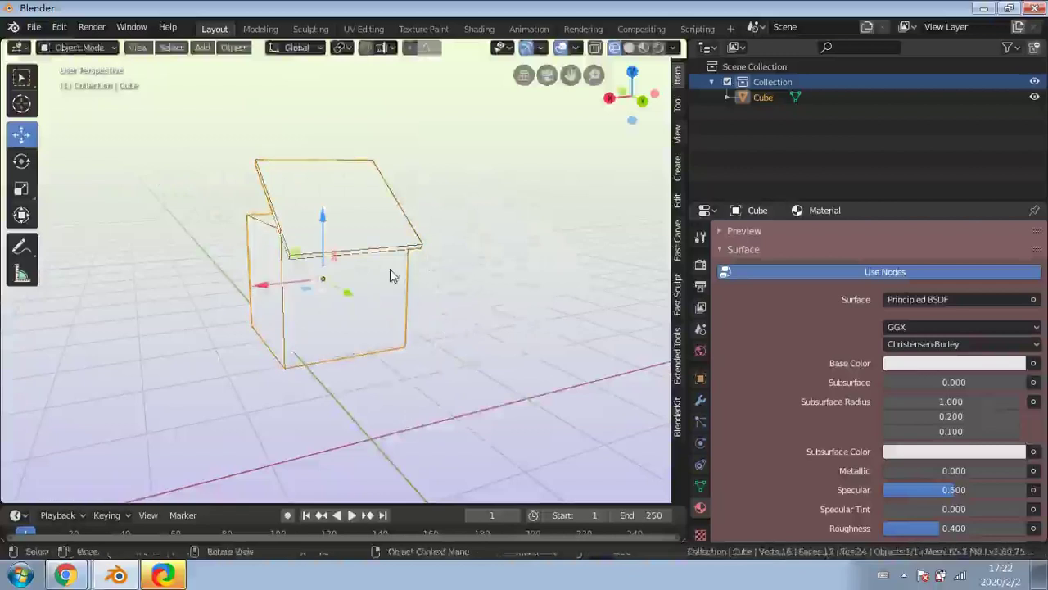
key(g)
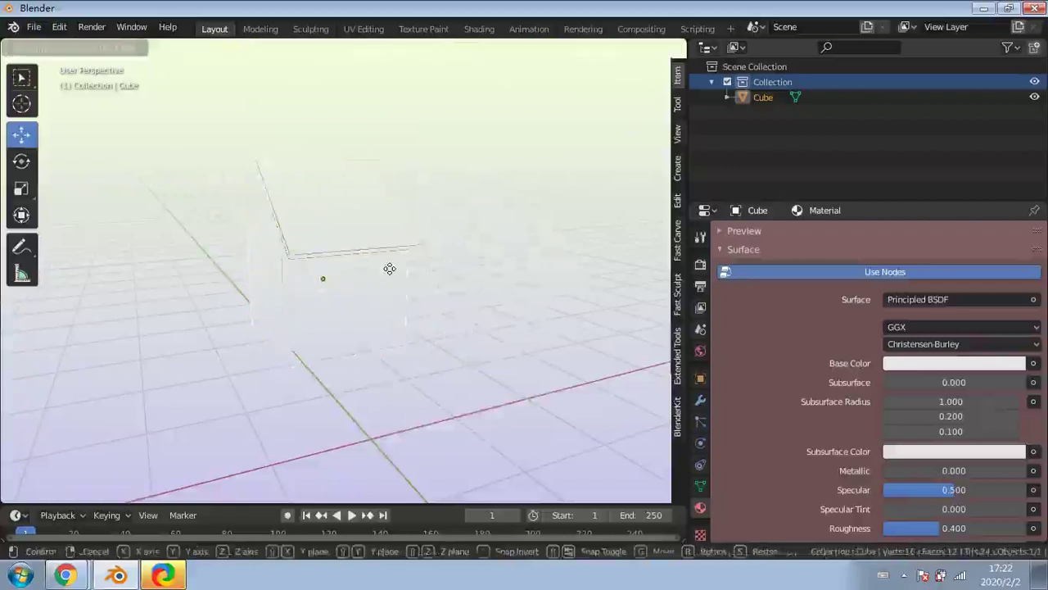
key(x)
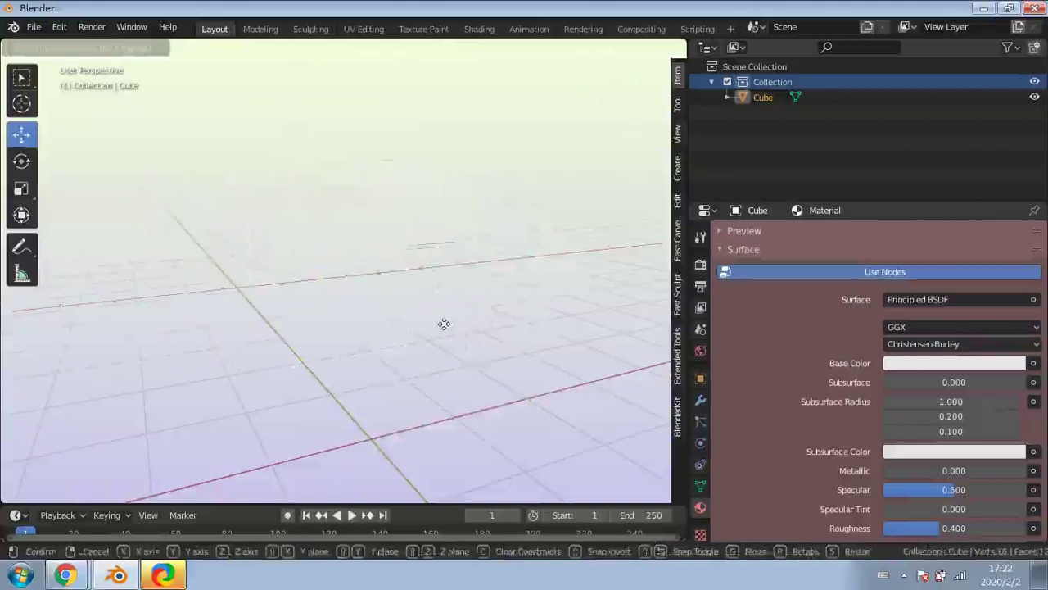
click(443, 324)
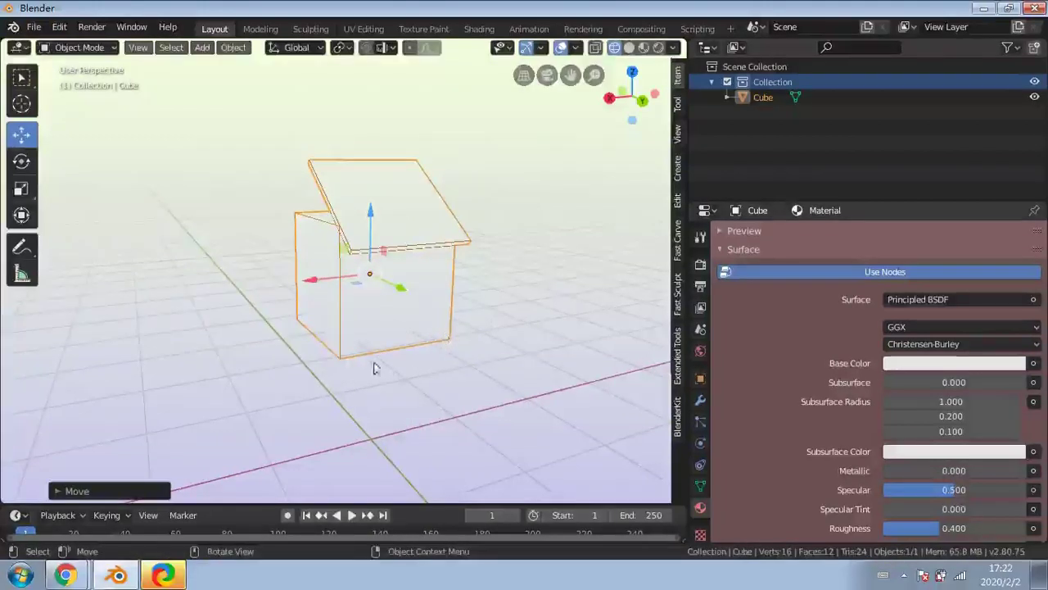
Compare the Move, Rotate and Scale gizmos on the selected house object, ending with the Rotate tool active
click(22, 163)
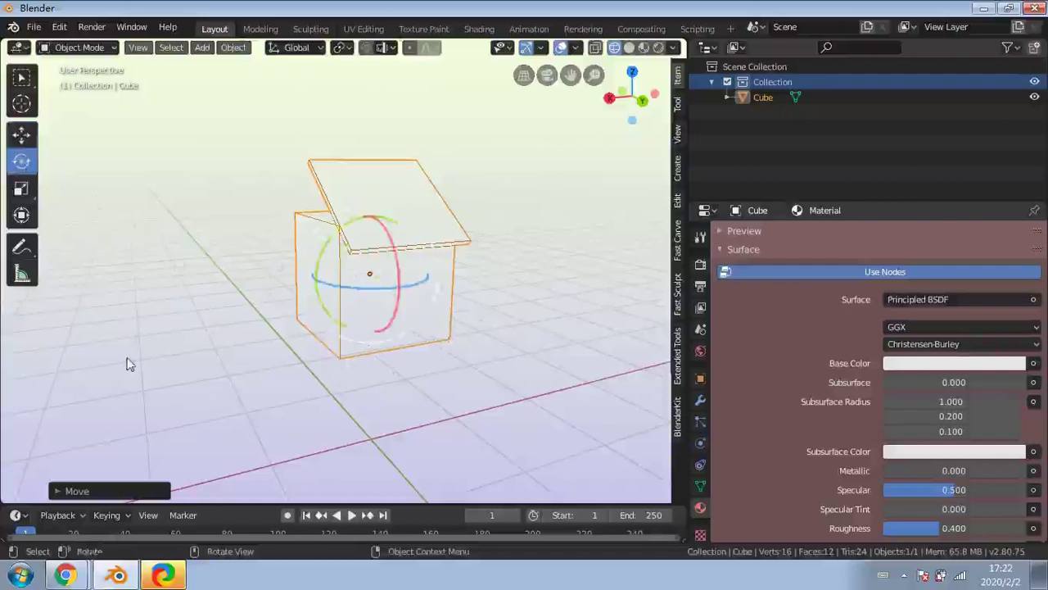
click(23, 134)
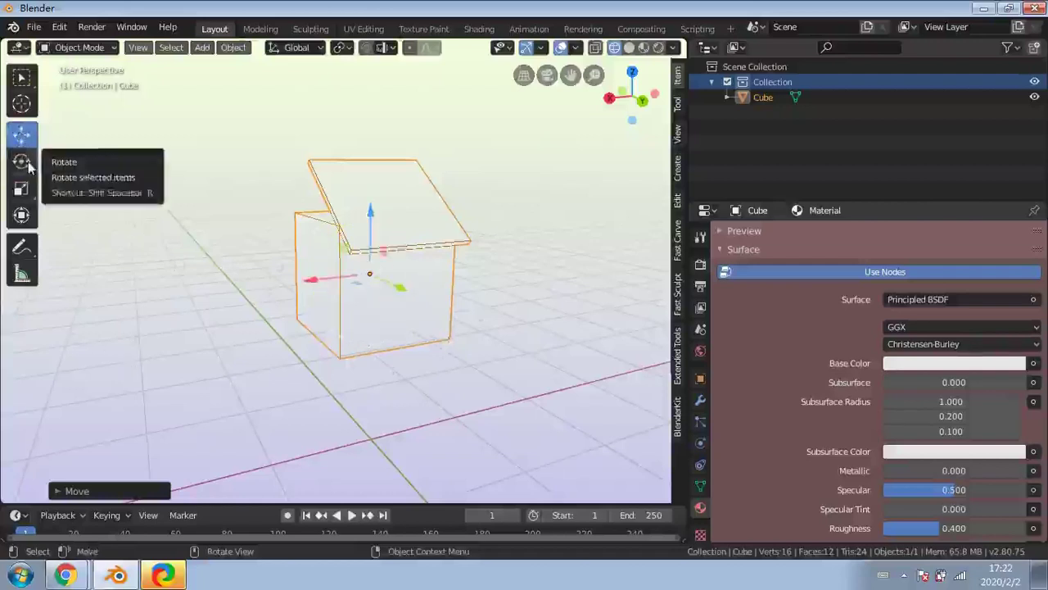
click(22, 163)
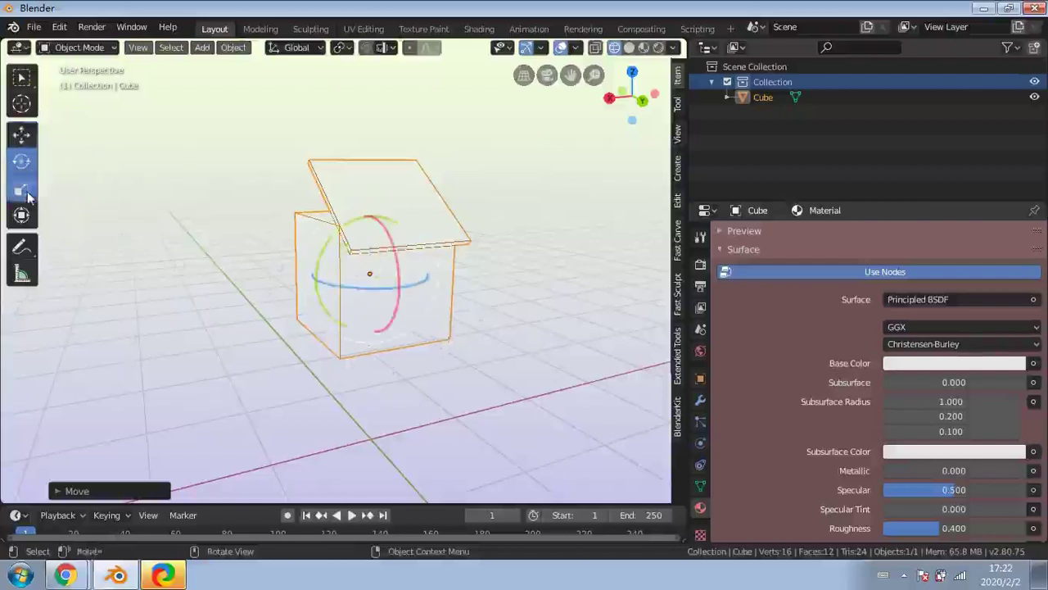
click(24, 191)
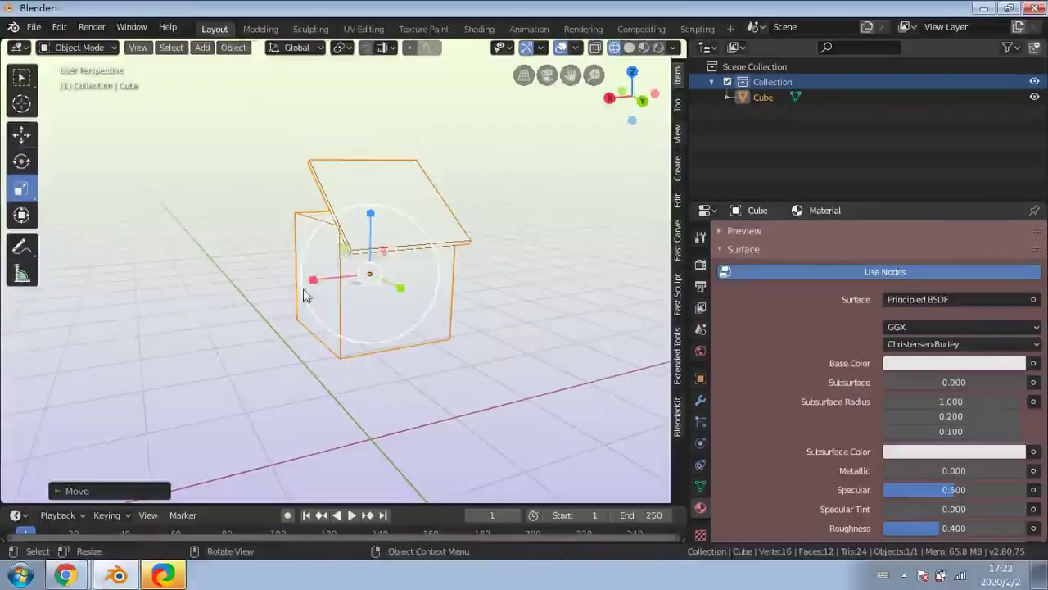
click(21, 134)
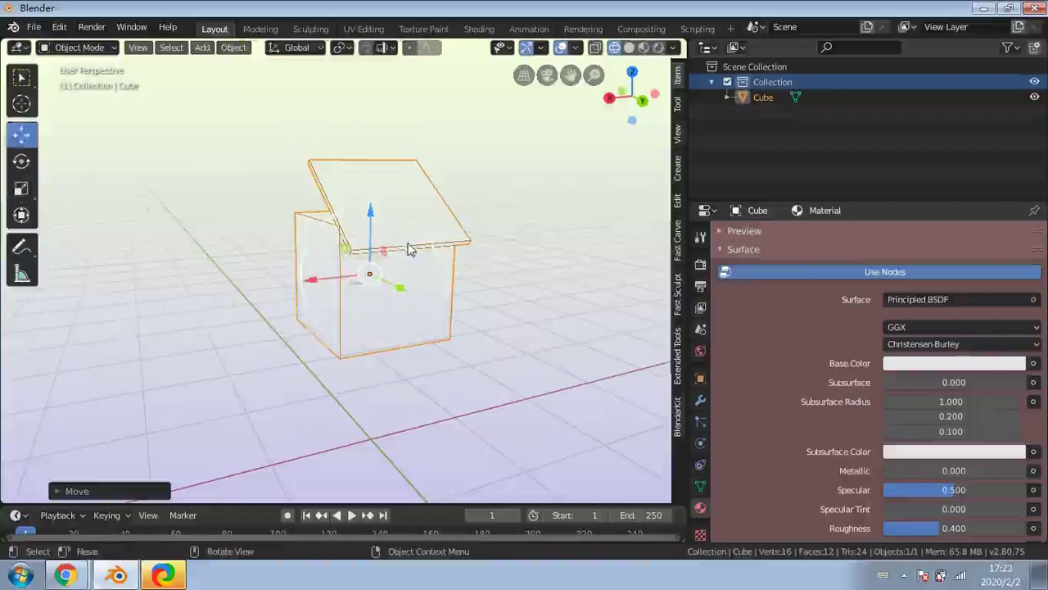
click(21, 162)
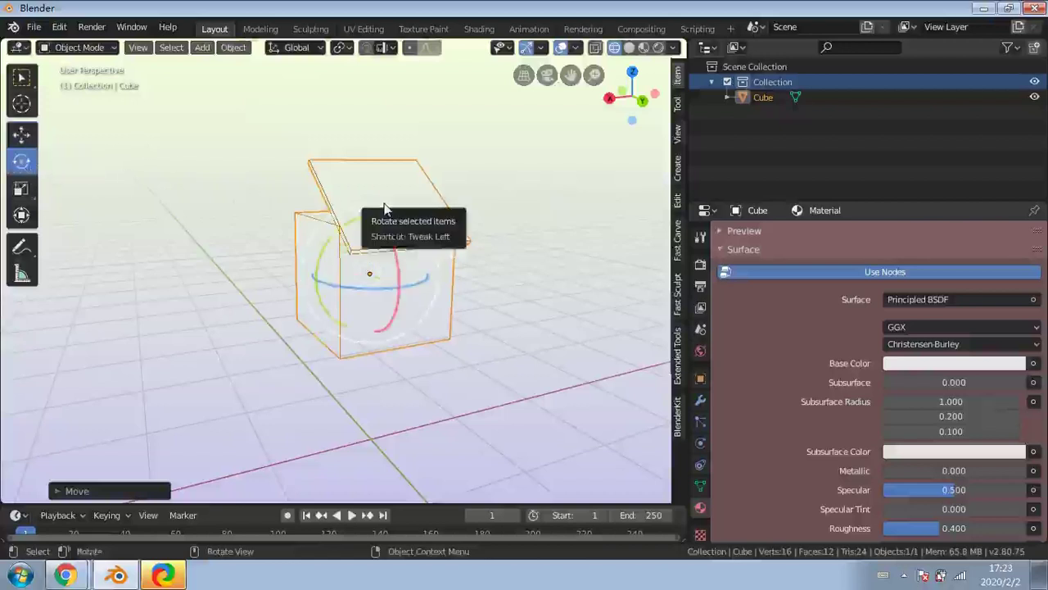
Try a free rotation of the house object in the current view and undo it
key(r)
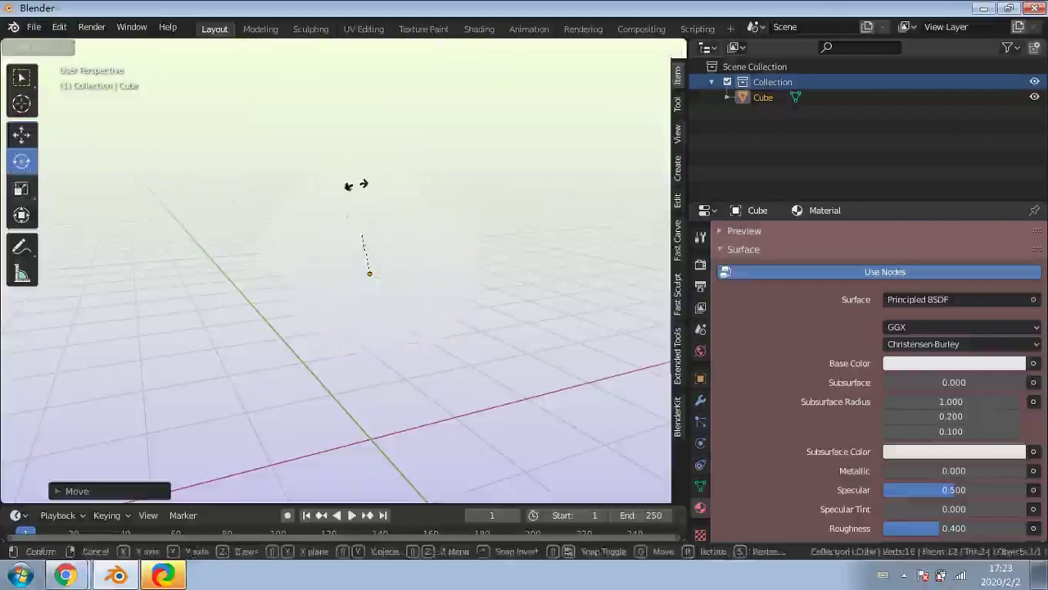
click(369, 188)
key(ctrl+z)
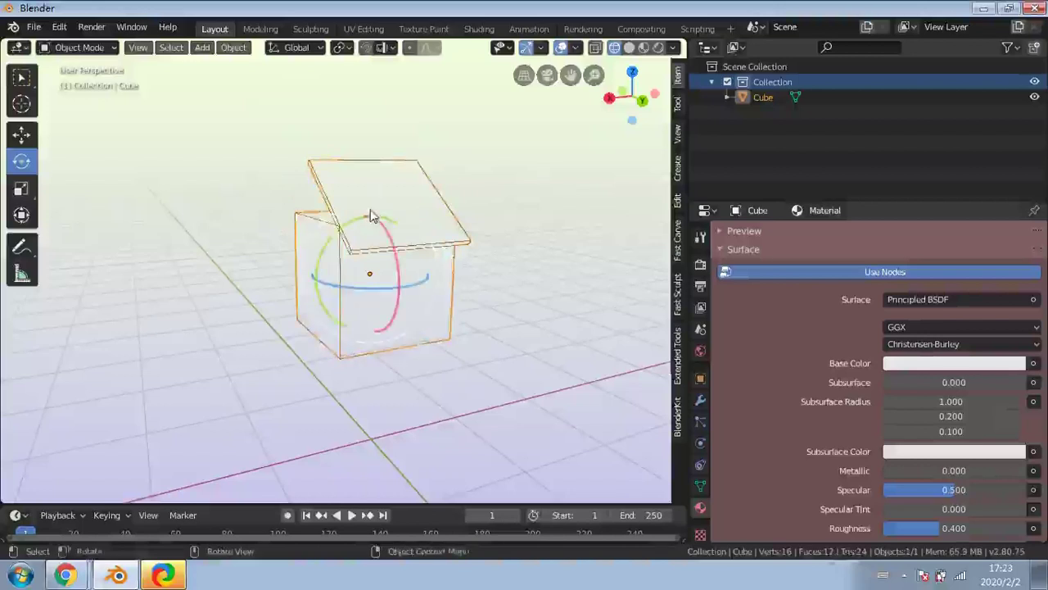
Try a freehand rotation of the house object constrained to the Y axis and undo it
key(r)
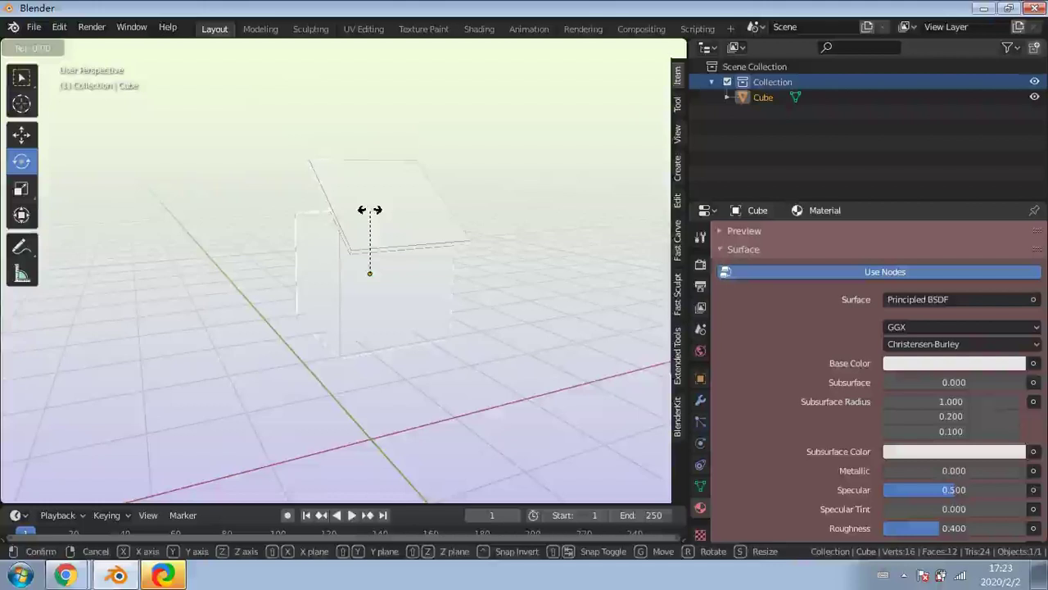
key(y)
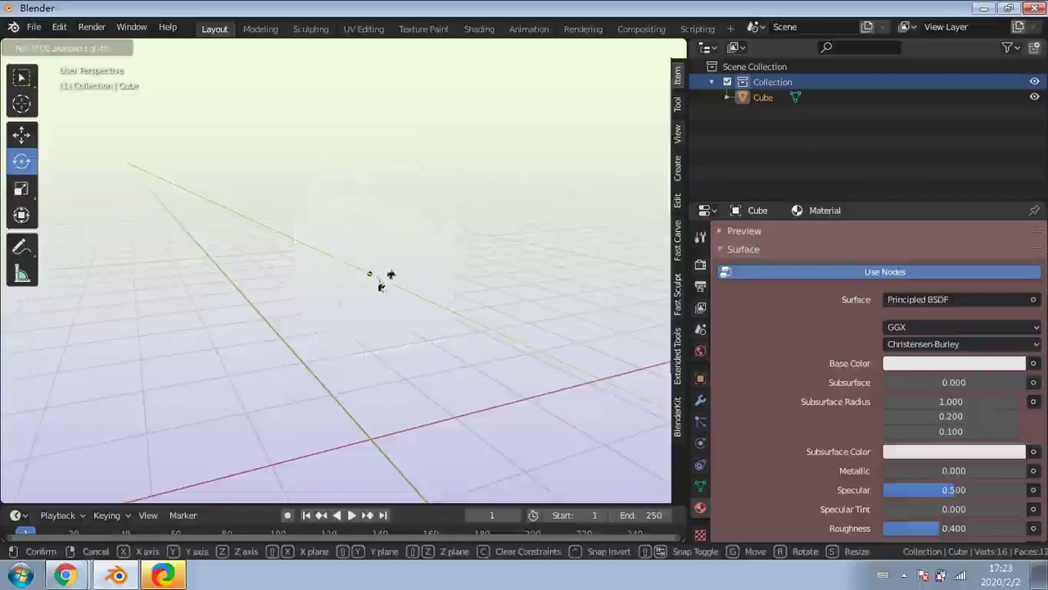
drag(294, 246, 452, 239)
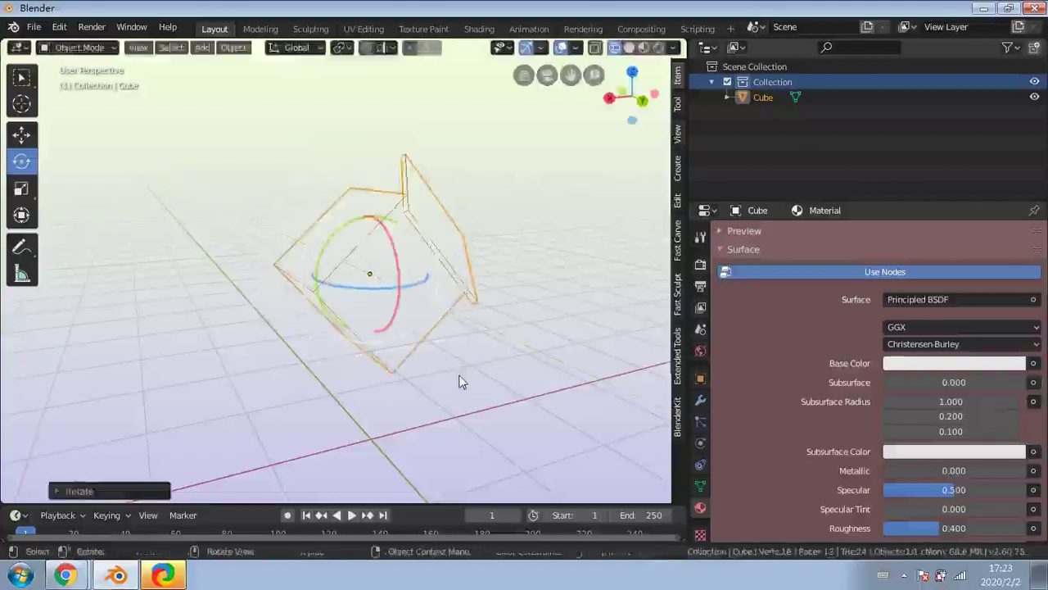
key(ctrl+z)
Reselect the house object, try rotating it about the X axis by a numeric angle, and undo the rotation
click(520, 269)
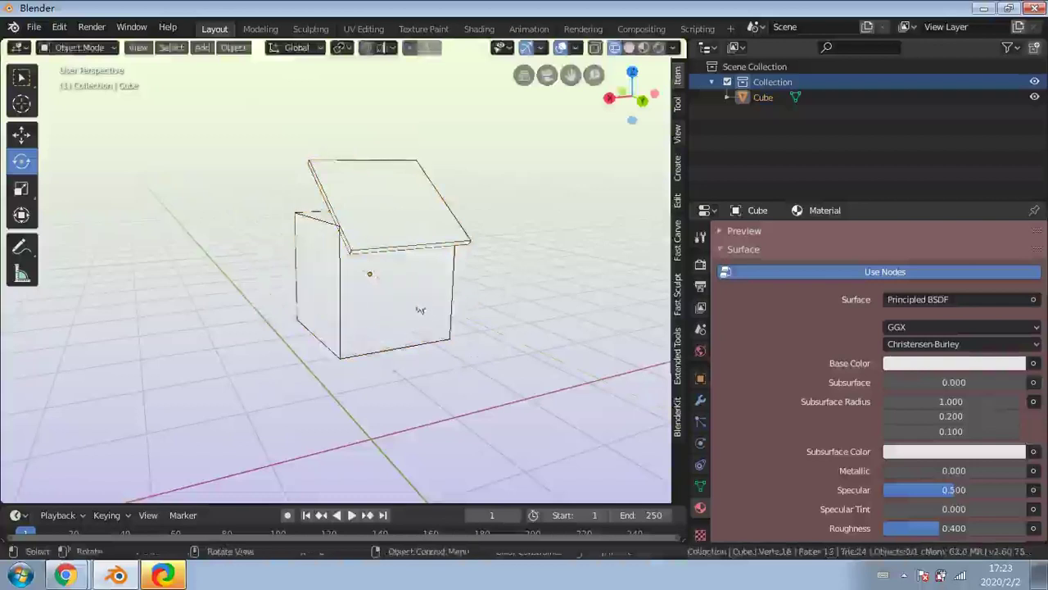
click(394, 222)
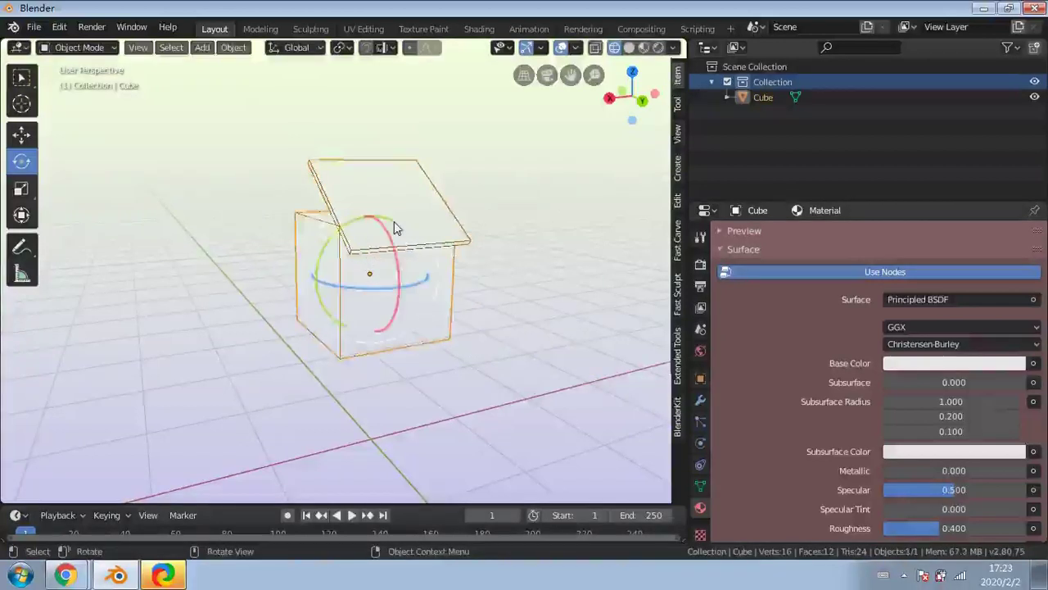
key(r)
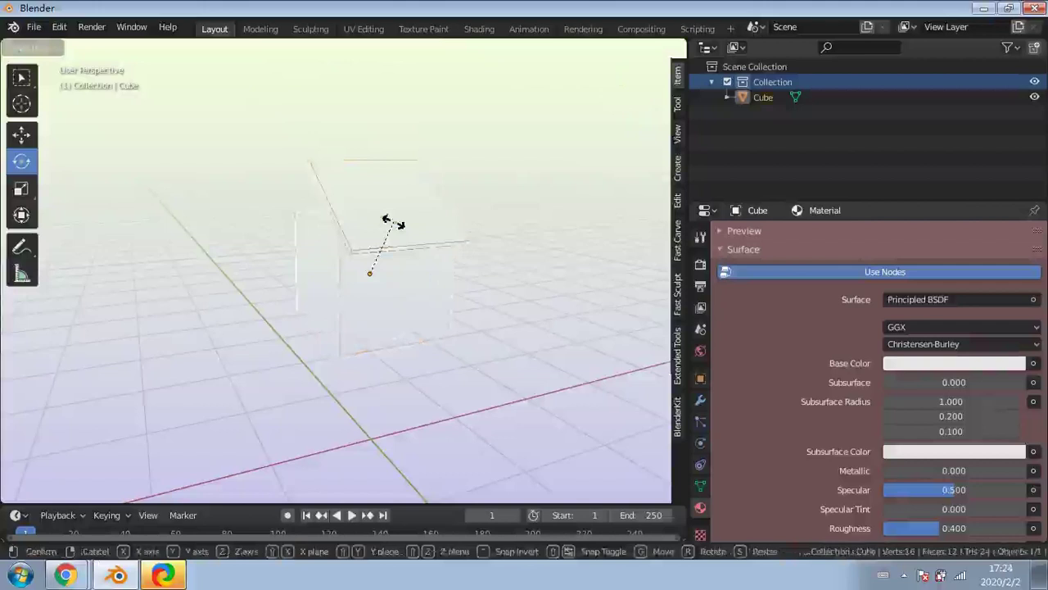
key(x)
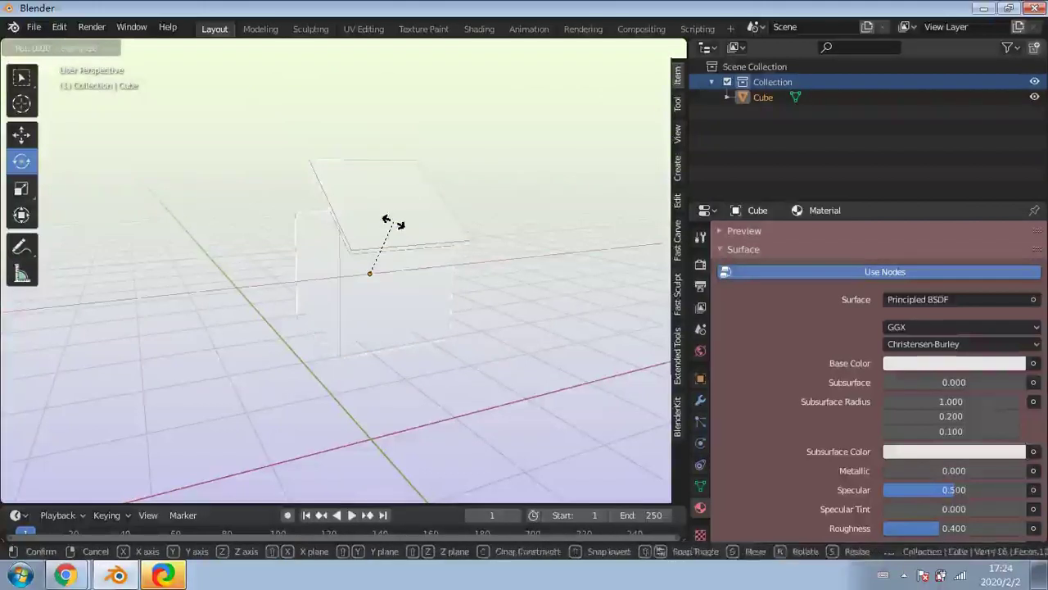
text(30000)
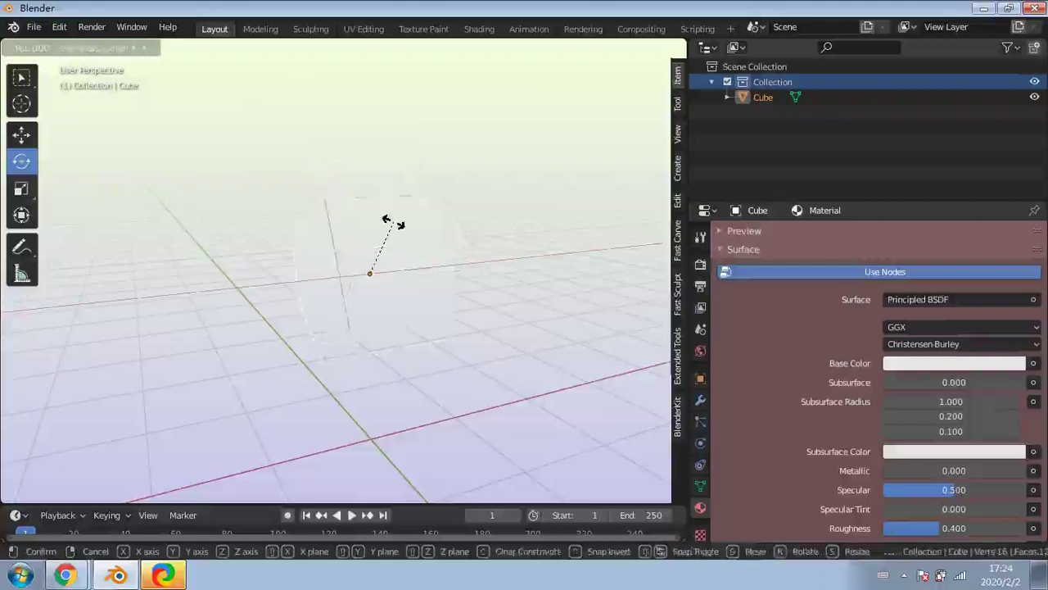
text(0)
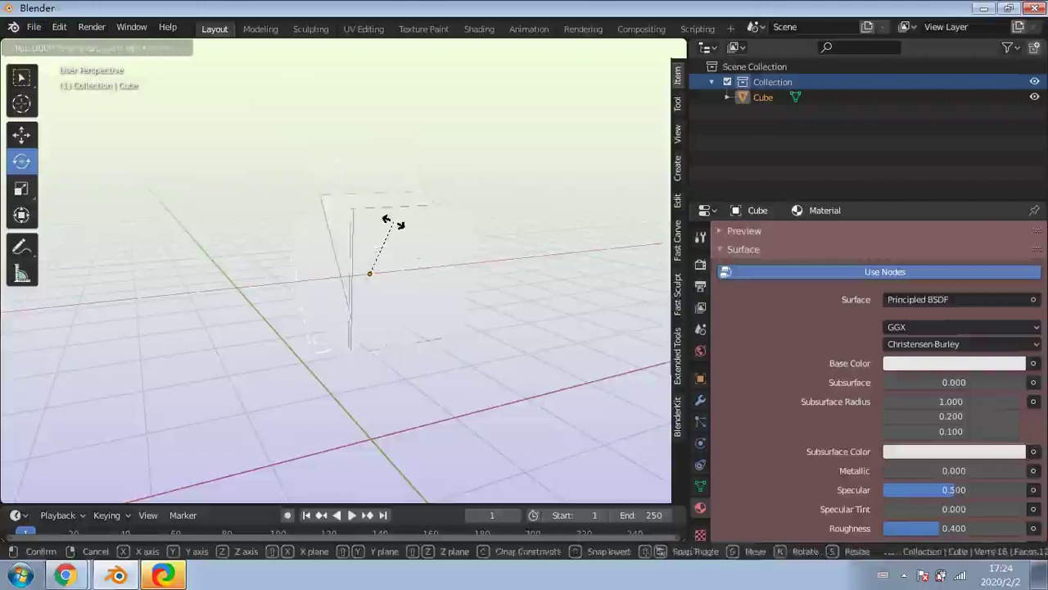
text(0)
click(393, 222)
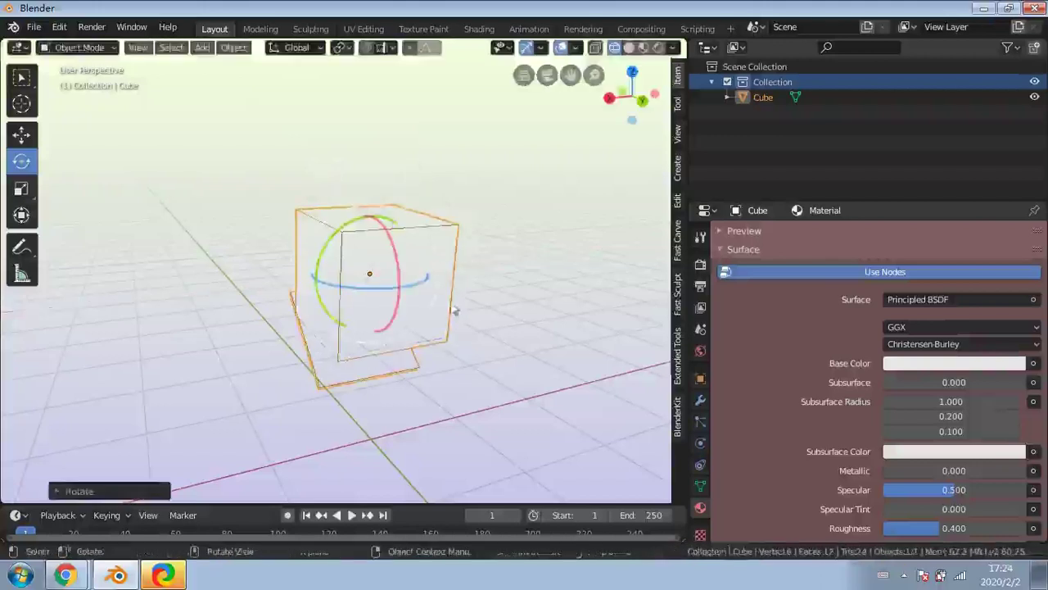
key(ctrl+z)
key(ctrl+z)
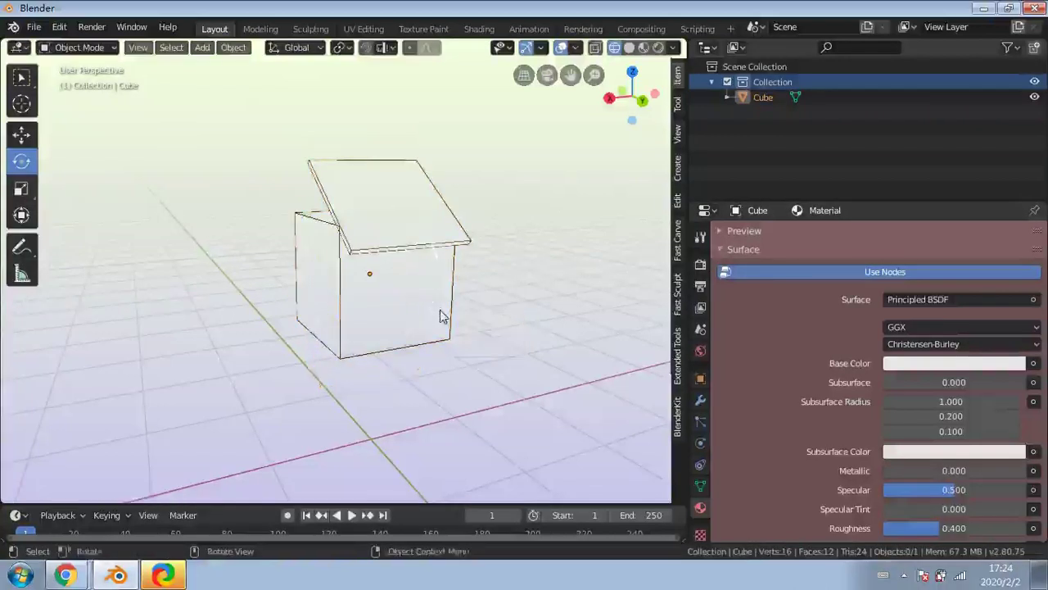
Bring up the viewport shading choices with the house object selected, keep Wireframe and clear the selection
middle_drag(502, 250, 473, 260)
click(447, 265)
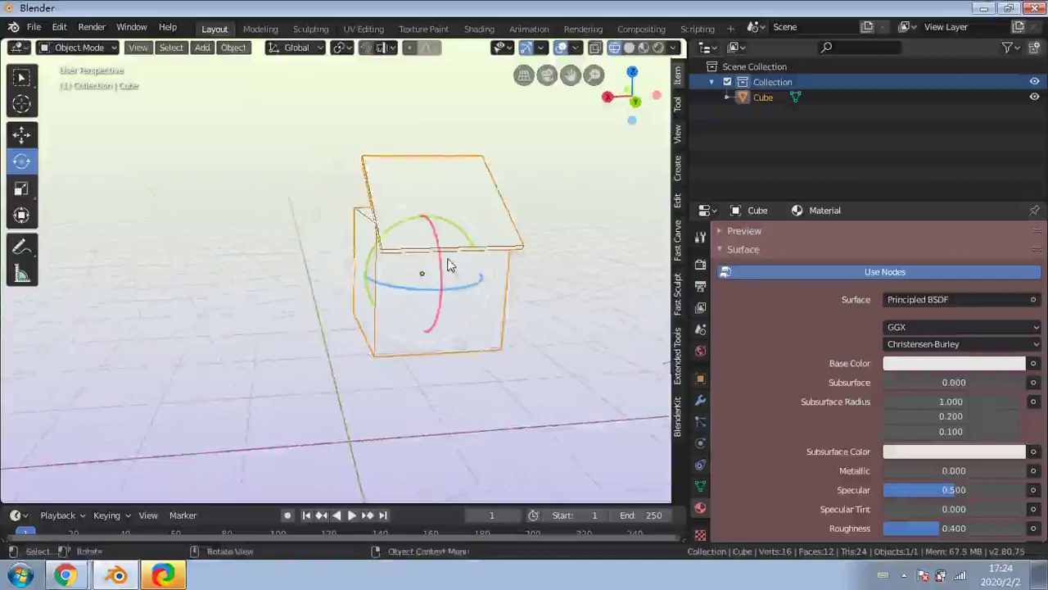
key(z)
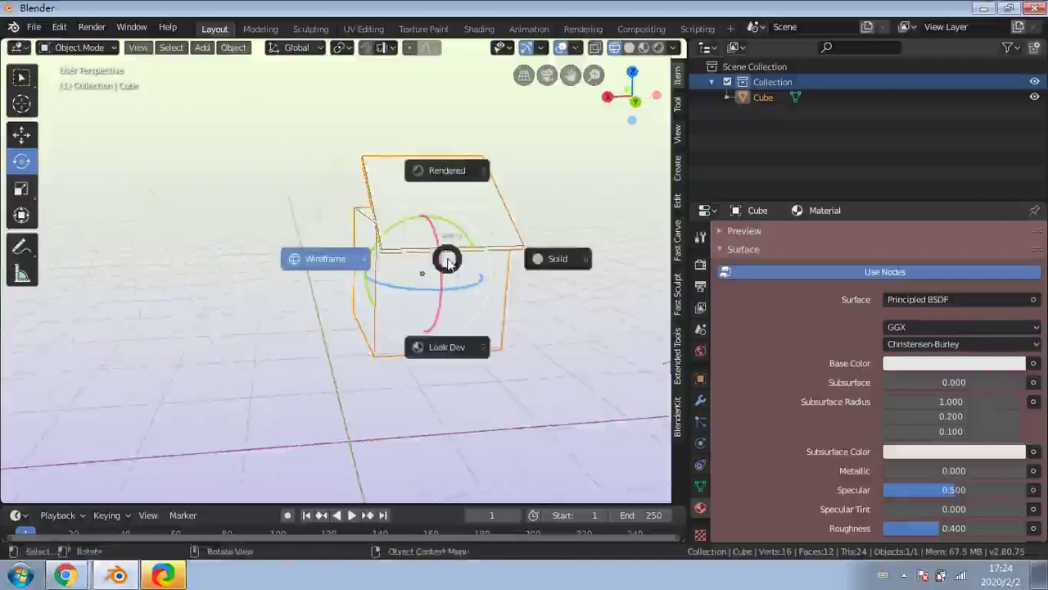
click(194, 156)
click(405, 225)
click(283, 190)
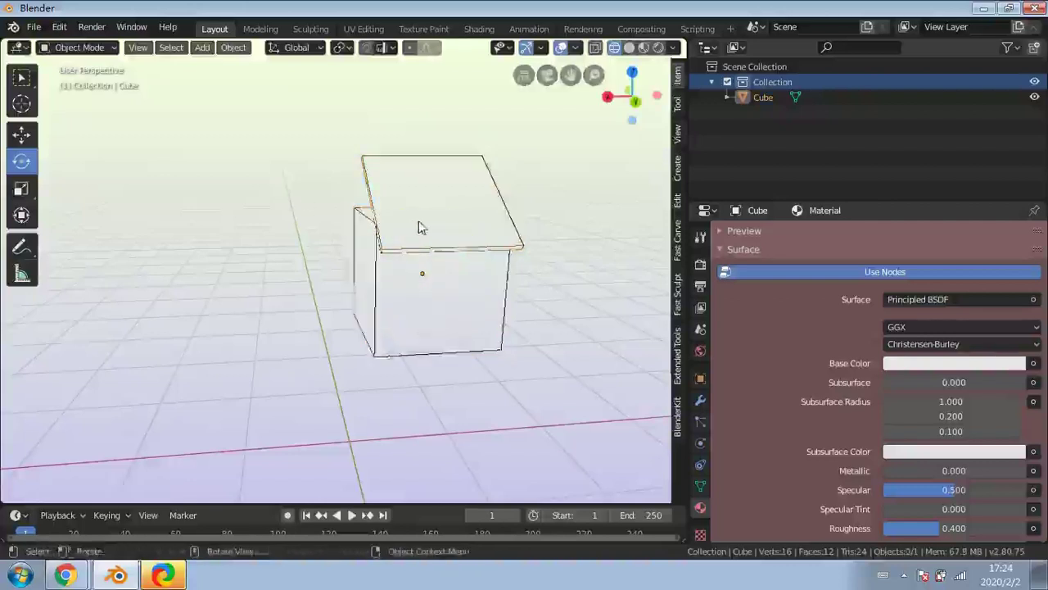
Select the house object and rotate it 90 degrees about the global Z axis
click(423, 228)
key(r)
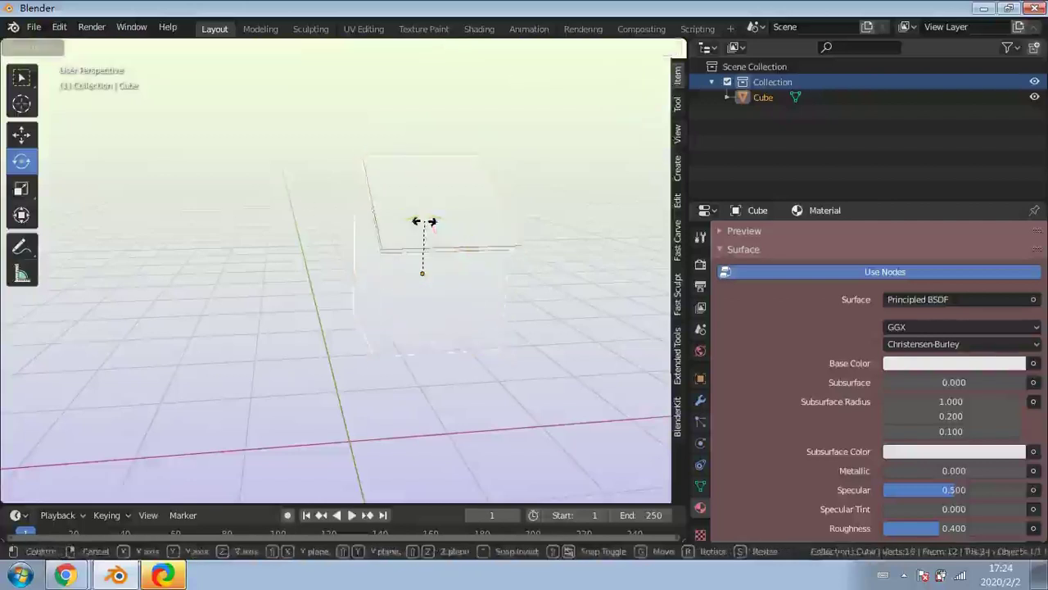
key(z)
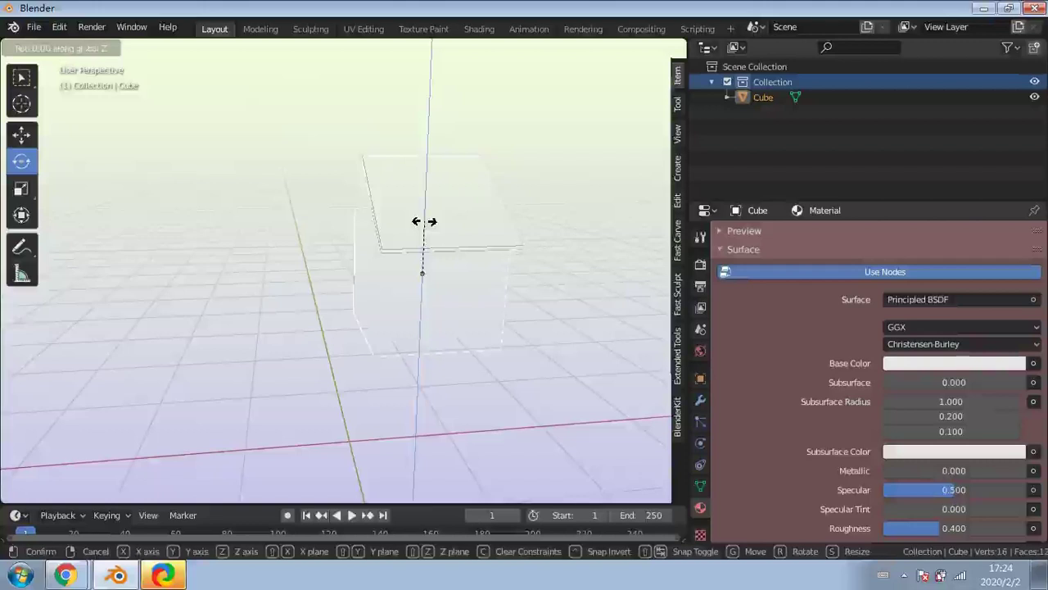
text(90)
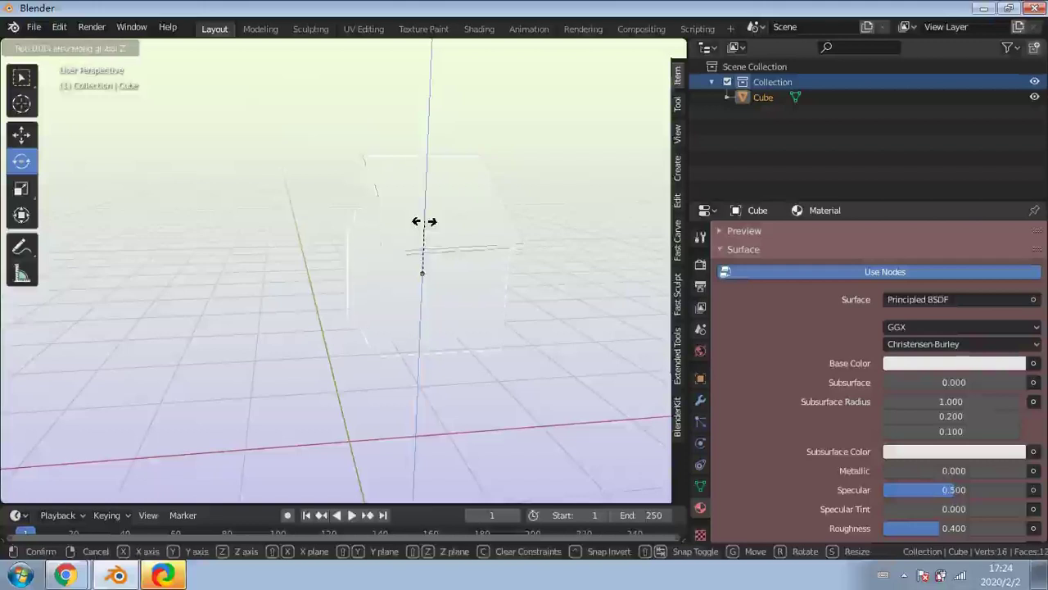
click(424, 221)
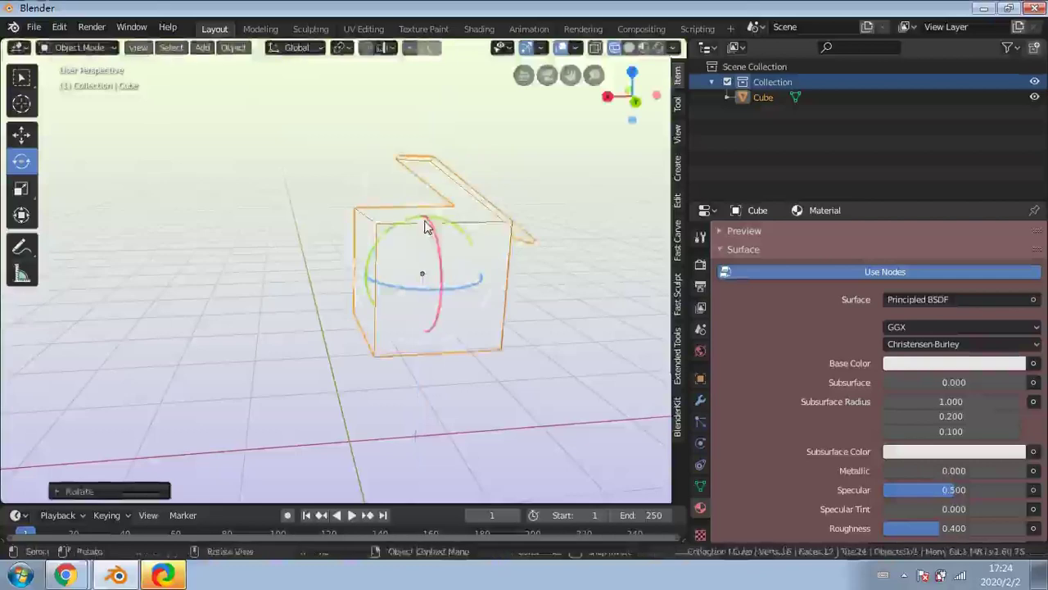
middle_drag(443, 267, 559, 348)
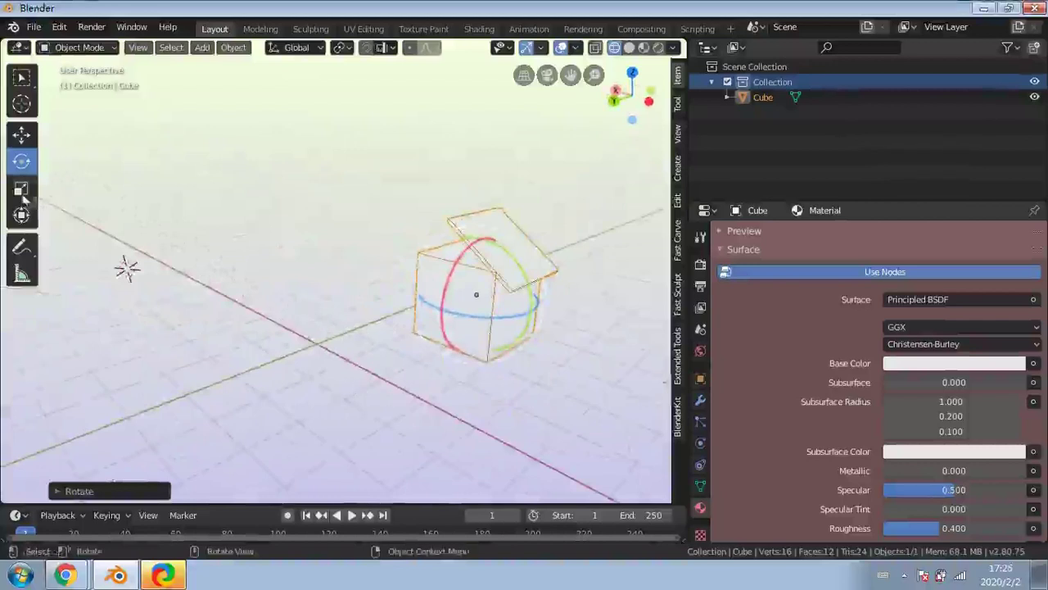
Reselect the house object and scale it up freehand and uniformly in all directions
click(292, 251)
click(467, 290)
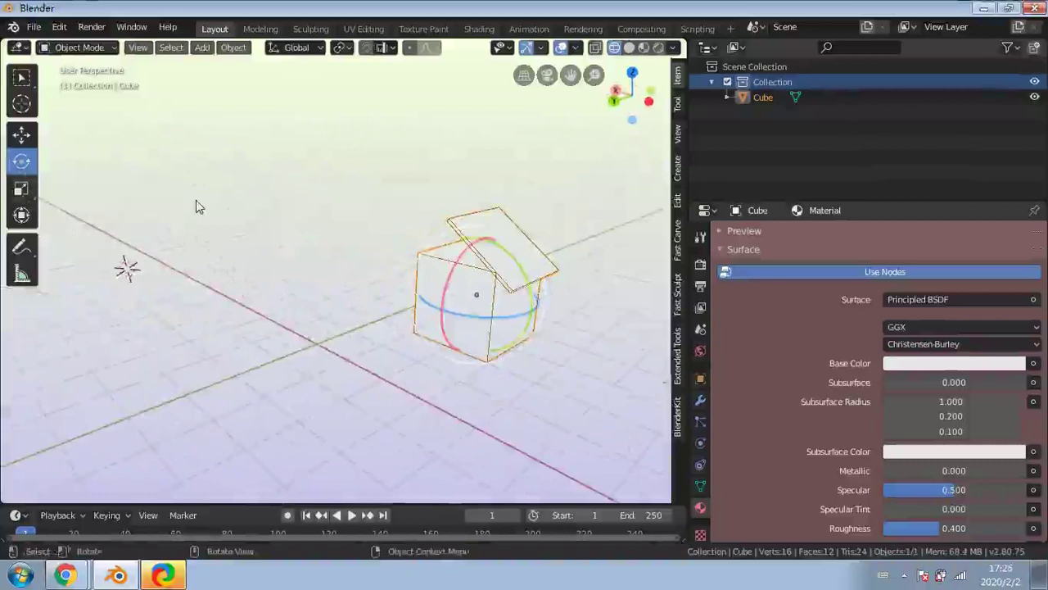
key(s)
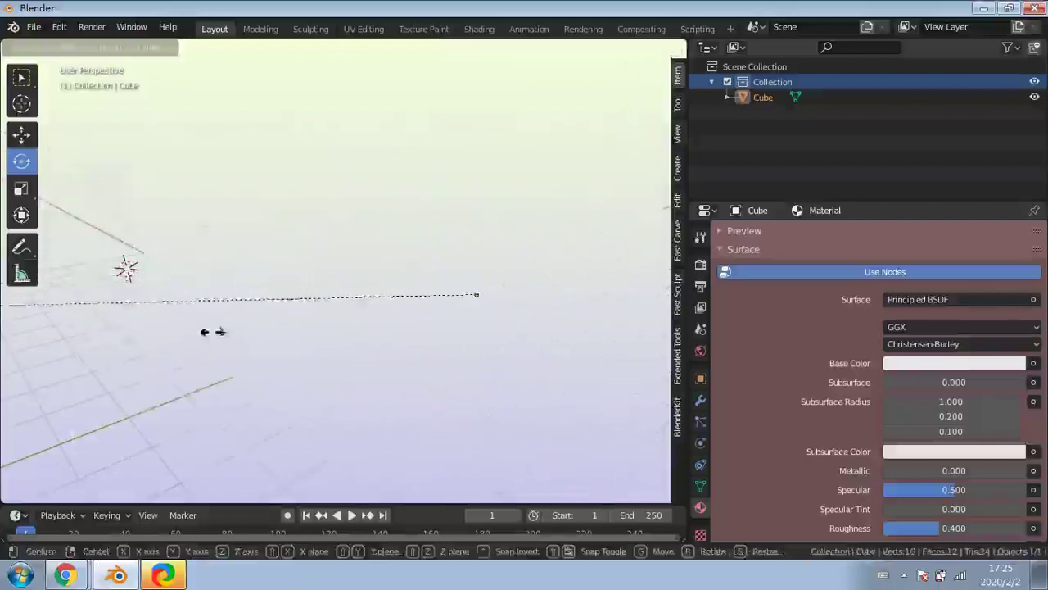
click(526, 296)
scroll(525, 301, down, 7)
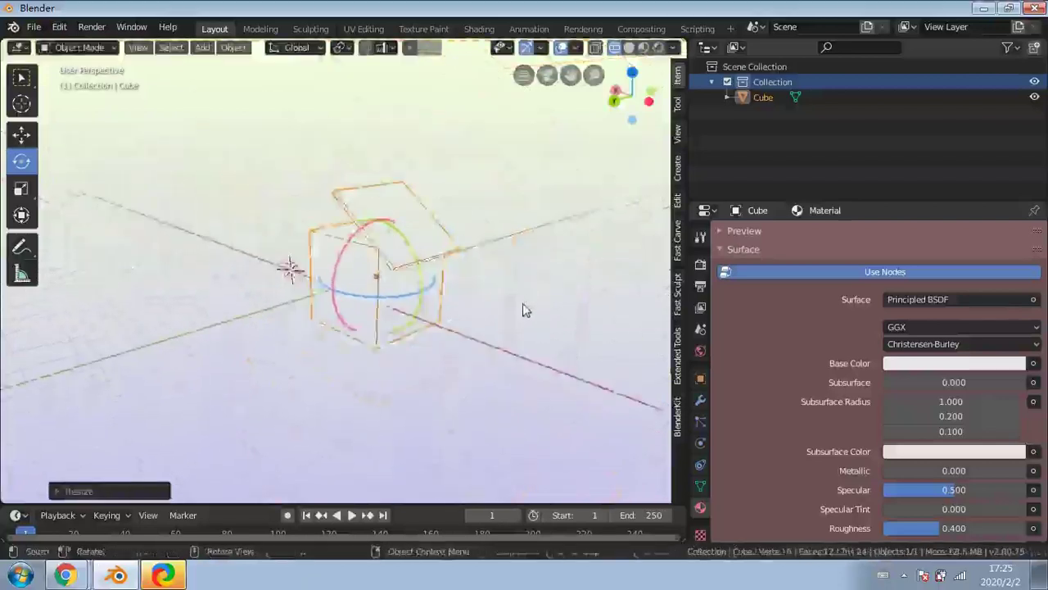
middle_drag(524, 303, 482, 308)
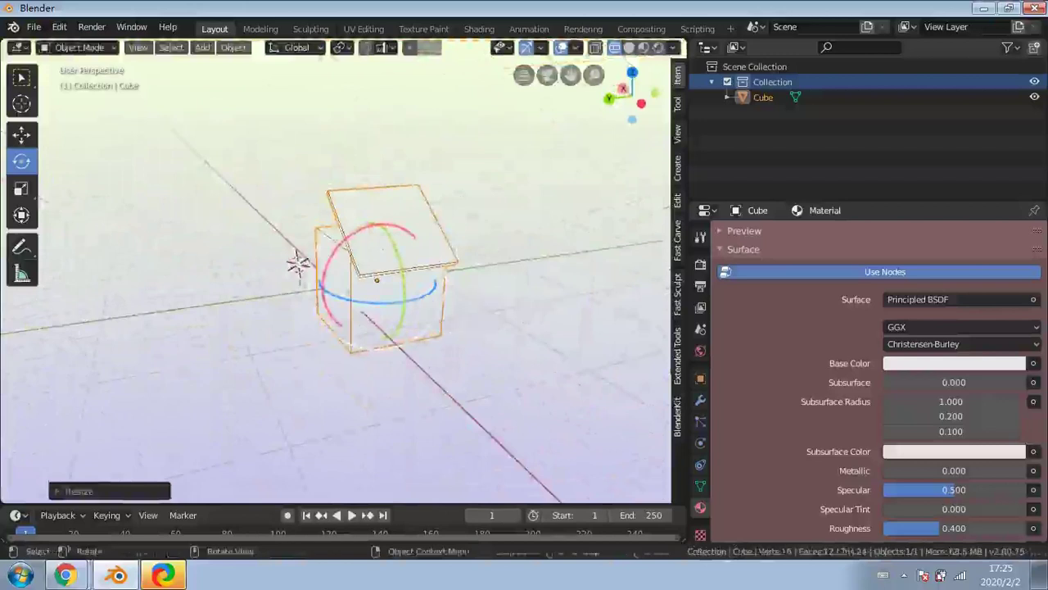
Try the Move tool on the house object, clear the selection and switch to the Select Box tool
click(21, 134)
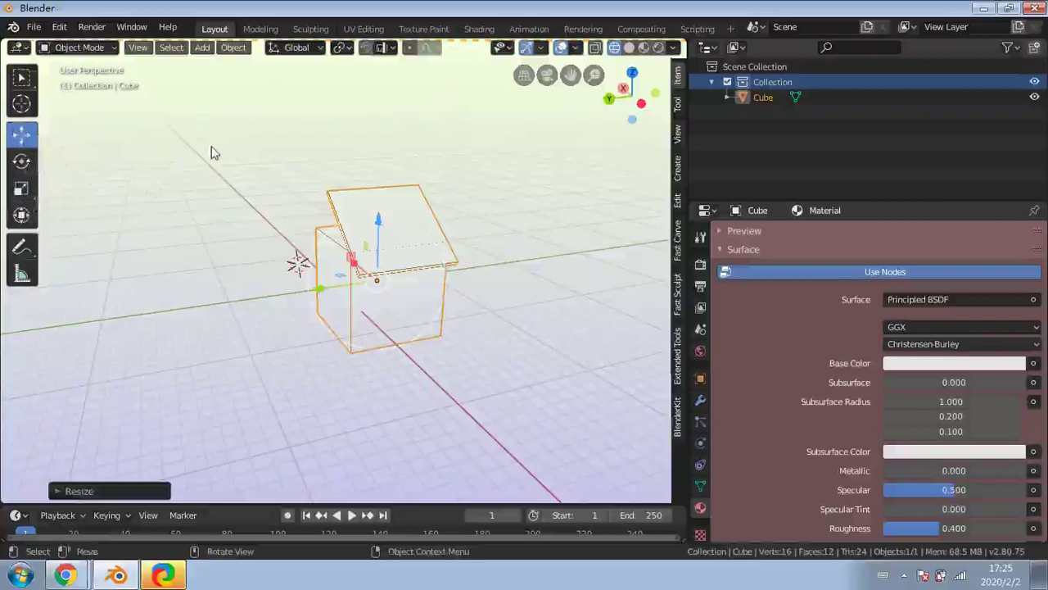
click(257, 140)
key(w)
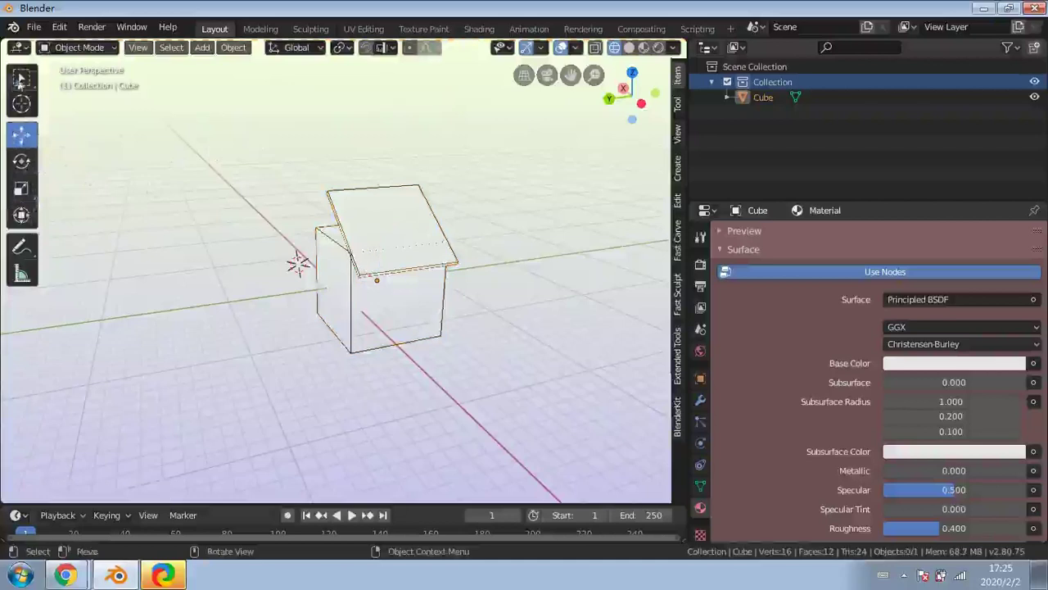
With the Select Box tool active, select the house object and enlarge it freehand again
click(395, 257)
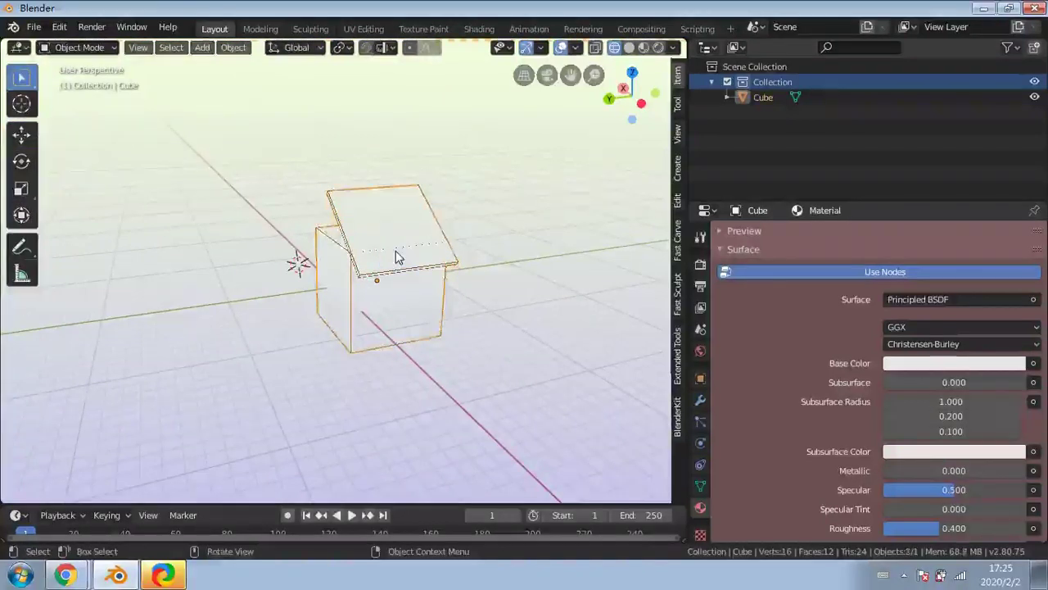
key(s)
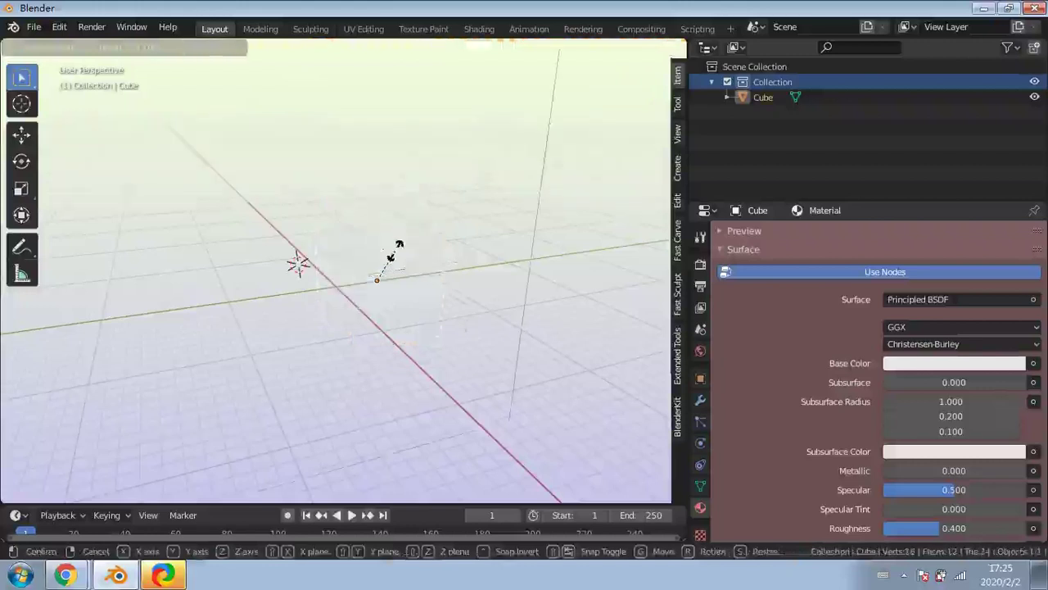
click(395, 257)
scroll(396, 251, down, 12)
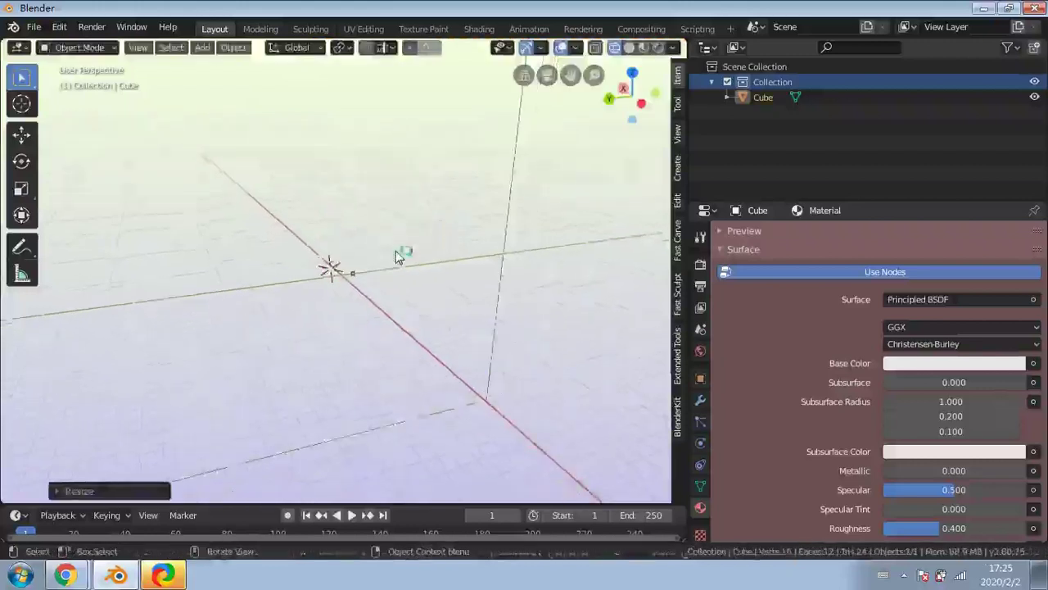
Examine the selected house model in wireframe from different distances and angles to check how the view clips it
scroll(398, 258, down, 5)
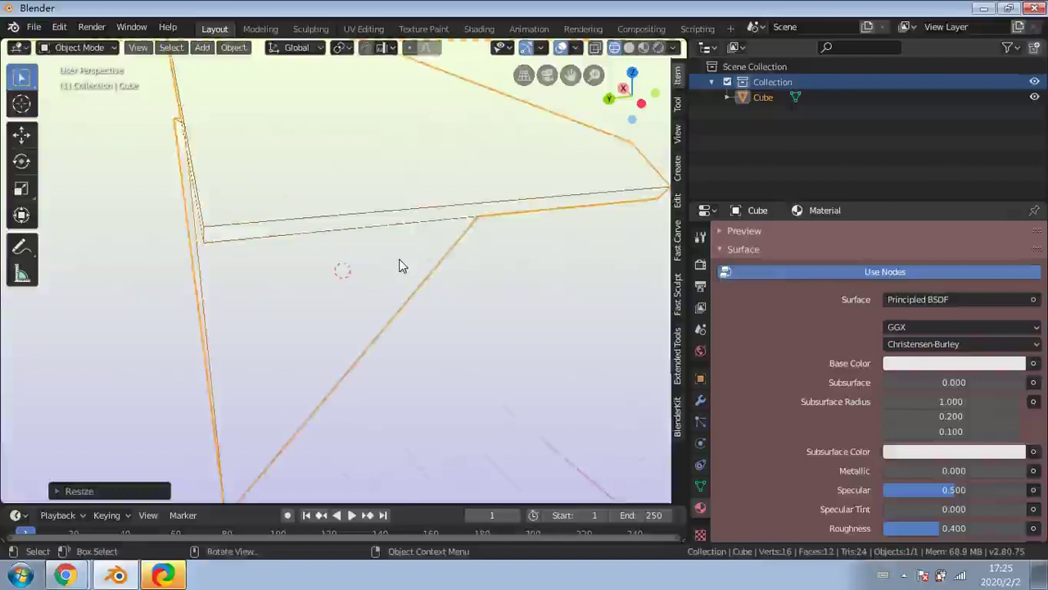
scroll(401, 266, down, 4)
middle_drag(401, 265, 376, 259)
scroll(376, 252, up, 3)
scroll(375, 252, down, 3)
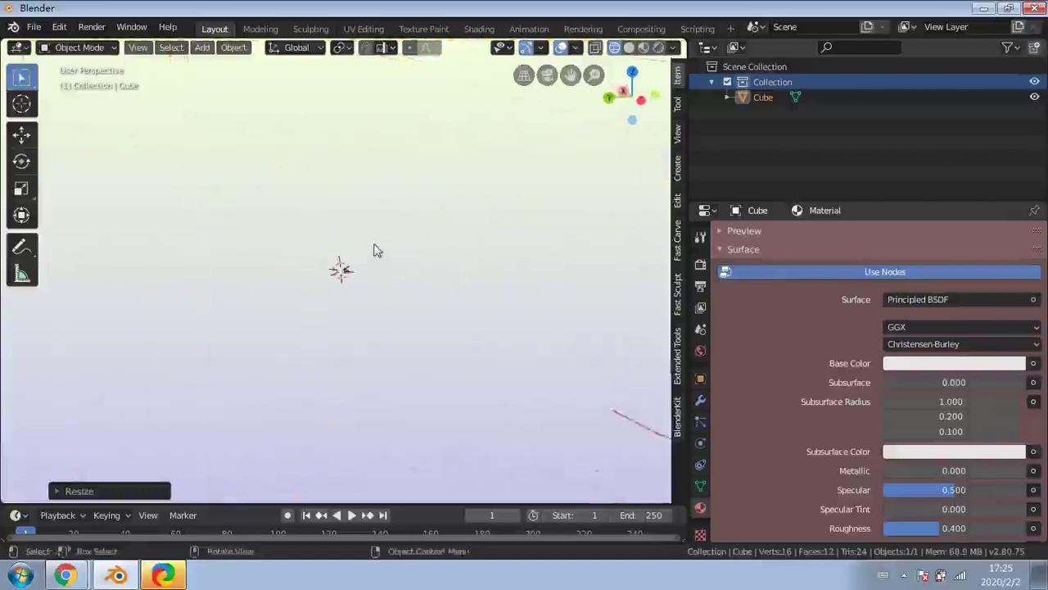
scroll(375, 252, up, 4)
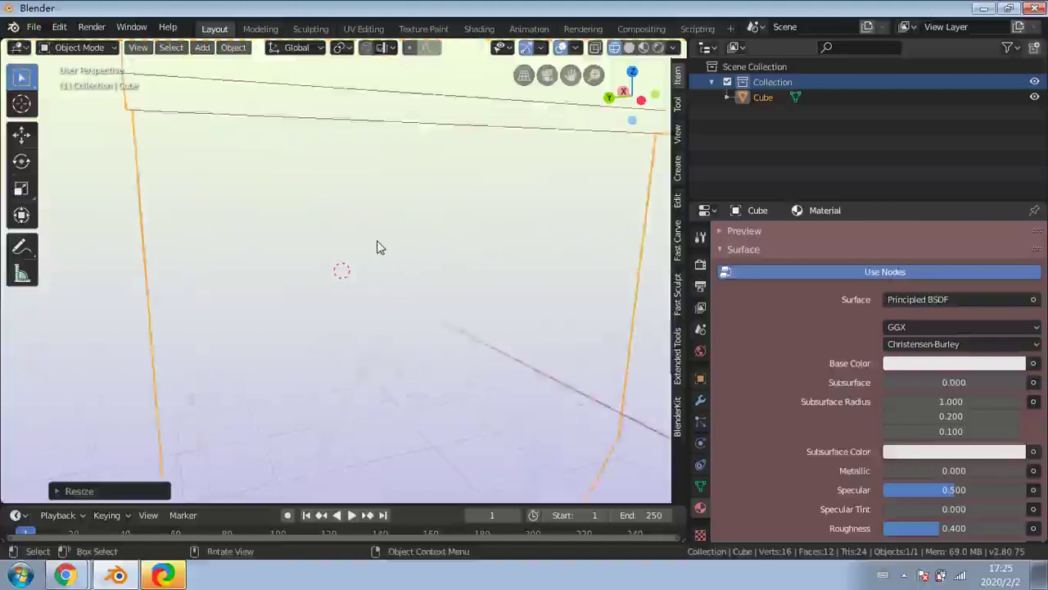
scroll(379, 247, down, 1)
middle_drag(463, 259, 424, 285)
scroll(425, 283, up, 4)
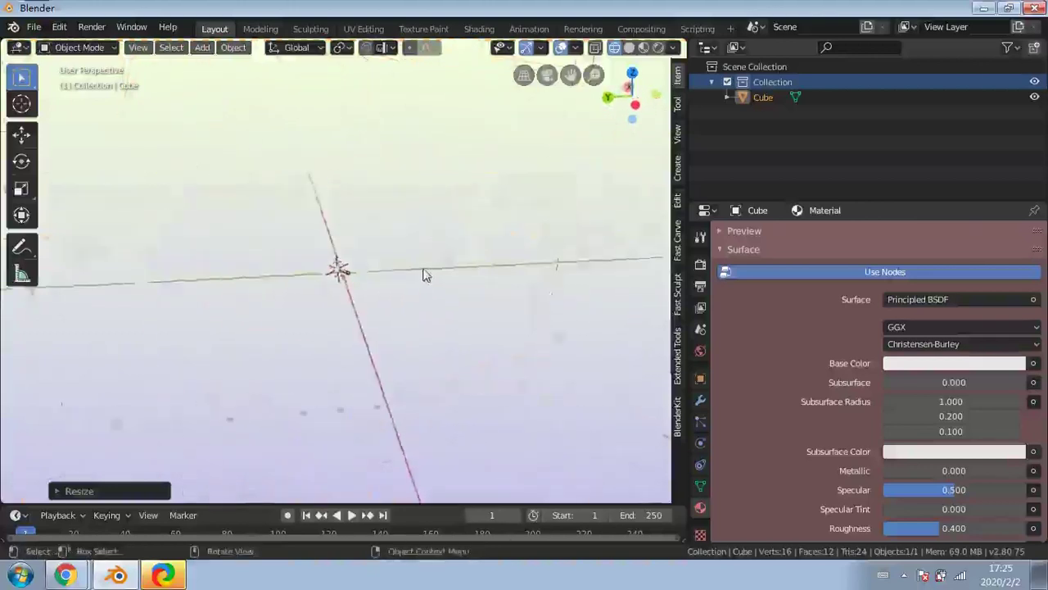
scroll(425, 273, down, 3)
scroll(428, 270, down, 2)
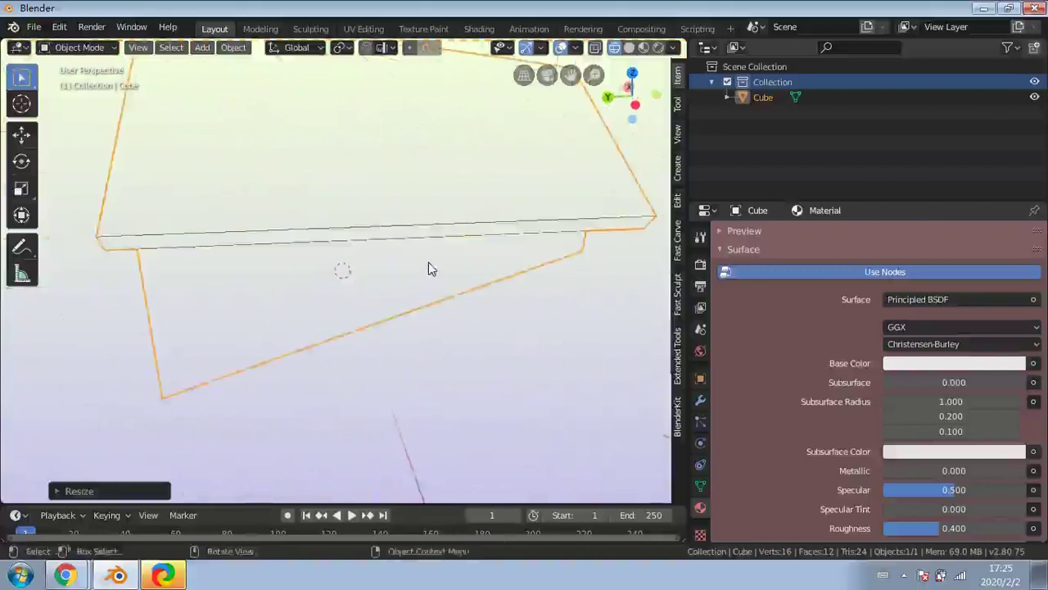
Switch the viewport to Look Dev shading and examine the house model from different distances
click(645, 48)
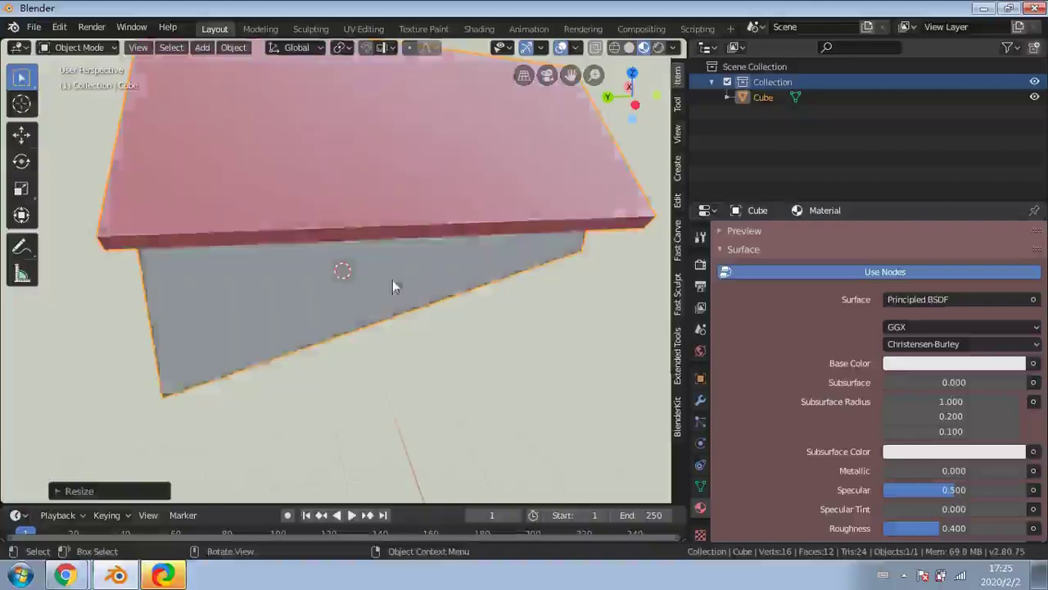
scroll(393, 281, down, 3)
middle_drag(393, 281, 425, 278)
scroll(425, 278, up, 3)
scroll(425, 278, down, 2)
scroll(413, 280, up, 4)
scroll(413, 281, up, 3)
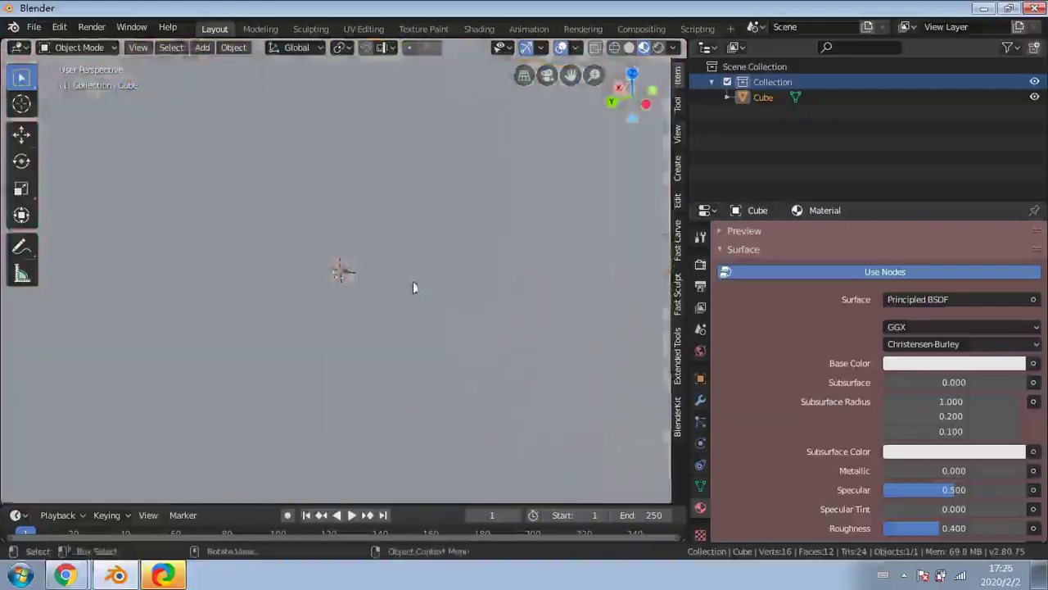
scroll(413, 279, down, 3)
scroll(413, 279, down, 2)
scroll(412, 279, down, 3)
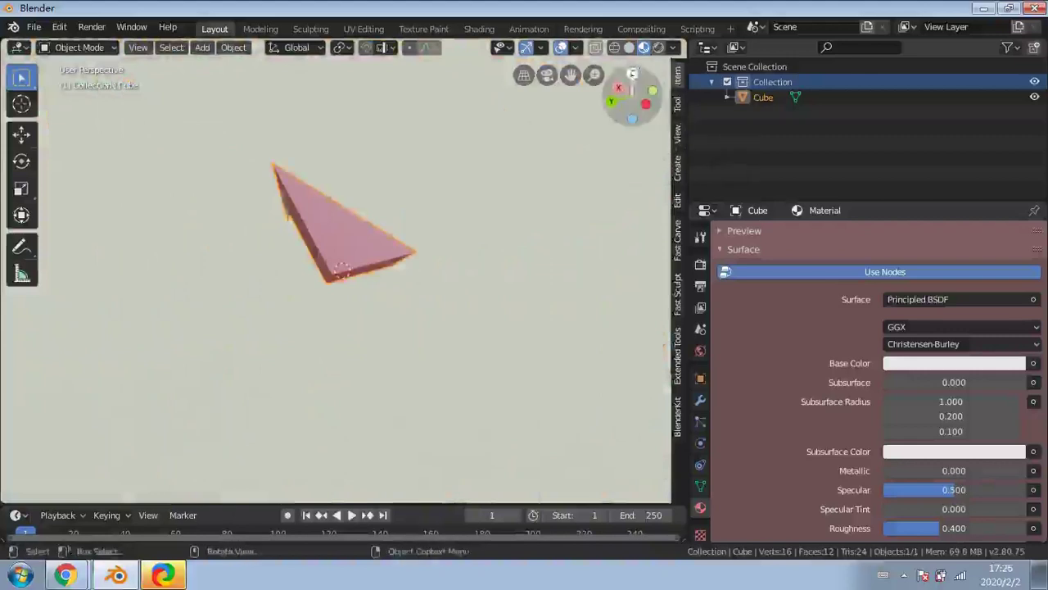
Return the viewport to wireframe and set the view's clip End to 100000000 m
click(615, 47)
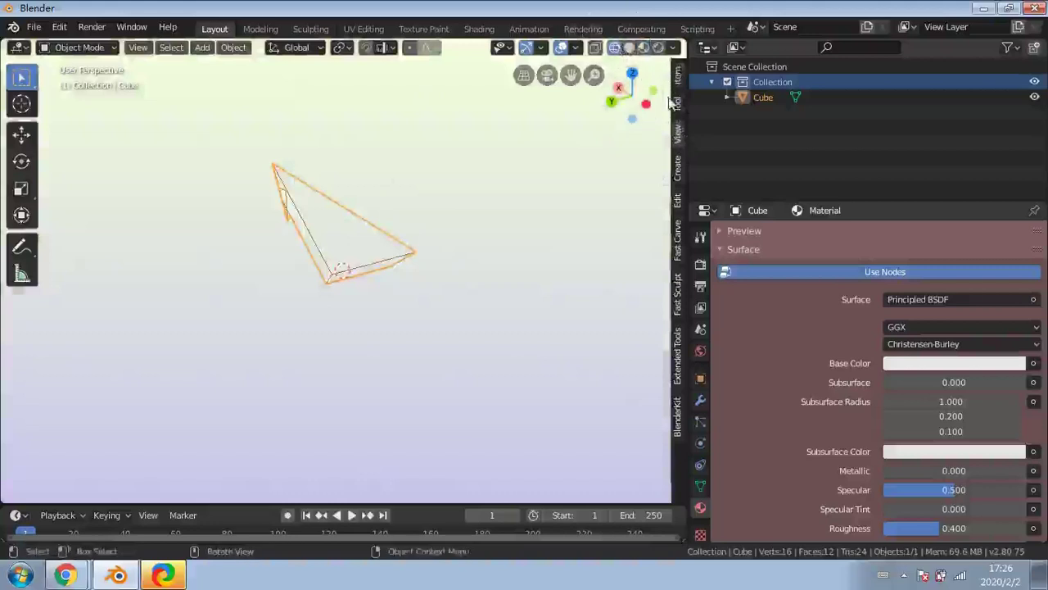
click(678, 133)
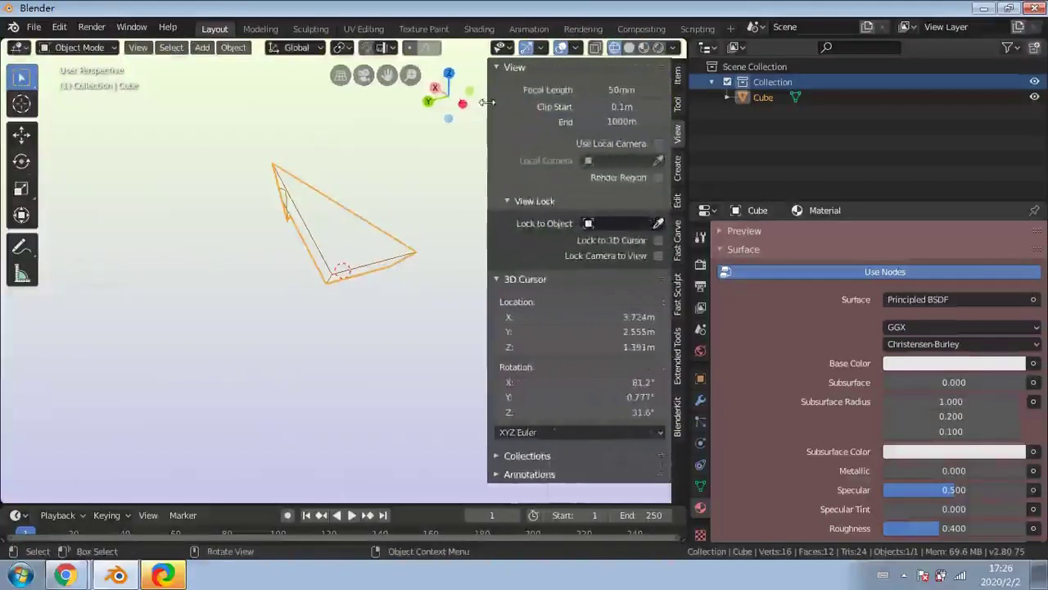
click(610, 122)
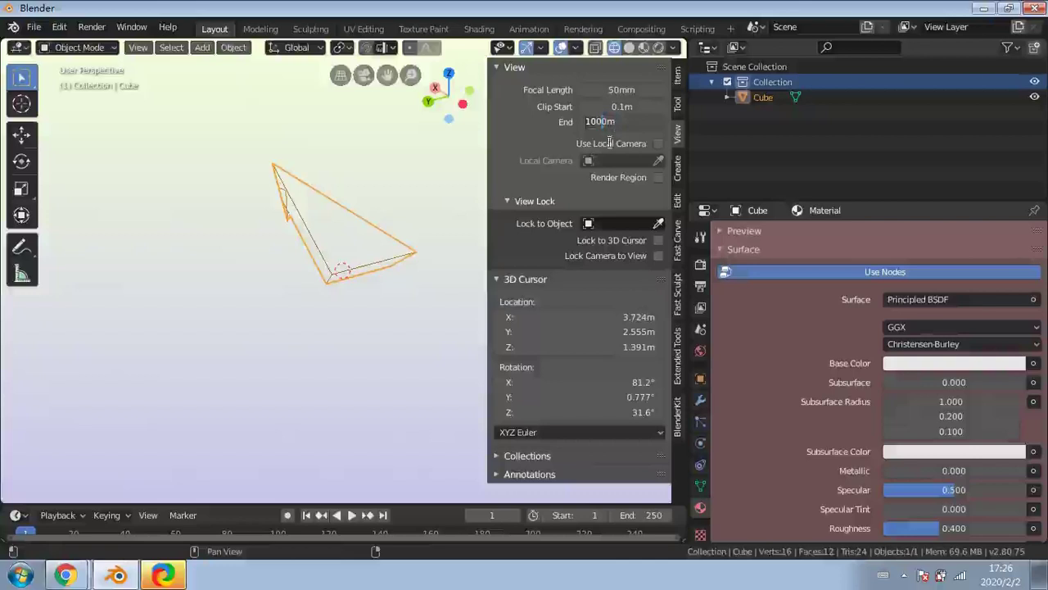
text(0000000)
click(149, 224)
scroll(251, 241, down, 6)
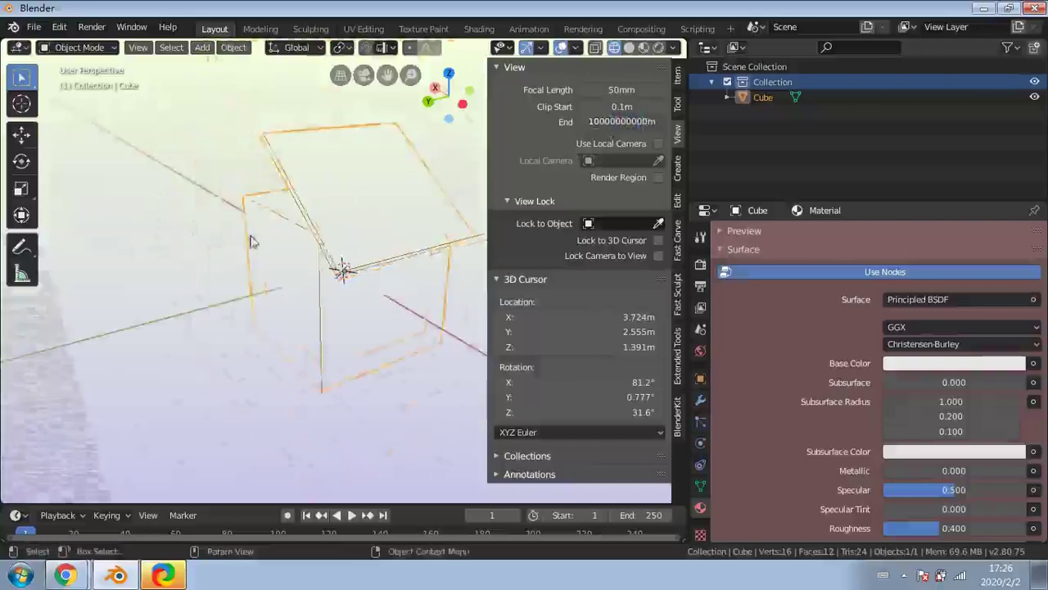
middle_drag(289, 256, 244, 259)
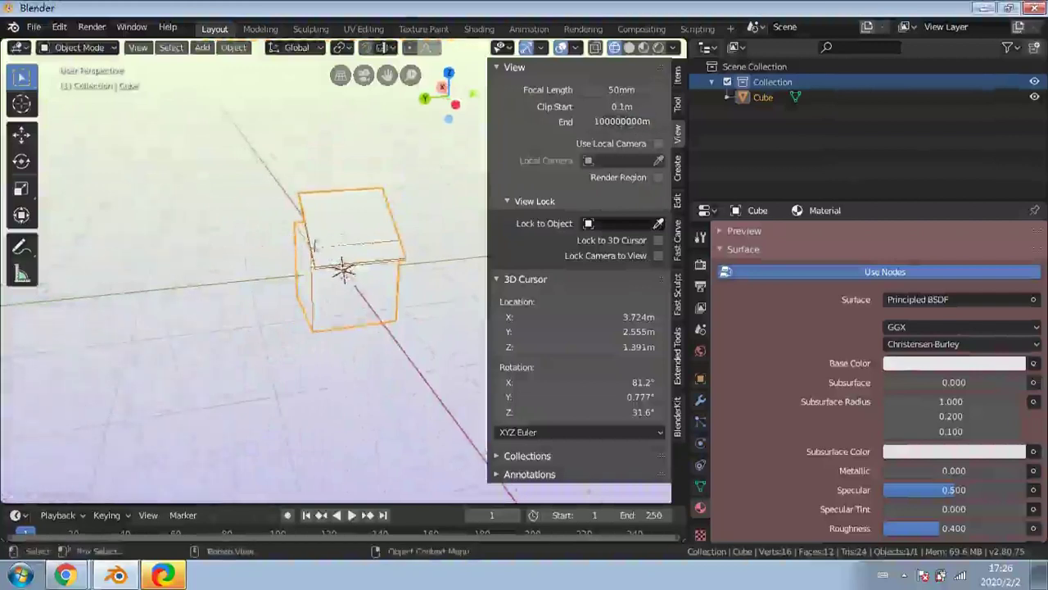
Activate the Move tool and move the house freely upward and slightly sideways in the view plane
middle_drag(270, 275, 351, 293)
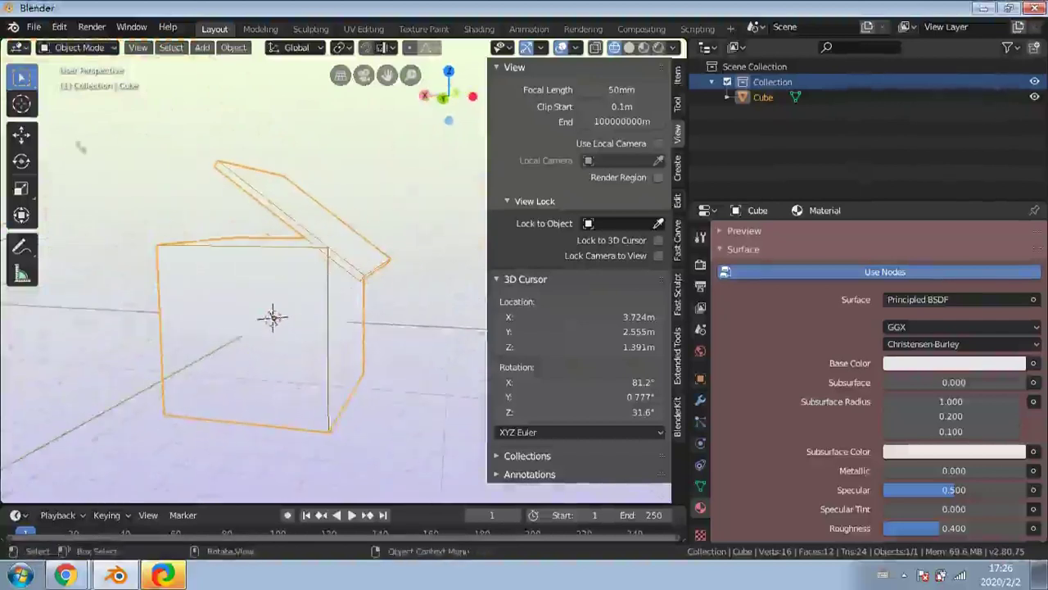
click(23, 135)
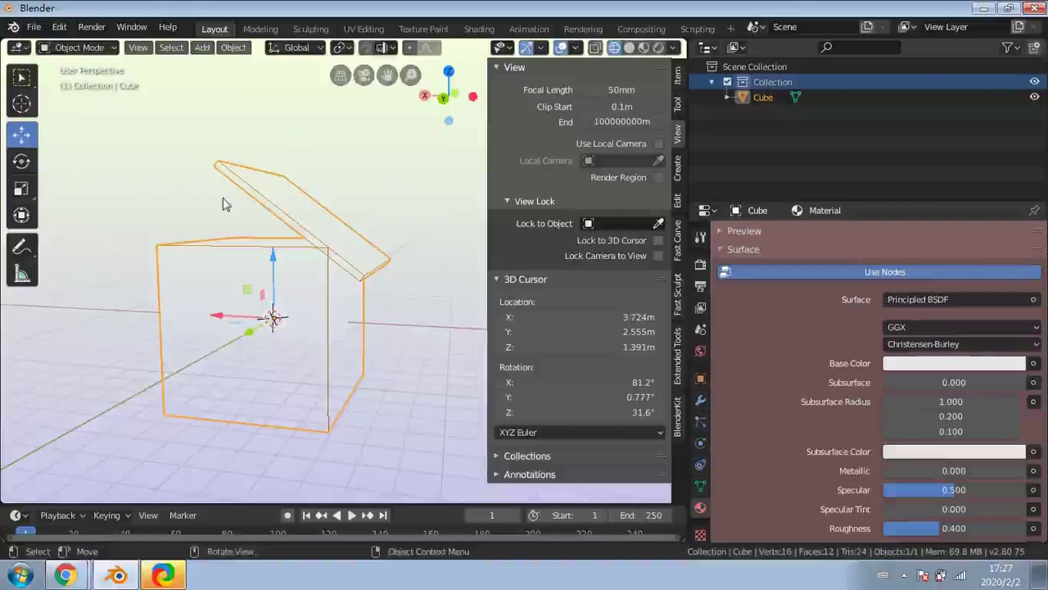
key(g)
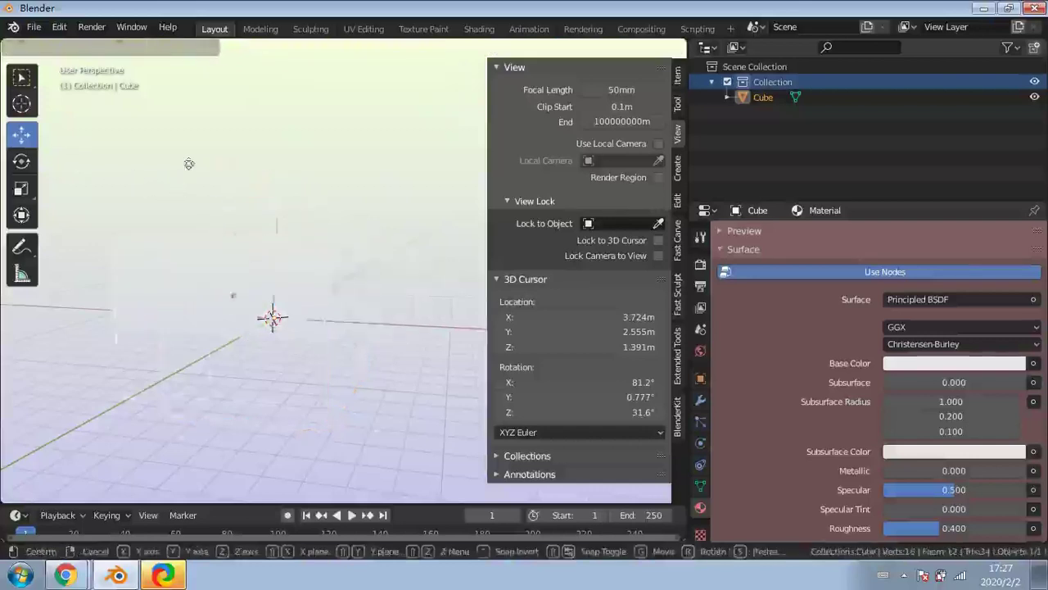
click(194, 157)
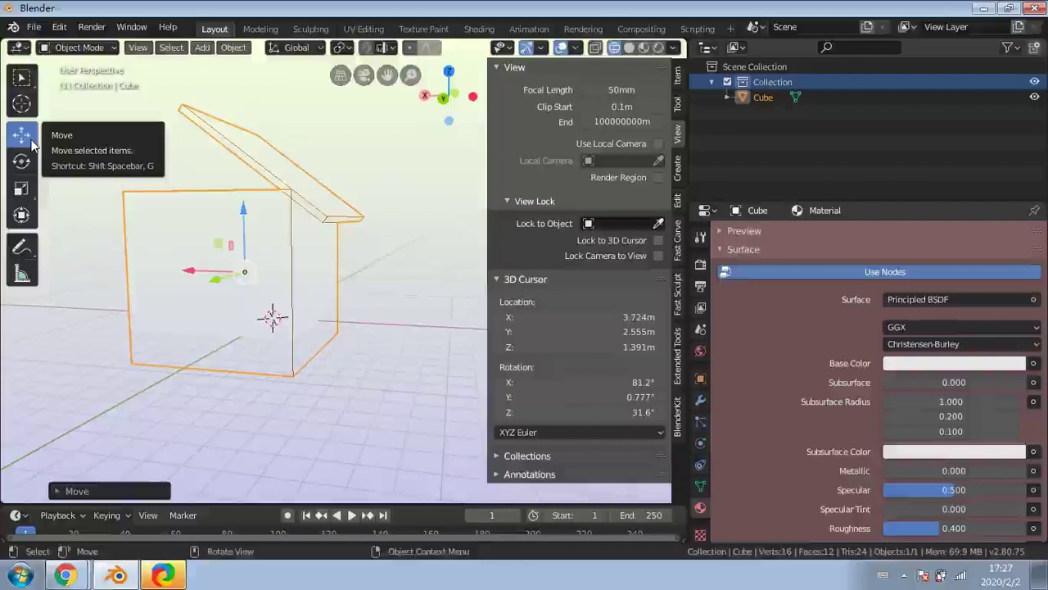
Bring up the quick tool list, dismiss it without choosing a tool, and reselect the house
key(shift)
key(shift+space)
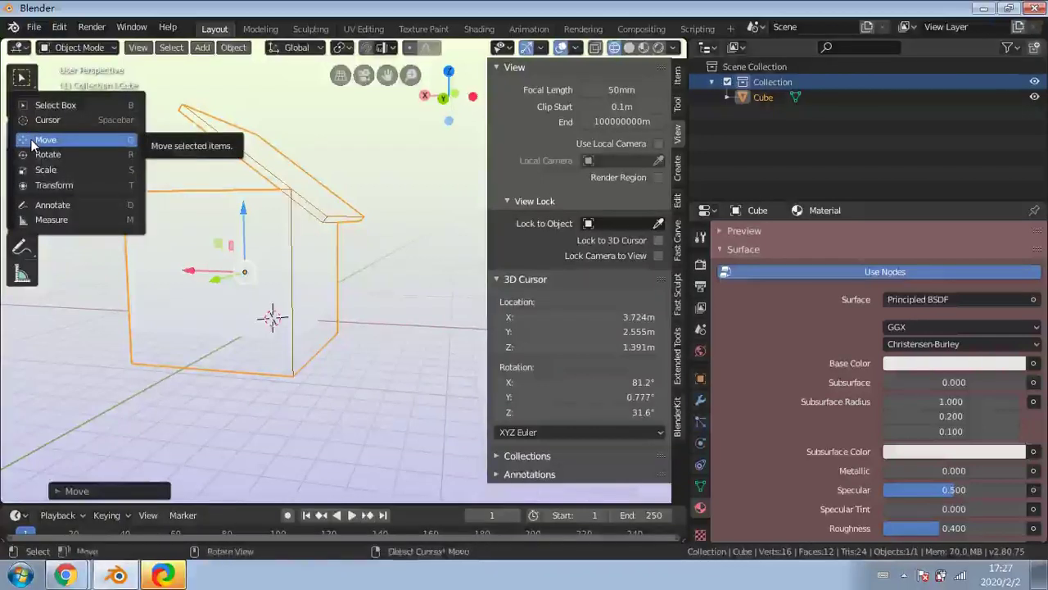
click(98, 318)
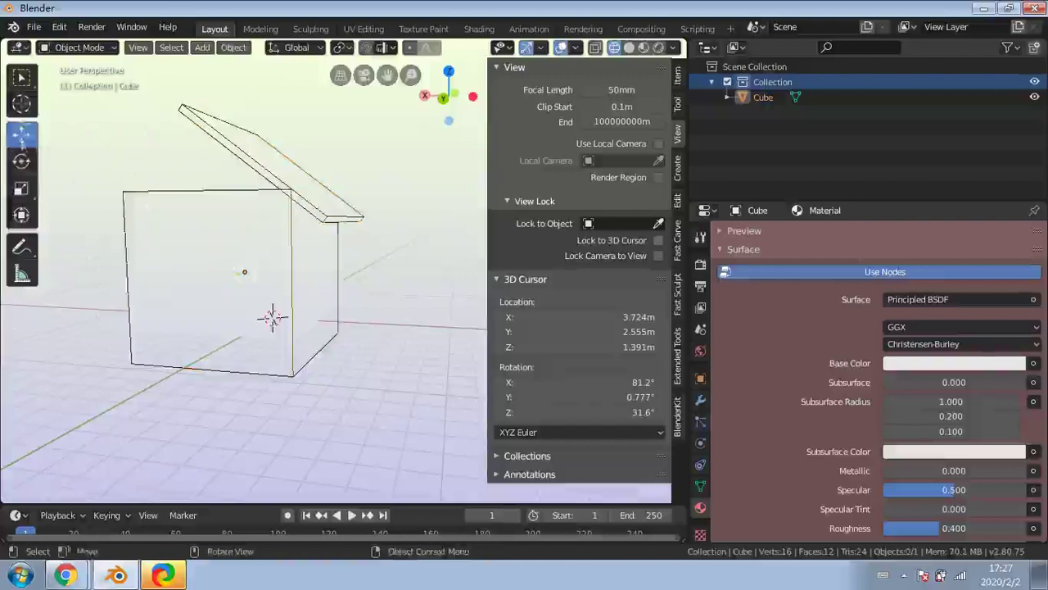
click(232, 259)
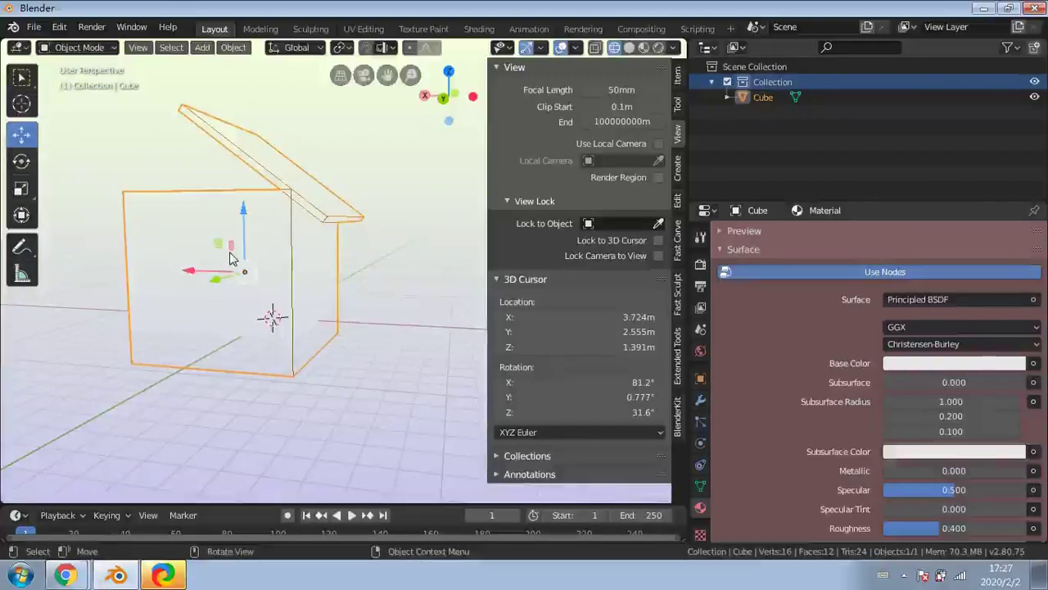
Preview the house in Solid shading and return the viewport to wireframe
key(z)
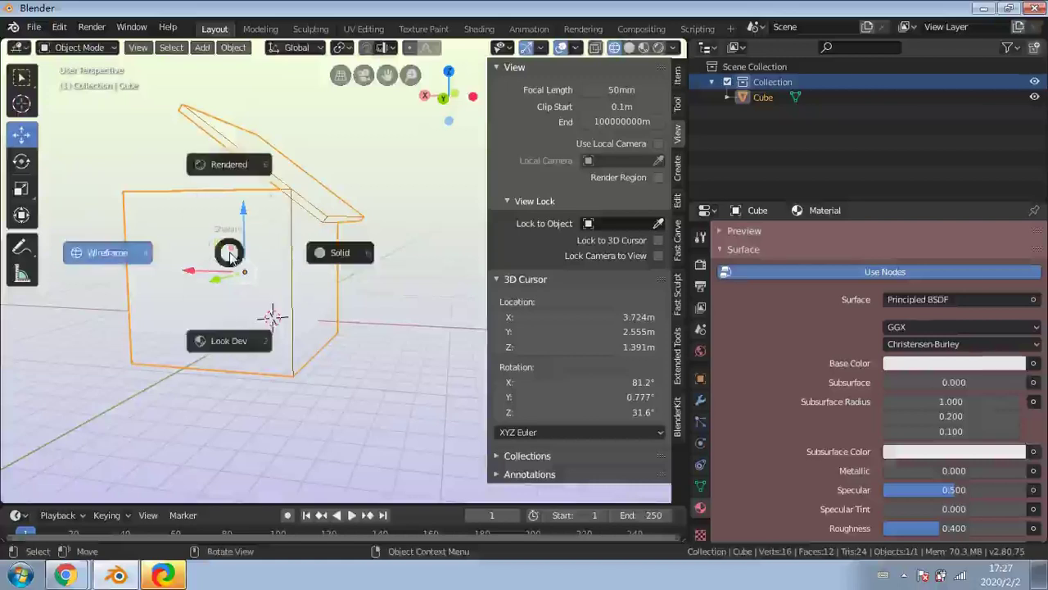
click(373, 162)
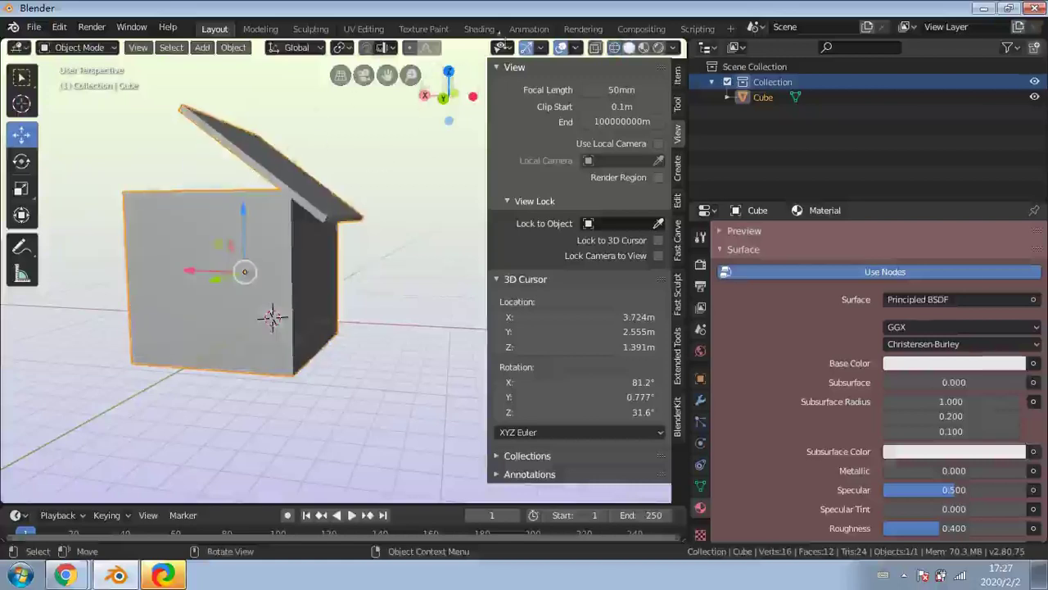
click(614, 46)
Move the house slightly sideways and down in the view plane and deselect it
drag(381, 123, 360, 128)
click(344, 178)
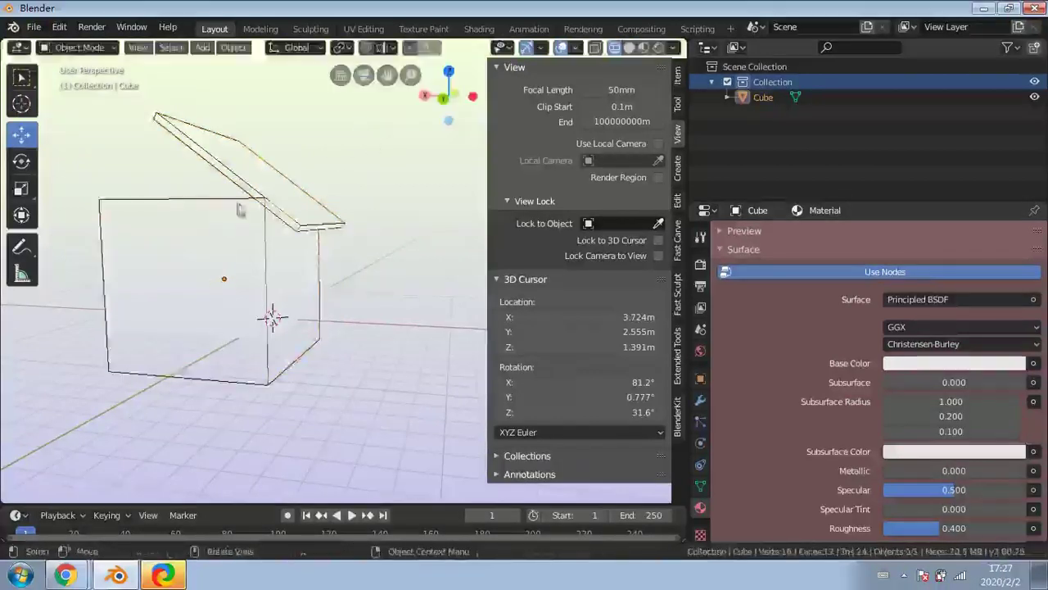
Select the house and try moves constrained to the Z axis, including one with a distance of 0
click(219, 222)
key(g)
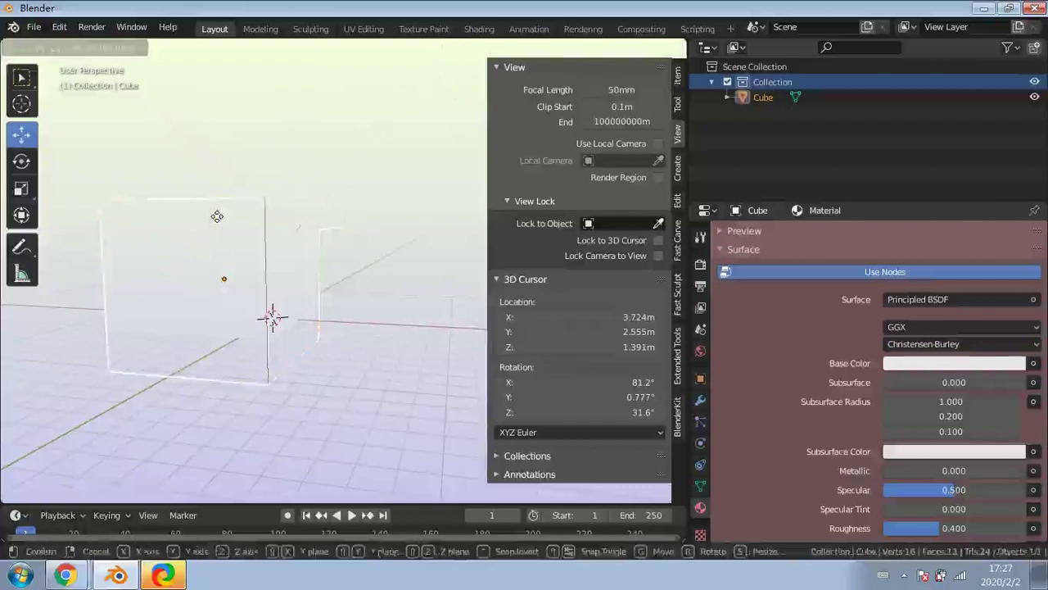
key(z)
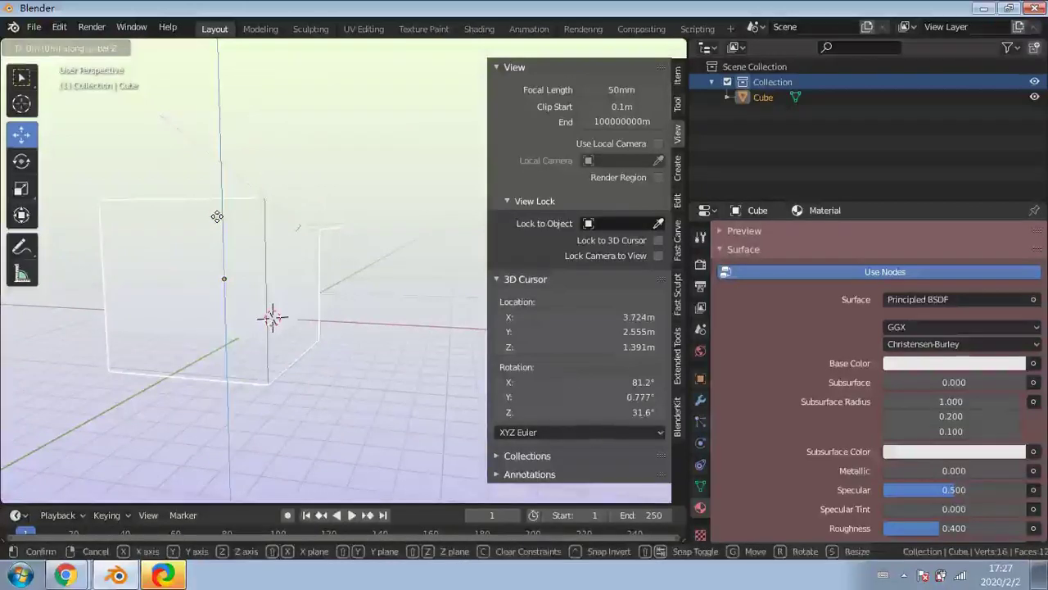
key(z)
click(217, 217)
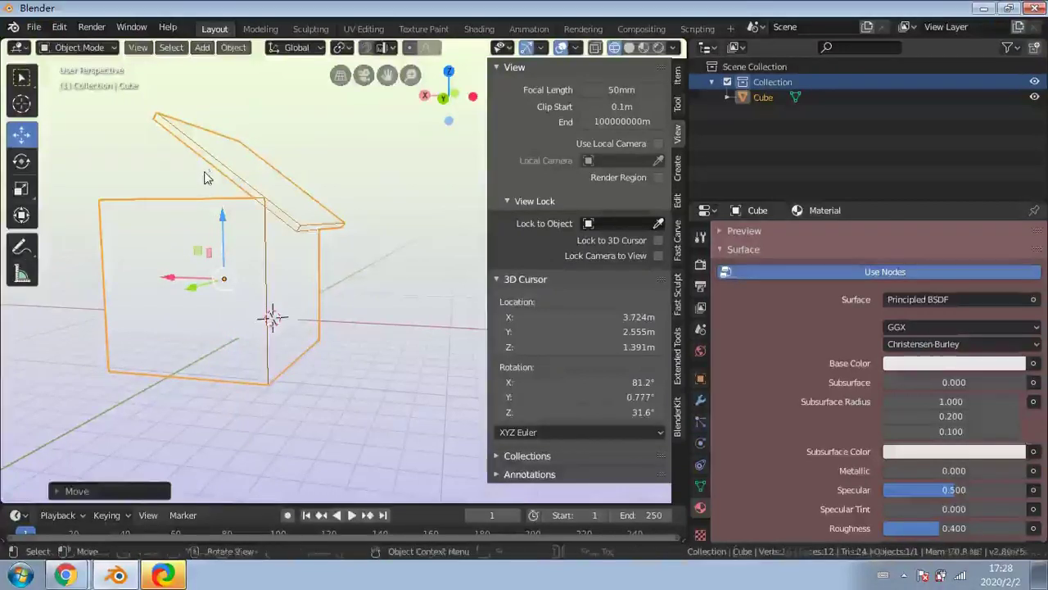
key(g)
text(z)
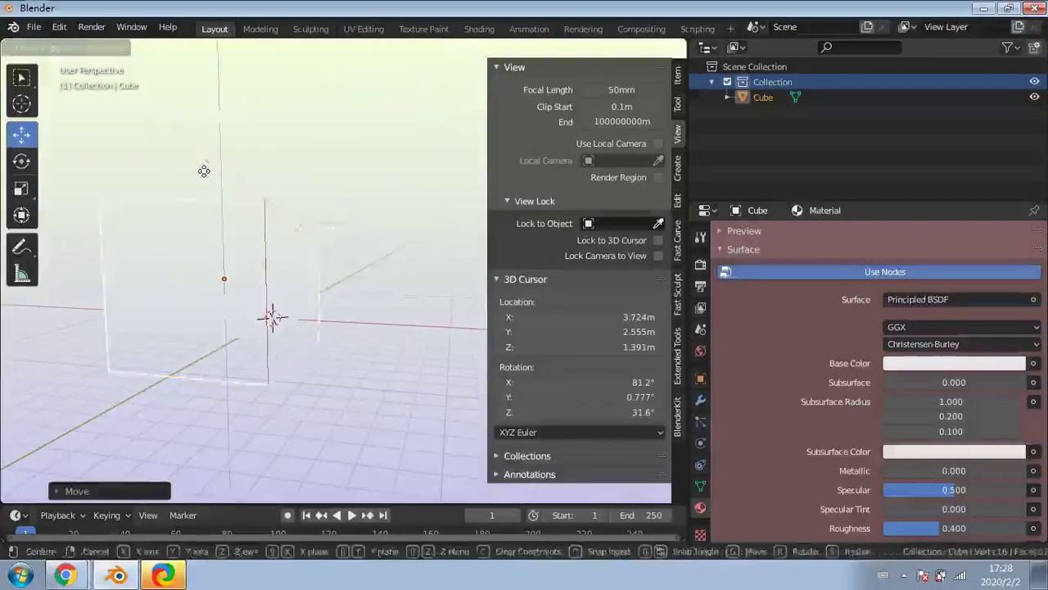
text(0)
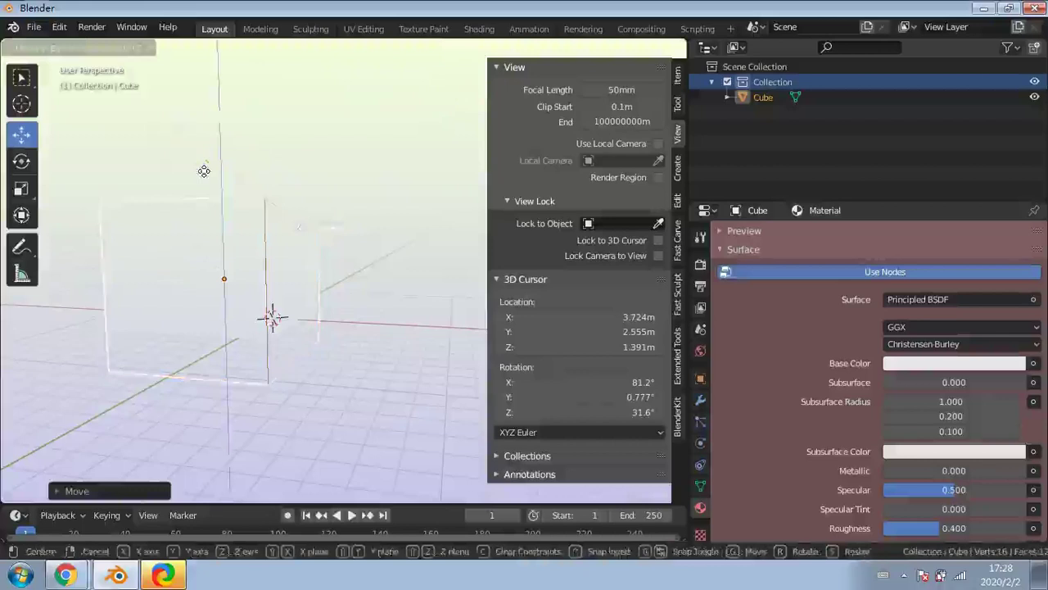
click(205, 136)
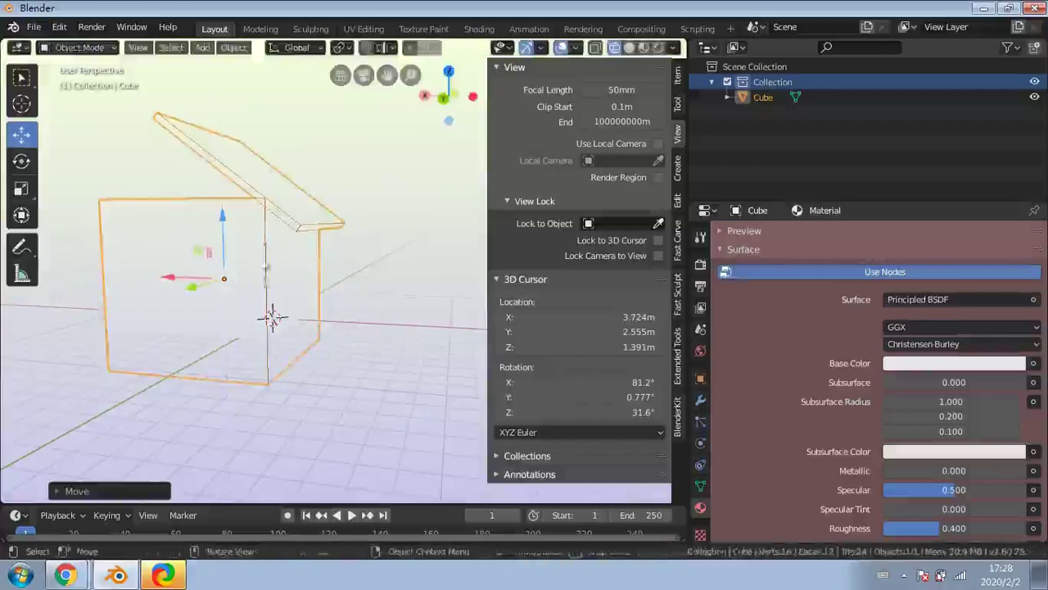
Raise the house along the Z axis, and lower it partway along the same axis
middle_drag(267, 267, 285, 234)
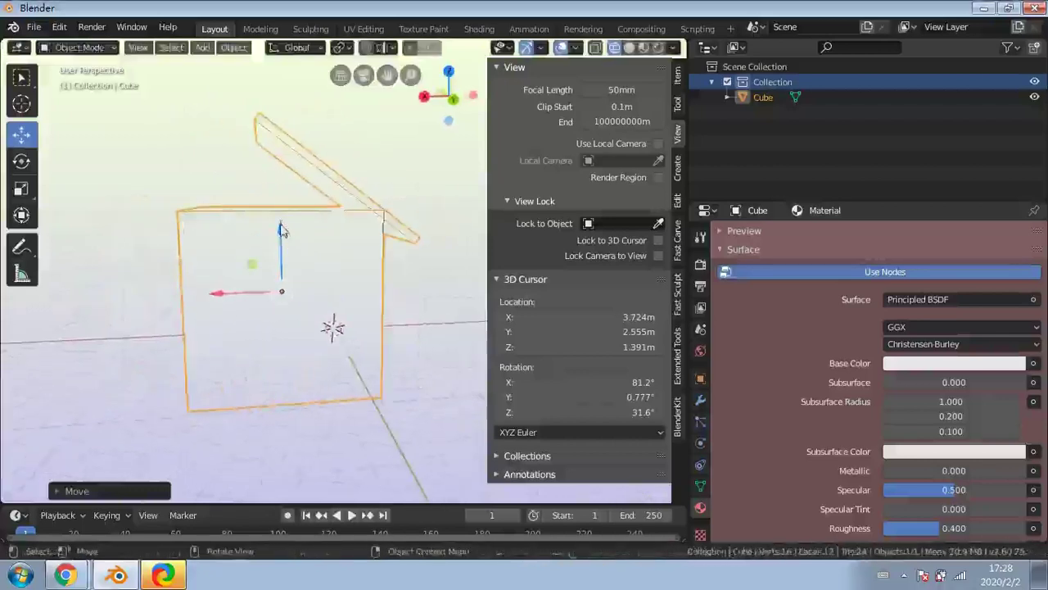
key(g)
key(z)
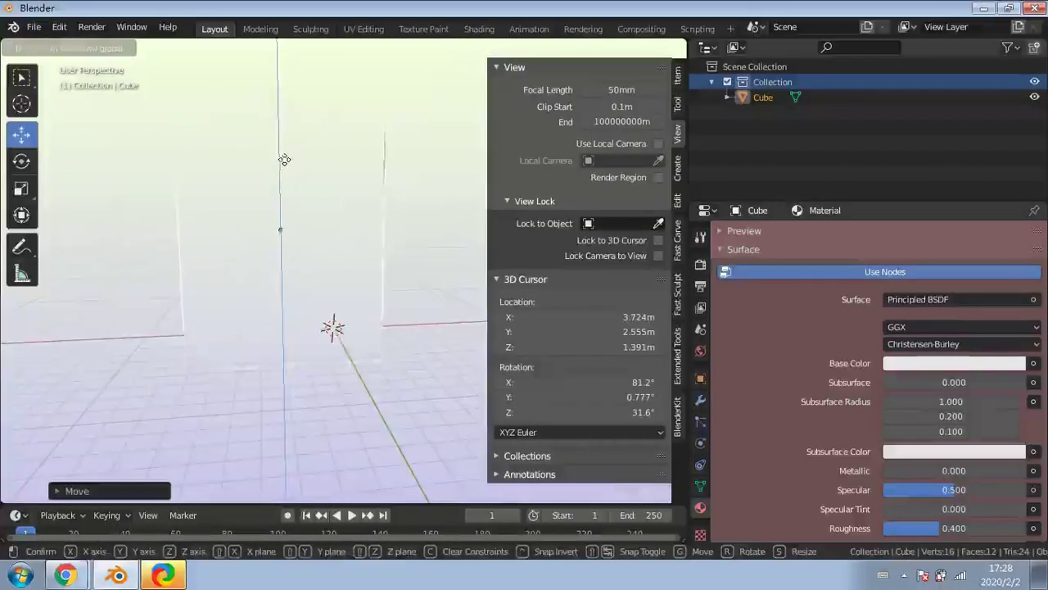
click(294, 141)
middle_drag(290, 360, 189, 378)
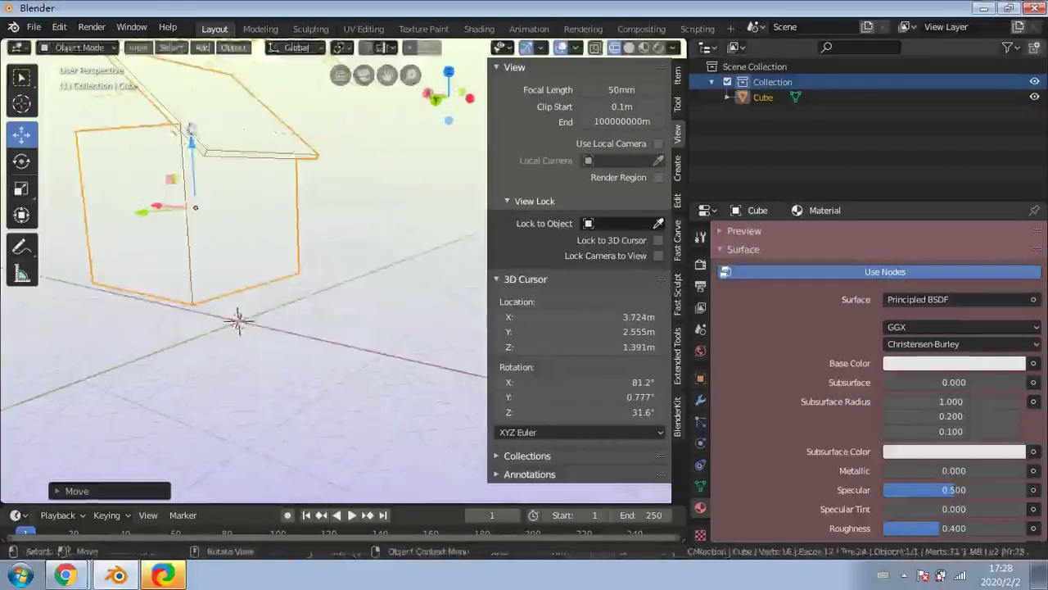
drag(193, 146, 193, 182)
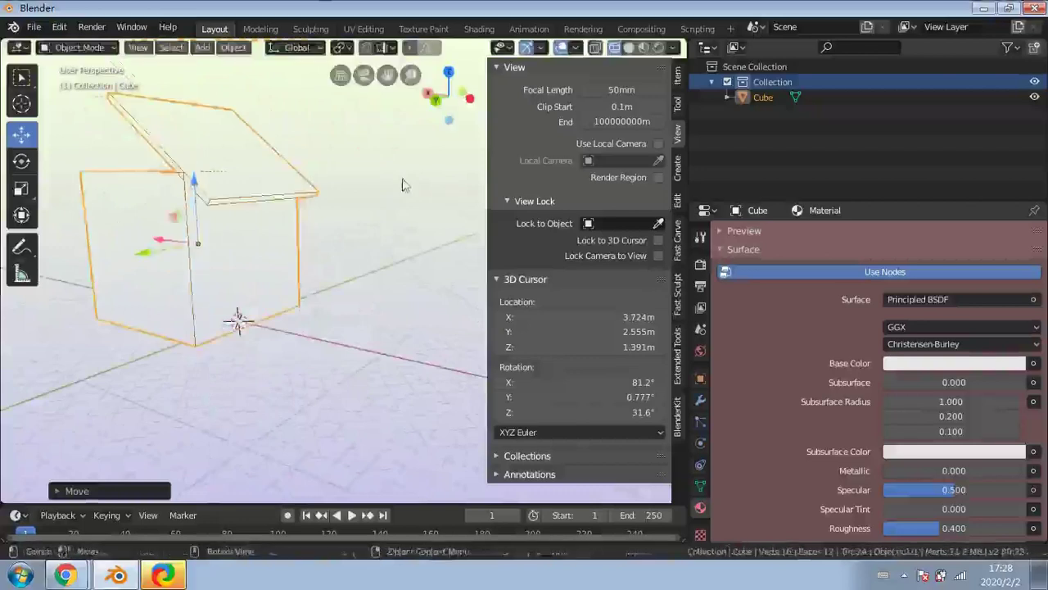
Deselect the house and collapse the View settings section
click(402, 184)
click(496, 68)
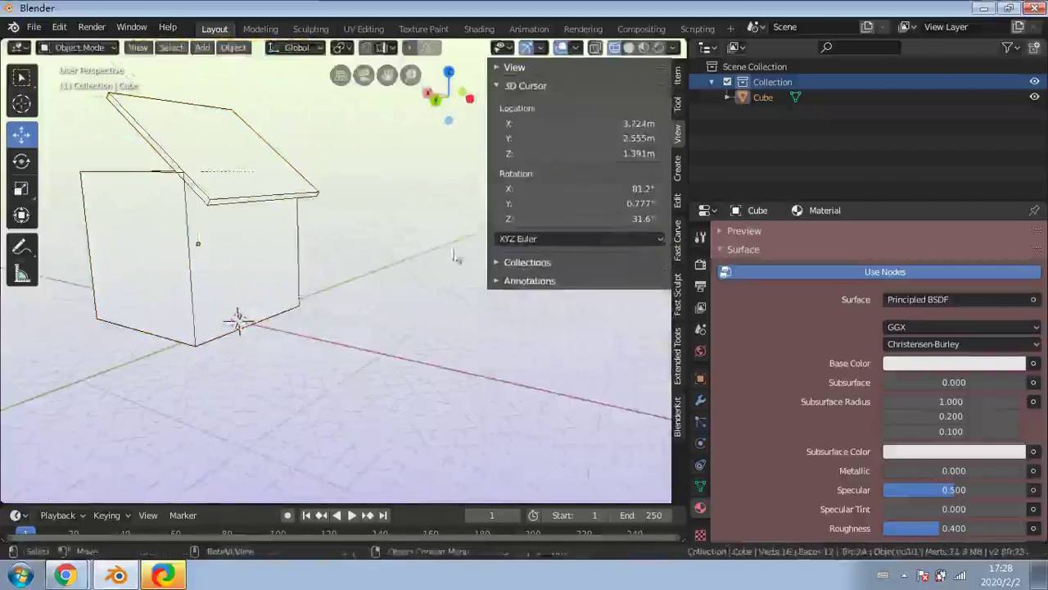
middle_drag(456, 258, 533, 229)
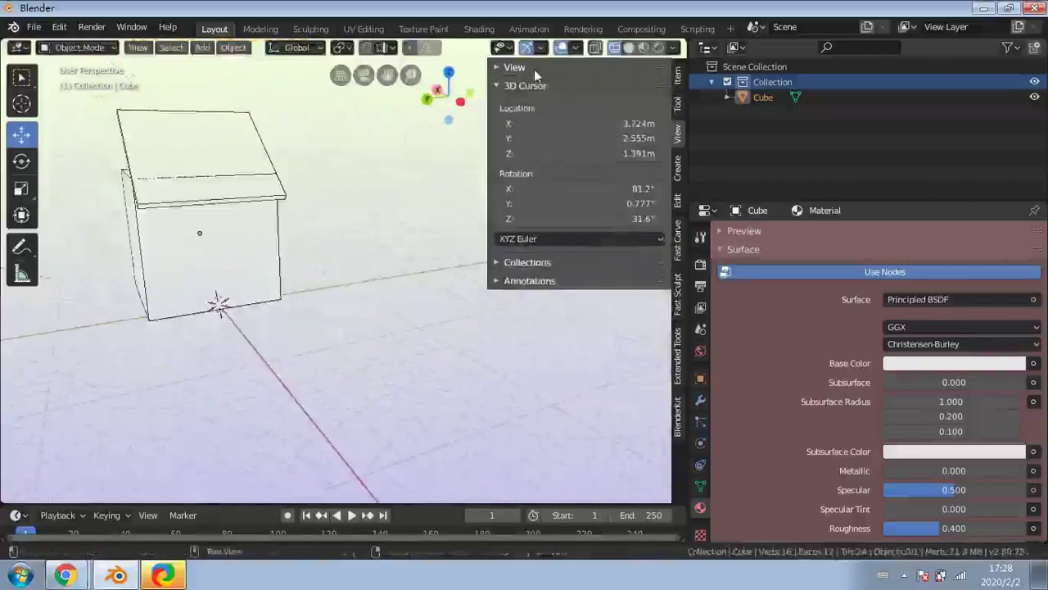
Hide the sidebar, frame the whole scene in the viewport and select the house
key(n)
key(Home)
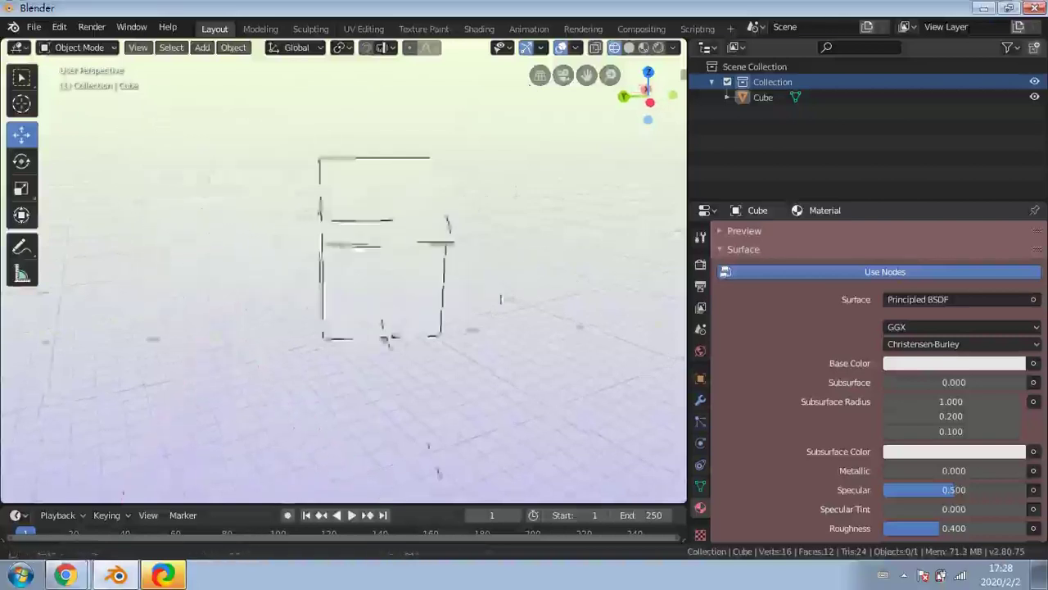
middle_drag(501, 300, 503, 335)
scroll(395, 300, up, 2)
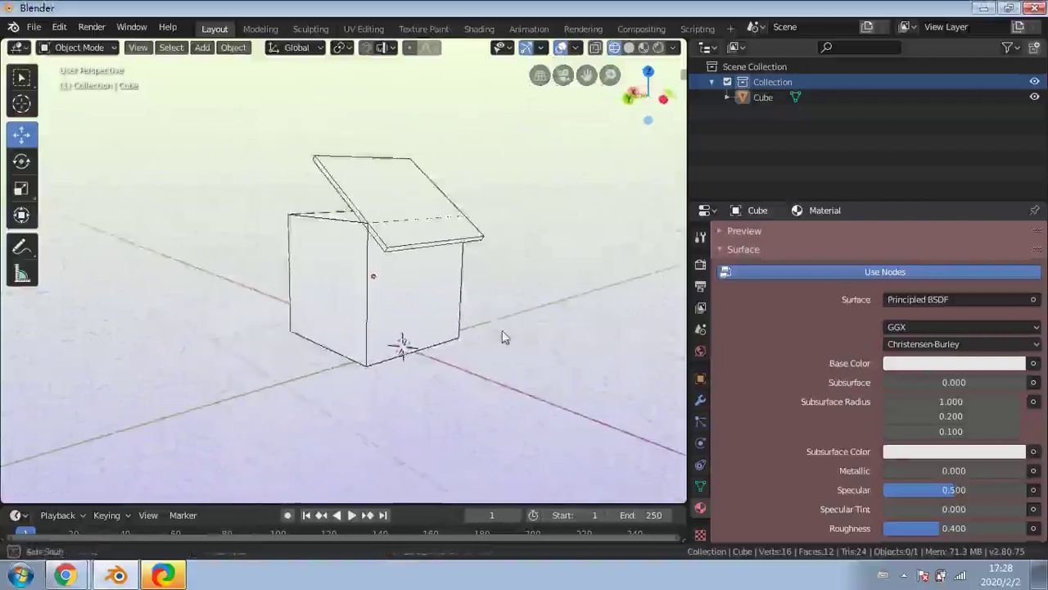
click(417, 236)
middle_drag(417, 238, 434, 273)
Add a mesh cube to the house scene in Object Mode
click(101, 48)
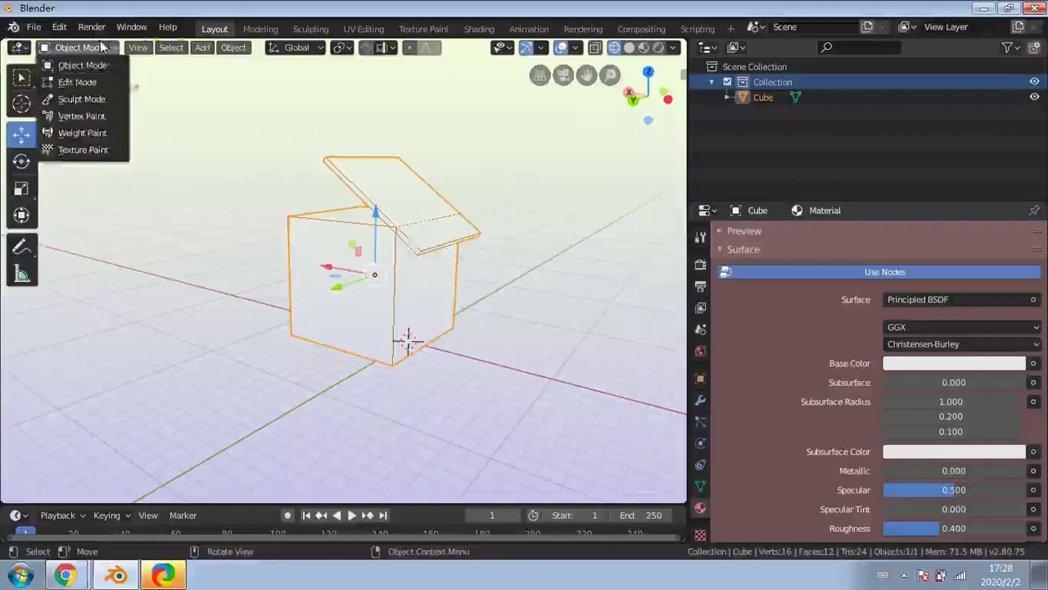
mouse_move(212, 51)
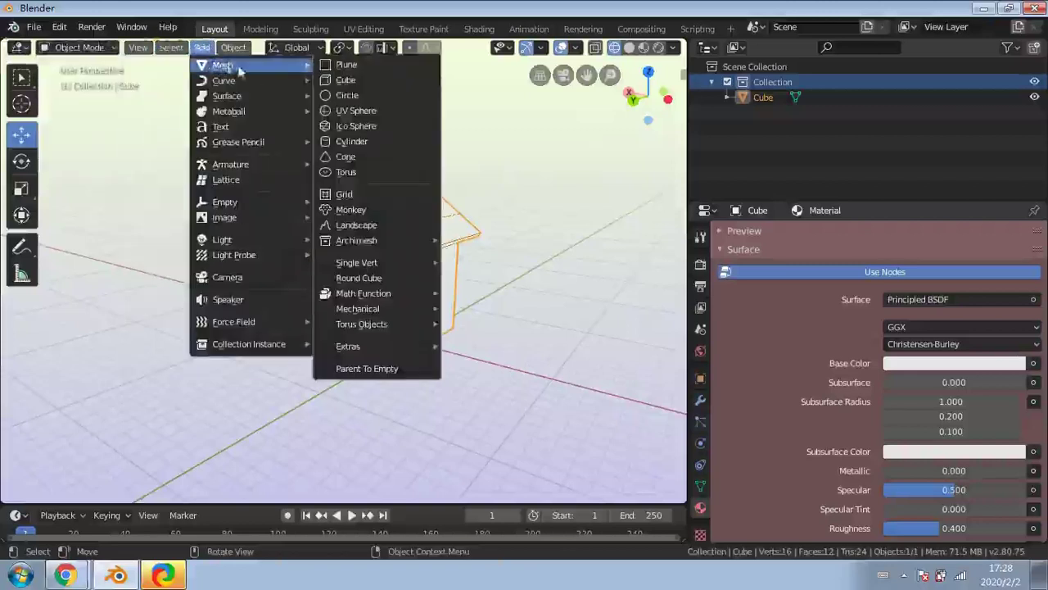
click(354, 80)
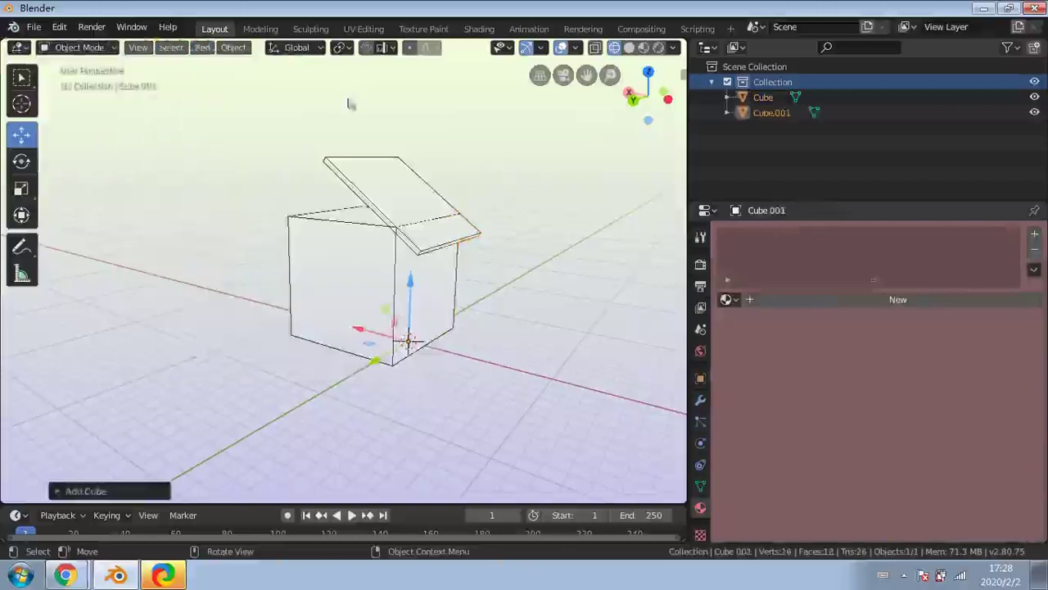
click(376, 299)
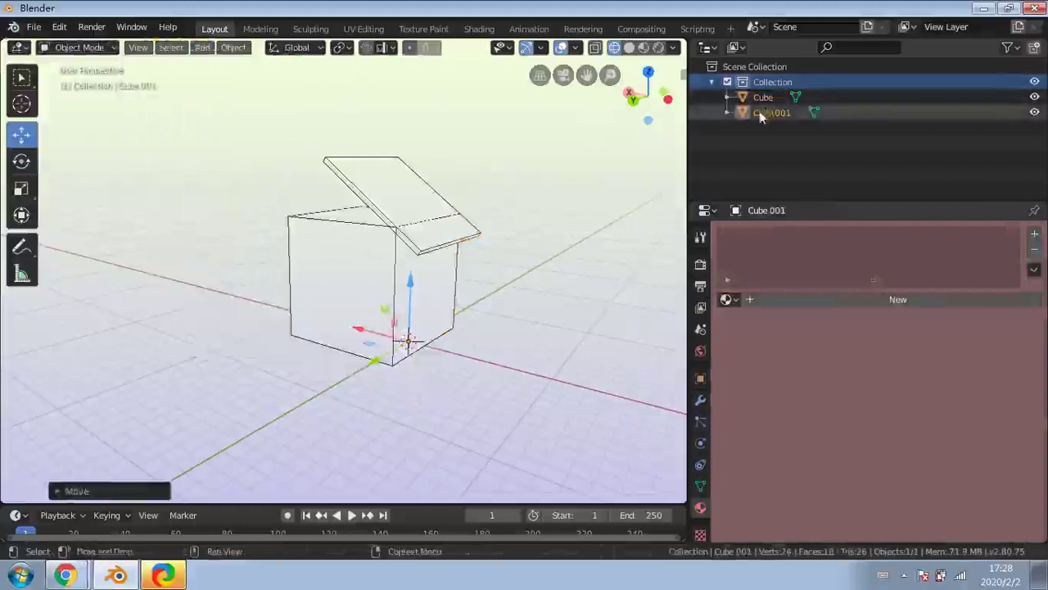
Delete the house object from the scene and select the remaining cube
click(763, 97)
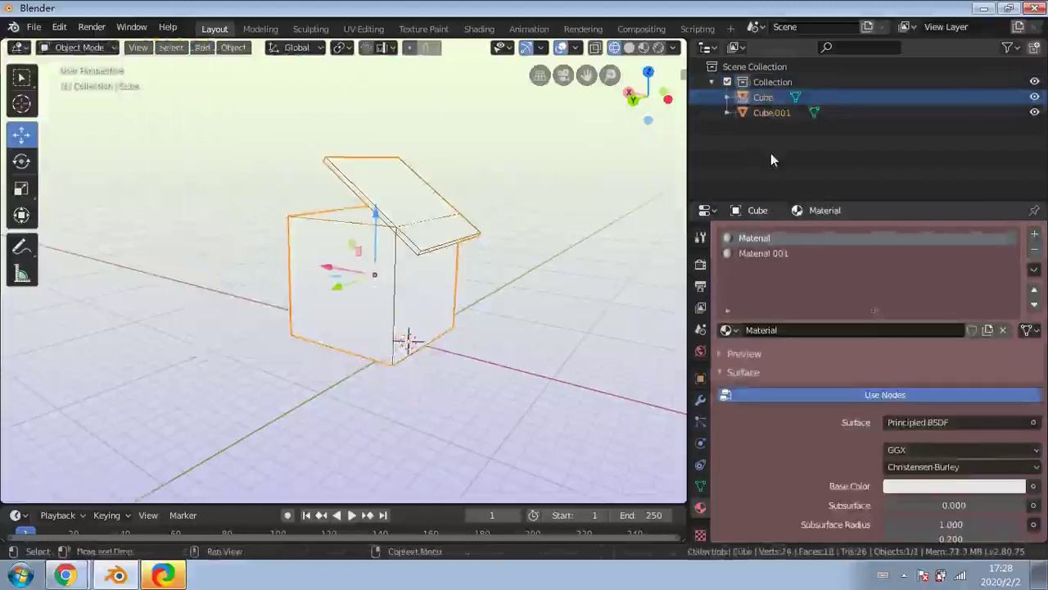
key(Delete)
click(771, 97)
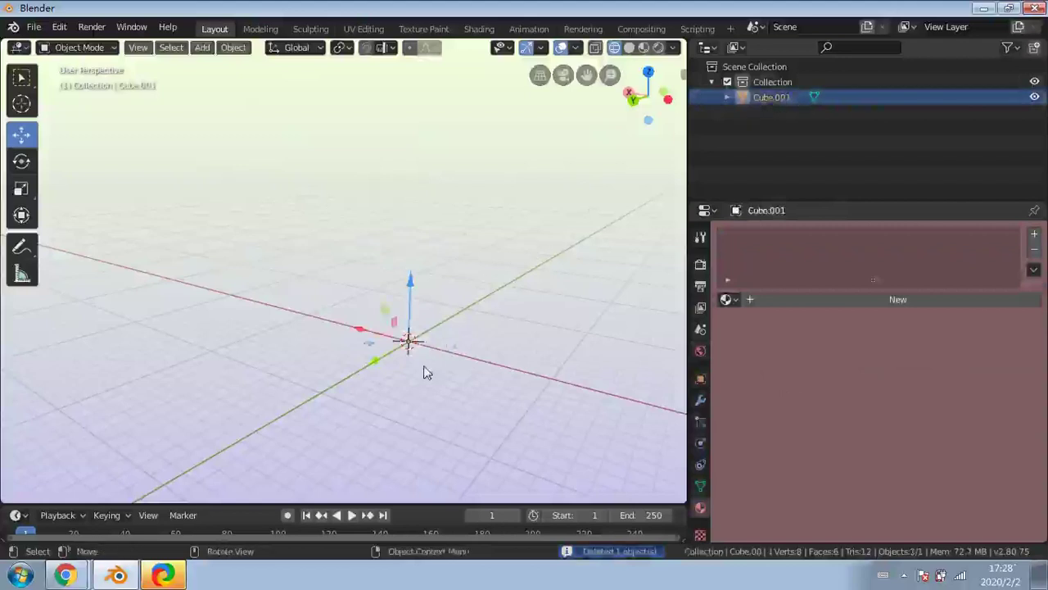
Add another mesh cube at the 3D cursor
click(204, 47)
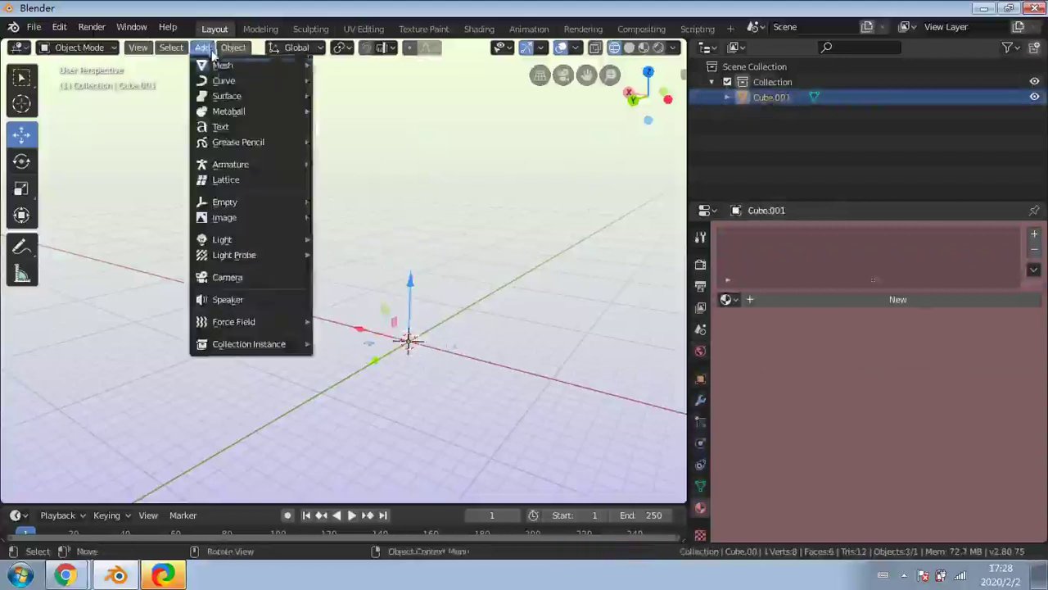
click(209, 52)
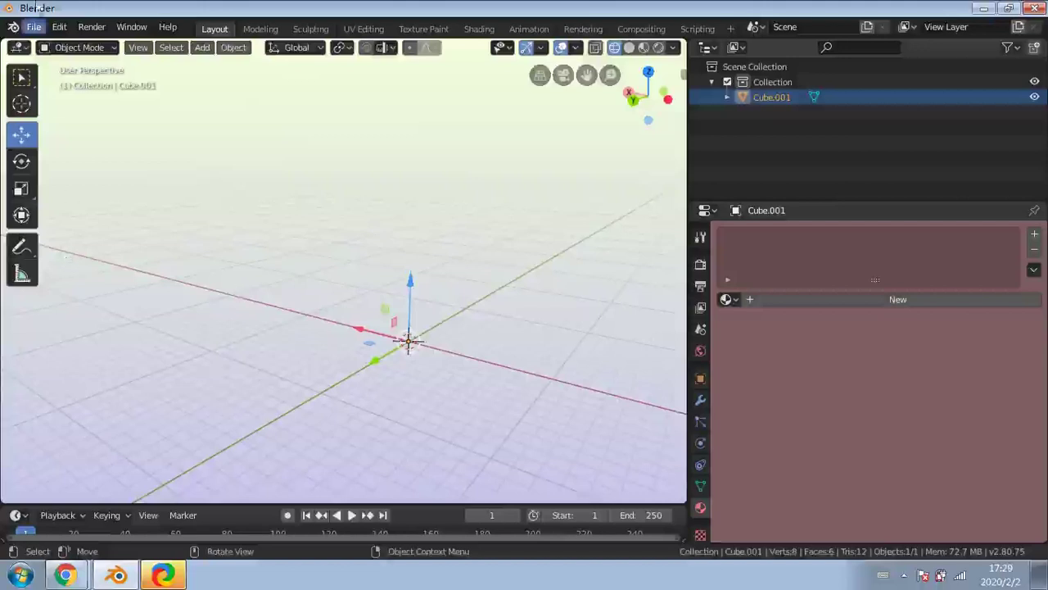
click(203, 48)
mouse_move(217, 65)
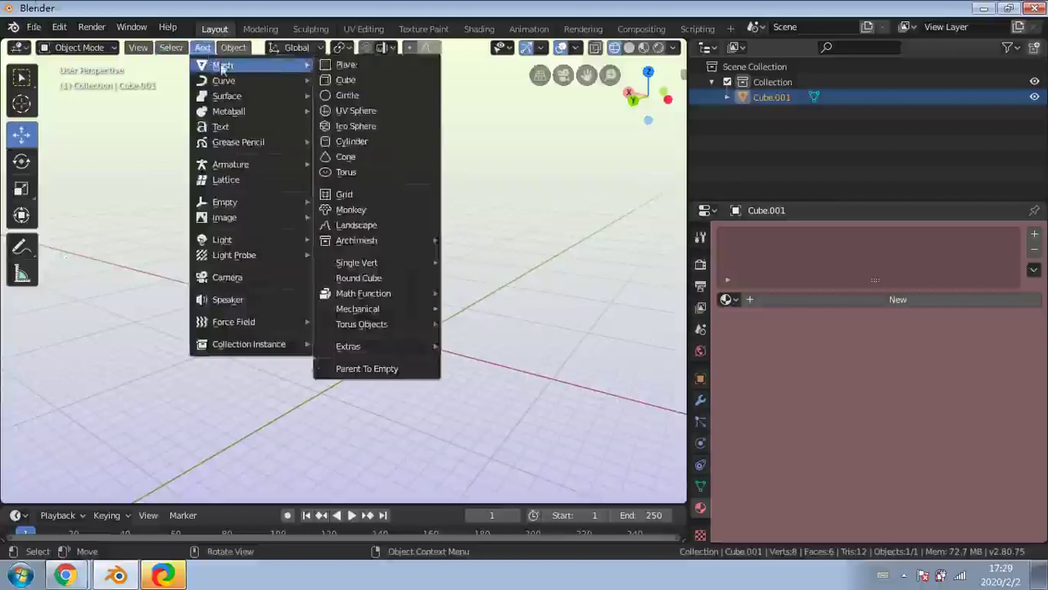
click(336, 81)
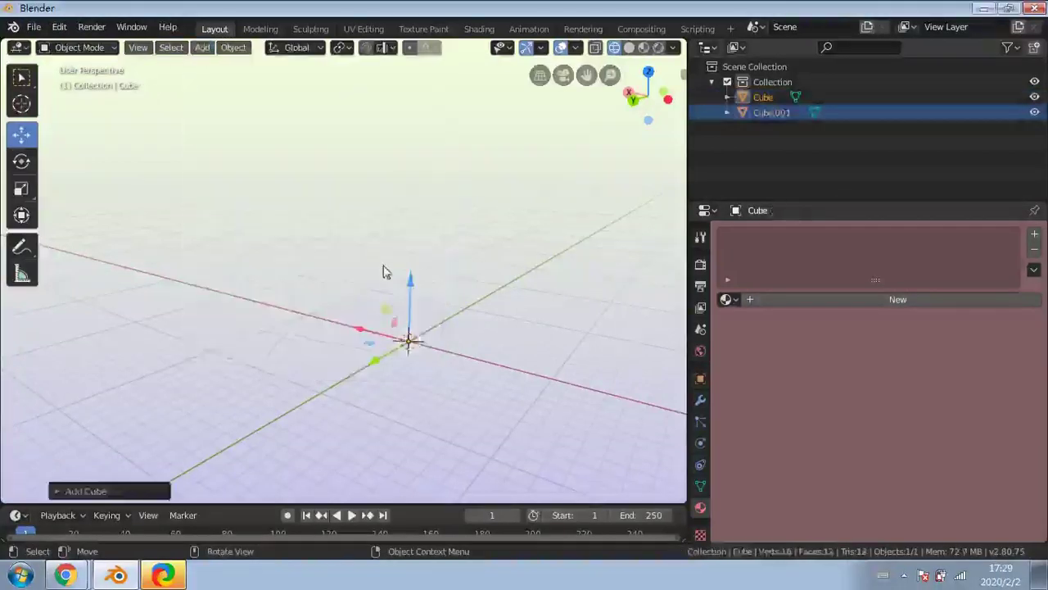
Look for the newly added cube around the world origin and try scaling it up freely
scroll(435, 420, up, 5)
middle_drag(429, 412, 395, 399)
middle_drag(451, 456, 365, 423)
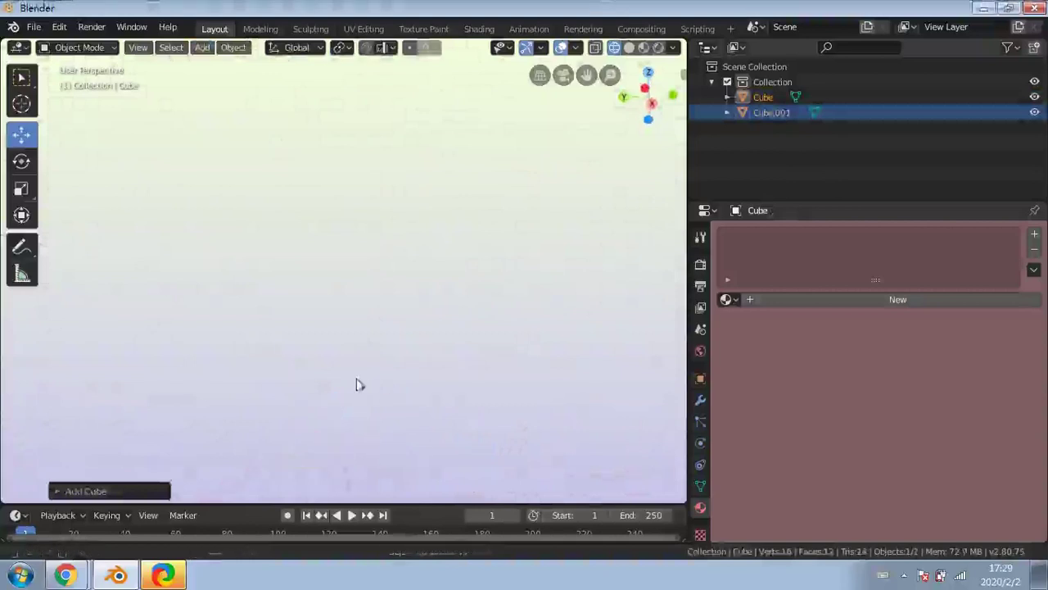
scroll(335, 299, down, 2)
middle_drag(338, 316, 412, 390)
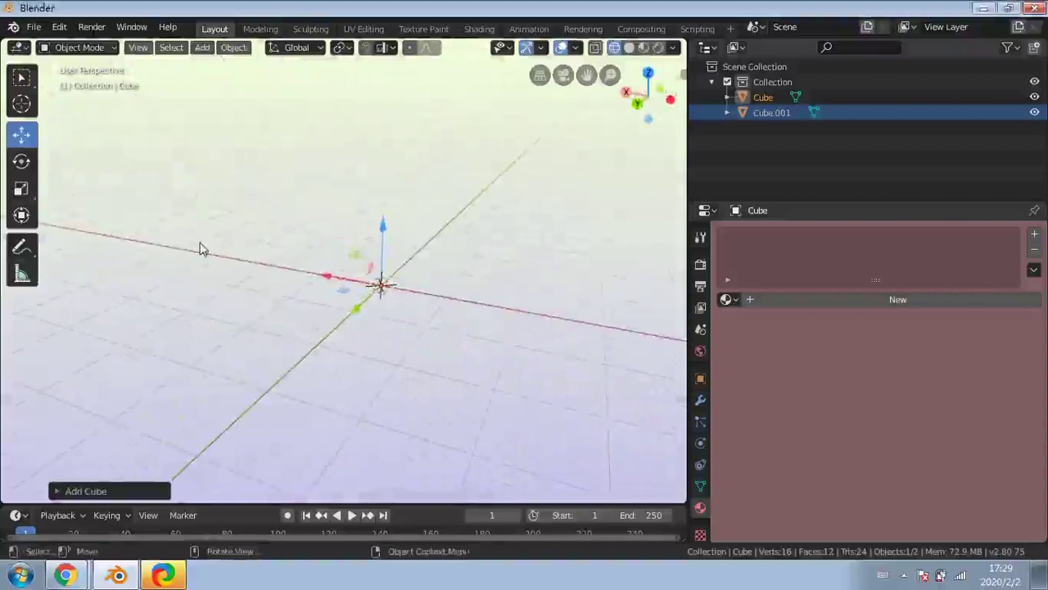
key(s)
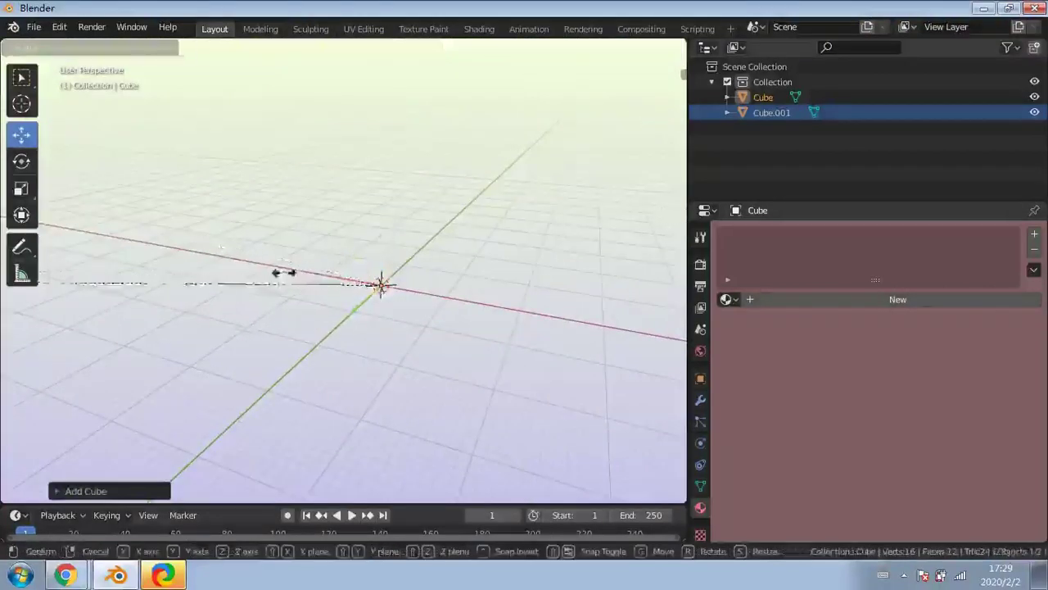
click(156, 390)
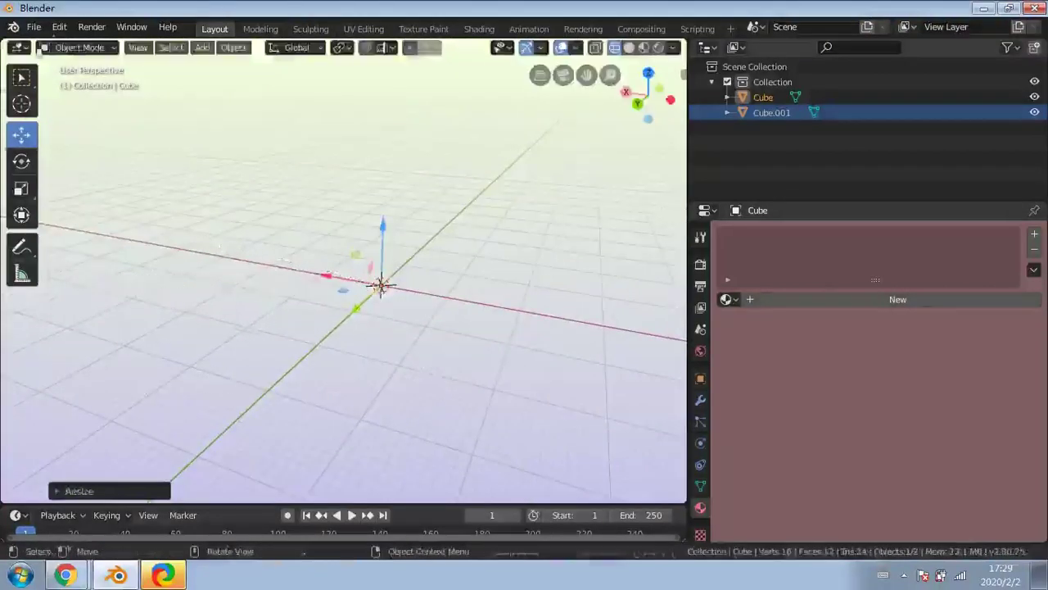
Start a new General file and discard the changes in the current one
click(37, 26)
mouse_move(49, 40)
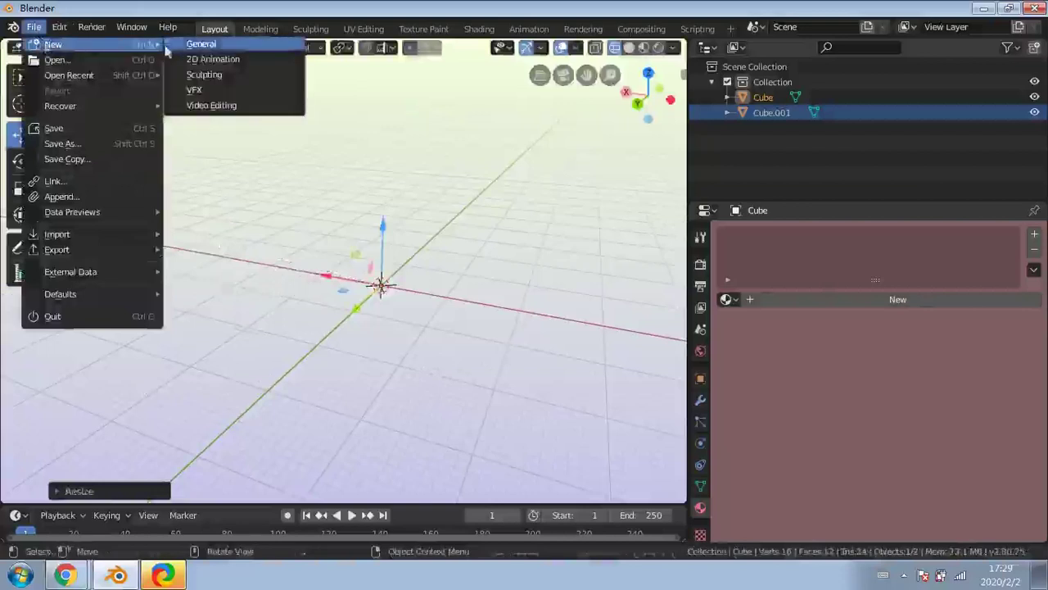
click(187, 43)
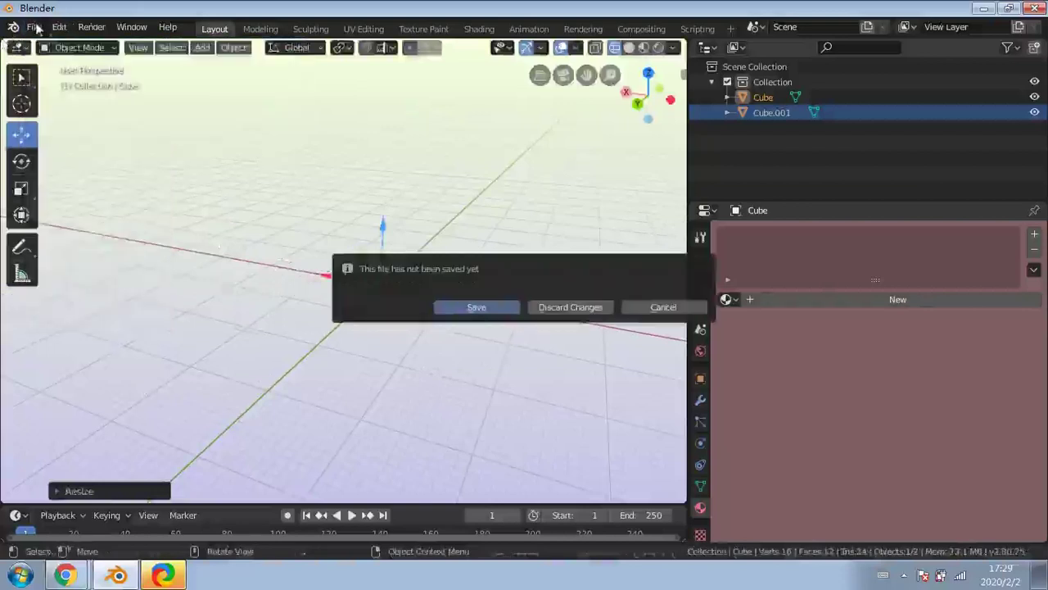
click(547, 307)
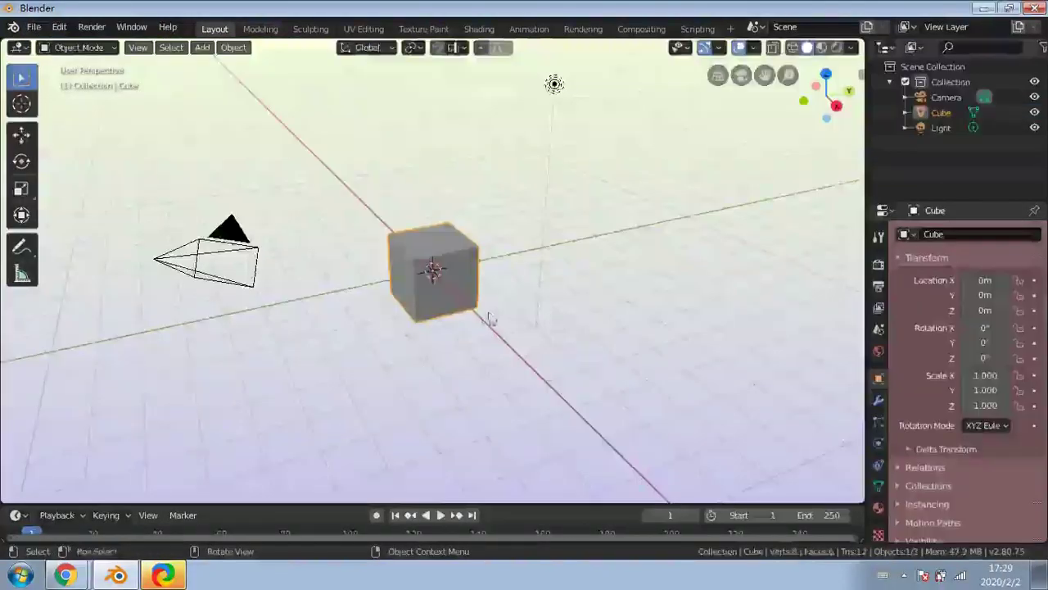
Delete the camera and the light, keeping only the default cube
click(339, 233)
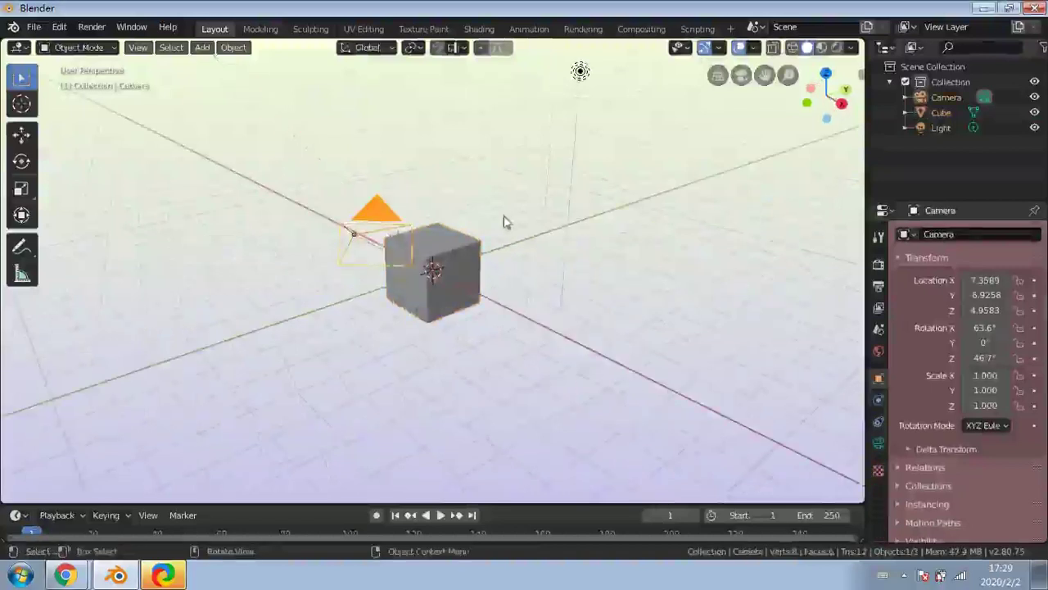
click(580, 72)
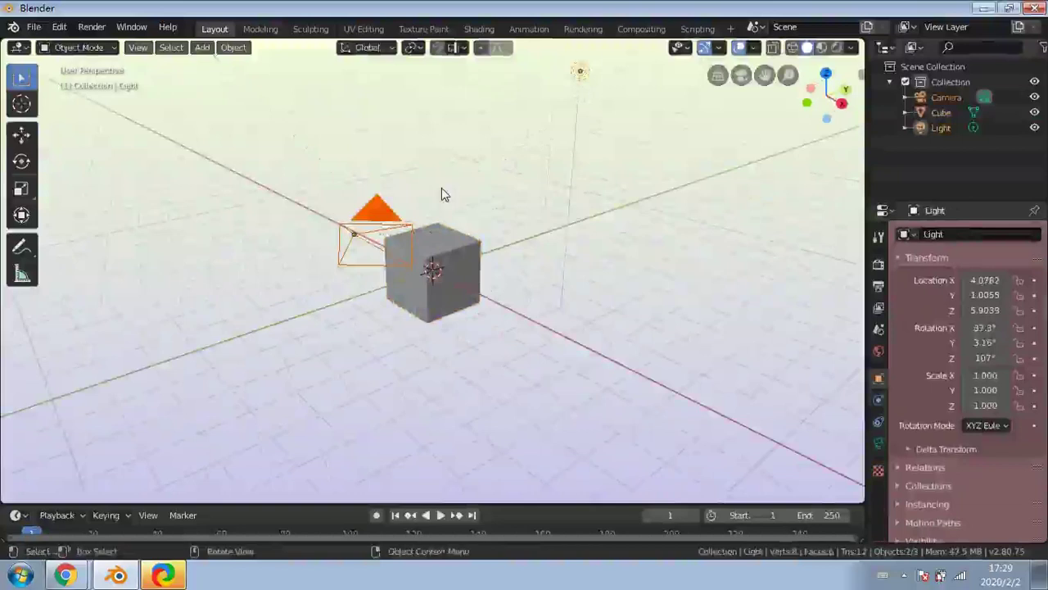
key(Delete)
middle_drag(547, 300, 529, 238)
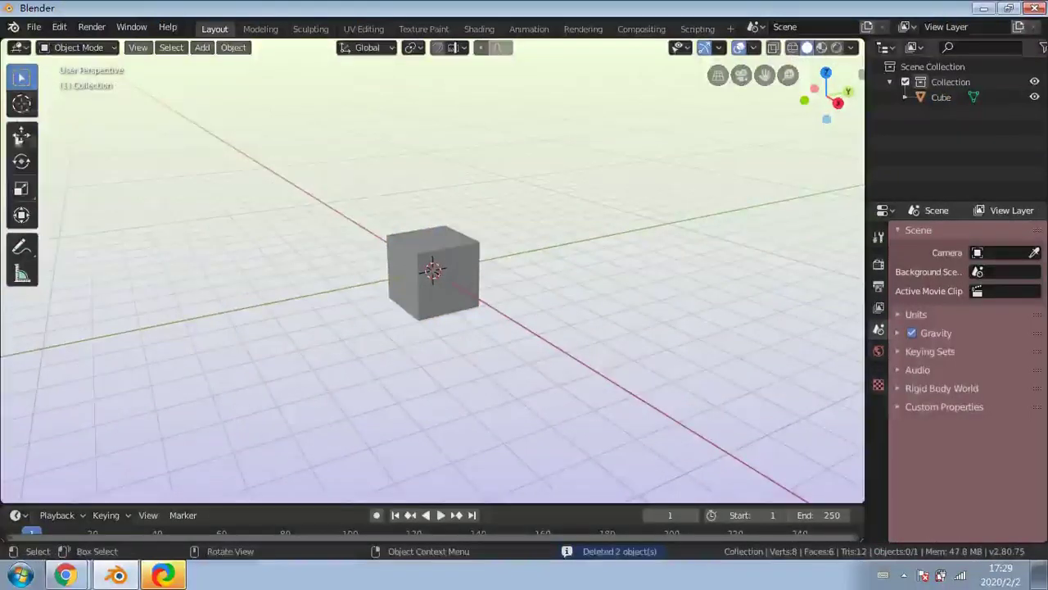
Raise the default cube along the Z axis with the Move tool to about 0.8 m
click(22, 133)
click(439, 251)
drag(436, 211, 426, 190)
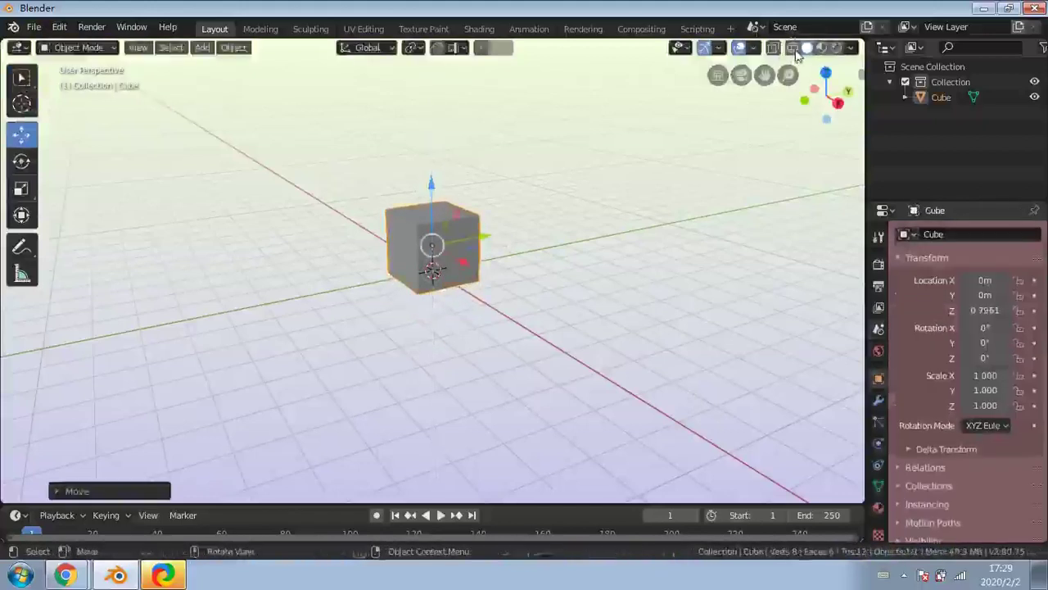
Switch the viewport to wireframe shading and toggle X-ray several times, leaving it off
click(793, 48)
mouse_move(634, 233)
middle_down()
mouse_move(693, 215)
mouse_move(683, 215)
middle_up()
click(776, 49)
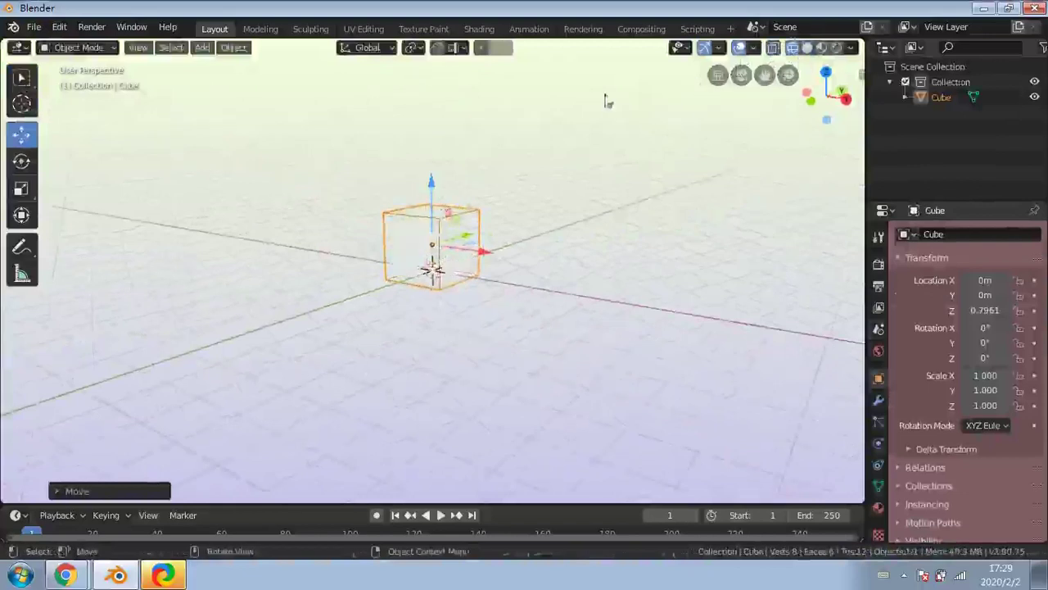
click(772, 53)
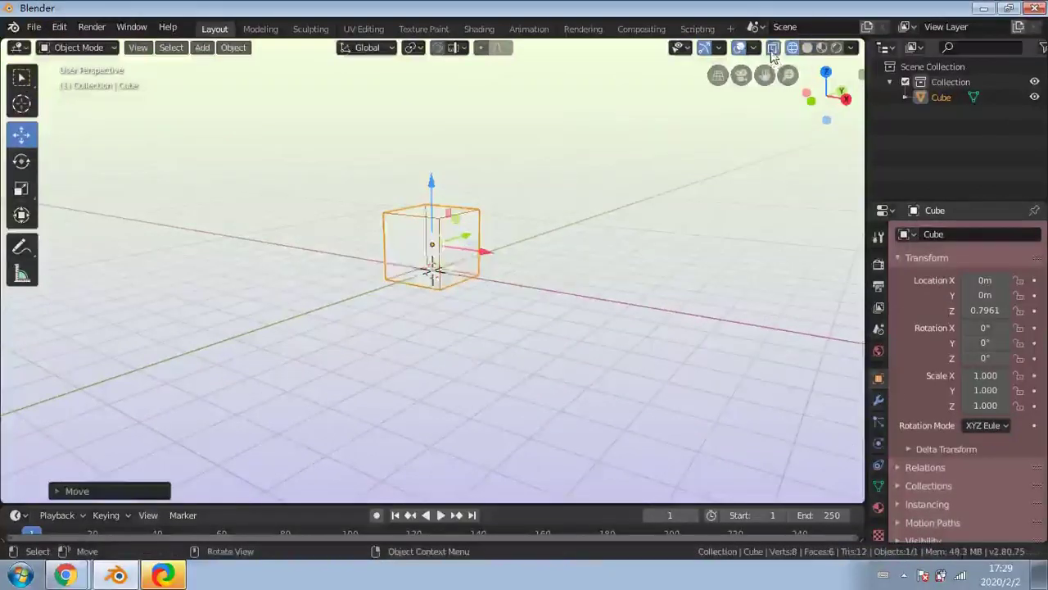
click(772, 51)
click(772, 51)
click(772, 50)
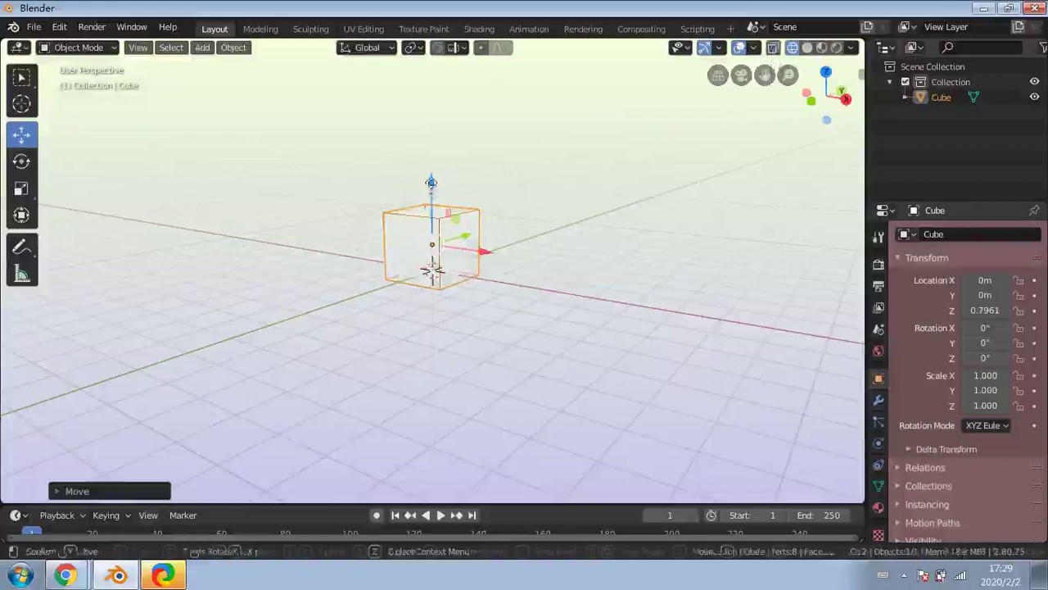
Raise the cube along the Z axis to about 0.98 m and widen the properties area
drag(432, 183, 437, 178)
middle_drag(439, 205, 407, 390)
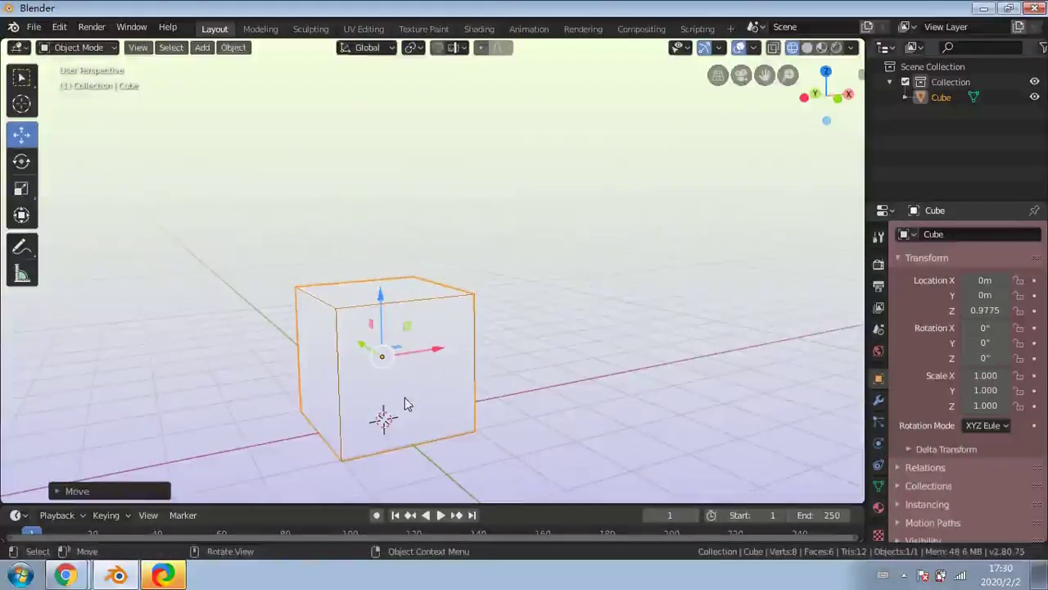
scroll(471, 381, down, 1)
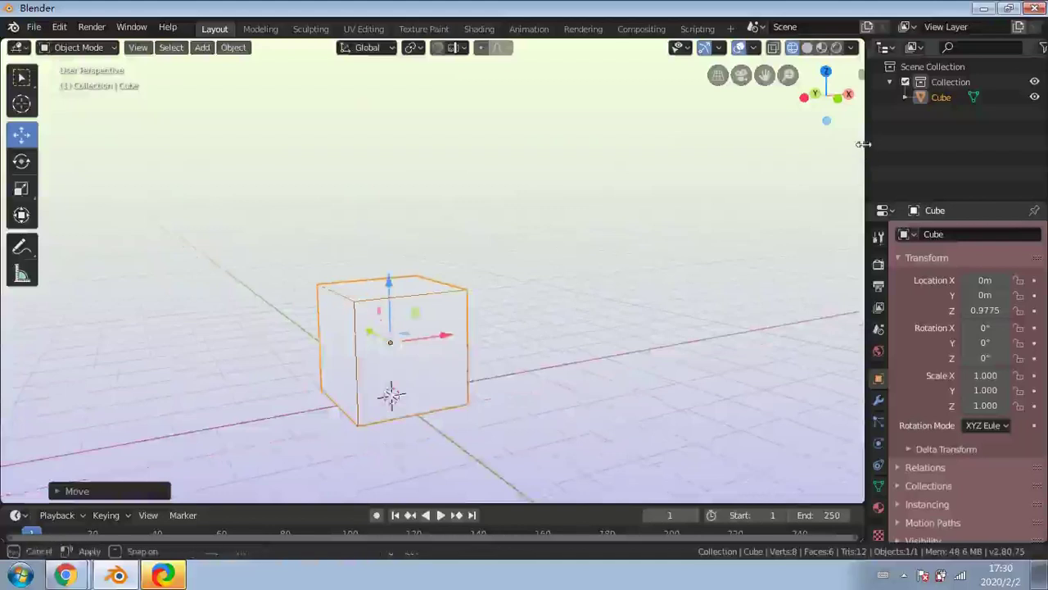
drag(864, 152, 825, 147)
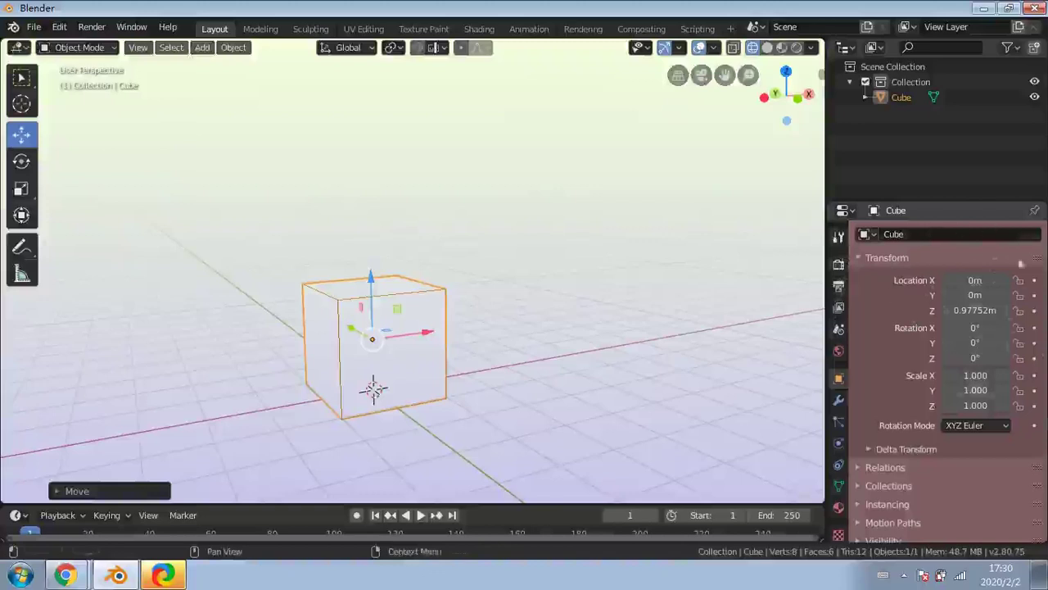
Try moving the cube freely, undo that move, and add an Array modifier to the cube
click(839, 401)
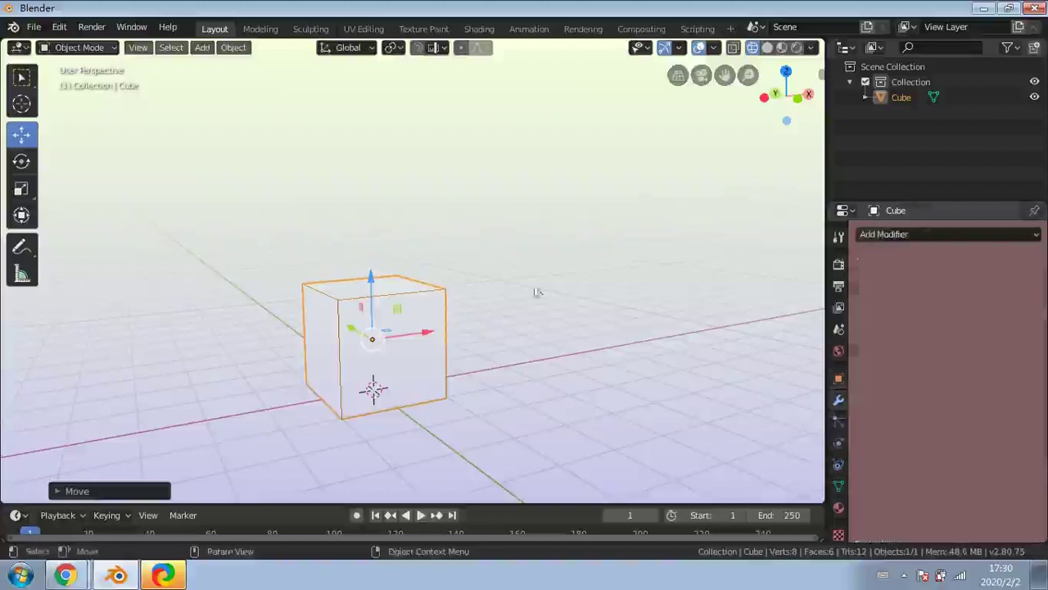
drag(372, 338, 456, 234)
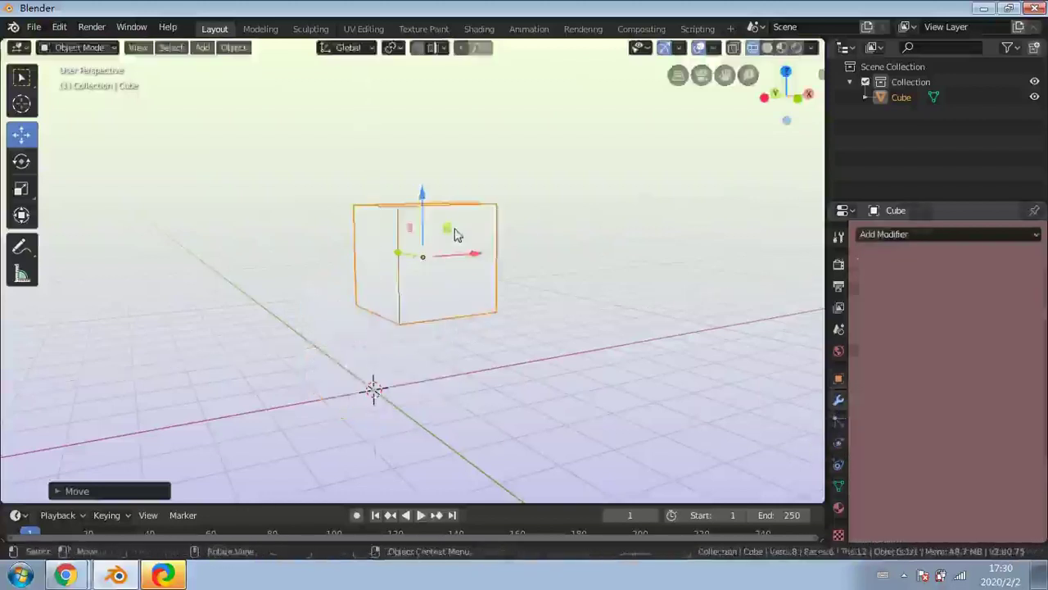
key(ctrl+z)
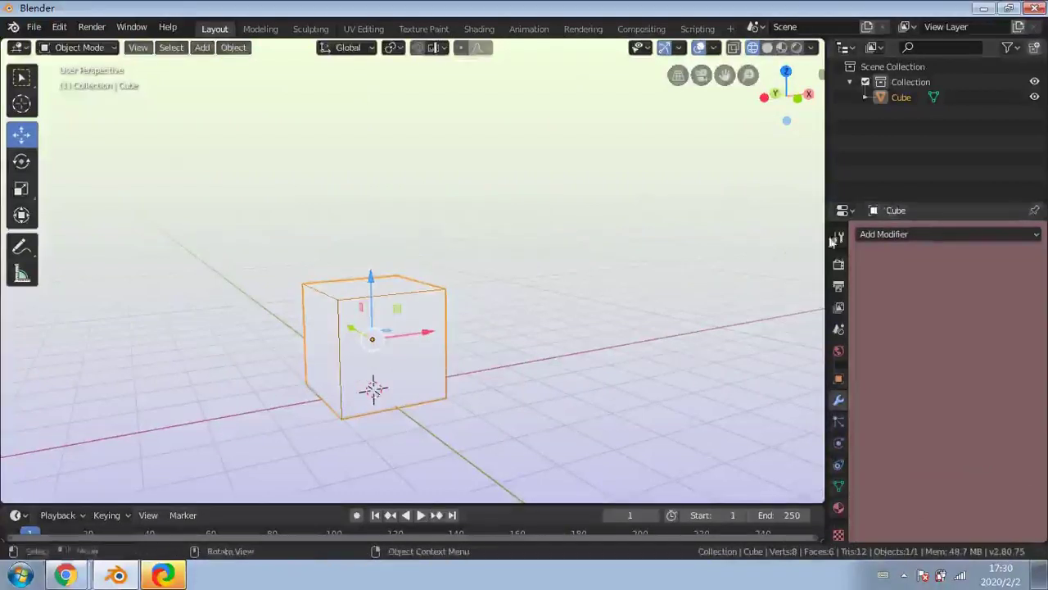
click(880, 234)
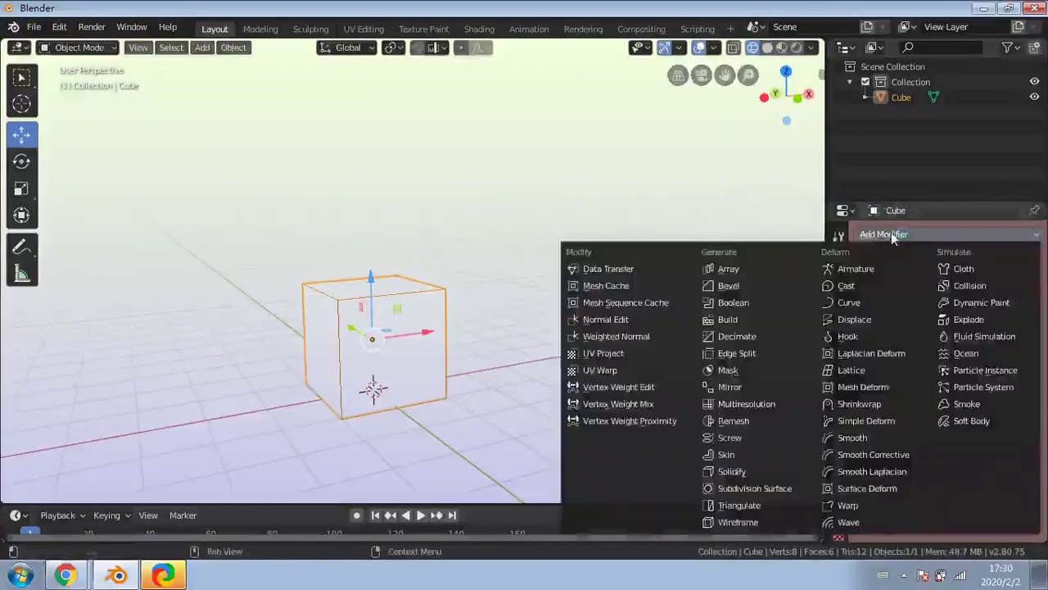
click(731, 272)
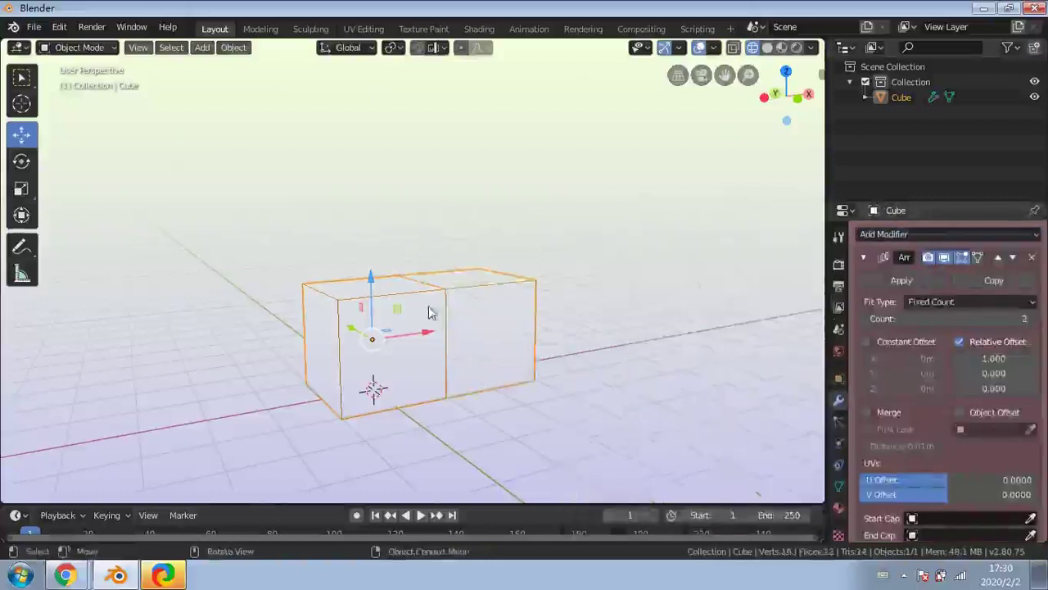
middle_drag(505, 358, 484, 362)
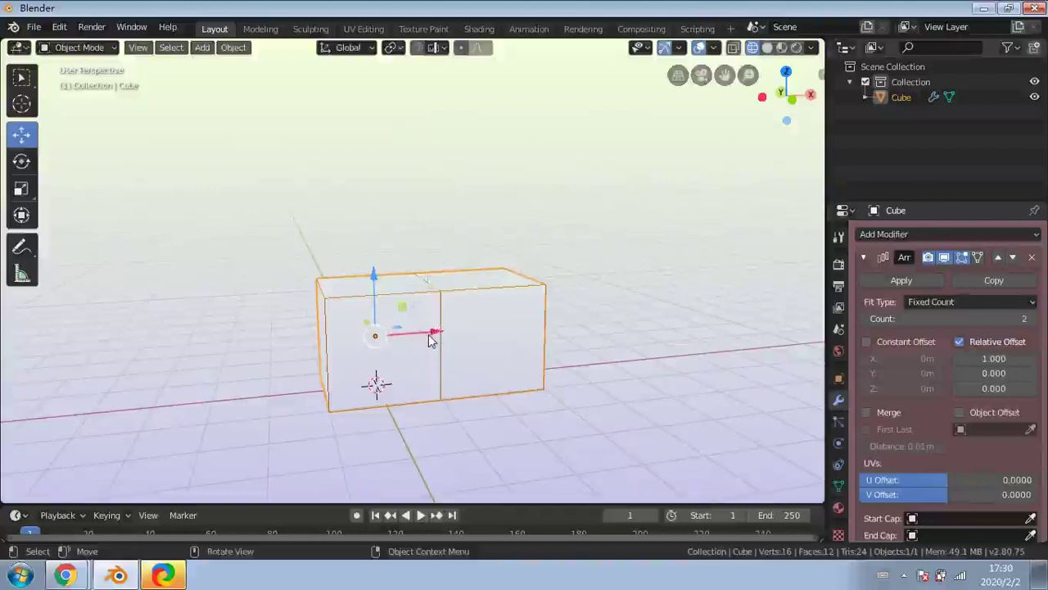
Switch the arrayed cube to Edit Mode to inspect its original mesh, and return it to Object Mode
middle_drag(434, 336, 486, 333)
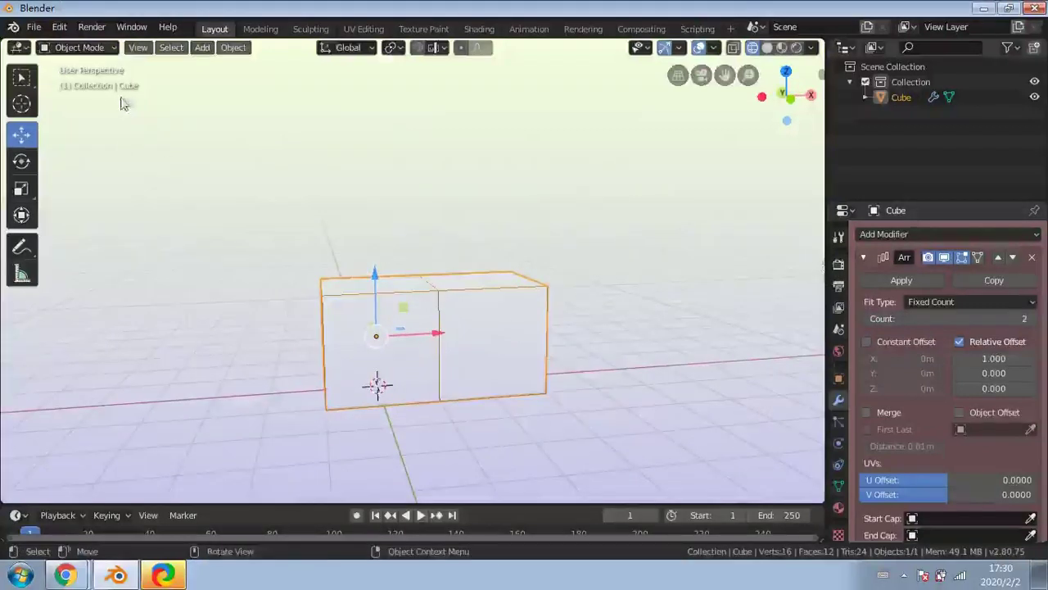
click(103, 47)
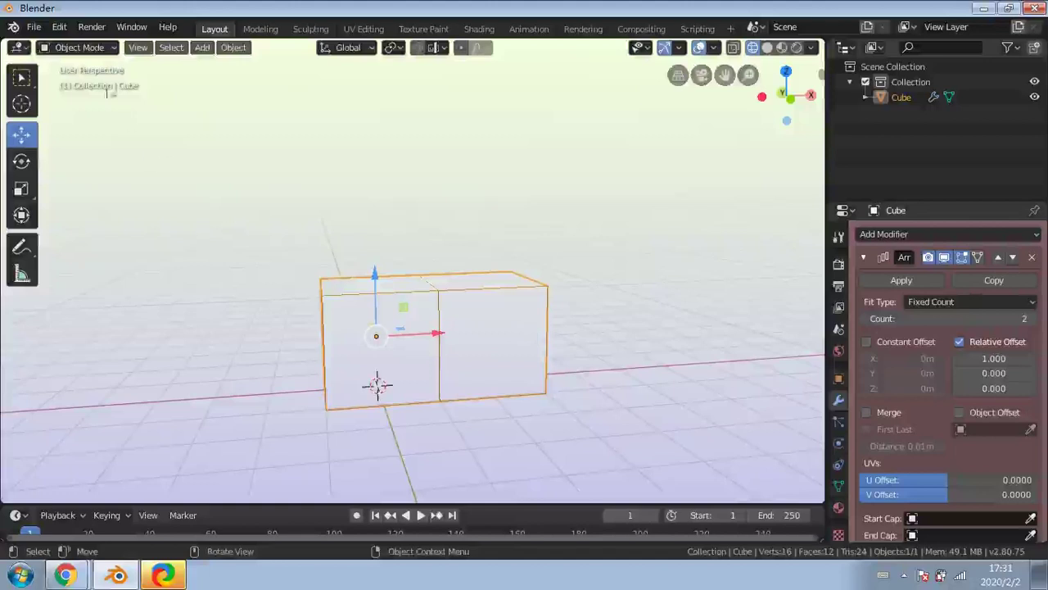
click(104, 49)
click(104, 49)
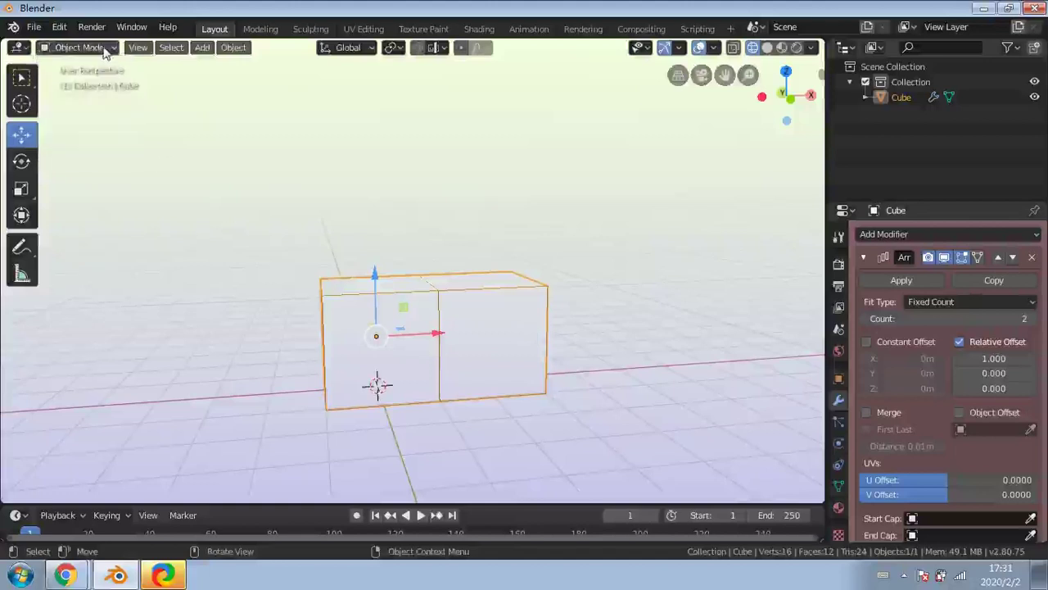
click(104, 49)
click(77, 82)
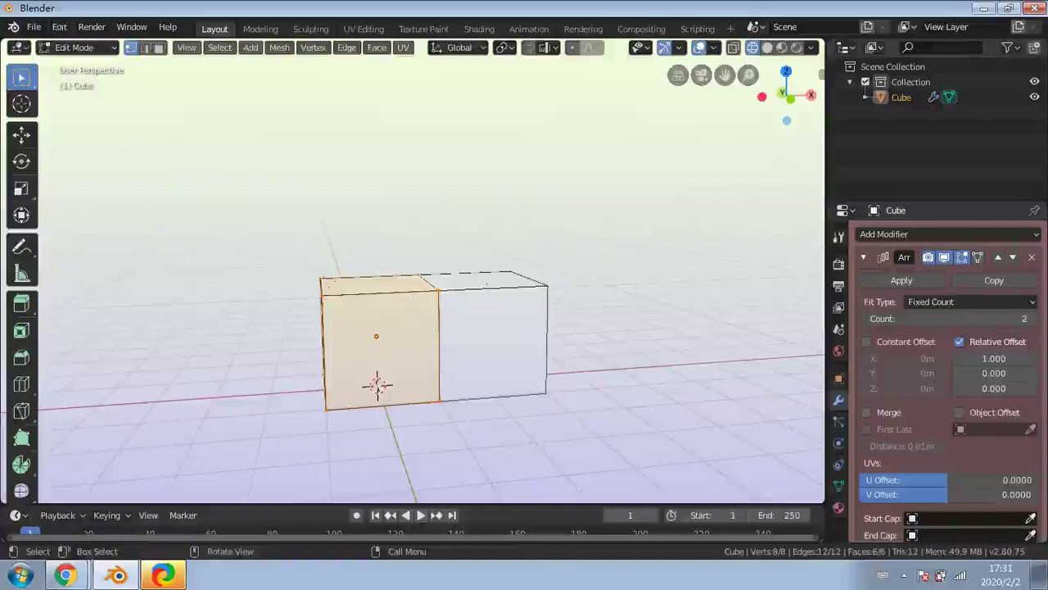
click(77, 46)
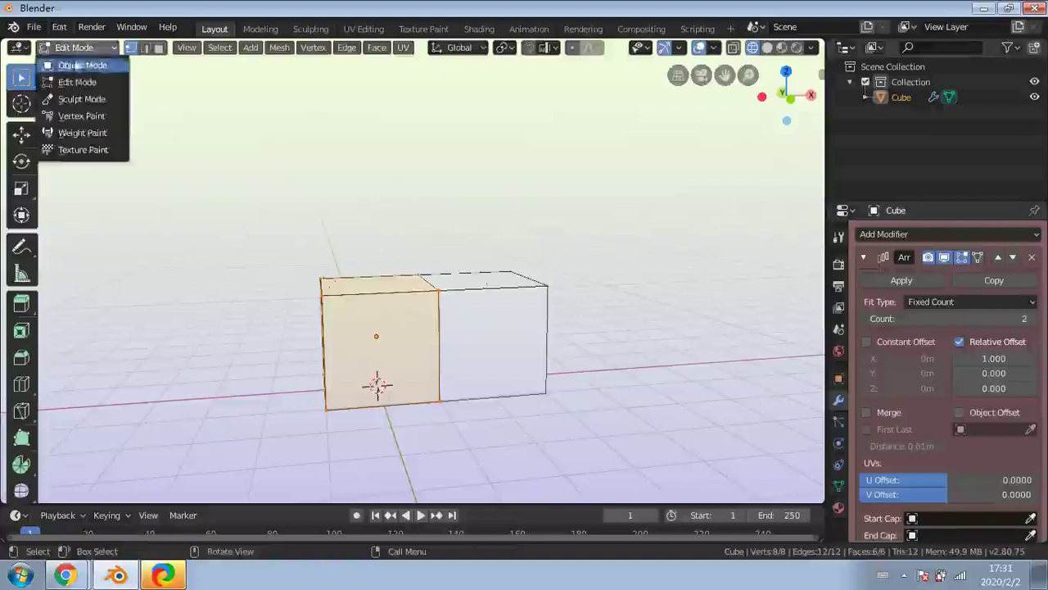
click(82, 63)
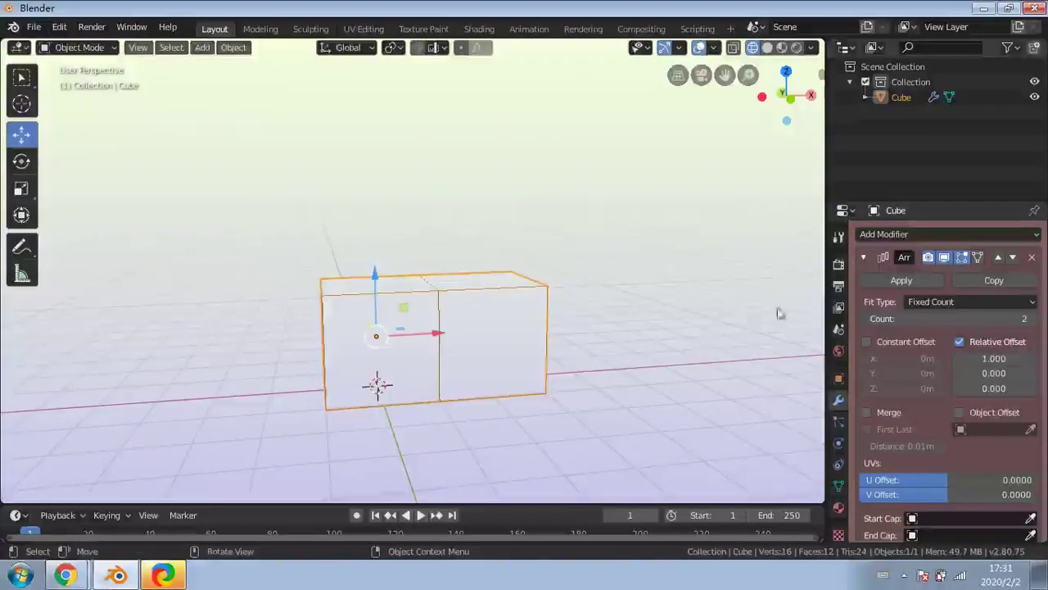
Set the Array modifier's count to 5
middle_drag(510, 331, 647, 314)
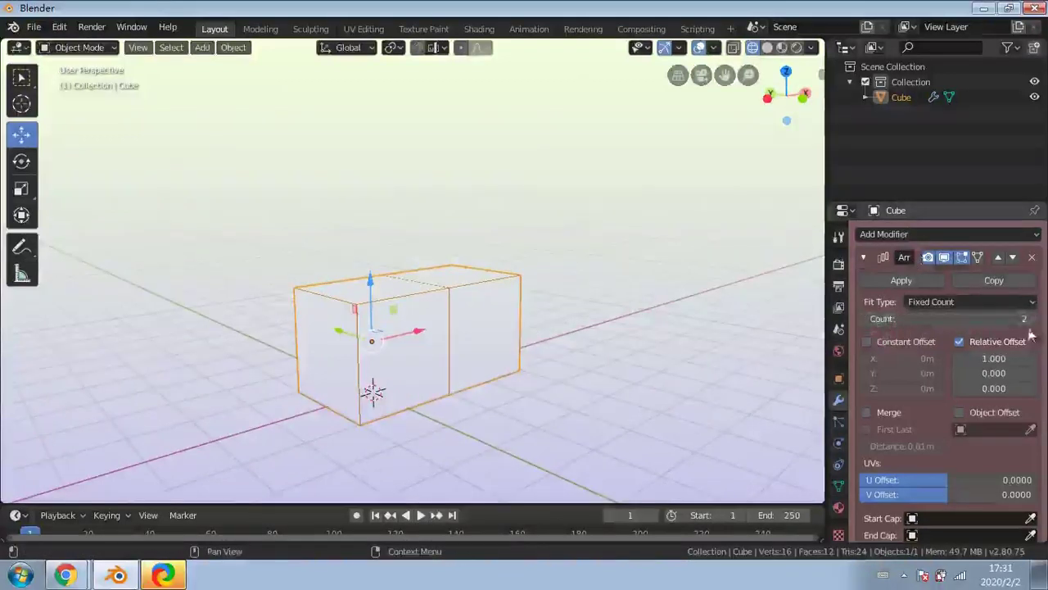
drag(950, 319, 1033, 326)
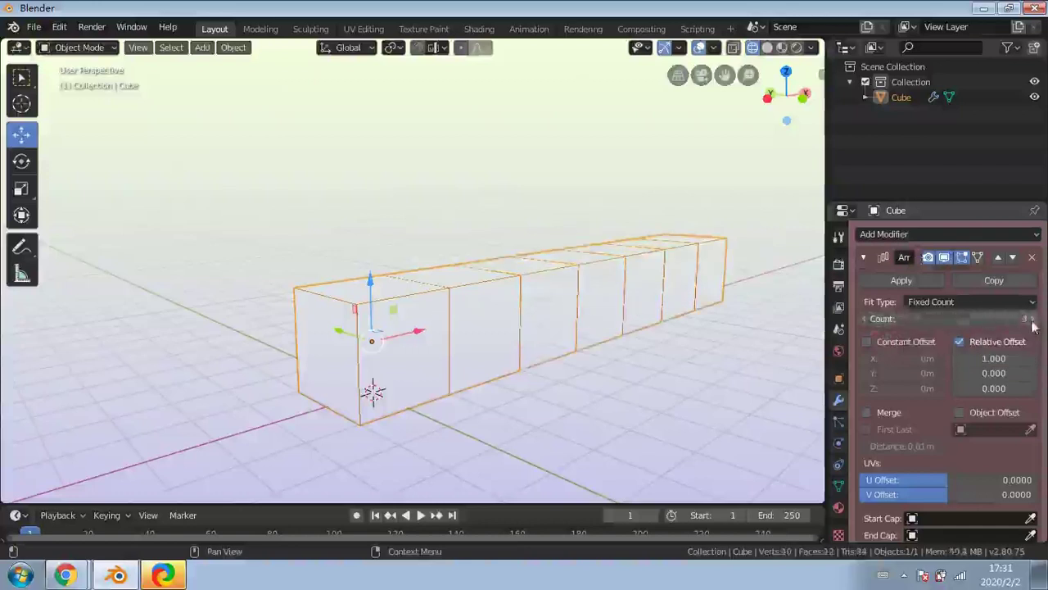
click(865, 320)
click(865, 320)
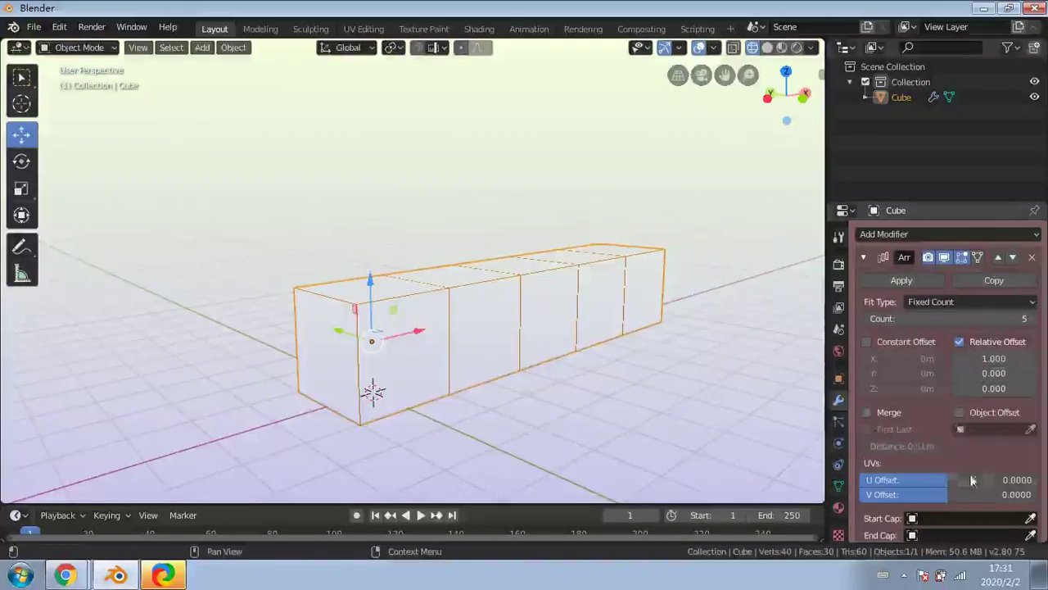
Increase the array's relative X offset to 1.6 so gaps separate the cubes
click(1034, 360)
click(1034, 360)
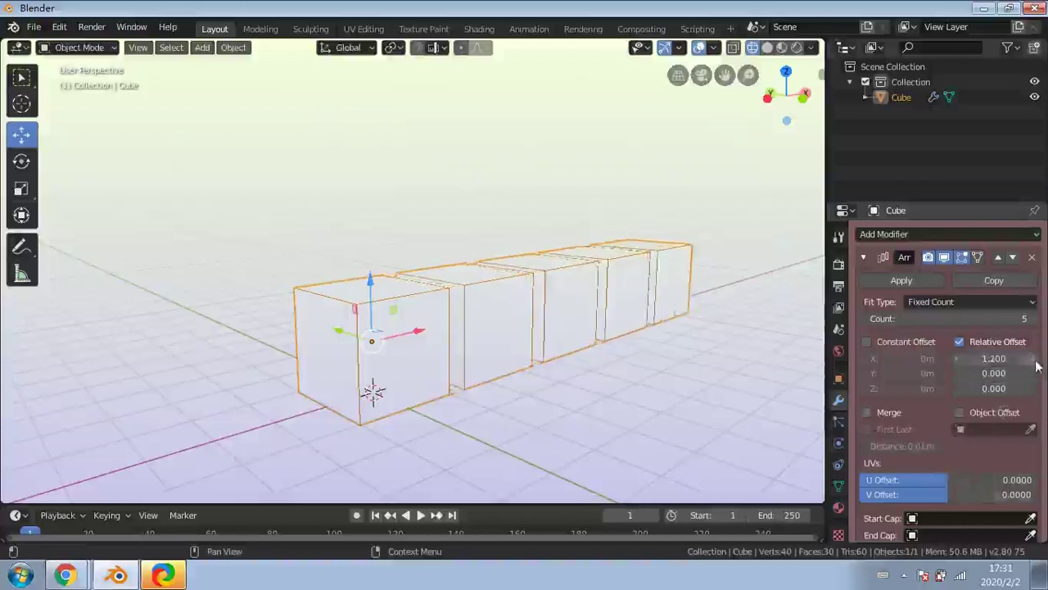
click(1036, 360)
click(1036, 360)
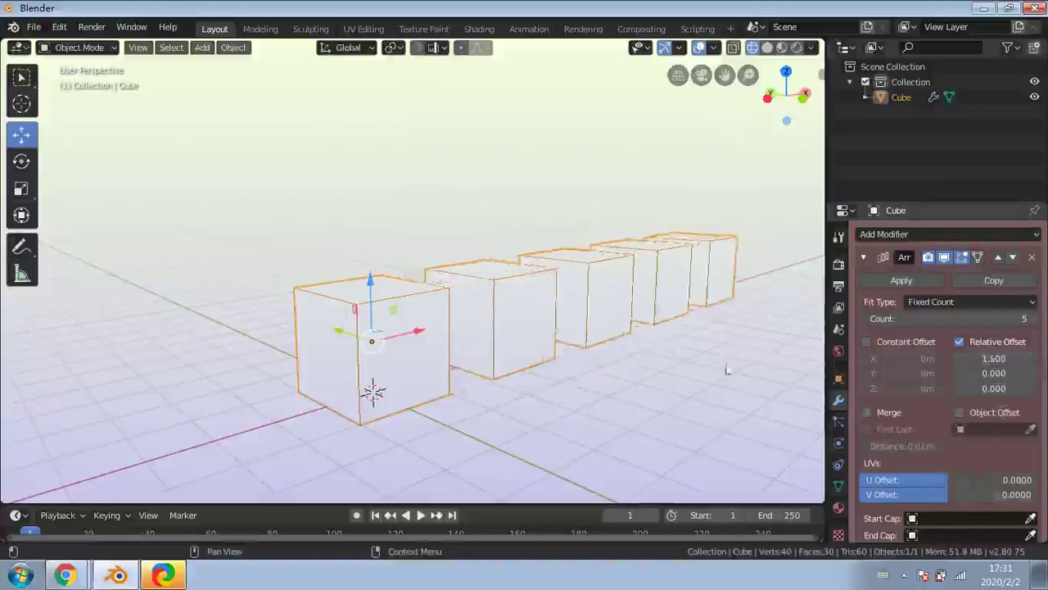
middle_drag(726, 366, 533, 360)
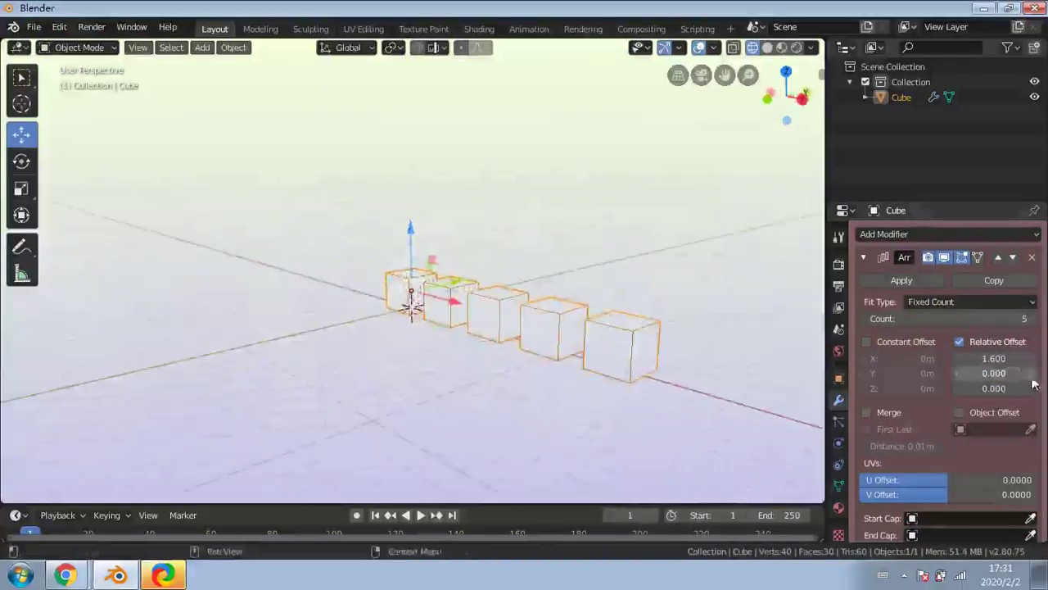
Set the array's relative offset to 0.6 on X, 1.5 on Y and 1 on Z
drag(994, 373, 1036, 383)
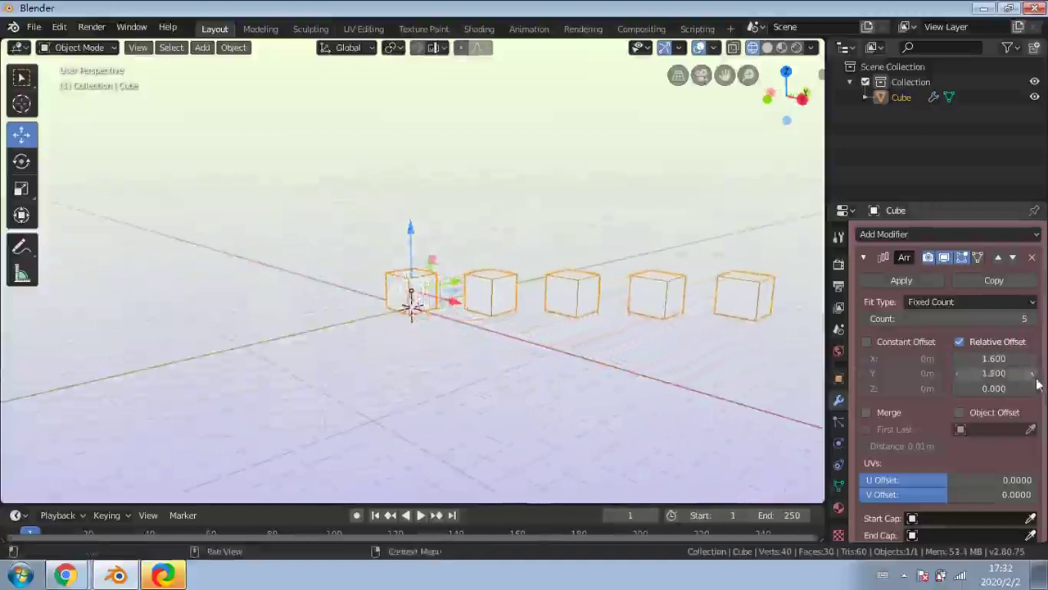
click(956, 389)
click(956, 389)
click(956, 389)
click(956, 389)
click(957, 389)
click(957, 389)
click(957, 389)
click(957, 389)
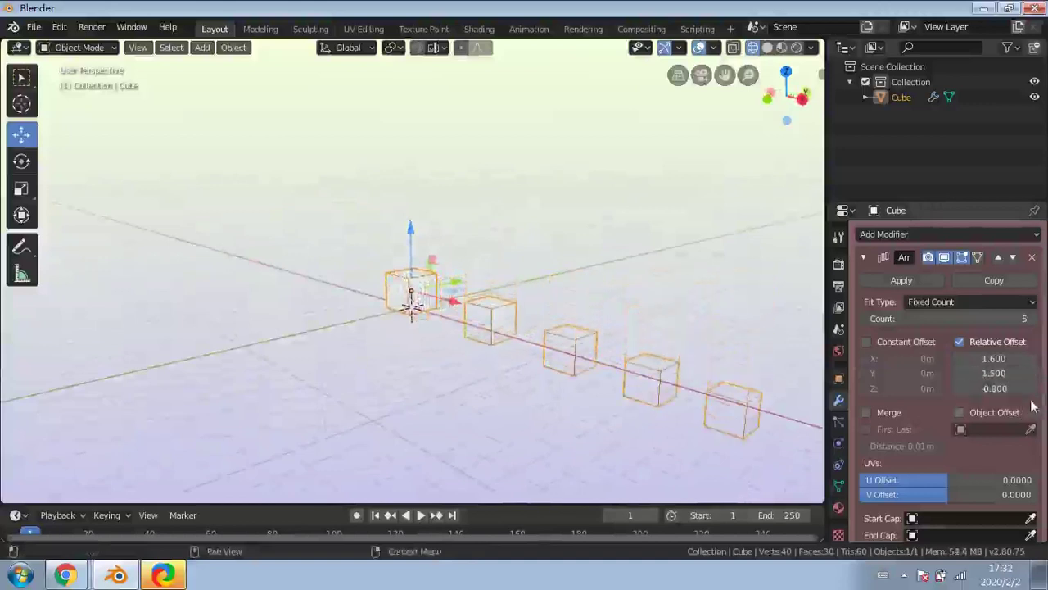
drag(995, 388, 965, 348)
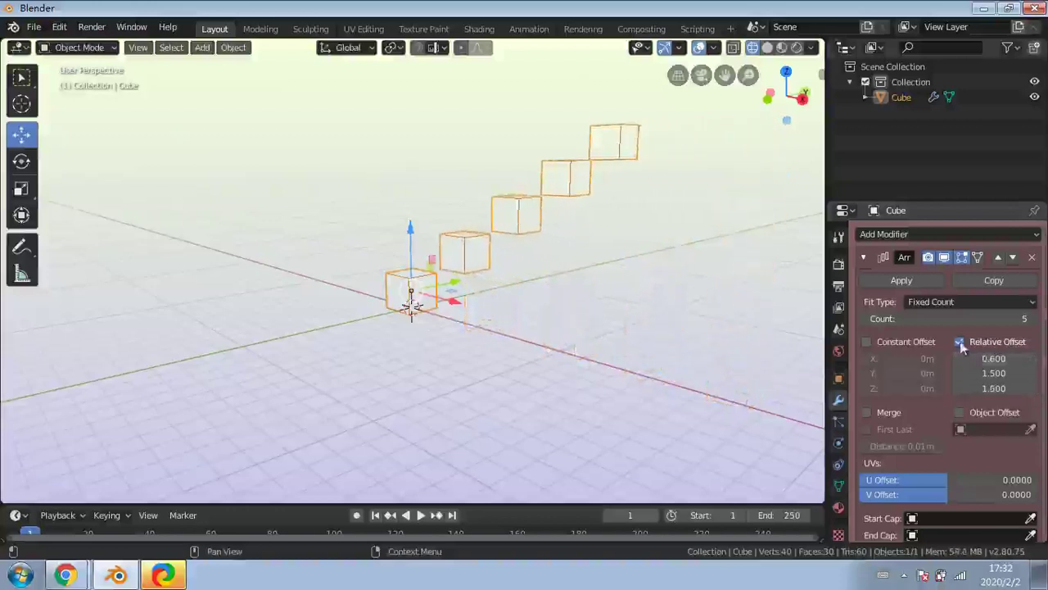
Look through the Array modifier's fit type options, keeping Fixed Count, and view its remaining settings
click(1031, 302)
click(1029, 304)
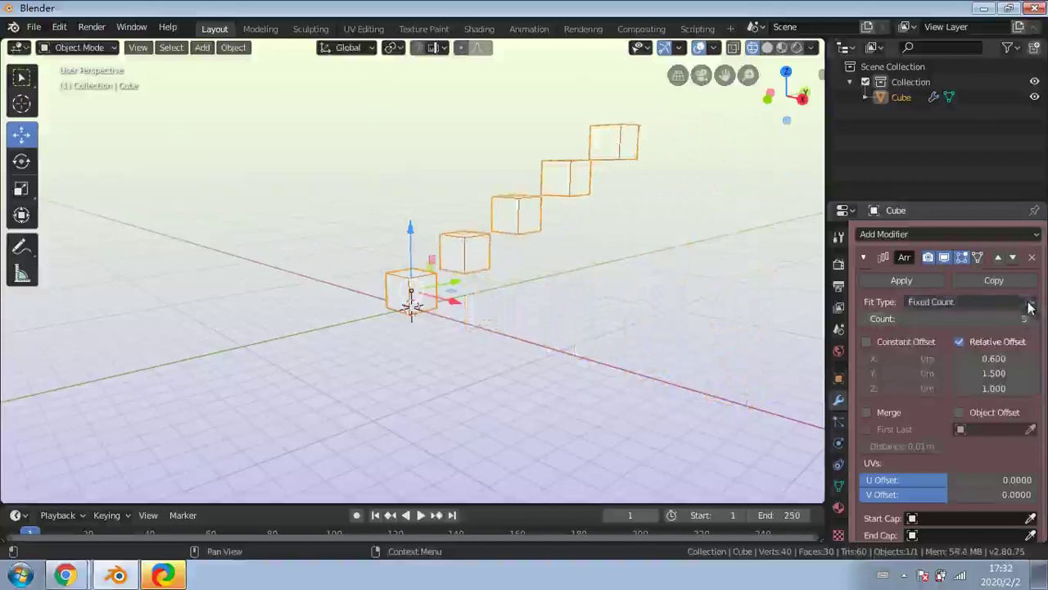
click(1015, 303)
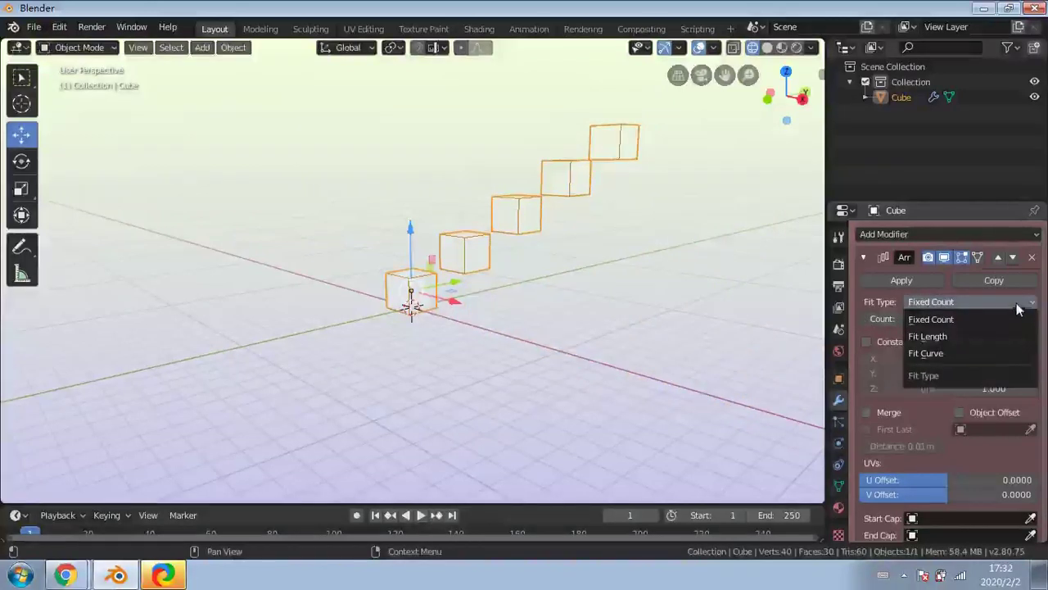
click(1017, 303)
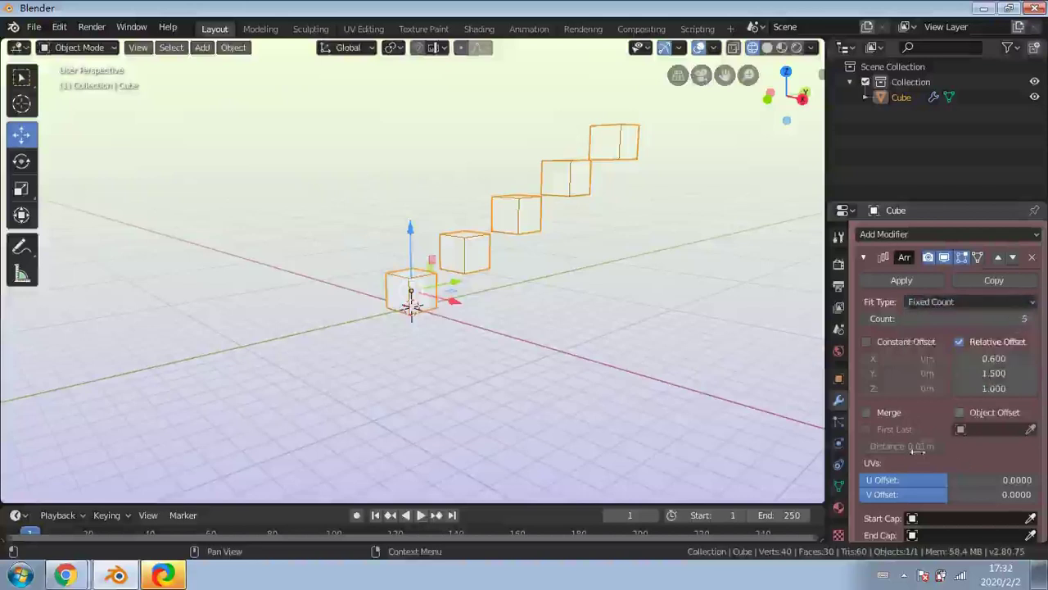
scroll(922, 450, down, 1)
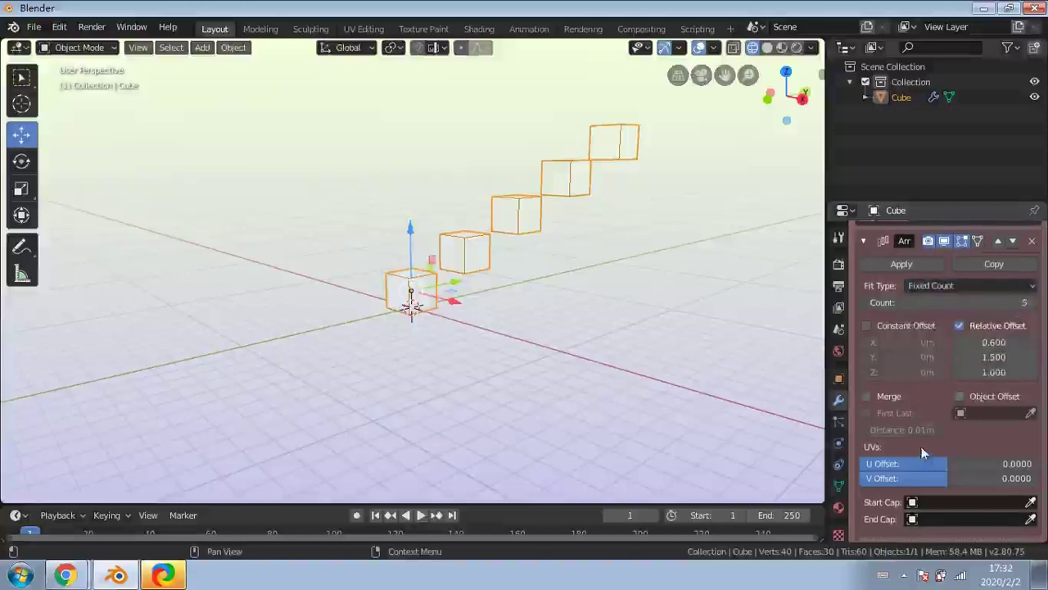
Apply the Array modifier to the cube and examine the diagonal row of copies from several angles
click(913, 264)
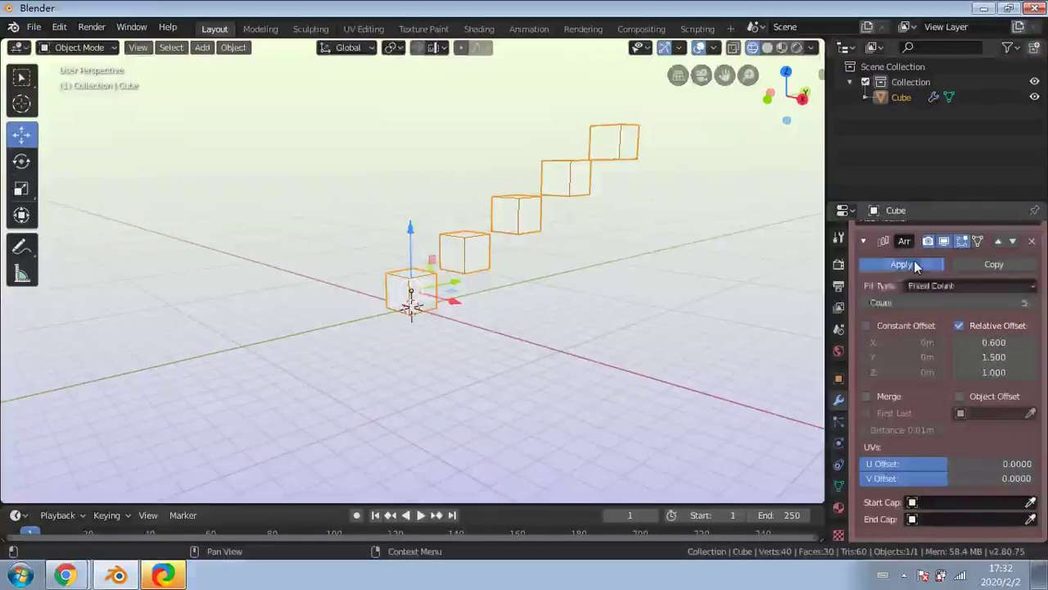
middle_drag(595, 286, 4, 189)
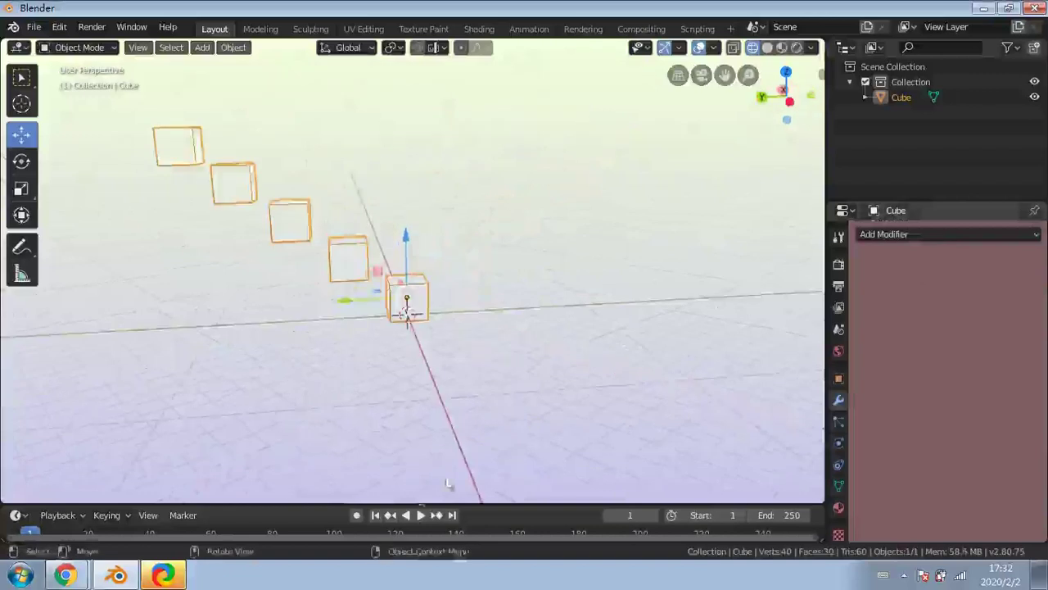
middle_drag(494, 239, 622, 356)
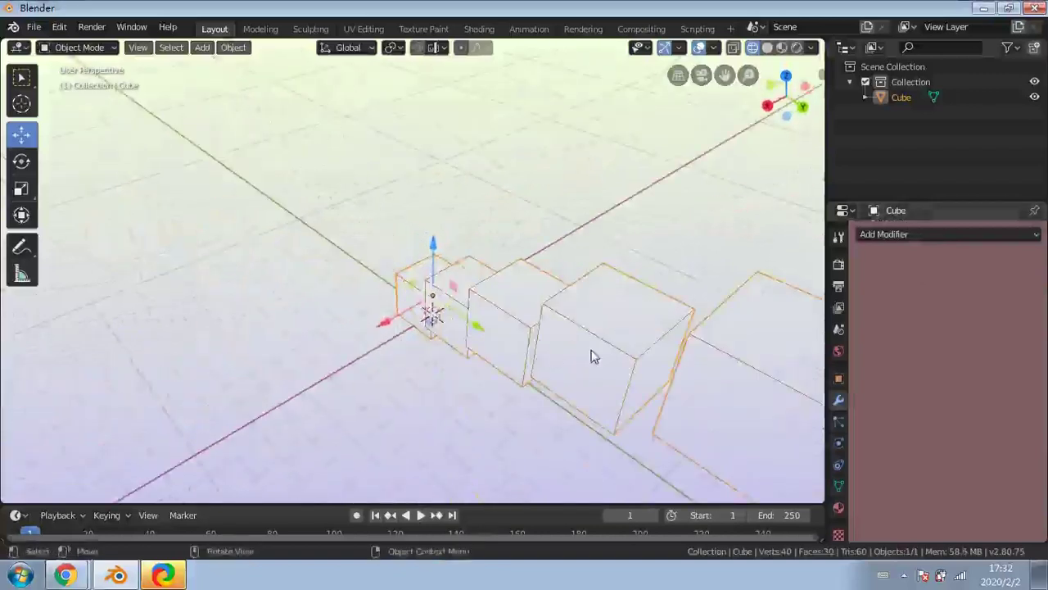
Undo applying the Array modifier, its offset and count changes, the mode switch and the modifier itself, back to the single cube
key(ctrl+z)
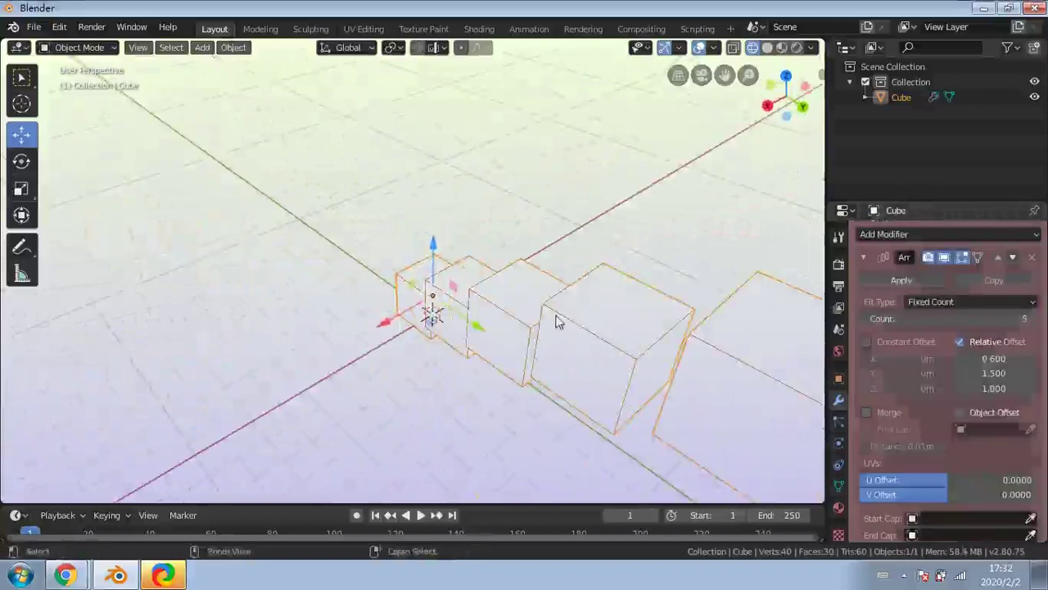
key(ctrl+z)
key(ctrl+z)
key(ctrl+z)
key(ctrl+z)
key(ctrl+z)
key(ctrl+z)
key(ctrl+z)
key(ctrl+z)
key(ctrl+z)
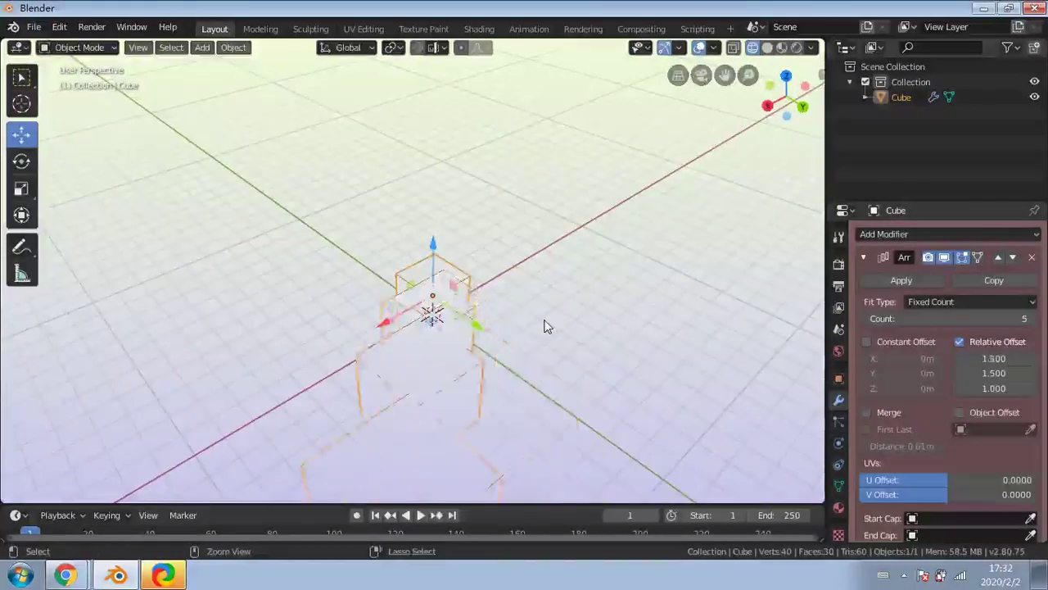
key(ctrl+z)
key(ctrl+z)
key(ctrl+z)
key(ctrl+z)
key(ctrl+z)
key(ctrl+z)
key(ctrl+z)
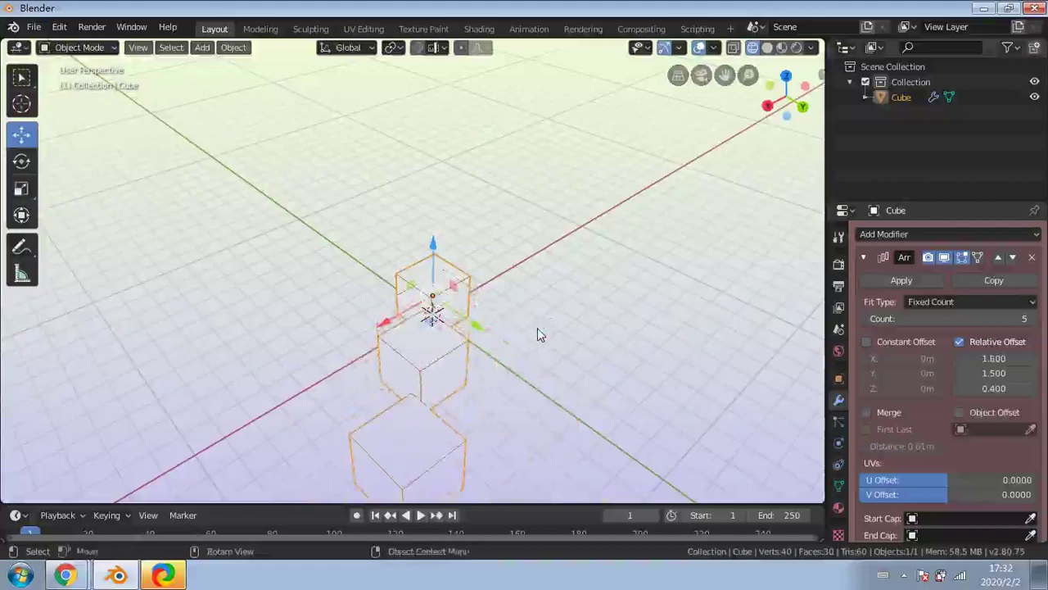
key(ctrl+z)
key(ctrl+z)
key(ctrl+z)
key(ctrl+z)
key(ctrl+z)
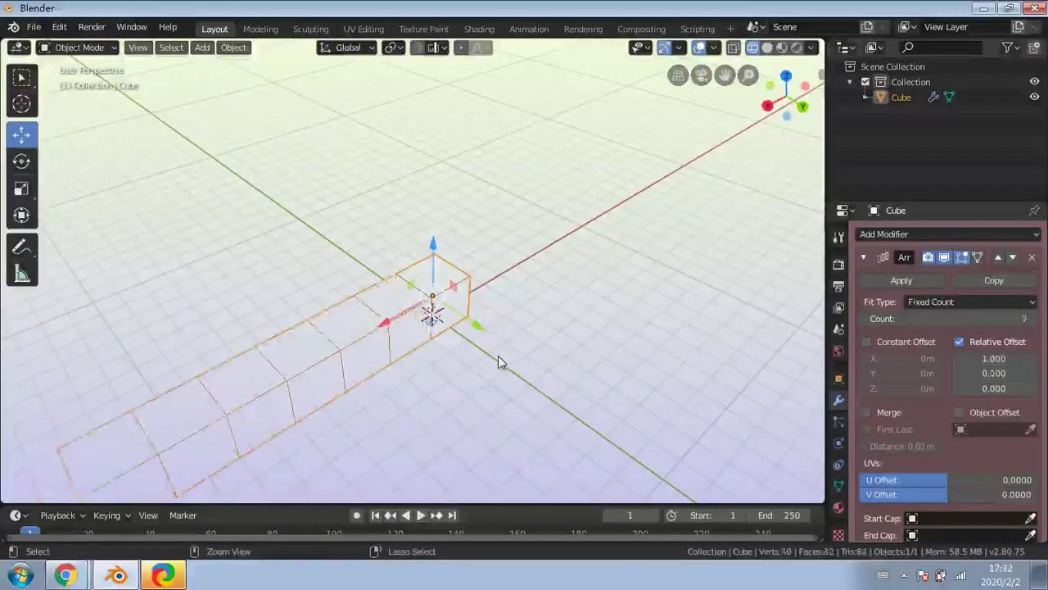
key(Tab)
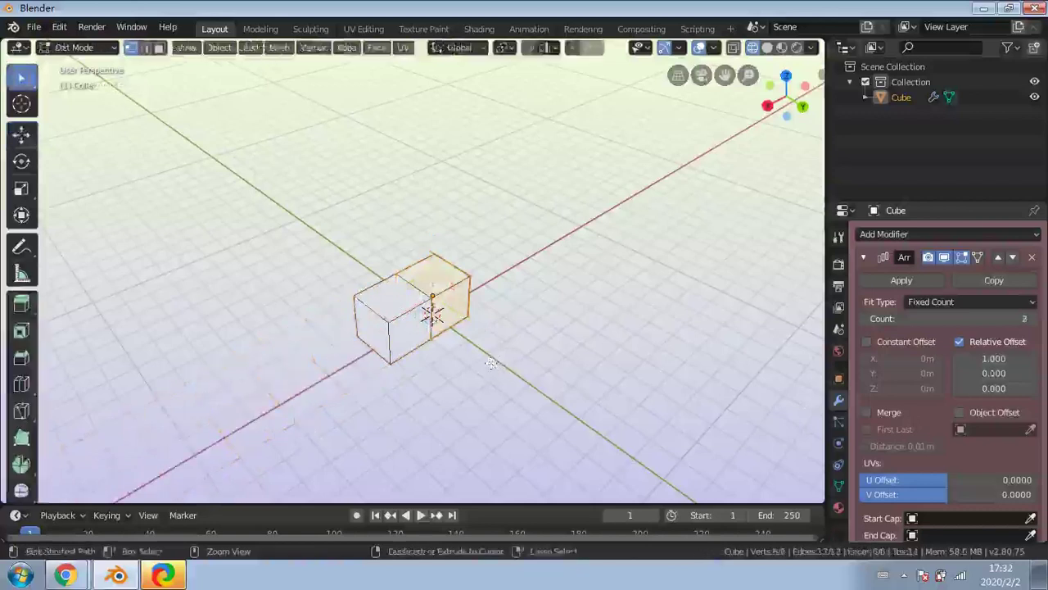
key(ctrl+z)
key(ctrl+z)
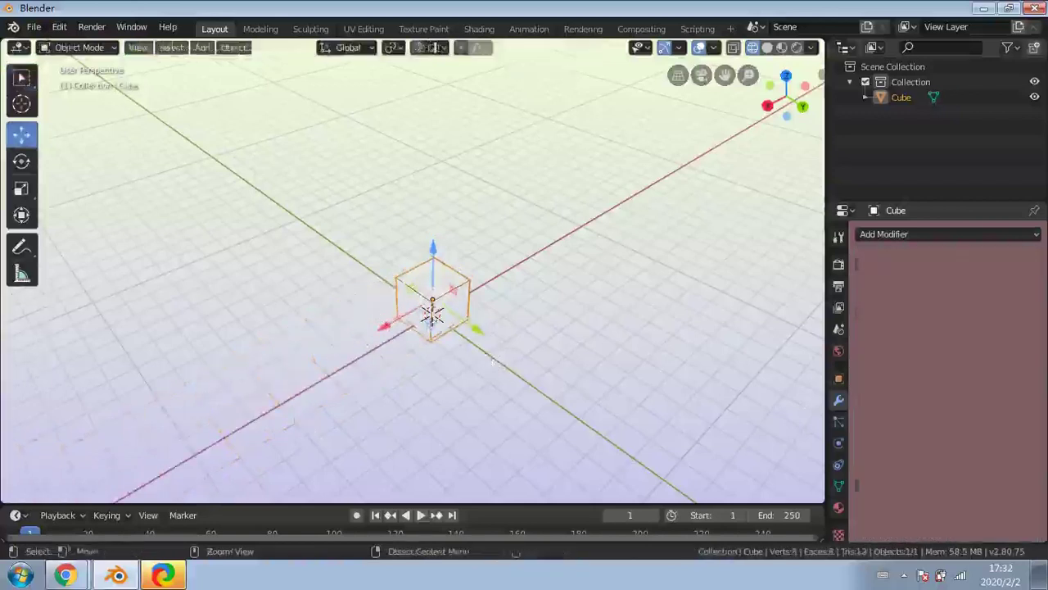
Reselect the cube and raise it slightly along the Z axis with the Move tool
middle_drag(493, 361, 452, 365)
click(360, 361)
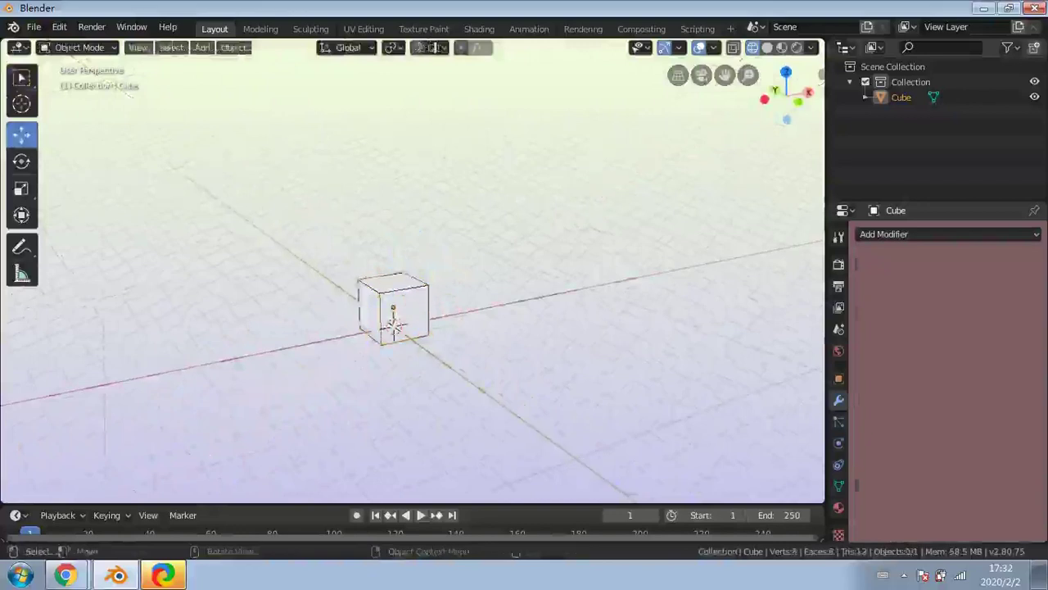
click(22, 84)
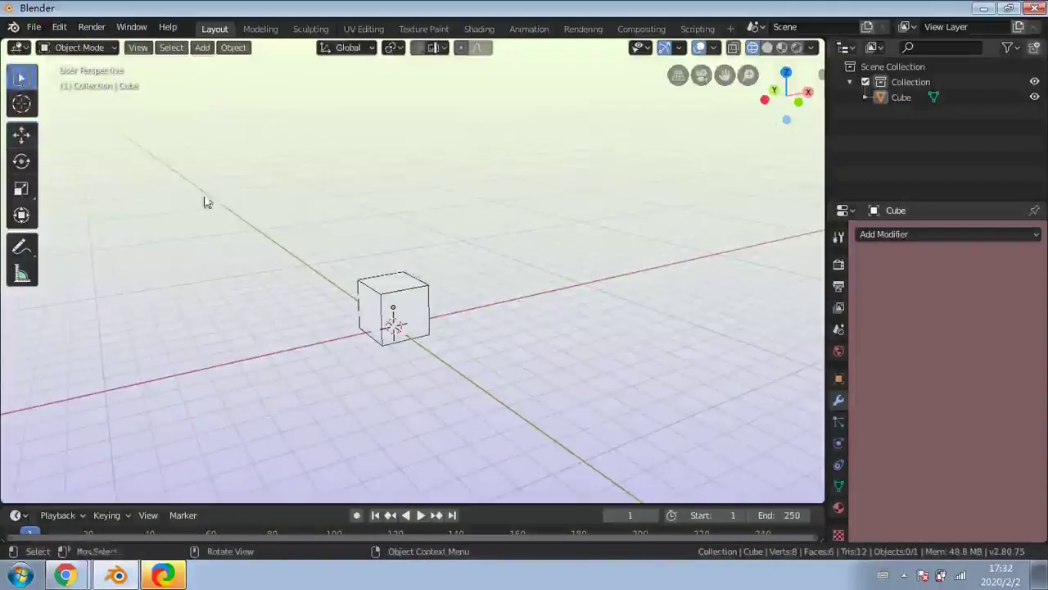
click(390, 319)
click(19, 134)
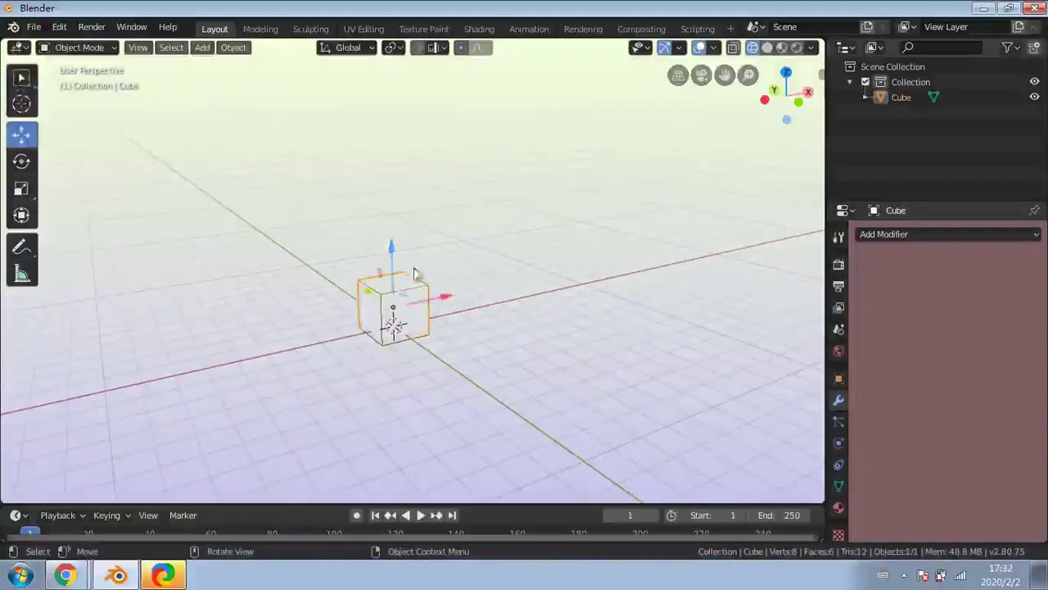
drag(395, 254, 395, 243)
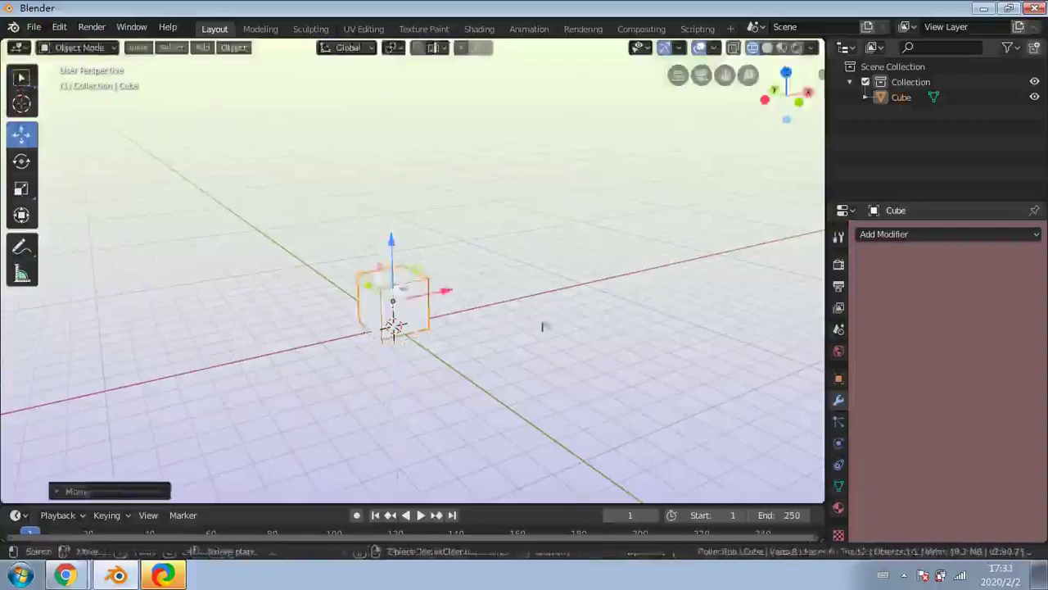
Try duplicating the cube and placing the copy above and beside the original, and undo the duplication
middle_drag(545, 325, 589, 361)
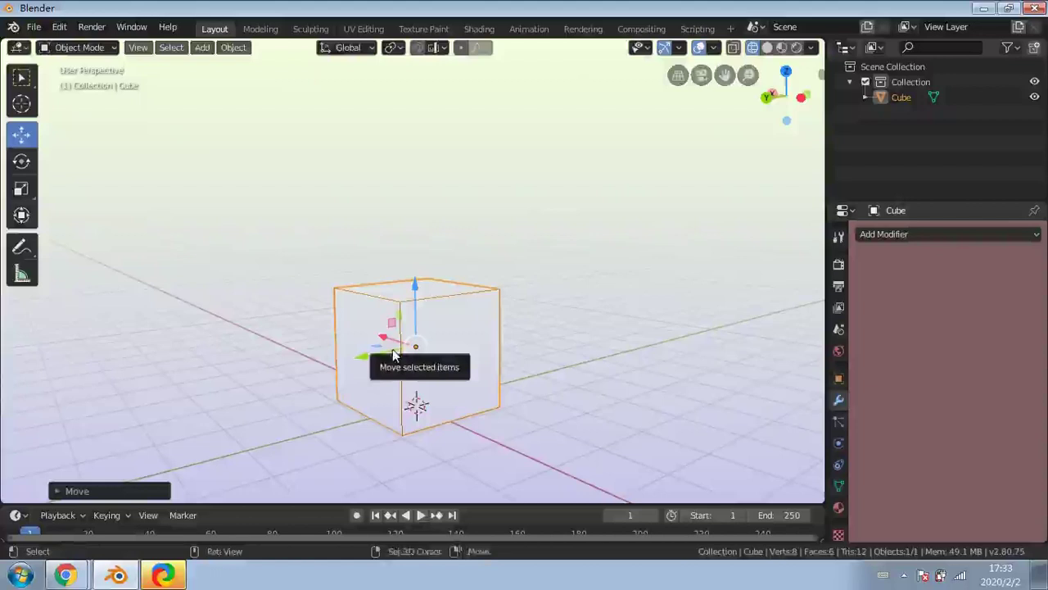
key(shift+d)
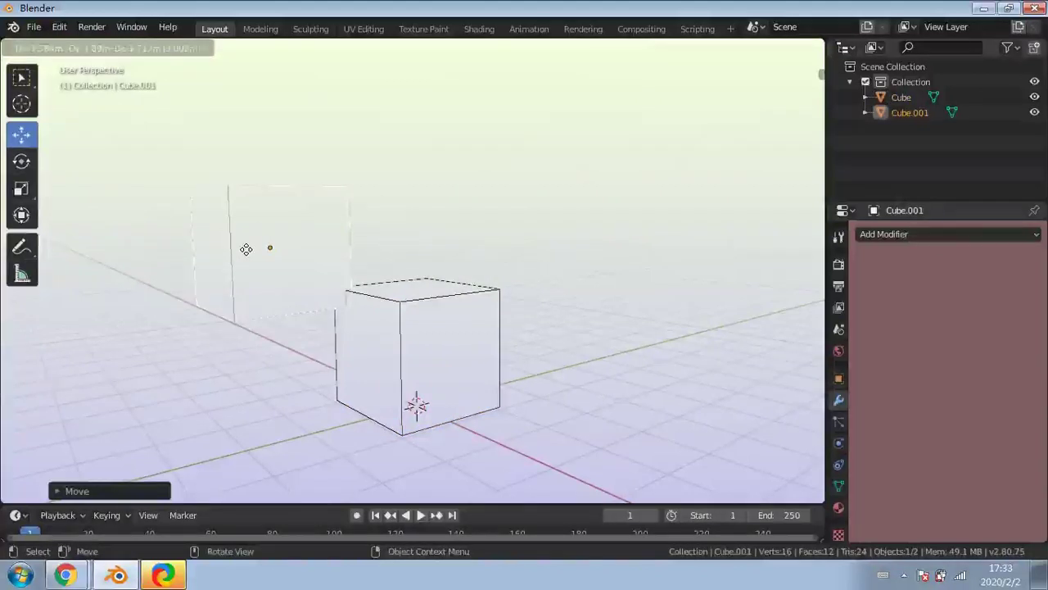
click(246, 249)
key(ctrl+z)
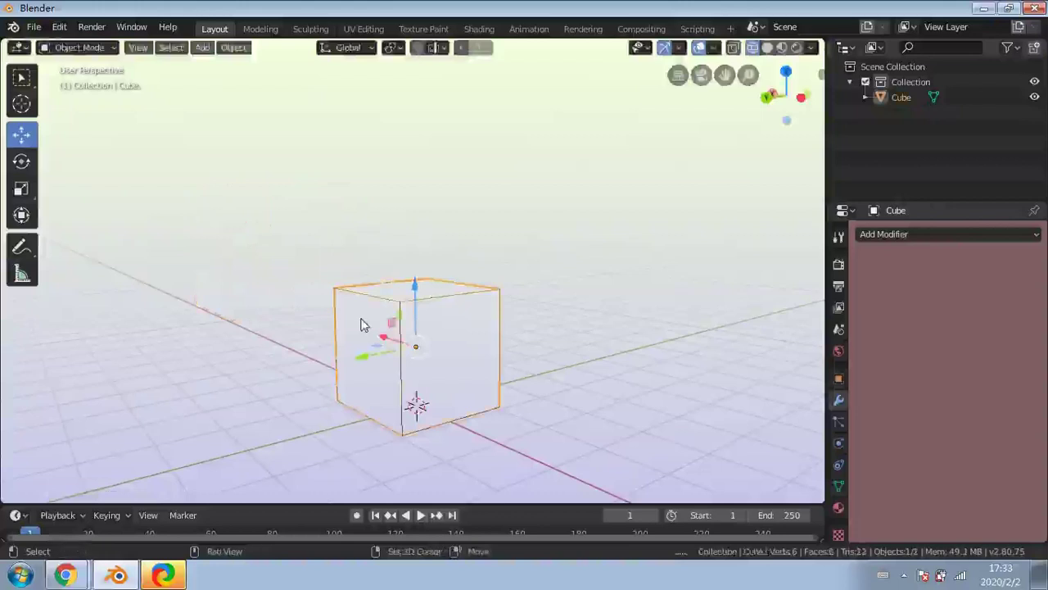
Duplicate the cube in place and select the overlapping original
key(shift+d)
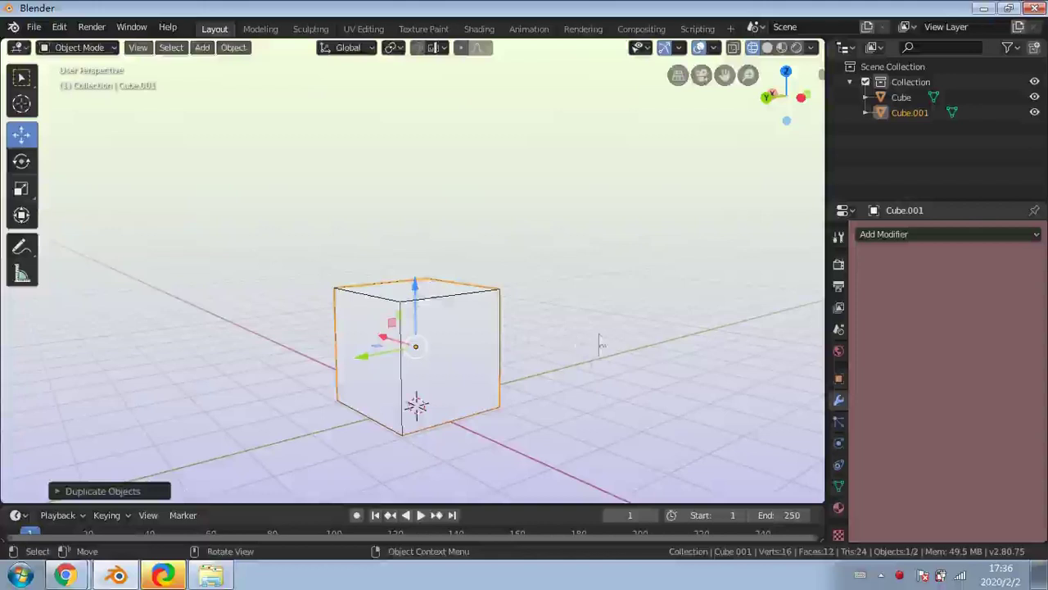
mouse_move(568, 419)
middle_down()
mouse_move(554, 400)
mouse_move(578, 407)
middle_up()
click(576, 407)
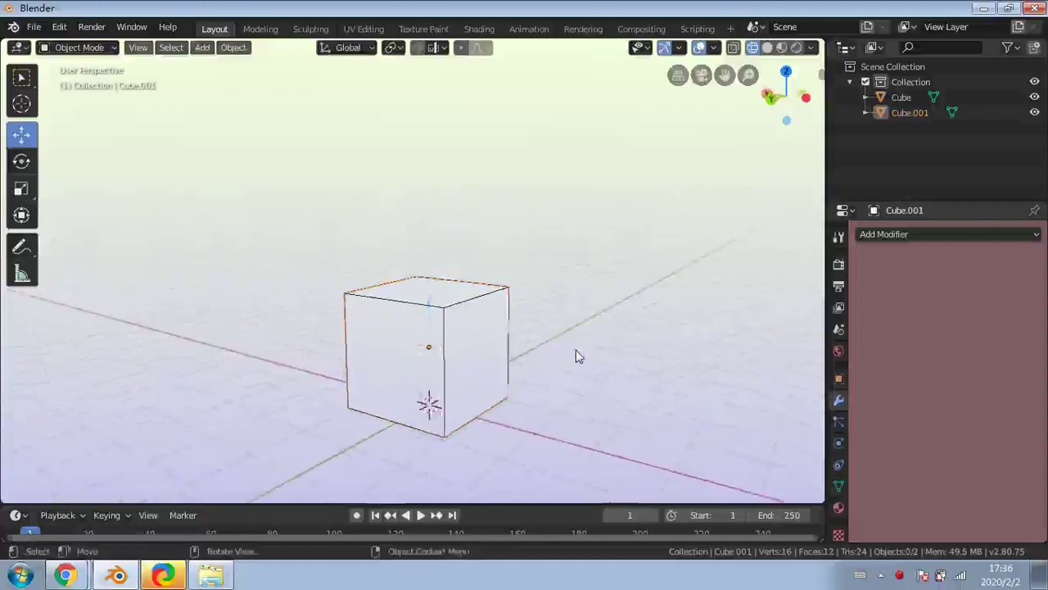
click(428, 341)
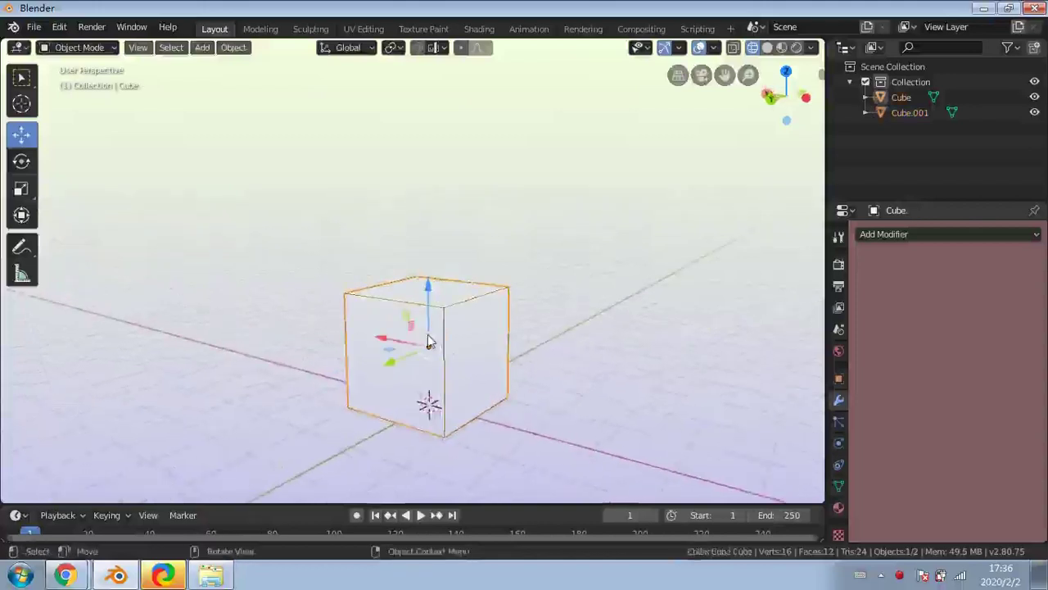
Delete the overlapping duplicate Cube.001 through the Outliner and select the remaining Cube
click(917, 113)
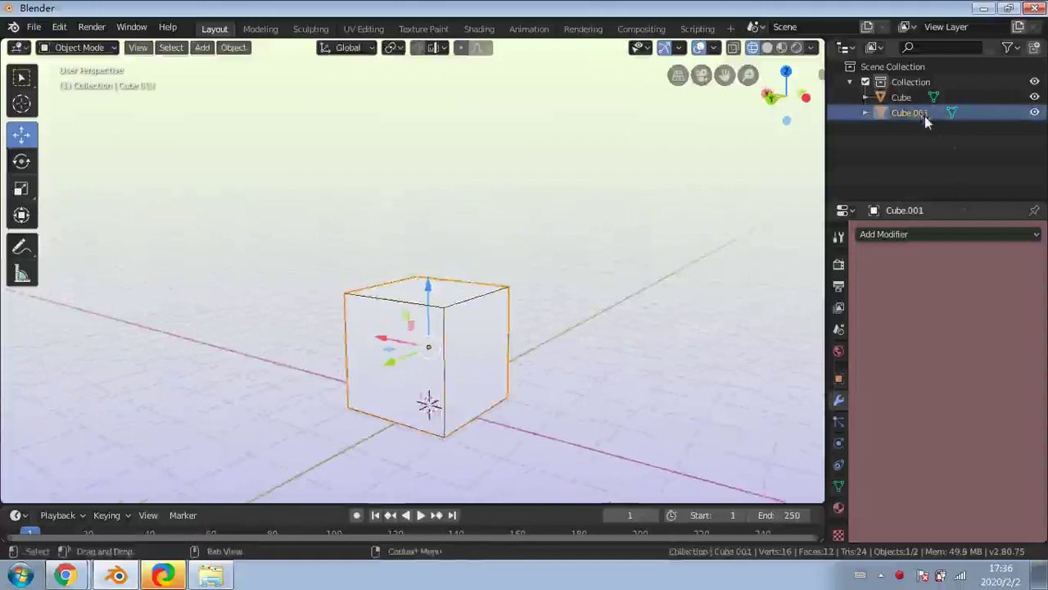
right_click(925, 115)
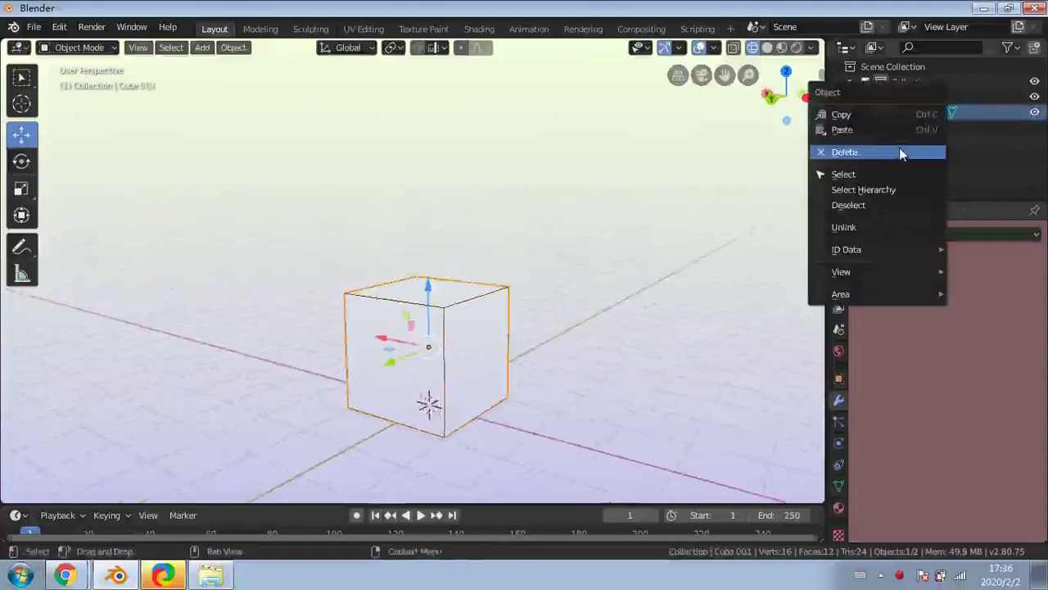
click(899, 152)
click(898, 98)
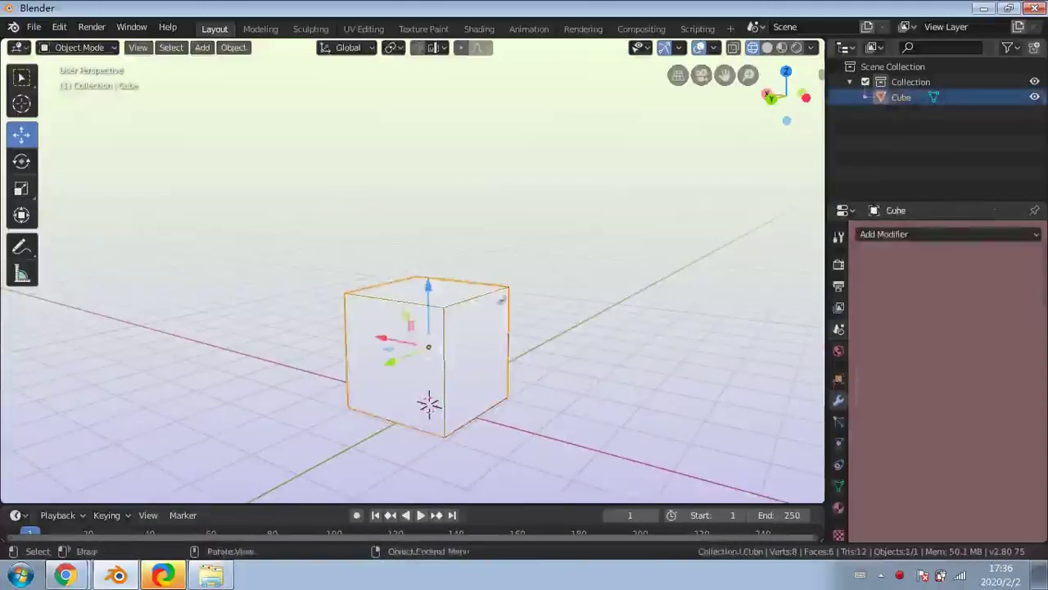
Deselect the cube, enlarge the Outliner area and reselect Cube from its object list
click(488, 228)
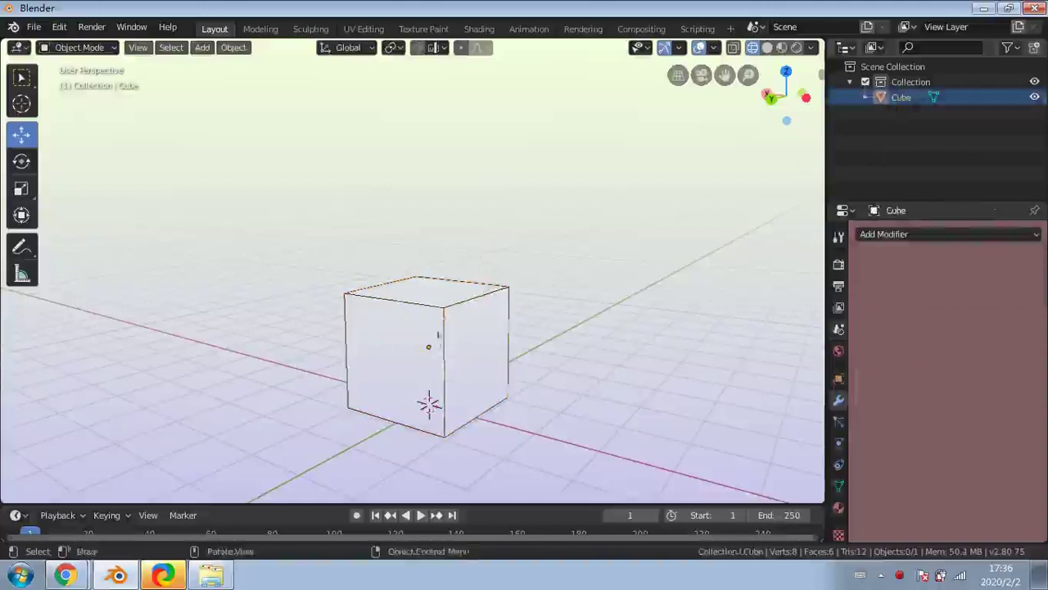
double_click(900, 97)
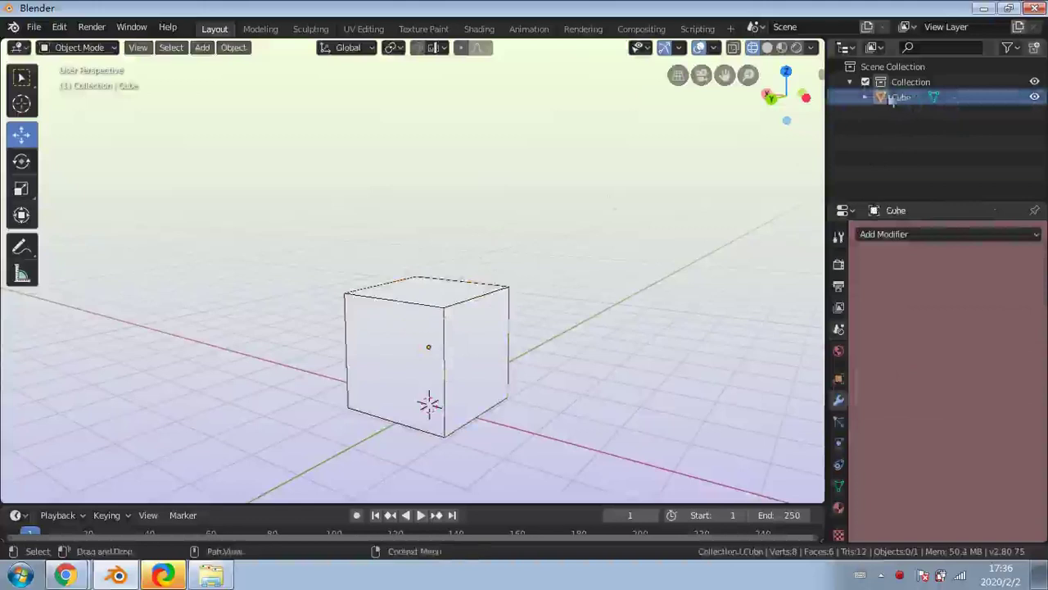
drag(904, 203, 904, 299)
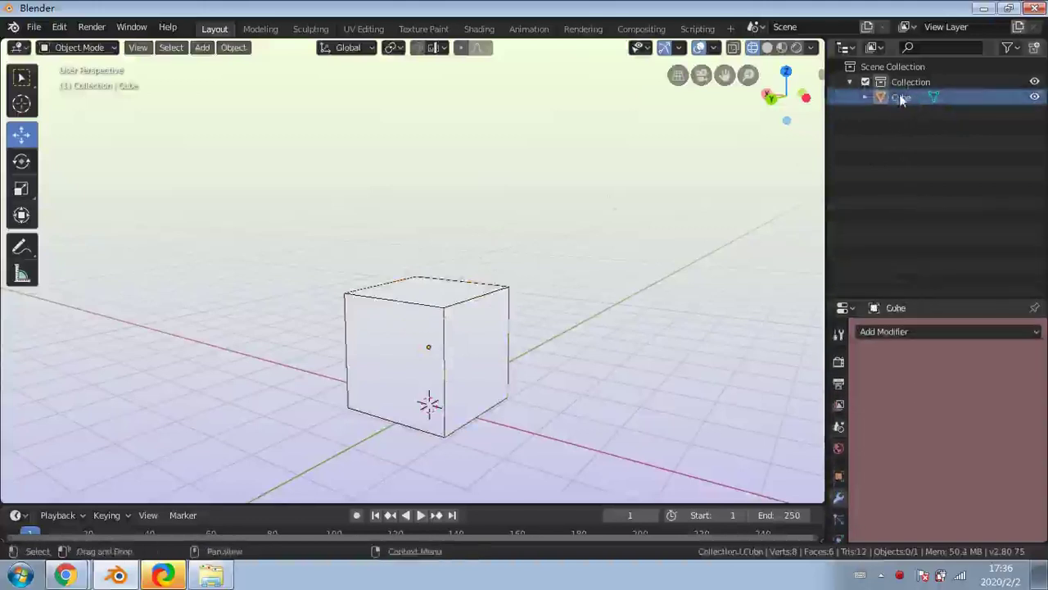
click(900, 98)
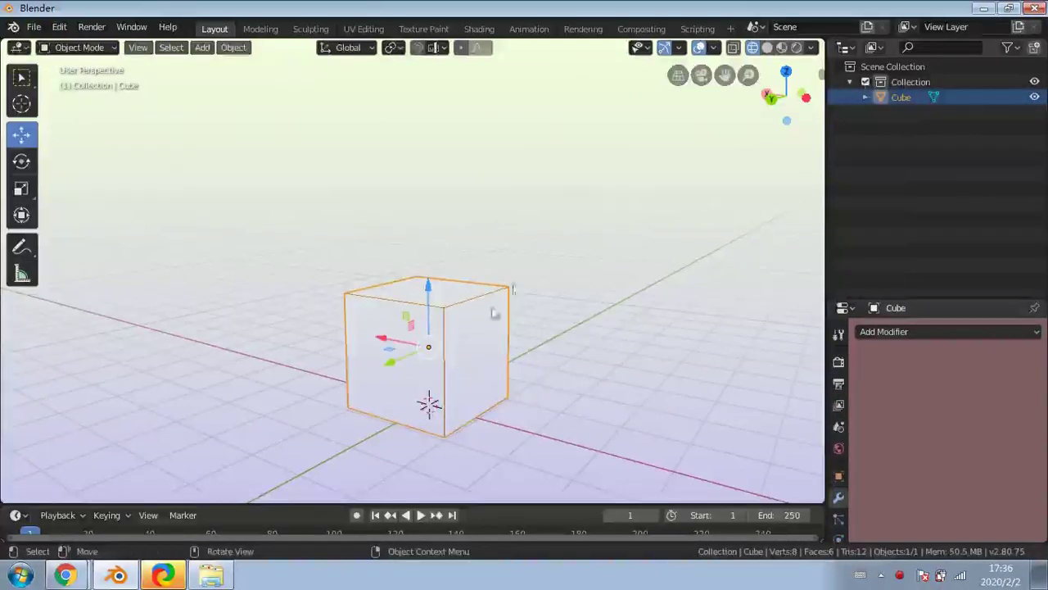
Toggle the viewport visibility of the Cube several times and of its Collection once, leaving both shown
click(1035, 99)
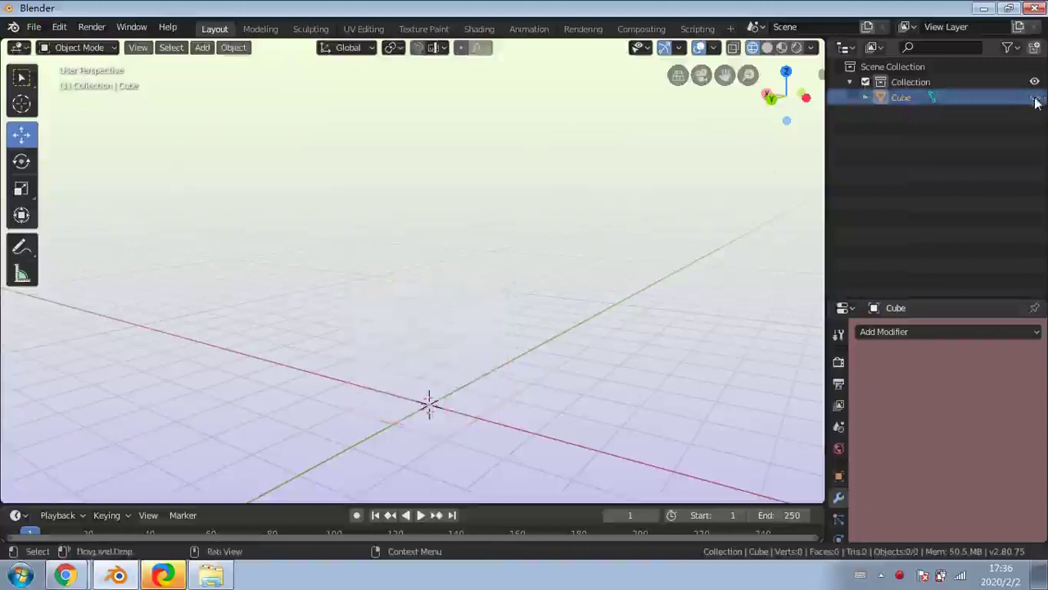
click(1034, 98)
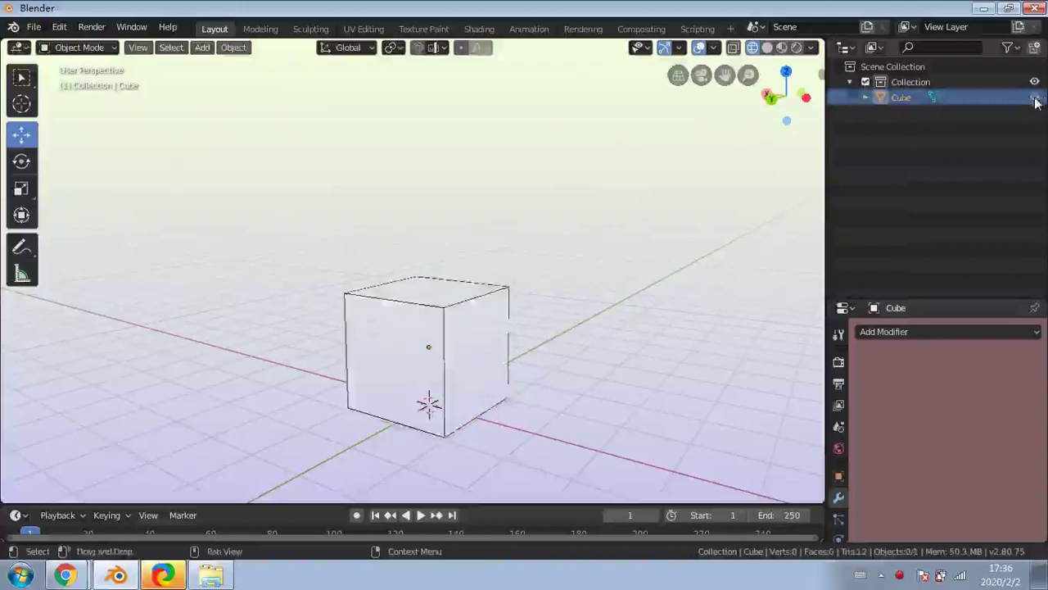
double_click(1034, 99)
click(1034, 99)
click(1034, 98)
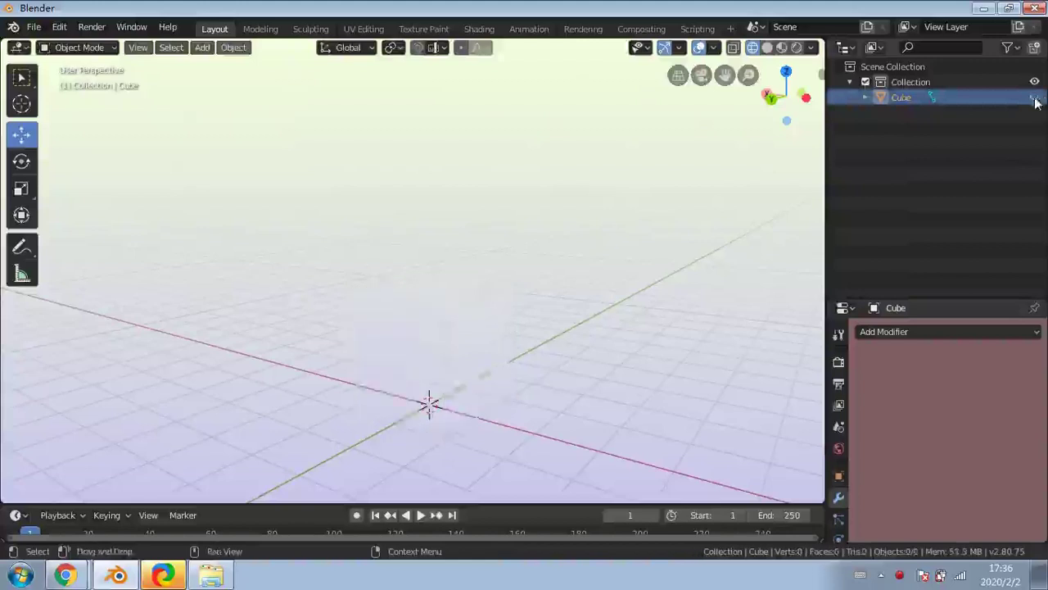
click(1035, 98)
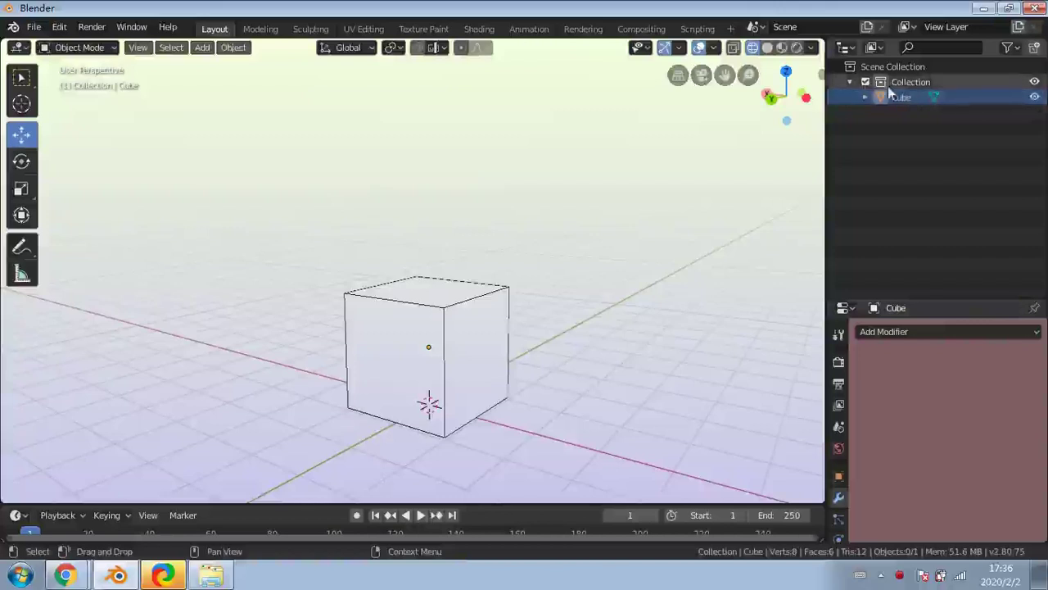
click(1034, 82)
click(1034, 82)
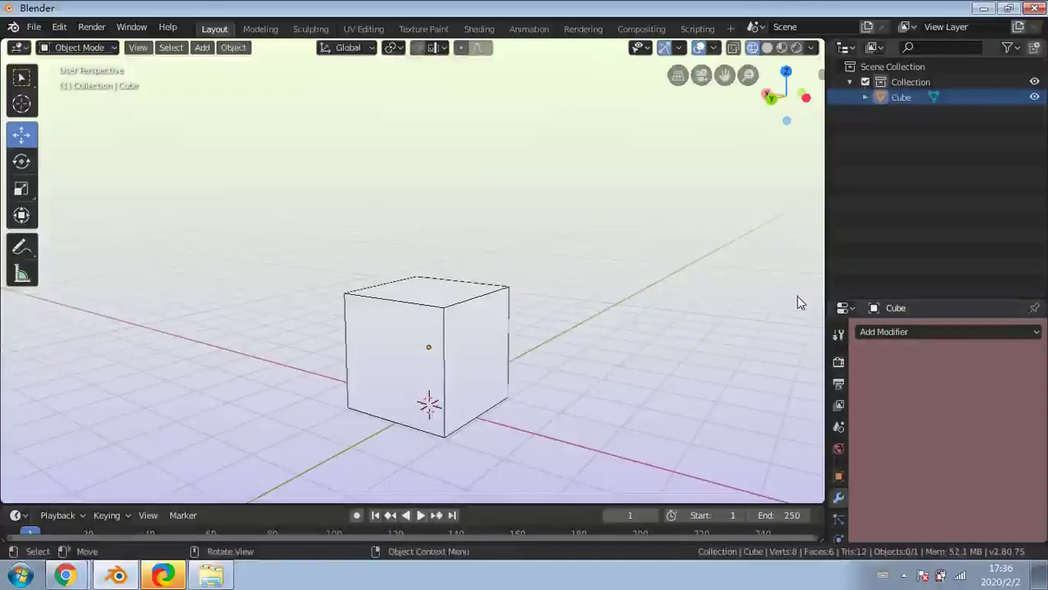
Shrink the Outliner area and reselect the cube in the viewport
drag(893, 298, 912, 168)
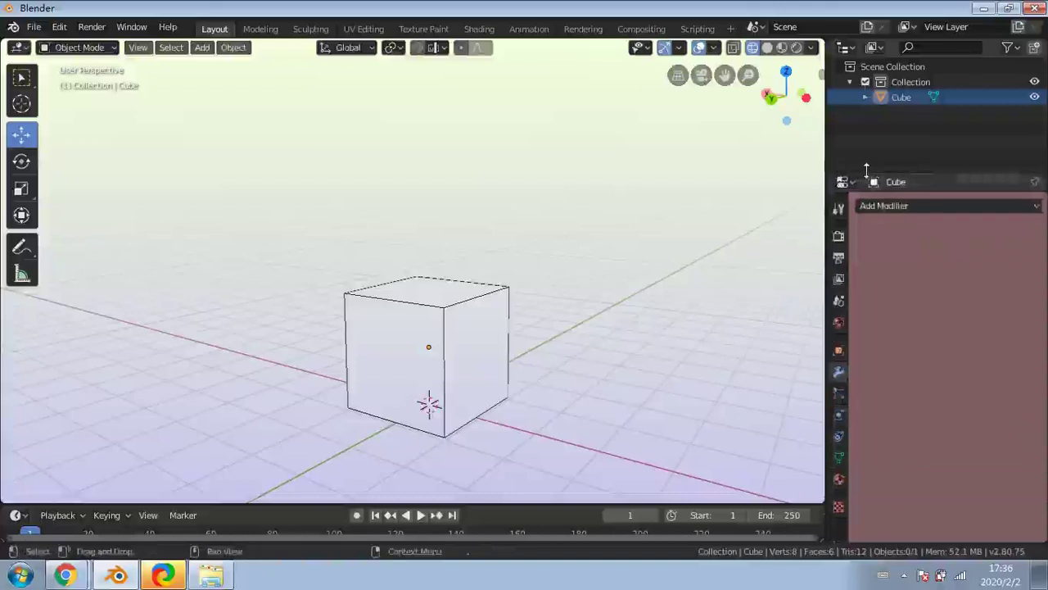
click(438, 375)
click(515, 322)
click(479, 337)
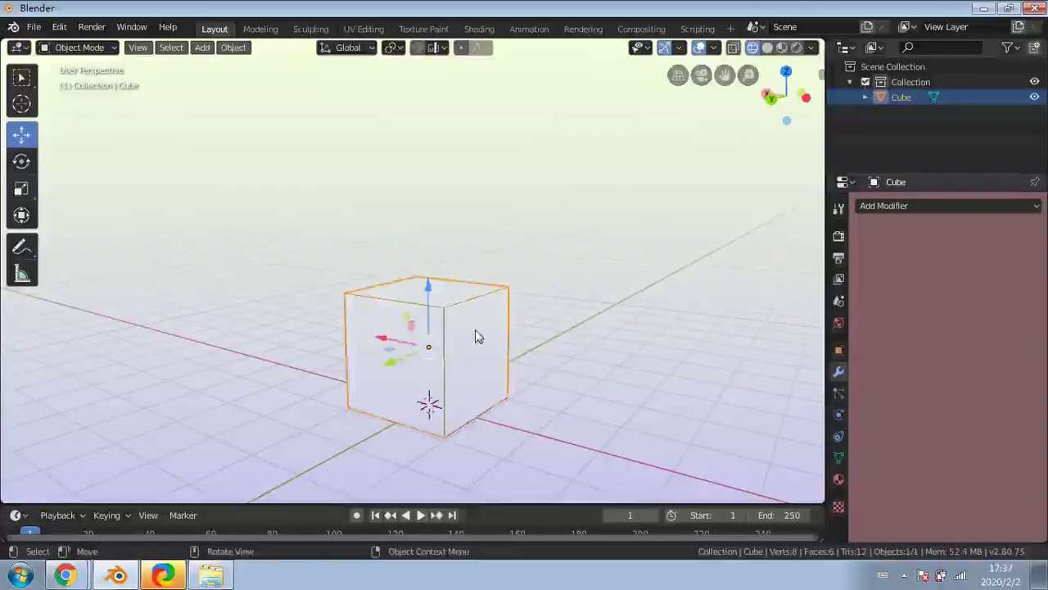
Try duplicating the cube with the copy offset 1 unit along the Y axis, and undo the duplication
key(shift+d)
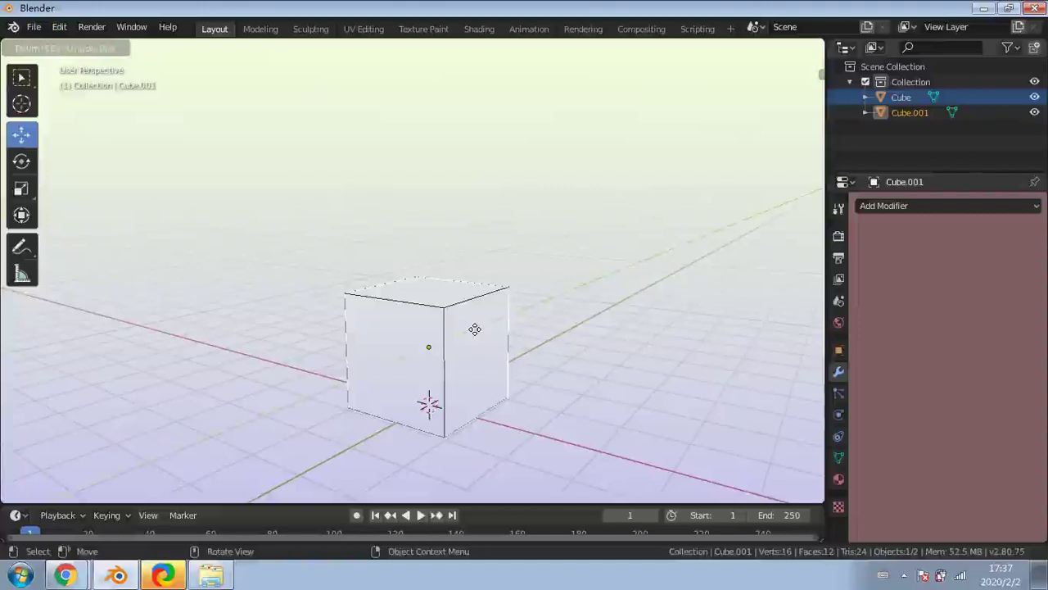
text(-1)
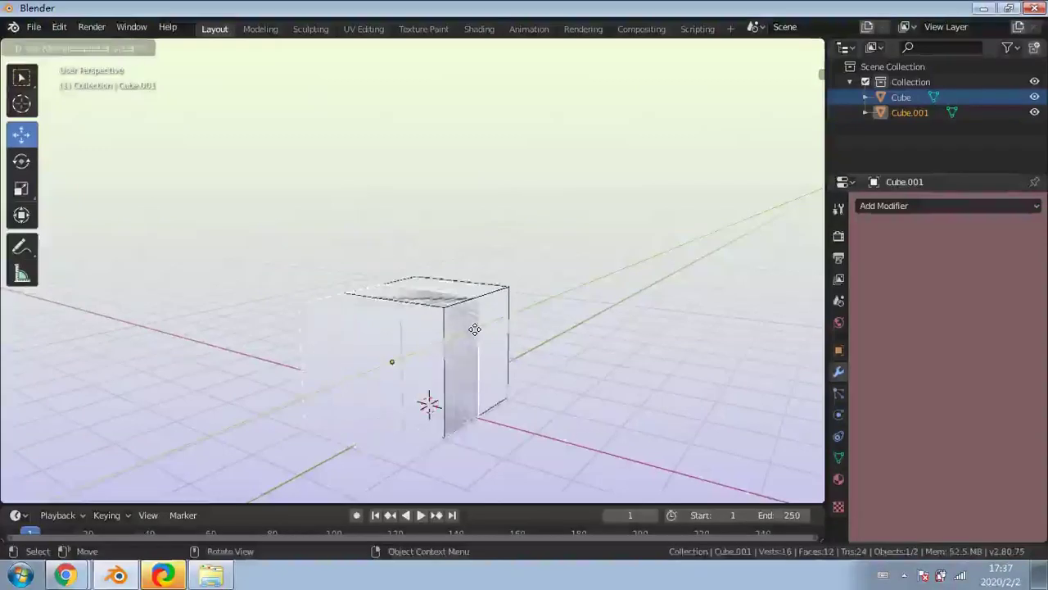
click(475, 329)
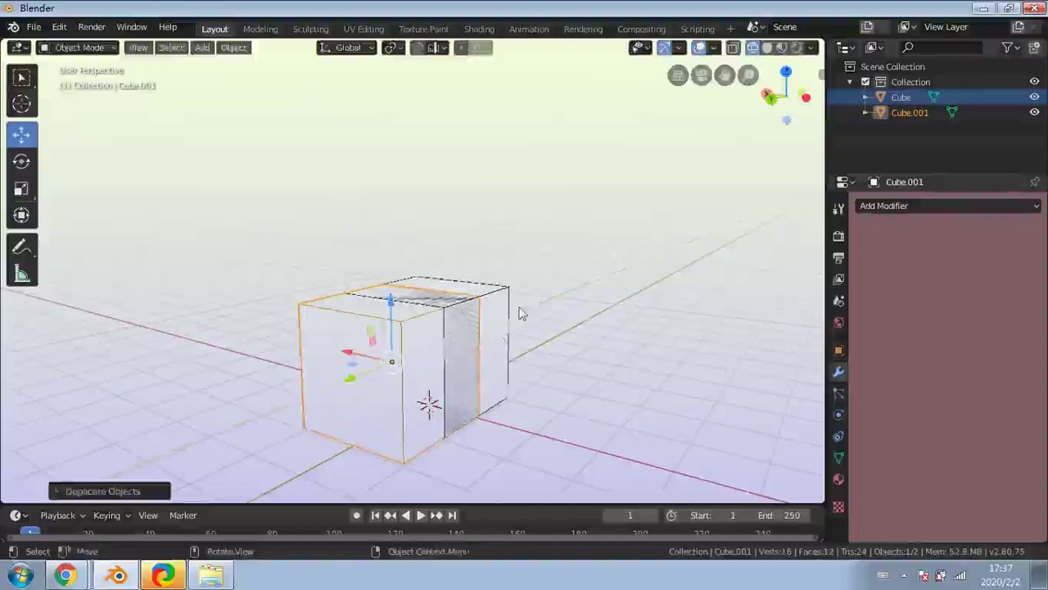
key(ctrl+z)
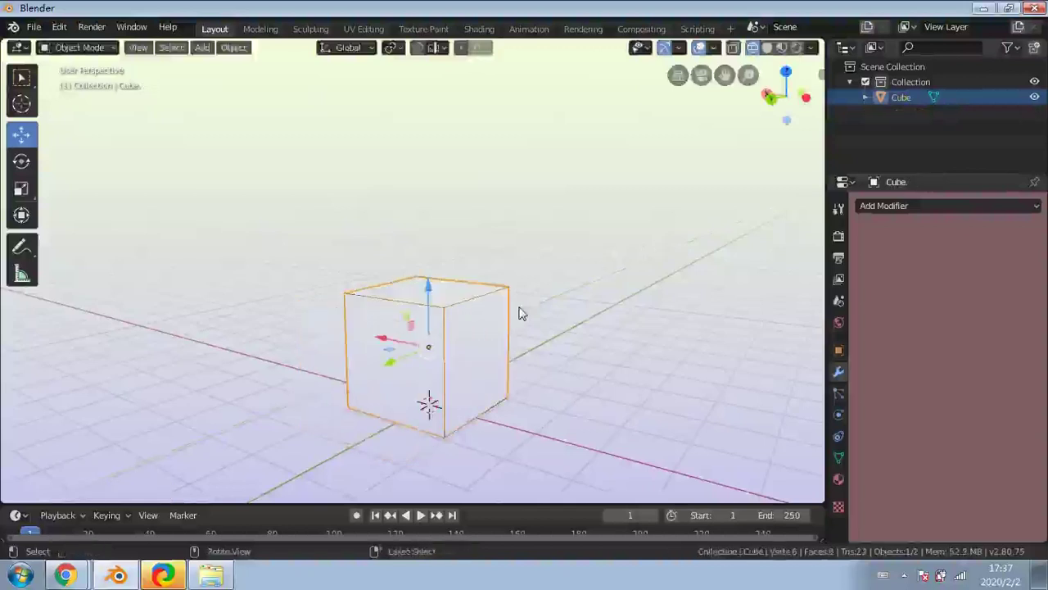
Reselect the cube and duplicate it with the copy offset 2 units along the X axis
click(568, 176)
click(458, 321)
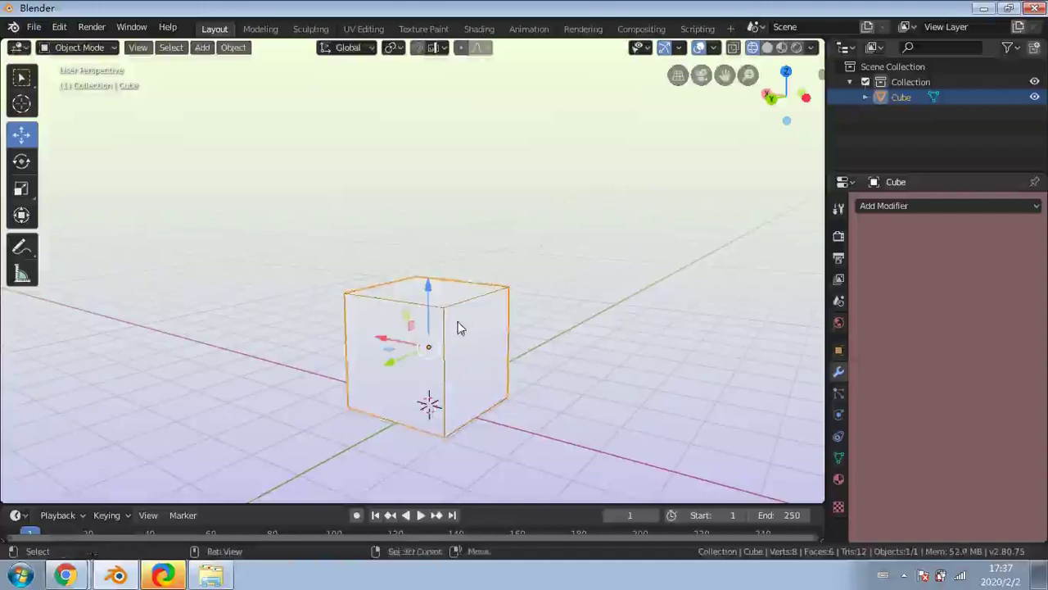
key(shift+d)
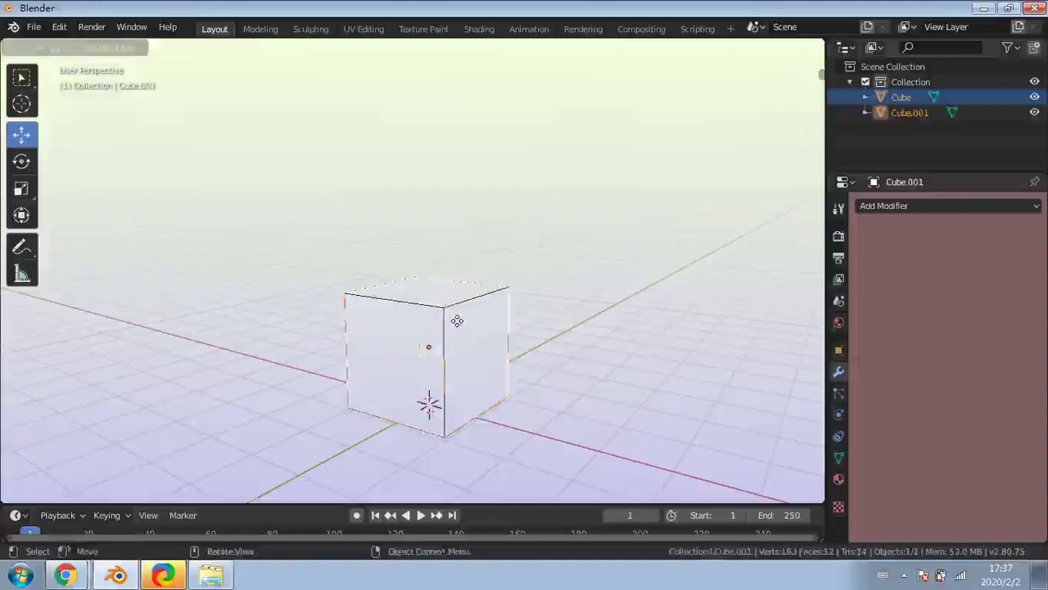
key(x)
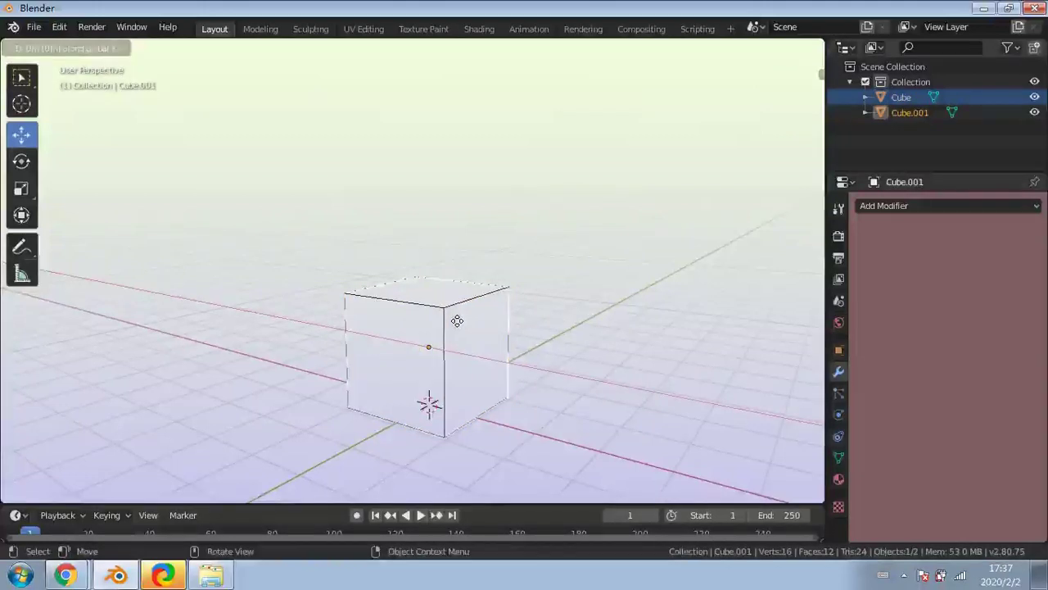
text(-2)
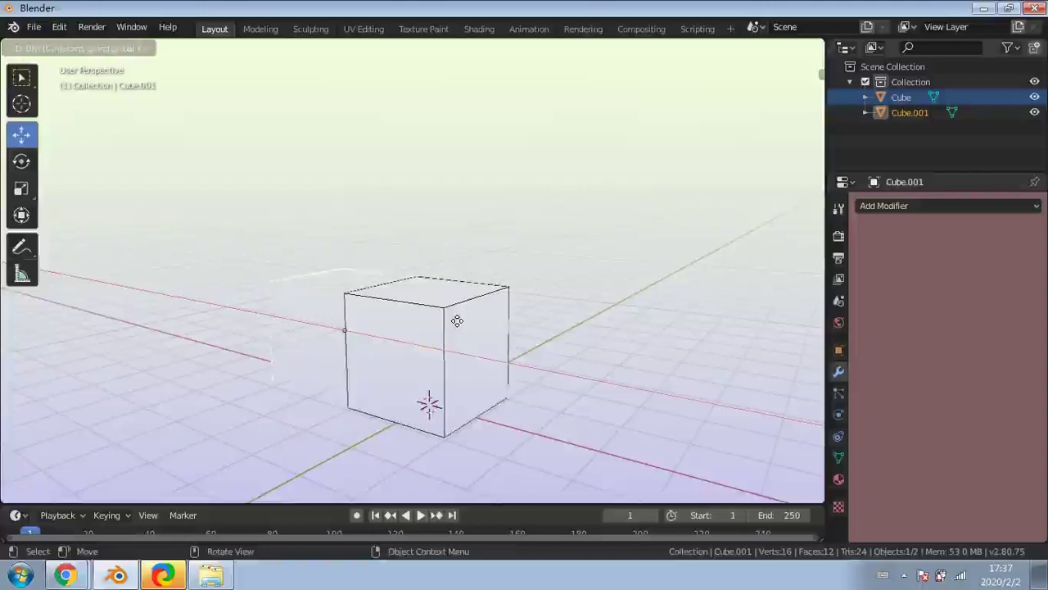
key(Return)
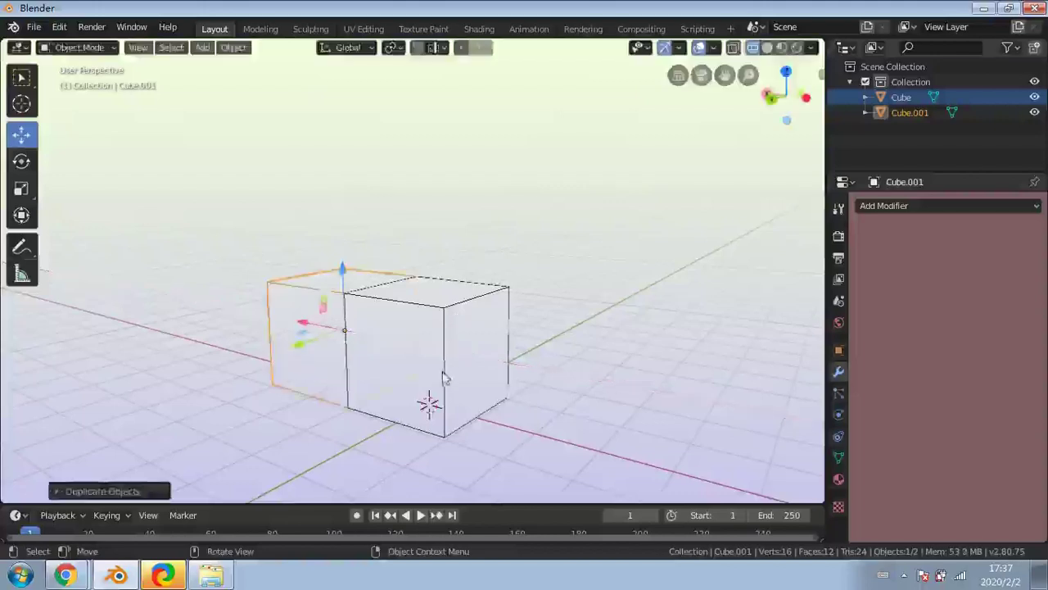
Select the copied cube and add the original cube to the selection
middle_drag(445, 374, 540, 372)
click(477, 362)
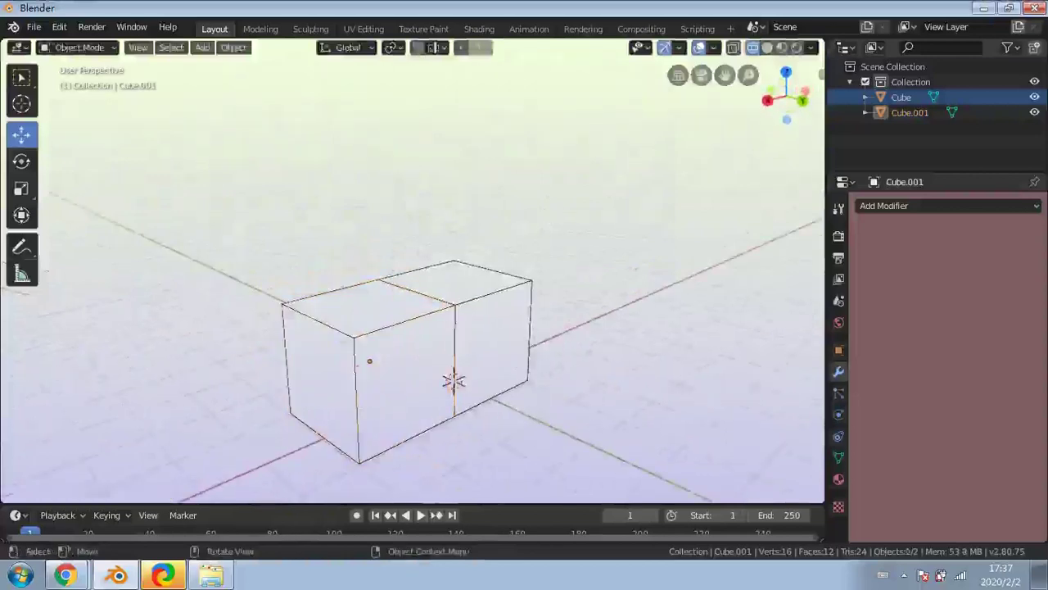
click(415, 368)
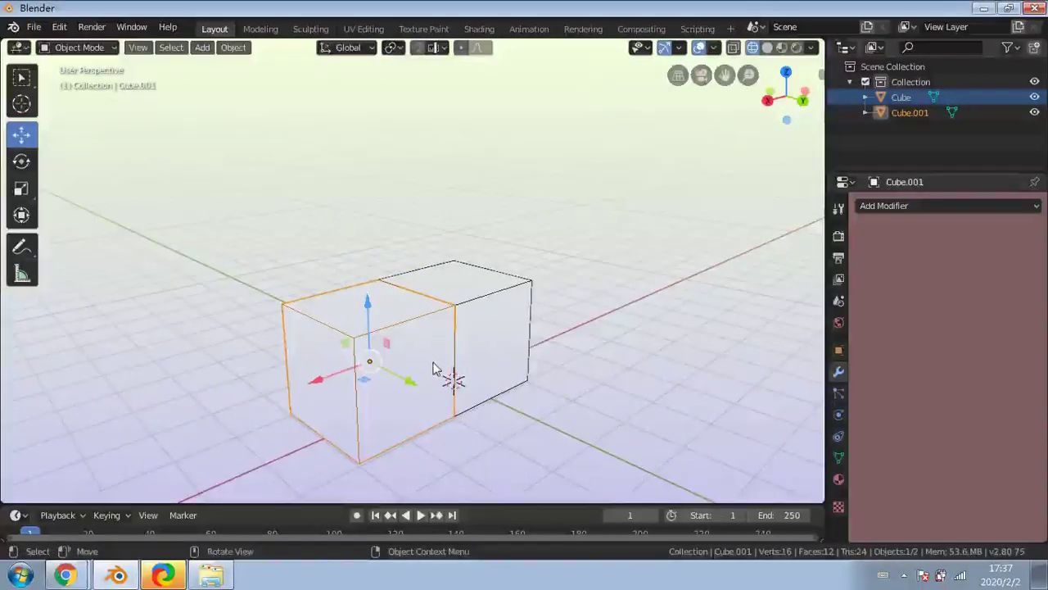
shift+click(494, 333)
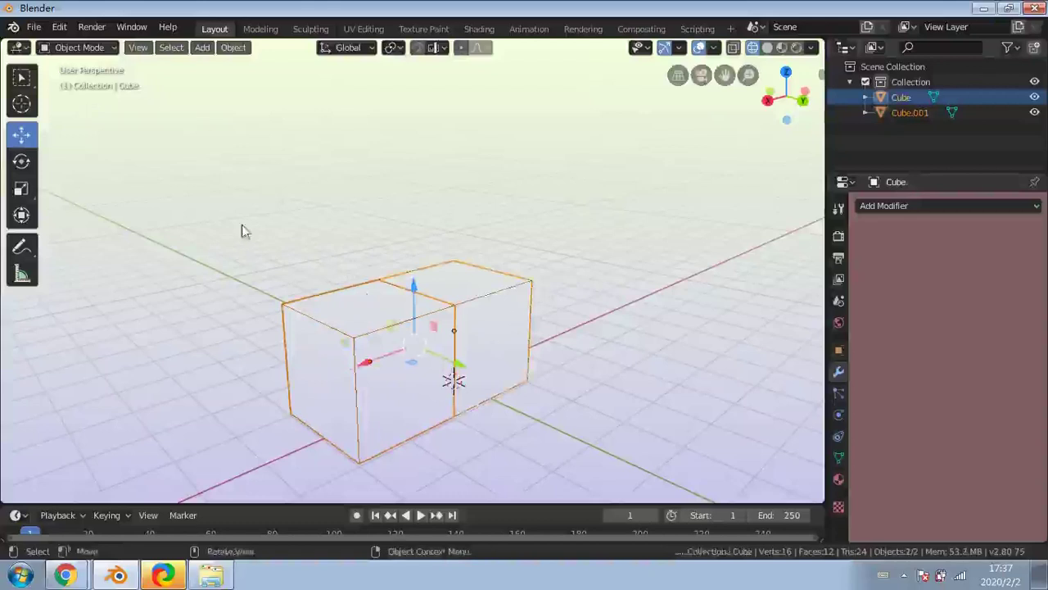
Try duplicating both selected cubes with an offset of 2 units along the X axis, and undo the duplication
key(shift)
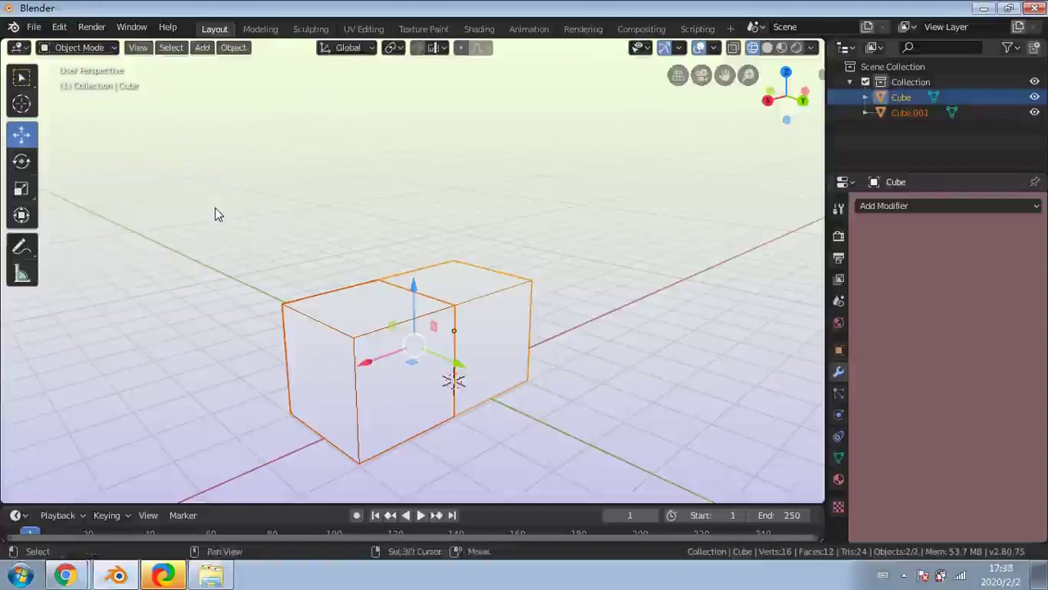
key(shift+d)
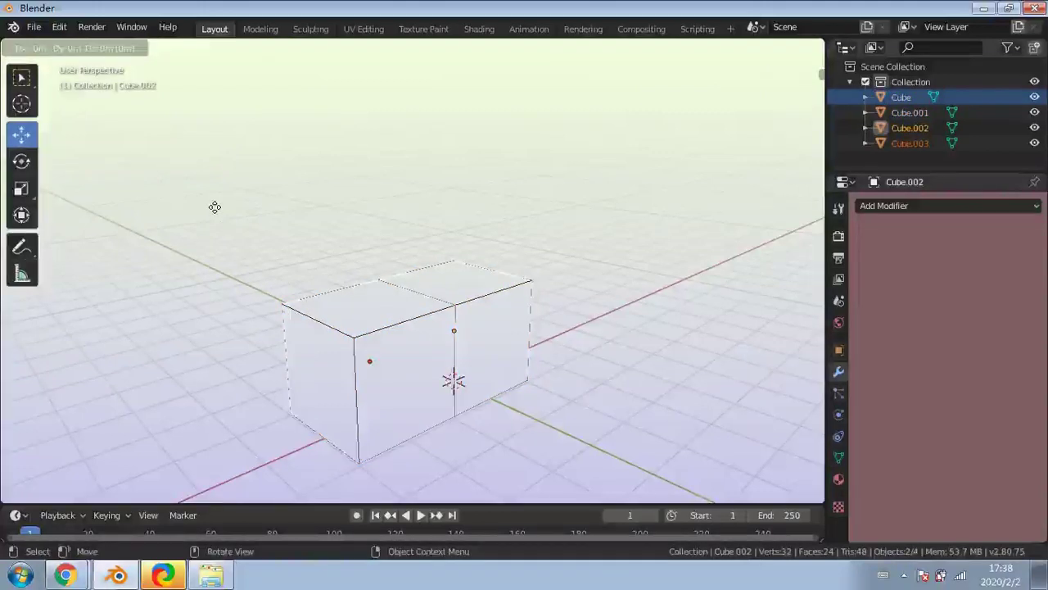
text(2)
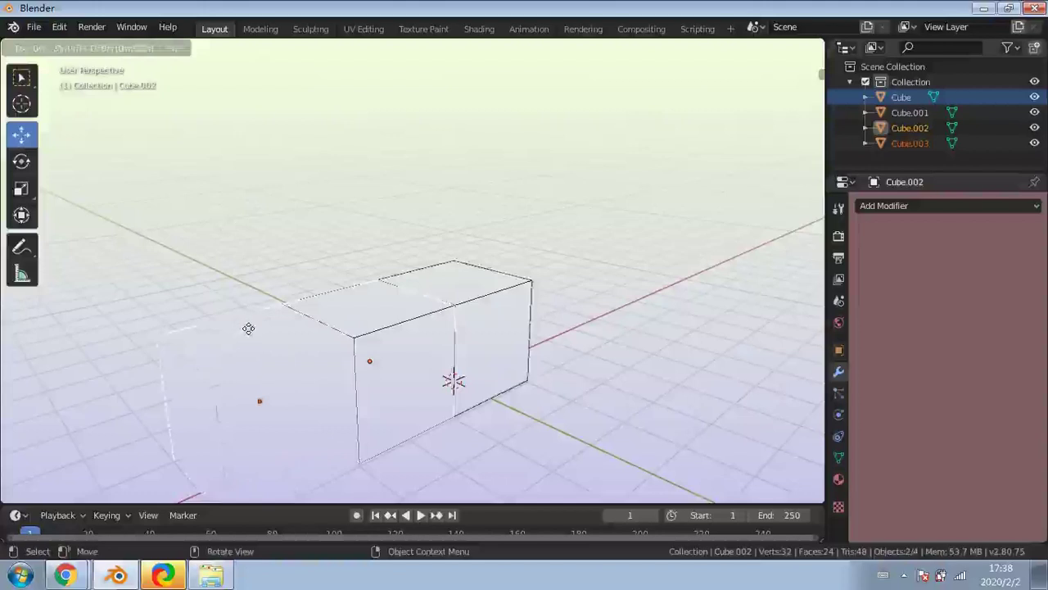
key(Return)
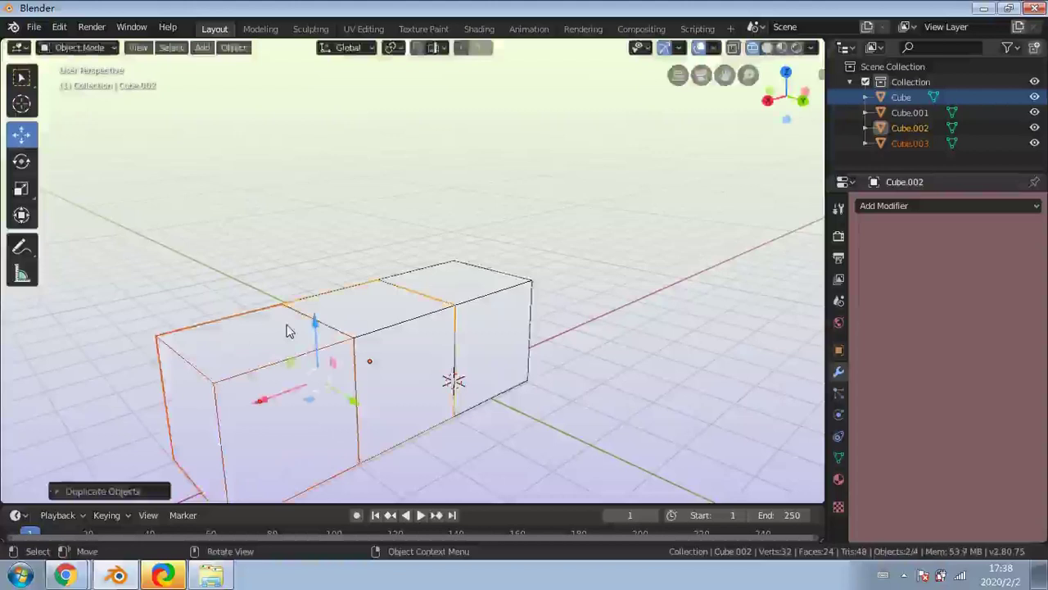
click(292, 240)
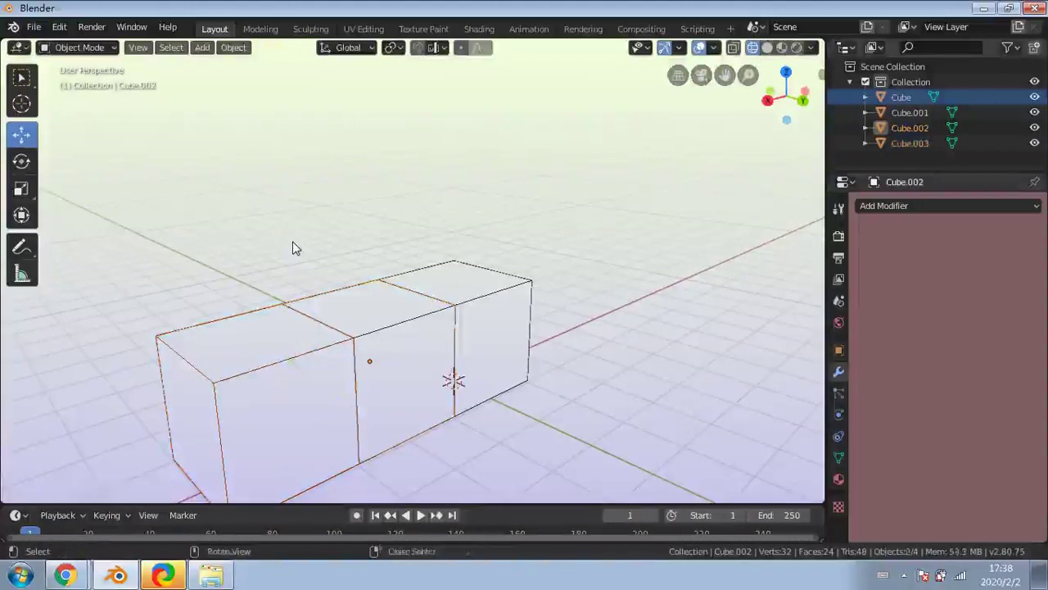
key(ctrl+z)
key(ctrl+z)
key(ctrl+z)
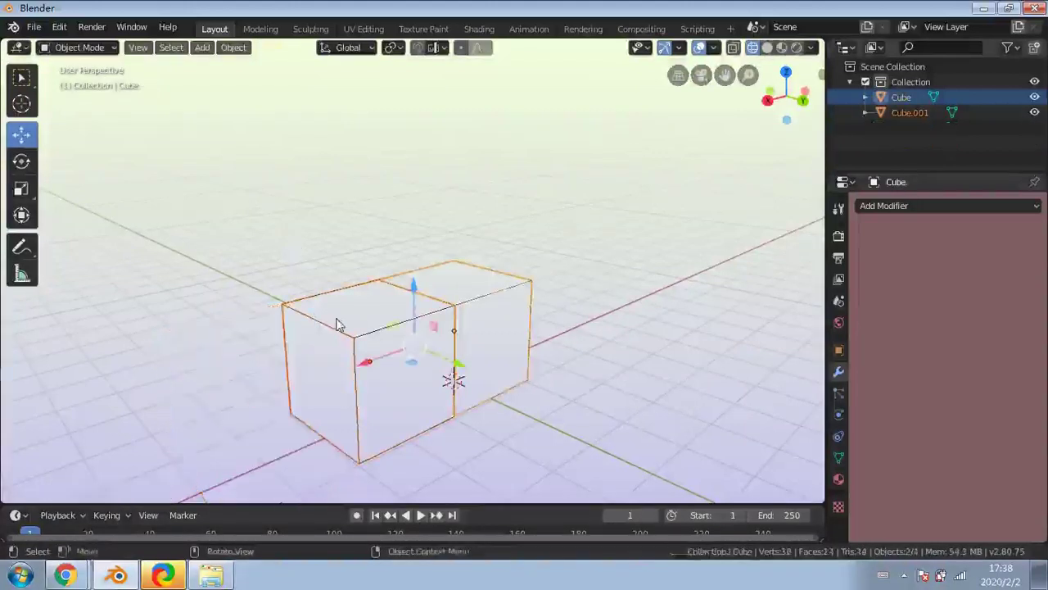
Duplicate both selected cubes with the copies offset 2 units along the Y axis
key(shift+d)
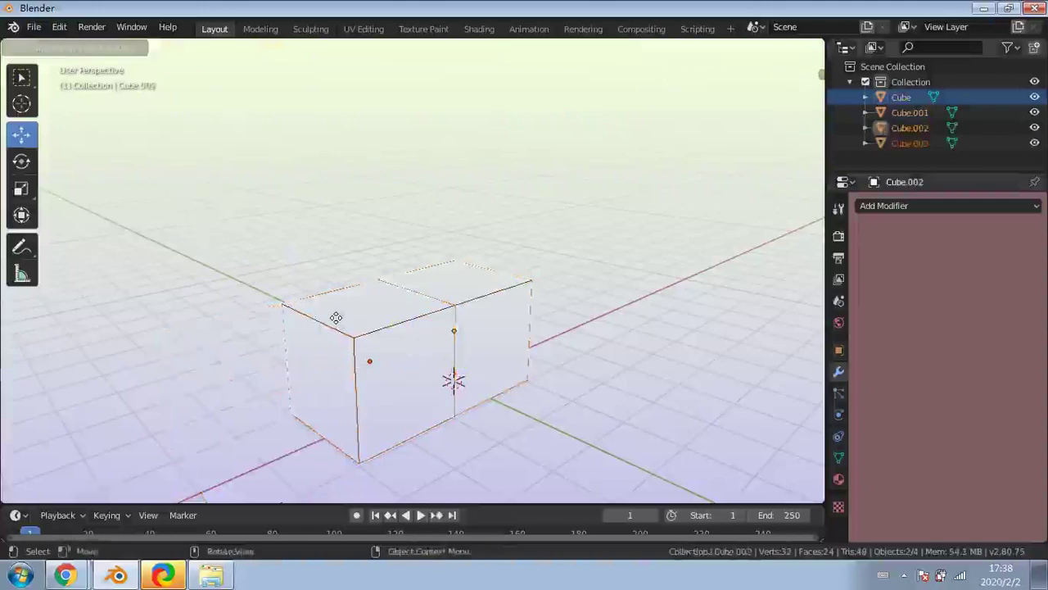
key(y)
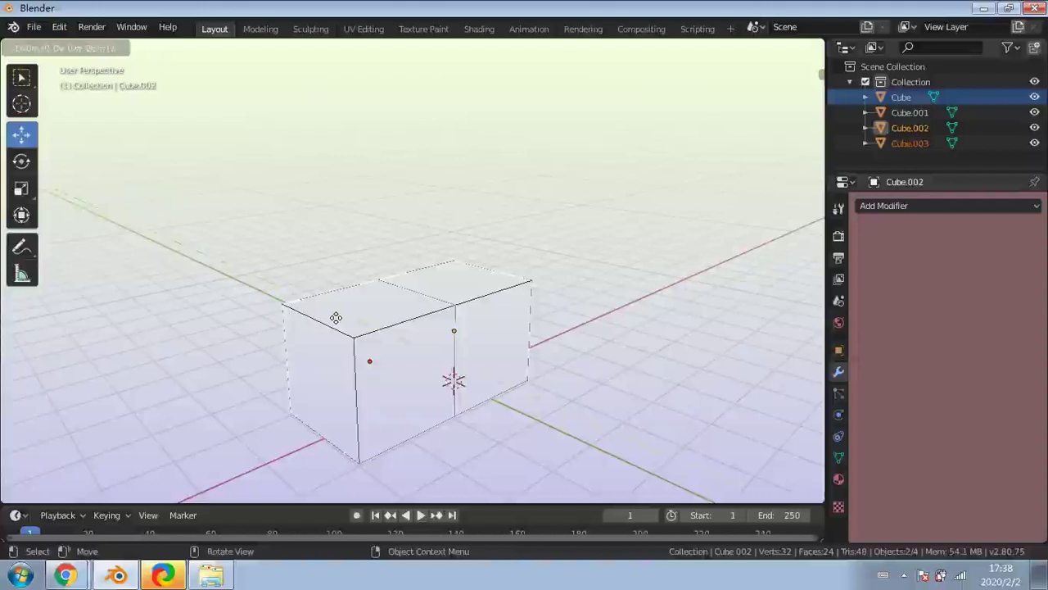
text(2)
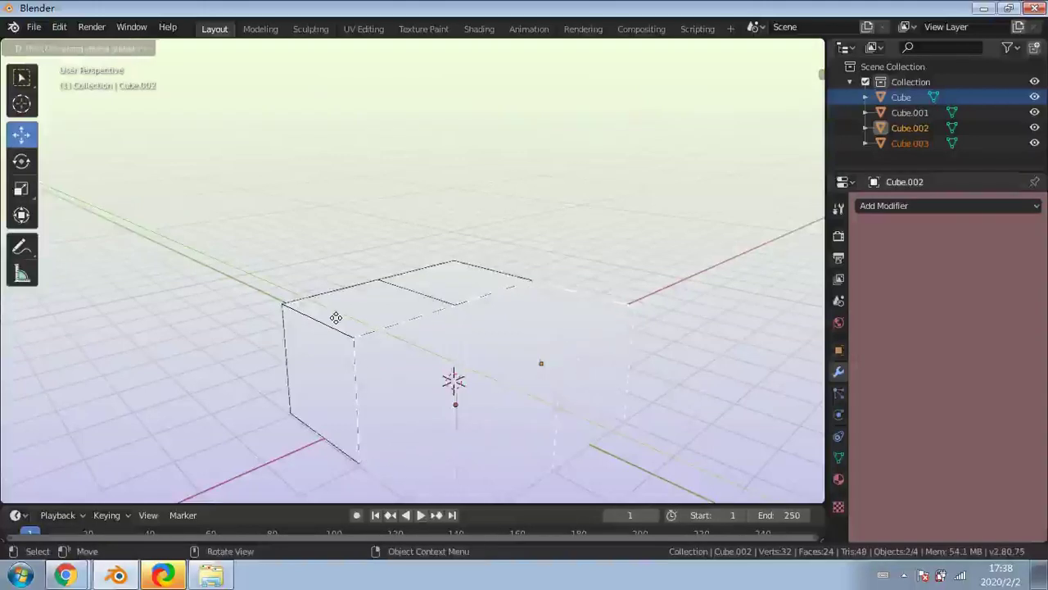
key(Return)
middle_drag(311, 267, 267, 221)
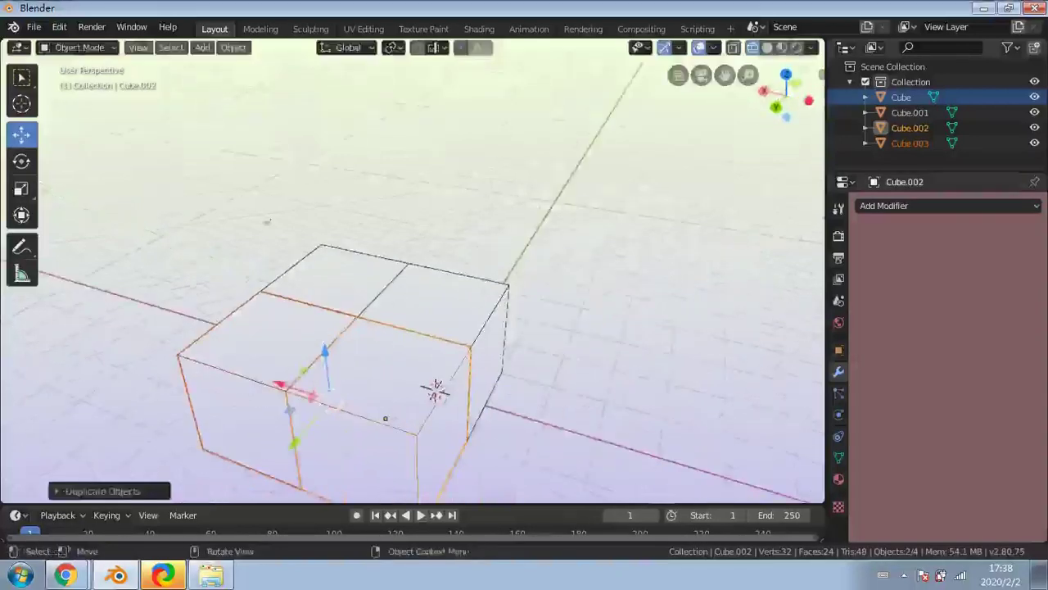
Try moving one of the newly duplicated cubes up along the Z axis, undo the move, and clear the selection
click(22, 77)
middle_drag(331, 236, 363, 292)
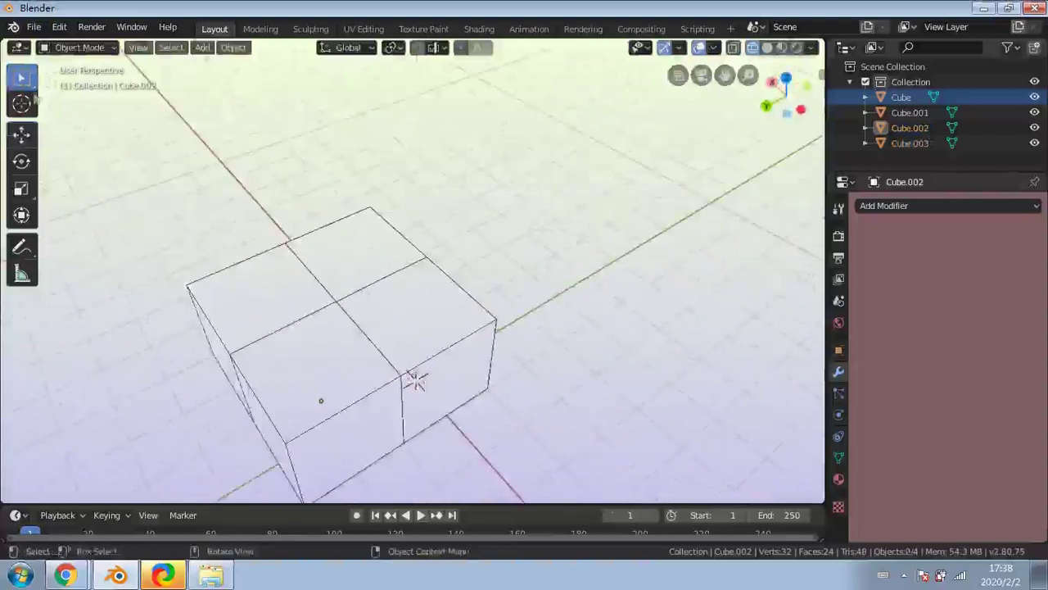
click(250, 297)
click(22, 134)
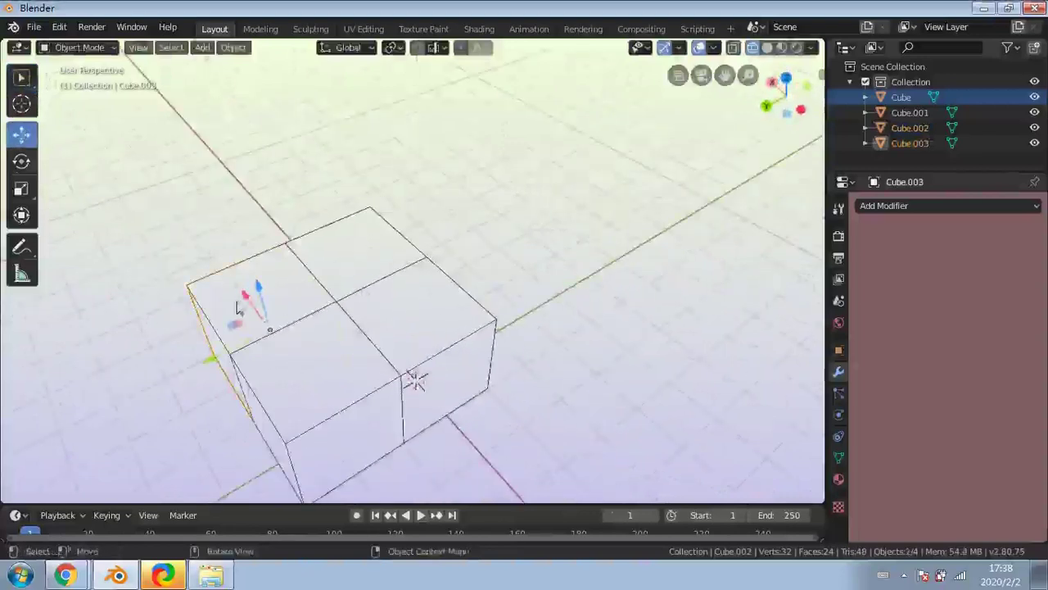
drag(260, 302, 250, 208)
middle_drag(365, 293, 538, 311)
key(ctrl+z)
click(549, 279)
middle_drag(554, 264, 481, 325)
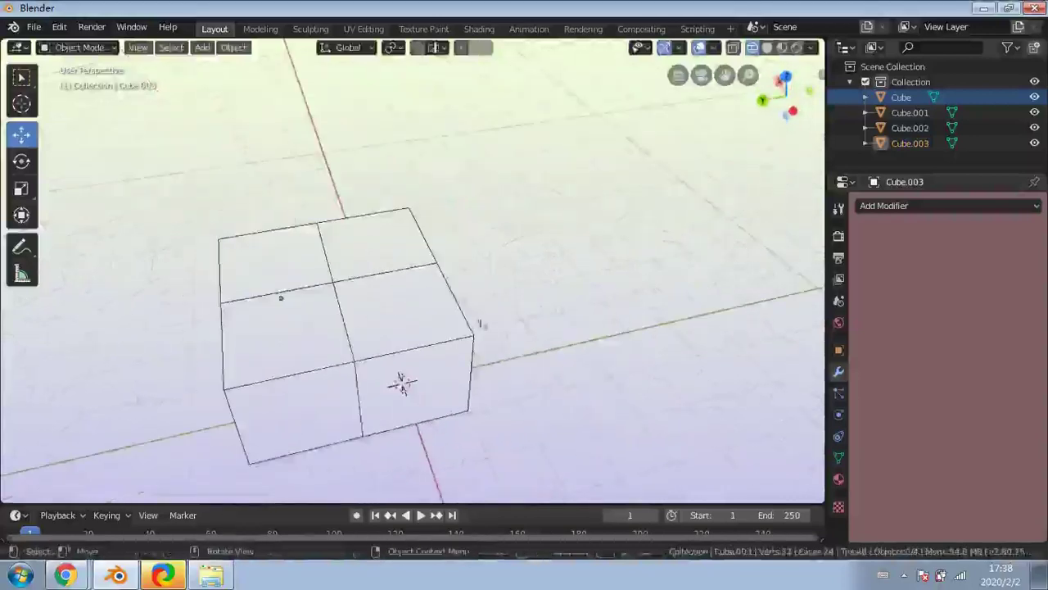
Select all four cubes together with Select Box, and clear the selection
click(21, 77)
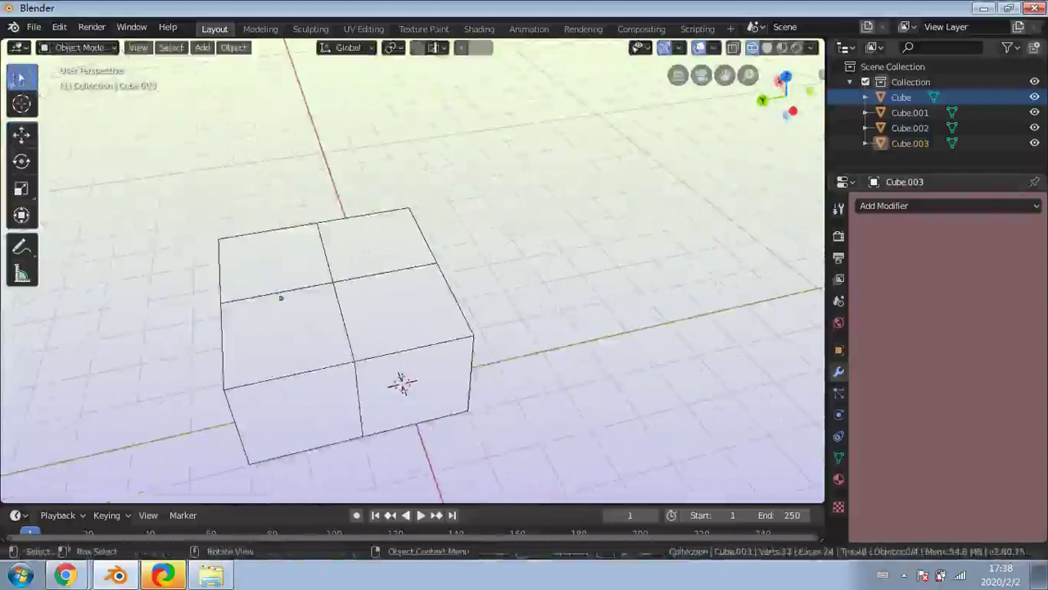
click(25, 84)
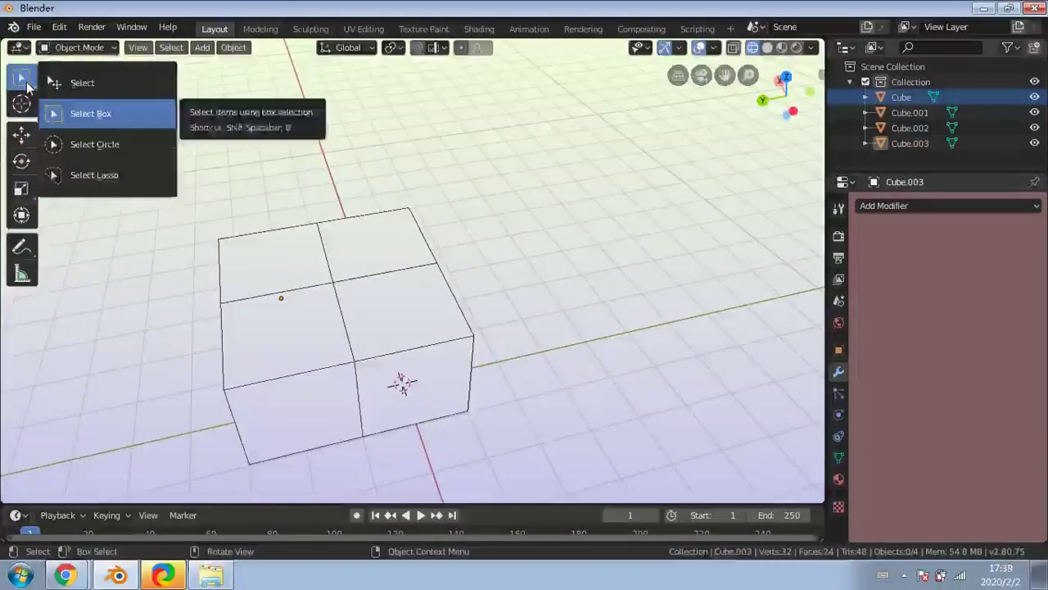
drag(498, 147, 190, 460)
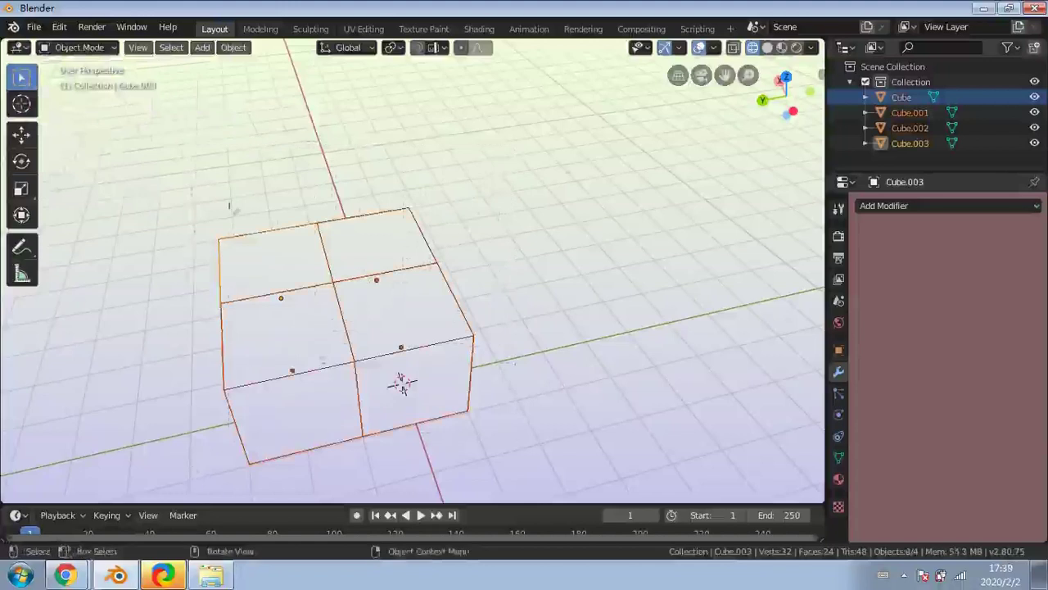
click(479, 207)
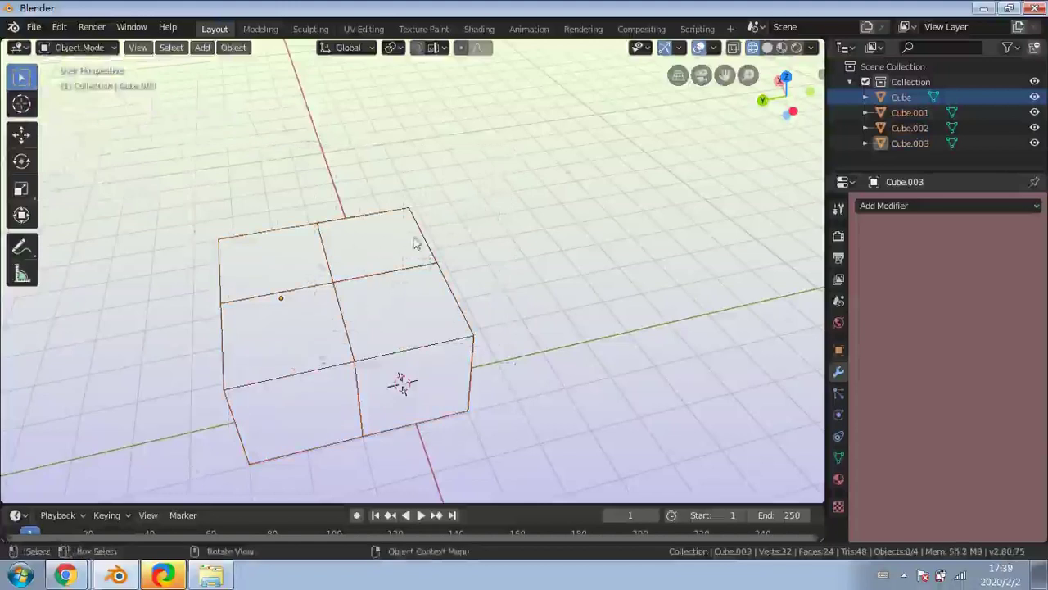
Build up a multiple selection by adding the cubes one after another, and clear the selection
click(286, 258)
shift+click(359, 256)
shift+click(389, 307)
shift+click(323, 322)
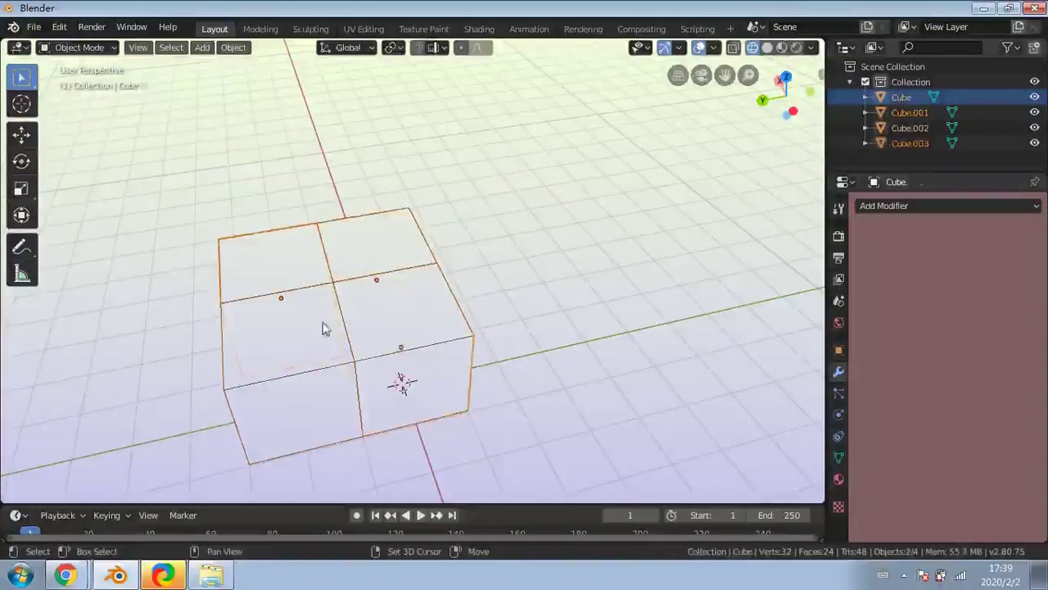
click(368, 134)
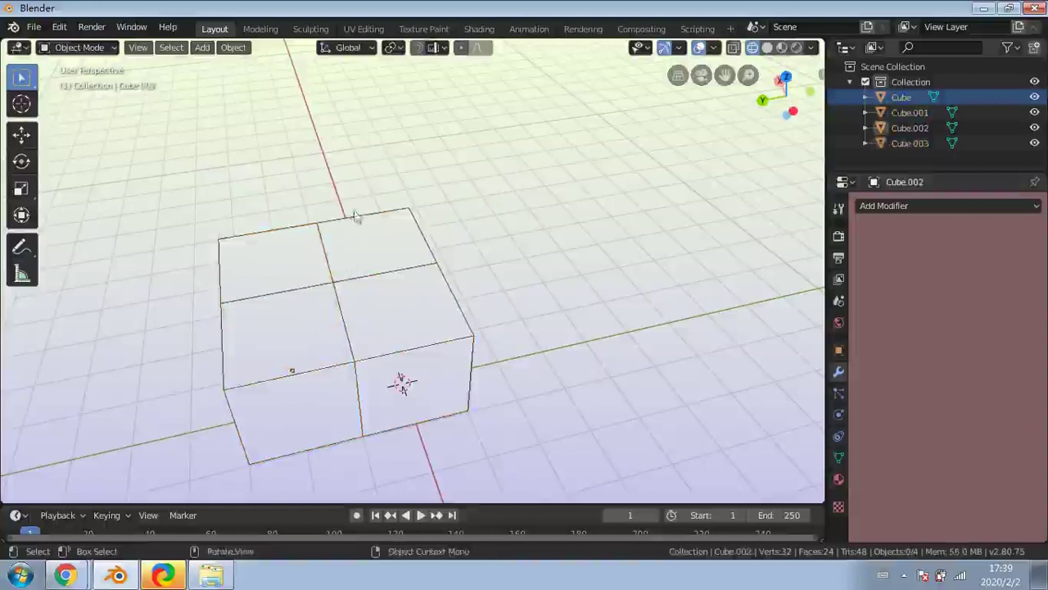
click(281, 264)
shift+click(386, 265)
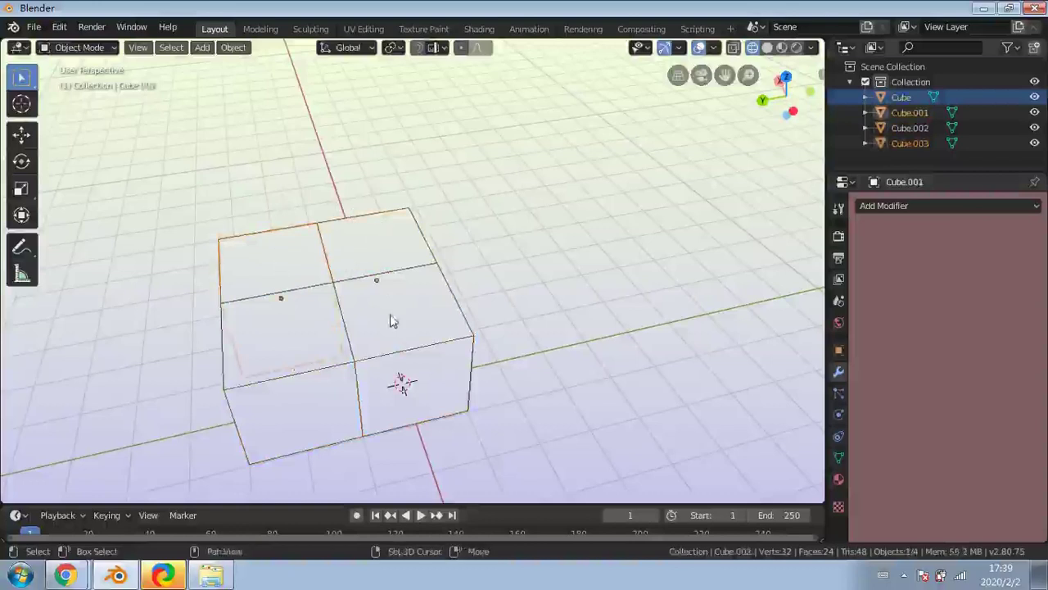
shift+click(391, 321)
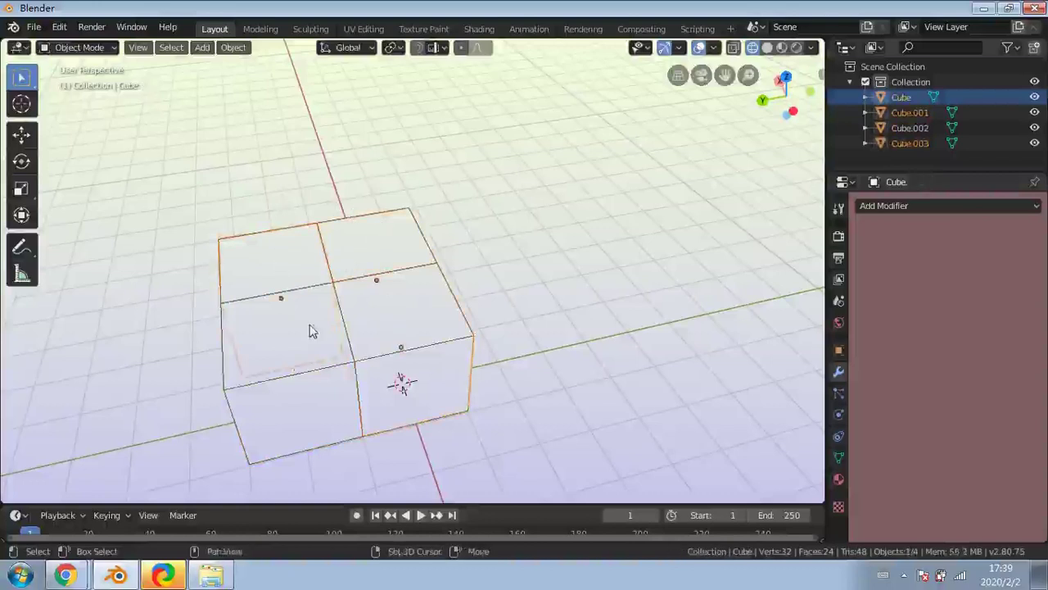
click(484, 188)
Box-select all four cubes, try joining them into a single object, and undo the join
drag(532, 143, 170, 464)
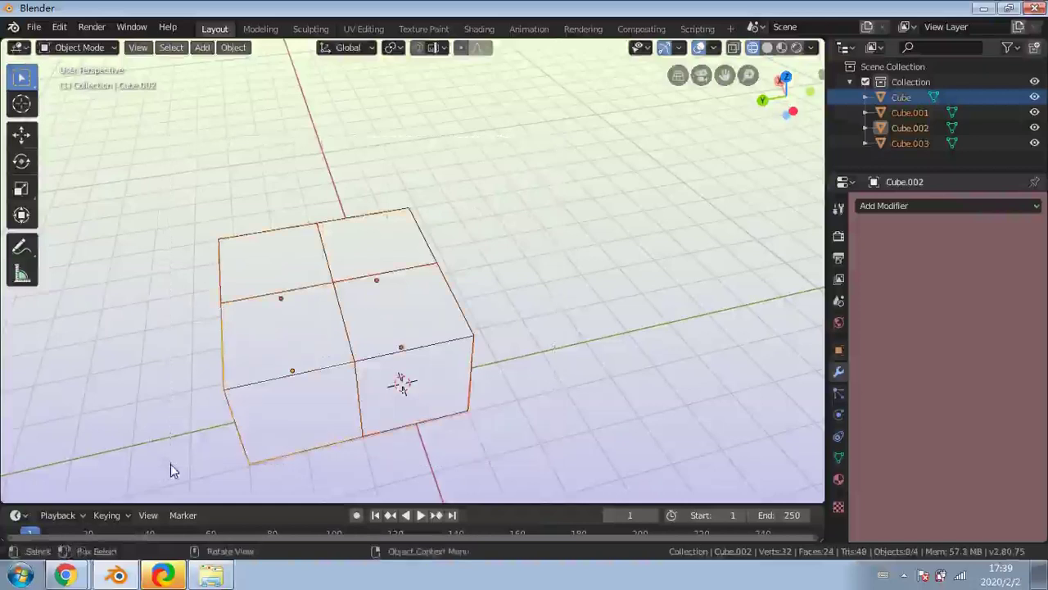
right_click(242, 348)
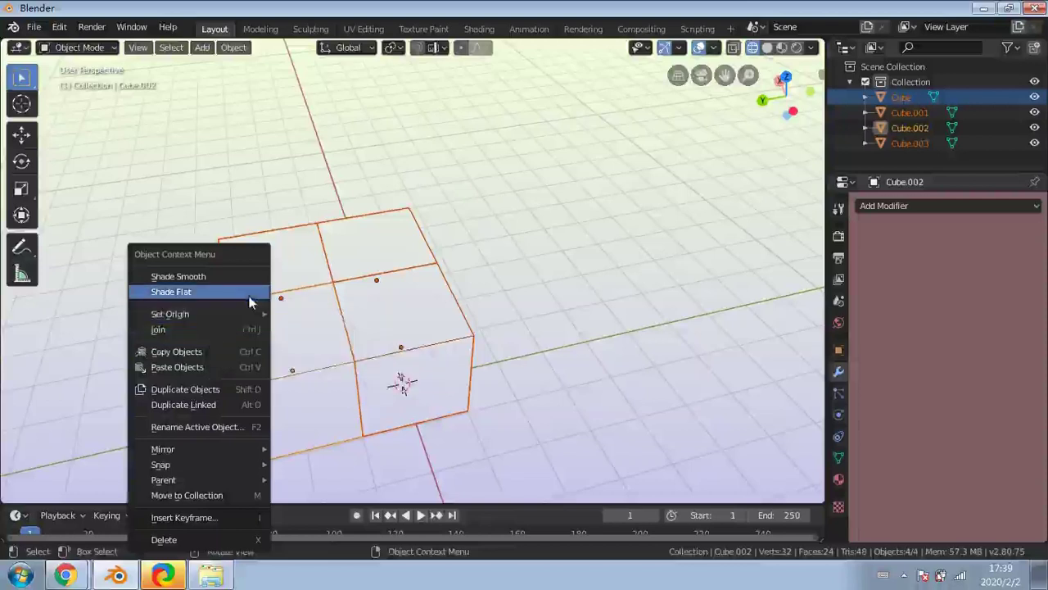
mouse_move(249, 316)
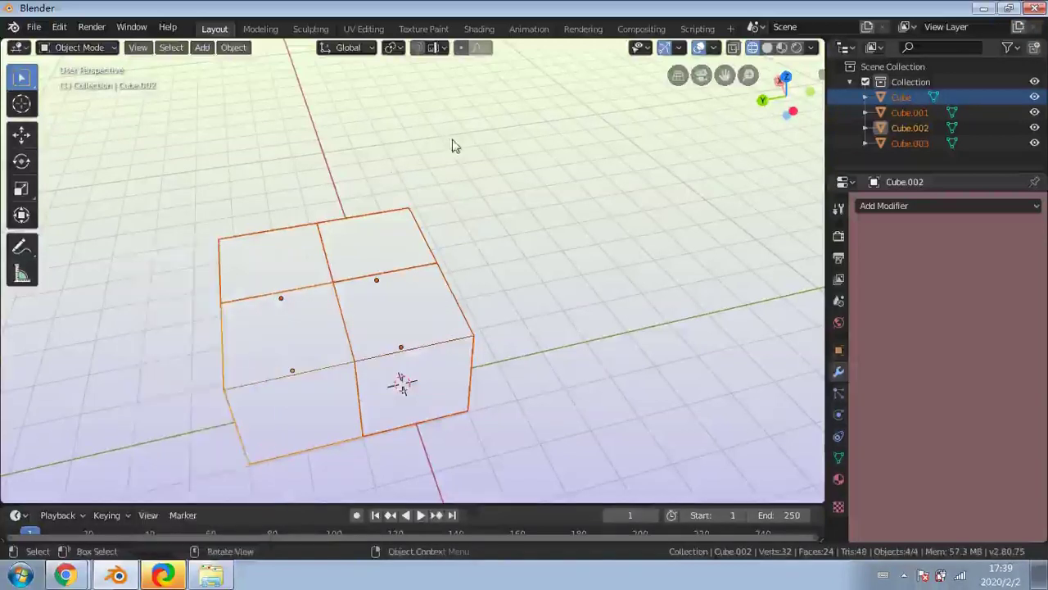
key(ctrl)
key(ctrl+j)
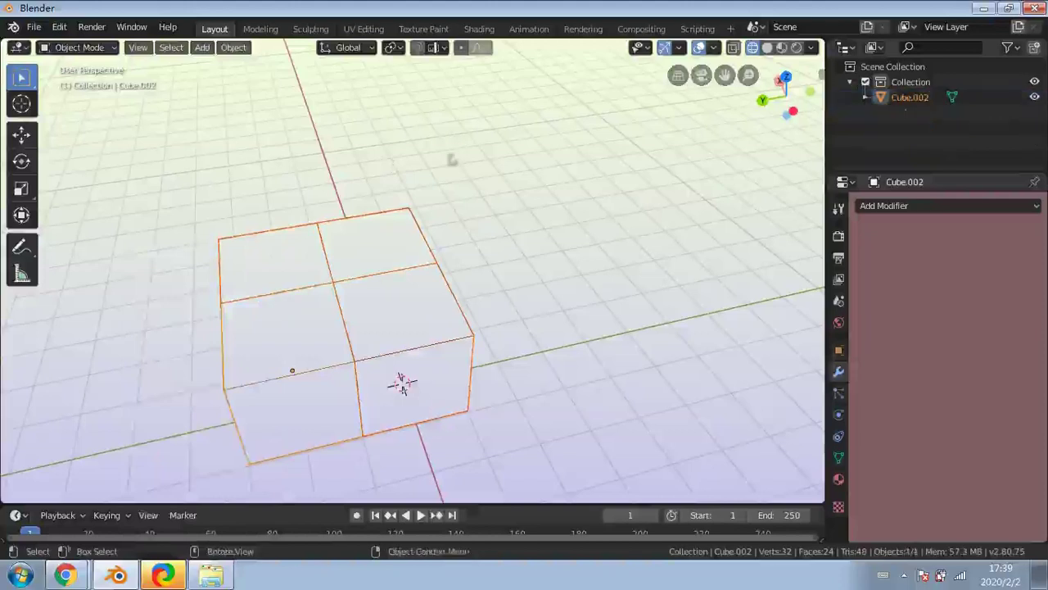
middle_drag(402, 271, 517, 241)
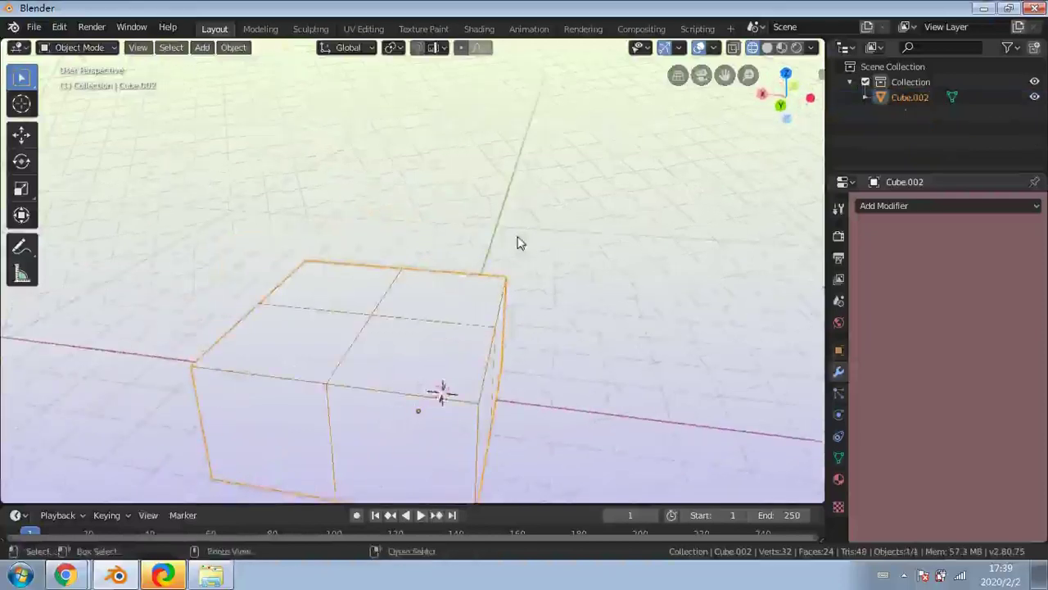
key(ctrl+z)
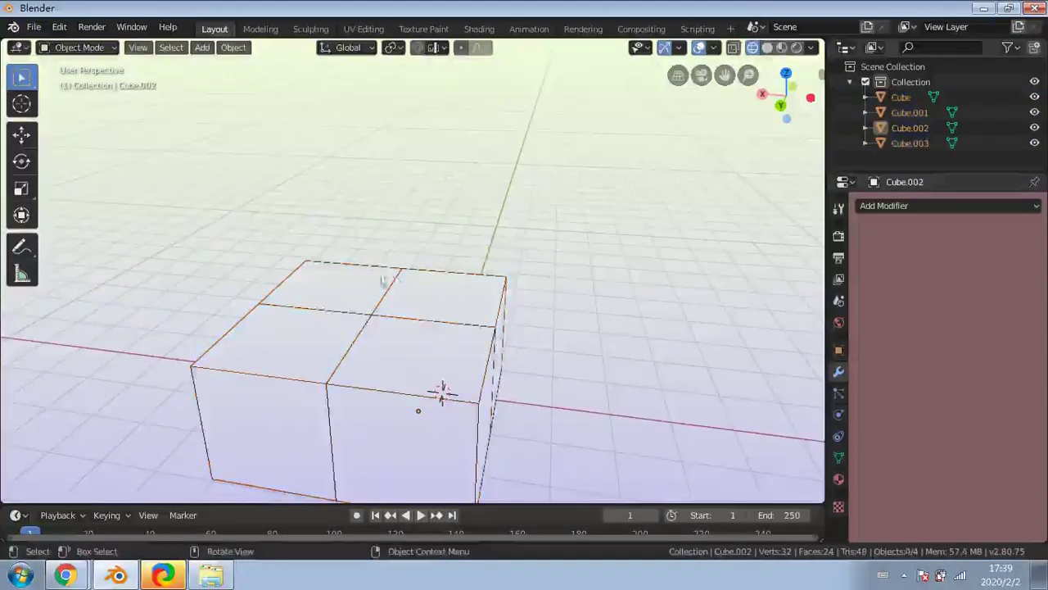
Select the four cubes one at a time to check that each is a separate object
click(389, 285)
click(444, 308)
click(432, 353)
click(310, 363)
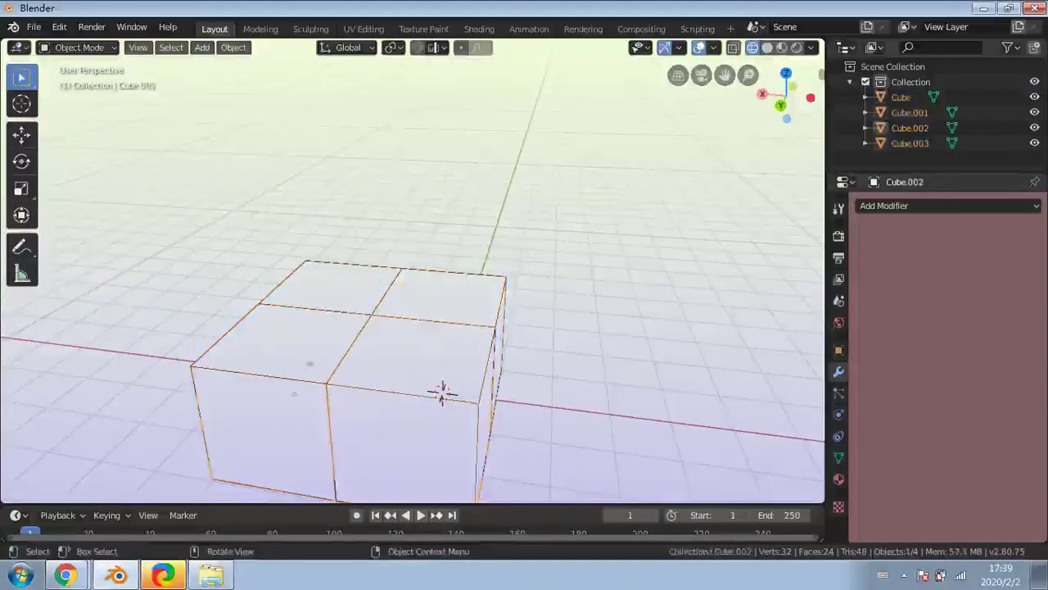
click(335, 305)
click(450, 306)
click(418, 370)
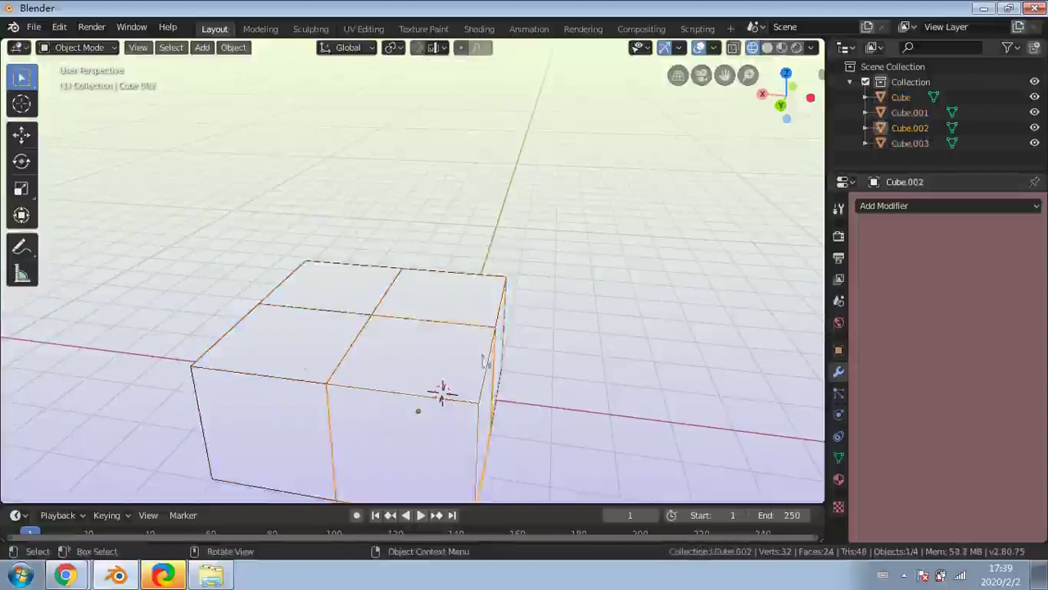
middle_drag(484, 359, 288, 271)
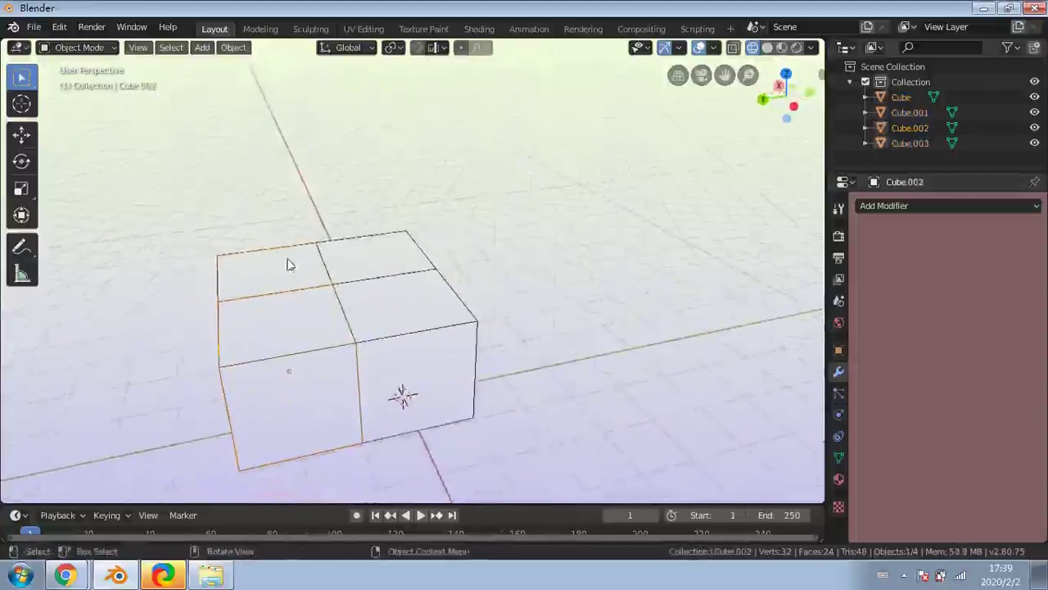
click(287, 258)
click(367, 258)
click(400, 331)
click(311, 343)
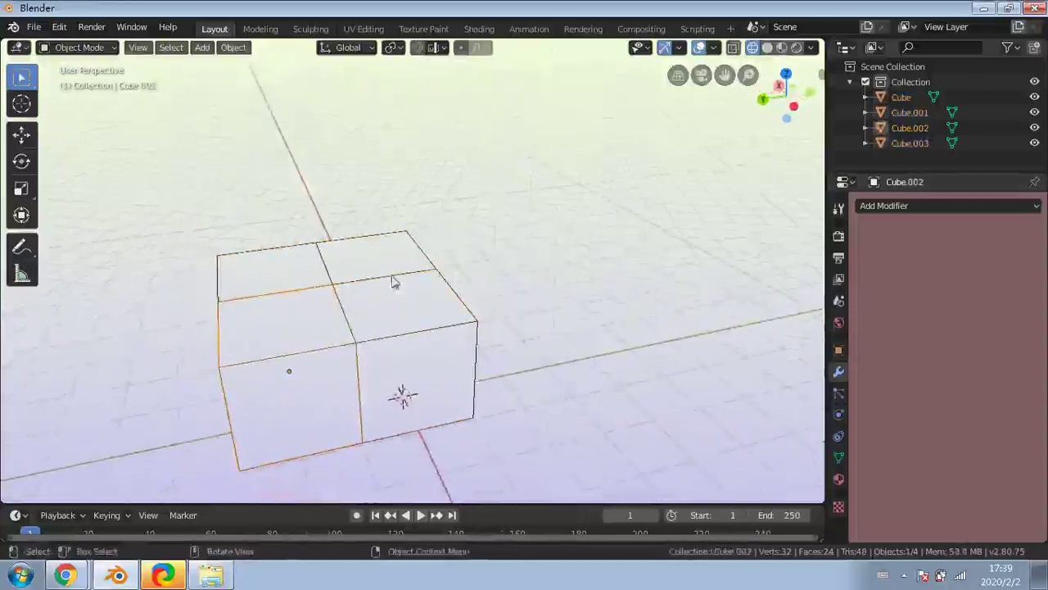
click(393, 277)
shift+click(324, 281)
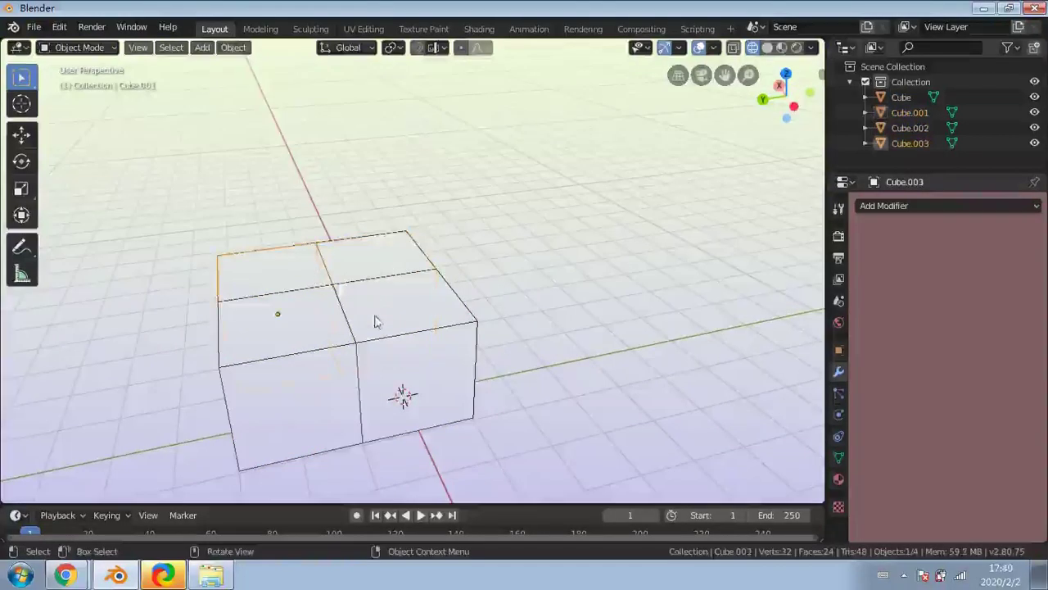
click(384, 325)
middle_drag(388, 327, 448, 337)
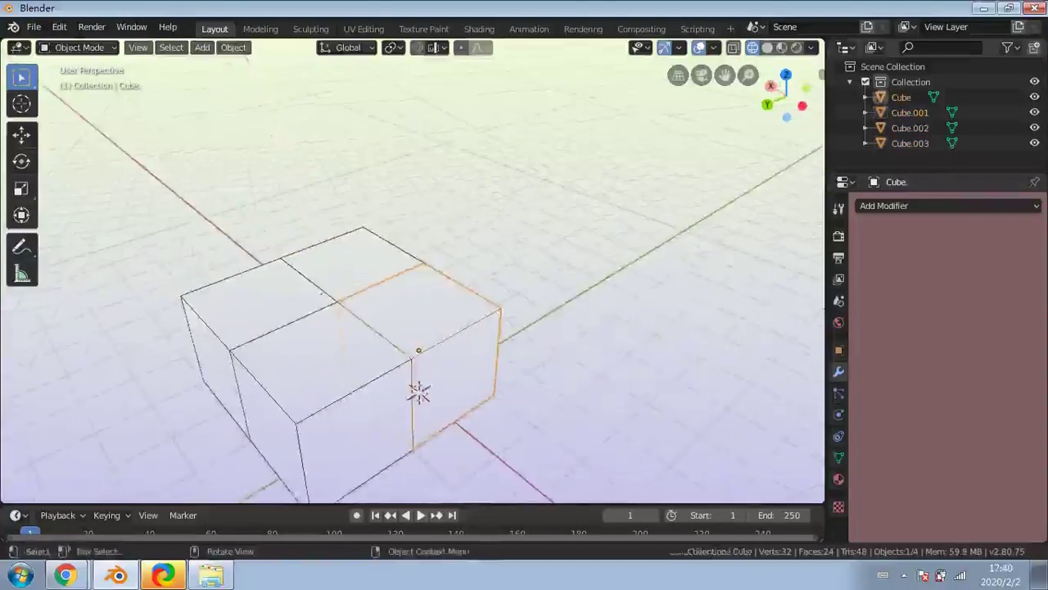
click(367, 369)
click(369, 270)
click(407, 306)
click(428, 320)
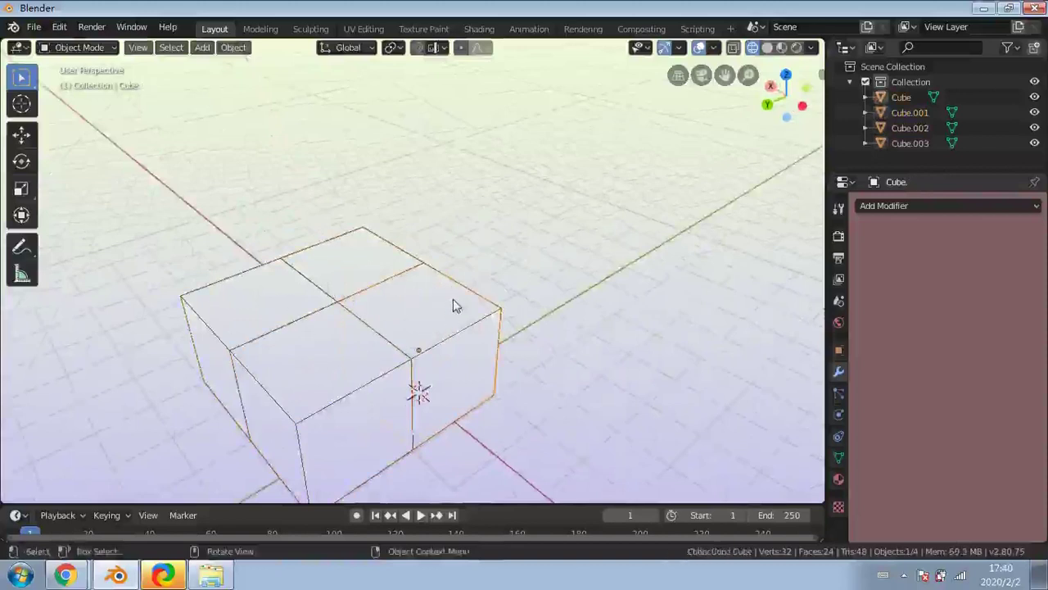
Select the original cube and switch it from Object Mode to Edit Mode
click(456, 304)
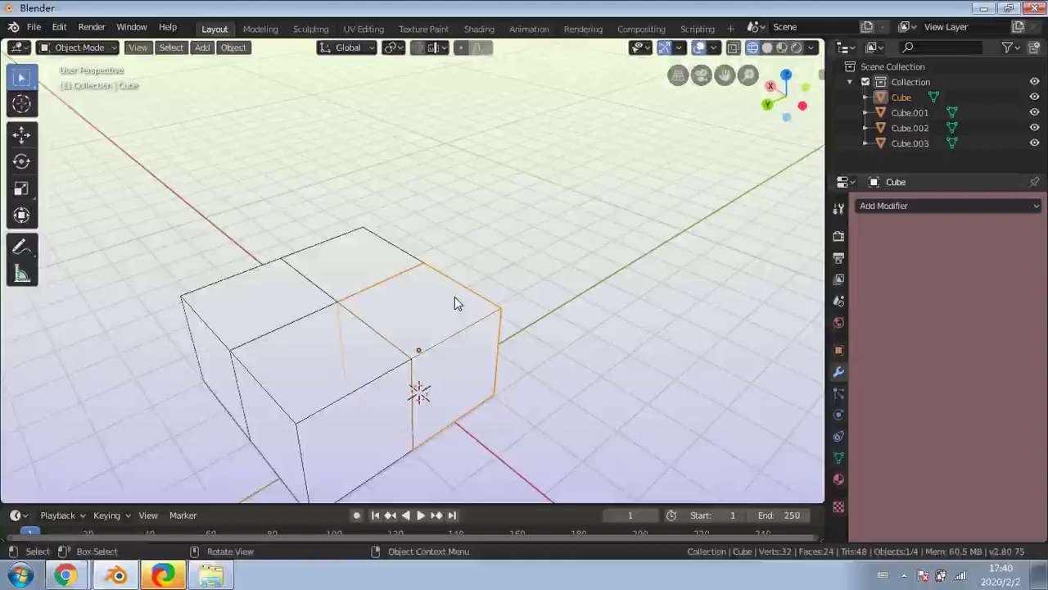
click(96, 46)
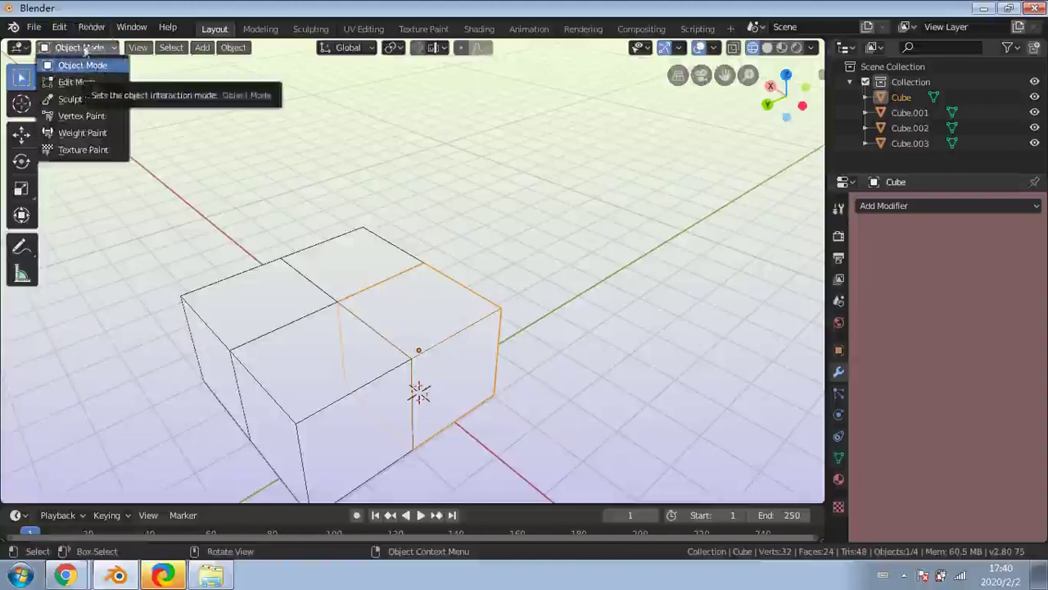
click(86, 66)
click(83, 48)
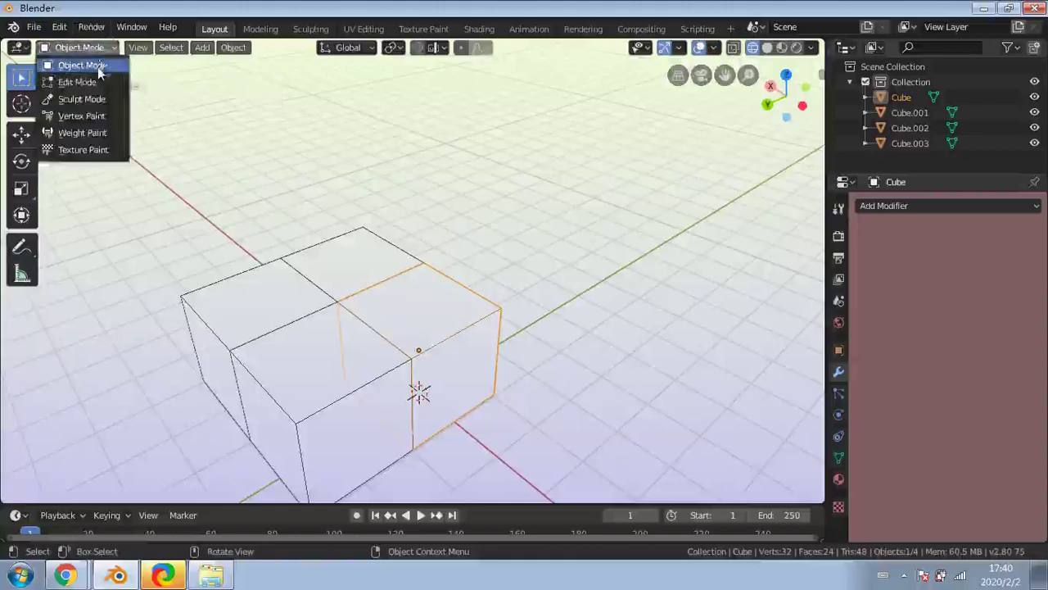
click(97, 82)
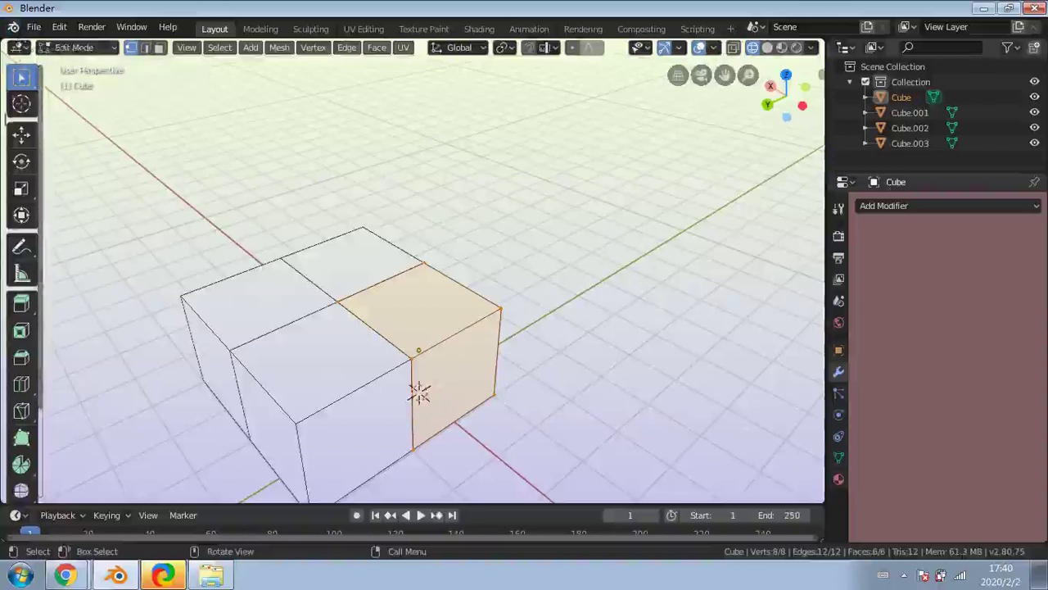
scroll(4, 200, down, 3)
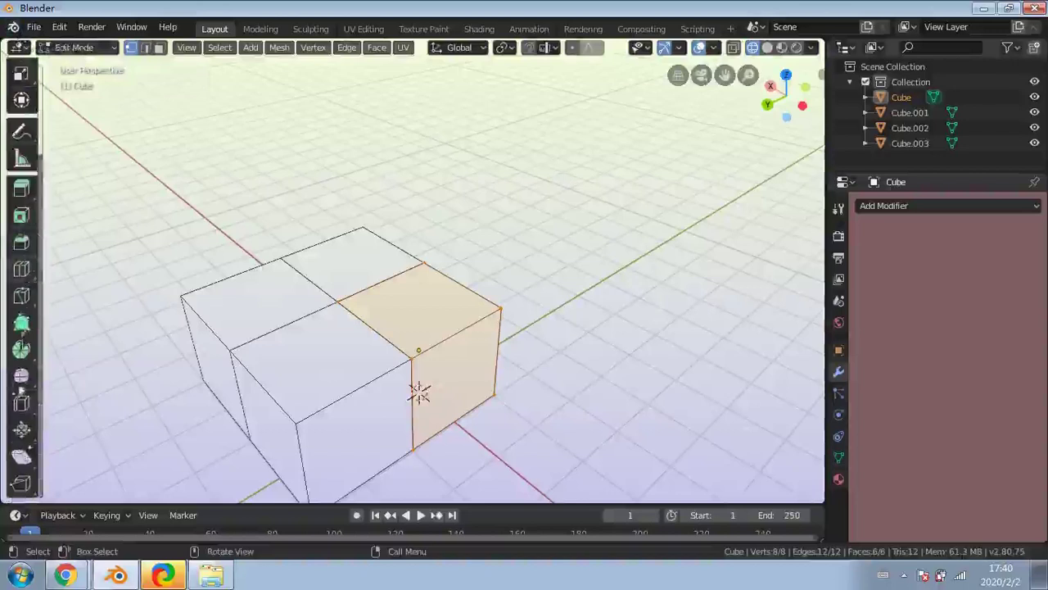
scroll(4, 201, up, 2)
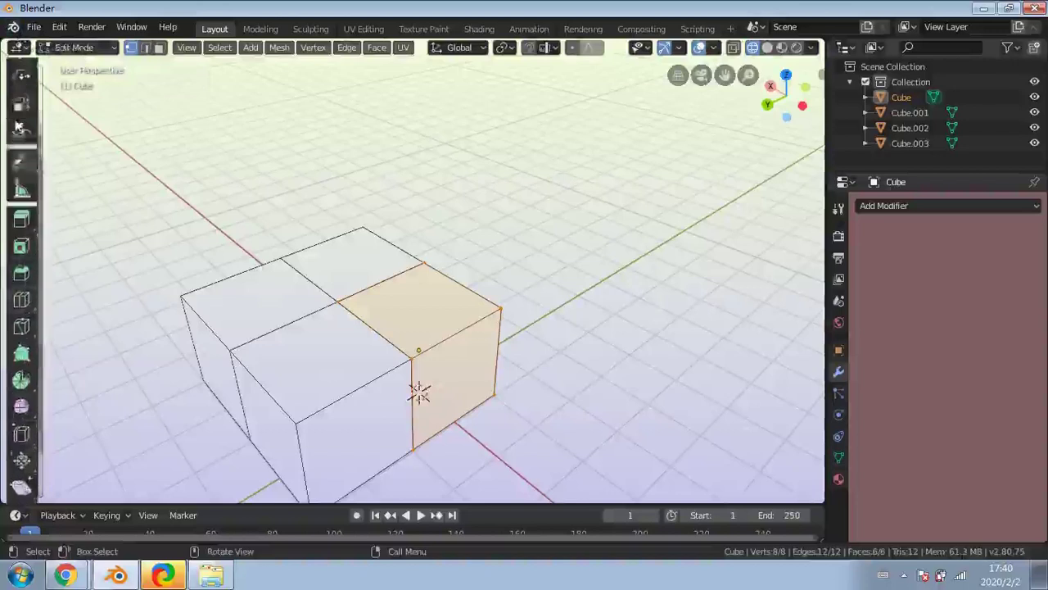
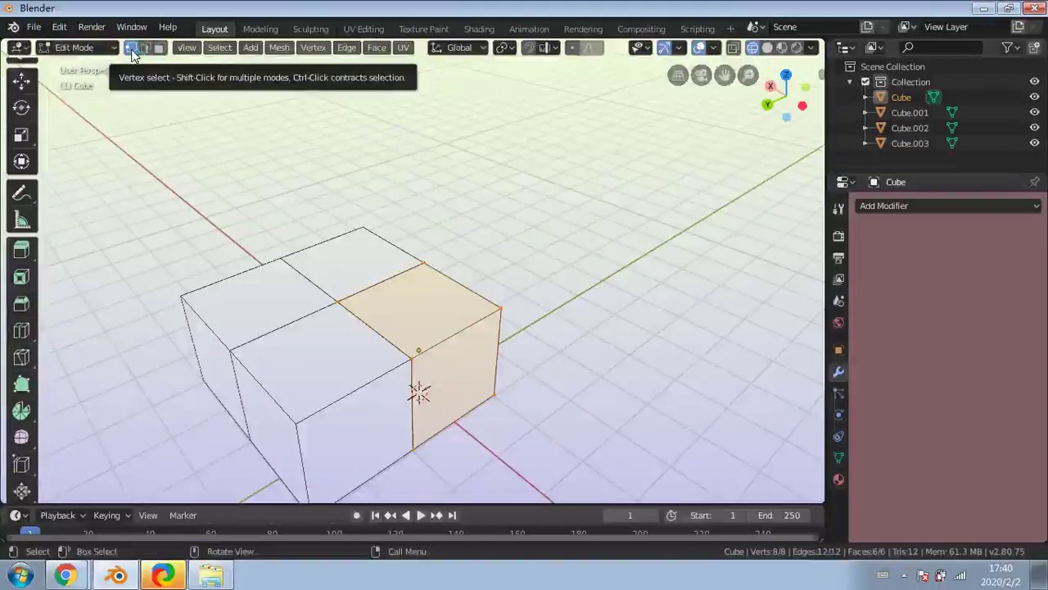
Deselect all of the original cube's geometry in vertex select mode
scroll(444, 77, up, 10)
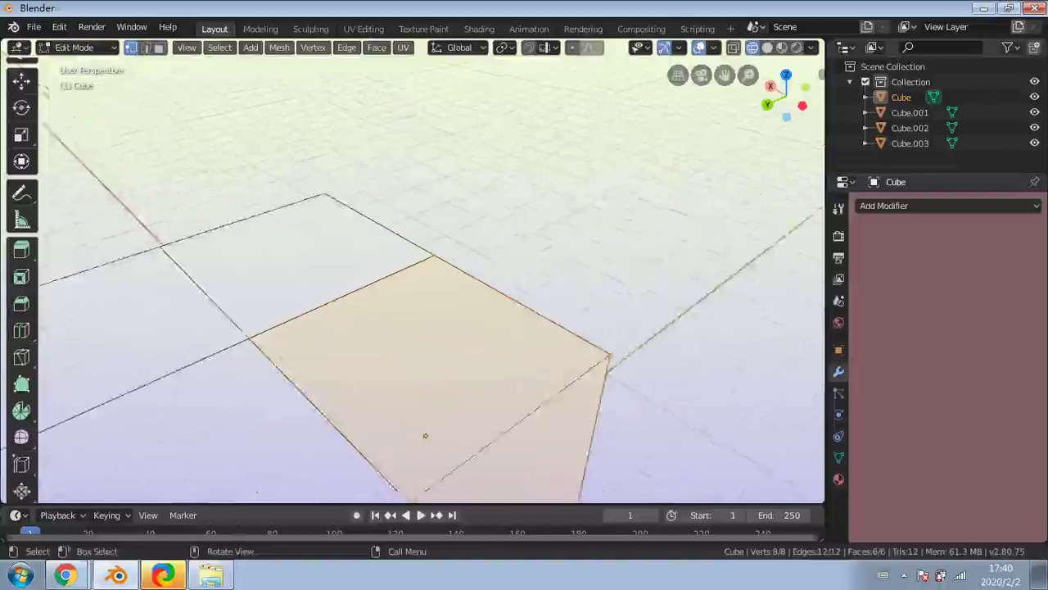
scroll(438, 242, up, 4)
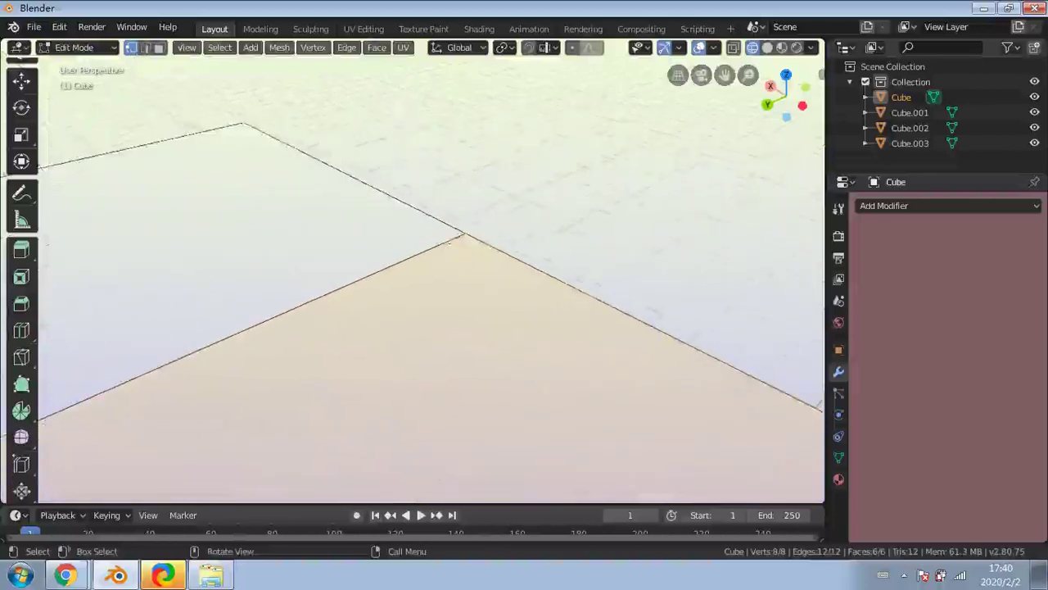
scroll(528, 196, down, 5)
scroll(440, 242, down, 3)
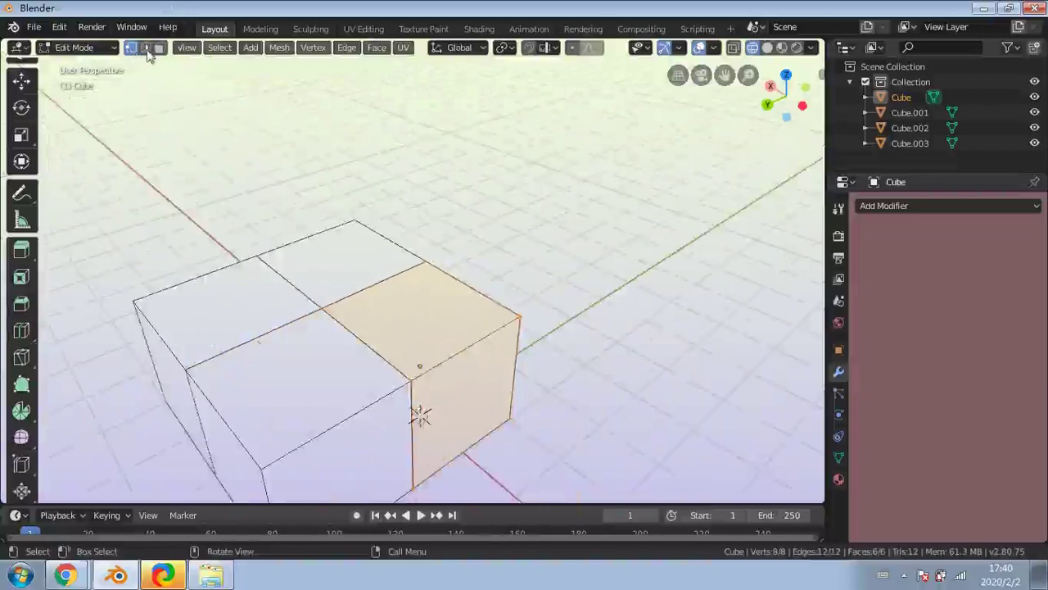
key(alt+a)
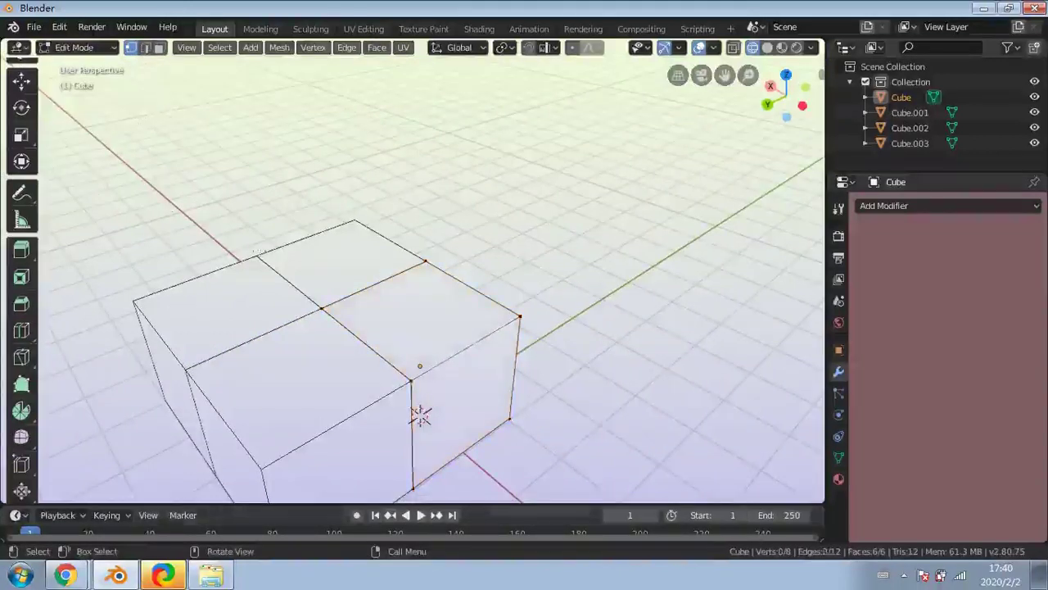
Switch to edge select mode and pick a single edge on the original cube
click(147, 49)
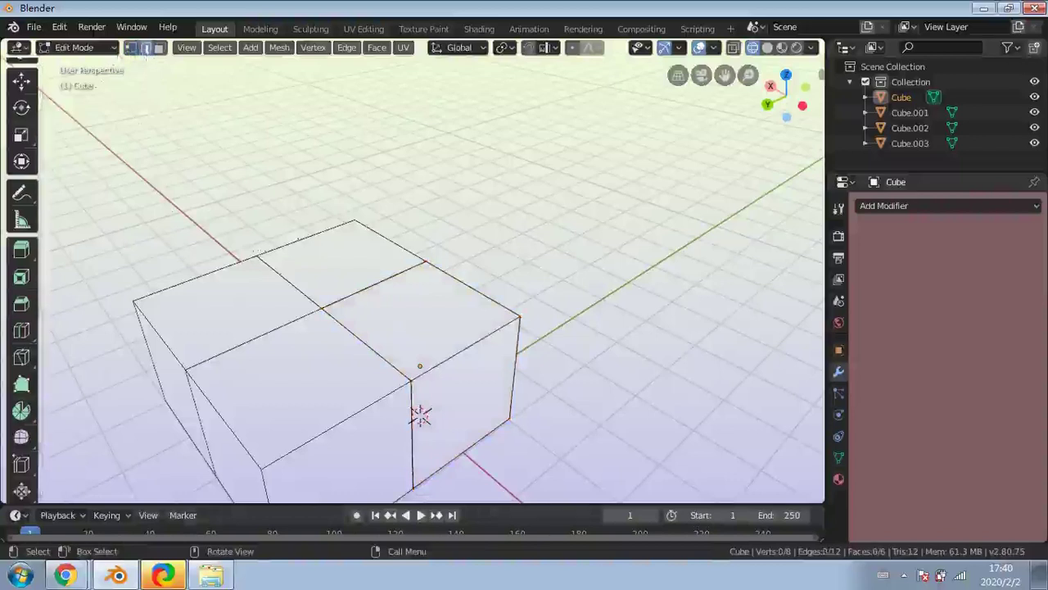
click(420, 415)
click(455, 358)
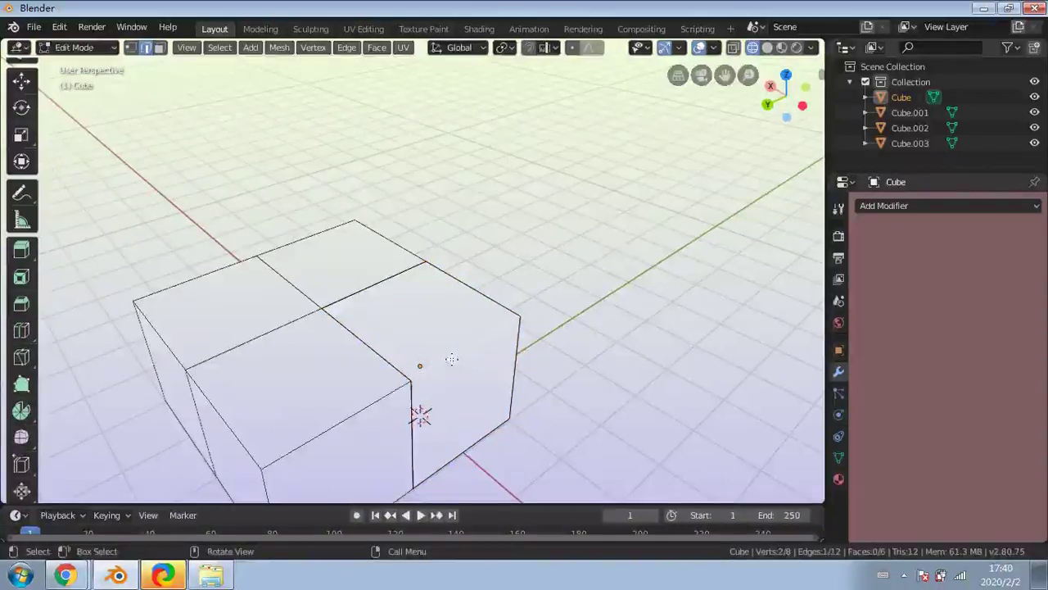
shift+click(388, 396)
shift+click(388, 396)
click(388, 396)
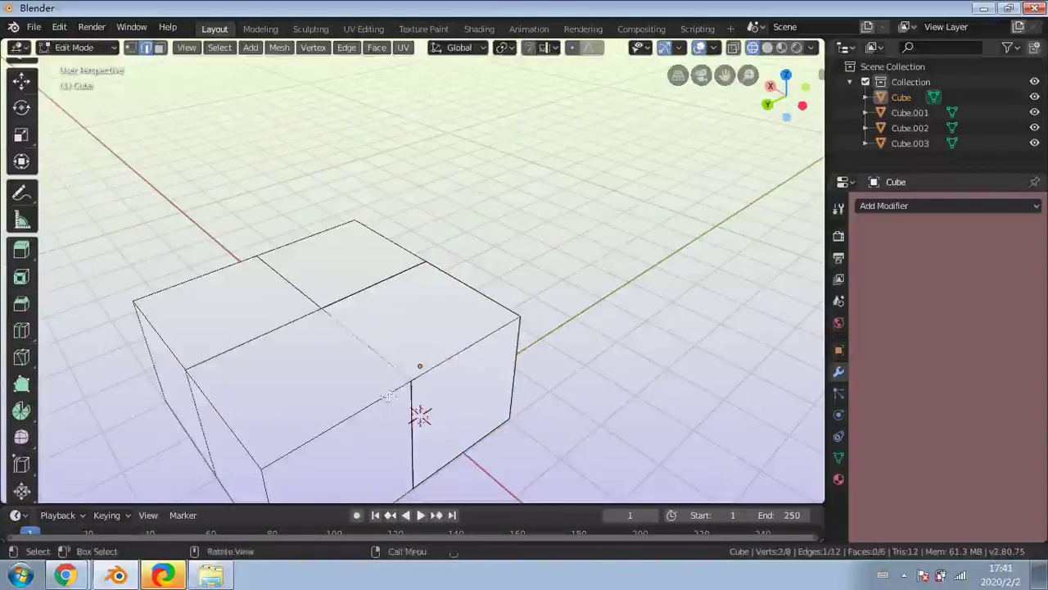
Add more edges of the cube to the selection, including vertical and bottom edges and all four around its top face
middle_drag(388, 396, 315, 399)
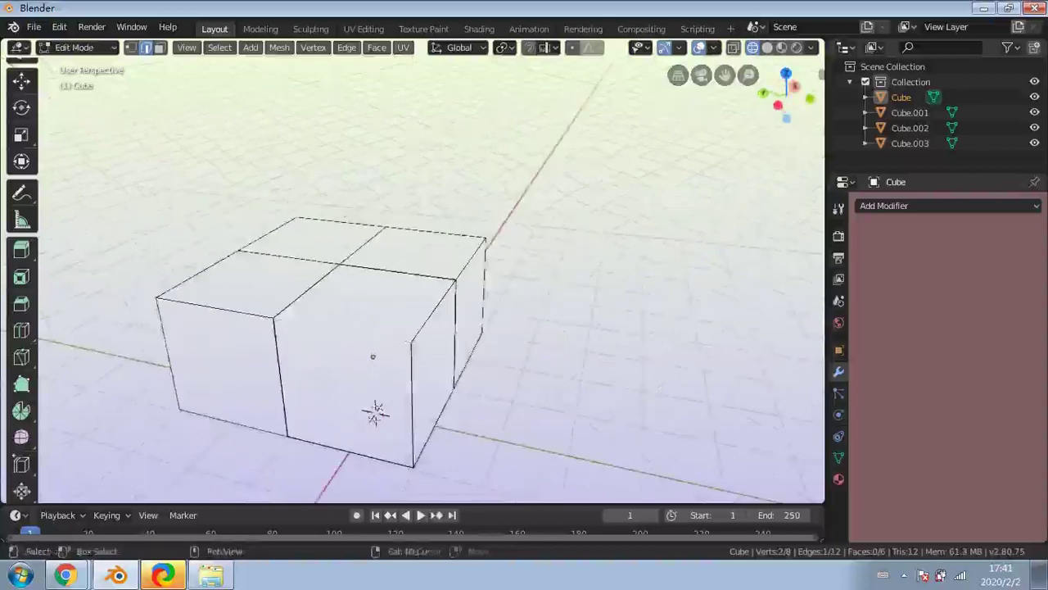
shift+click(407, 370)
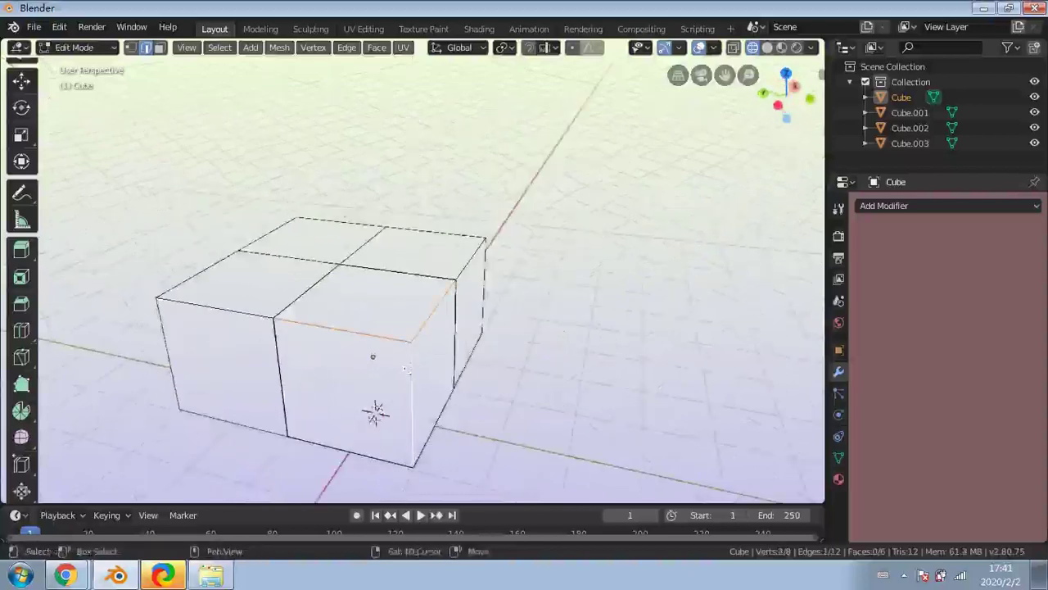
middle_drag(337, 450, 436, 397)
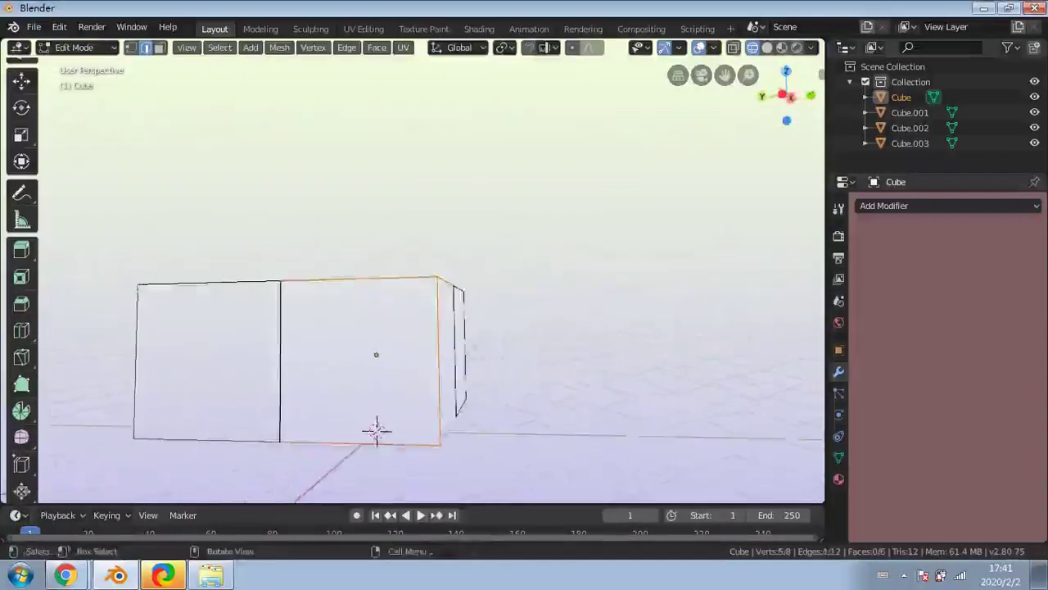
middle_drag(375, 429, 385, 398)
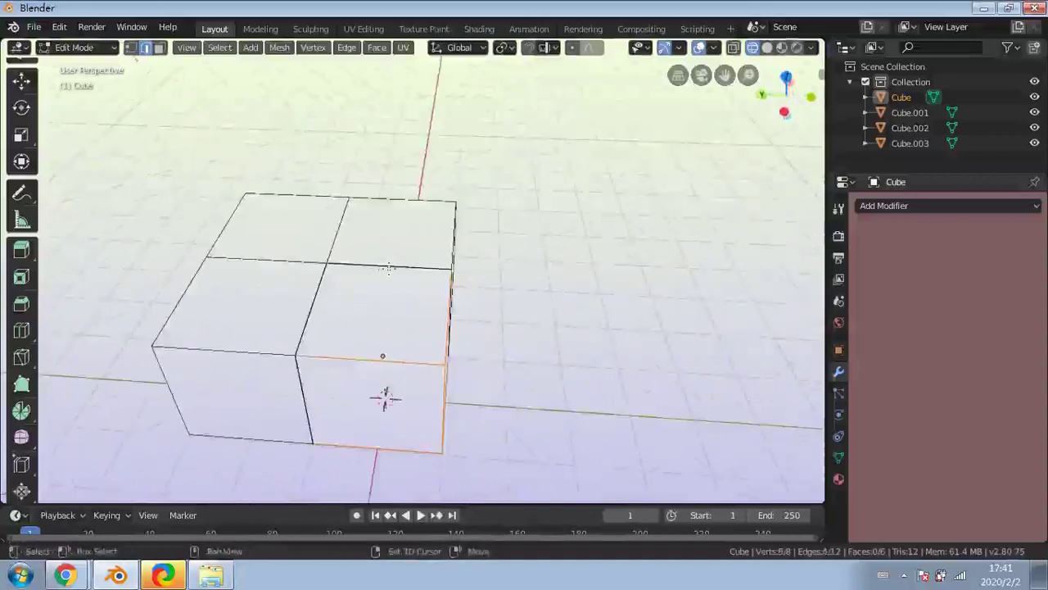
shift+click(390, 267)
shift+click(383, 306)
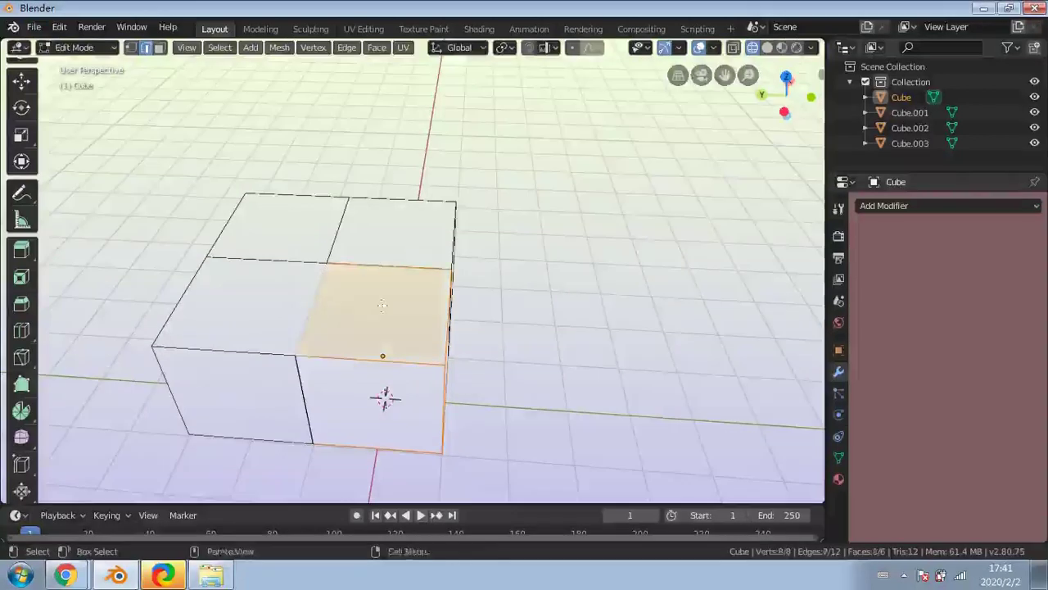
Clear the edge selection and reselect the four edges around the cube's top face plus one vertical edge
key(alt+a)
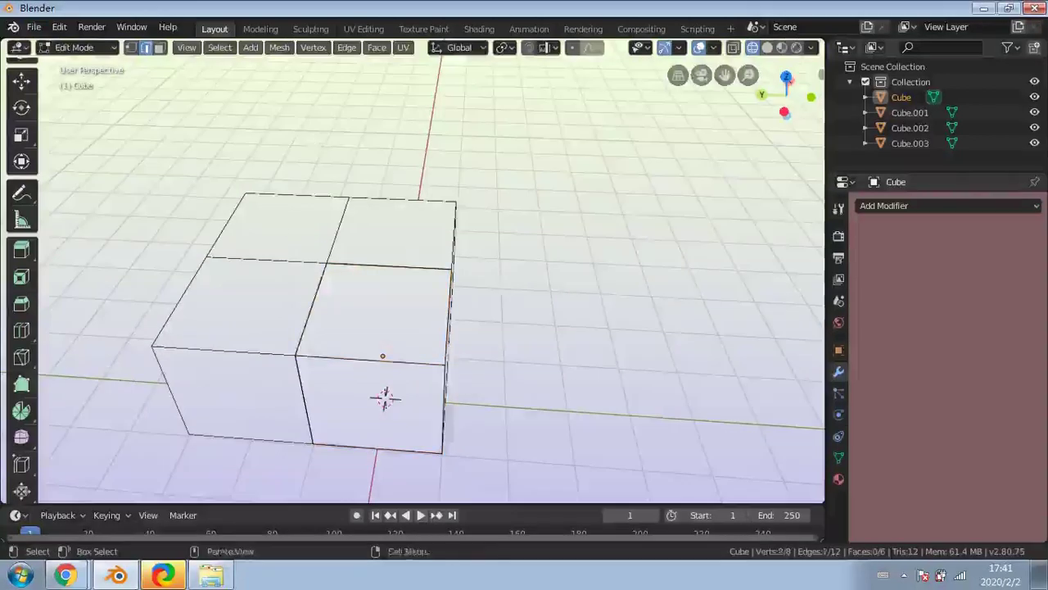
shift+click(410, 266)
shift+click(321, 282)
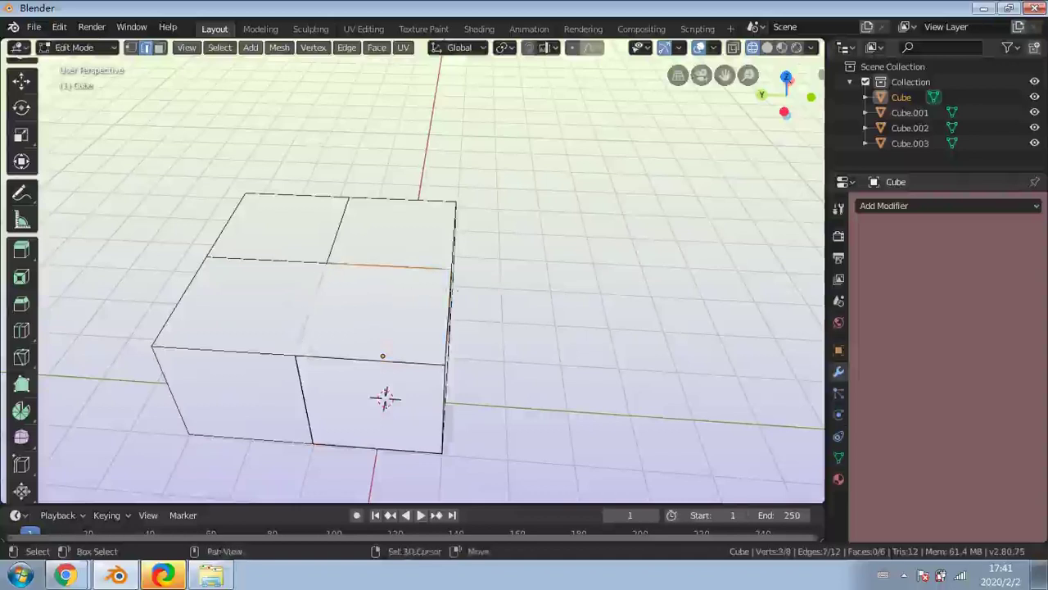
shift+click(452, 291)
shift+click(406, 363)
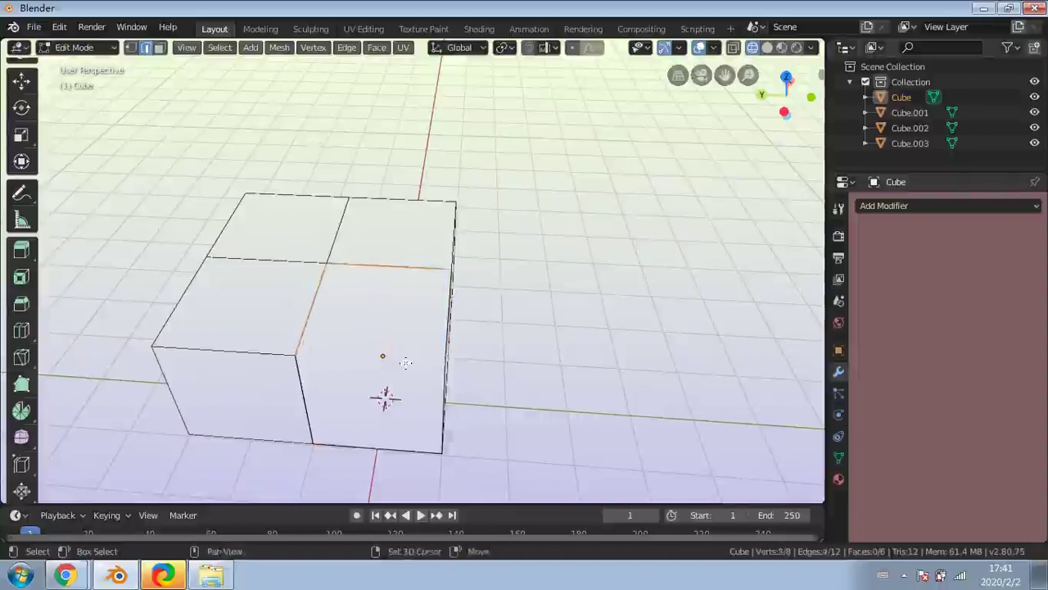
shift+middle_drag(402, 358, 279, 246)
shift+click(381, 304)
shift+click(324, 347)
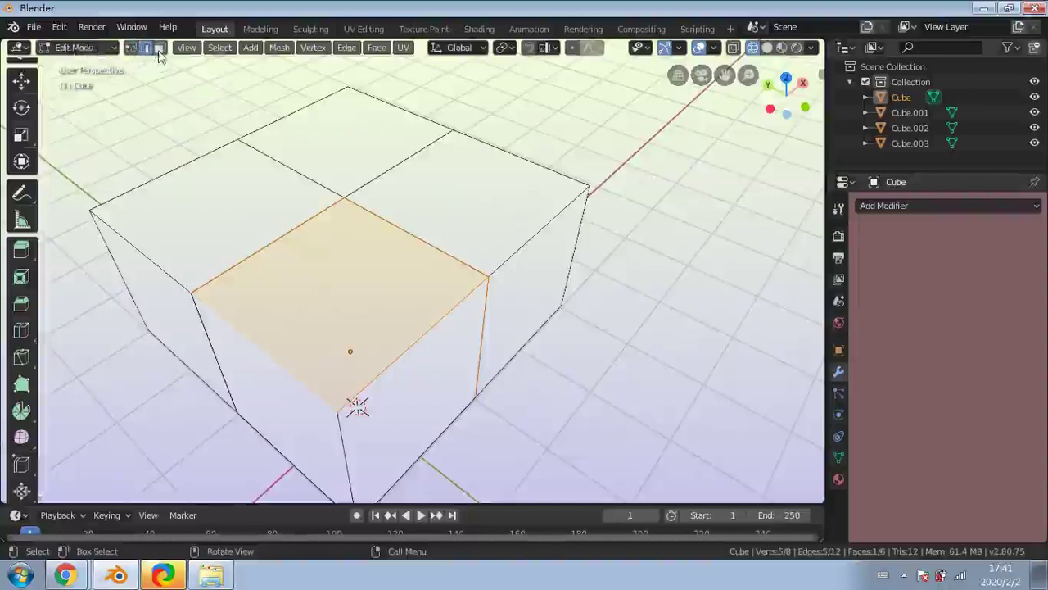
Switch to face select mode and deselect everything
click(160, 50)
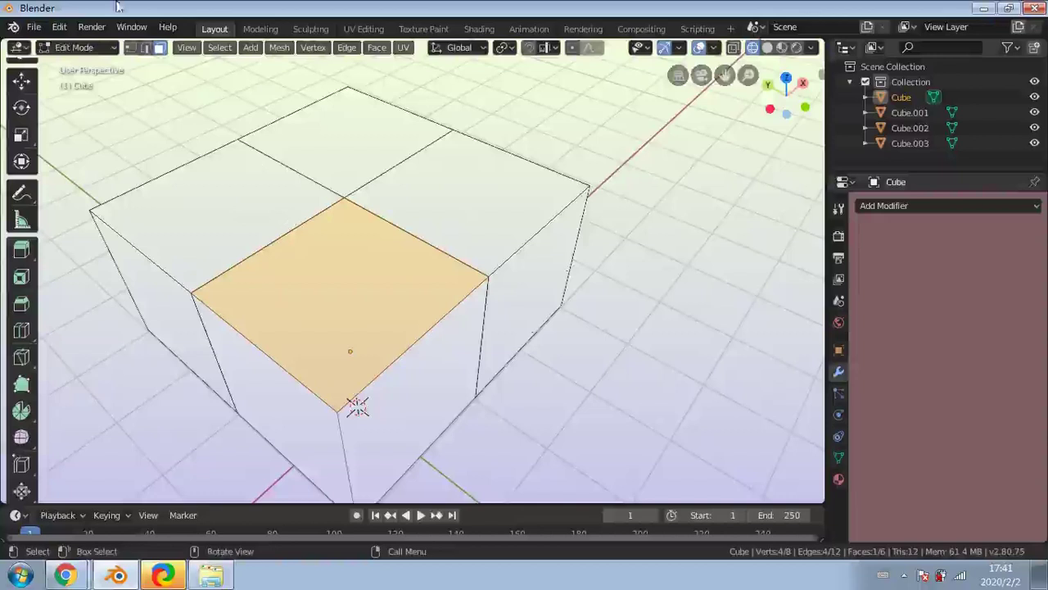
key(alt+a)
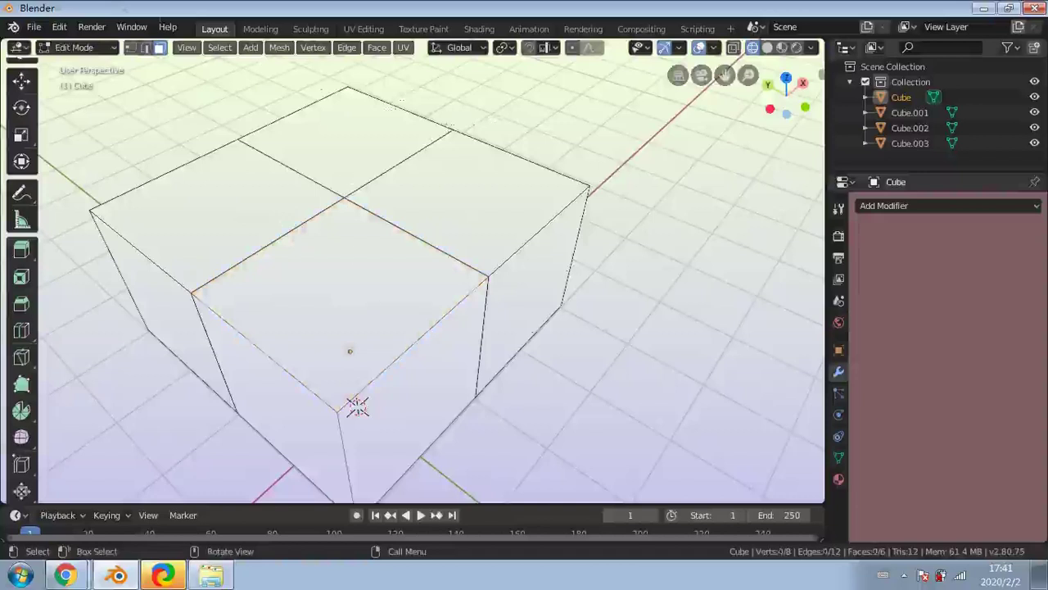
key(alt+a)
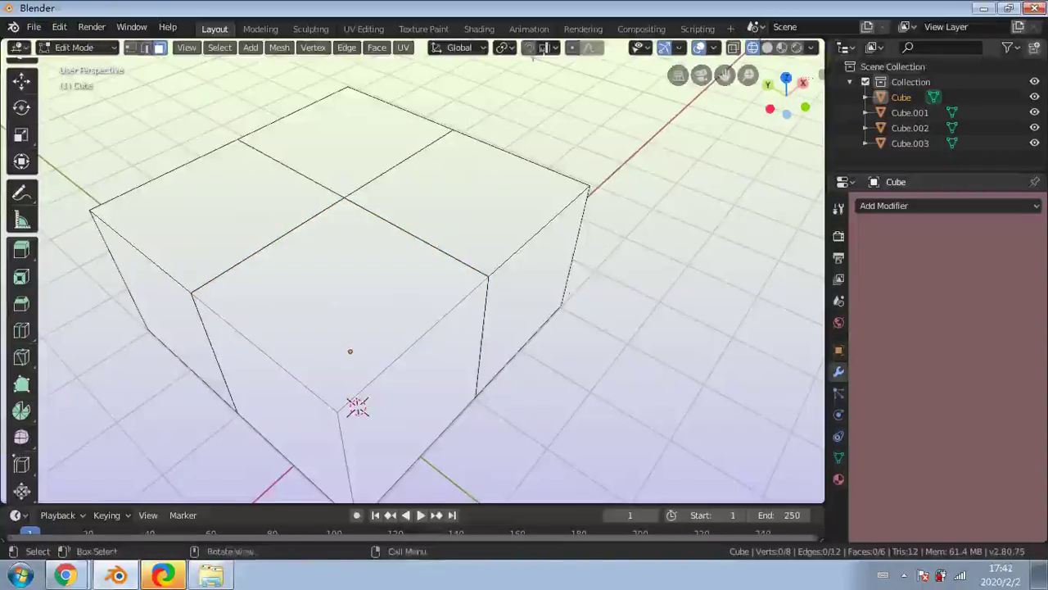
Select the cube's top face and add its two outer side faces to the selection
click(424, 264)
middle_drag(424, 263, 495, 388)
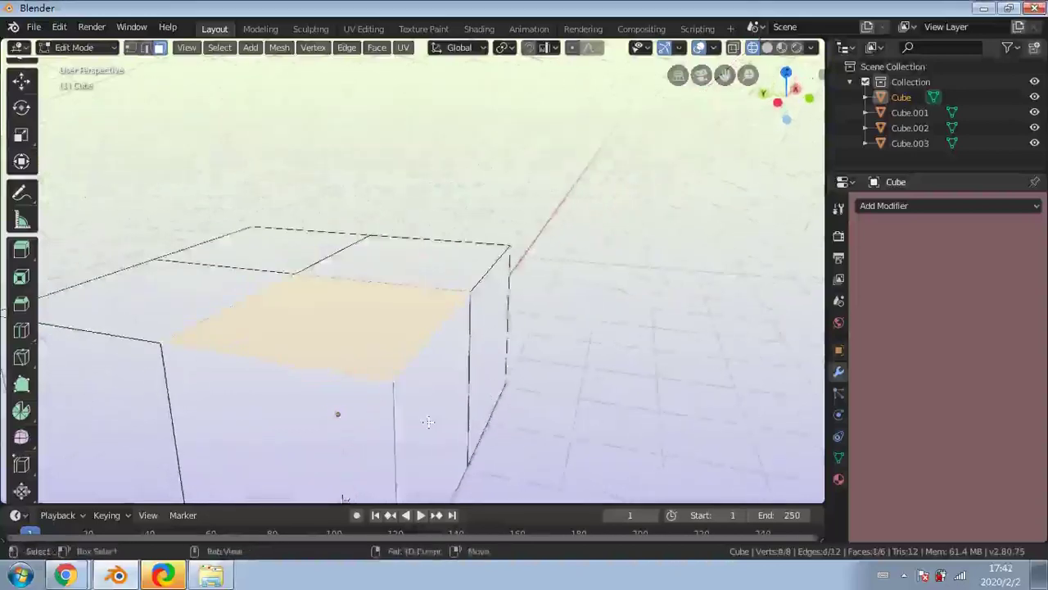
middle_drag(428, 422, 457, 397)
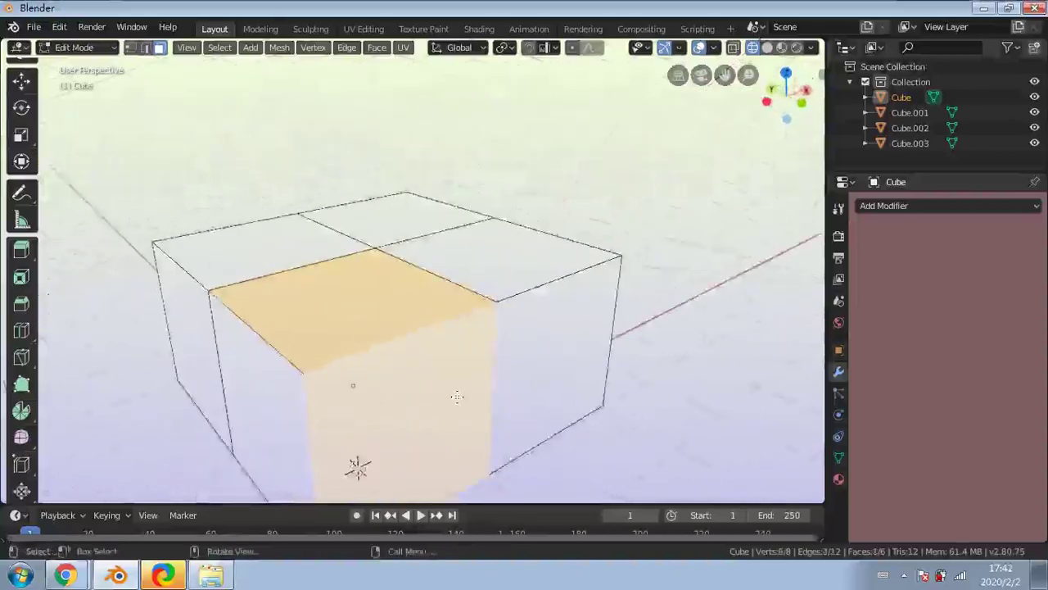
scroll(457, 397, down, 2)
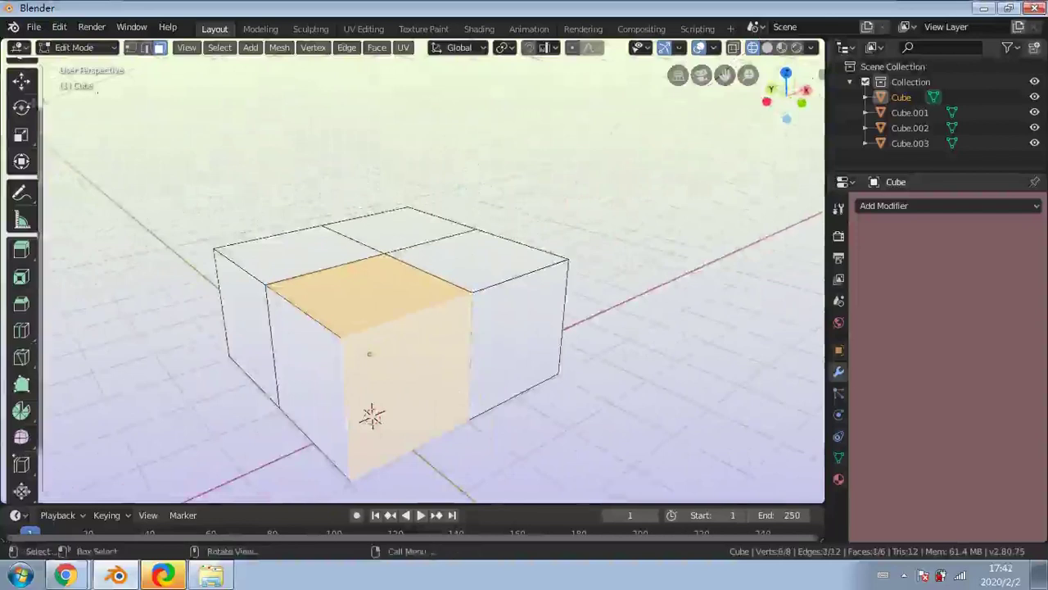
middle_drag(64, 125, 69, 129)
middle_drag(452, 396, 459, 259)
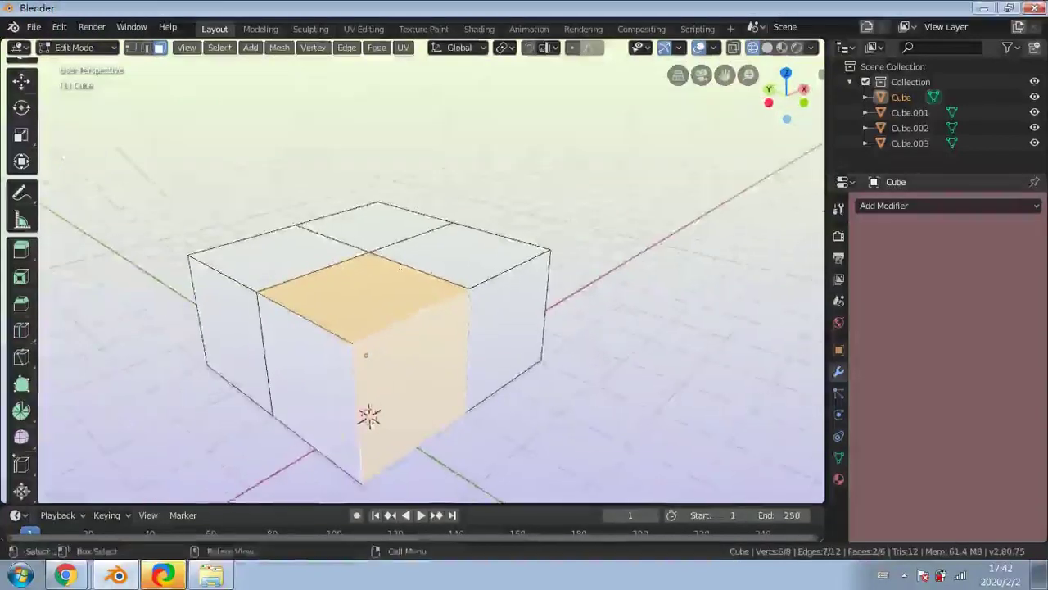
shift+click(317, 381)
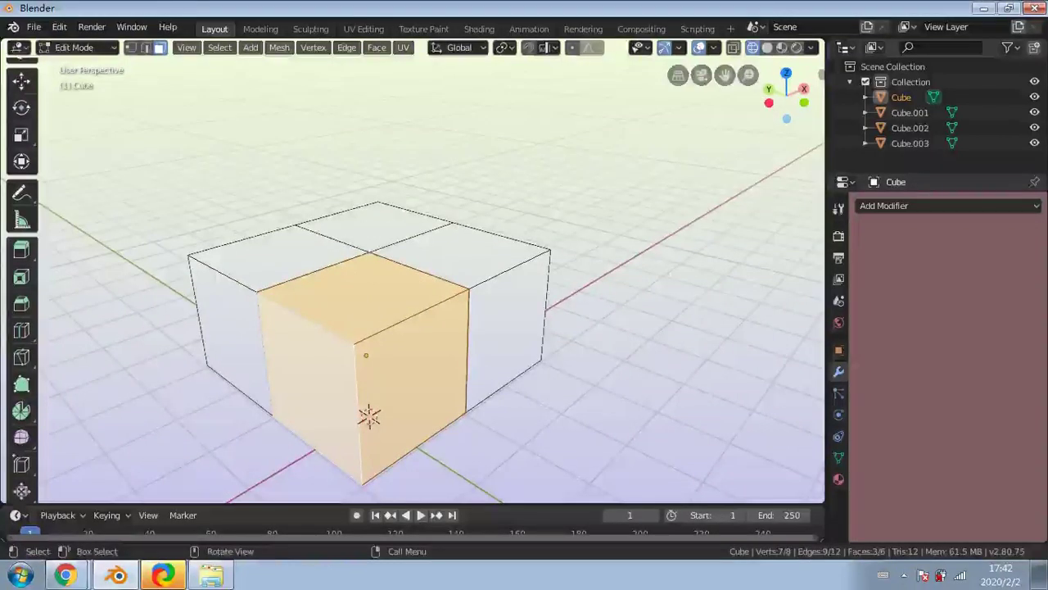
Switch the original cube from Edit Mode back to Object Mode
middle_drag(373, 316, 341, 291)
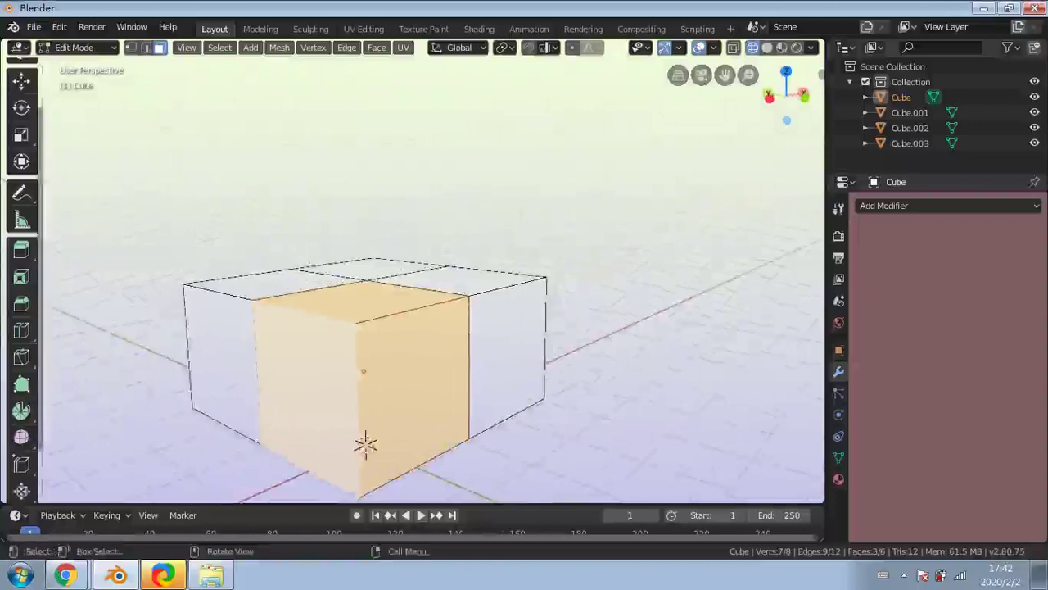
scroll(33, 245, down, 3)
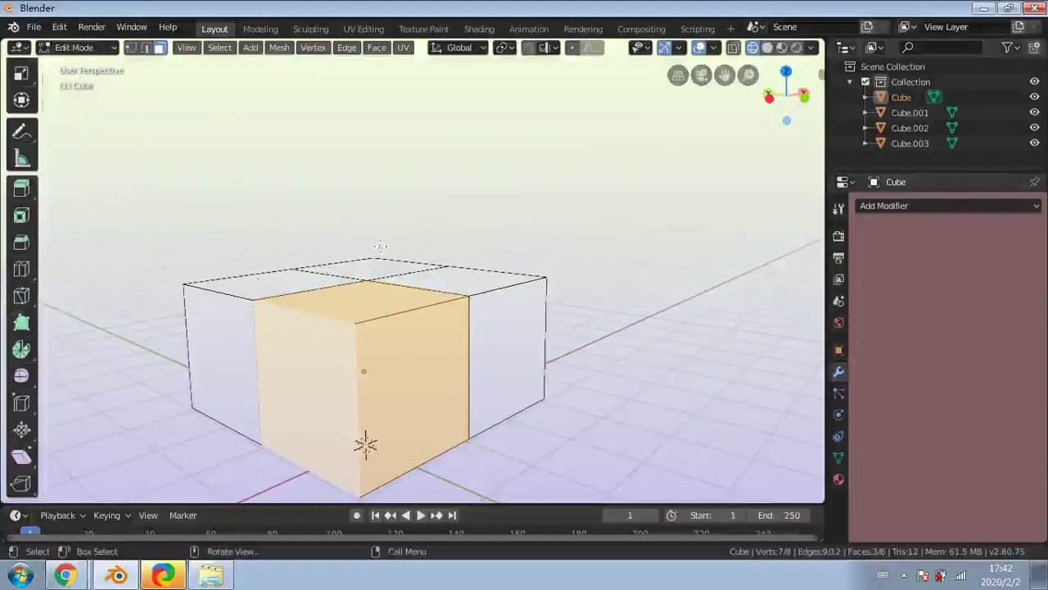
middle_drag(380, 246, 302, 211)
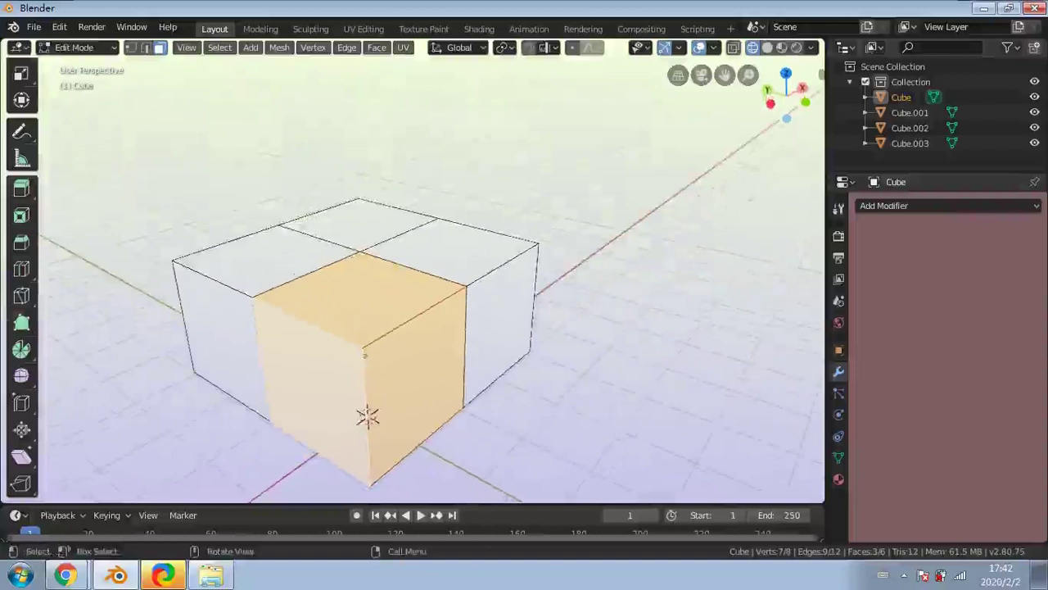
click(86, 50)
click(82, 65)
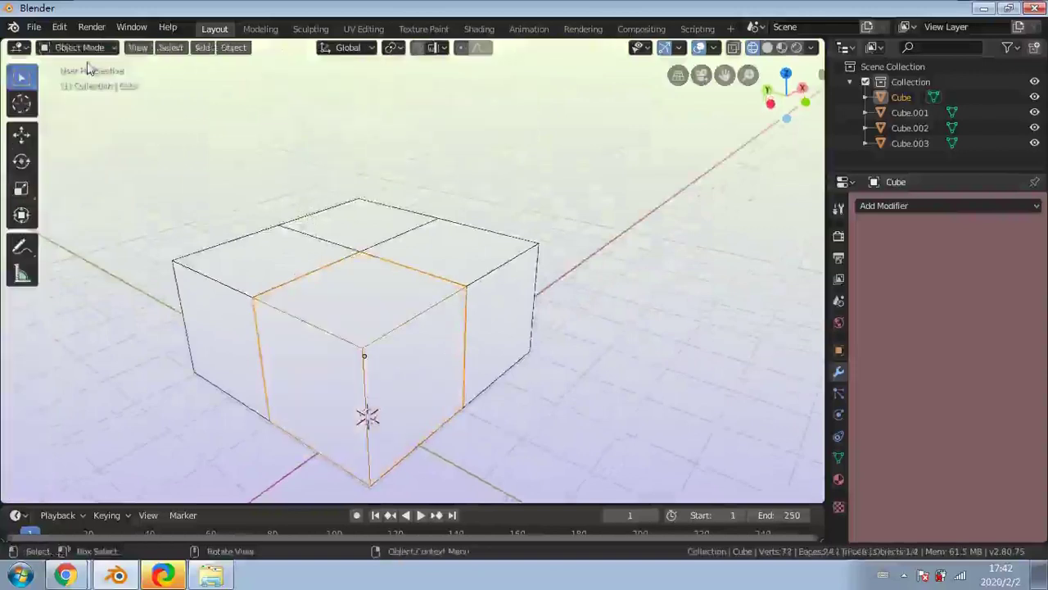
Clear the object selection and reselect the original cube
click(275, 158)
middle_drag(538, 271, 373, 308)
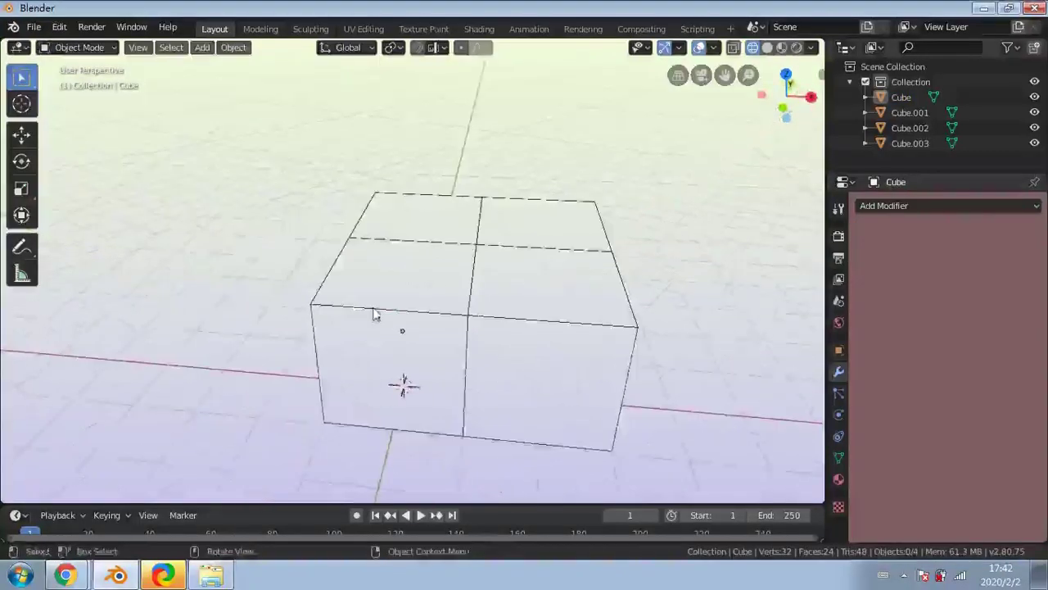
click(397, 308)
middle_drag(469, 326, 374, 316)
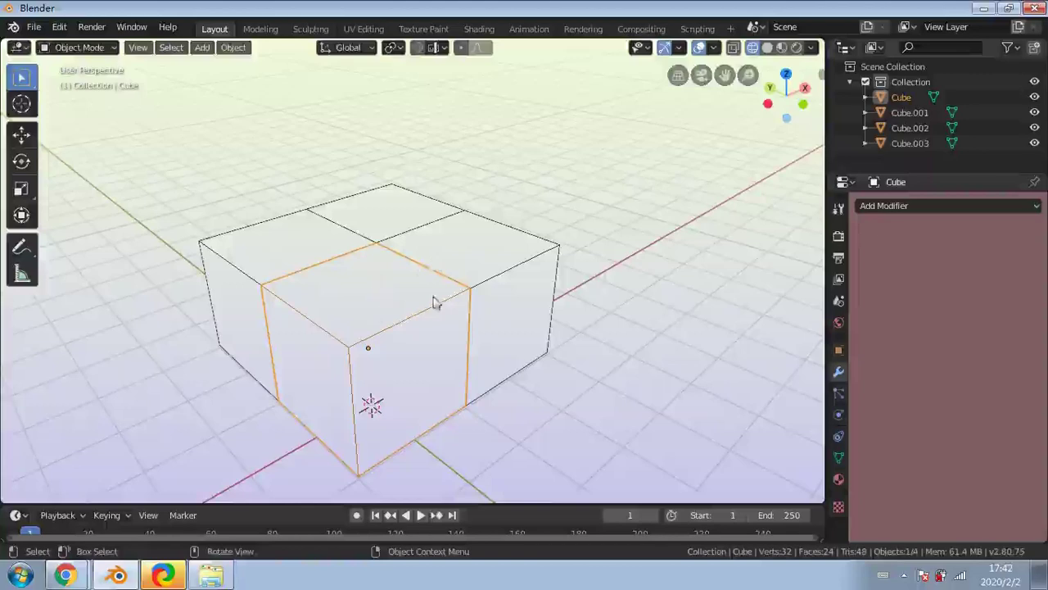
Select Cube.003 diagonally behind the original cube and add Cube.001 to the selection
middle_drag(434, 301, 233, 265)
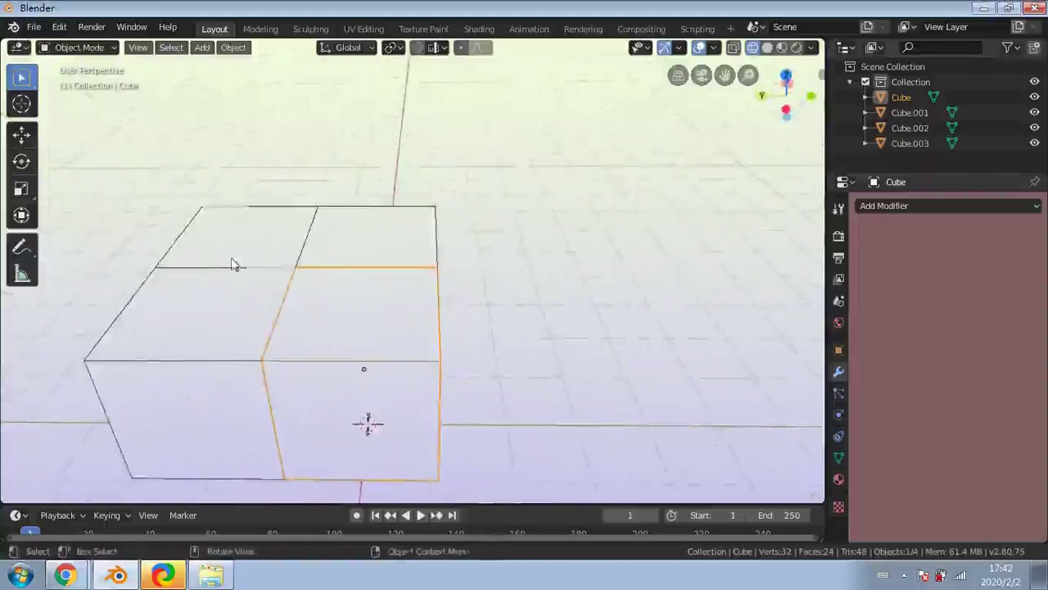
click(234, 266)
middle_drag(333, 278, 322, 267)
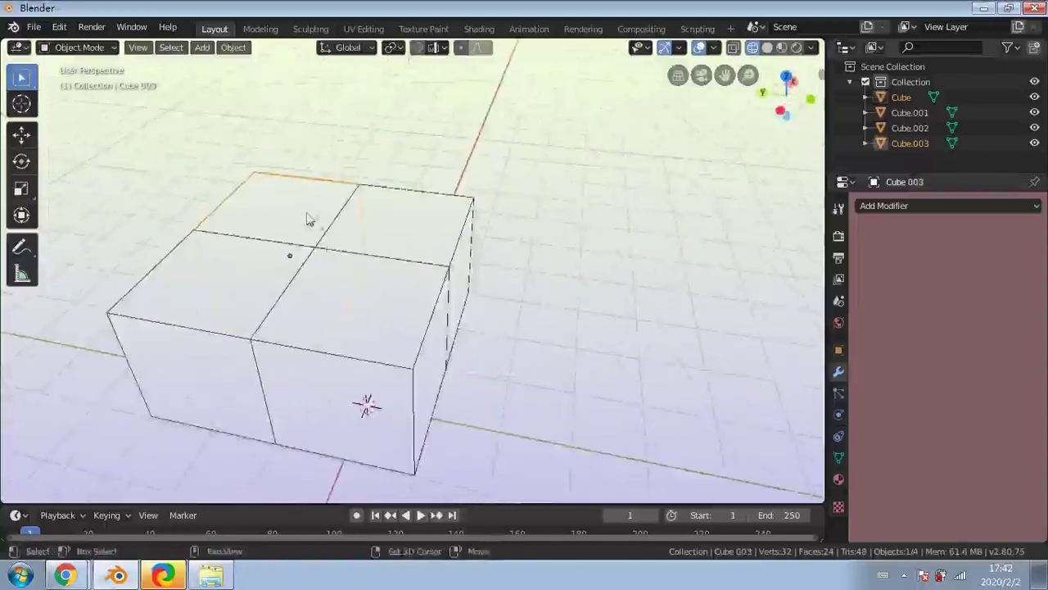
shift+click(383, 230)
Enter Edit Mode with both Cube.001 and Cube.003 selected
shift+middle_drag(391, 234, 823, 288)
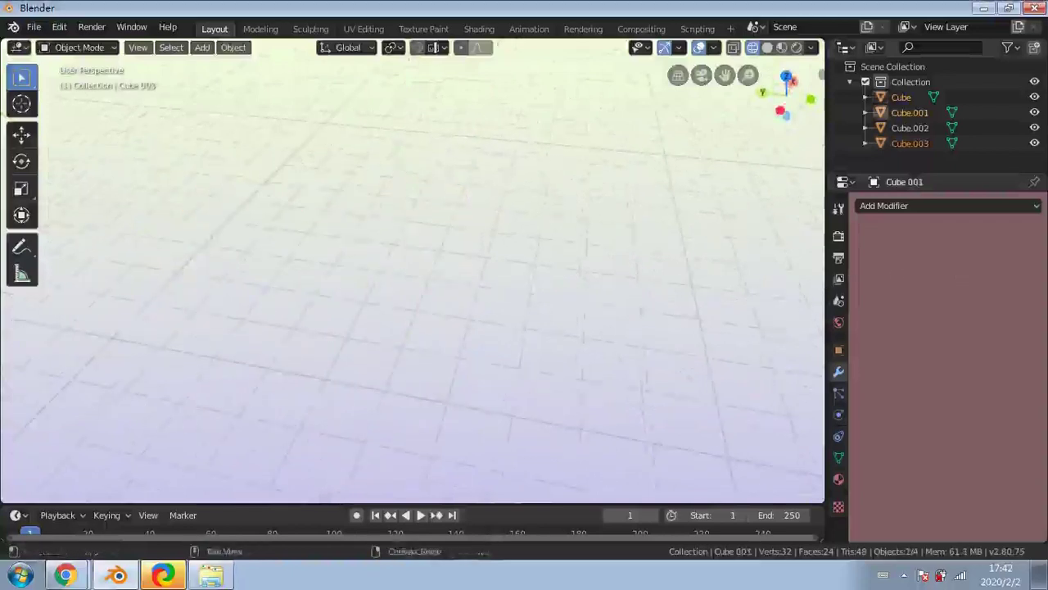
middle_drag(617, 207, 644, 271)
scroll(405, 250, down, 3)
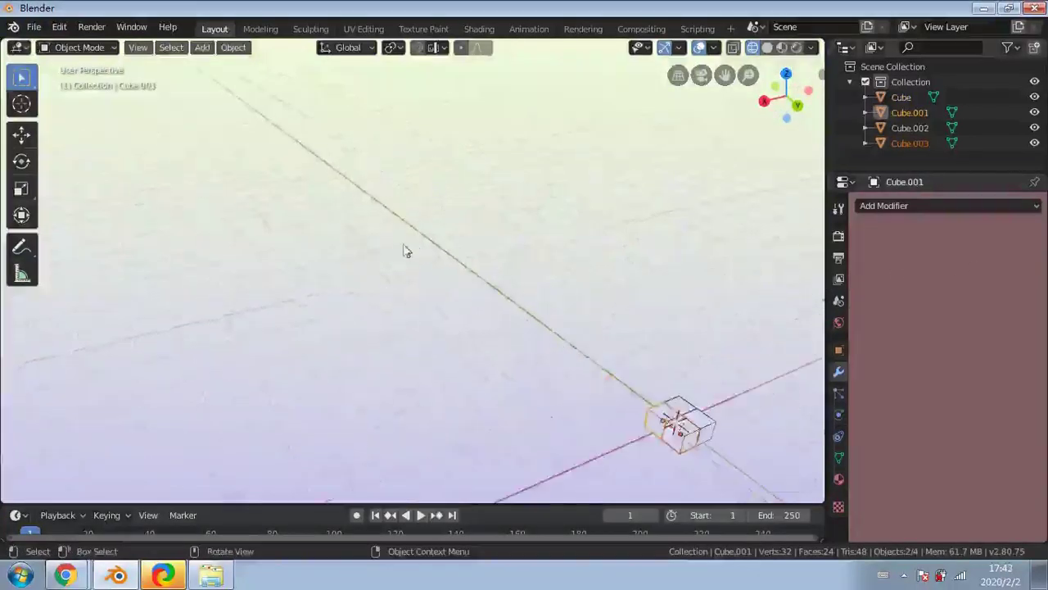
shift+middle_drag(652, 439, 442, 341)
scroll(388, 288, up, 7)
scroll(386, 286, down, 3)
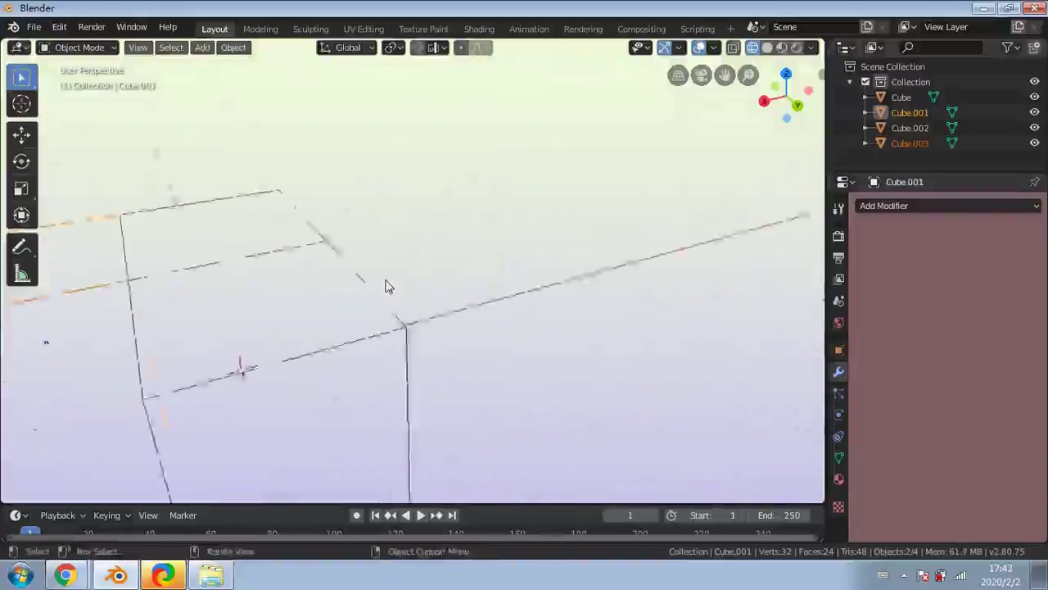
middle_drag(311, 327, 397, 317)
scroll(524, 332, up, 1)
shift+middle_drag(591, 375, 445, 272)
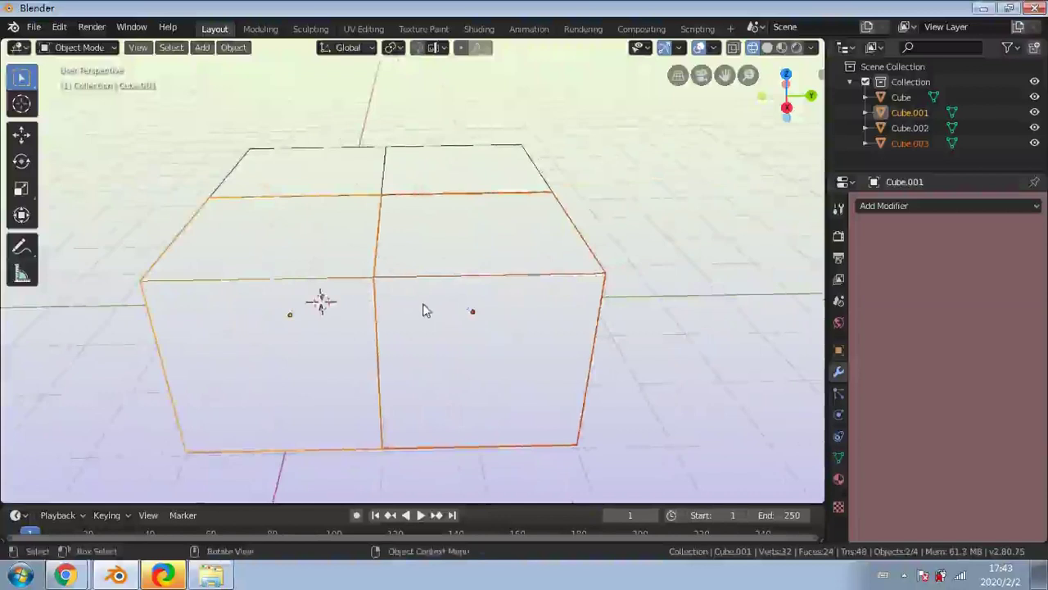
click(115, 49)
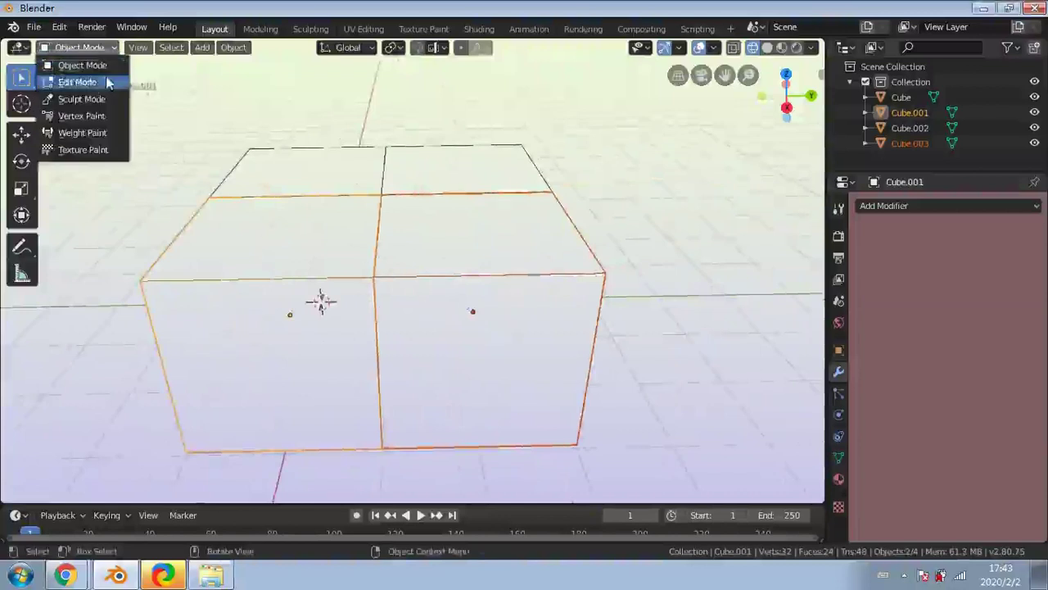
click(90, 80)
With face selection active, select only the top faces of Cube.001 and Cube.003 plus Cube.003's front face
middle_drag(373, 240, 437, 241)
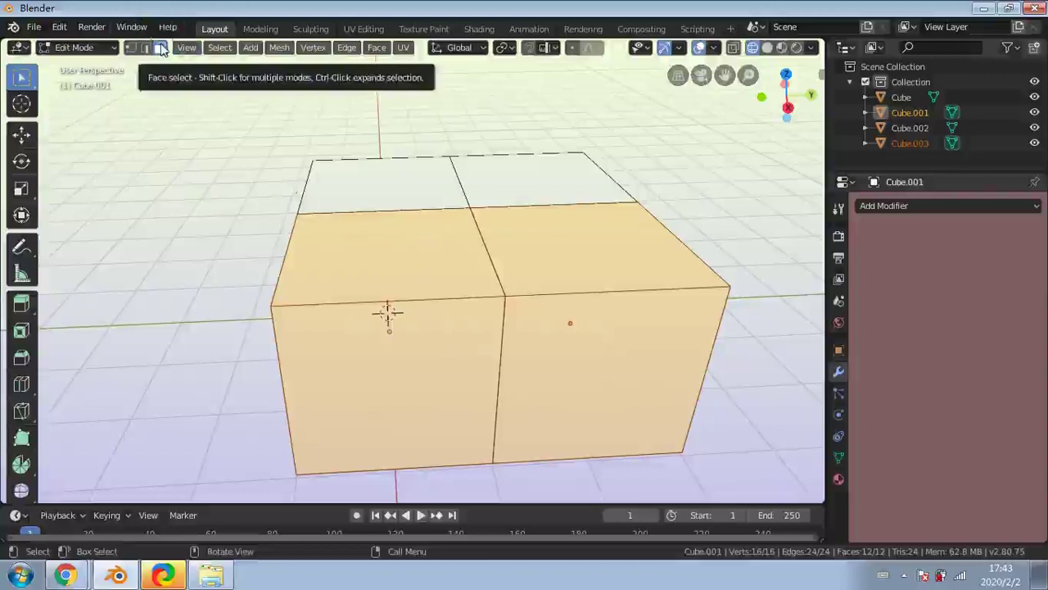
key(alt+a)
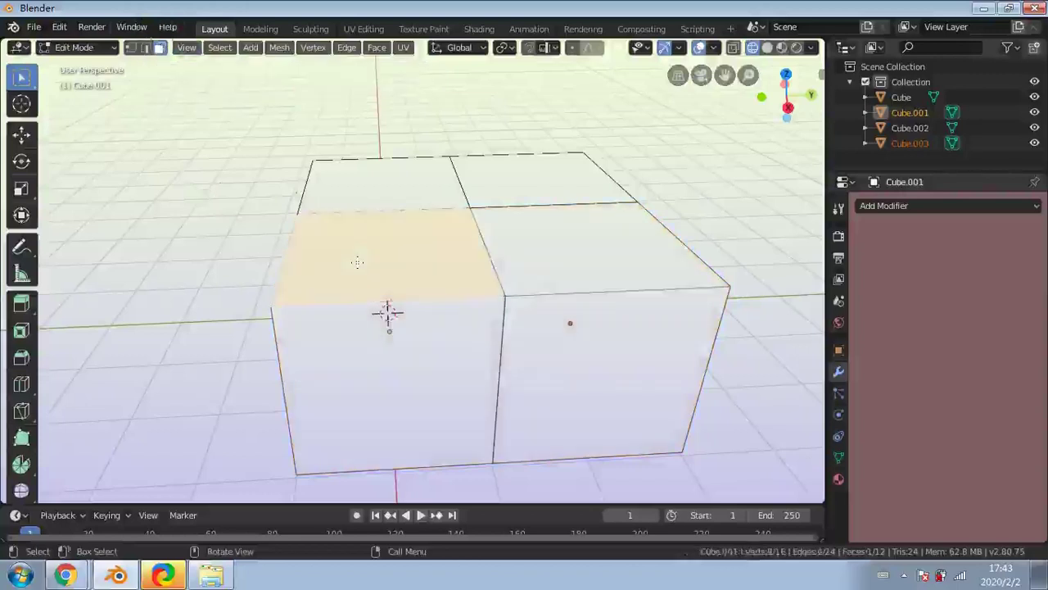
mouse_move(500, 365)
middle_down()
mouse_move(513, 365)
mouse_move(475, 365)
mouse_move(504, 369)
middle_up()
shift+click(418, 283)
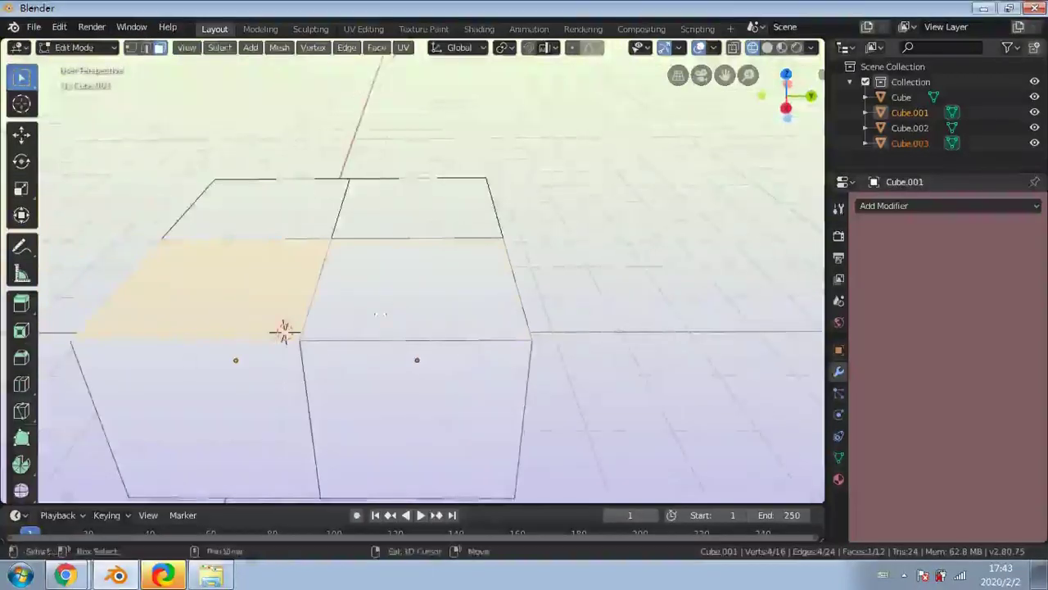
shift+click(402, 398)
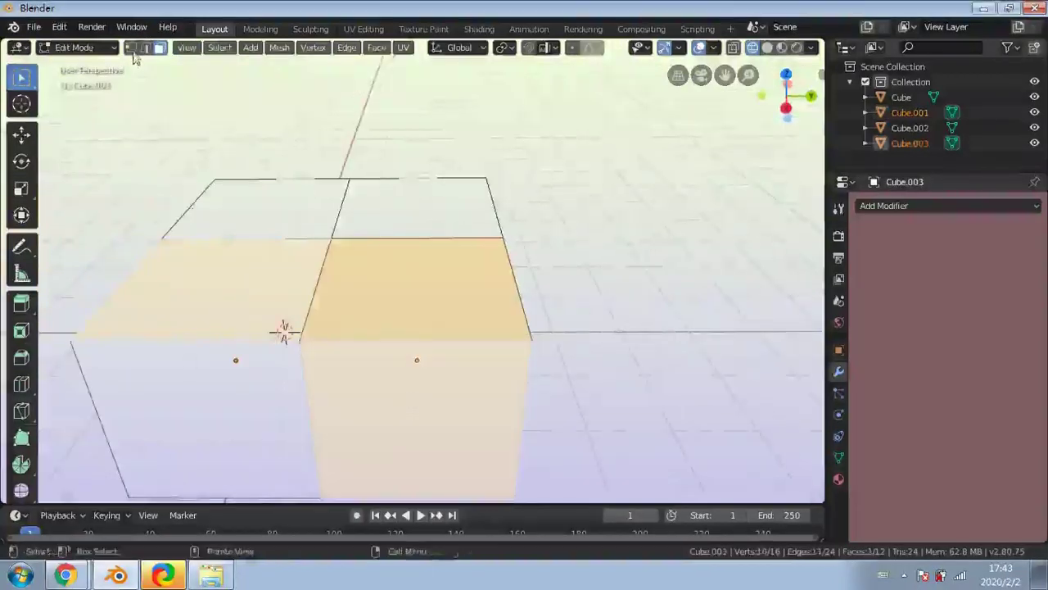
Switch to vertex selection and add Cube.001's lower outer front corner vertex to the selection
shift+click(132, 49)
middle_drag(282, 332, 425, 268)
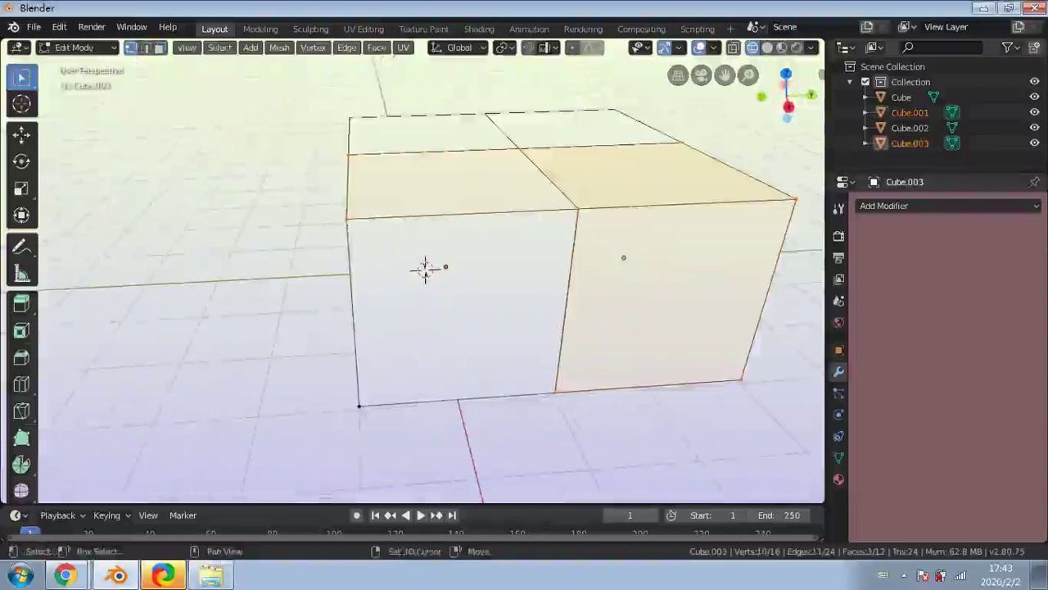
shift+click(360, 407)
Switch to edge selection and add another edge of Cube.001 to the selection
middle_drag(404, 369, 419, 372)
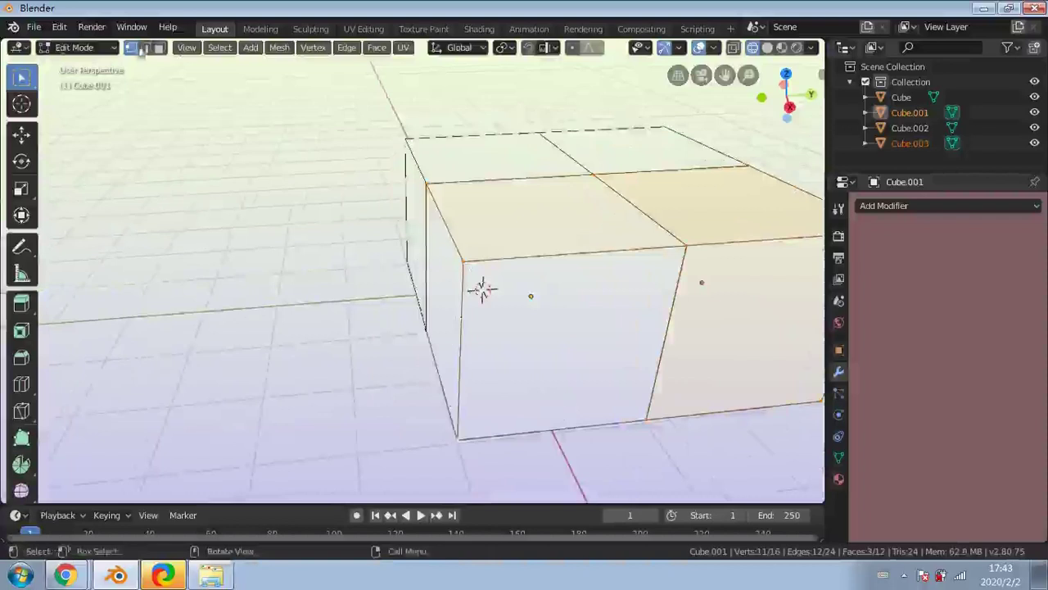
shift+click(146, 47)
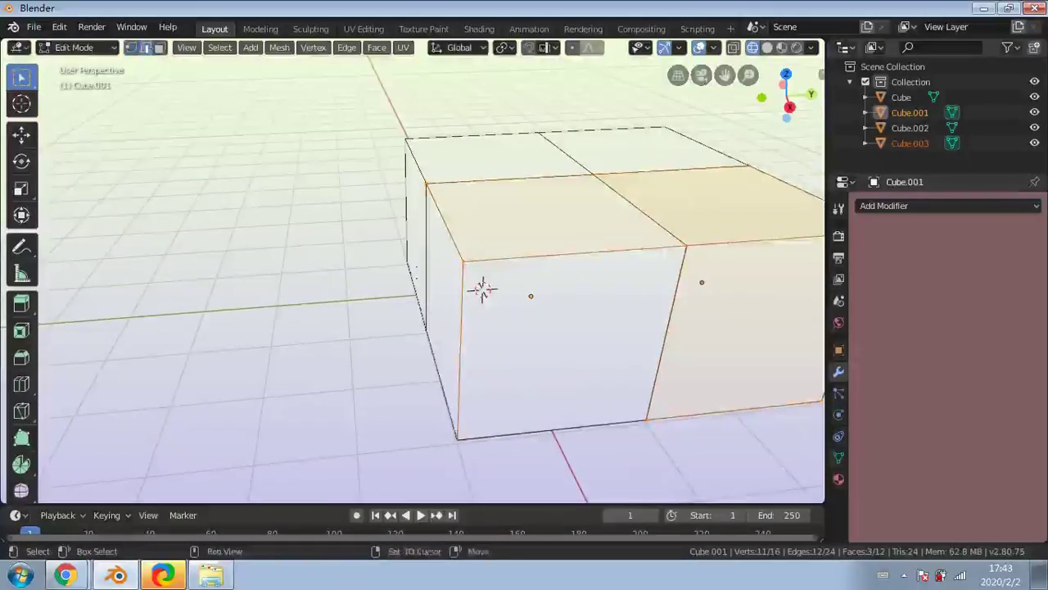
middle_drag(424, 274, 370, 167)
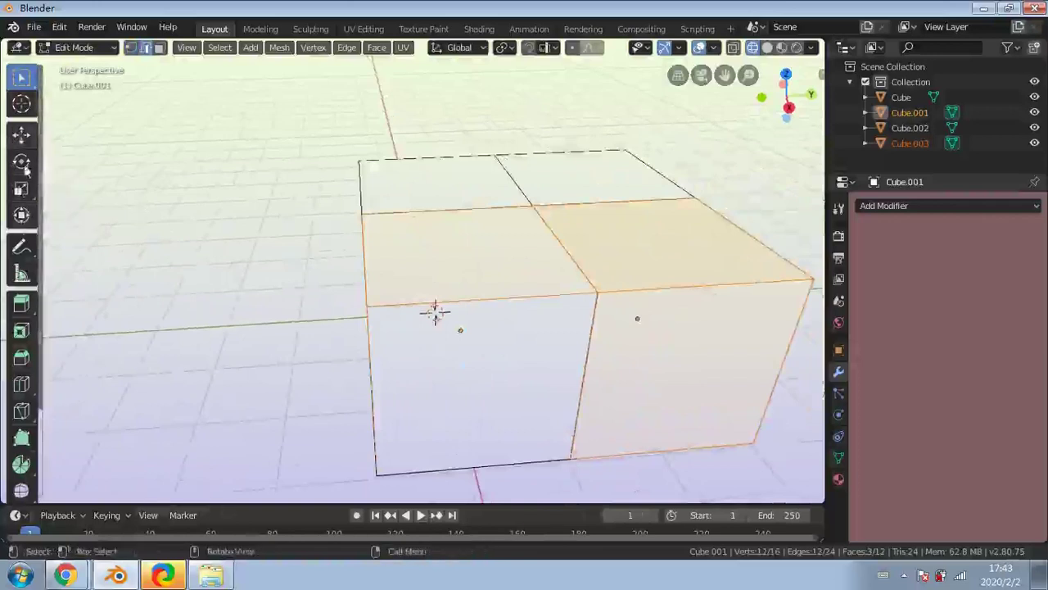
shift+click(491, 297)
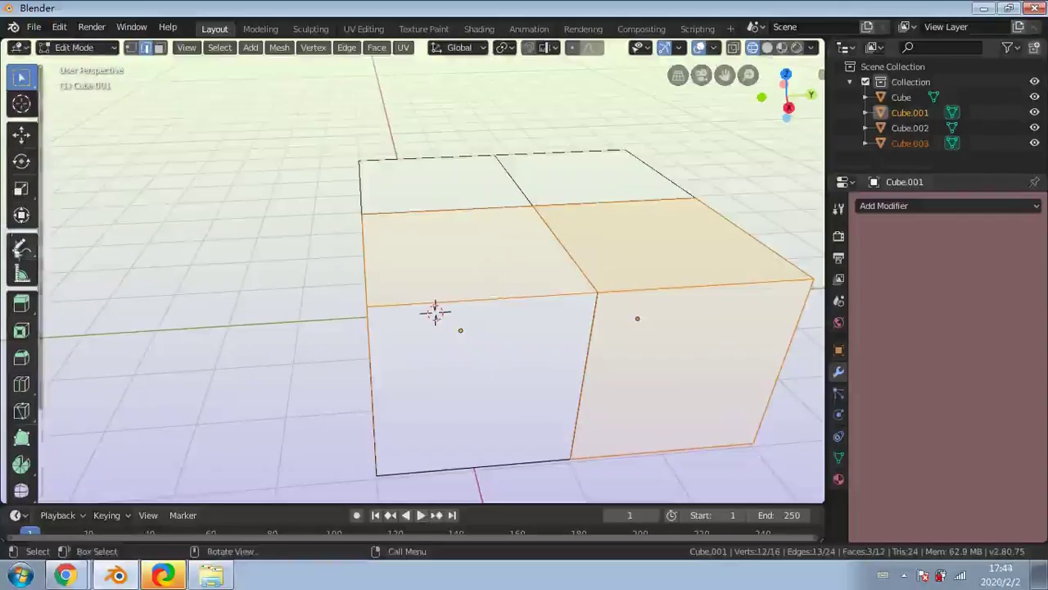
Move the selected elements of both cubes along the Y axis and raise them along the Z axis
click(21, 134)
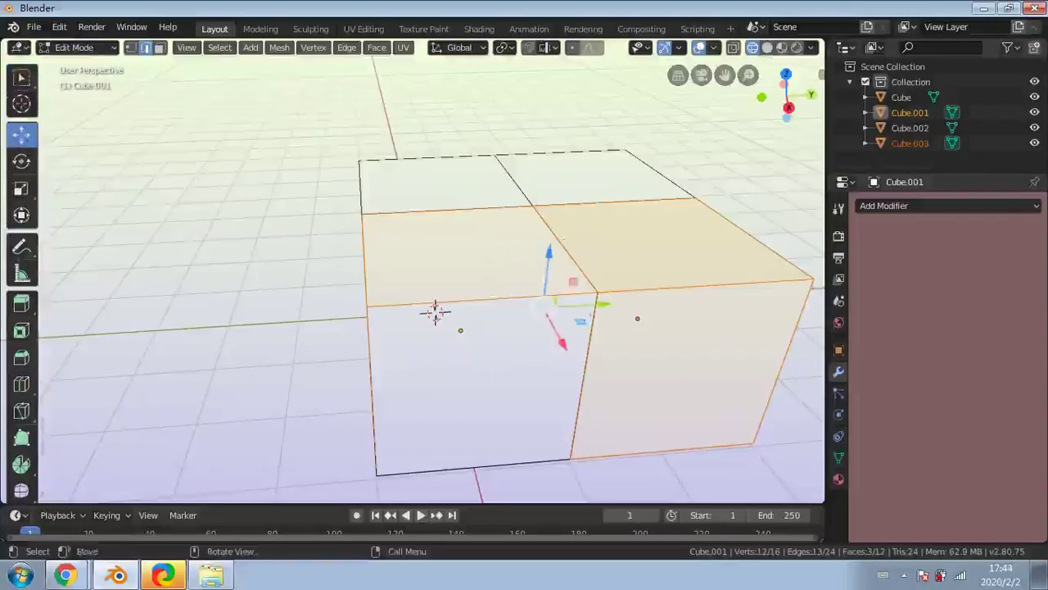
drag(591, 303, 643, 319)
drag(600, 254, 614, 168)
middle_drag(614, 168, 615, 205)
middle_drag(507, 263, 471, 270)
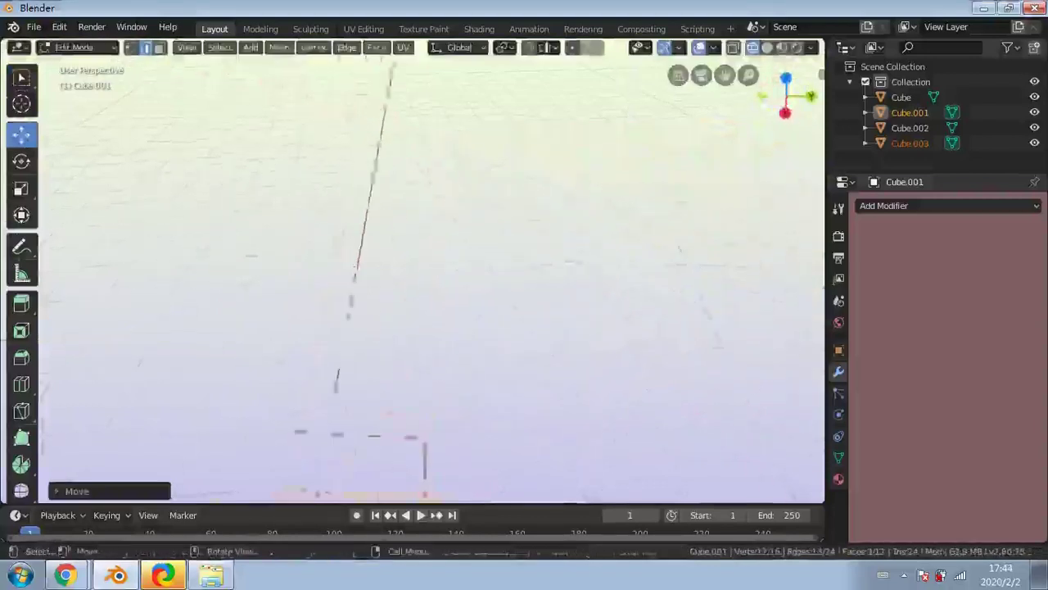
scroll(432, 270, down, 3)
scroll(398, 404, up, 4)
middle_drag(348, 419, 326, 363)
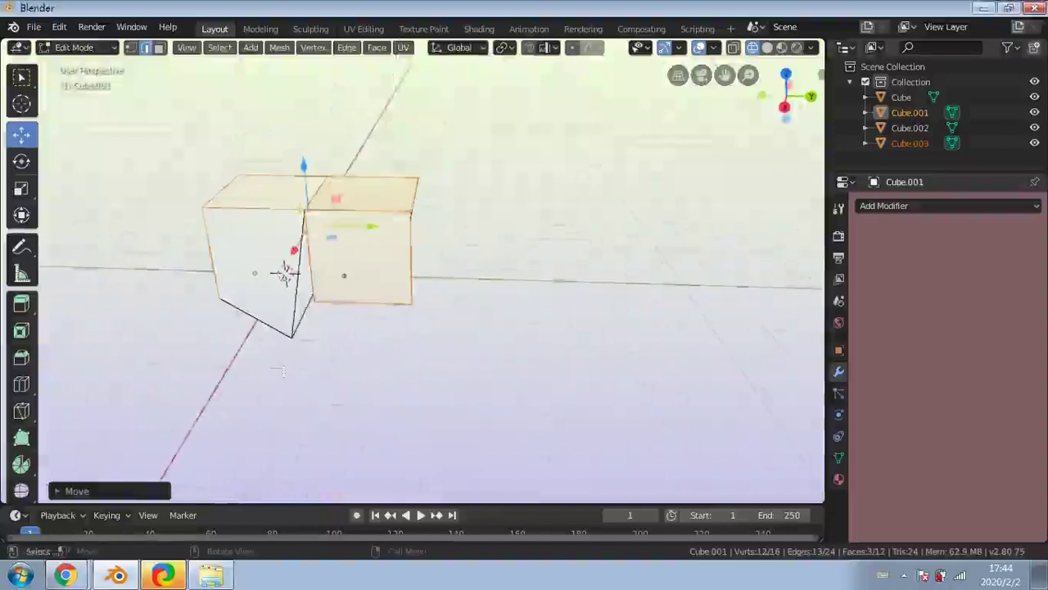
Stretch the selected elements of both cubes along the Y axis with the Scale tool
click(26, 189)
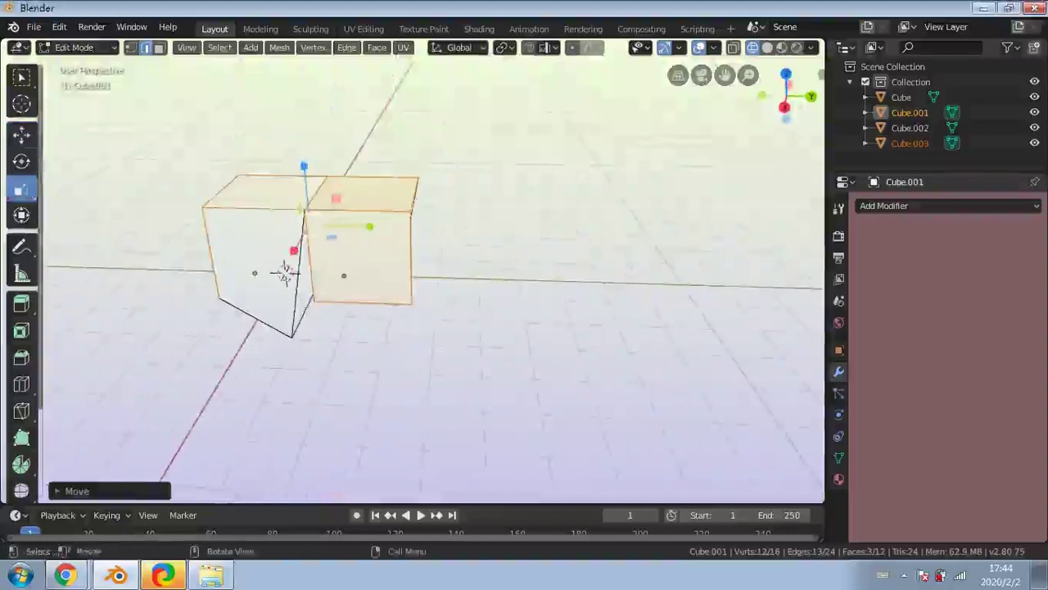
drag(371, 224, 409, 228)
middle_drag(284, 273, 633, 284)
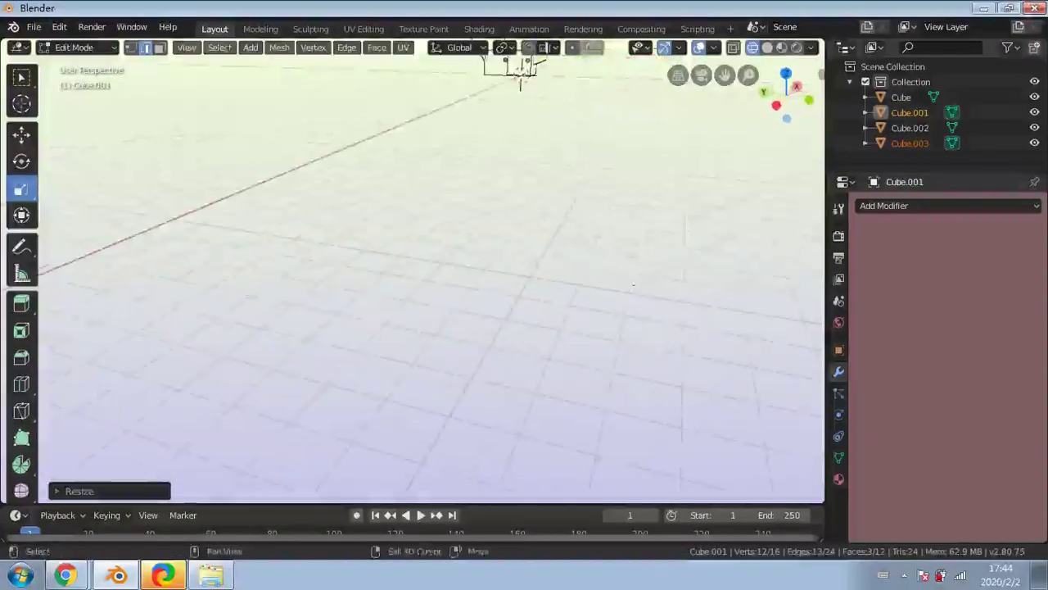
shift+middle_drag(556, 67, 456, 308)
scroll(456, 323, up, 4)
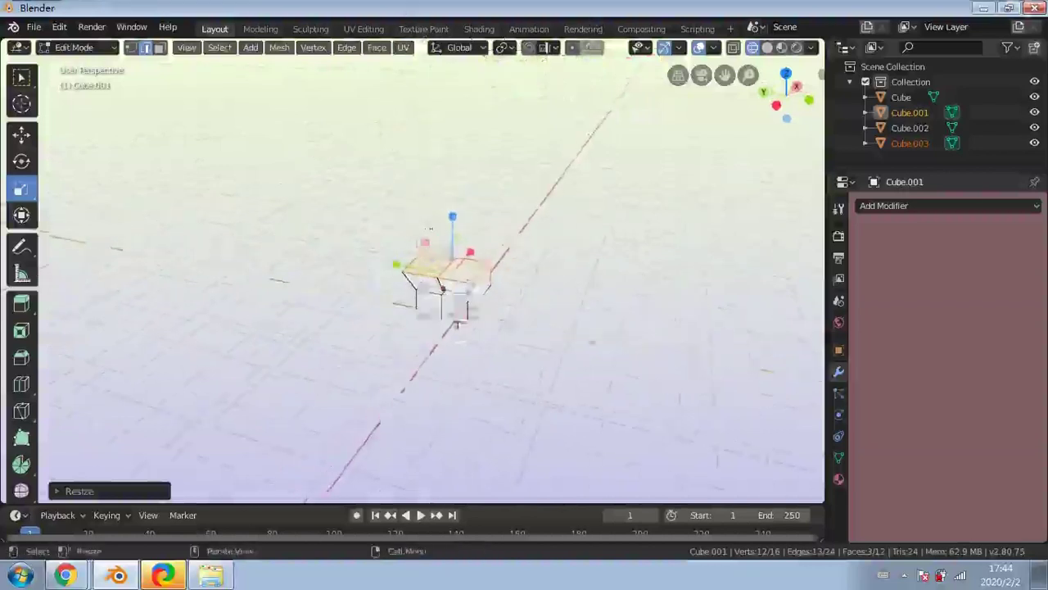
scroll(477, 287, up, 4)
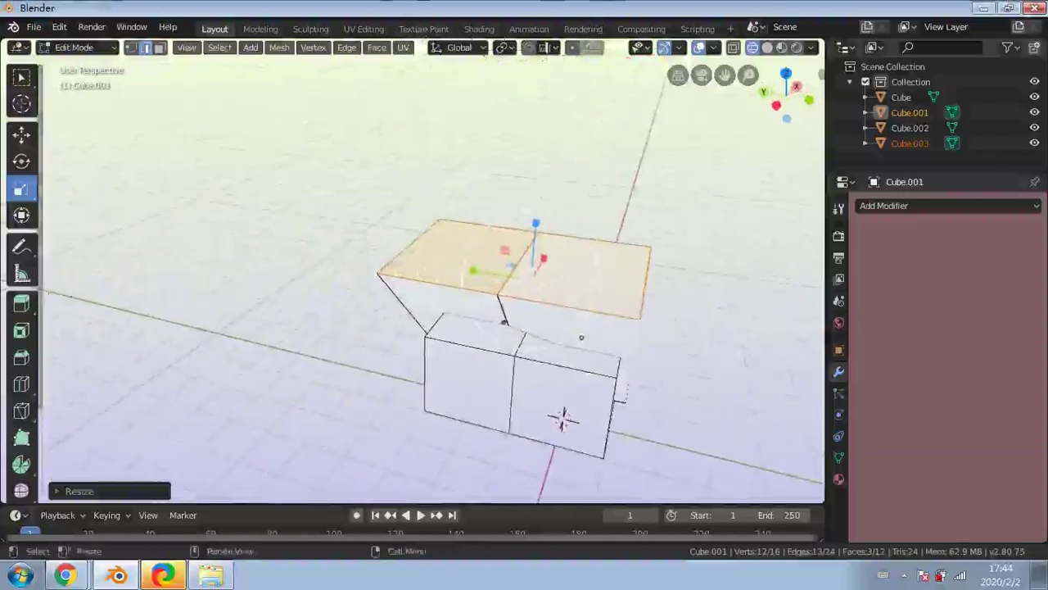
Scale the selected elements uniformly and clear the mesh selection
key(s)
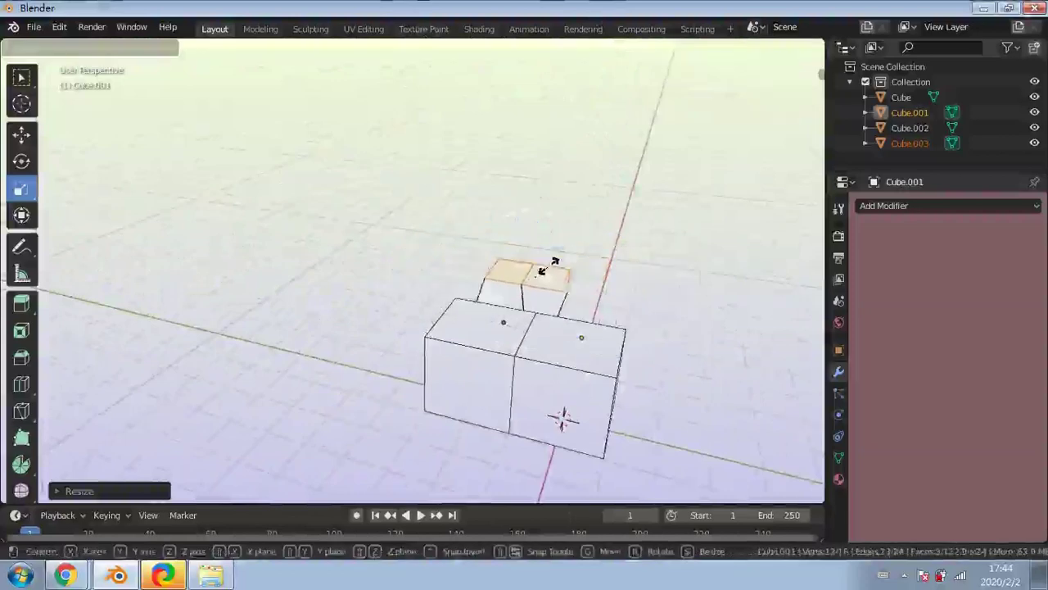
click(553, 268)
middle_drag(554, 268, 577, 272)
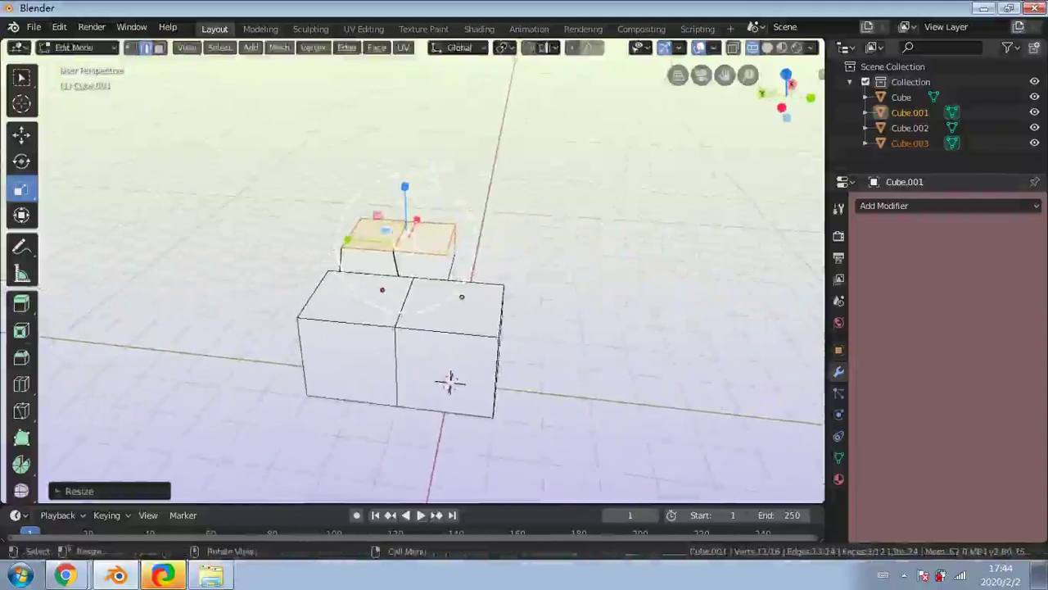
click(320, 241)
Examine the deformed Cube.001 and Cube.003 from several sides
middle_drag(319, 241, 430, 230)
scroll(25, 363, down, 2)
ctrl+middle_drag(206, 371, 207, 396)
shift+middle_drag(87, 321, 228, 280)
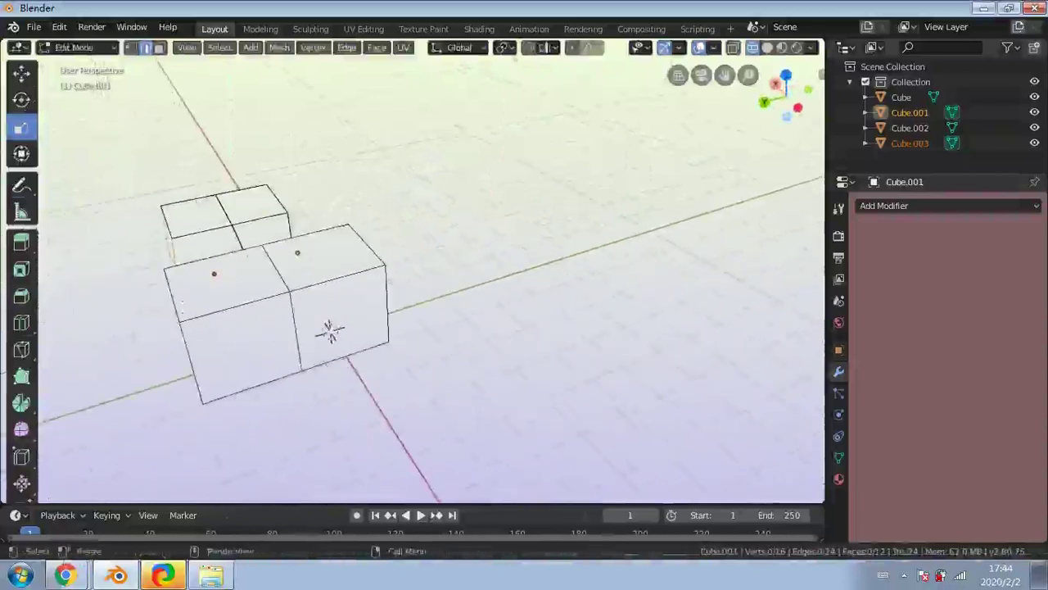
middle_drag(182, 307, 332, 242)
scroll(431, 270, down, 2)
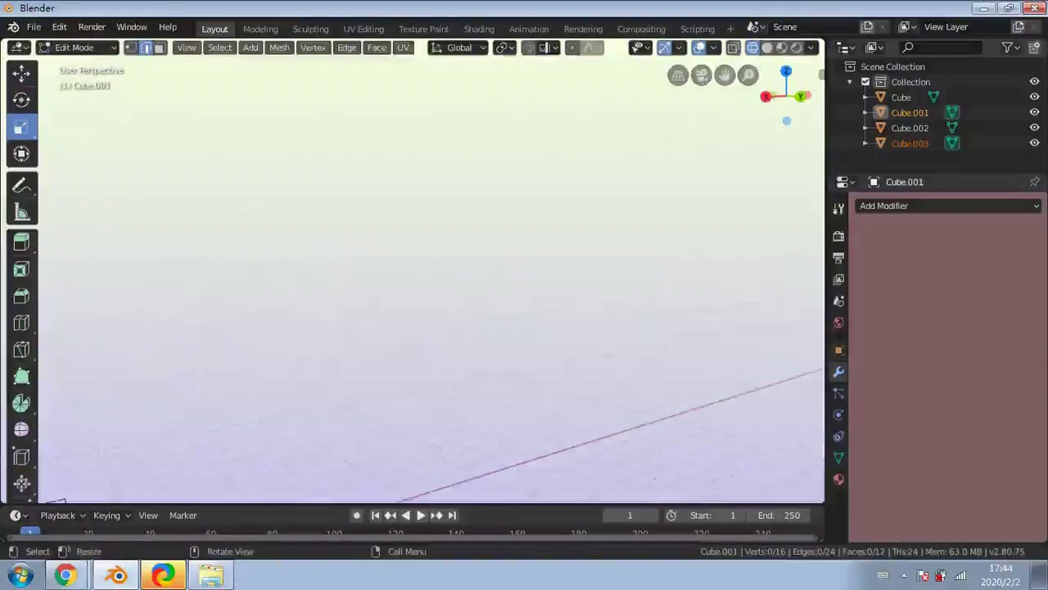
click(904, 578)
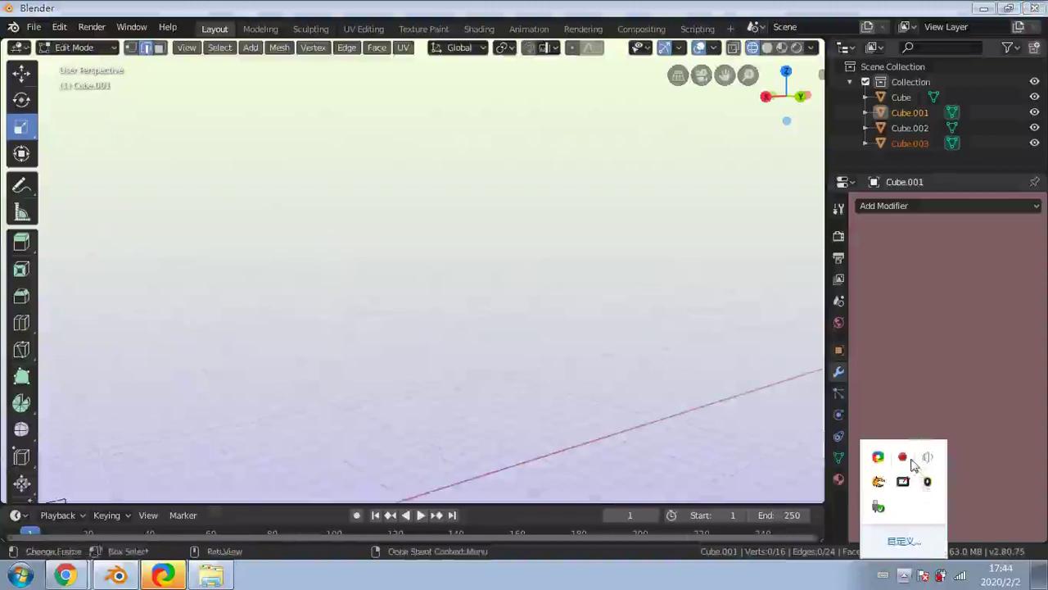
middle_drag(328, 341, 421, 334)
scroll(421, 344, down, 3)
scroll(422, 432, up, 6)
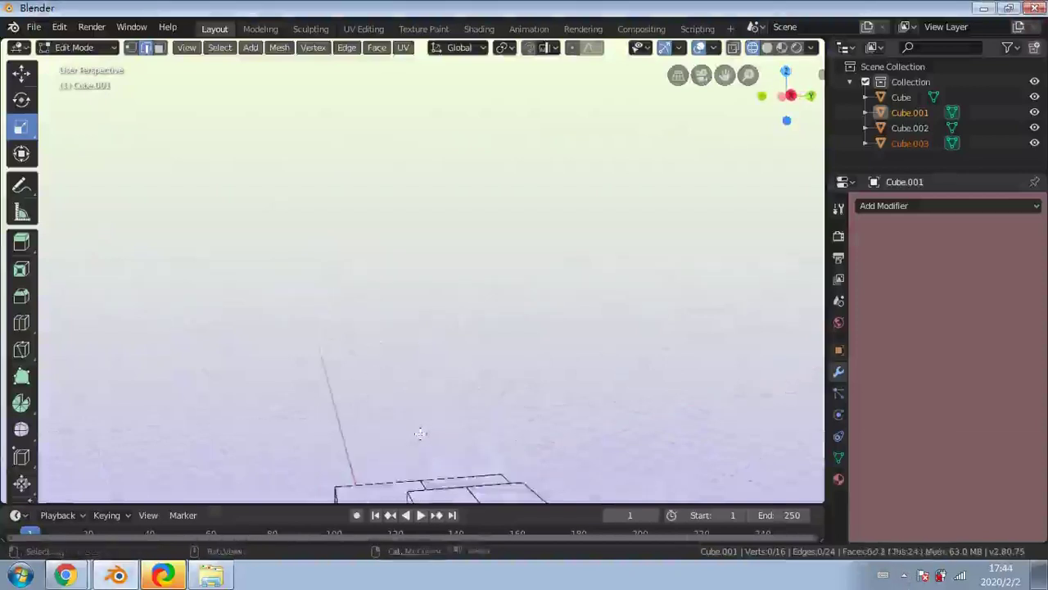
shift+middle_drag(224, 340, 212, 315)
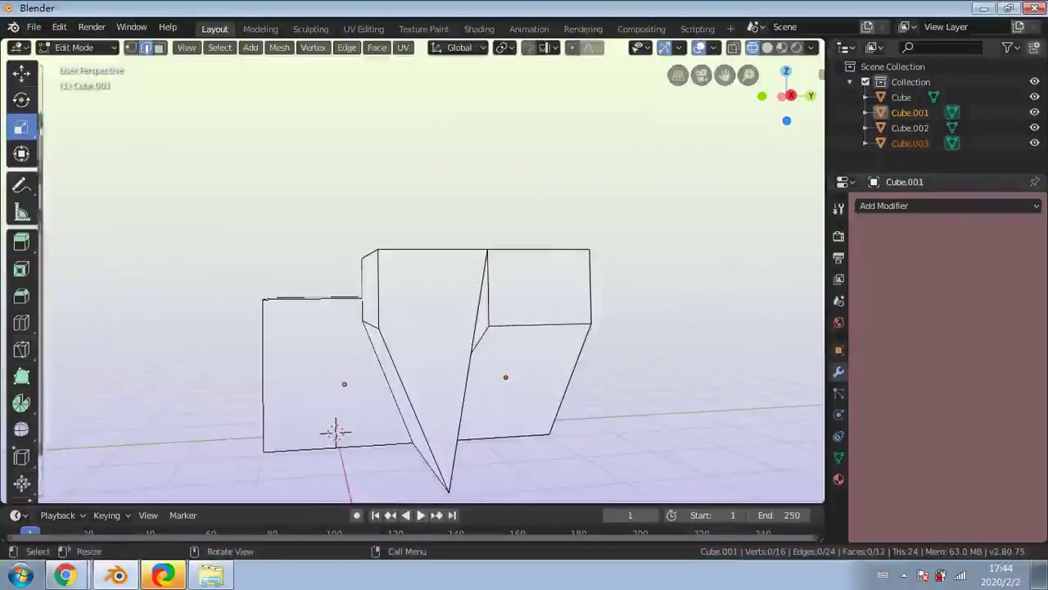
Activate the Rotate tool and select a slanted edge of Cube.001's wedge-shaped front face
click(26, 102)
middle_drag(331, 221, 354, 235)
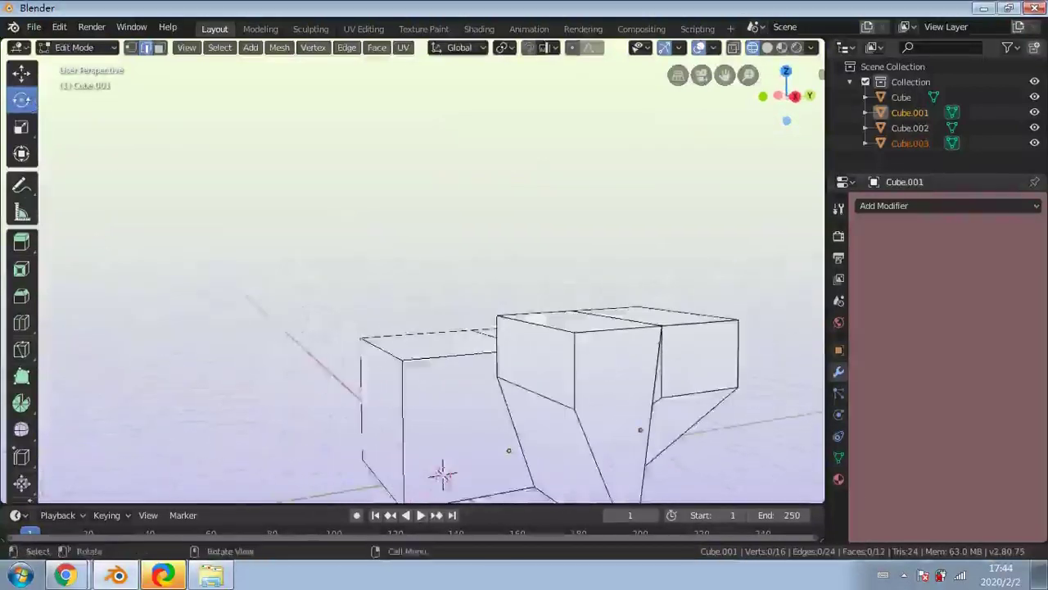
scroll(354, 235, down, 2)
click(546, 342)
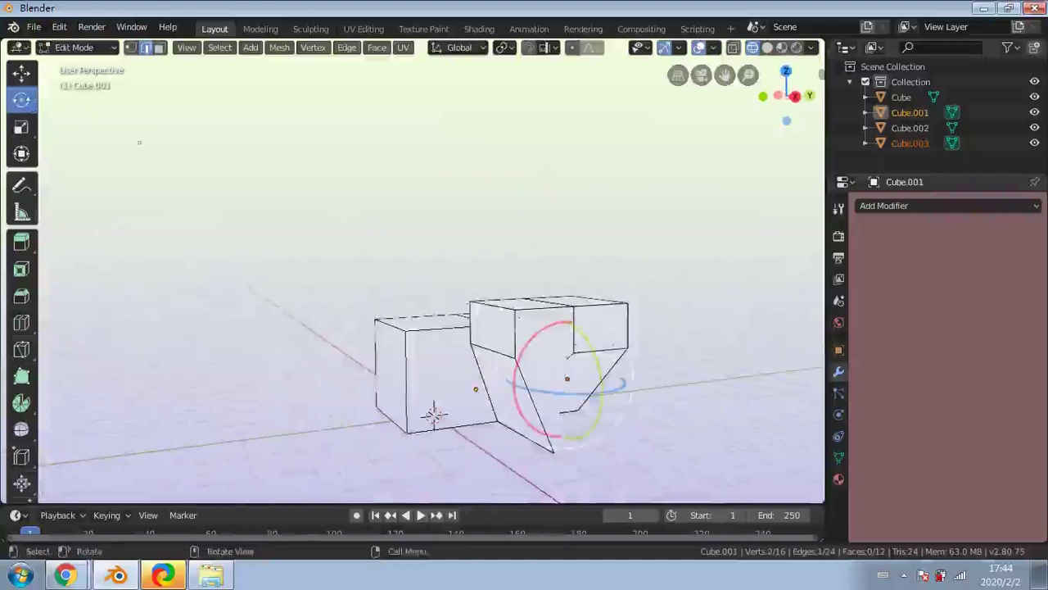
Switch to face selection and select Cube.001's wedge-shaped front face with the Move tool active
click(159, 48)
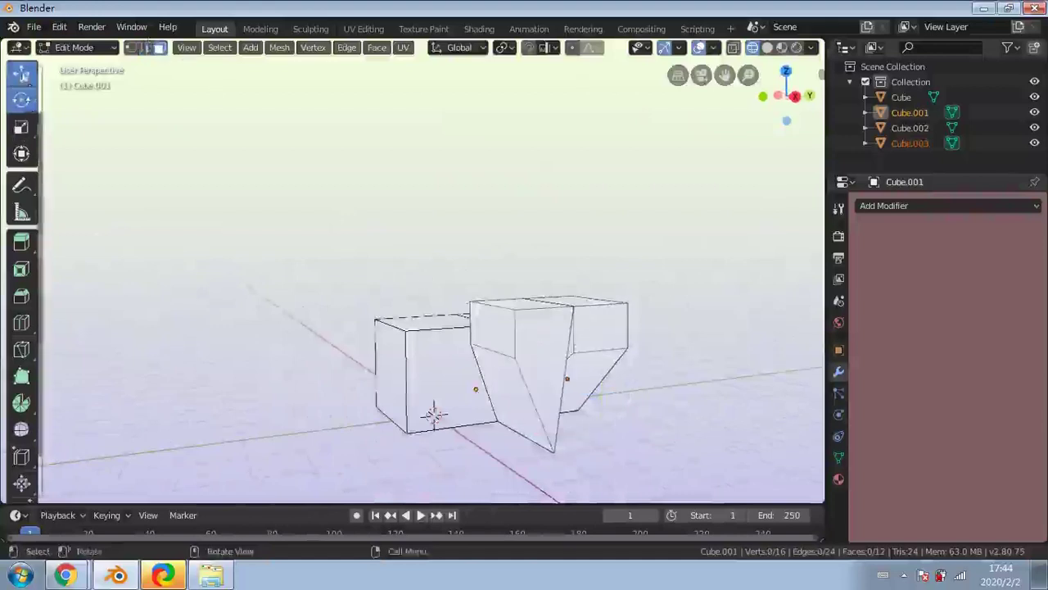
click(21, 72)
click(533, 354)
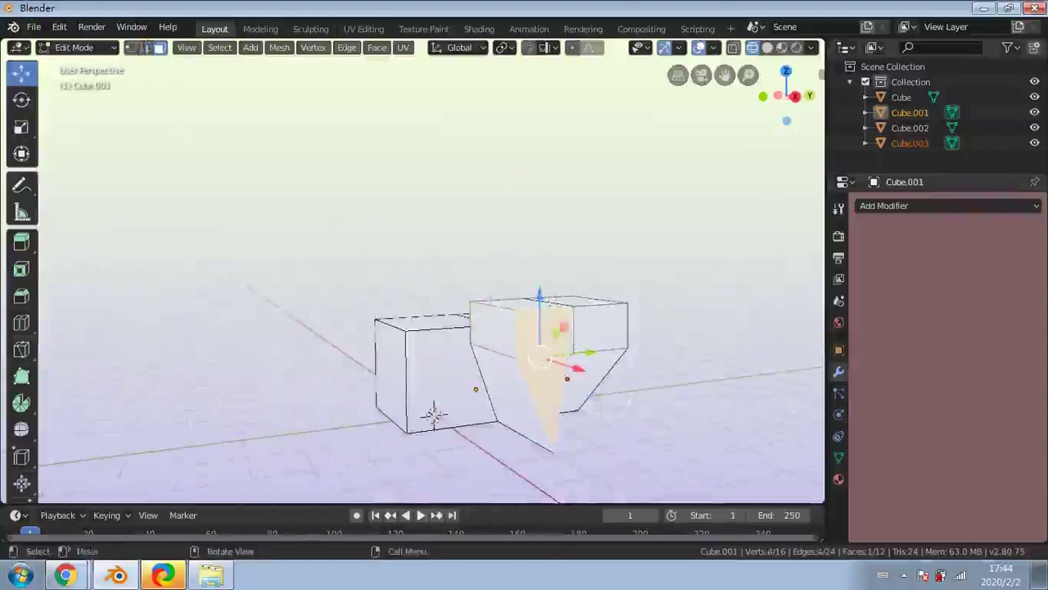
Rotate the selected wedge-shaped face of Cube.001 freely with the Rotate tool
scroll(628, 401, up, 2)
shift+middle_drag(628, 401, 514, 346)
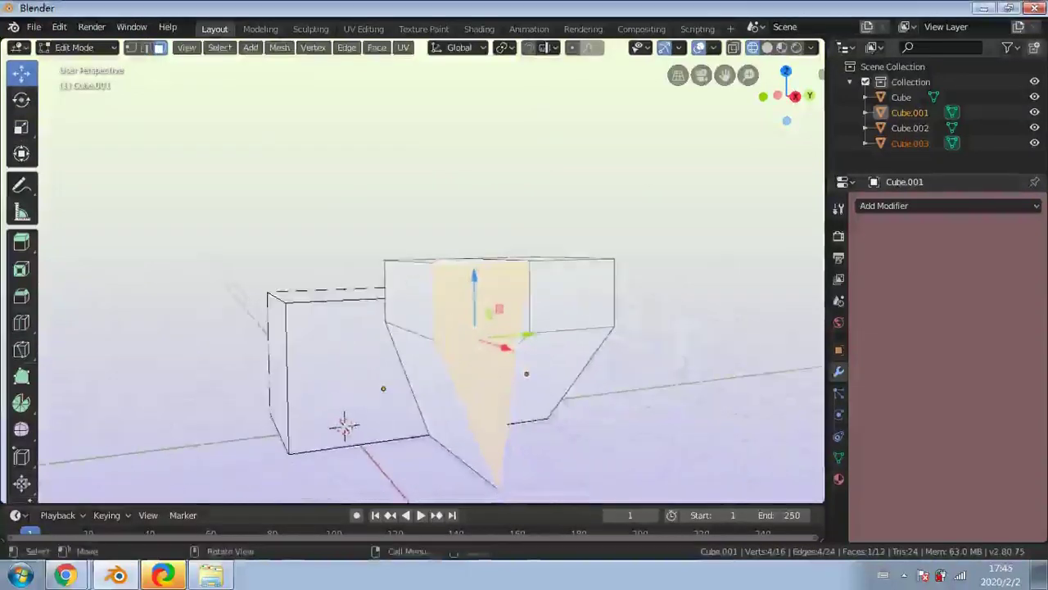
click(21, 99)
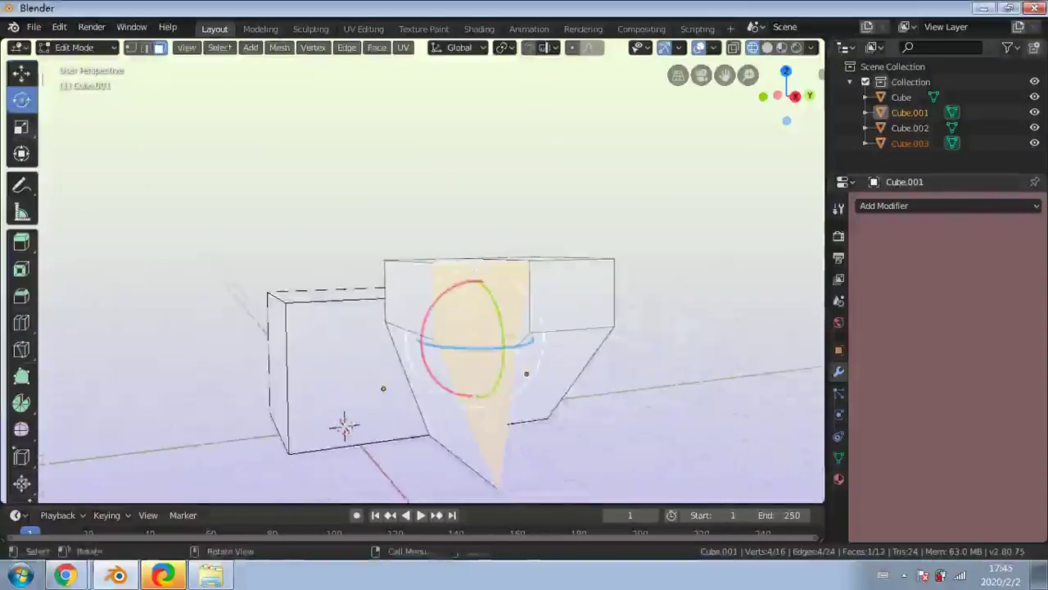
key(g)
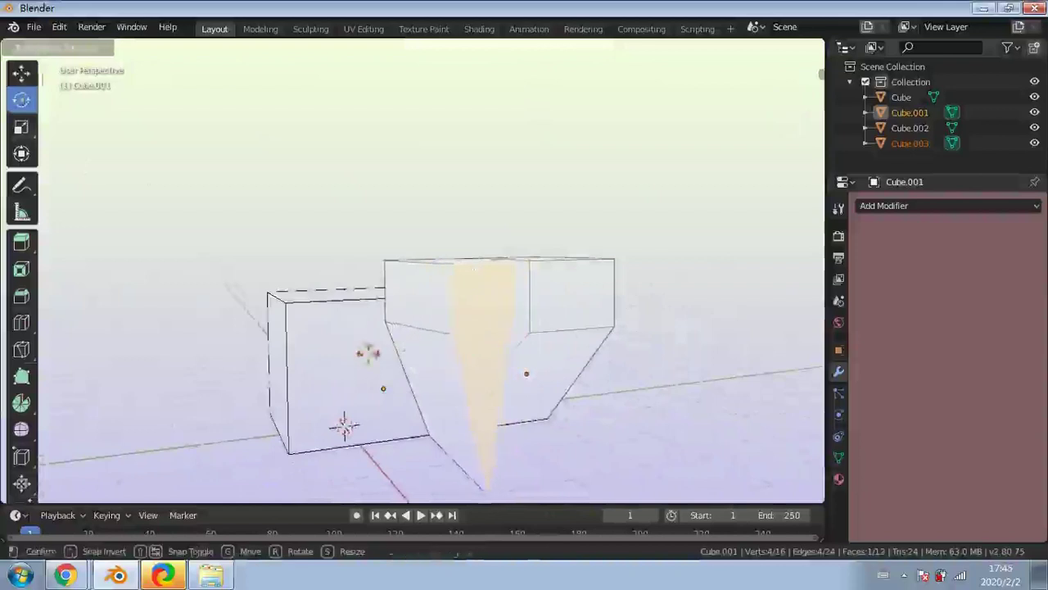
drag(507, 367, 508, 367)
middle_drag(508, 367, 352, 360)
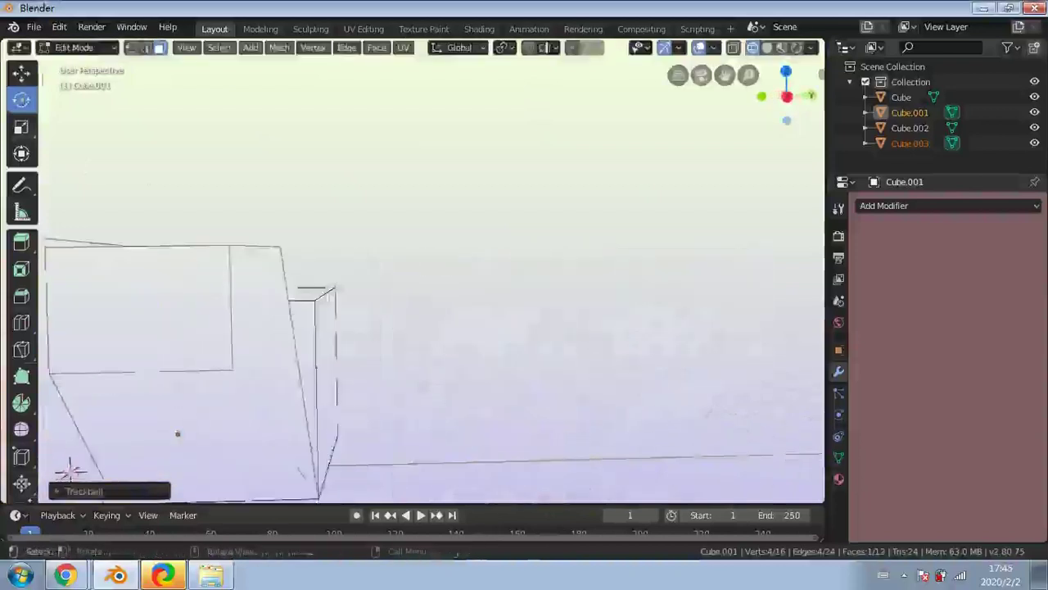
Rotate the selected wedge-shaped face around the Z axis
scroll(336, 344, down, 4)
middle_drag(328, 303, 330, 344)
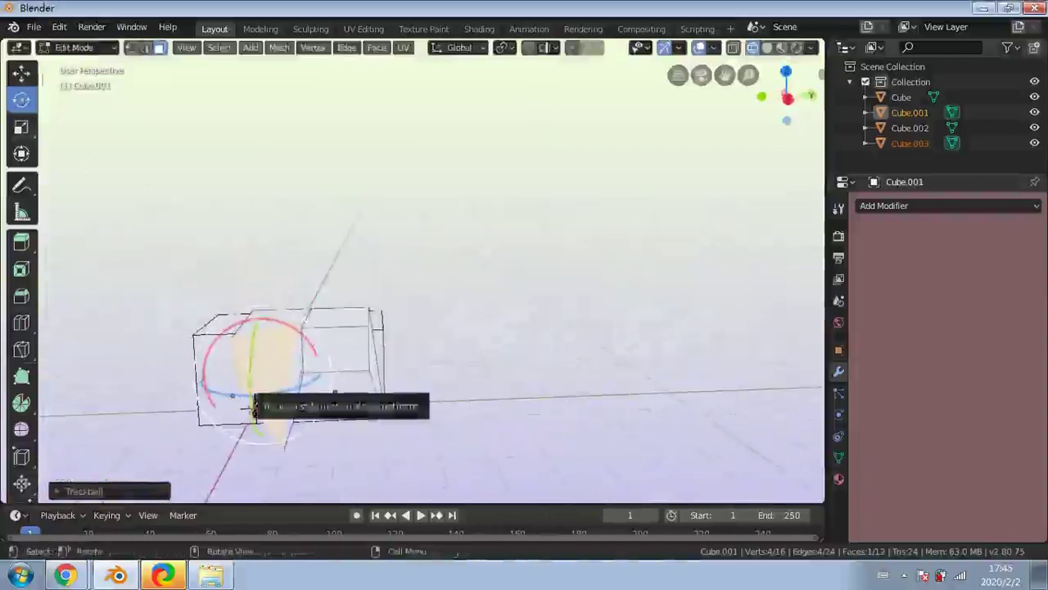
drag(268, 391, 296, 398)
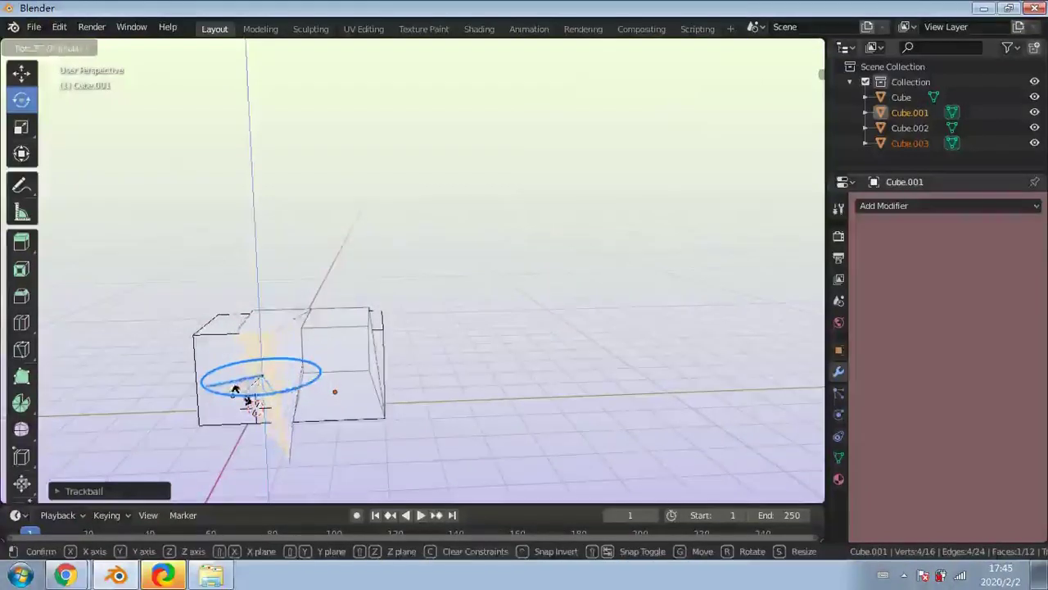
drag(235, 390, 246, 406)
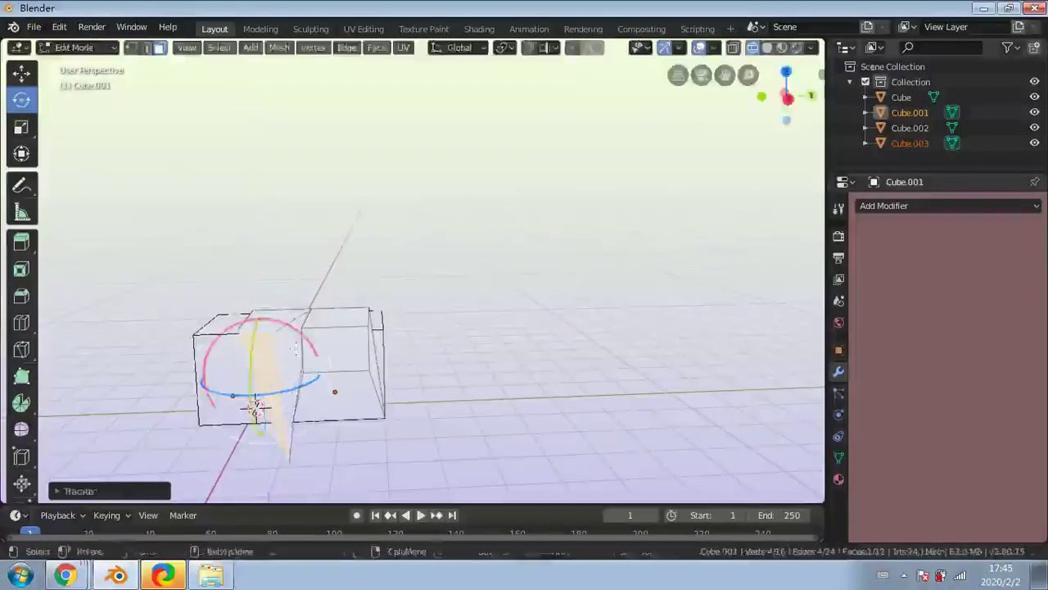
Switch the viewport to Solid shading, turn the wedge-shaped face further around the Z axis and clear the selection
click(768, 50)
middle_drag(312, 324, 327, 319)
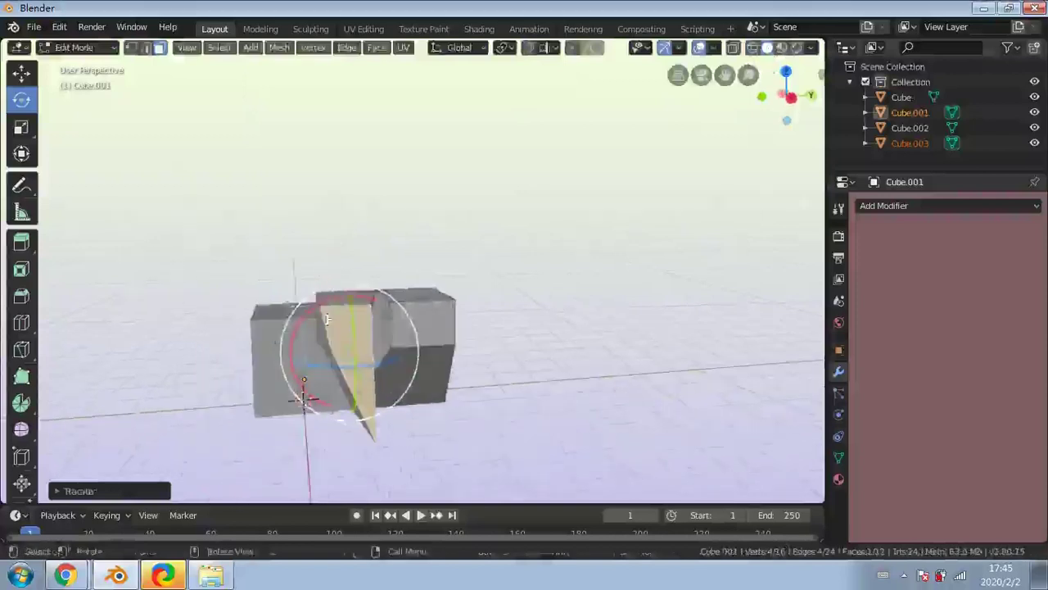
drag(336, 367, 315, 372)
middle_drag(316, 372, 457, 378)
click(457, 378)
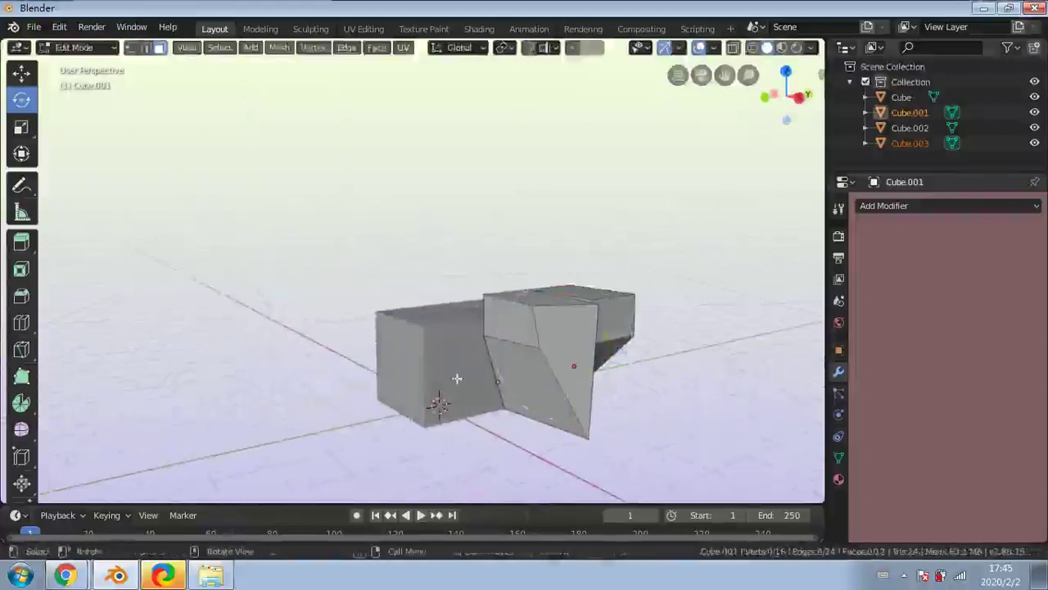
Select four faces around the upper part of Cube.001 and Cube.003 and move them together along the Y axis
click(505, 316)
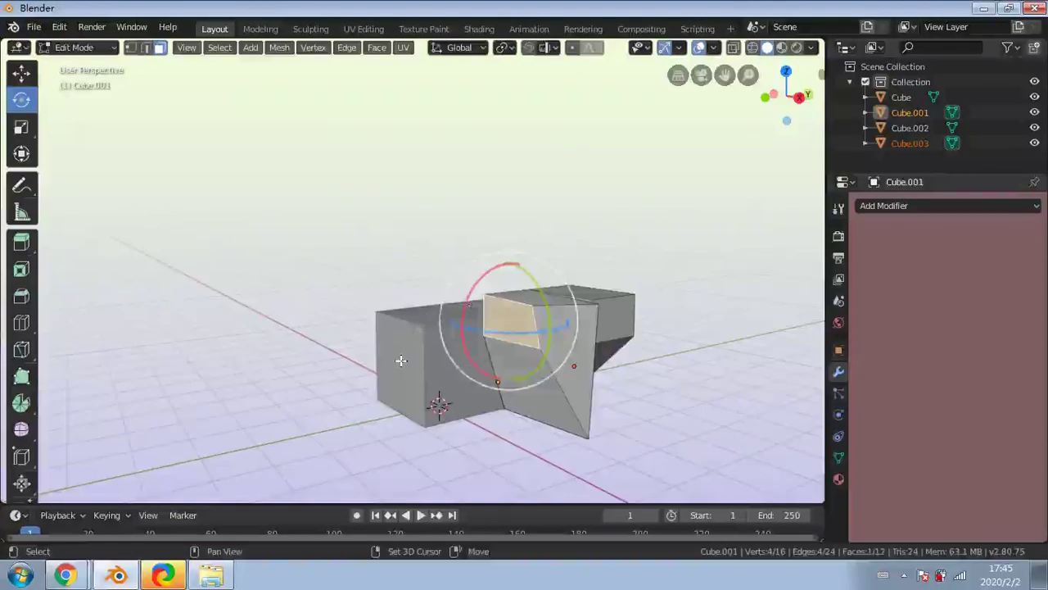
click(21, 72)
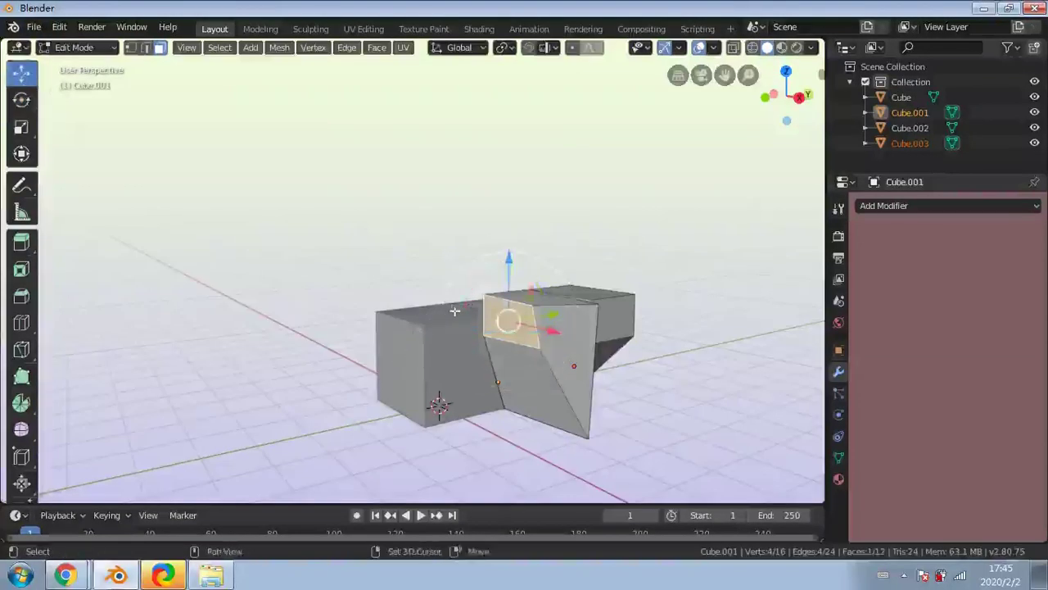
click(419, 350)
click(515, 329)
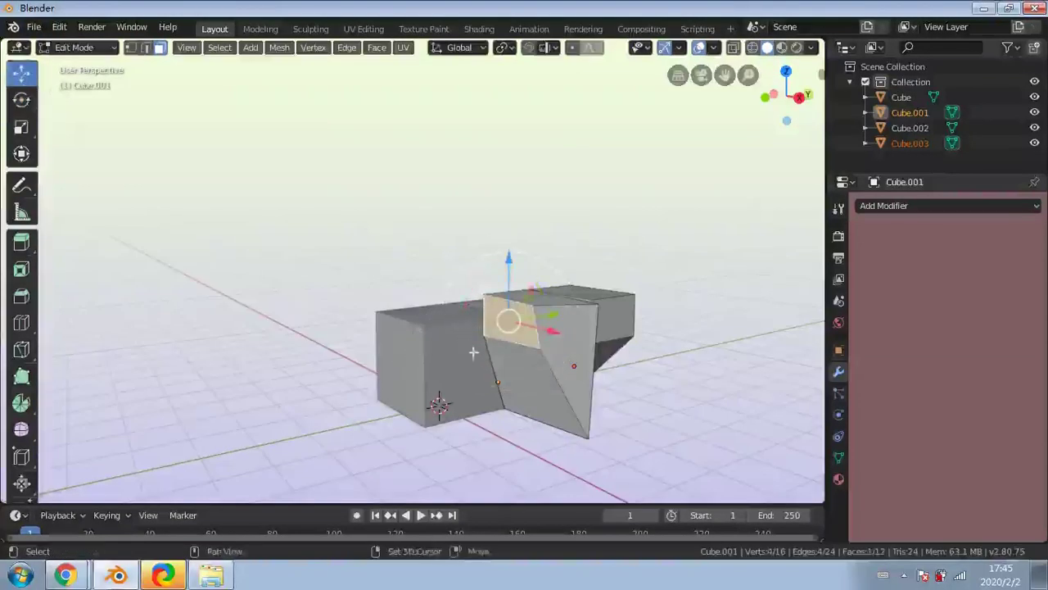
shift+middle_drag(471, 322, 399, 367)
click(361, 416)
shift+click(290, 397)
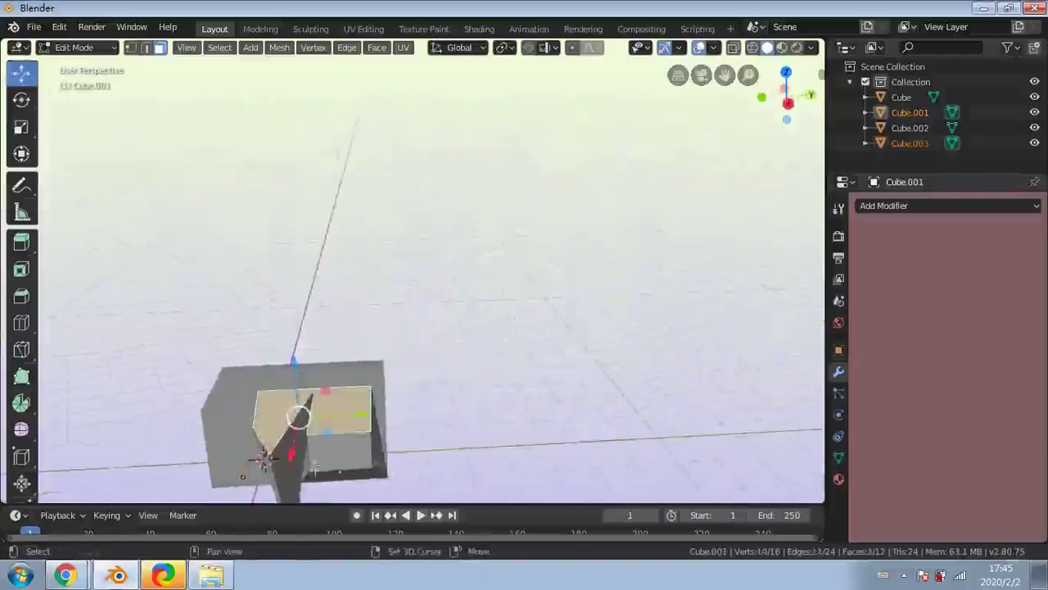
shift+middle_drag(288, 483, 402, 420)
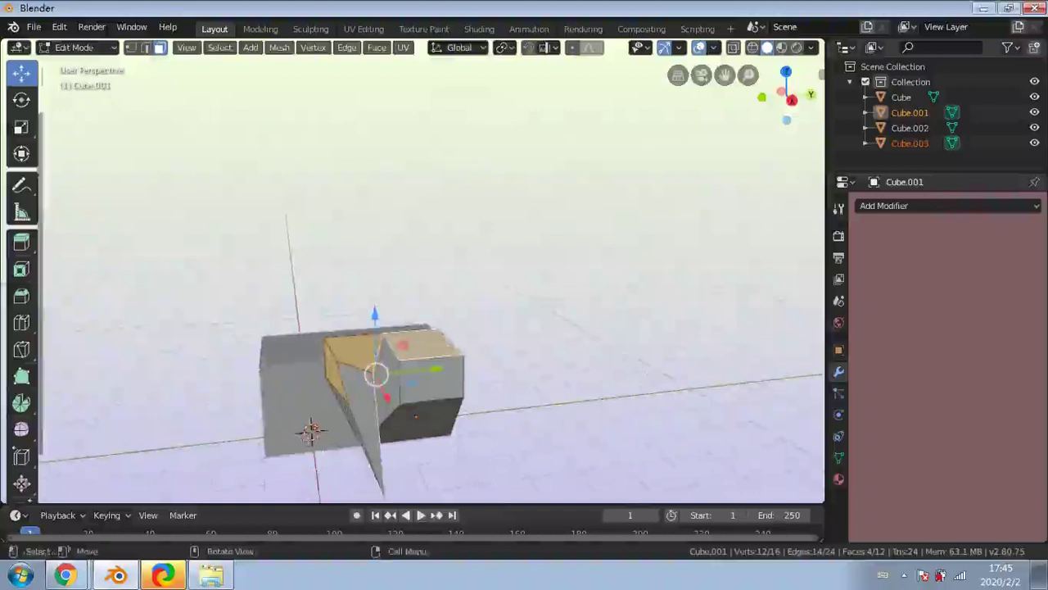
key(g)
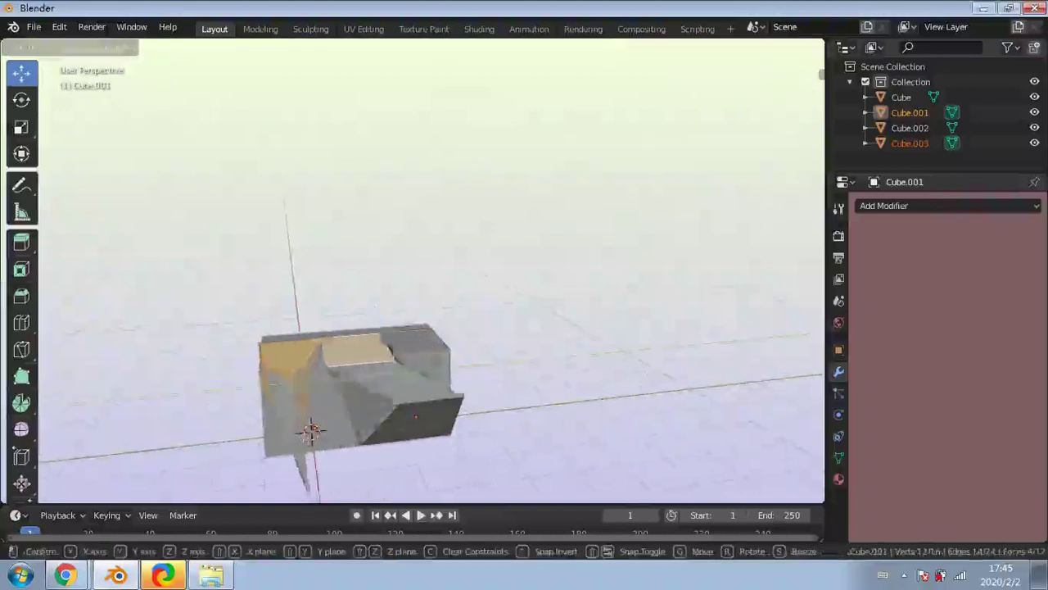
click(393, 372)
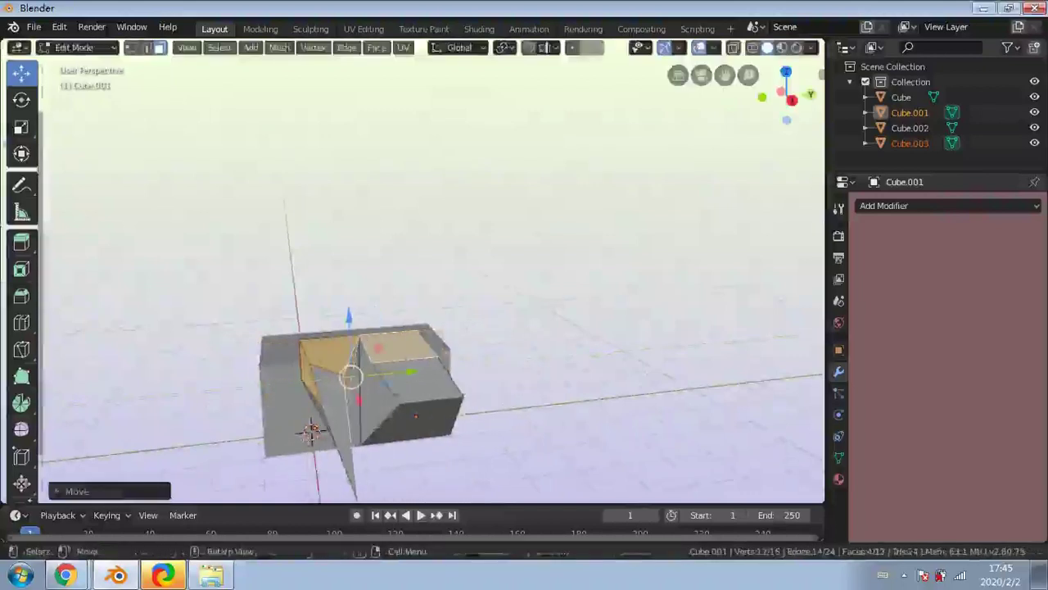
Rotate the four selected faces together and clear the mesh selection
click(20, 107)
mouse_move(370, 399)
mouse_down()
mouse_move(381, 400)
mouse_move(365, 401)
mouse_up()
drag(331, 326, 380, 337)
middle_drag(381, 337, 370, 377)
scroll(328, 379, up, 4)
click(370, 376)
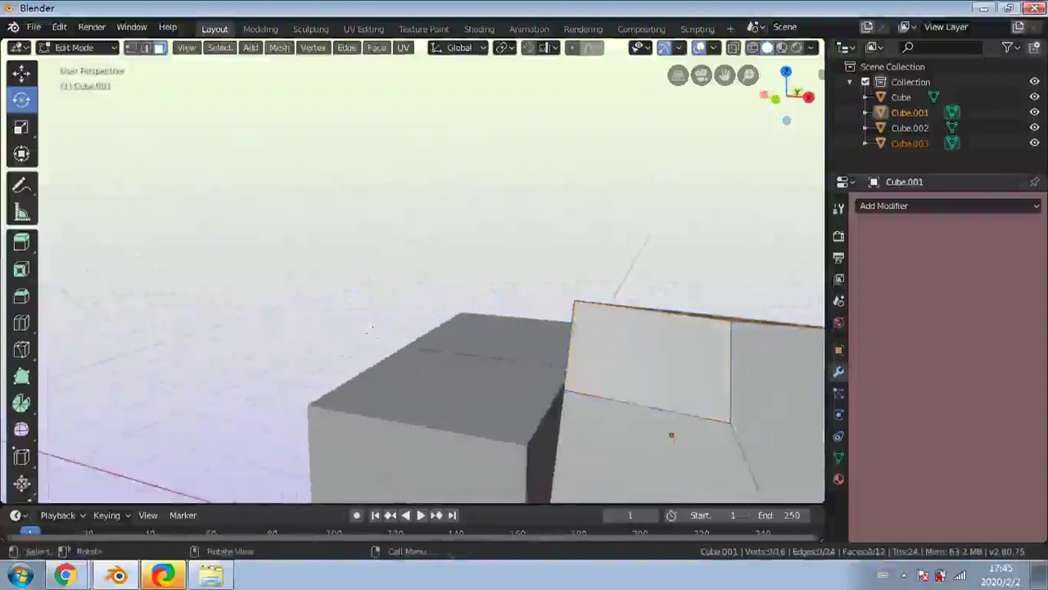
Activate the Move tool and return from Edit Mode to Object Mode
scroll(365, 327, down, 6)
middle_drag(365, 320, 324, 302)
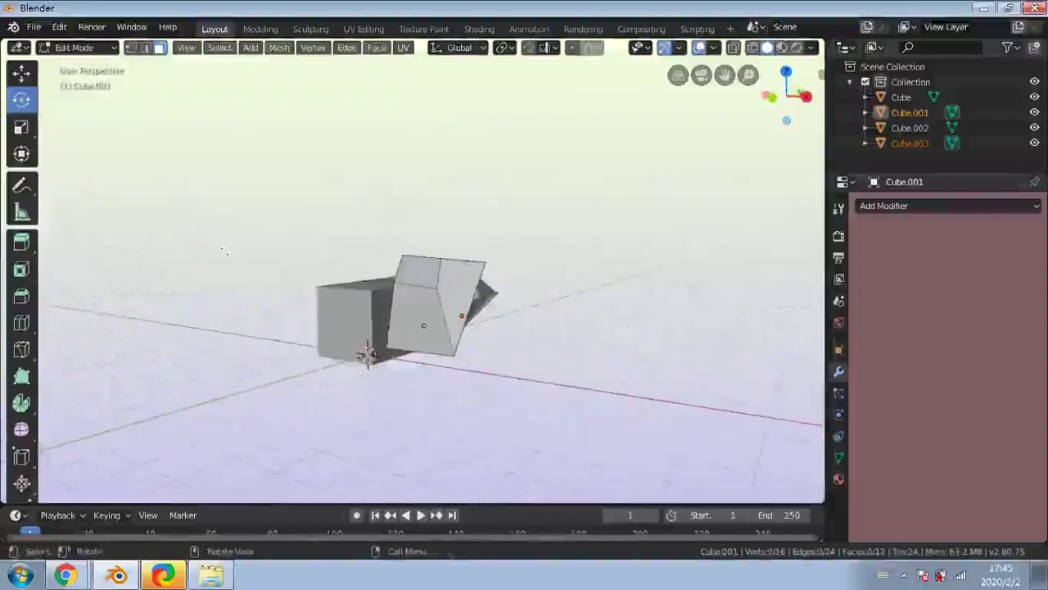
middle_drag(224, 248, 229, 250)
click(19, 77)
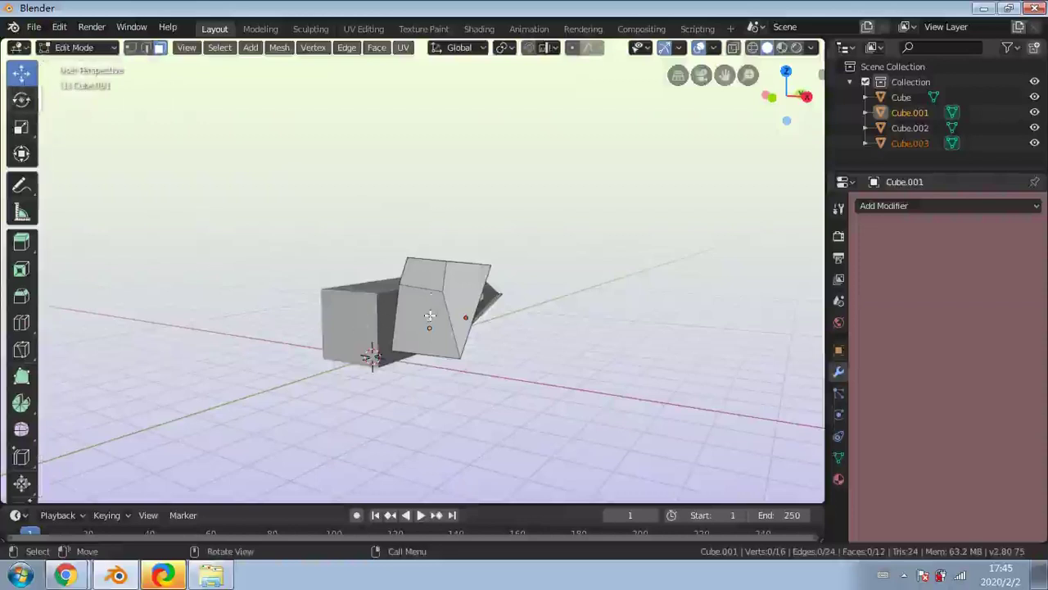
click(89, 49)
click(85, 66)
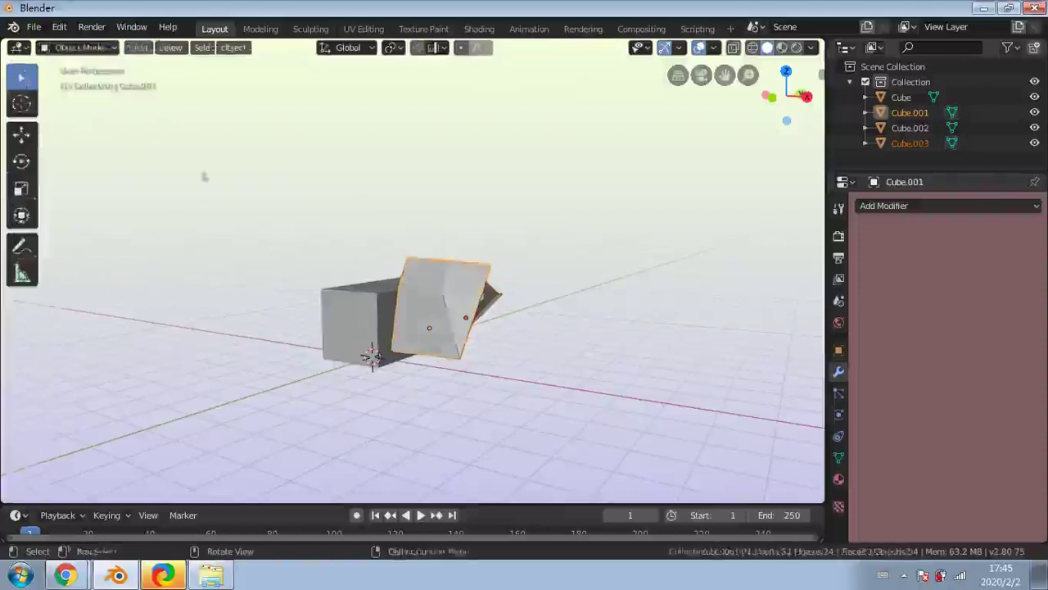
Select Cube.002, stretch it along the Z axis and move it upward
middle_drag(398, 325, 364, 317)
middle_drag(412, 341, 424, 321)
click(326, 293)
scroll(480, 346, up, 5)
scroll(425, 321, down, 3)
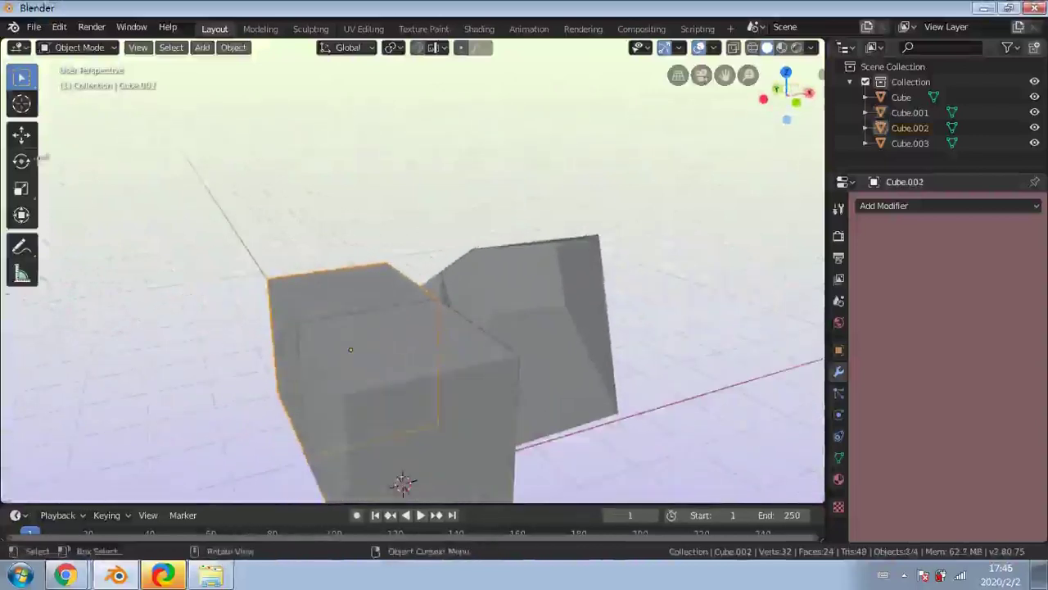
click(21, 191)
drag(350, 296, 347, 246)
key(s)
key(z)
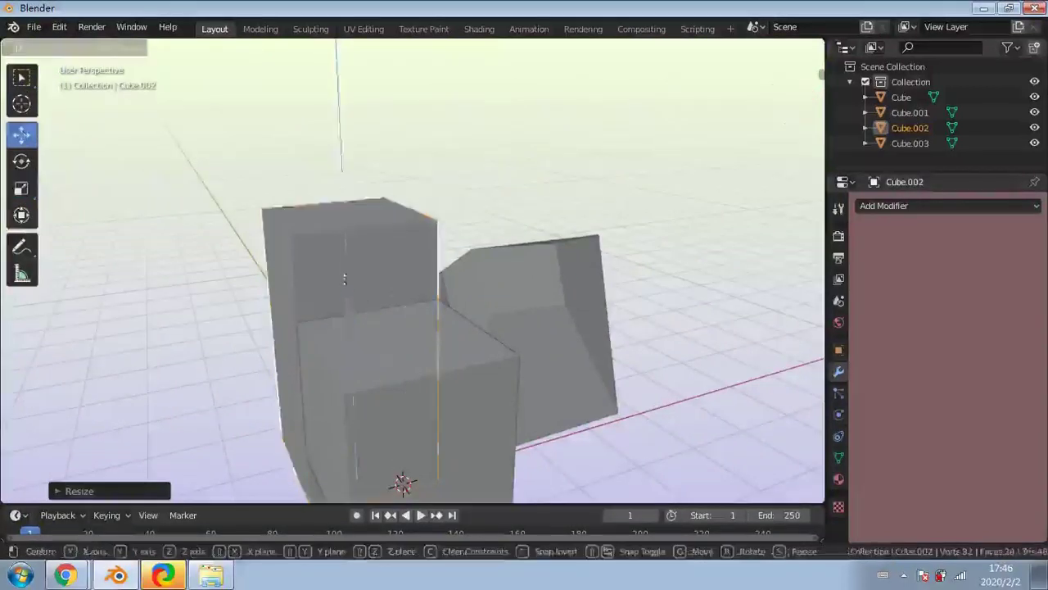
drag(358, 239, 358, 227)
middle_drag(485, 312, 500, 329)
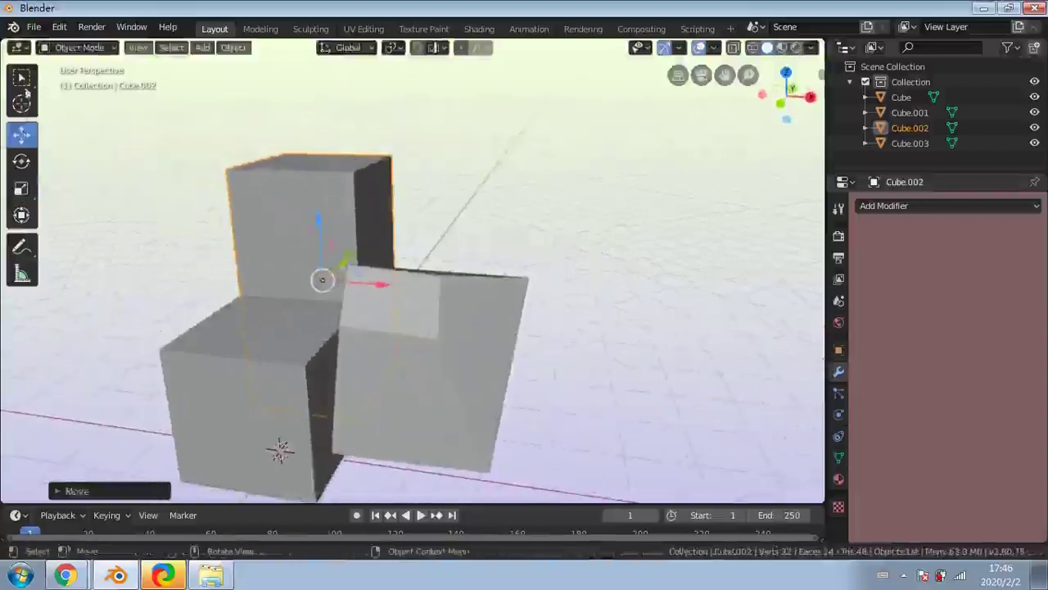
Box-select all four cube objects and join them into a single object with Cube.002 active
click(23, 80)
scroll(491, 185, up, 2)
scroll(585, 149, down, 2)
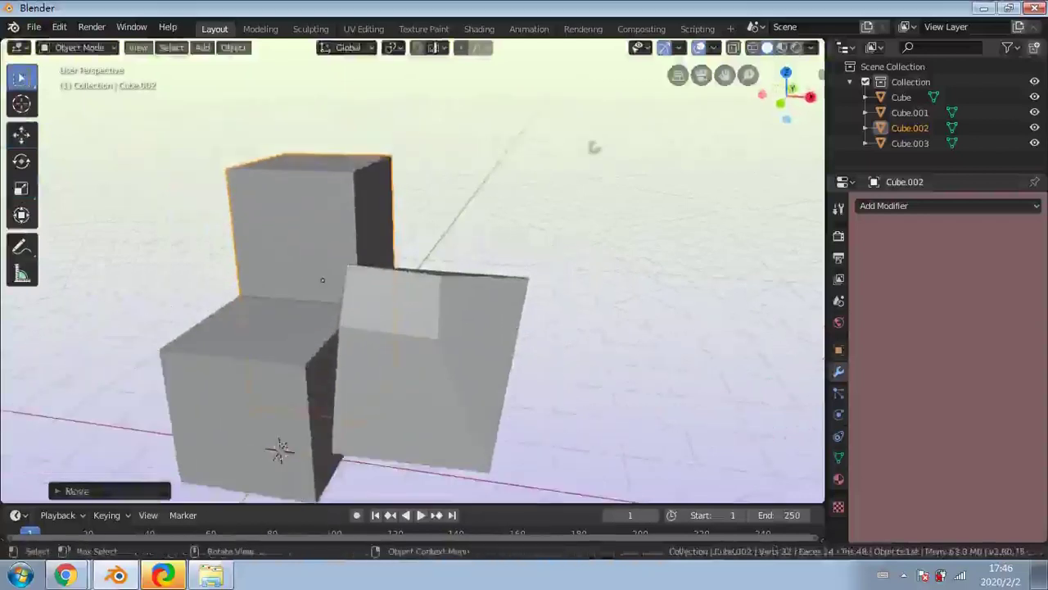
drag(589, 145, 155, 500)
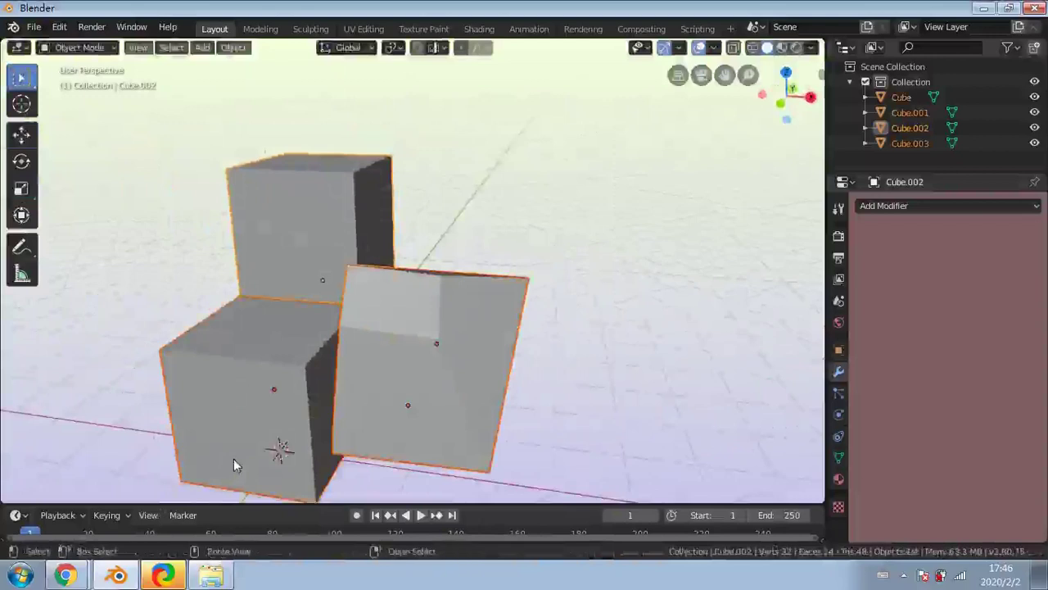
key(ctrl+j)
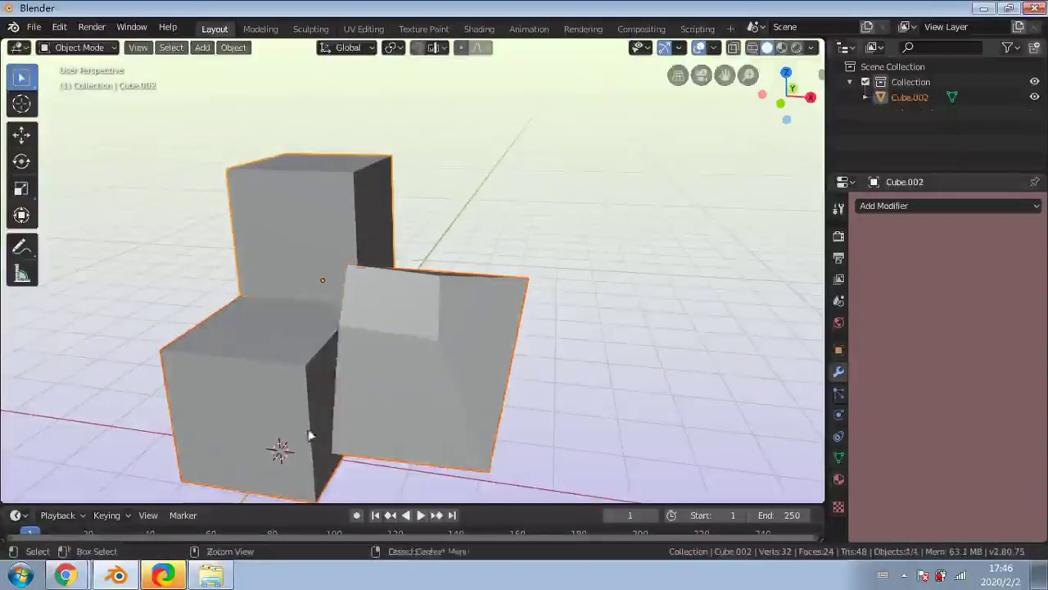
middle_drag(360, 387, 368, 412)
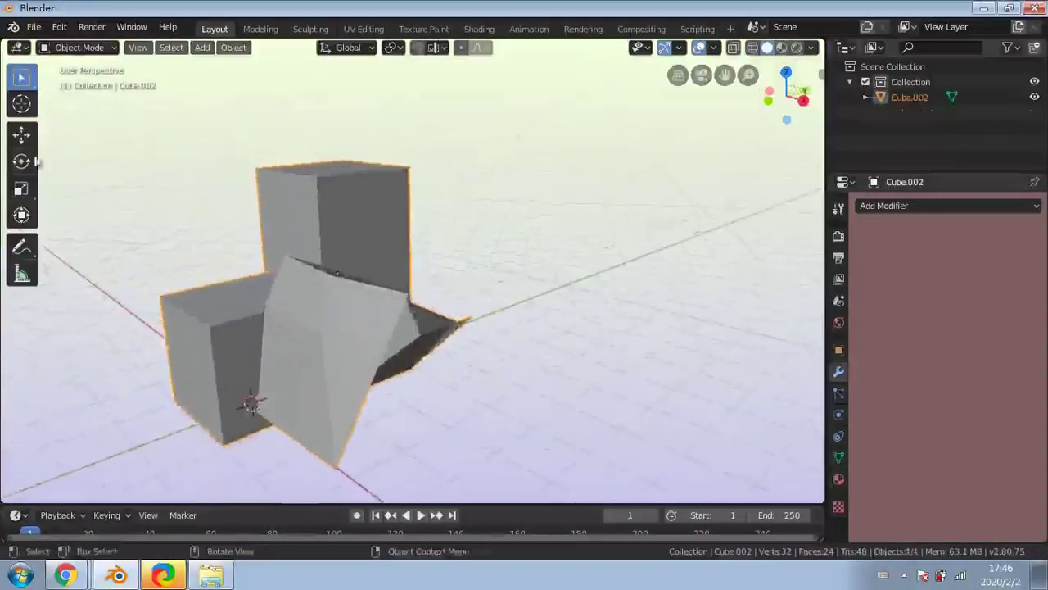
Move the joined object a short distance with the Move tool
click(21, 134)
drag(336, 271, 370, 268)
middle_drag(374, 381, 610, 339)
middle_drag(557, 295, 349, 283)
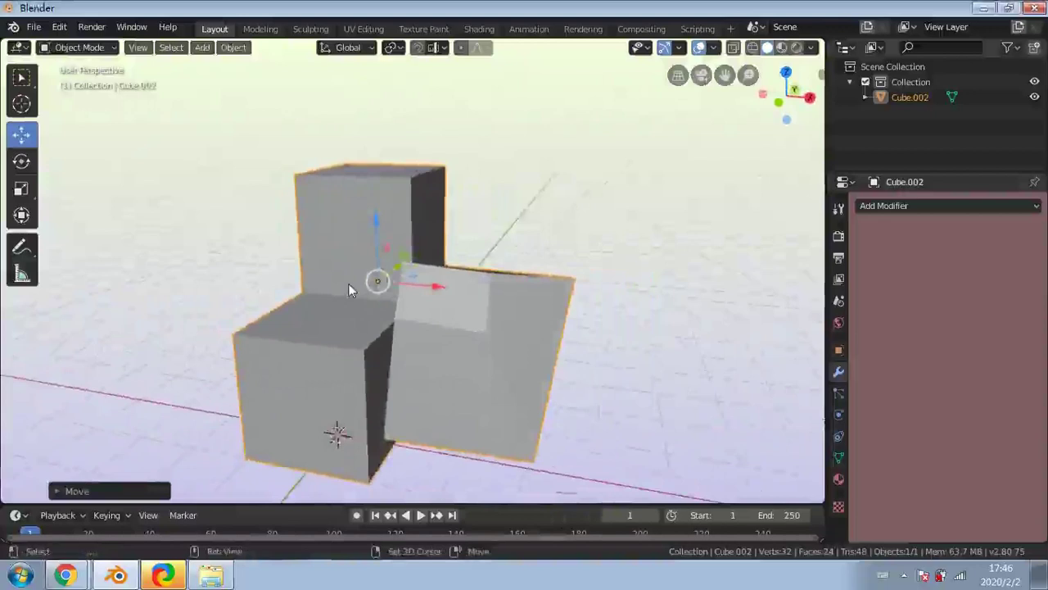
Duplicate the joined object with an offset of 2 m along the X axis
key(shift+d)
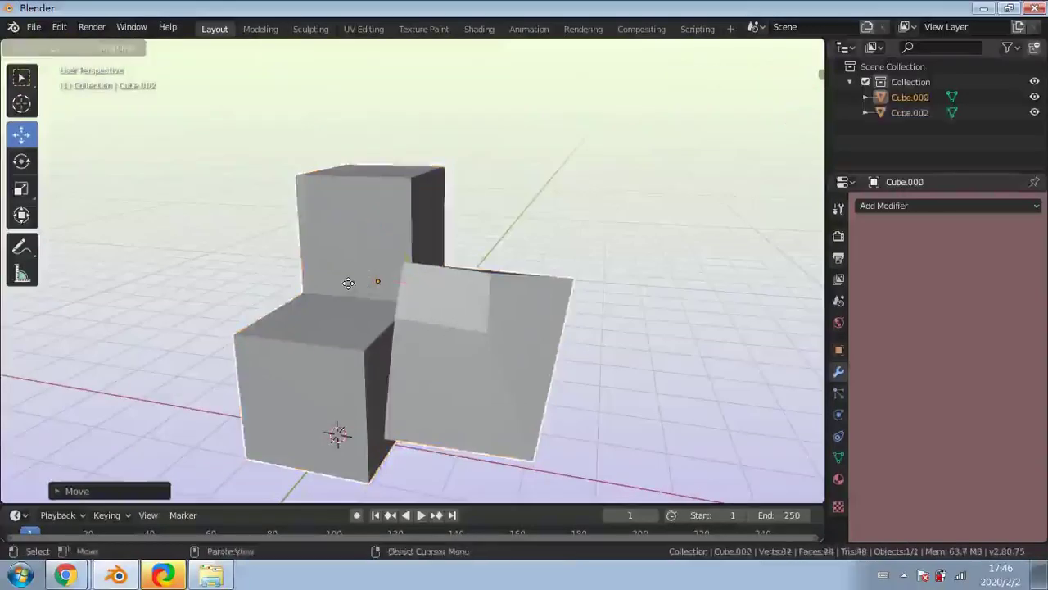
key(x)
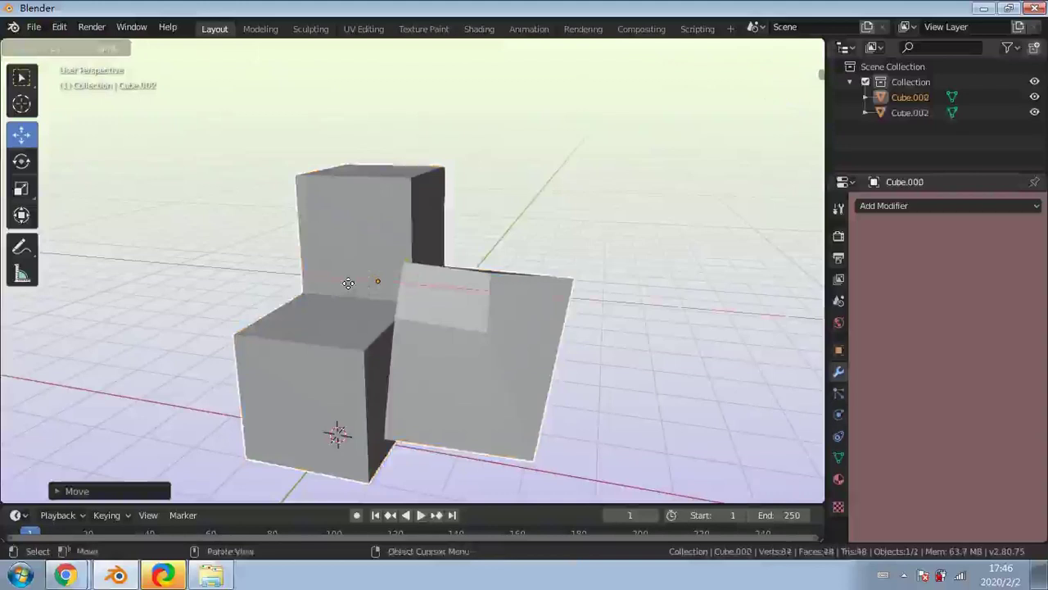
text(2)
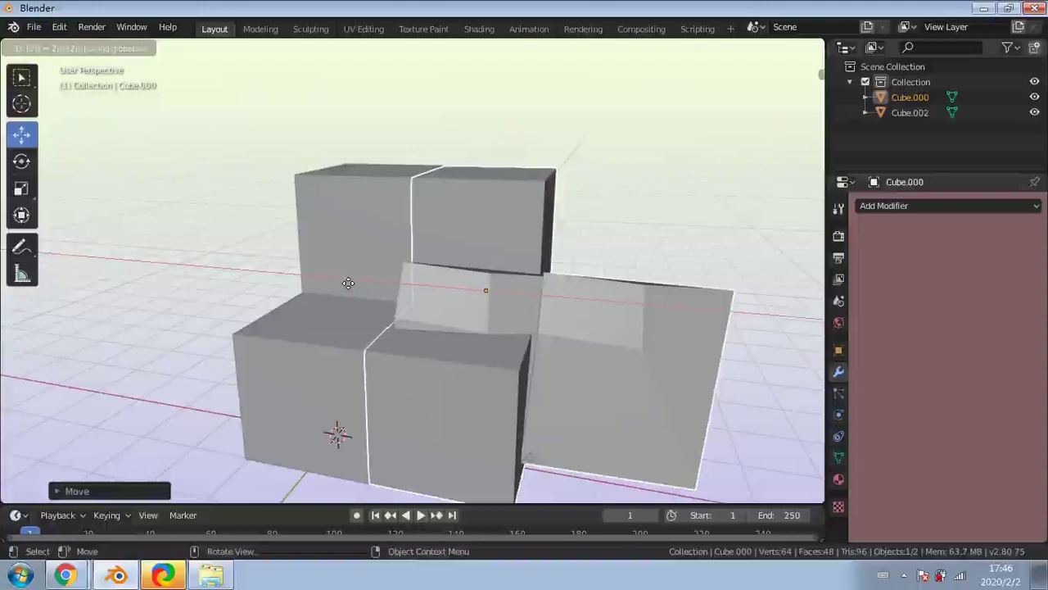
key(Return)
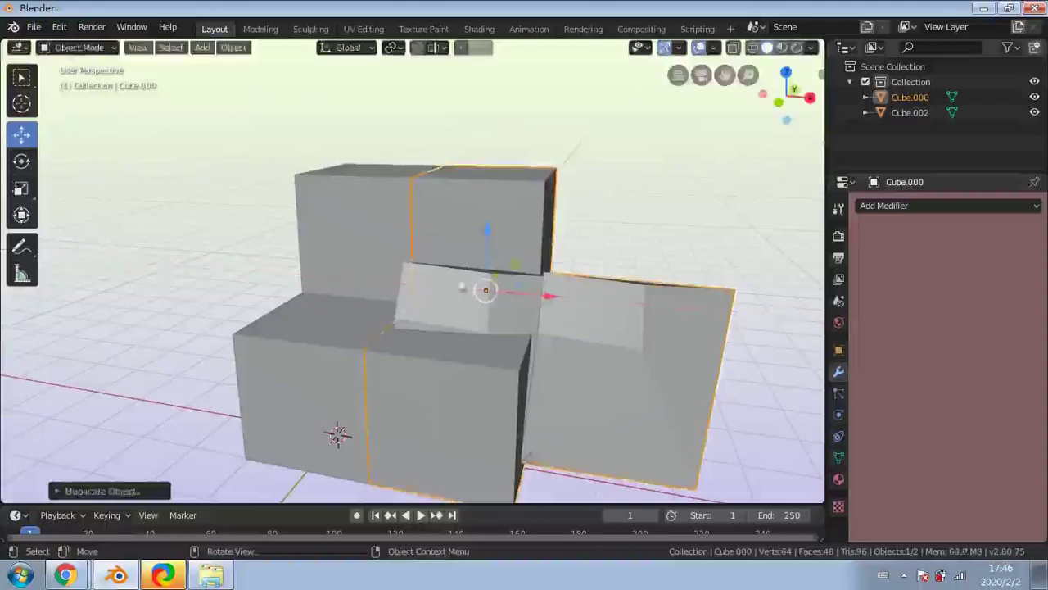
Move the duplicate along the X axis to the original's negative X side, clear of its geometry
key(g)
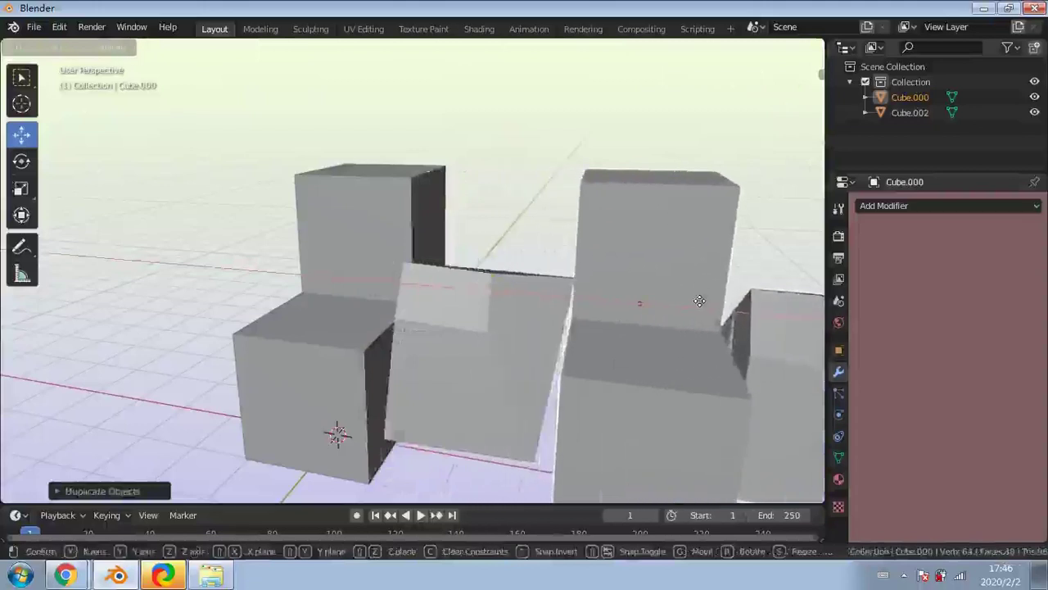
drag(258, 283, 257, 283)
middle_drag(278, 290, 323, 312)
drag(257, 276, 172, 272)
Mirror the duplicated object along the global X axis
shift+middle_drag(349, 370, 451, 374)
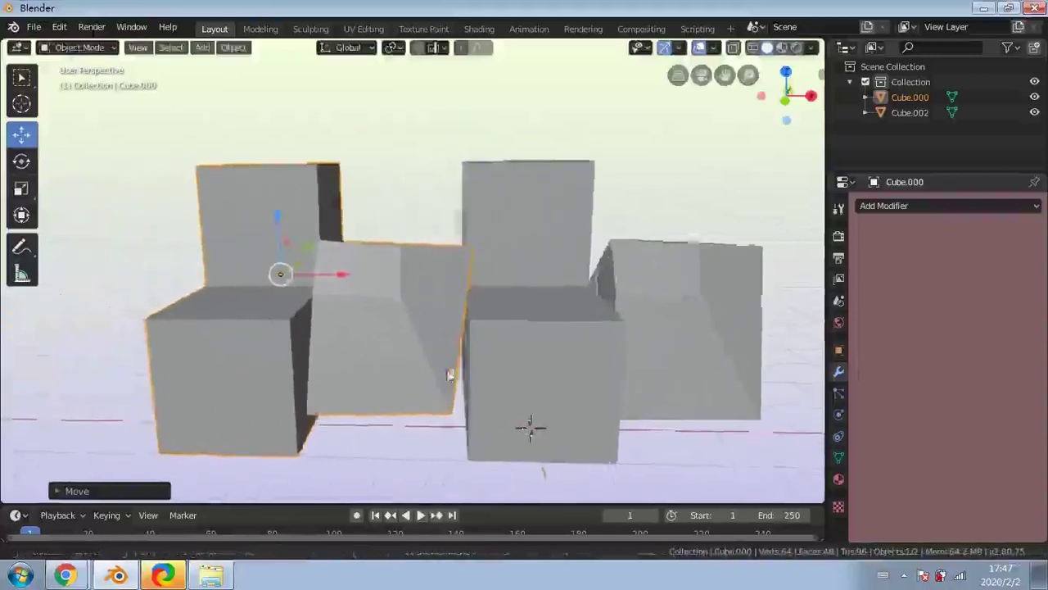
right_click(355, 319)
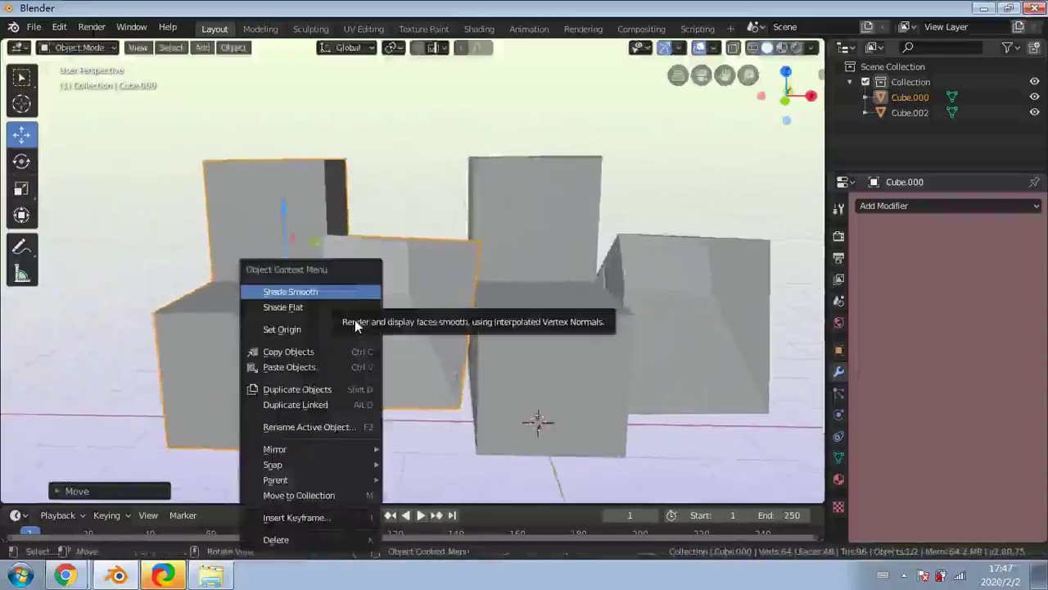
mouse_move(341, 454)
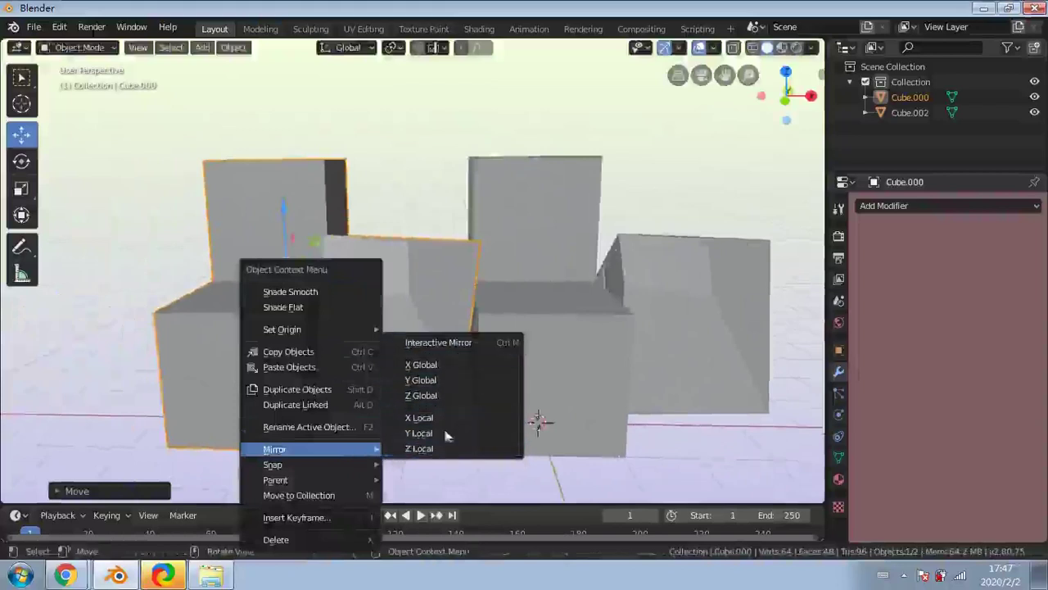
click(431, 366)
Move the mirrored object along X until it meets the original, and join both into one object with Cube.002 active
drag(346, 269, 470, 279)
middle_drag(484, 304, 521, 339)
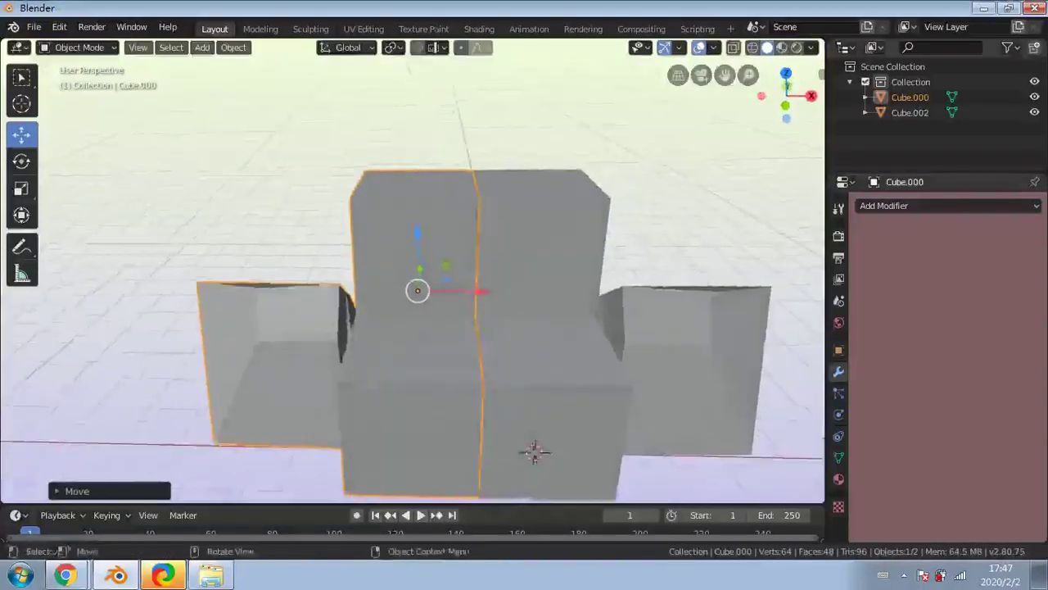
shift+click(532, 295)
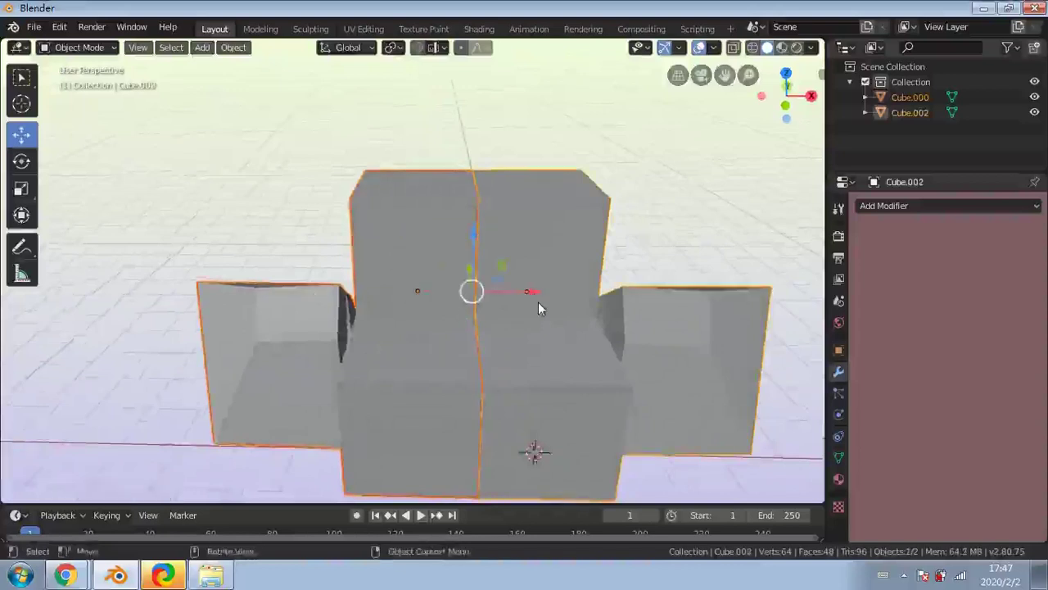
key(ctrl+j)
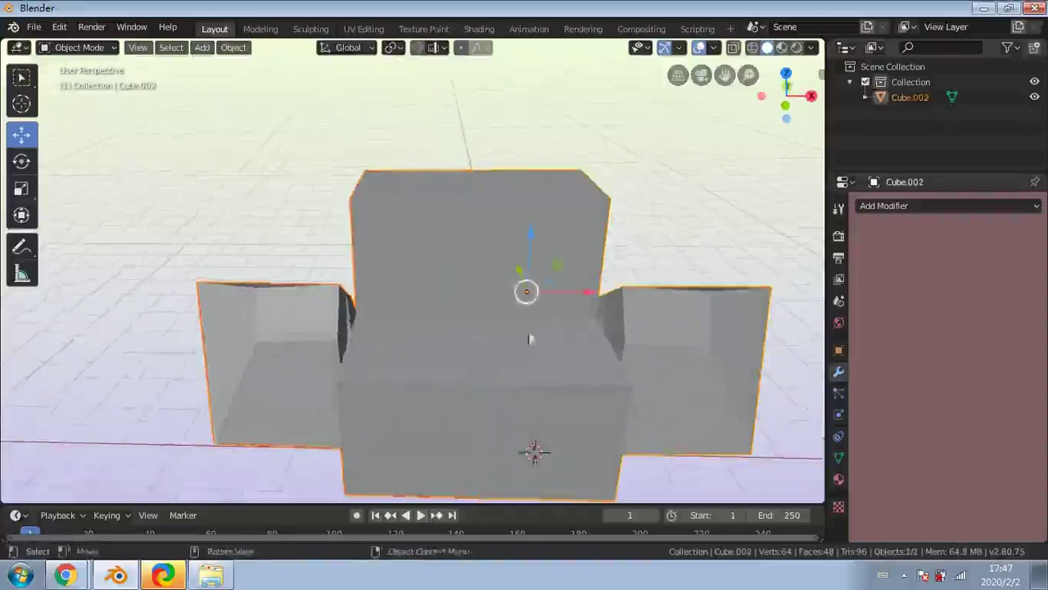
Scale the joined object to flatten it along Z and stretch it along Y
middle_drag(538, 308, 444, 325)
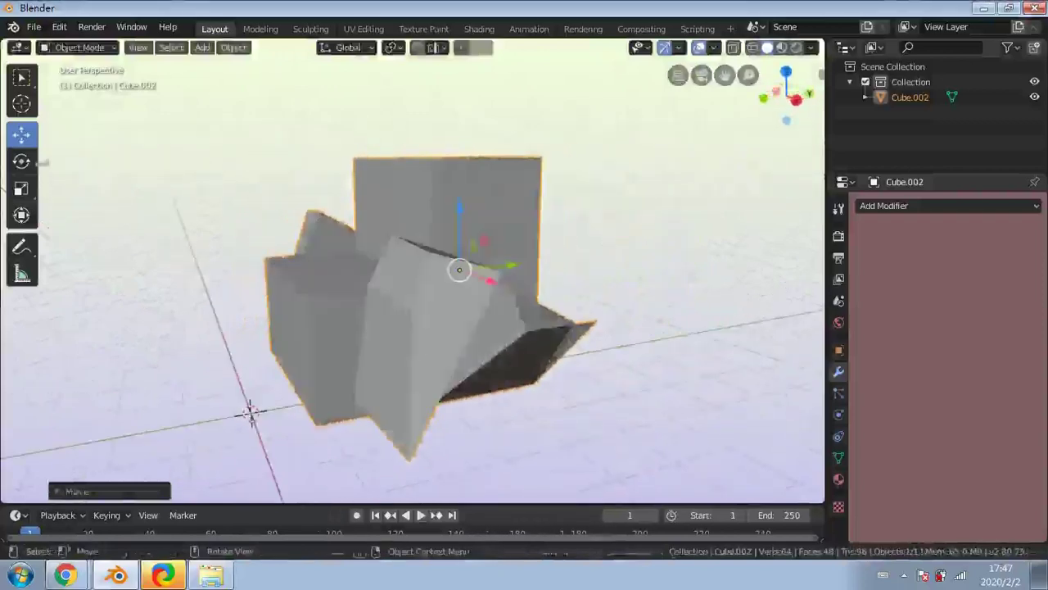
click(23, 190)
drag(449, 231, 561, 267)
middle_drag(468, 363, 595, 330)
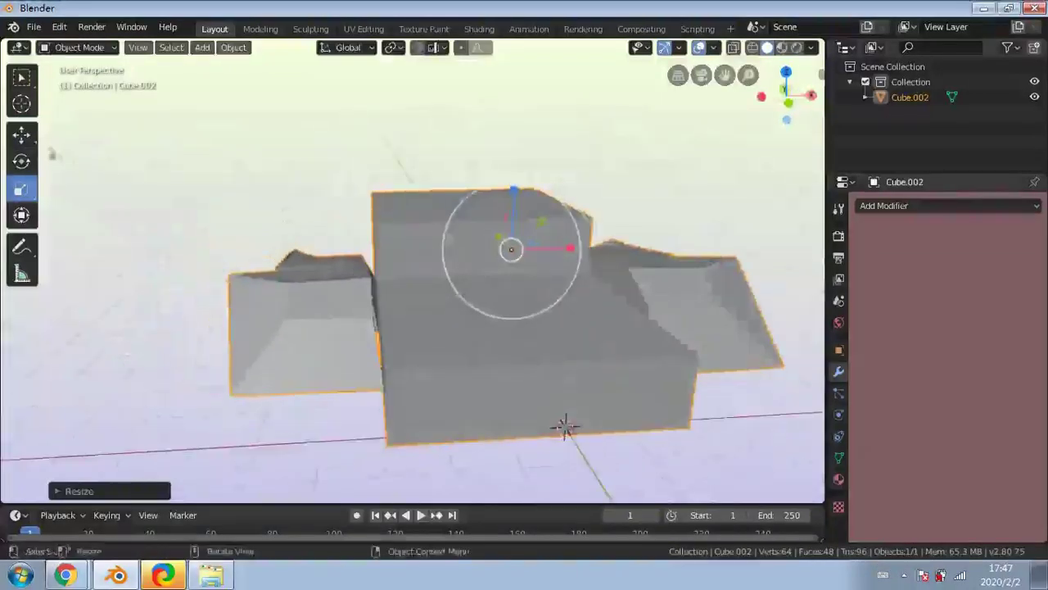
Move the joined object down along the Z axis and inspect its shape from several sides
click(21, 133)
middle_drag(514, 203, 325, 251)
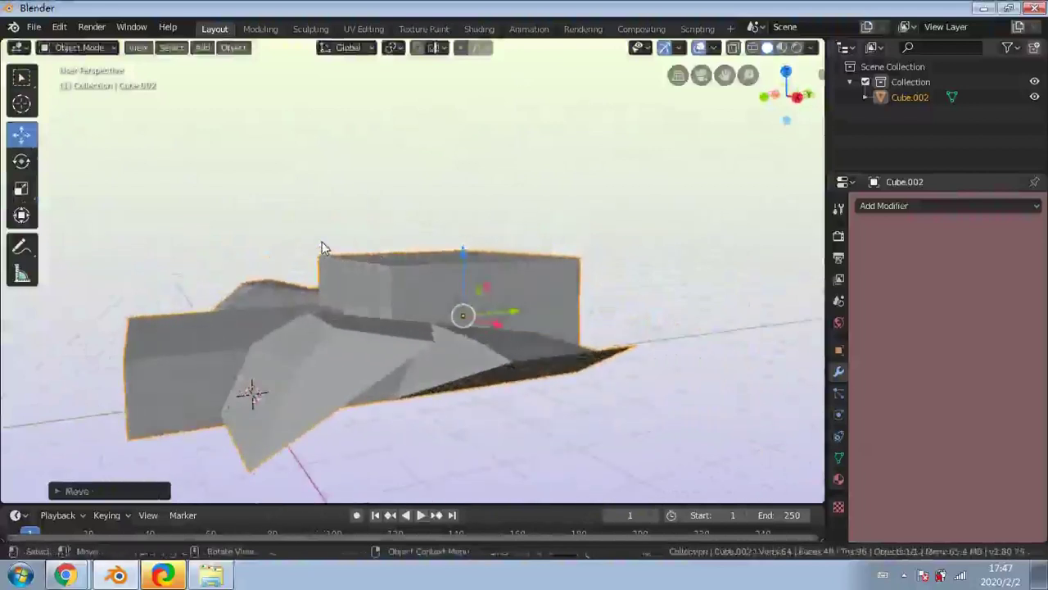
middle_drag(322, 246, 391, 287)
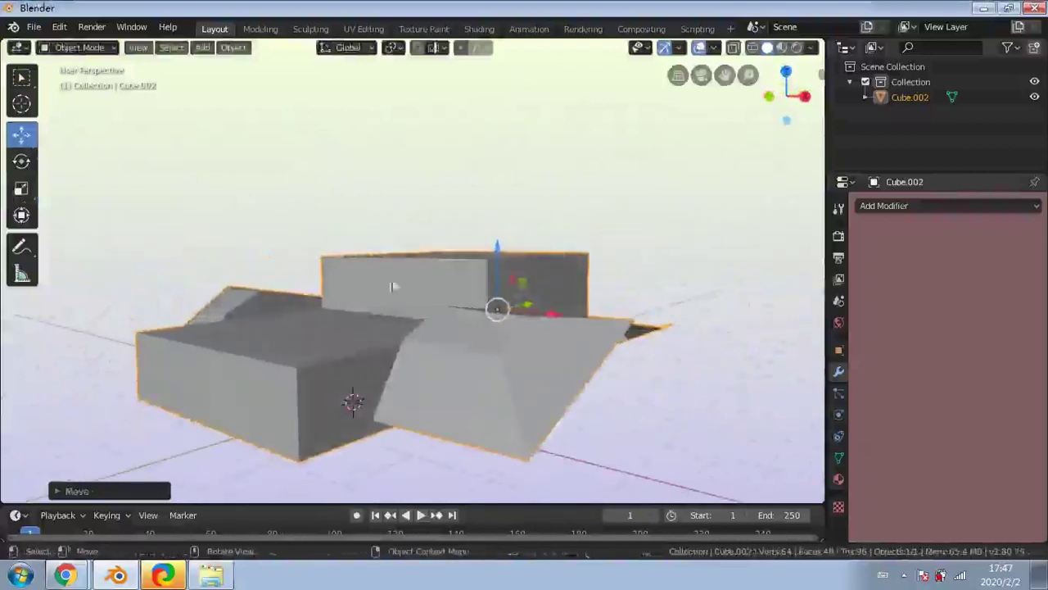
middle_drag(240, 239, 380, 283)
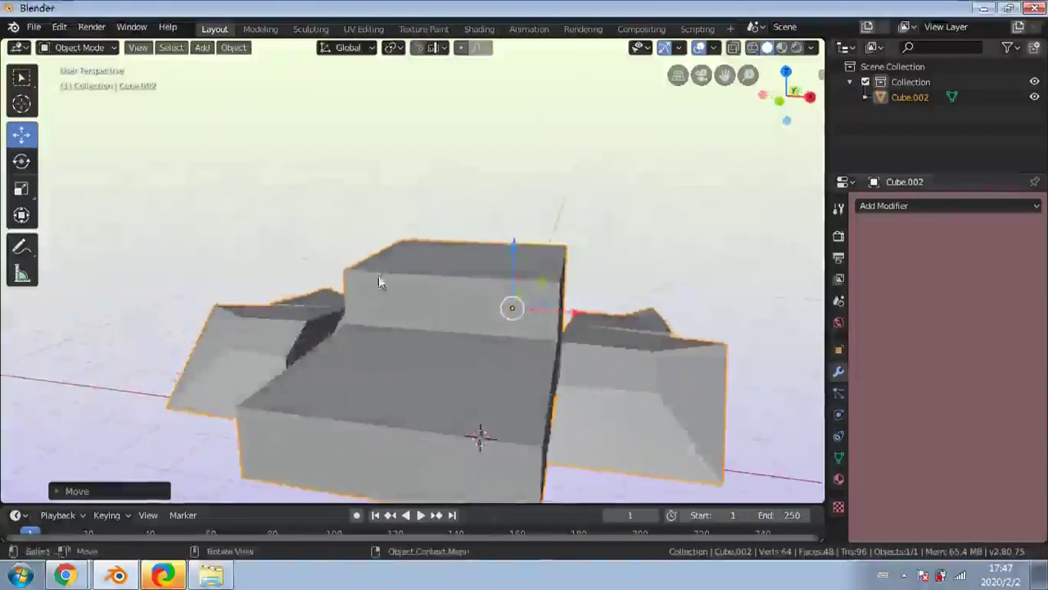
mouse_move(393, 360)
middle_down()
mouse_move(531, 374)
mouse_move(622, 360)
mouse_move(573, 341)
mouse_move(415, 358)
mouse_move(325, 353)
mouse_move(400, 358)
middle_up()
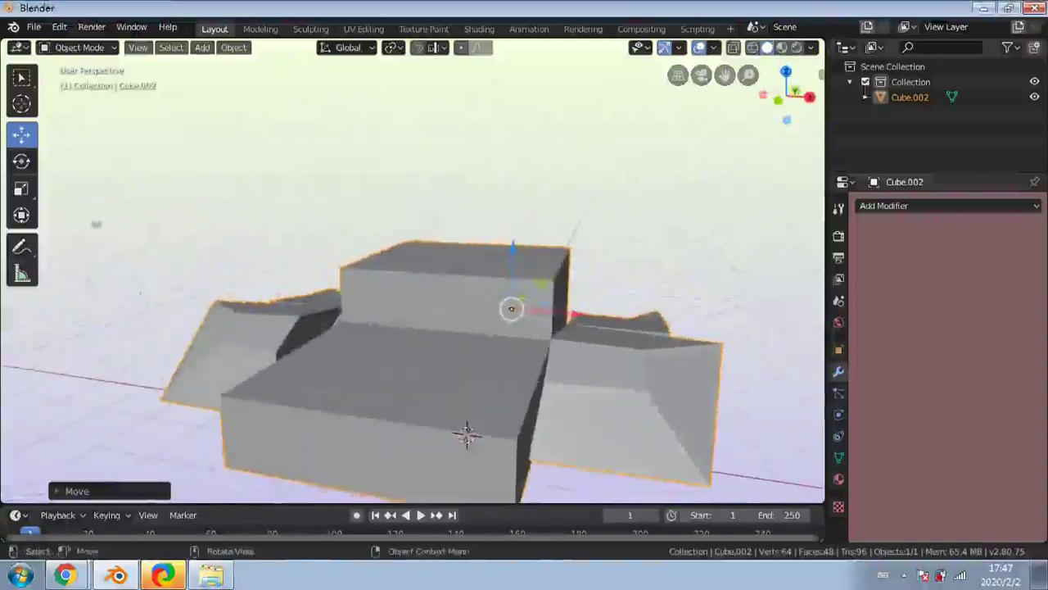
Start a new General file, discarding the unsaved changes
click(34, 27)
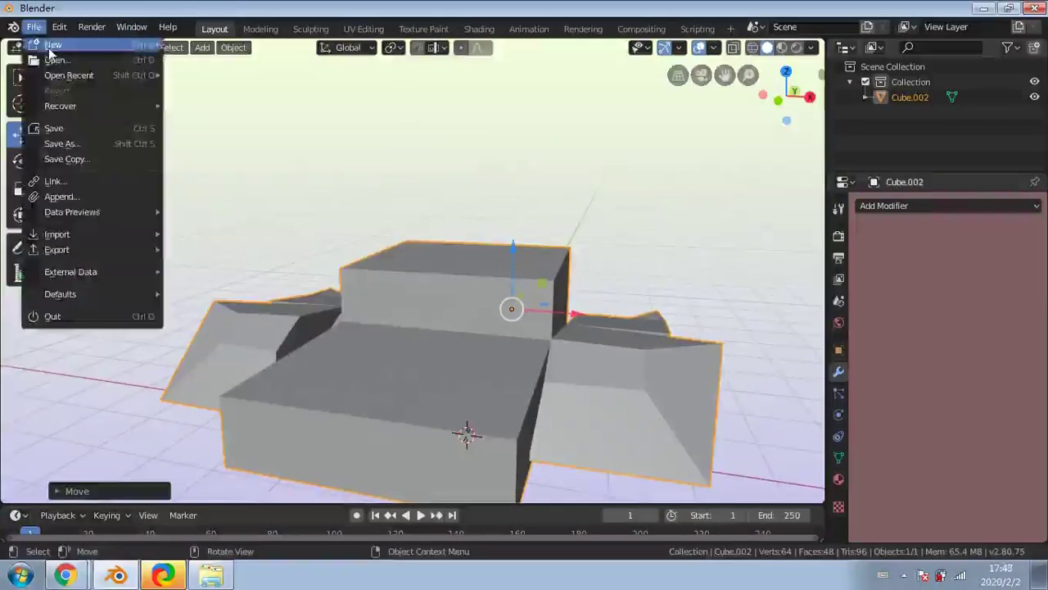
click(35, 27)
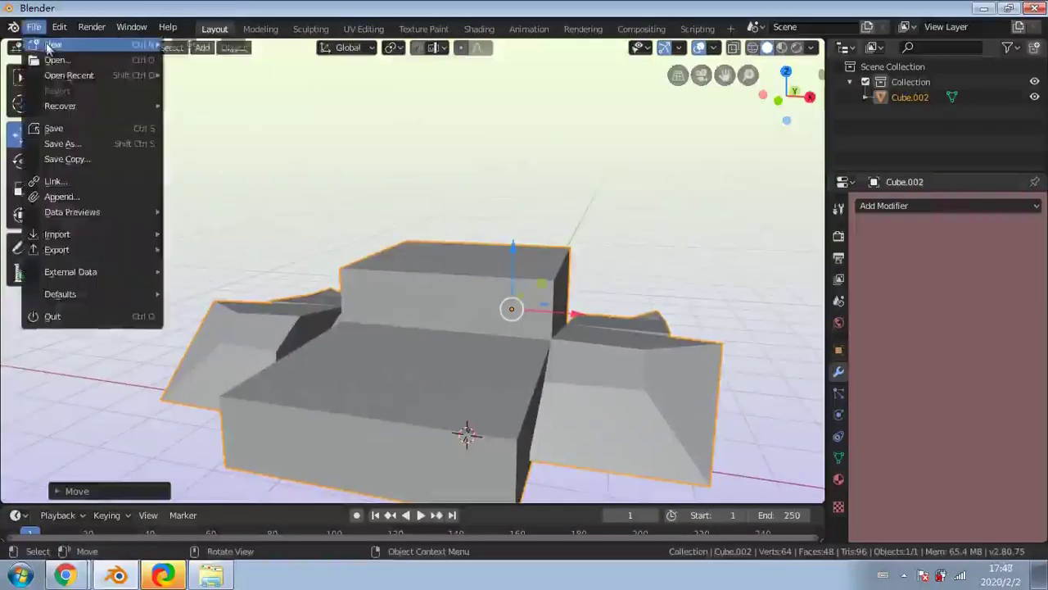
mouse_move(47, 45)
click(177, 42)
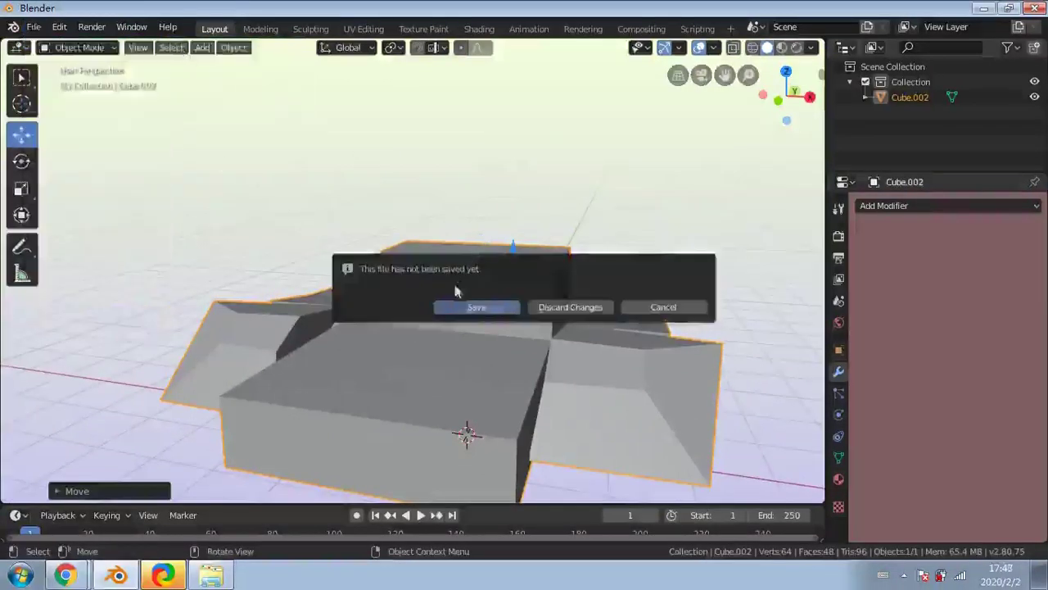
click(565, 307)
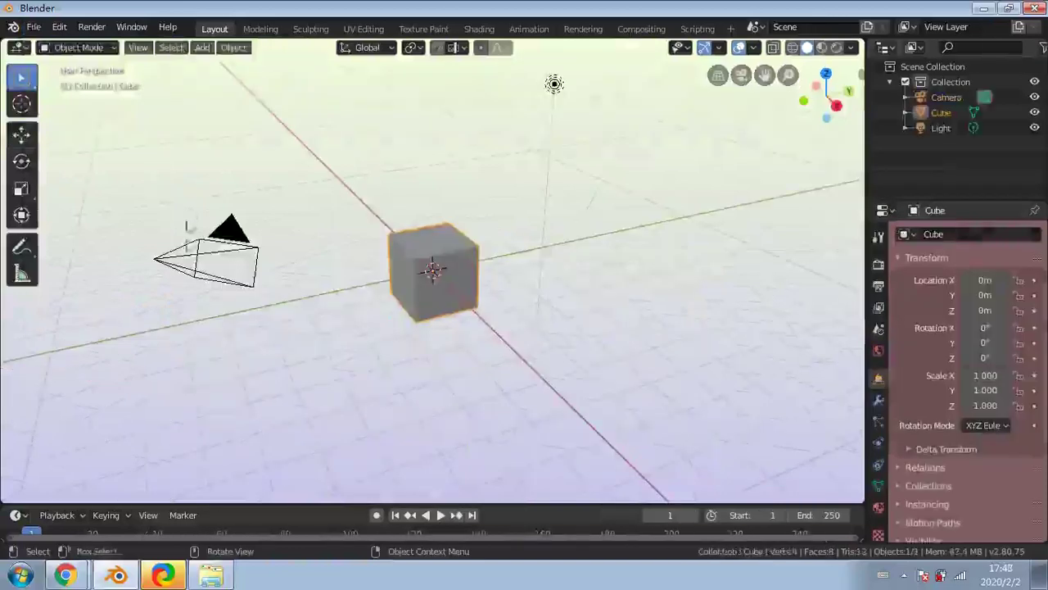
Delete the default camera and light from the scene, keeping the cube
click(187, 226)
shift+click(554, 86)
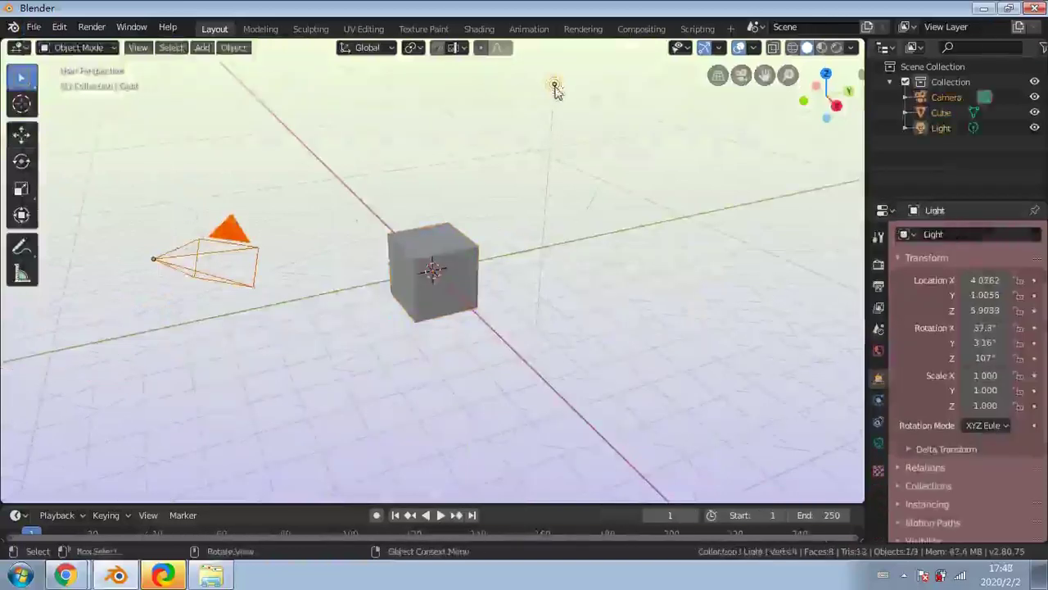
key(Delete)
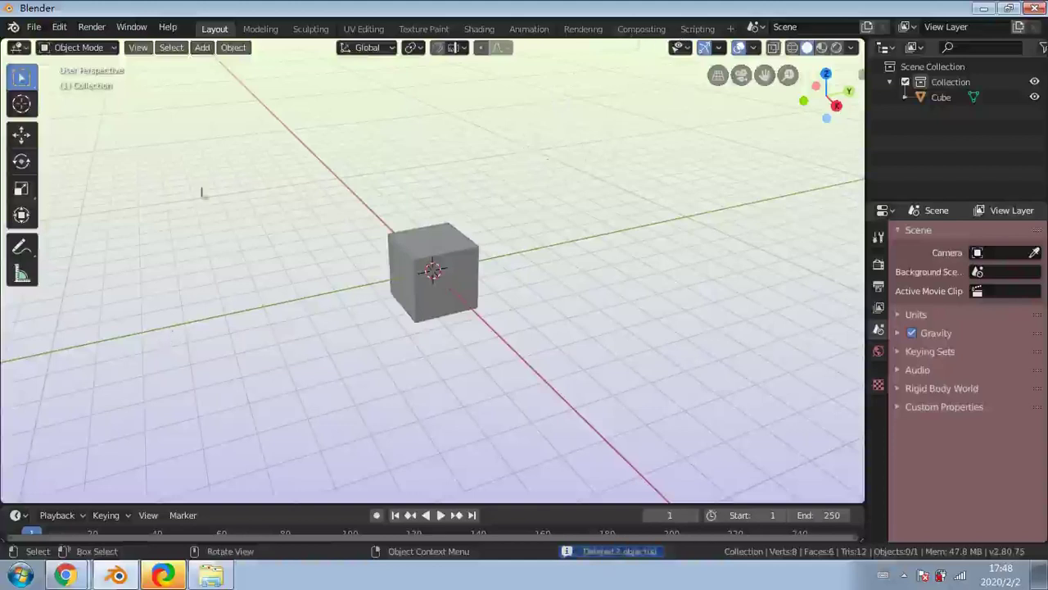
Display the cube in wireframe shading with X-ray turned on
click(792, 47)
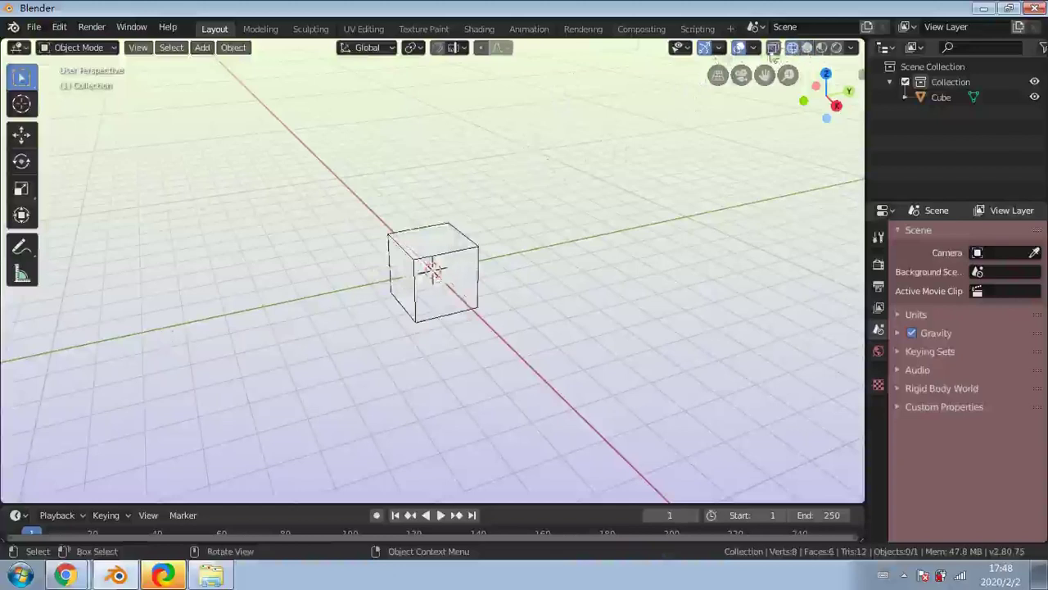
middle_drag(529, 213, 541, 213)
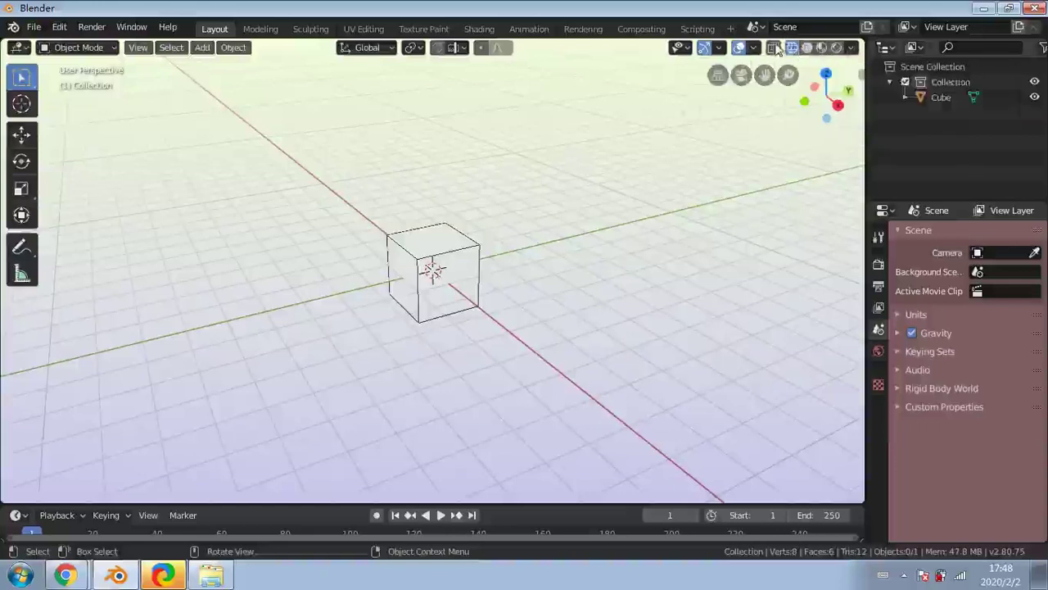
click(774, 47)
scroll(368, 294, up, 3)
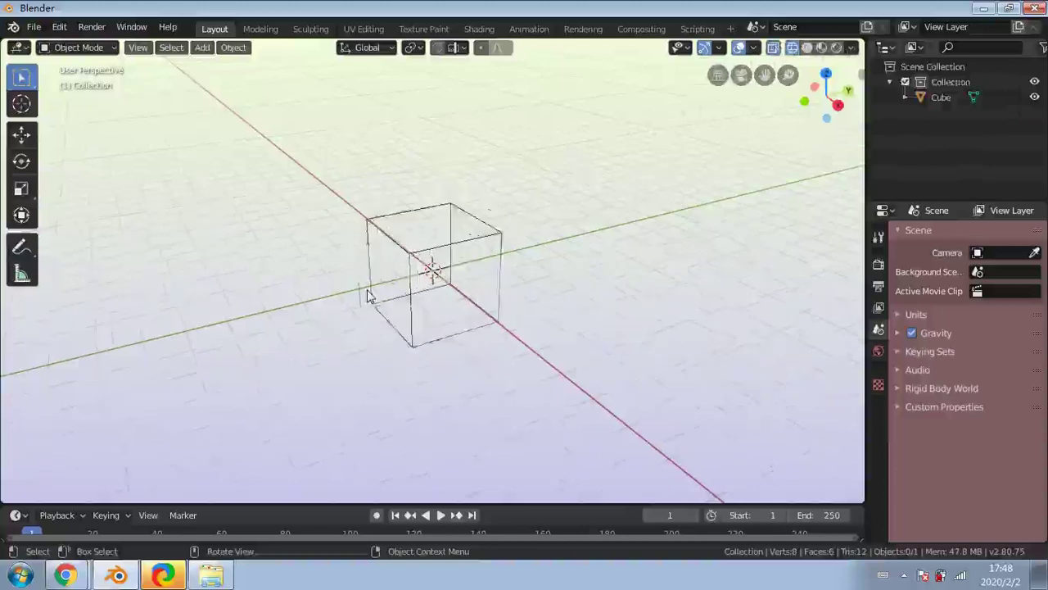
Move the cube up along the Z axis to a Z location of about 1.05 m
click(21, 132)
click(407, 255)
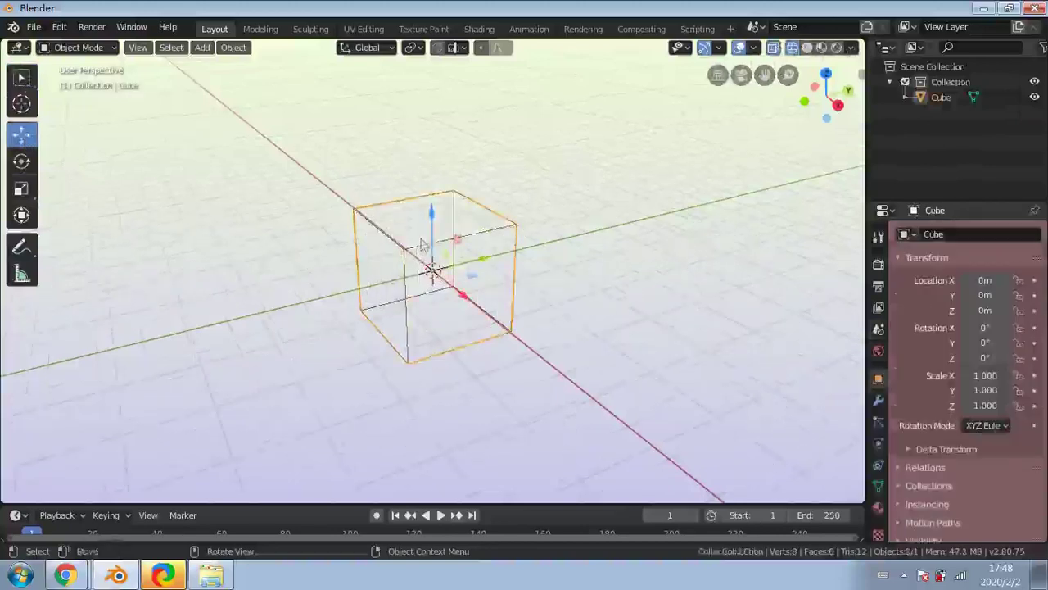
drag(433, 217, 448, 156)
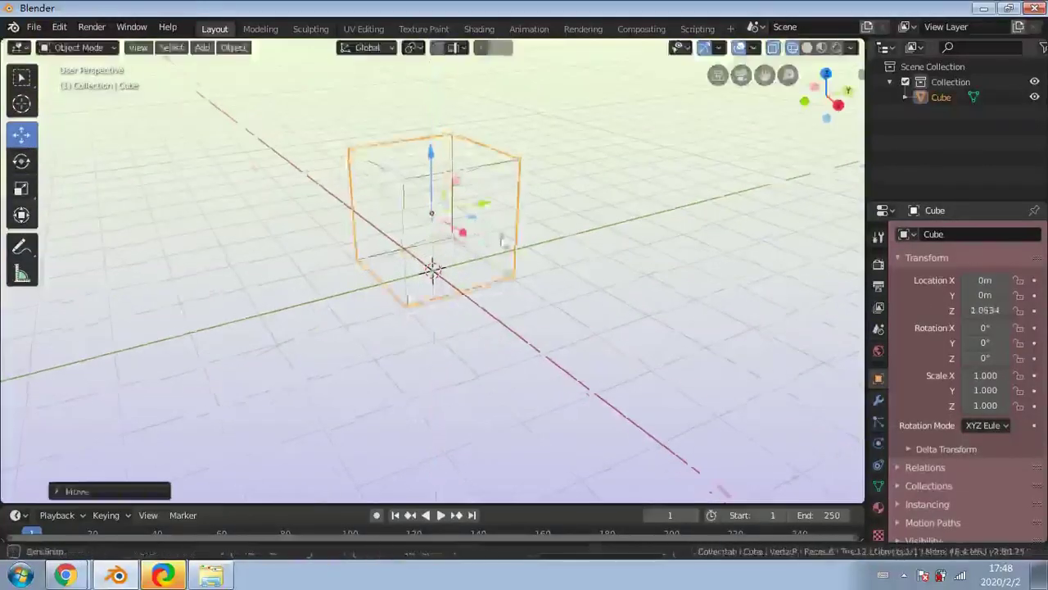
middle_drag(500, 240, 540, 240)
Turn X-ray off and preview the cube in rendered shading
click(774, 47)
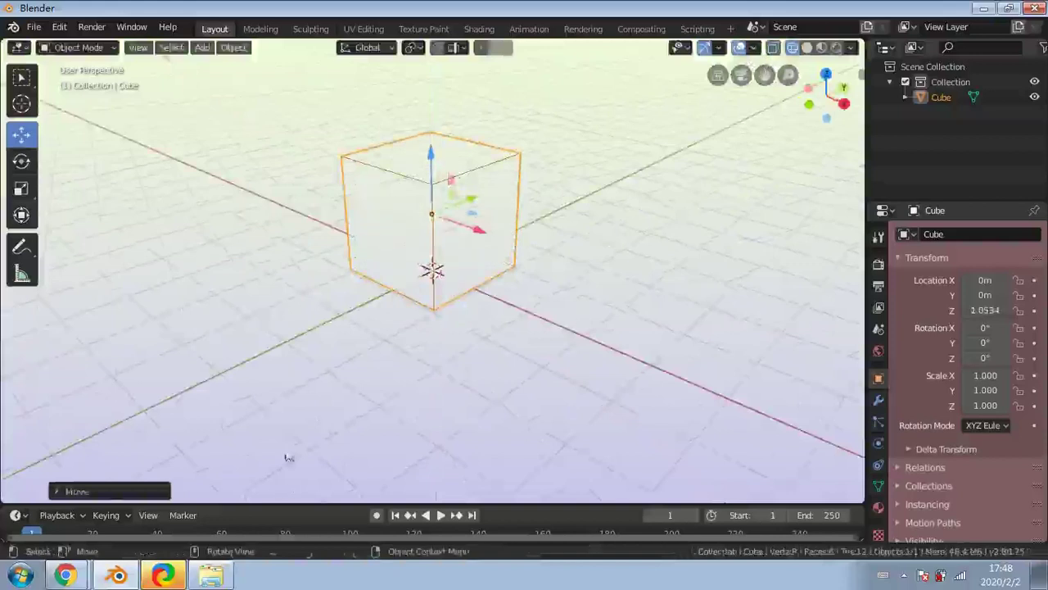
middle_drag(223, 375, 366, 407)
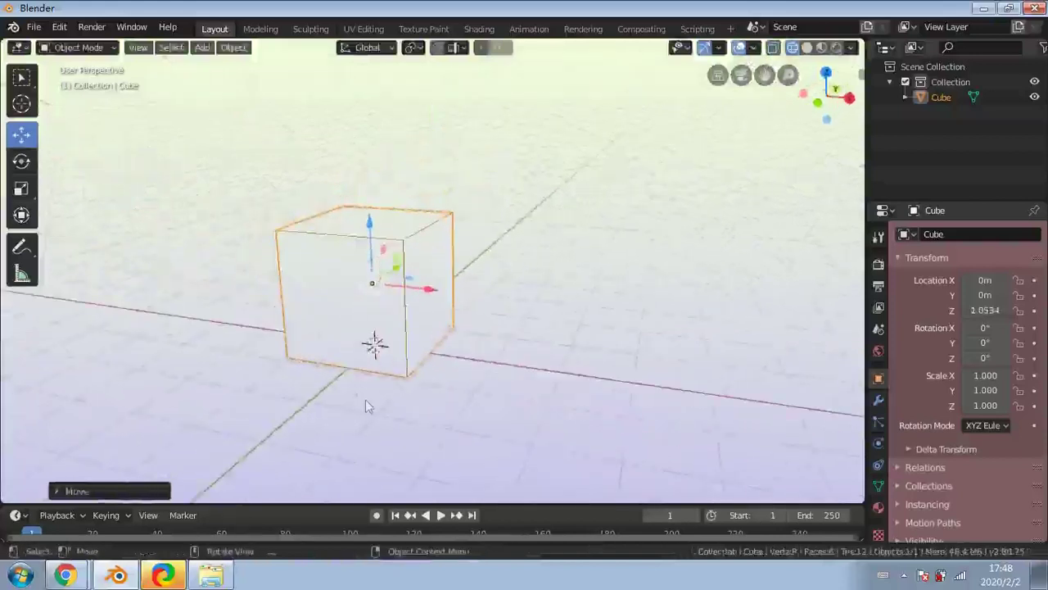
click(835, 51)
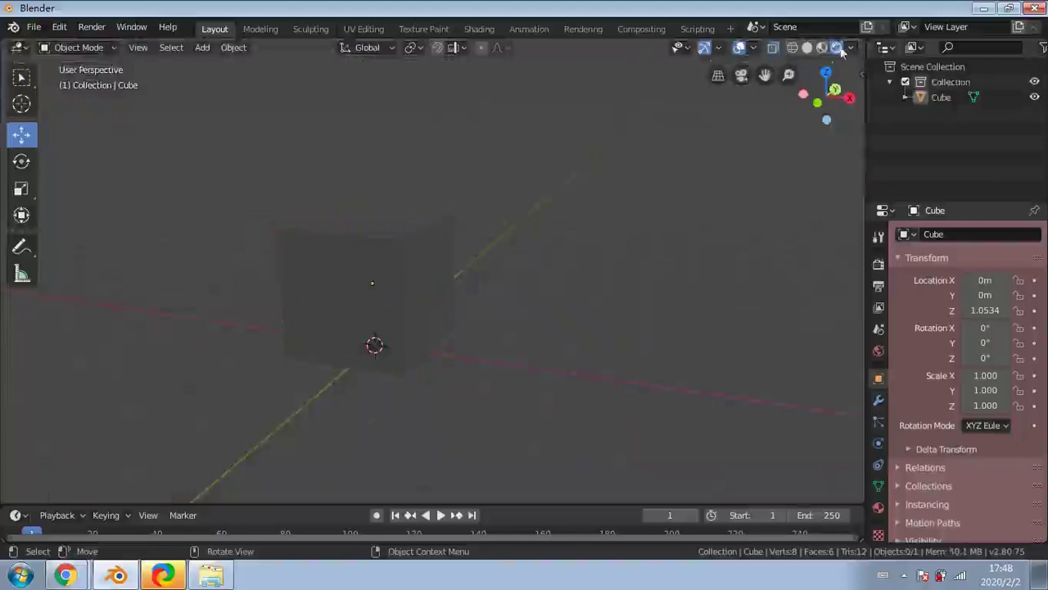
middle_drag(350, 194, 748, 131)
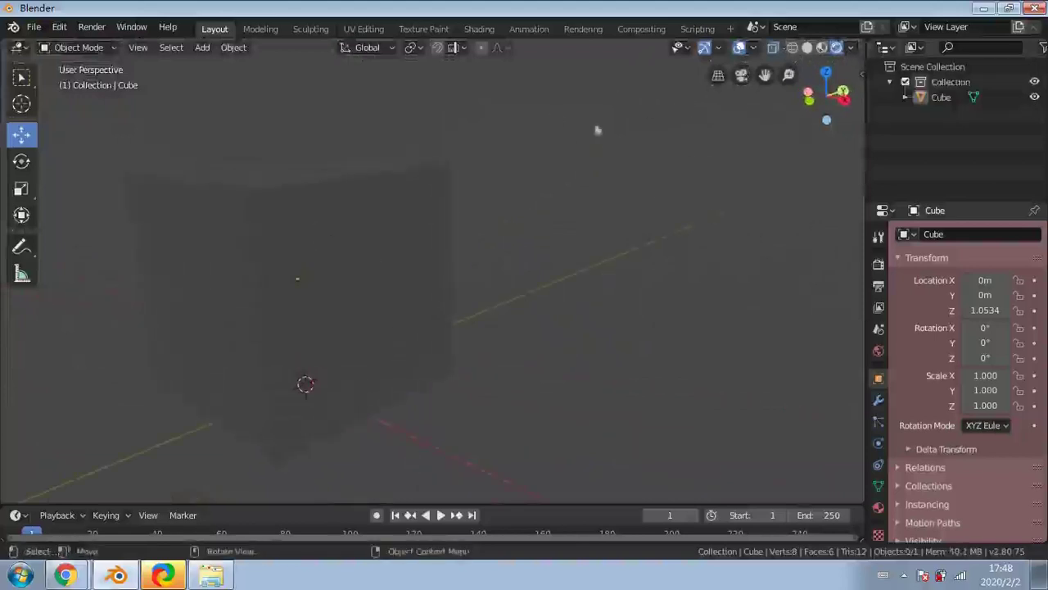
Return the viewport to wireframe shading and compare the cube with X-ray on and off, leaving X-ray off
click(792, 48)
click(773, 47)
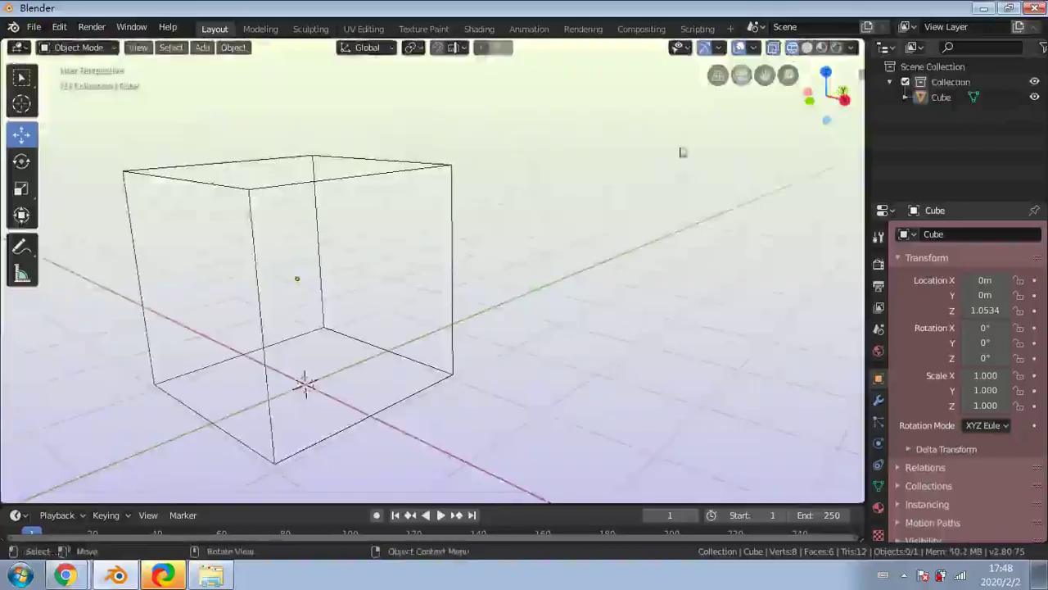
click(773, 50)
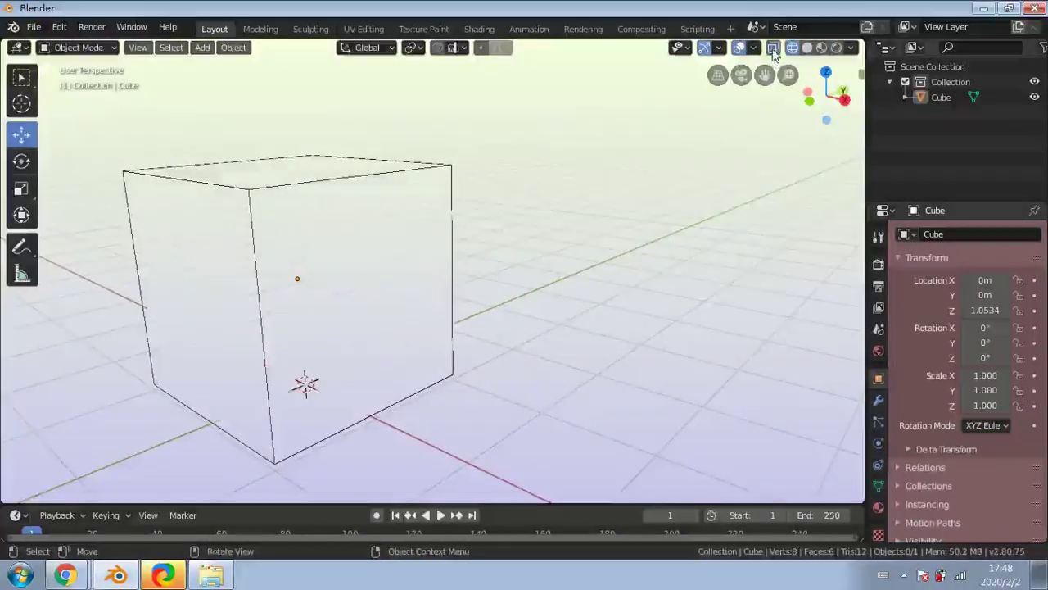
middle_drag(472, 235, 499, 250)
scroll(500, 250, down, 3)
scroll(501, 255, down, 3)
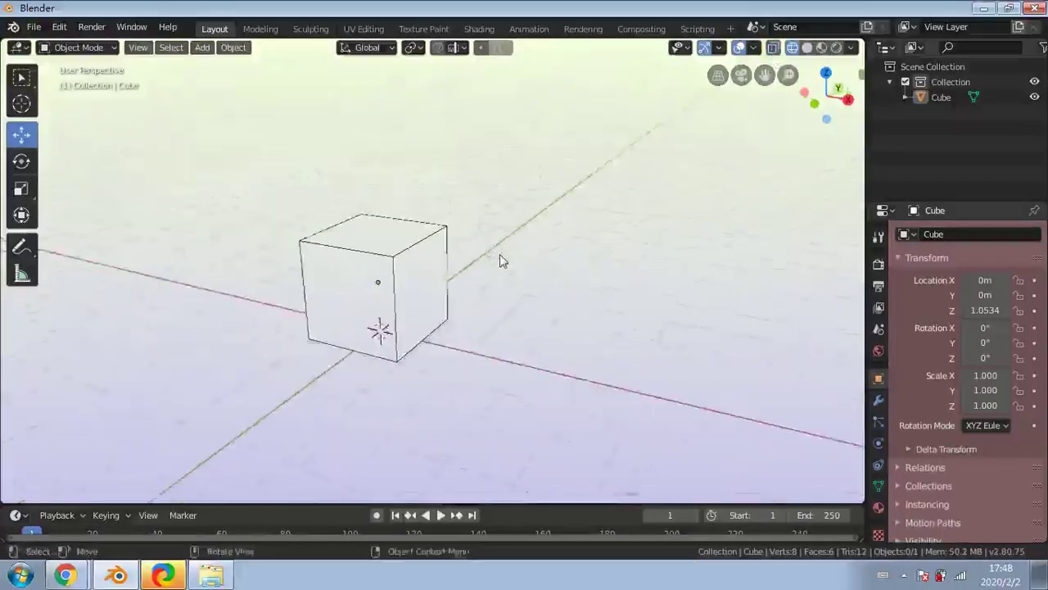
scroll(501, 256, up, 1)
scroll(501, 257, down, 2)
scroll(501, 261, up, 2)
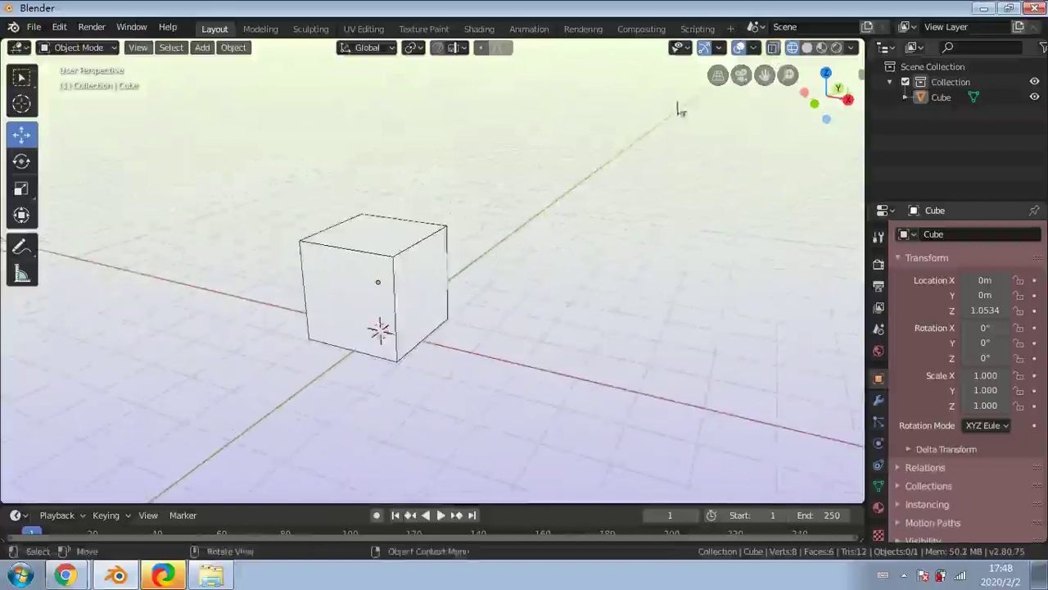
Toggle the viewport overlays off and back on to compare the display of the grid and axes
click(741, 49)
click(742, 49)
click(742, 48)
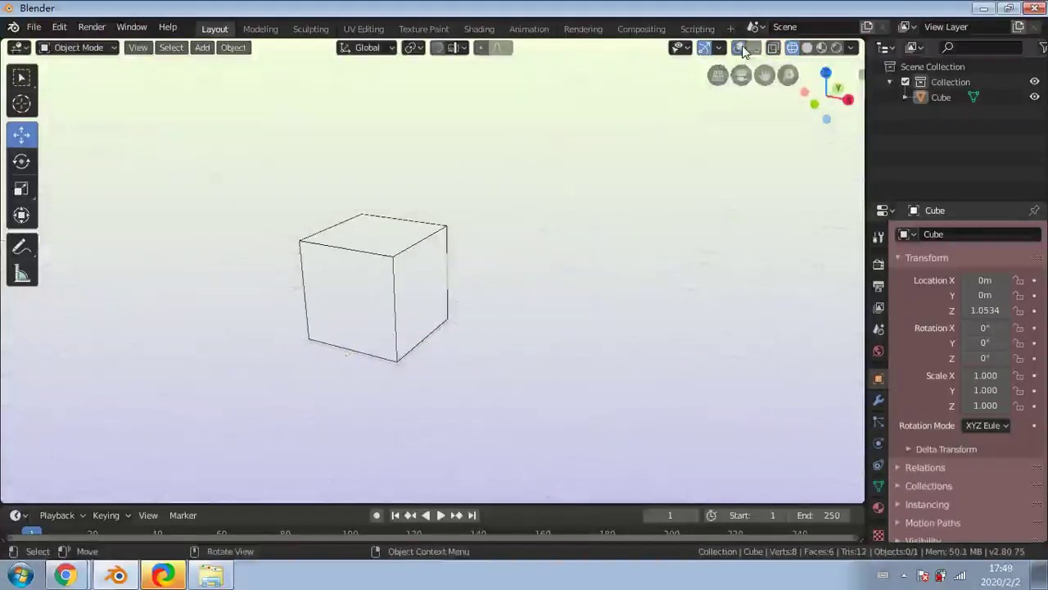
click(742, 48)
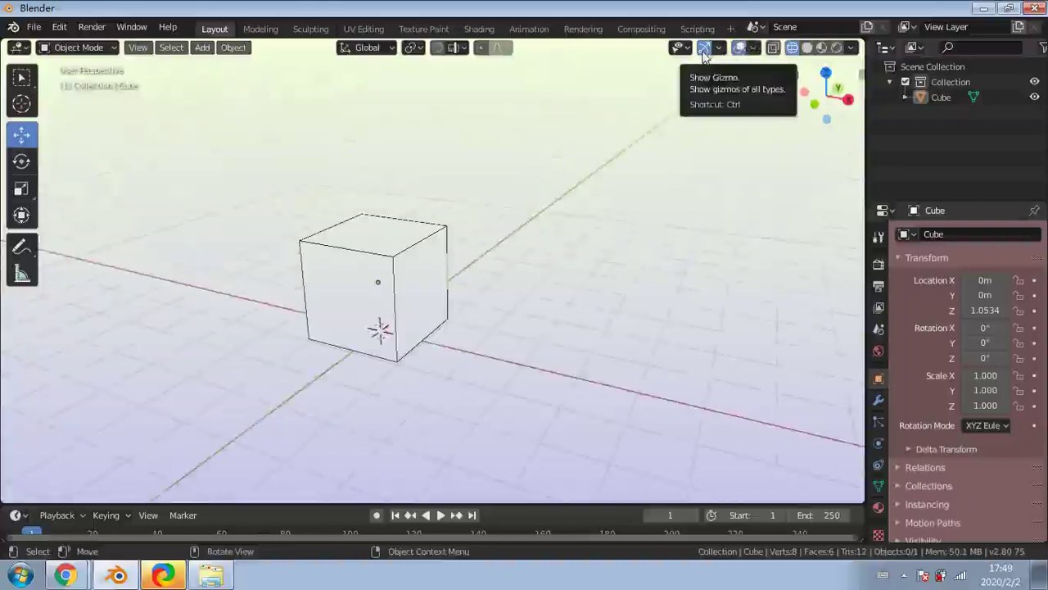
Turn off the viewport gizmos and select the cube
click(703, 50)
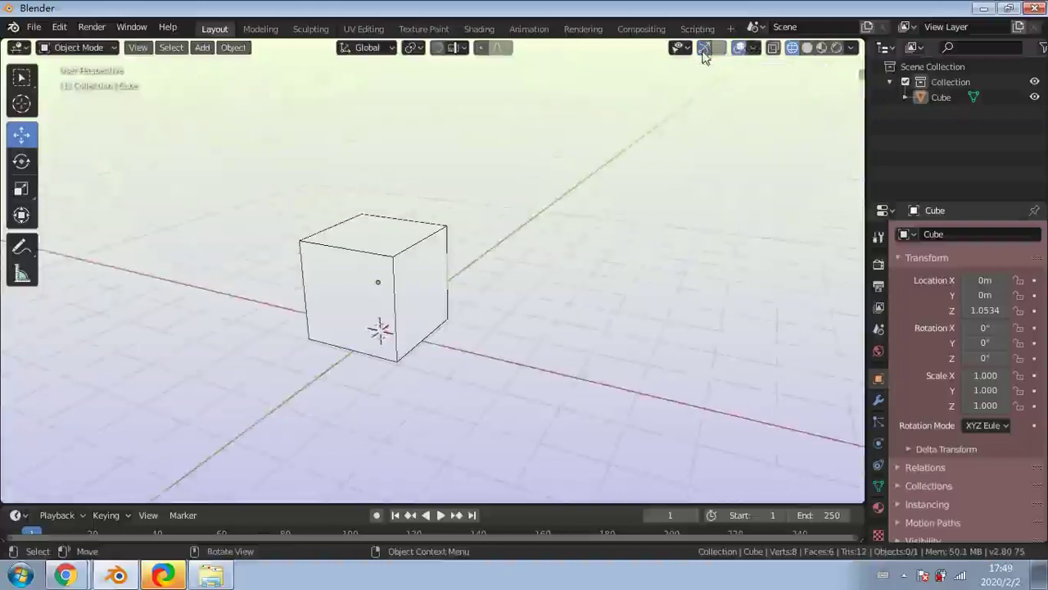
click(391, 281)
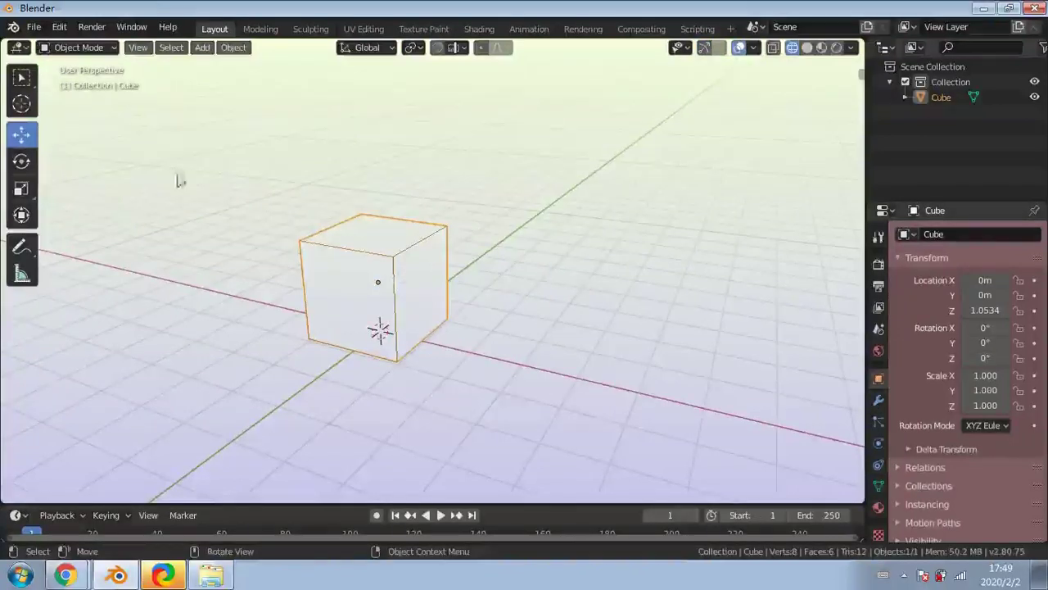
Turn the viewport gizmos back on and compare their display with the Select Box and Move tools, leaving Move active
click(22, 77)
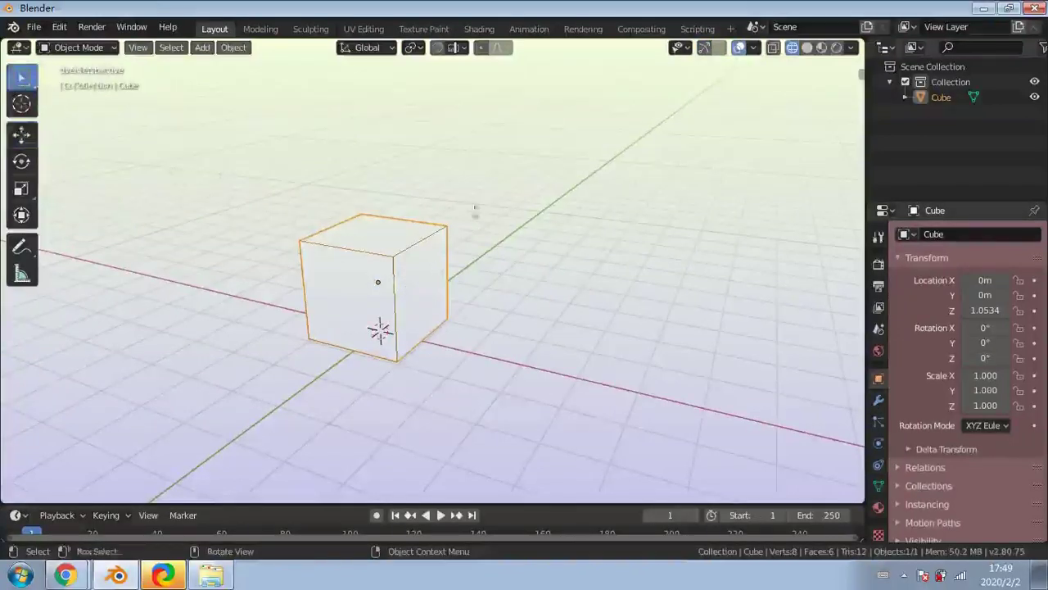
middle_drag(382, 257, 697, 114)
click(705, 50)
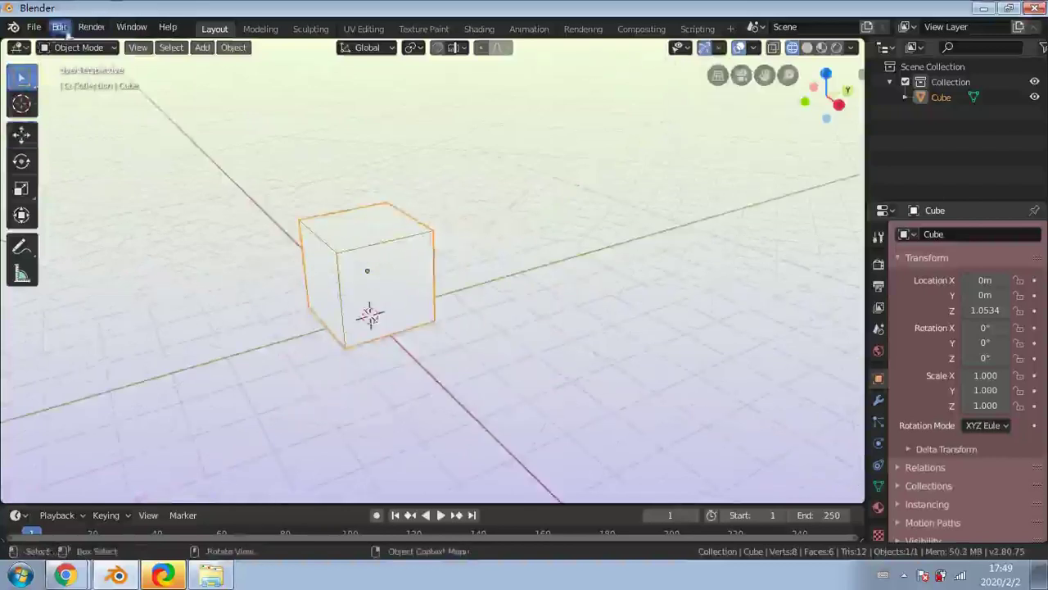
click(22, 134)
click(709, 49)
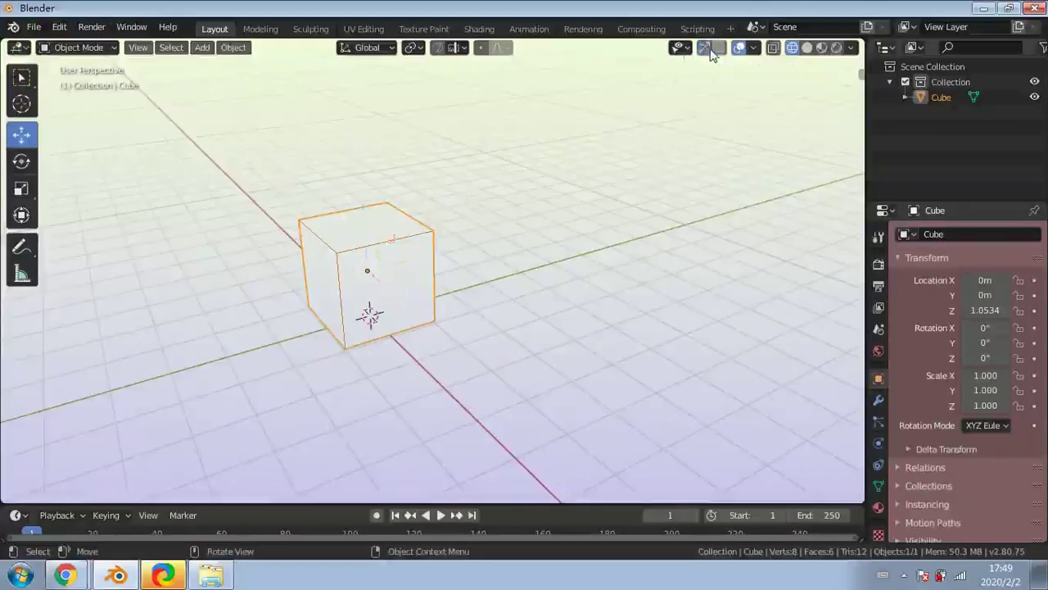
click(709, 49)
click(709, 49)
click(710, 51)
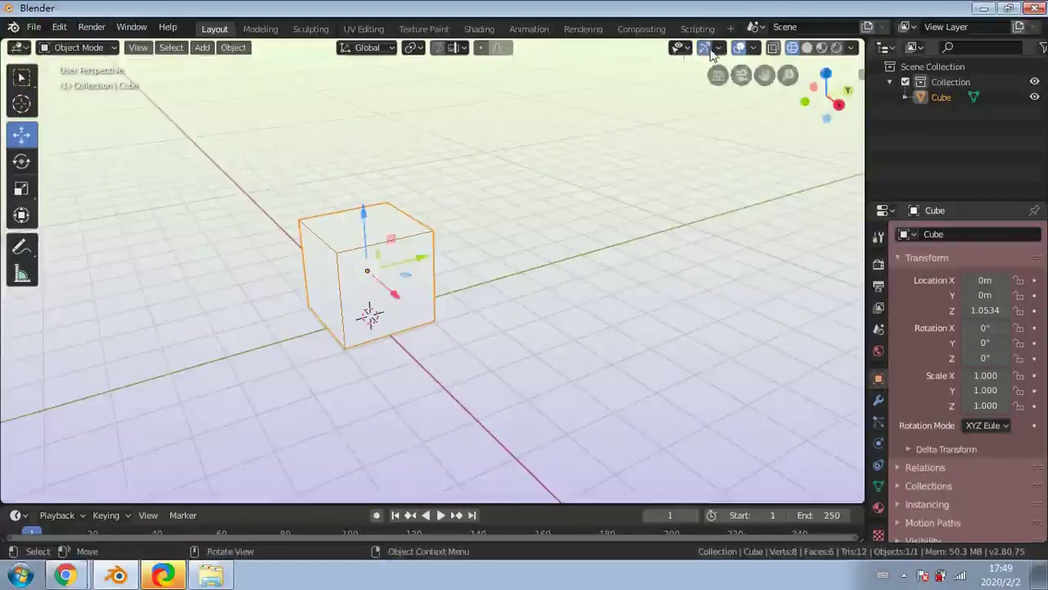
Duplicate the cube and place the copy along the X axis at about X -2.82 m
middle_drag(648, 100, 576, 222)
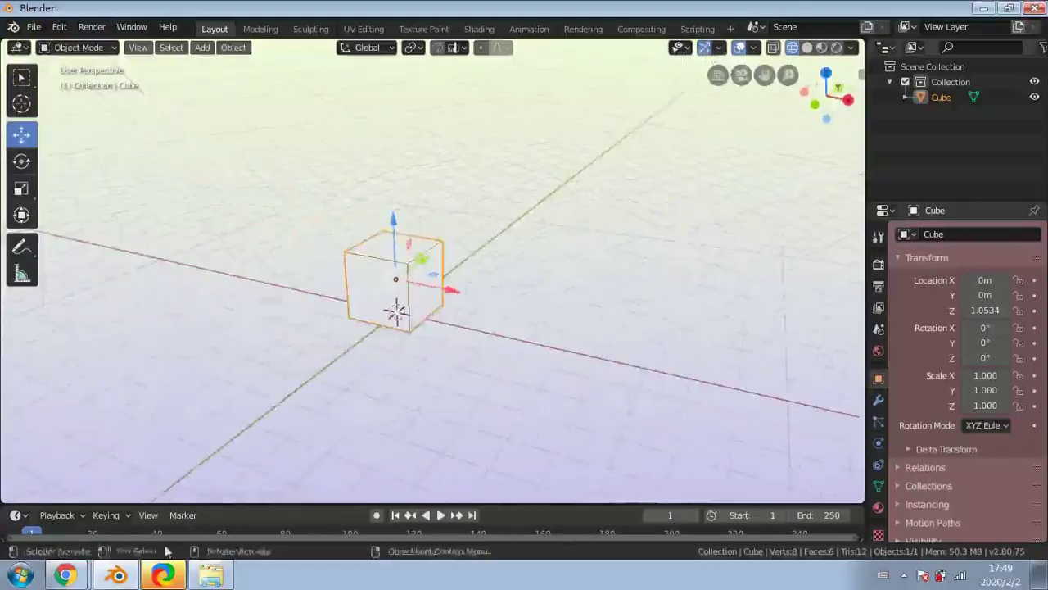
middle_drag(192, 378, 316, 359)
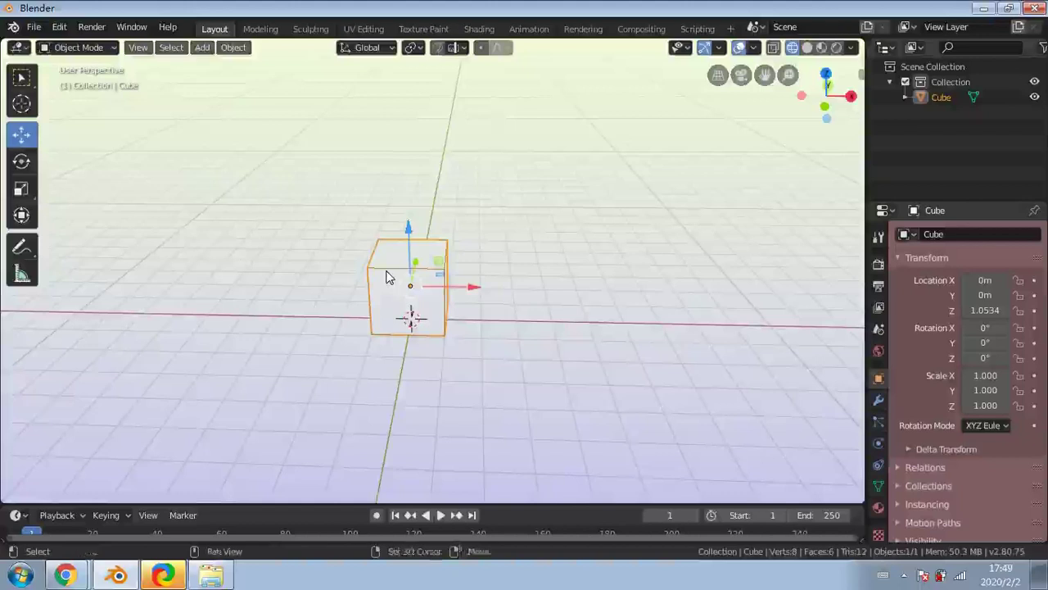
key(shift+d)
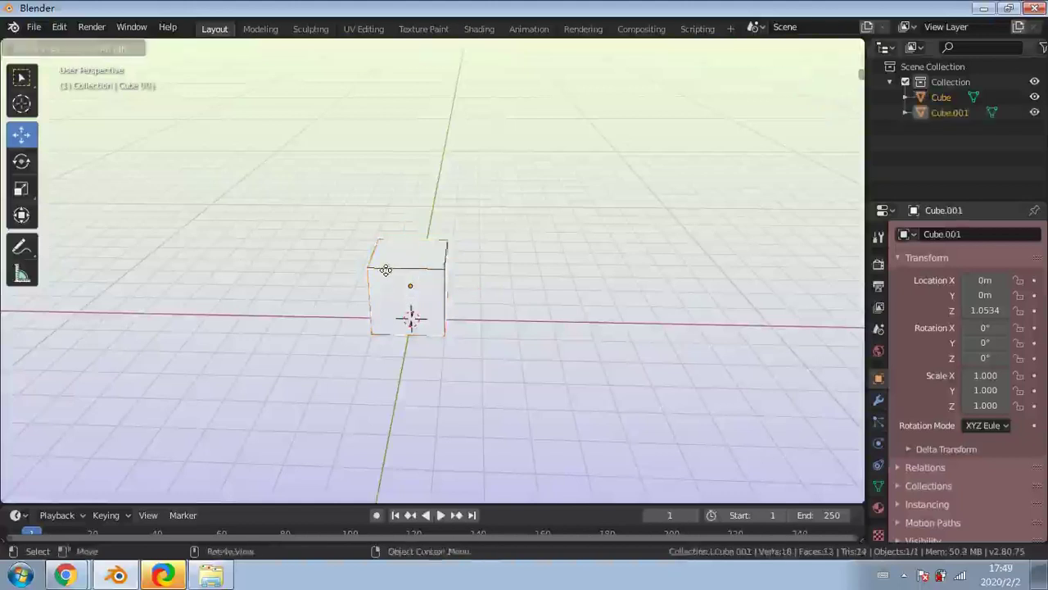
right_click(385, 271)
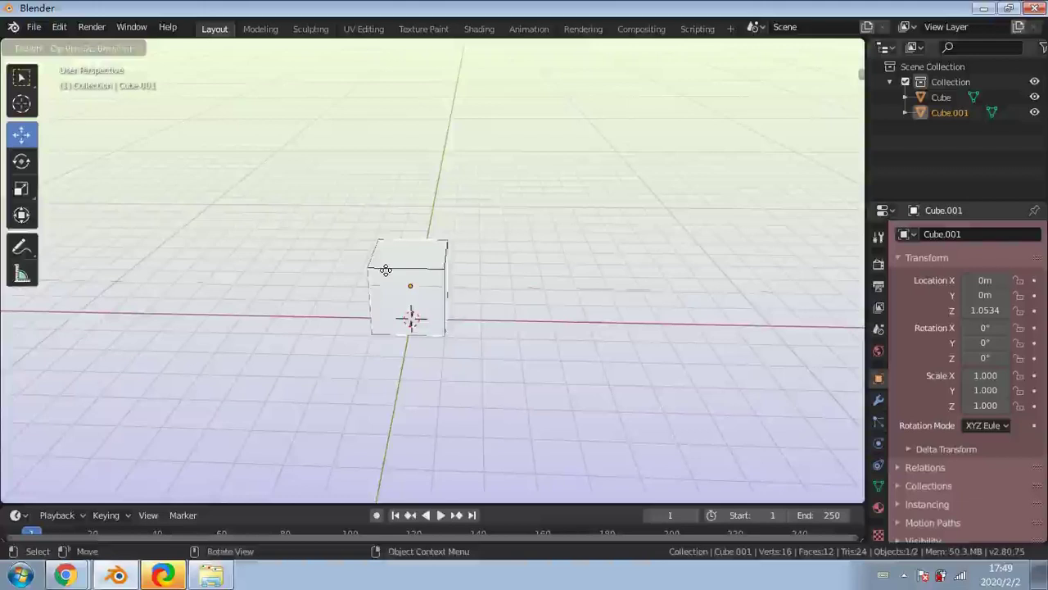
click(285, 266)
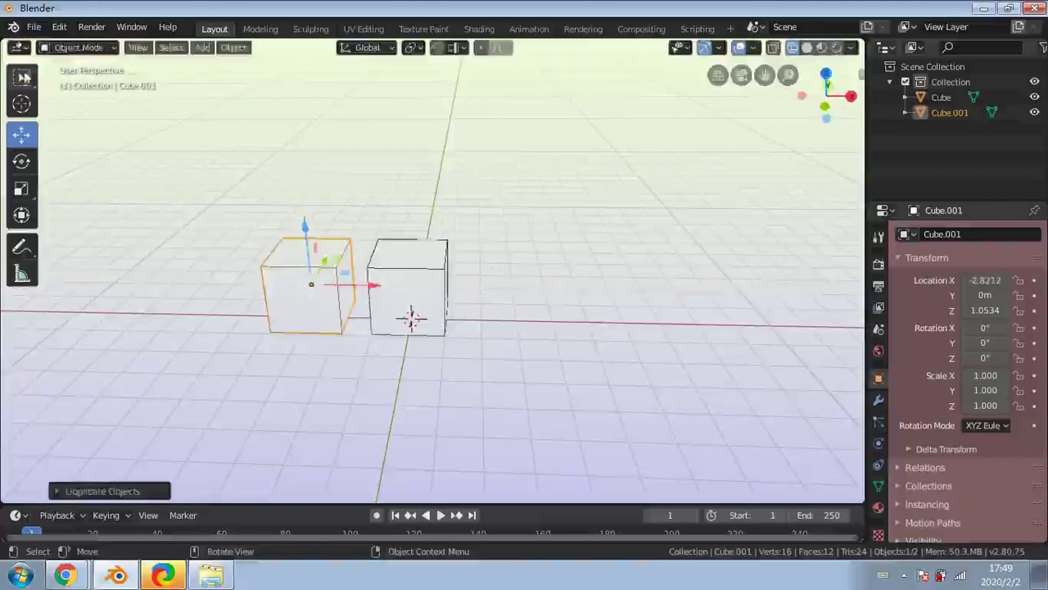
Select both cubes with Select Box and duplicate the pair along the Y axis by about 3.42 m
click(22, 77)
drag(473, 205, 217, 408)
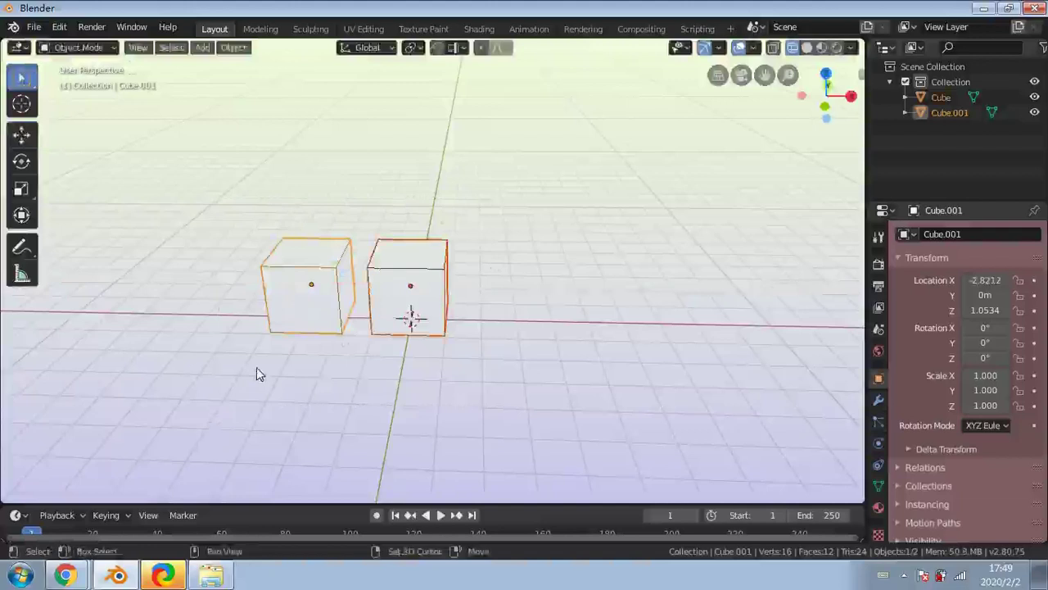
key(shift+d)
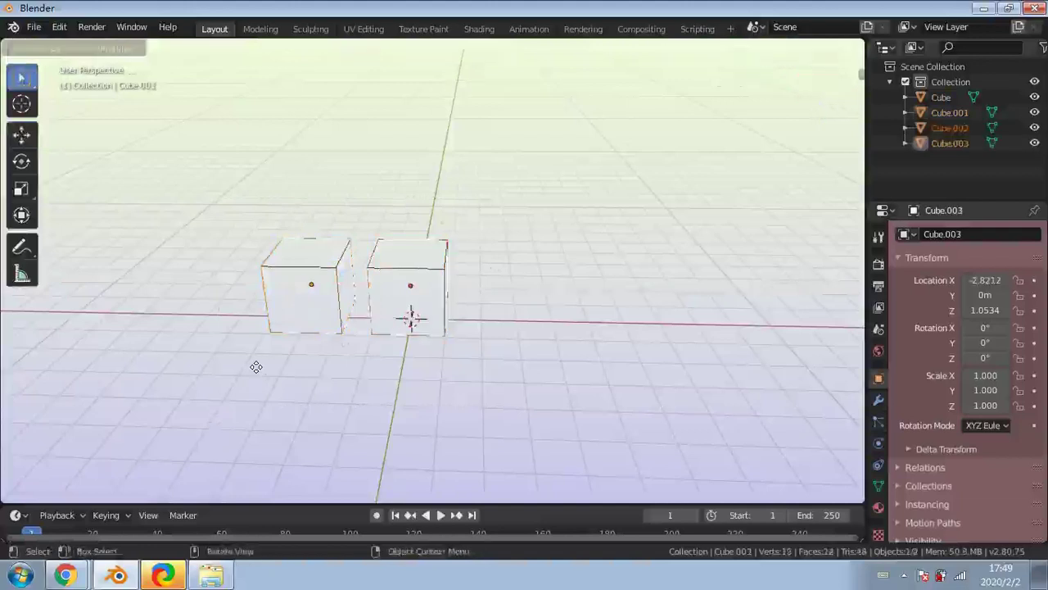
right_click(256, 366)
key(y)
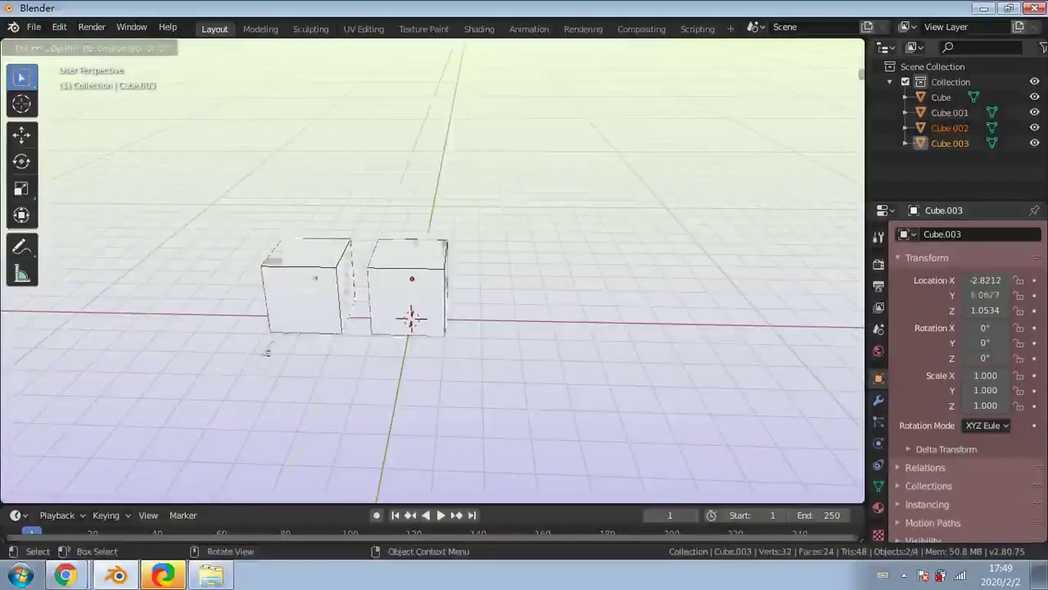
click(273, 326)
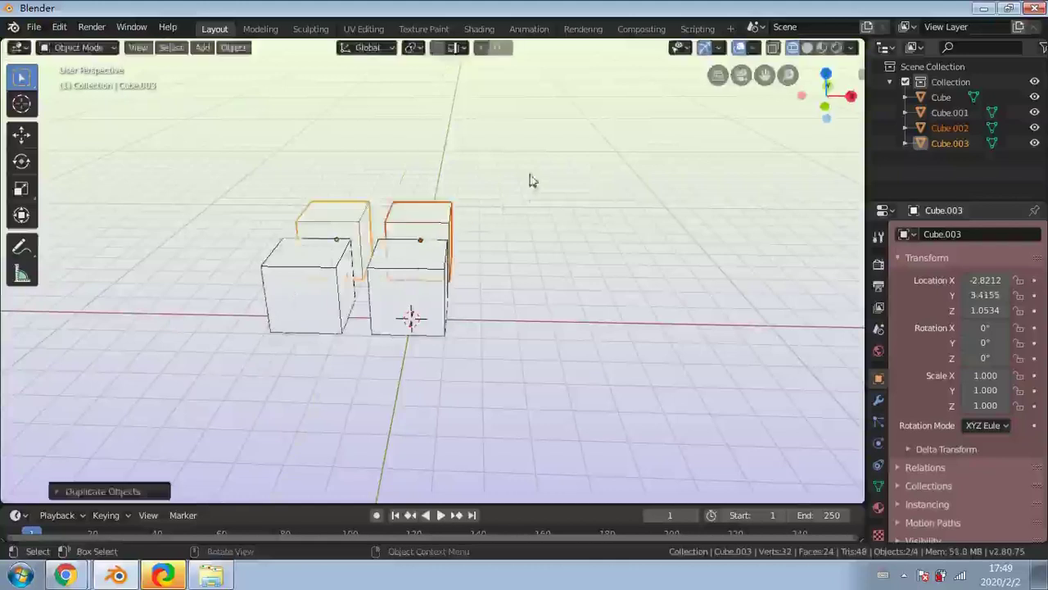
Select all four cubes and duplicate them along the X axis by about 5.38 m
drag(530, 173, 227, 317)
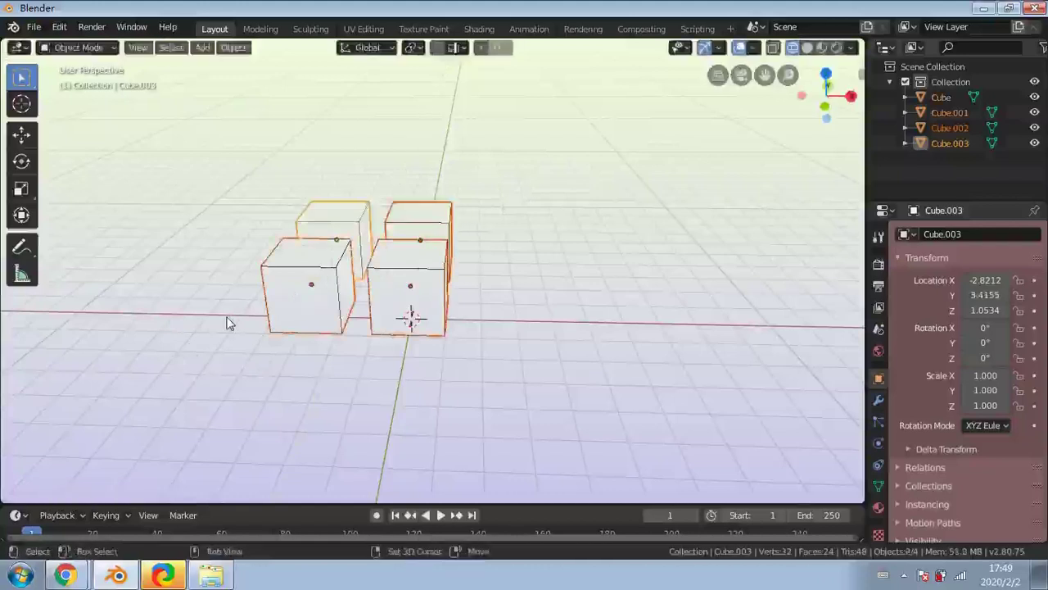
key(shift+d)
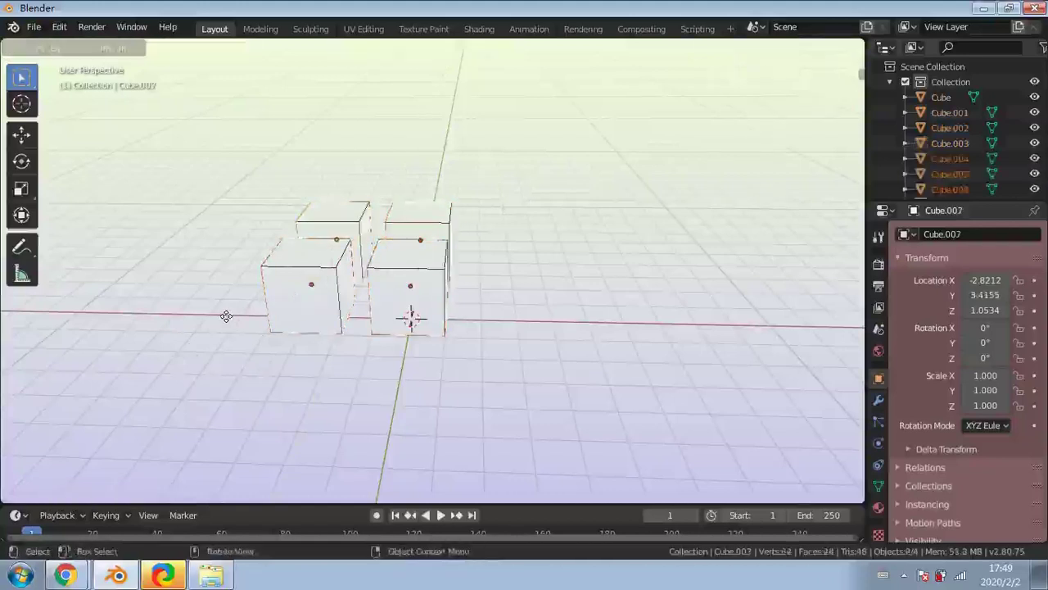
key(x)
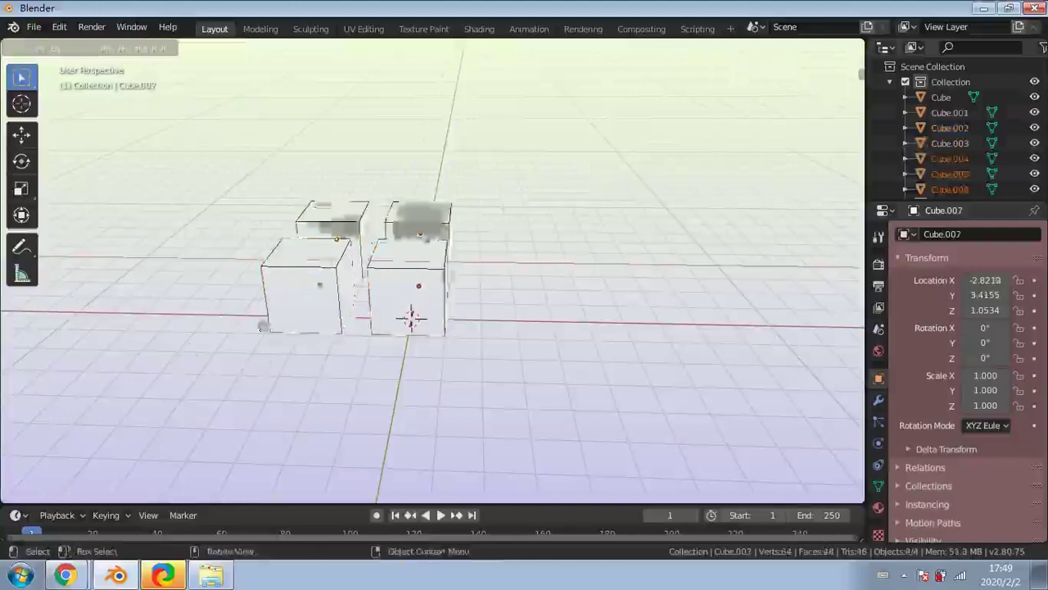
click(432, 324)
Select all eight cubes and duplicate them along the Y axis by about 6.45 m
middle_drag(432, 324, 346, 338)
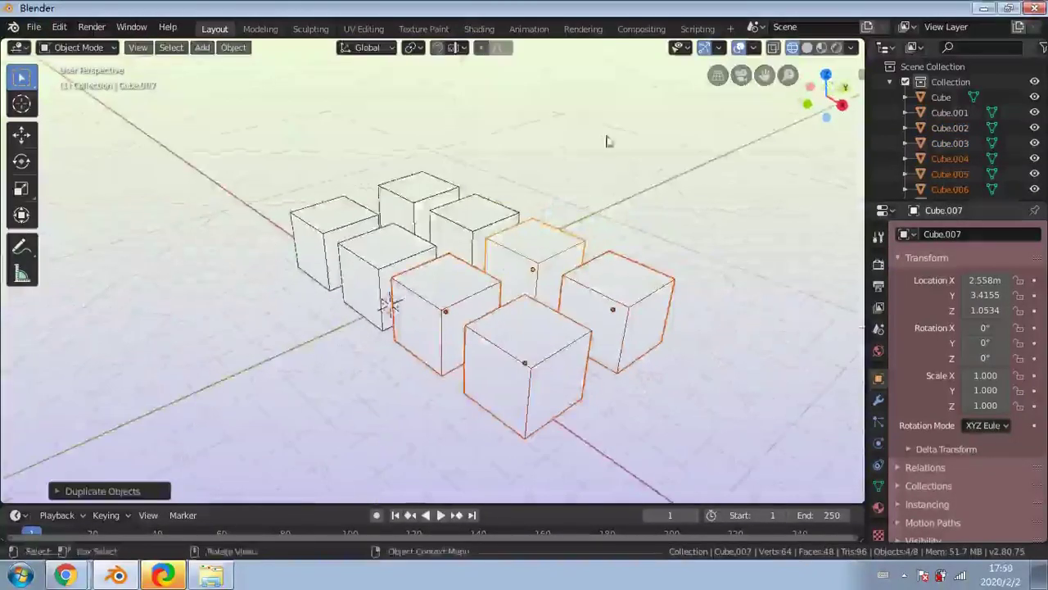
drag(708, 141, 185, 432)
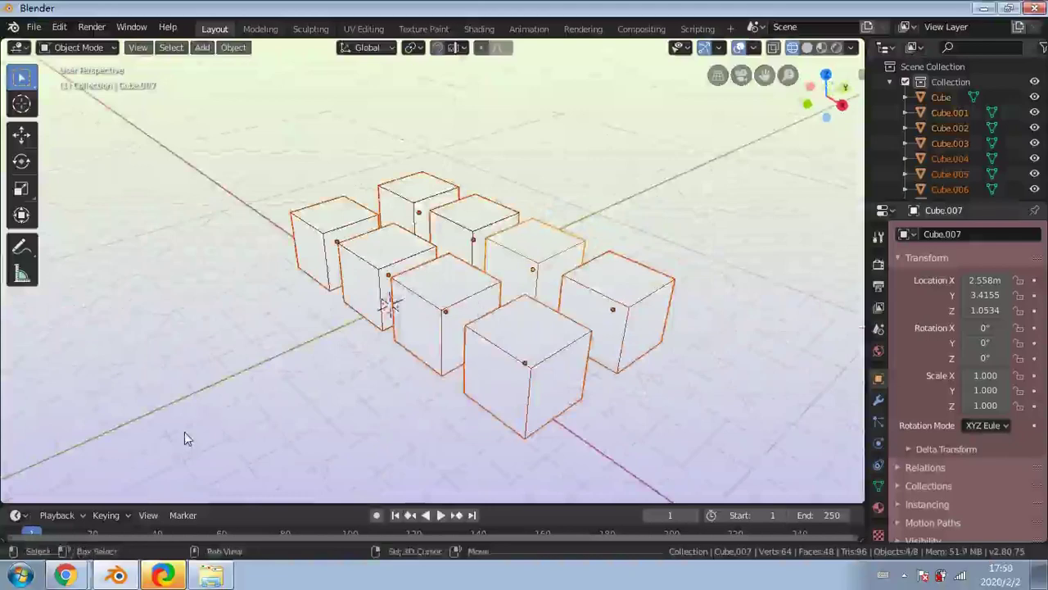
key(shift+d)
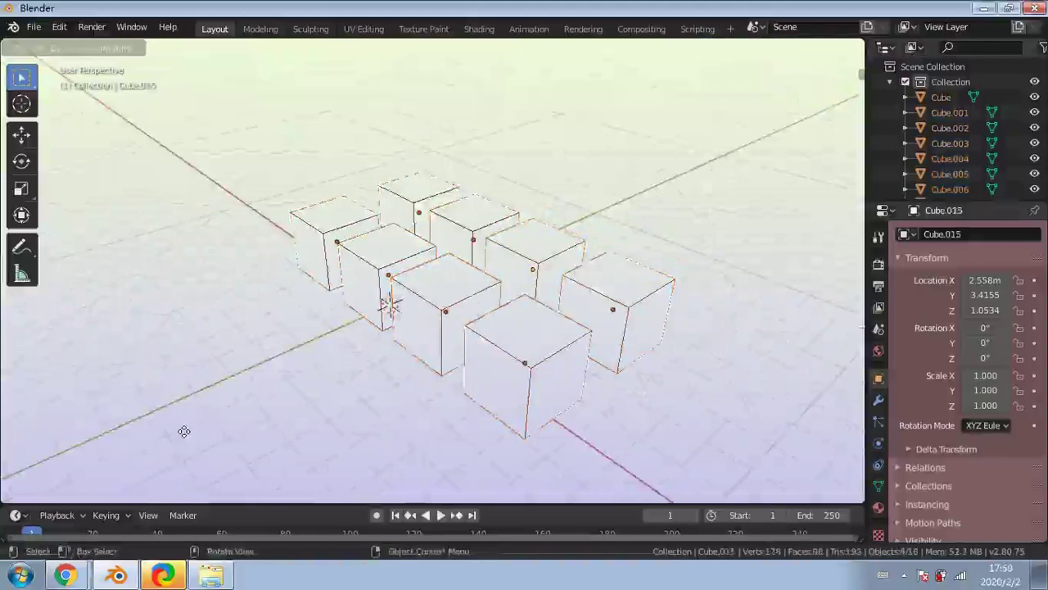
key(y)
click(333, 398)
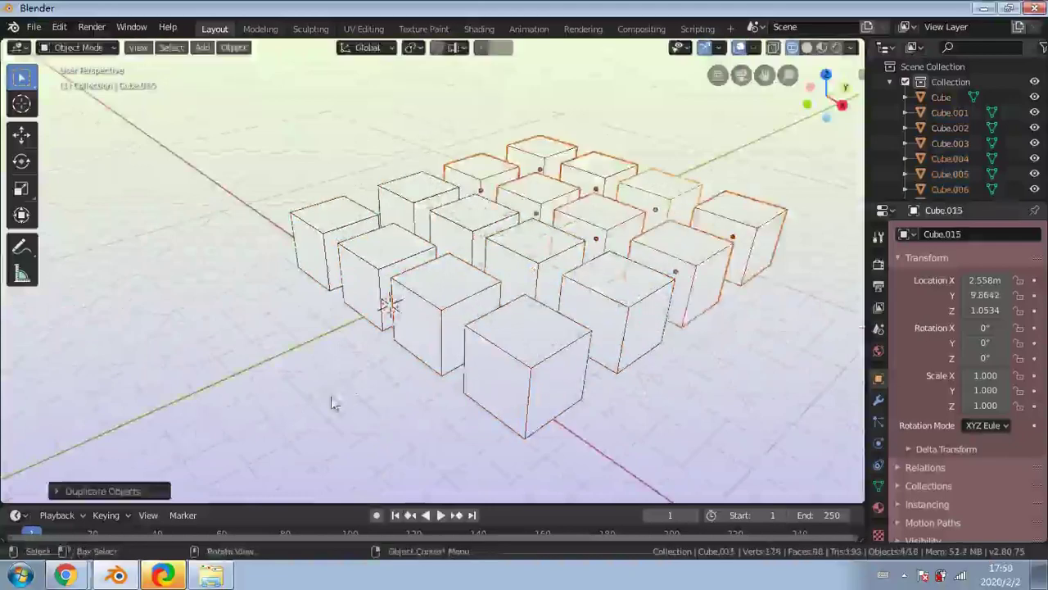
Select all sixteen cubes and duplicate them along negative Y by about 12.5 m
middle_drag(333, 398, 357, 152)
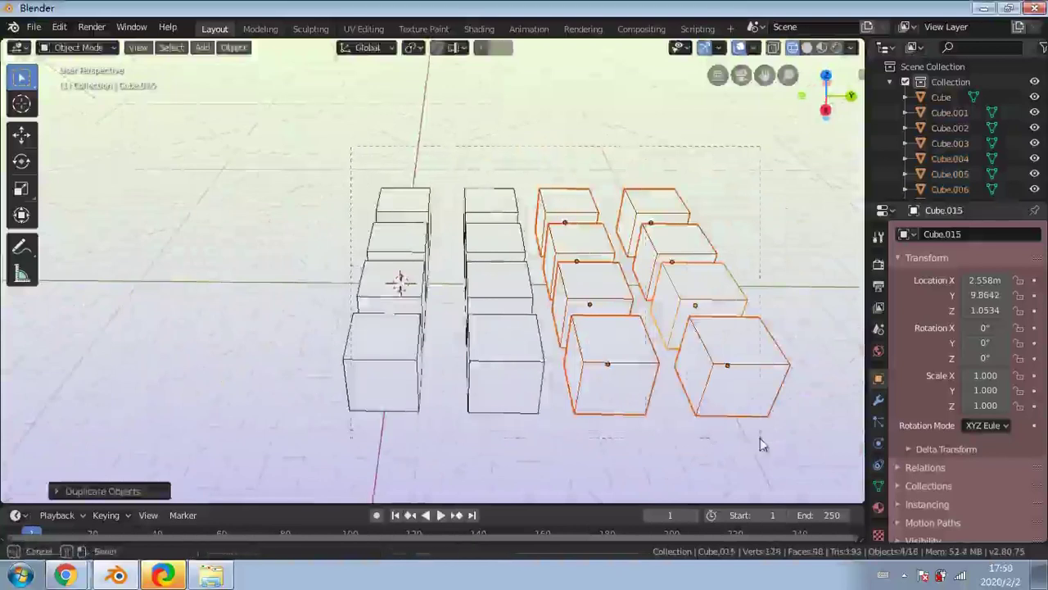
key(a)
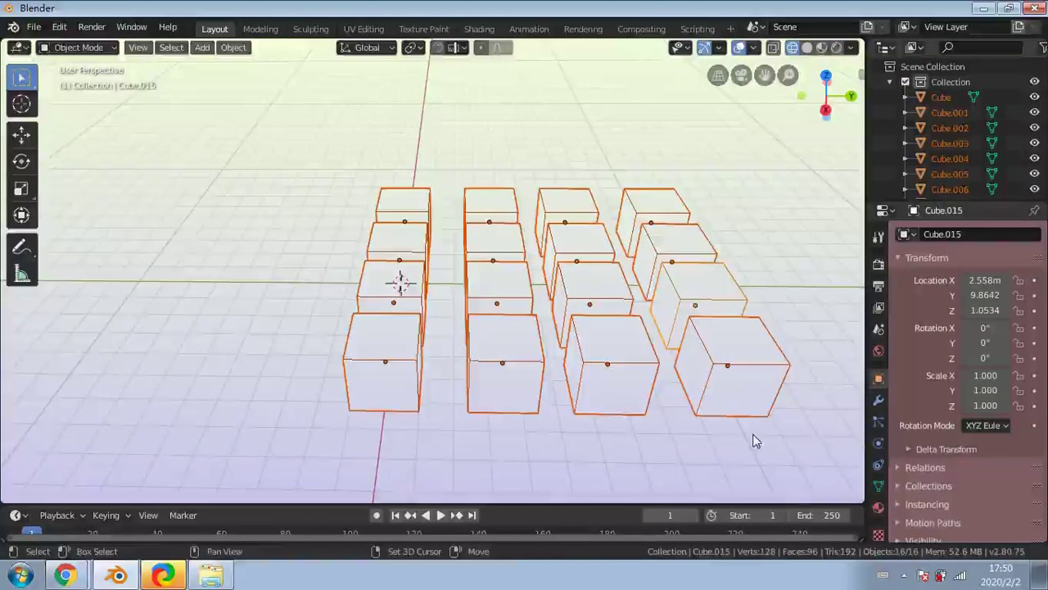
key(shift+d)
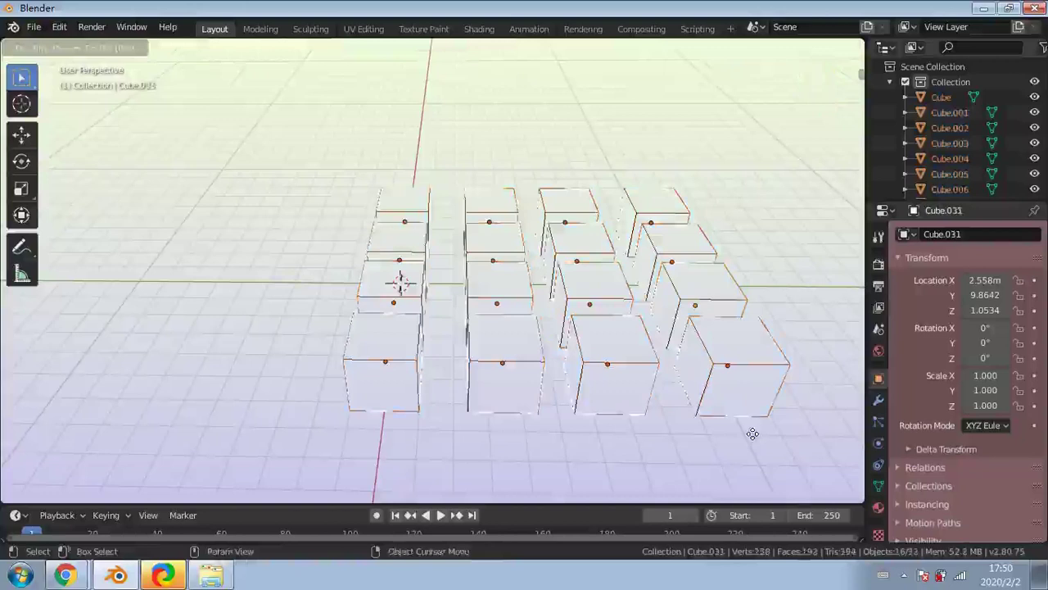
key(y)
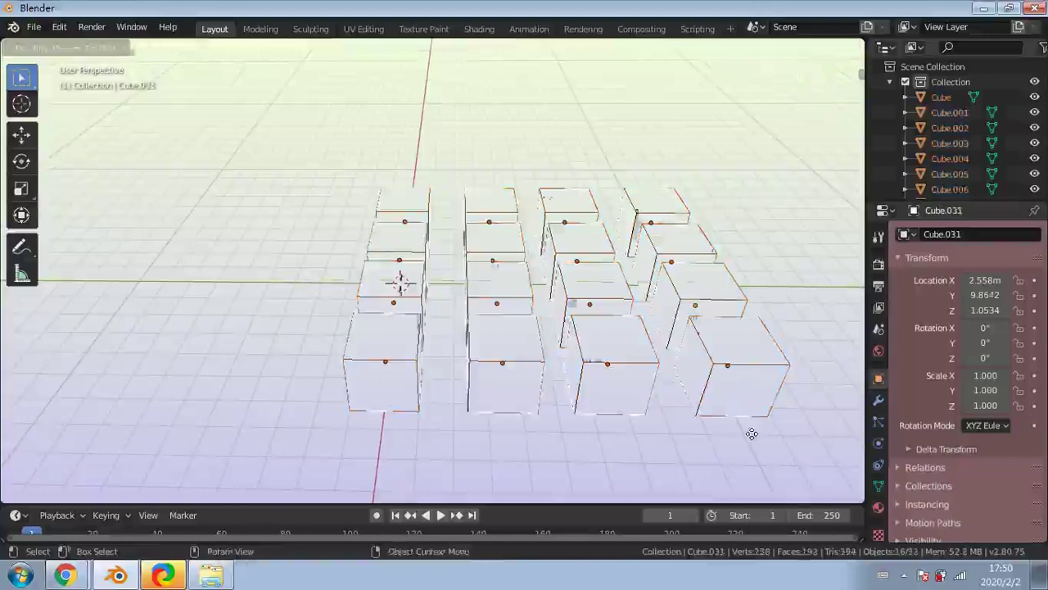
click(398, 428)
Select all 32 cubes and duplicate them along negative X by about 11.3 m
scroll(398, 428, down, 2)
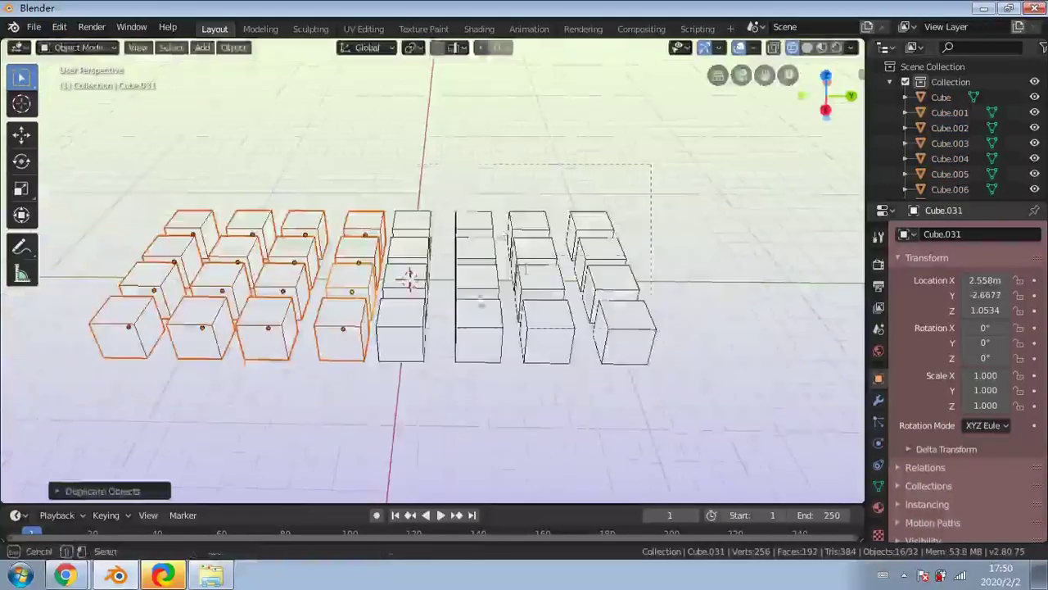
key(a)
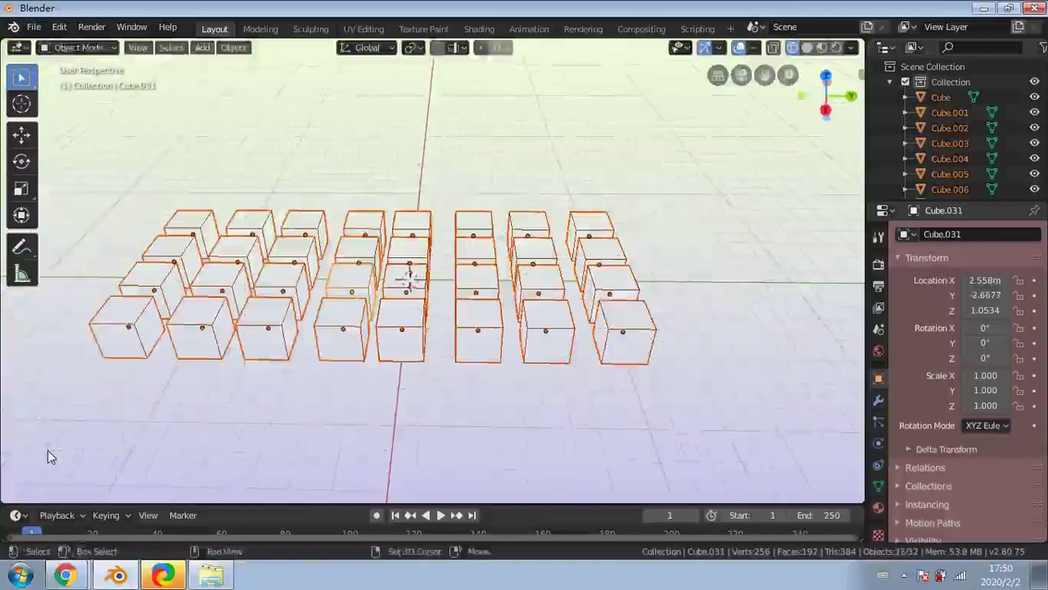
key(shift+d)
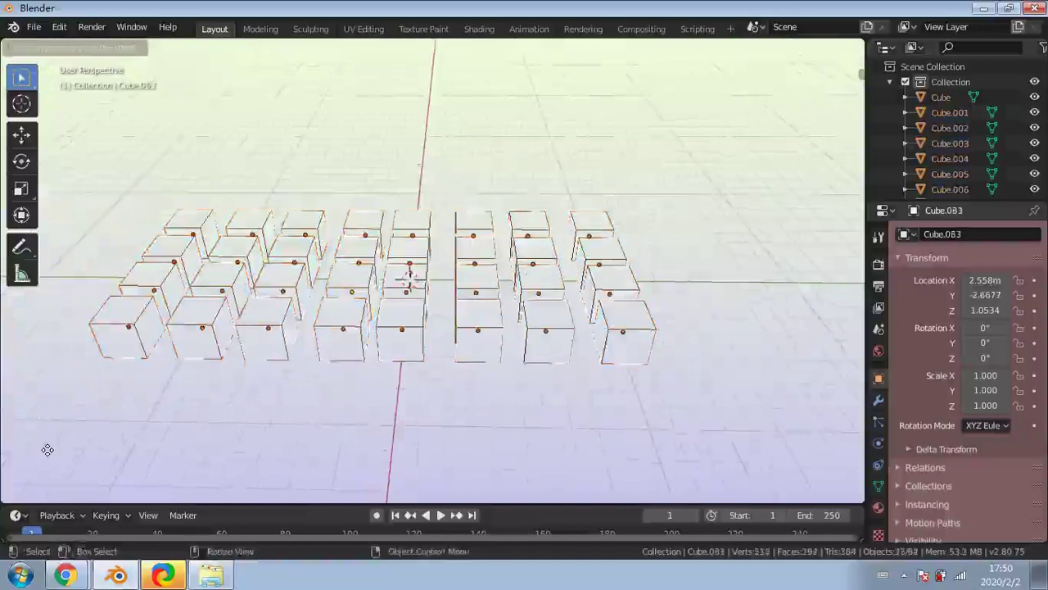
click(59, 357)
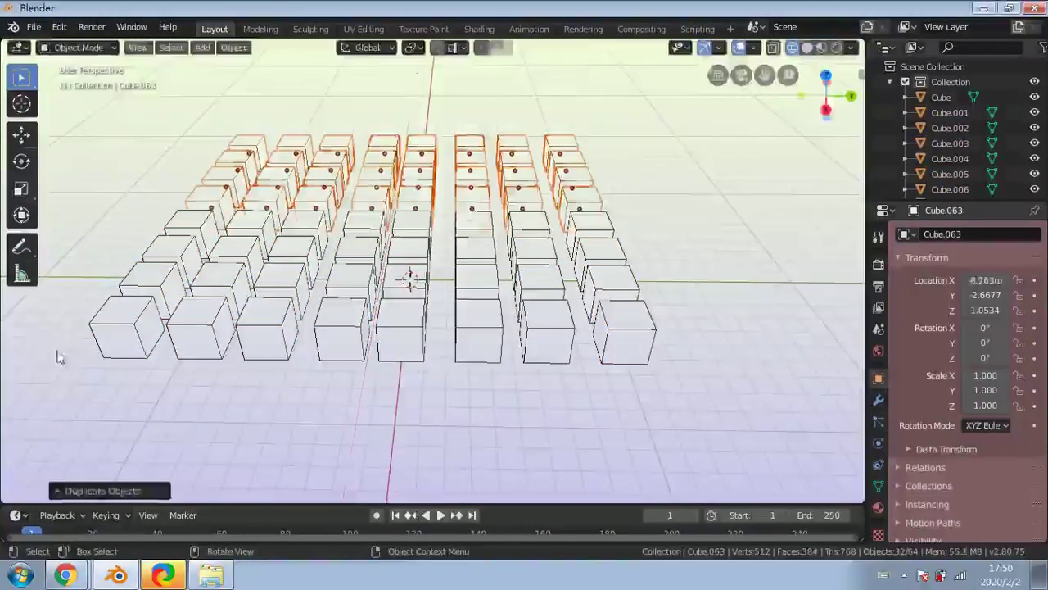
Select the whole grid of 64 cubes and duplicate it upward along Z as a second layer at about Z 4.69 m
middle_drag(344, 407, 618, 180)
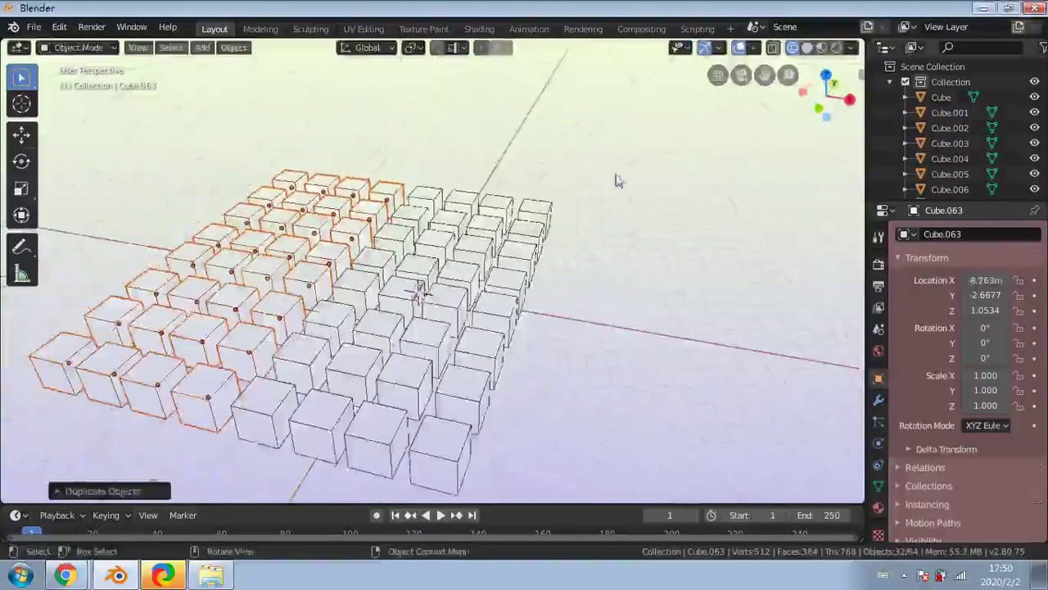
scroll(618, 180, down, 2)
key(b)
drag(597, 179, 119, 456)
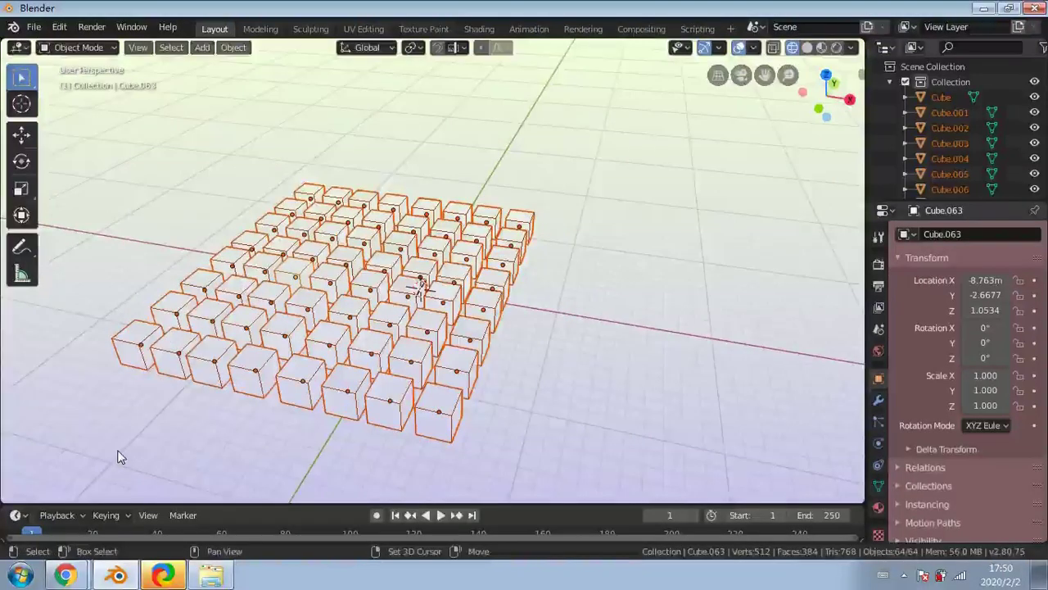
key(shift+d)
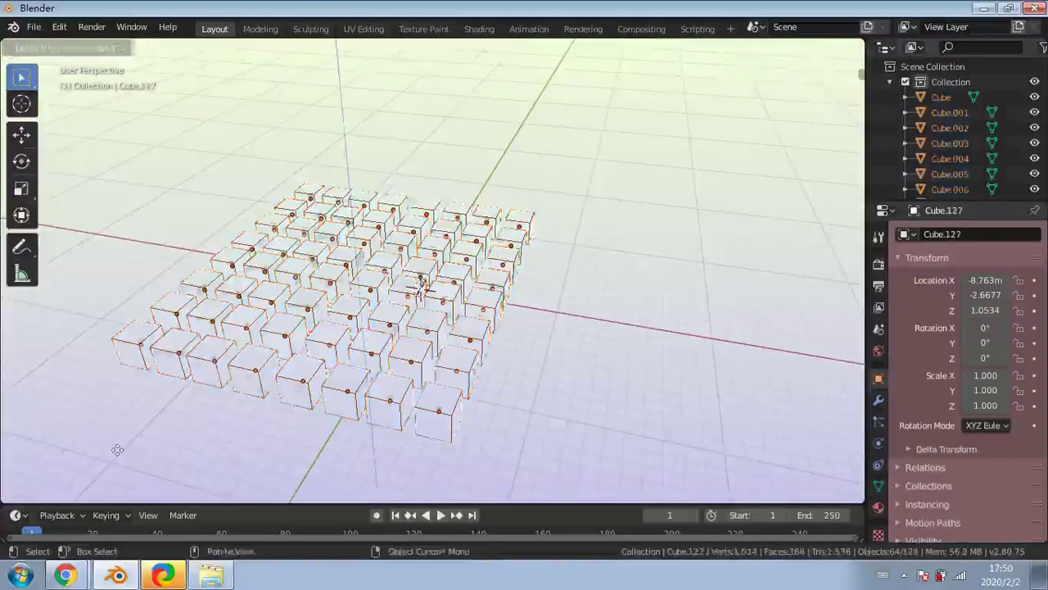
click(129, 407)
Scale the upper layer of cubes along the X axis to about 1.036
middle_drag(131, 409, 81, 368)
middle_drag(425, 286, 104, 209)
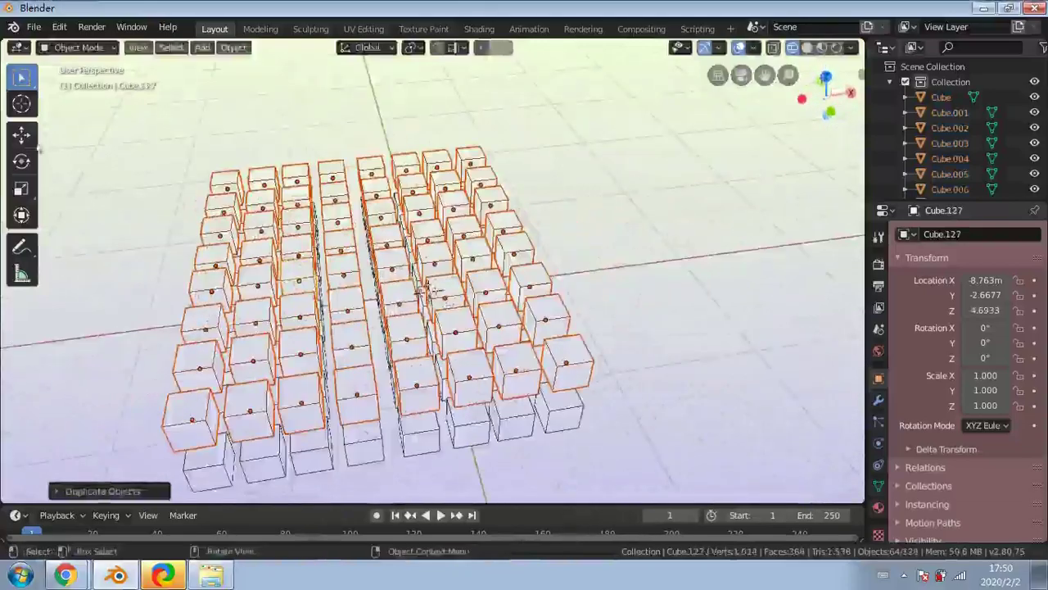
click(34, 191)
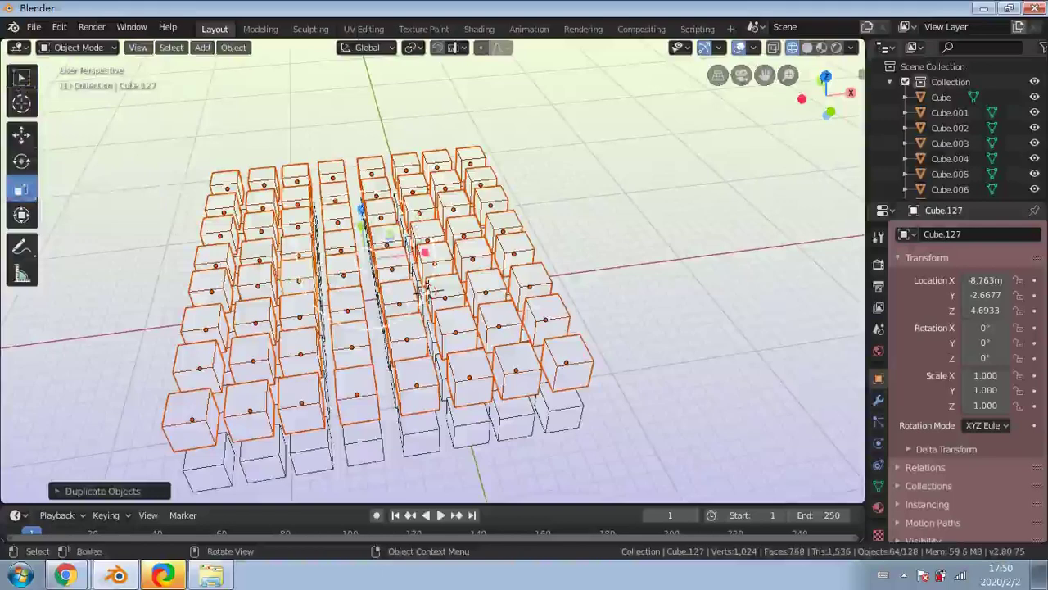
drag(425, 252, 428, 264)
Move the upper layer up to about Z 5.98 m, shift it along positive X, and deselect the cubes
click(22, 135)
drag(361, 206, 358, 137)
middle_drag(358, 138, 411, 248)
drag(410, 247, 438, 248)
middle_drag(522, 297, 542, 211)
click(635, 251)
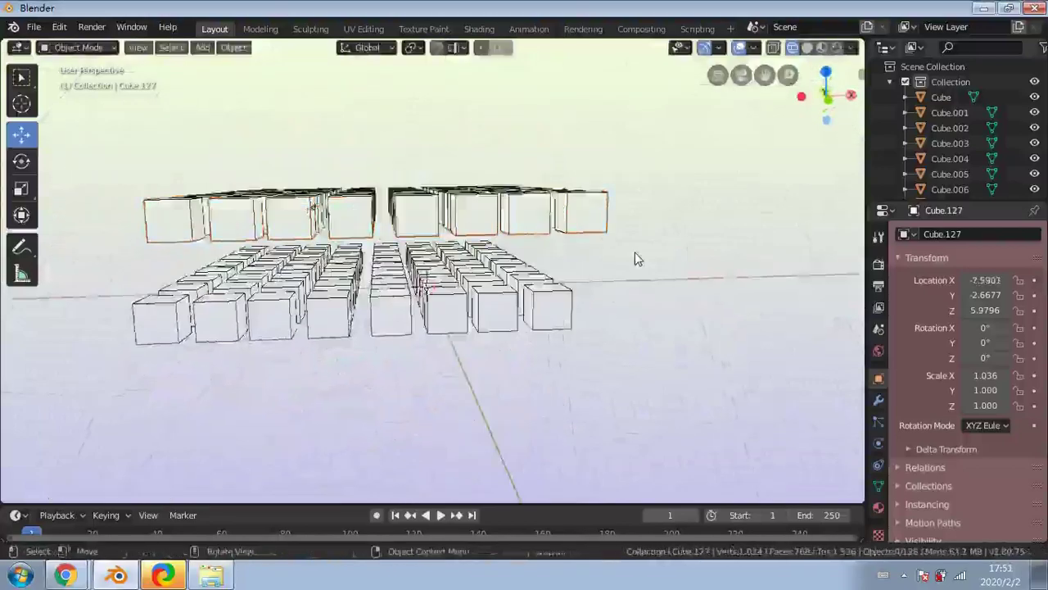
scroll(635, 251, down, 3)
middle_drag(594, 287, 449, 311)
middle_drag(617, 252, 538, 163)
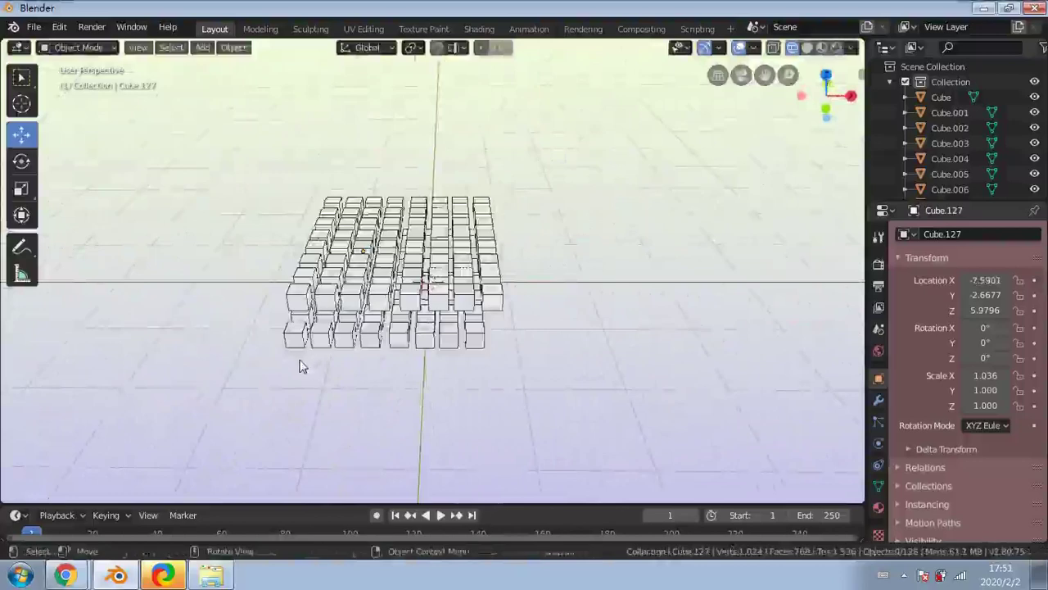
Activate the box selection tool, select every cube in both layers, and clear the selection
key(w)
key(a)
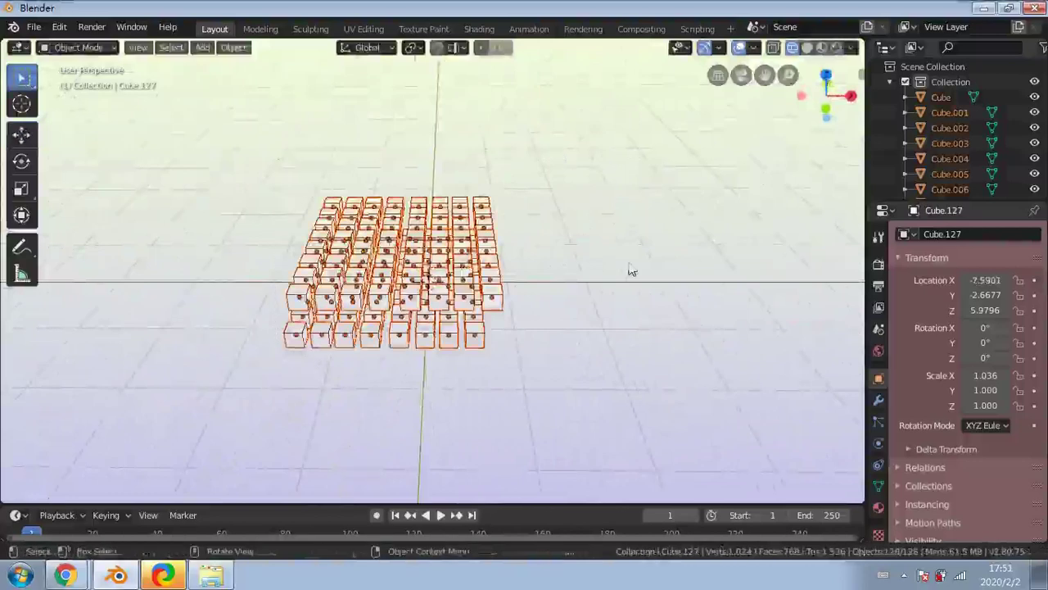
click(632, 269)
key(a)
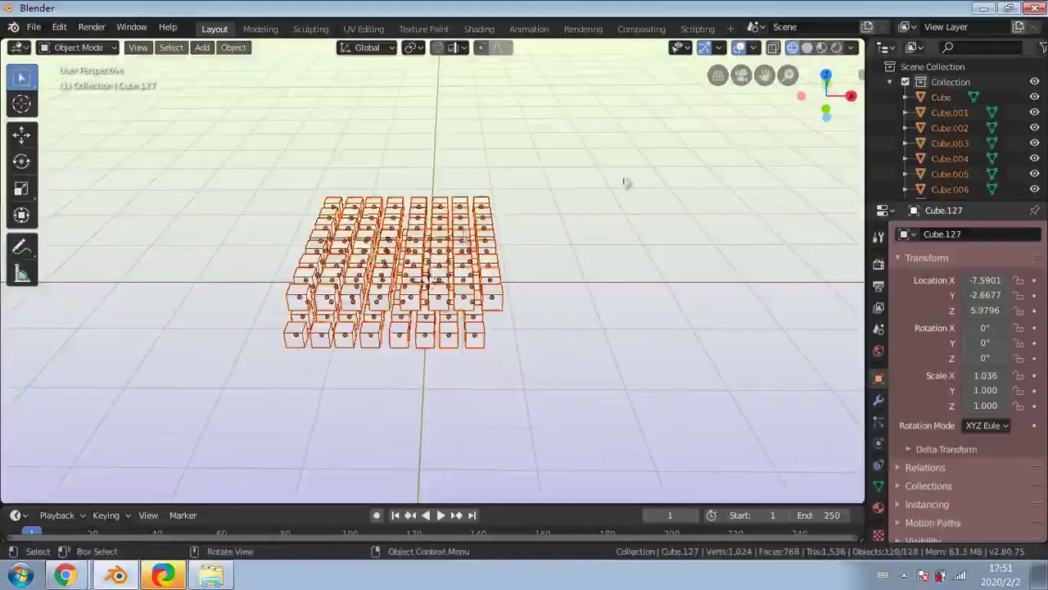
mouse_move(624, 181)
middle_down()
mouse_move(753, 176)
mouse_move(529, 169)
mouse_move(626, 193)
mouse_move(643, 188)
middle_up()
click(581, 187)
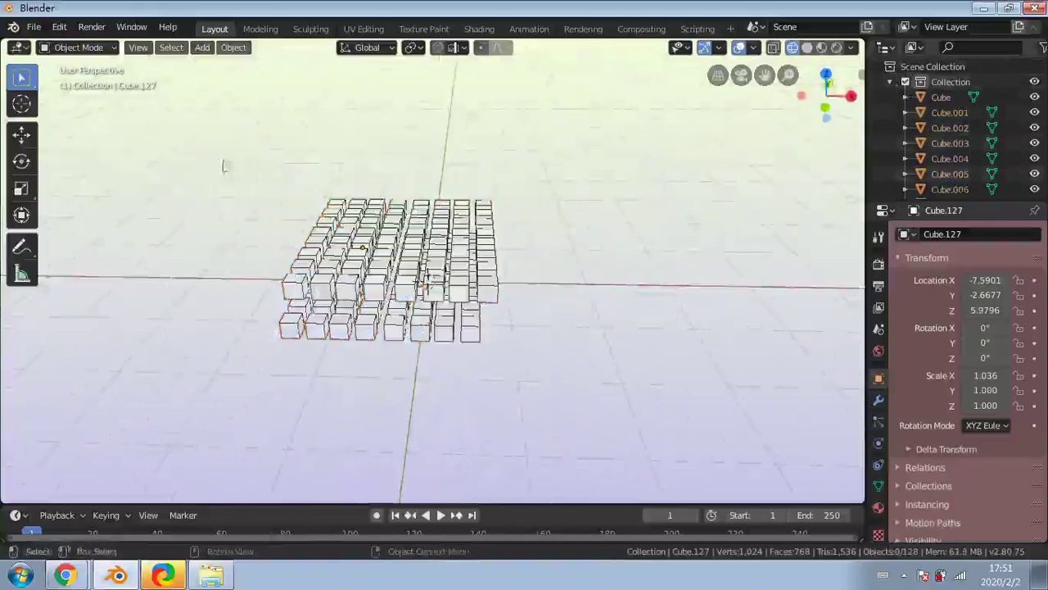
Box-select the whole array, deselect it, box-select a group of cubes in the middle of the grid, and deselect them
drag(222, 166, 592, 393)
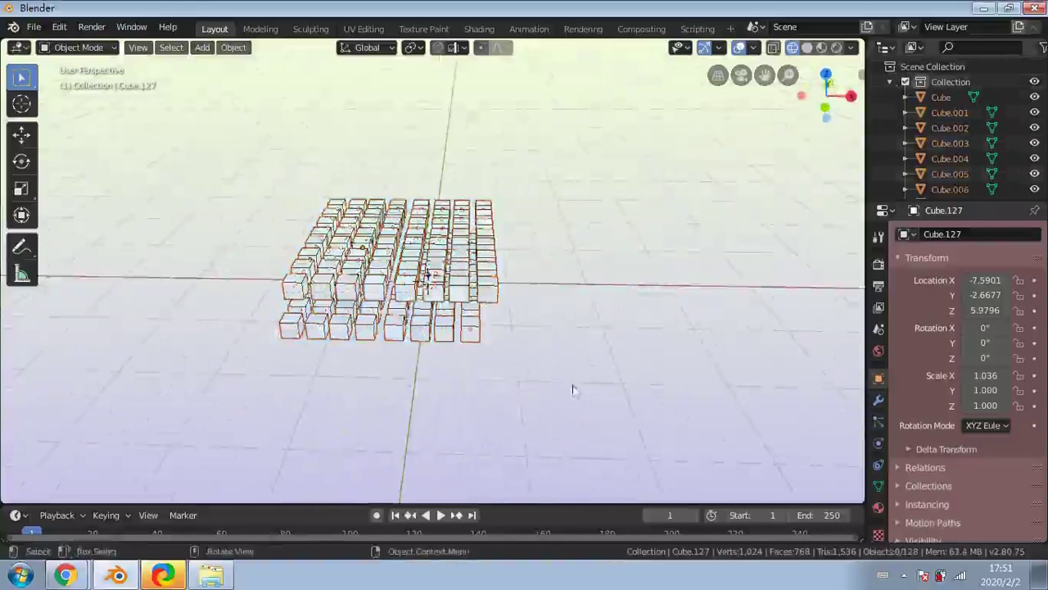
click(573, 389)
middle_drag(573, 389, 584, 363)
scroll(584, 362, up, 3)
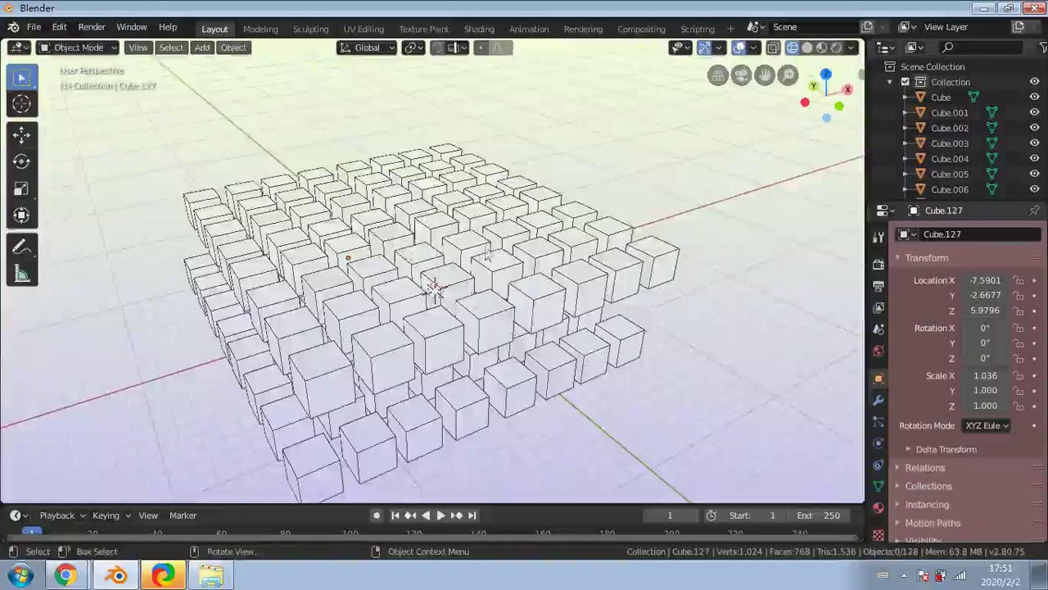
scroll(451, 250, up, 2)
scroll(434, 295, up, 2)
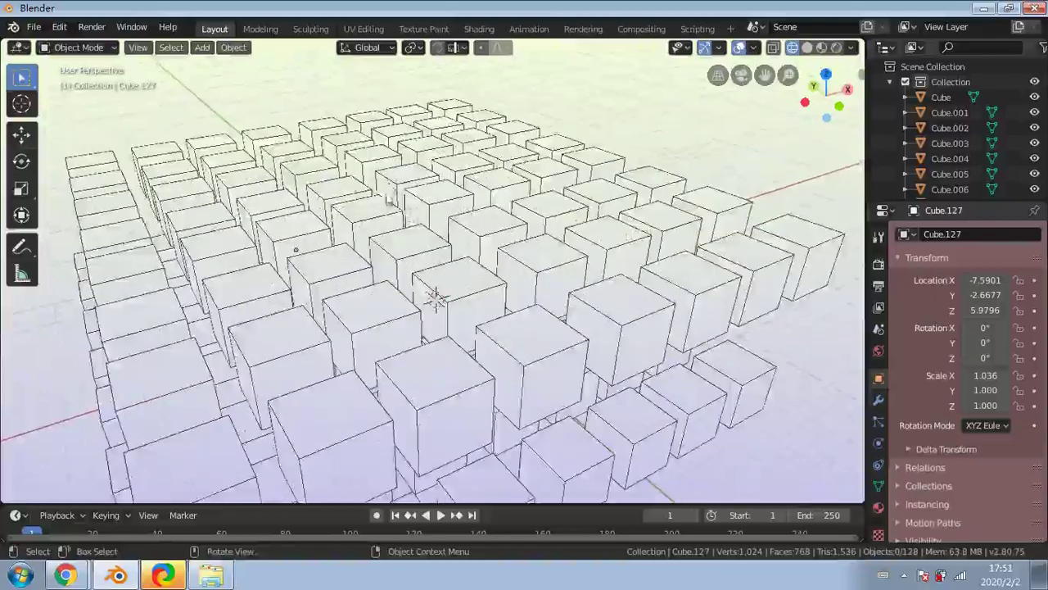
scroll(432, 300, up, 2)
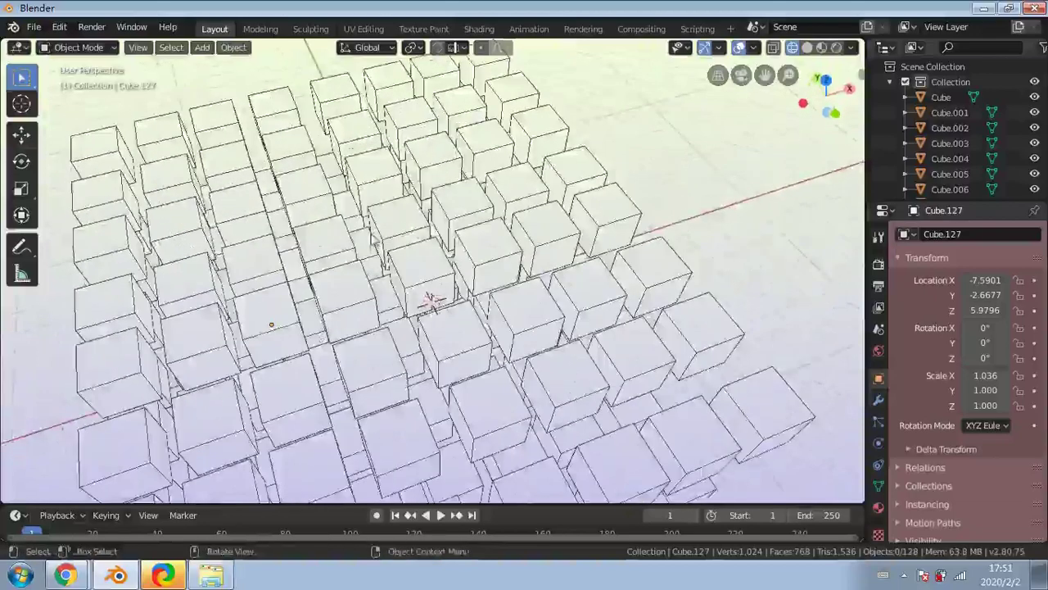
drag(334, 287, 202, 378)
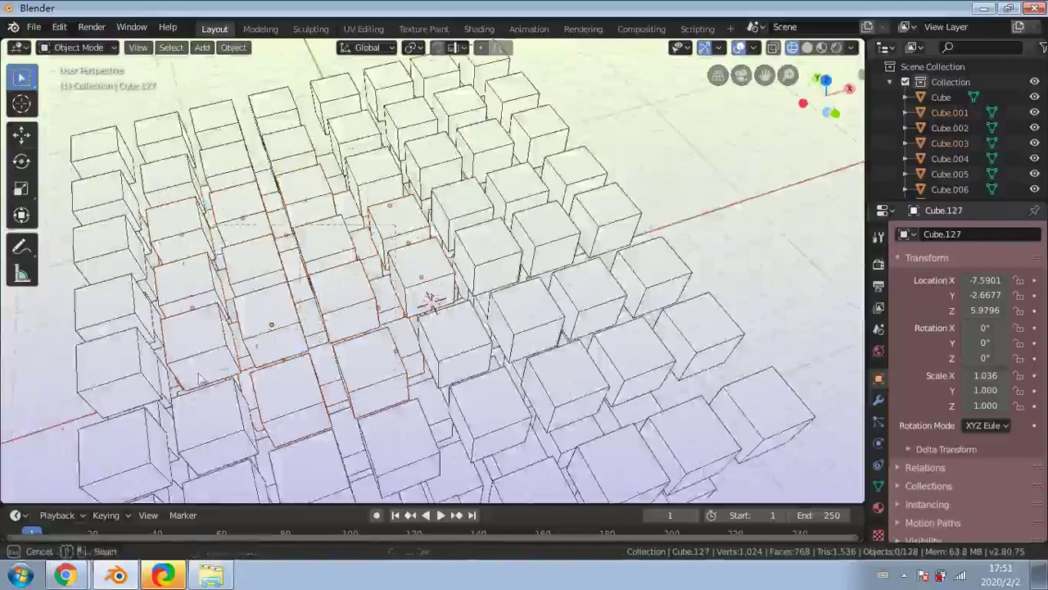
middle_drag(347, 244, 435, 168)
click(531, 95)
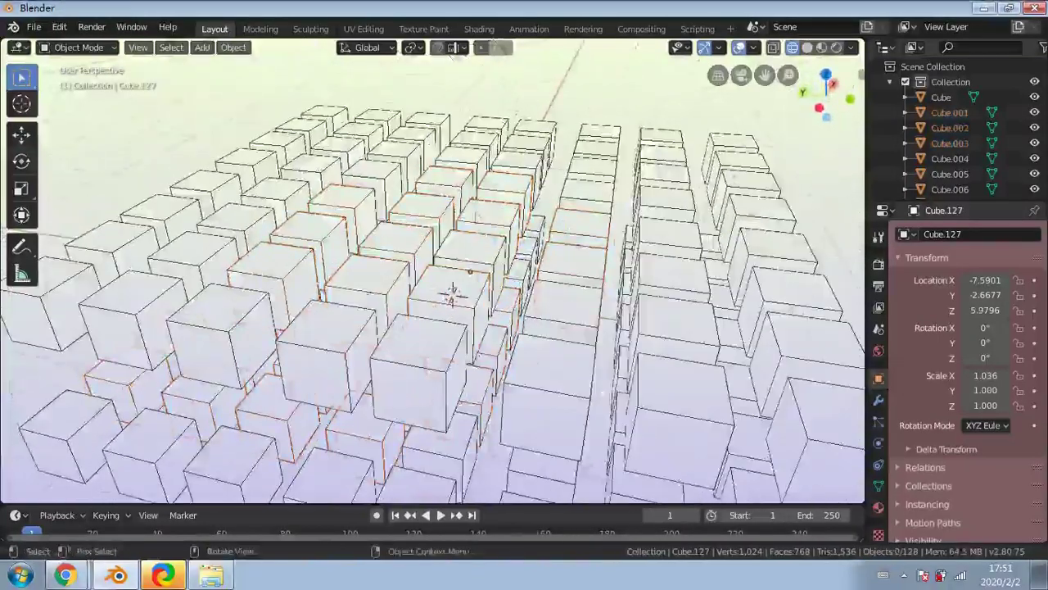
Select two neighbouring cubes in the upper layer, try moving them upward, undo the move, and clear the selection
middle_drag(473, 229, 194, 219)
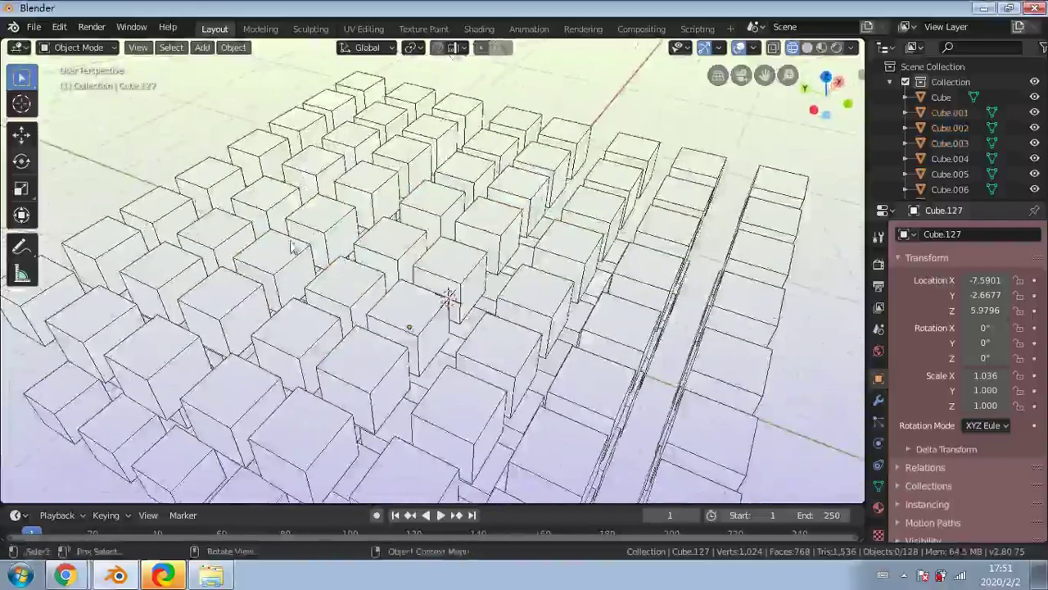
shift+click(389, 244)
shift+click(442, 267)
scroll(455, 275, up, 3)
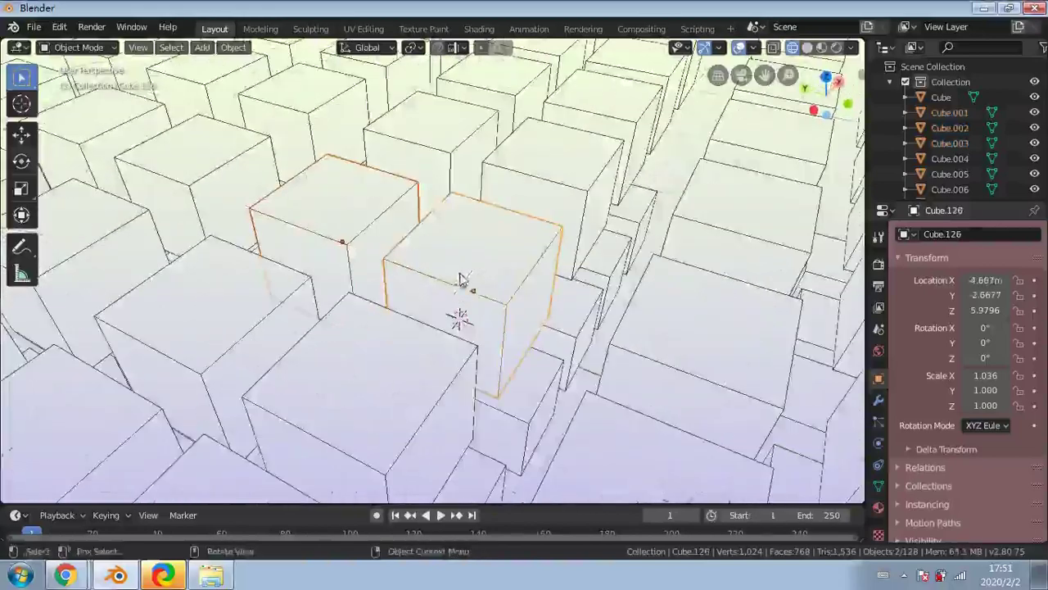
scroll(462, 286, down, 2)
scroll(413, 252, down, 1)
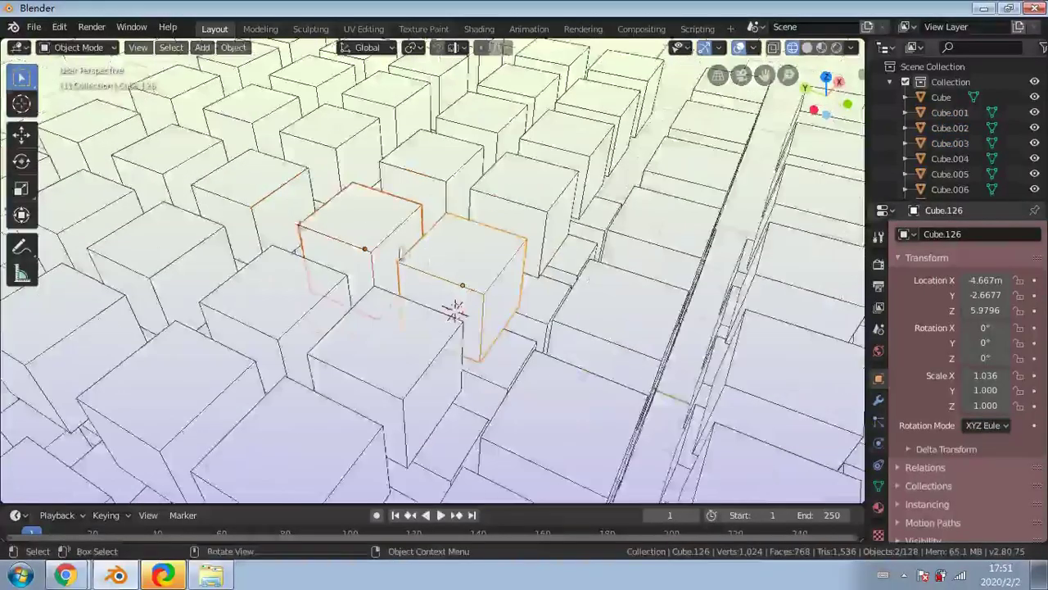
click(23, 132)
drag(414, 223, 399, 152)
scroll(435, 206, down, 2)
middle_drag(435, 206, 365, 180)
key(ctrl+z)
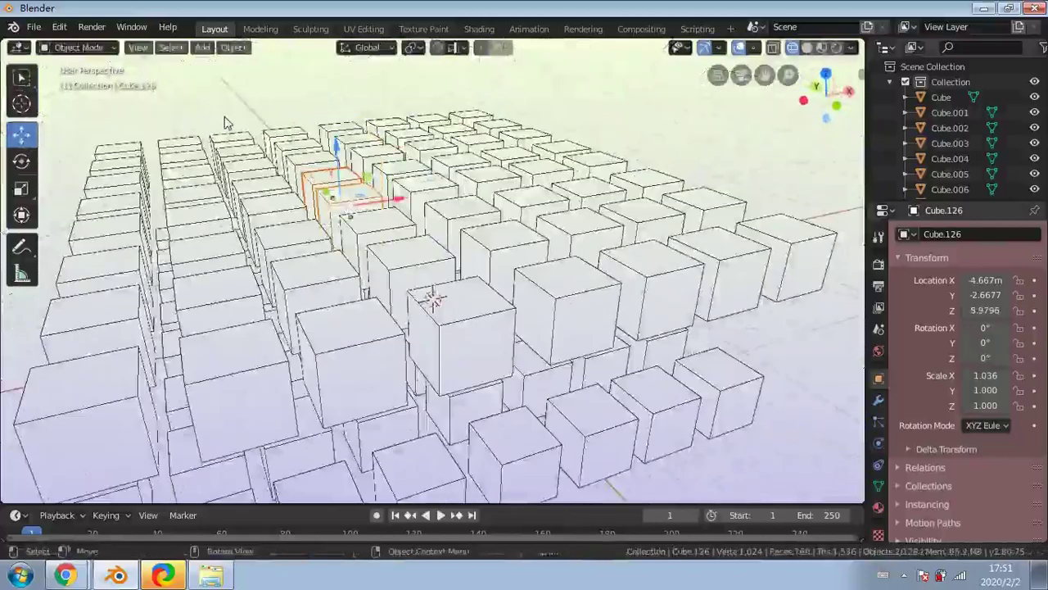
click(280, 101)
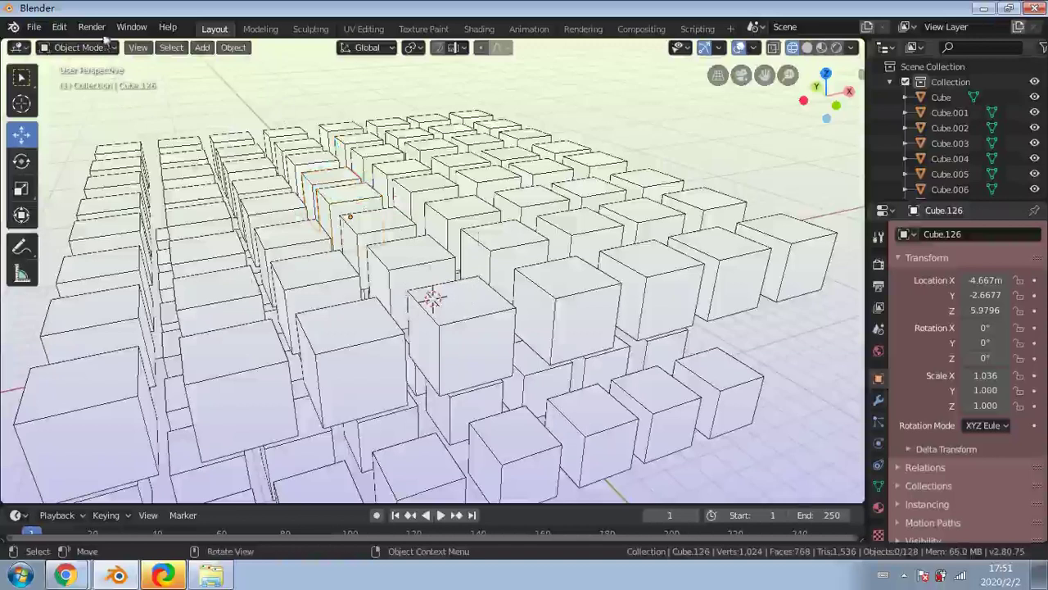
Examine the available object selection commands, such as Box Select, Circle Select and Select All by Type
click(171, 47)
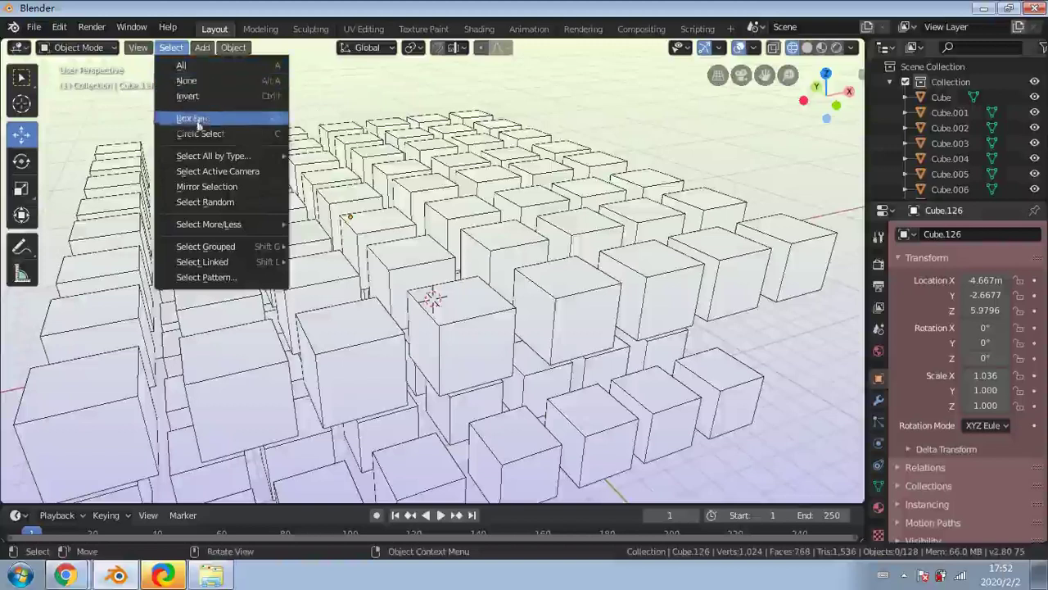
mouse_move(205, 228)
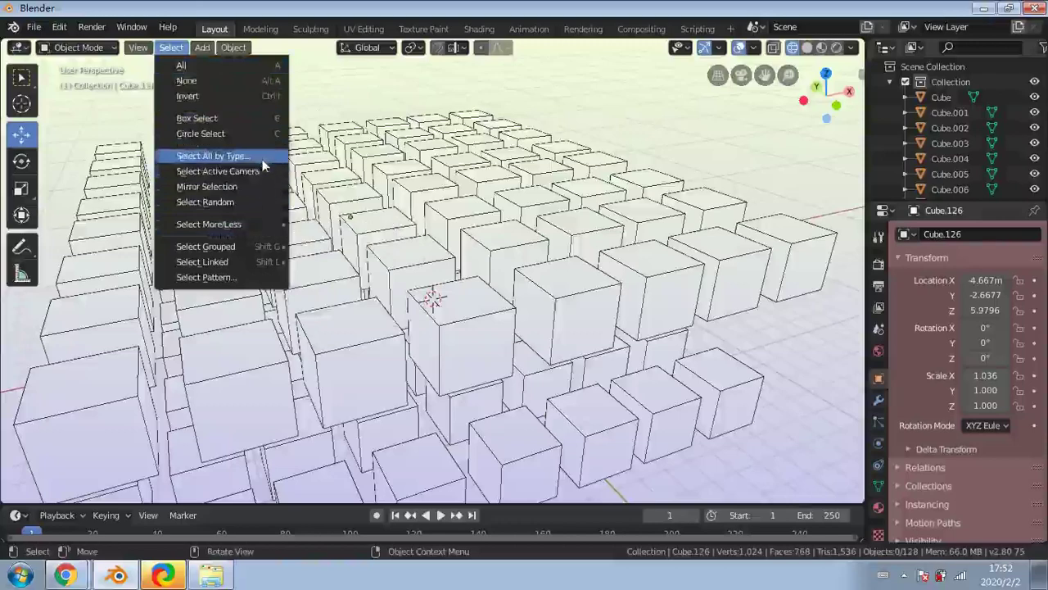
mouse_move(264, 165)
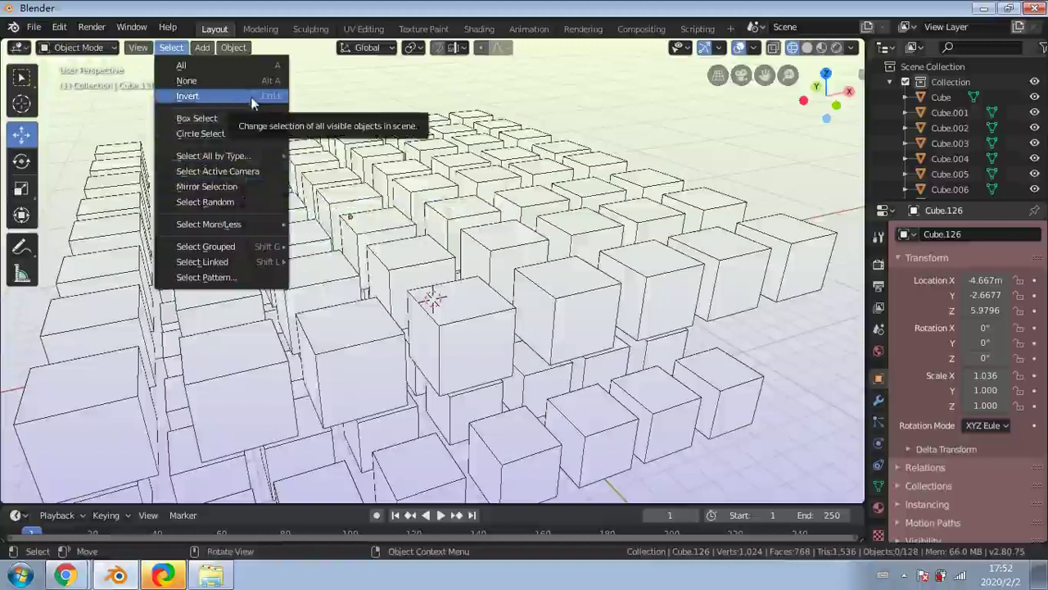
mouse_move(253, 226)
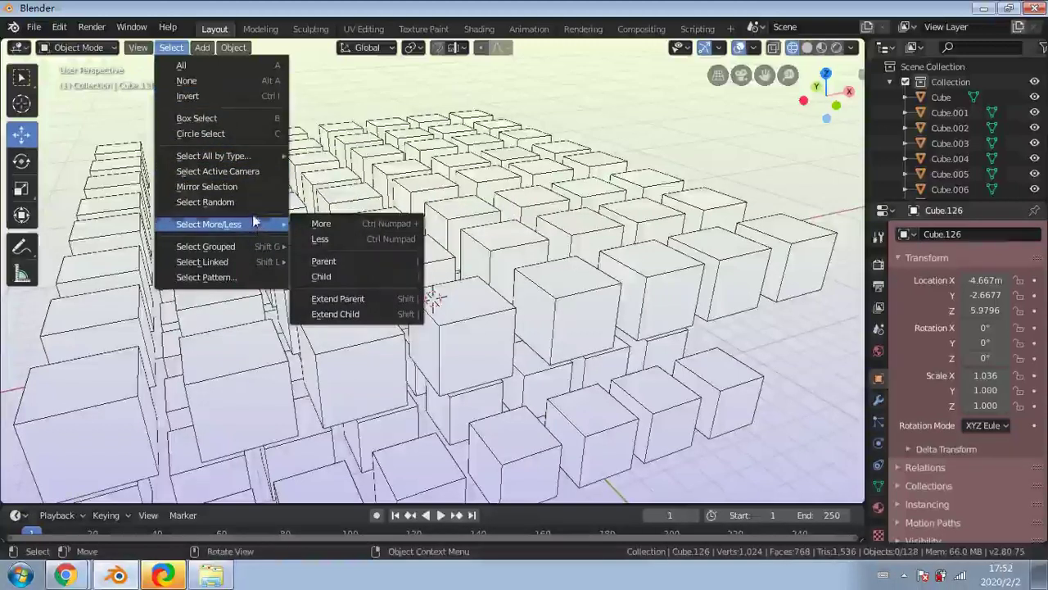
mouse_move(232, 47)
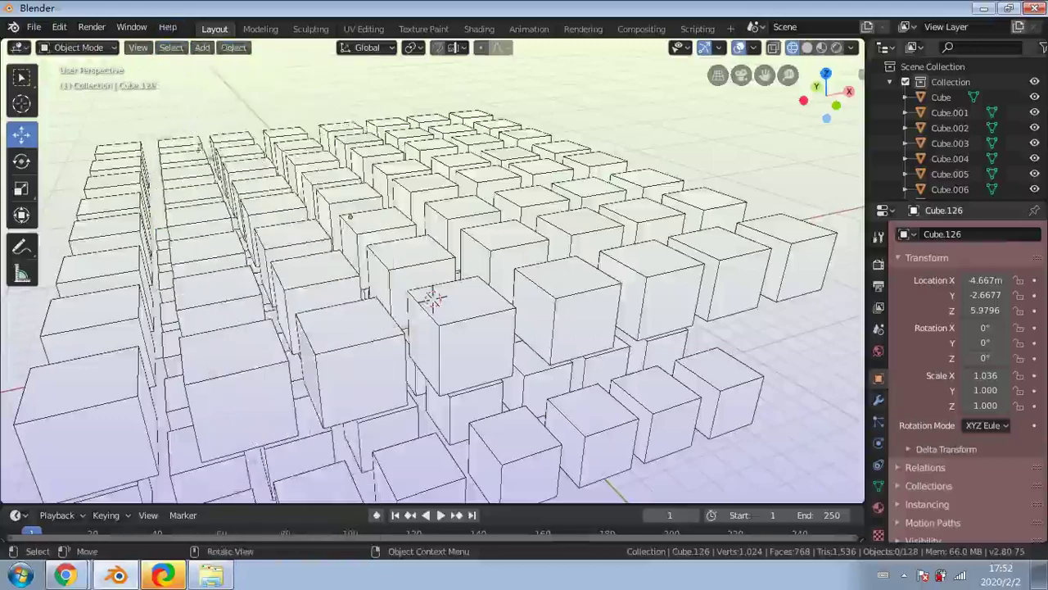
Box-select the cubes of both layers with the Select Box tool and clear the selection
scroll(315, 209, down, 3)
middle_drag(344, 269, 413, 267)
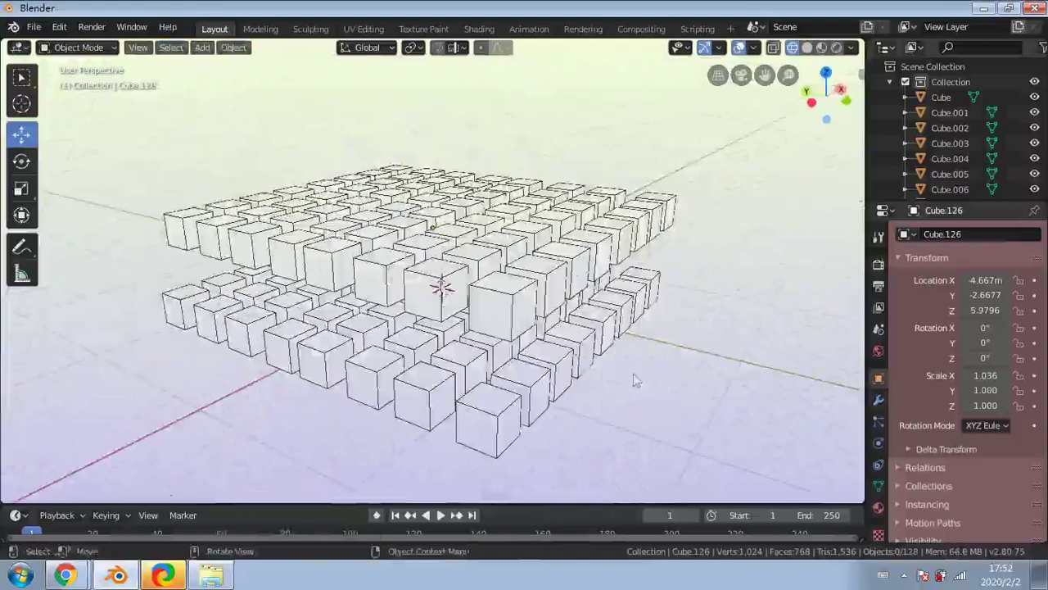
click(22, 79)
drag(105, 145, 687, 396)
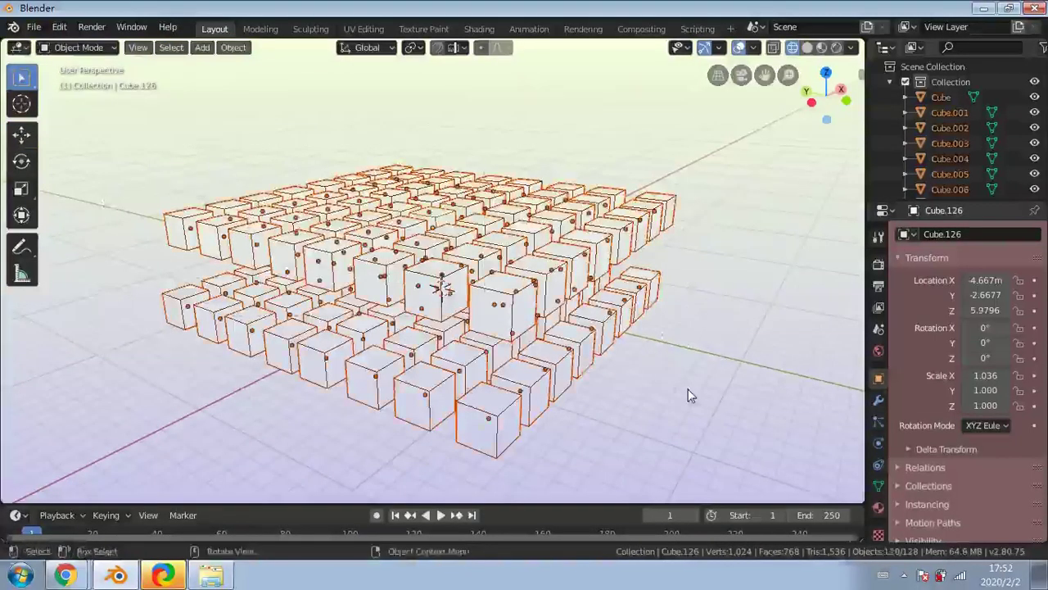
key(shift)
middle_drag(643, 384, 404, 390)
key(alt+a)
middle_drag(471, 409, 533, 373)
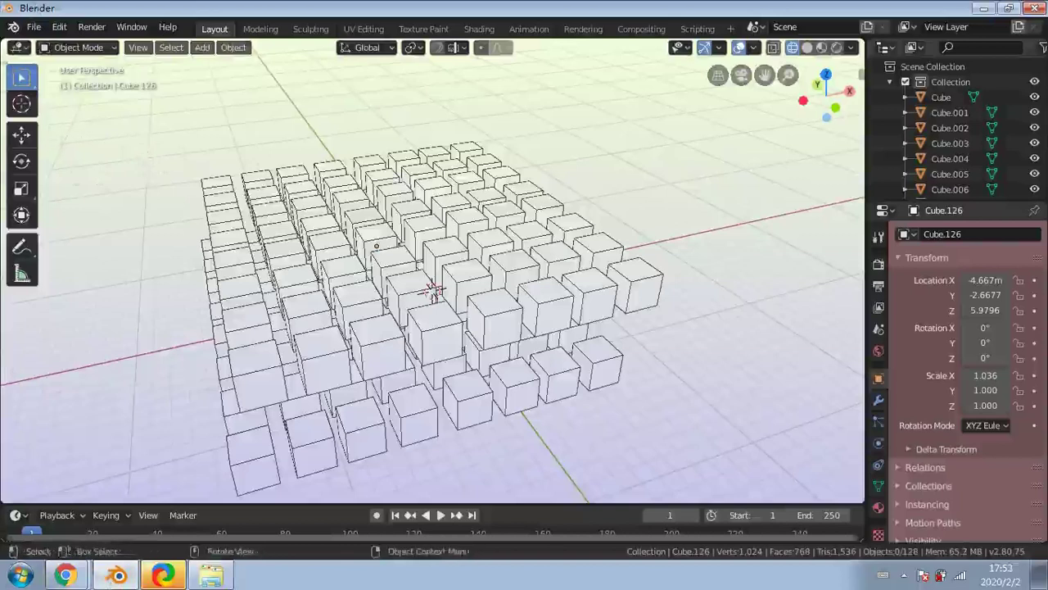
Use the Box Select command around the whole cube array and deselect everything
key(b)
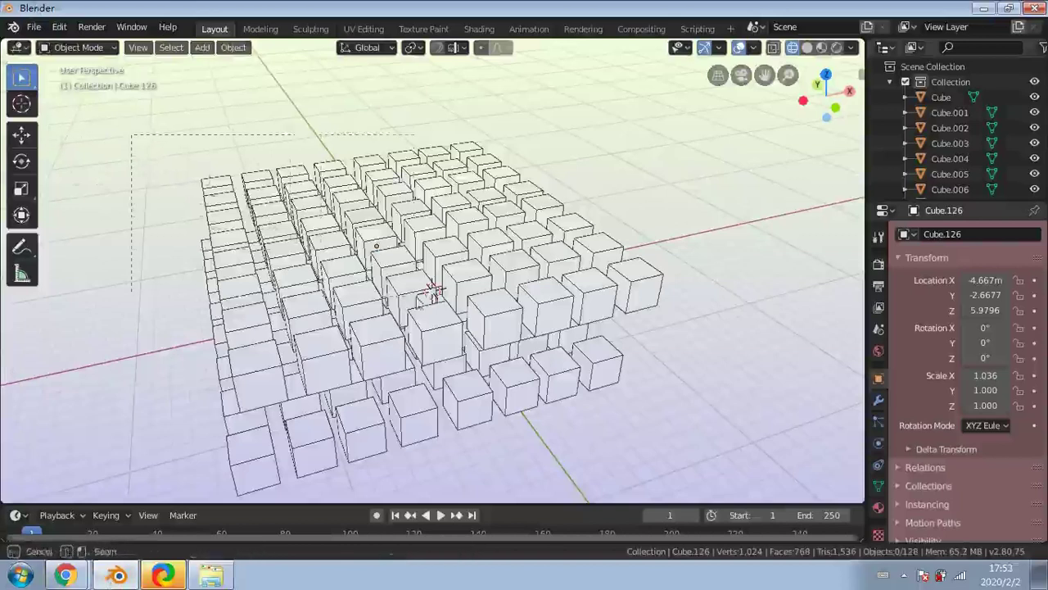
drag(131, 135, 679, 454)
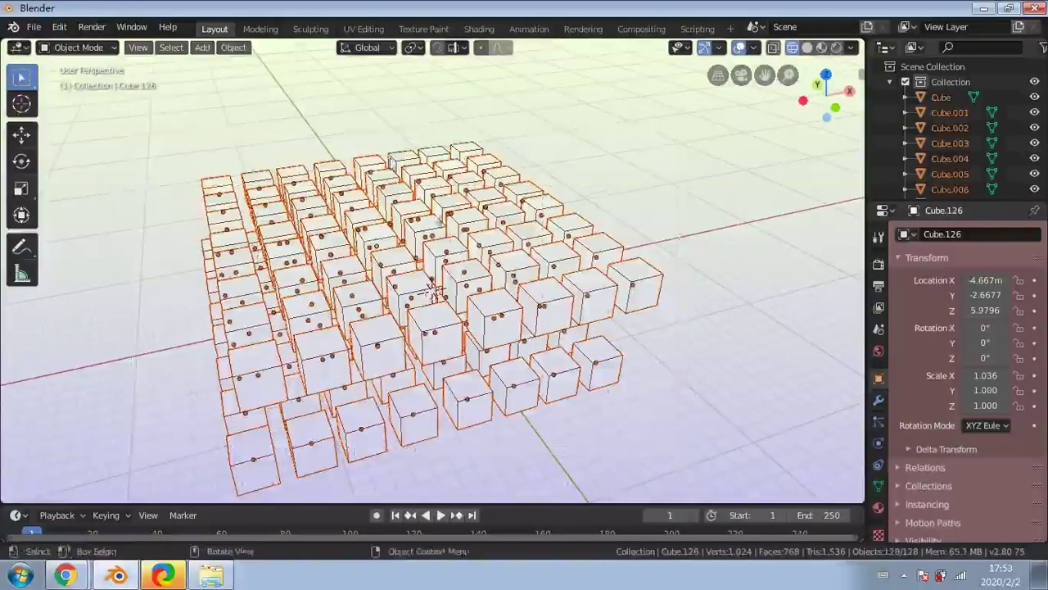
key(alt+a)
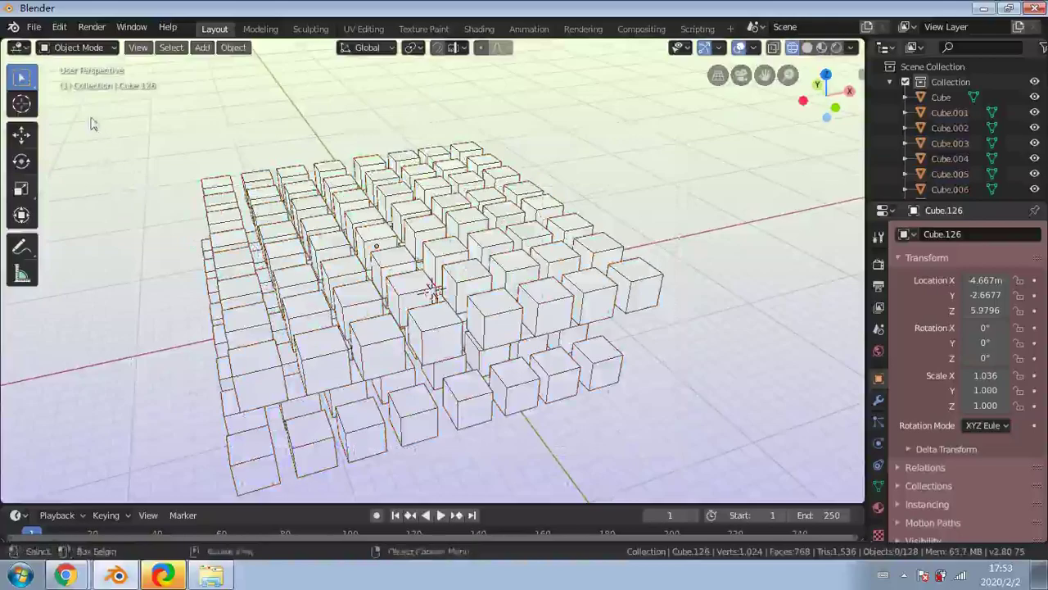
Examine the cube array from orthographic side views and perspective angles, and view the available transform orientations
key(b)
middle_drag(502, 149, 291, 209)
shift+middle_drag(491, 131, 484, 209)
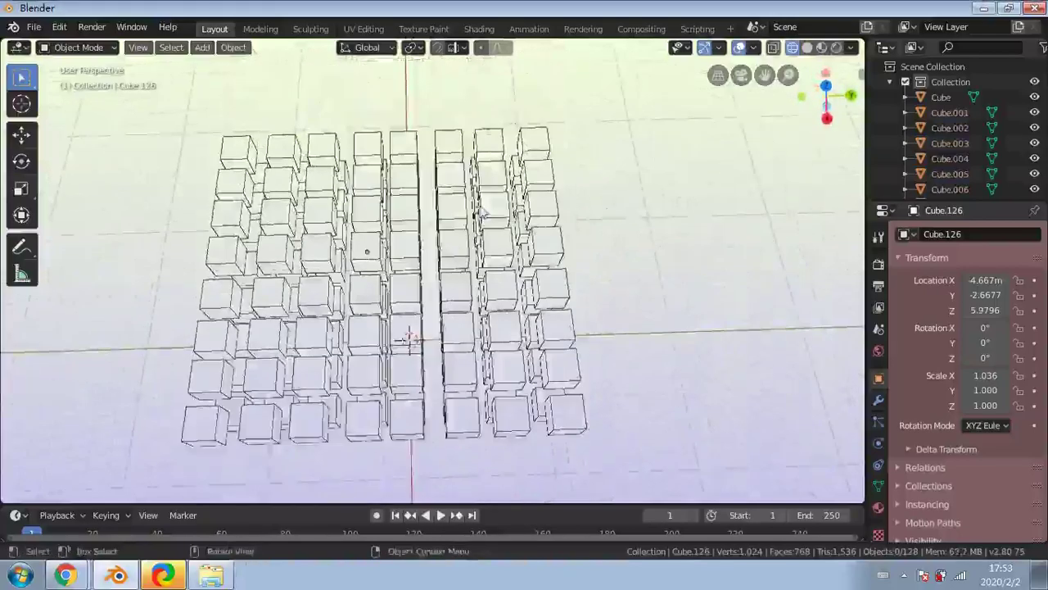
click(826, 85)
click(829, 94)
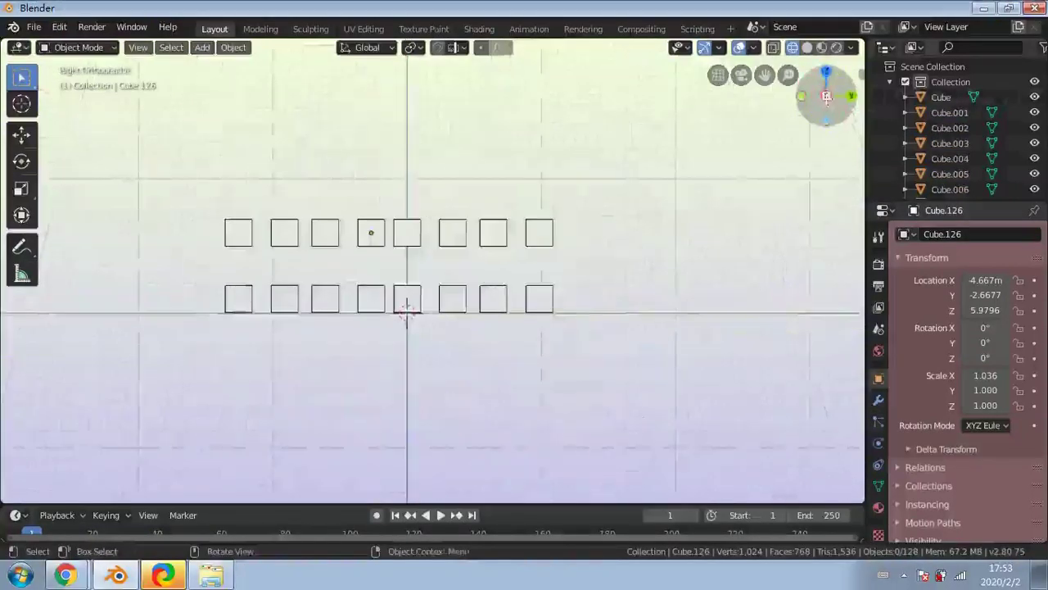
click(826, 120)
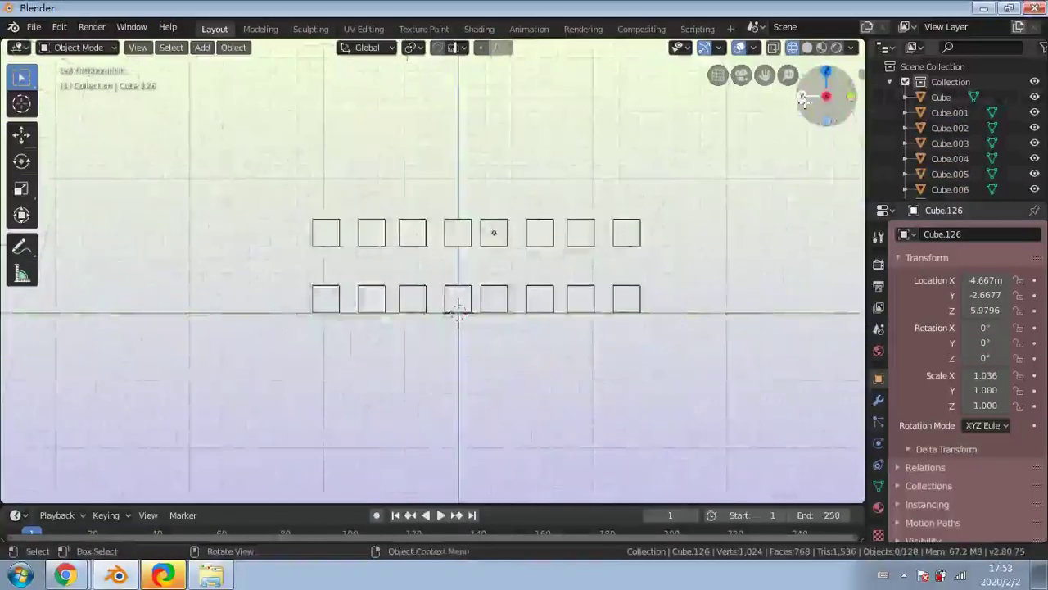
middle_drag(746, 208, 734, 301)
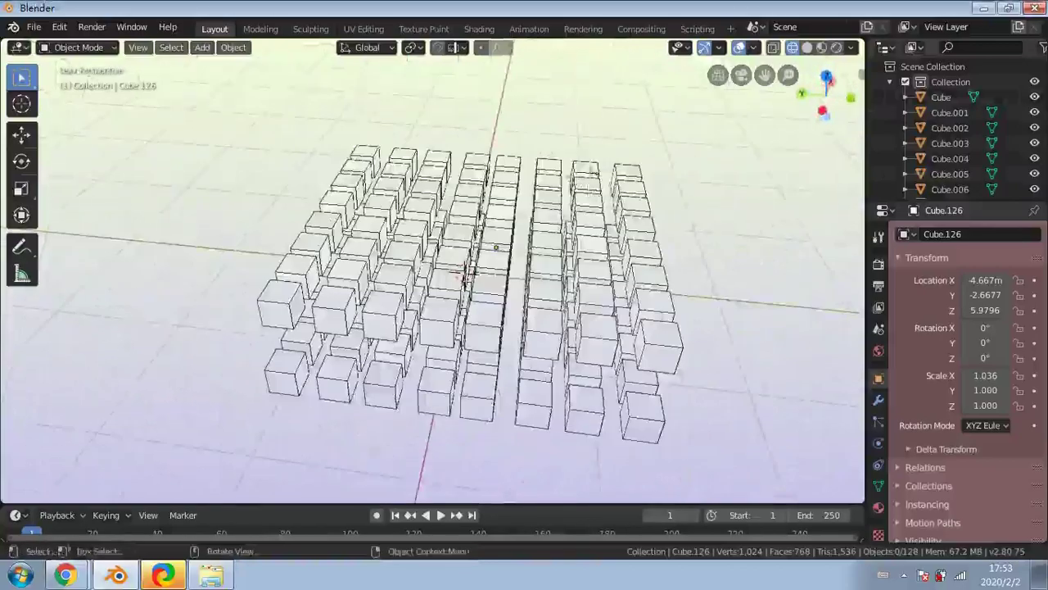
middle_drag(621, 151, 517, 159)
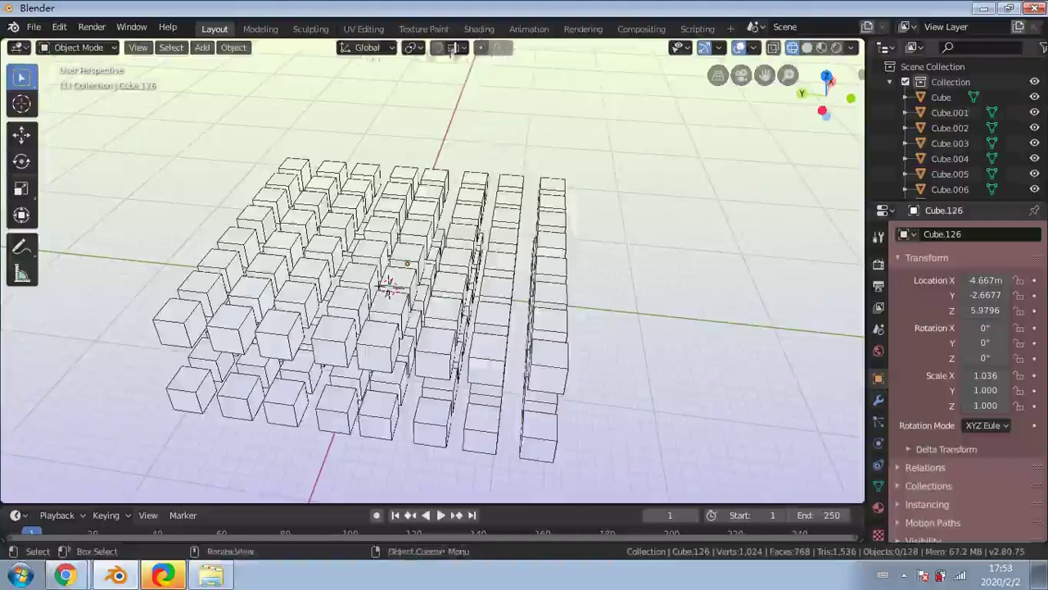
click(388, 48)
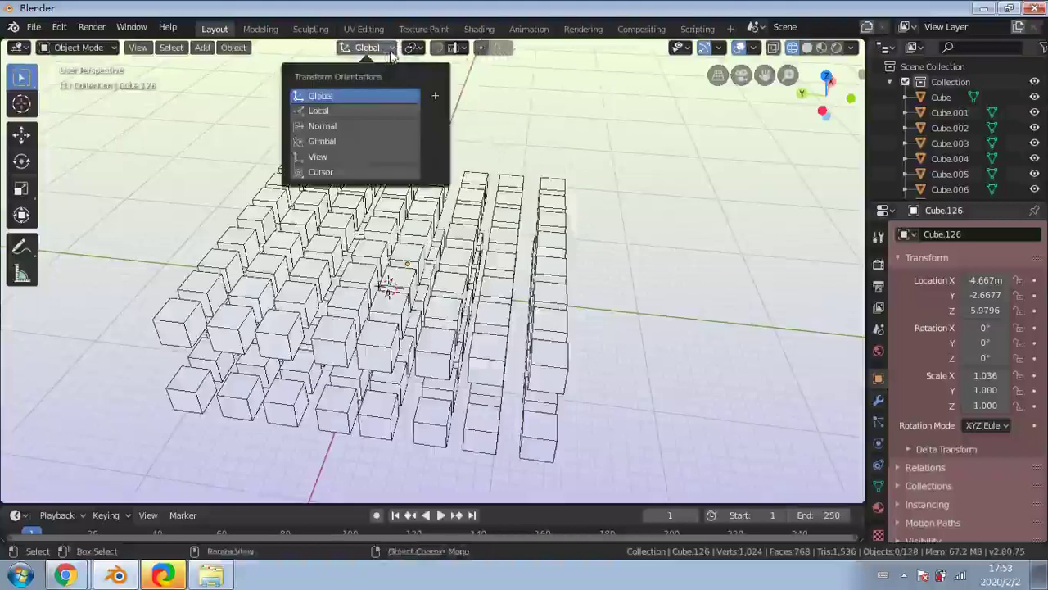
click(391, 52)
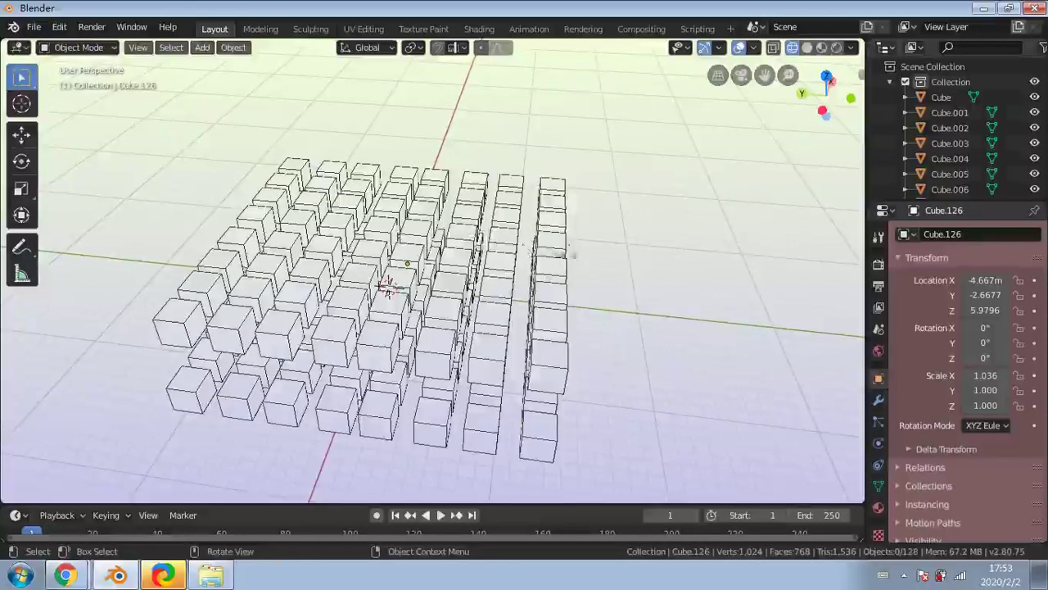
shift+middle_drag(297, 161, 253, 167)
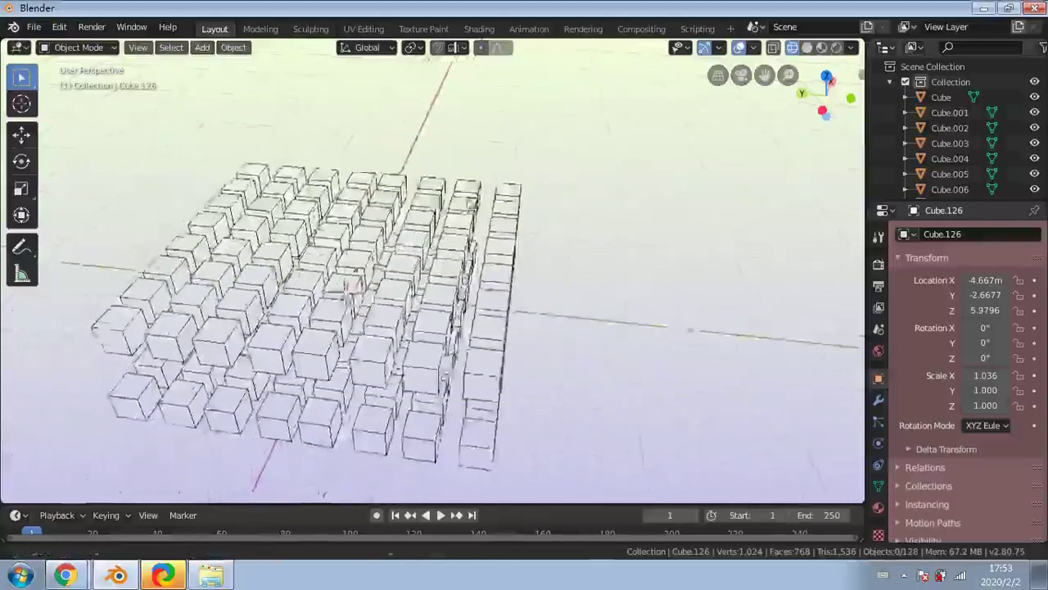
middle_drag(324, 493, 516, 205)
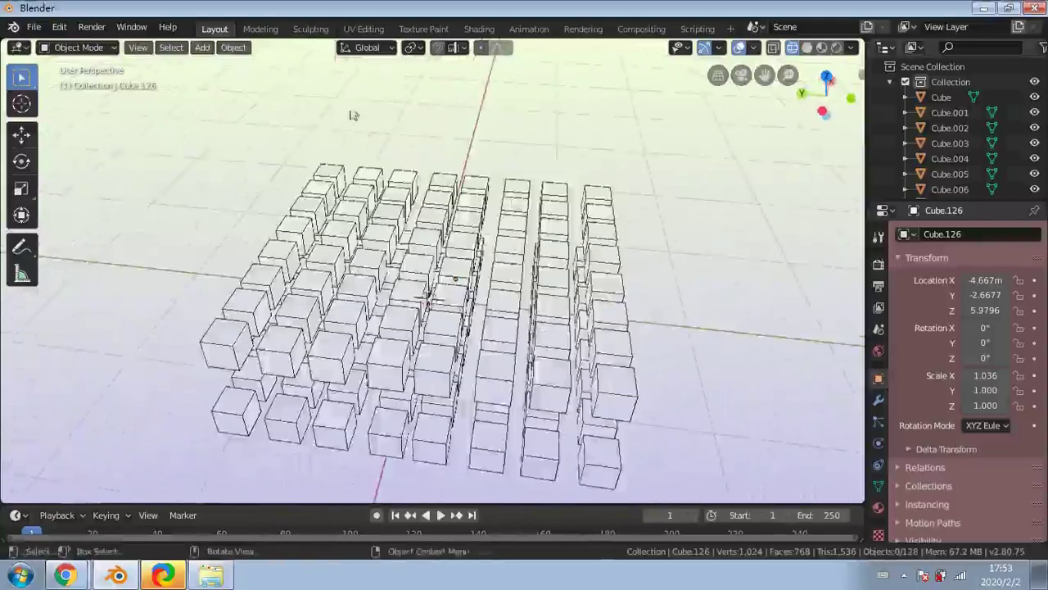
Look through the other workspaces, including Sculpting and Shading, and return to the Layout workspace
click(258, 30)
click(296, 31)
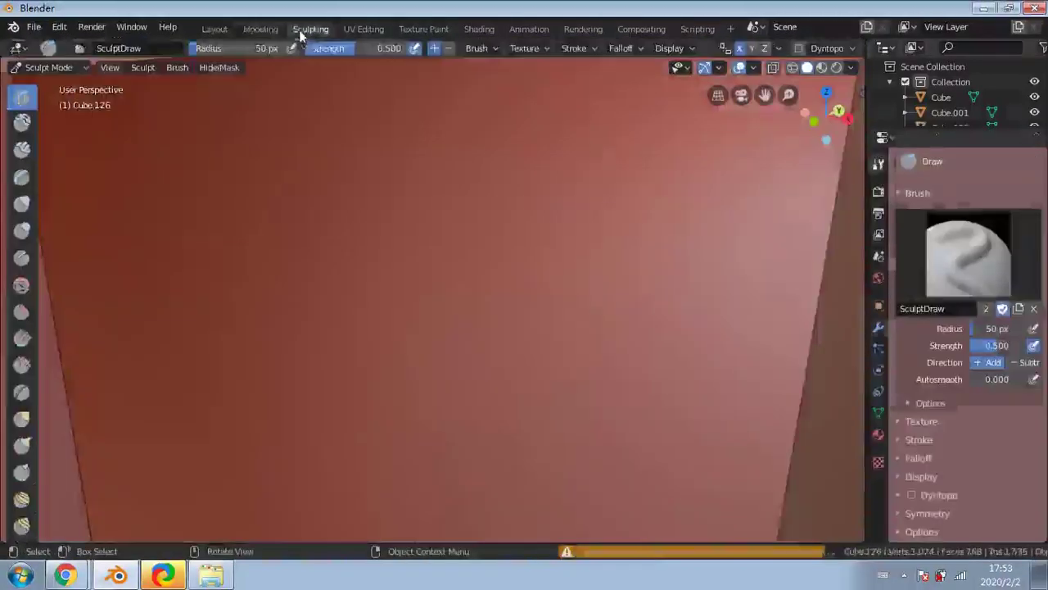
click(361, 35)
click(424, 30)
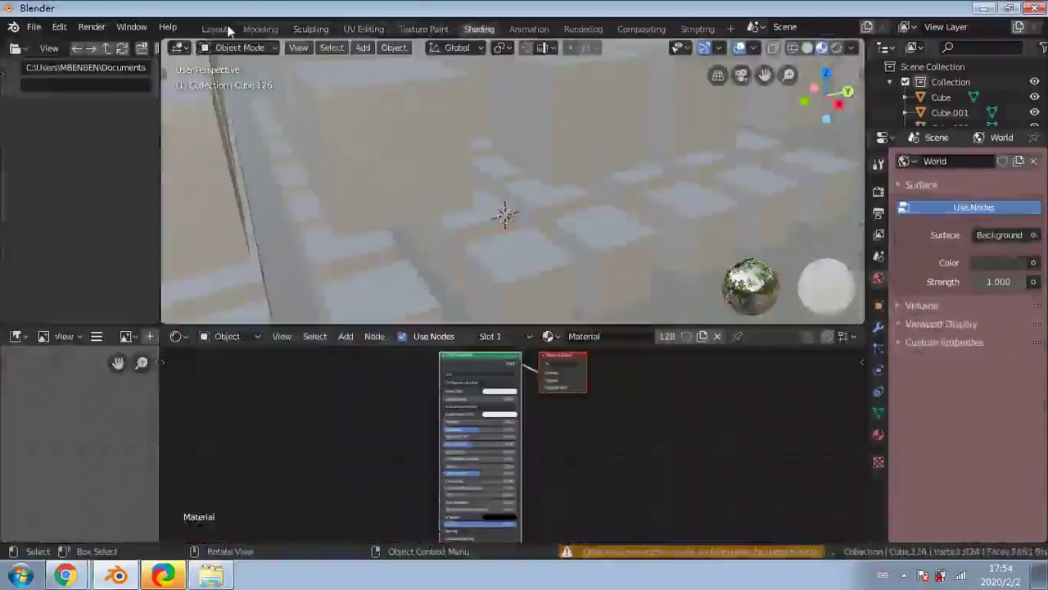
click(214, 29)
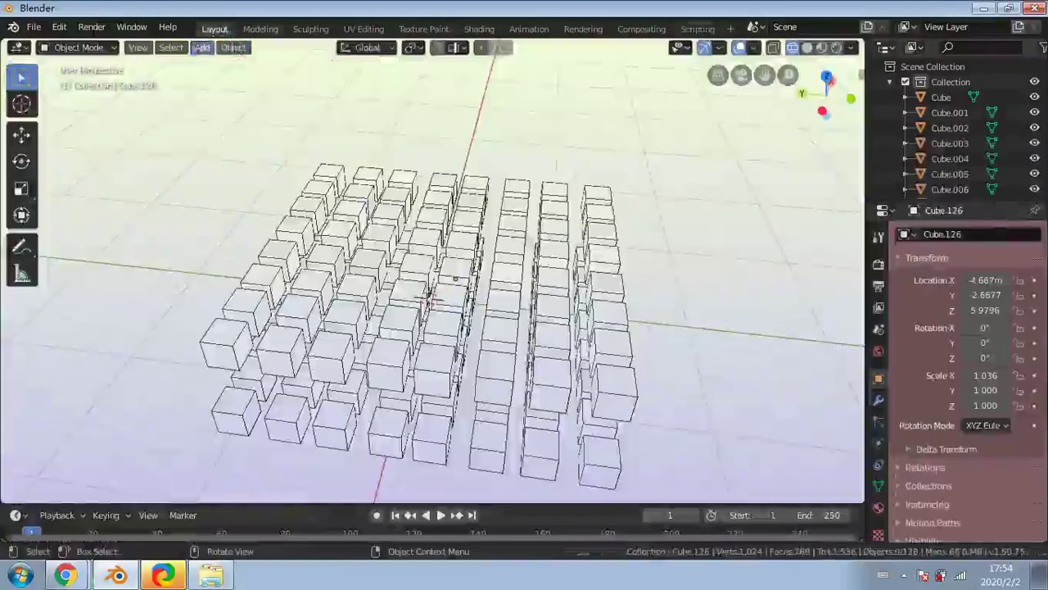
Switch the active cube to Edit Mode and return to Object Mode
click(96, 48)
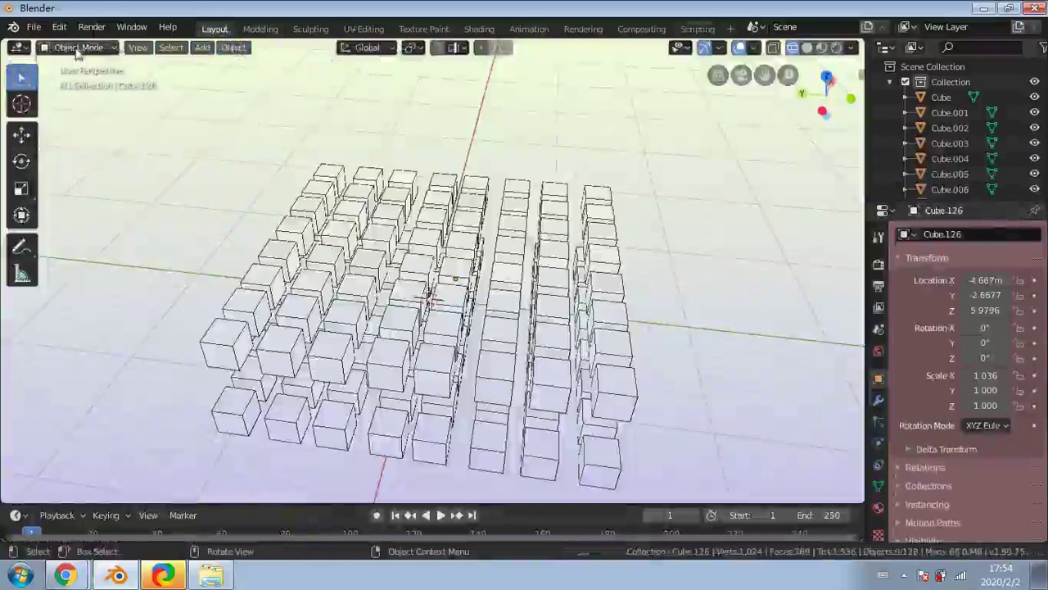
click(78, 49)
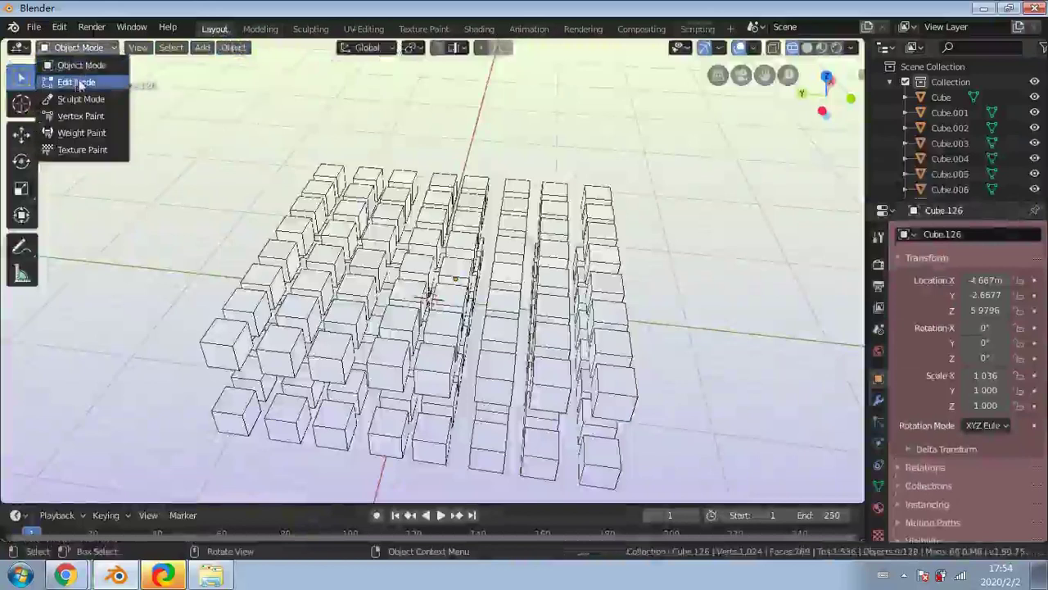
click(78, 82)
click(89, 51)
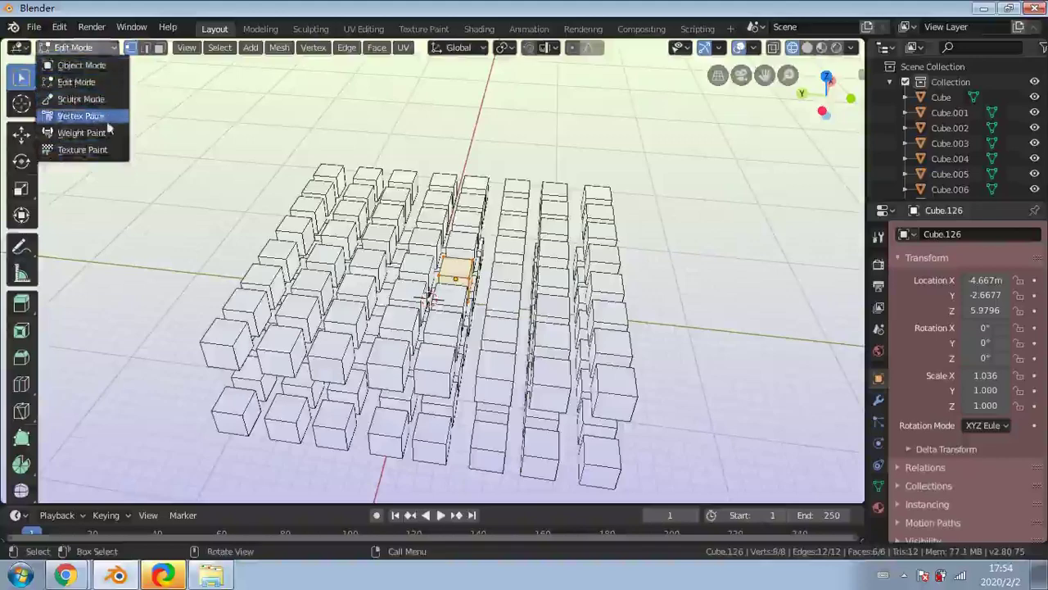
click(126, 65)
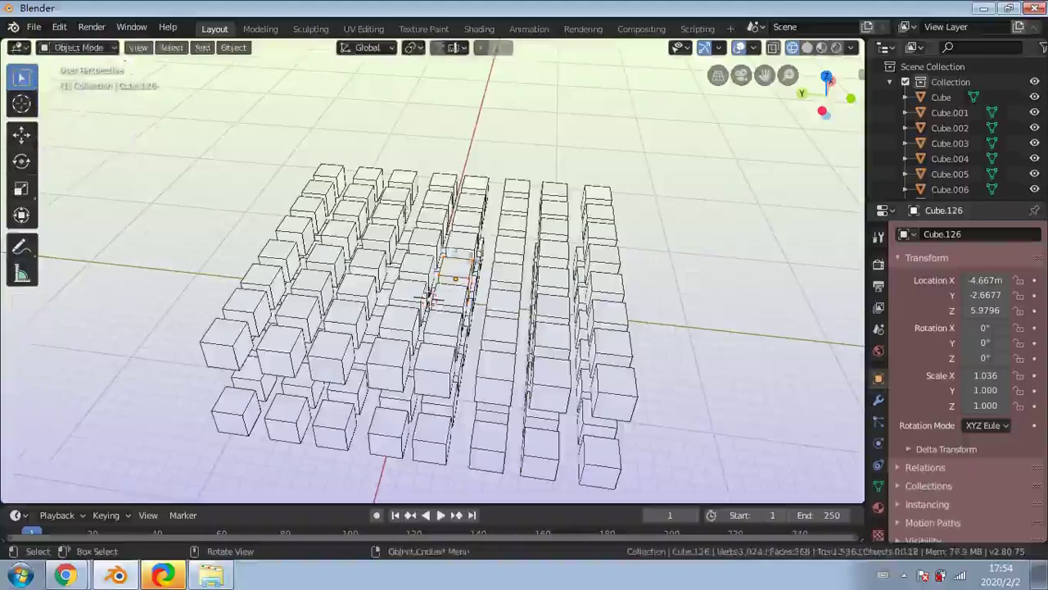
Select all the cubes in the scene, replacing the incomplete box selection
middle_drag(473, 258, 461, 286)
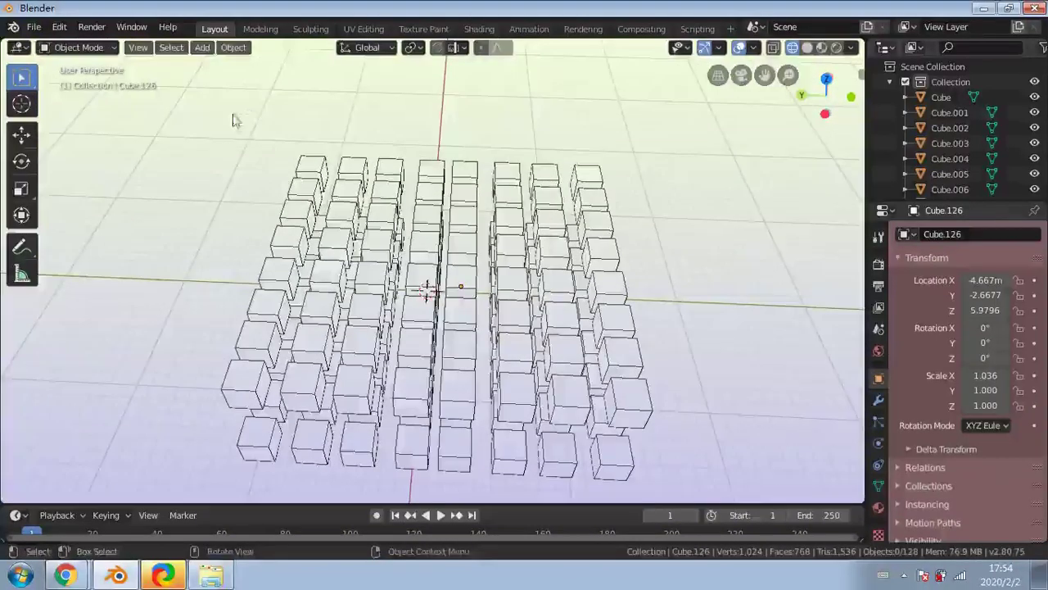
drag(233, 115, 669, 477)
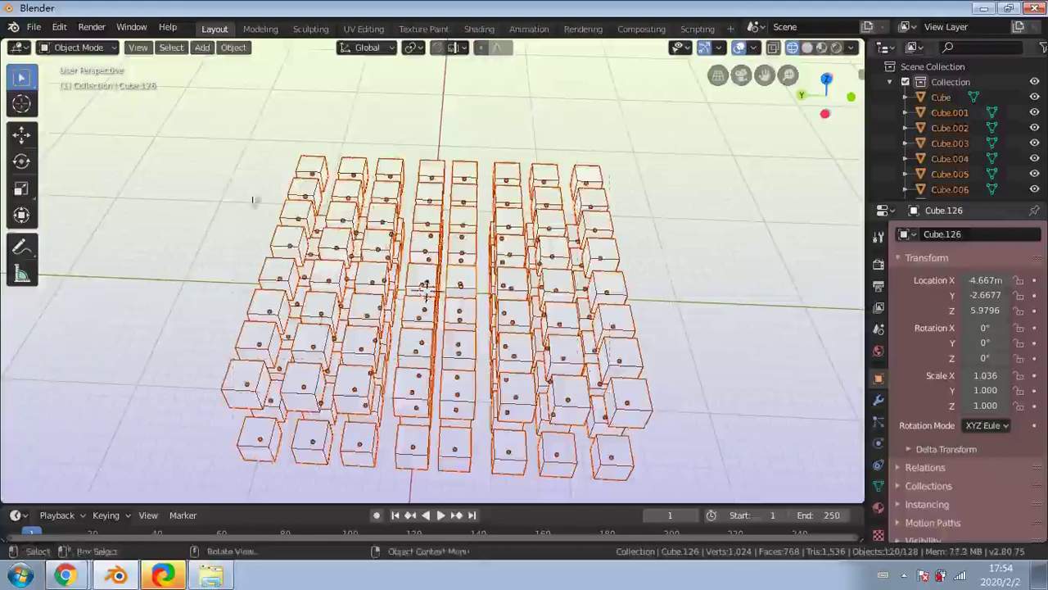
key(alt+a)
key(a)
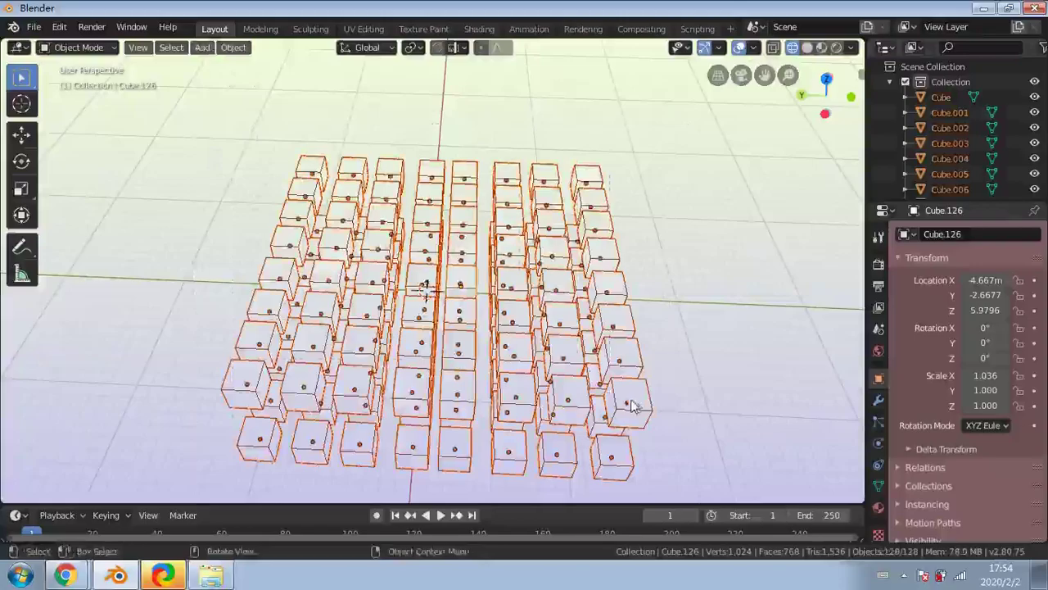
Run Randomize Transform on all selected cubes and expand its operator settings
middle_drag(696, 392, 696, 348)
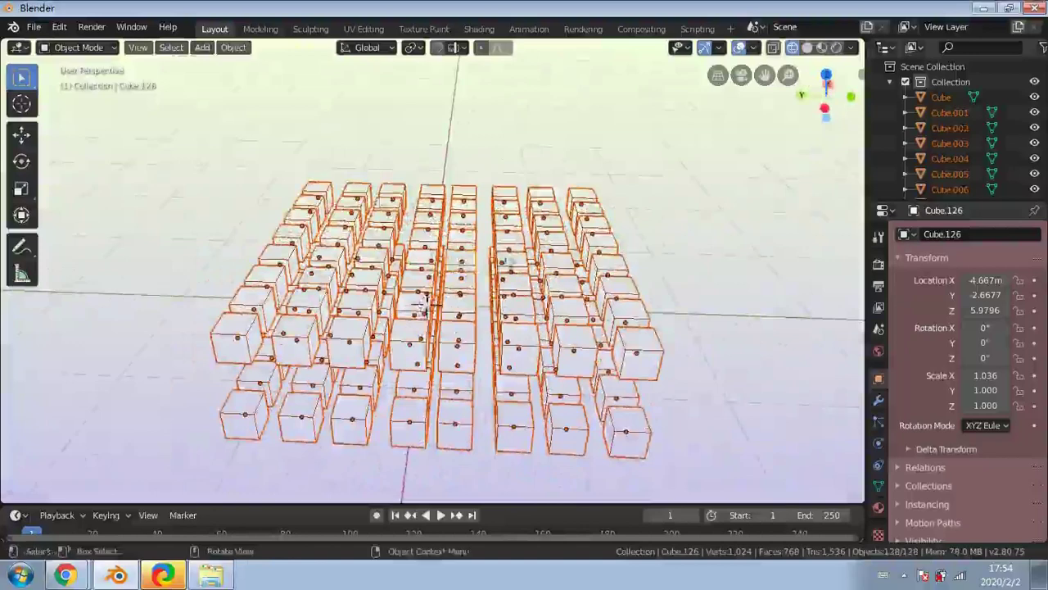
click(232, 48)
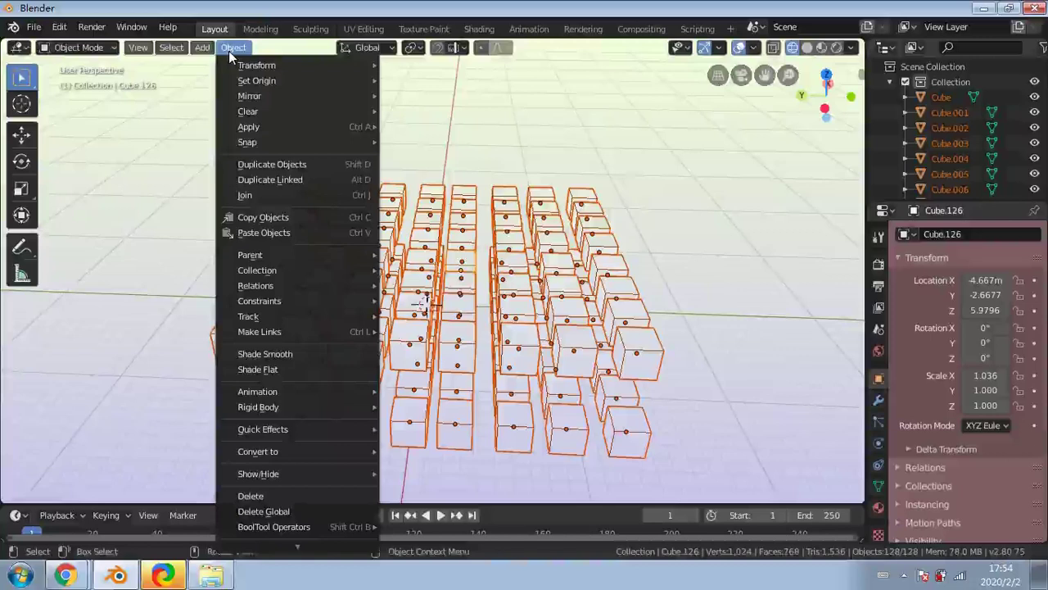
mouse_move(296, 432)
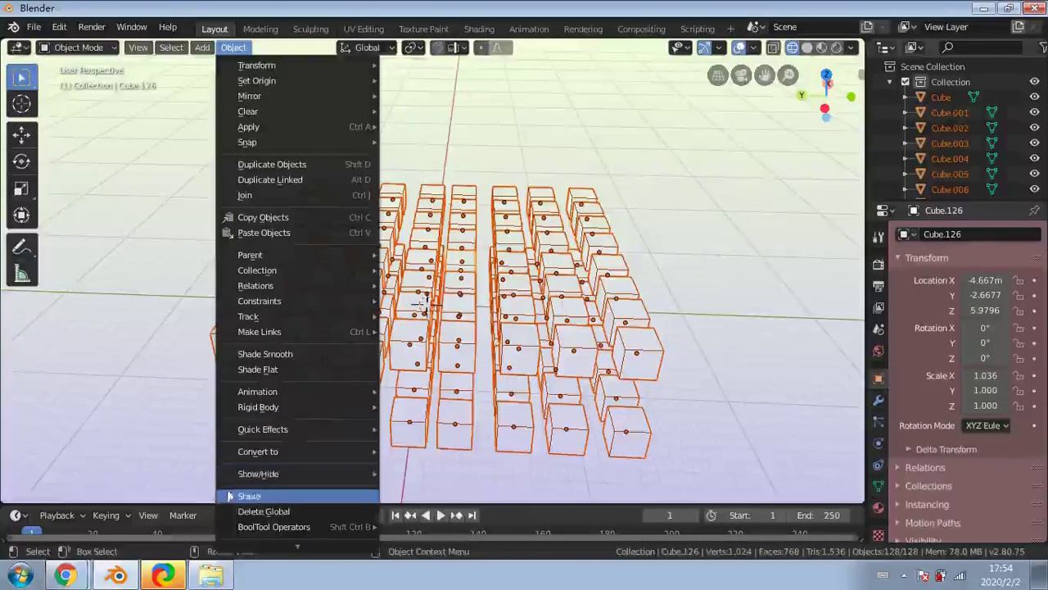
mouse_move(325, 60)
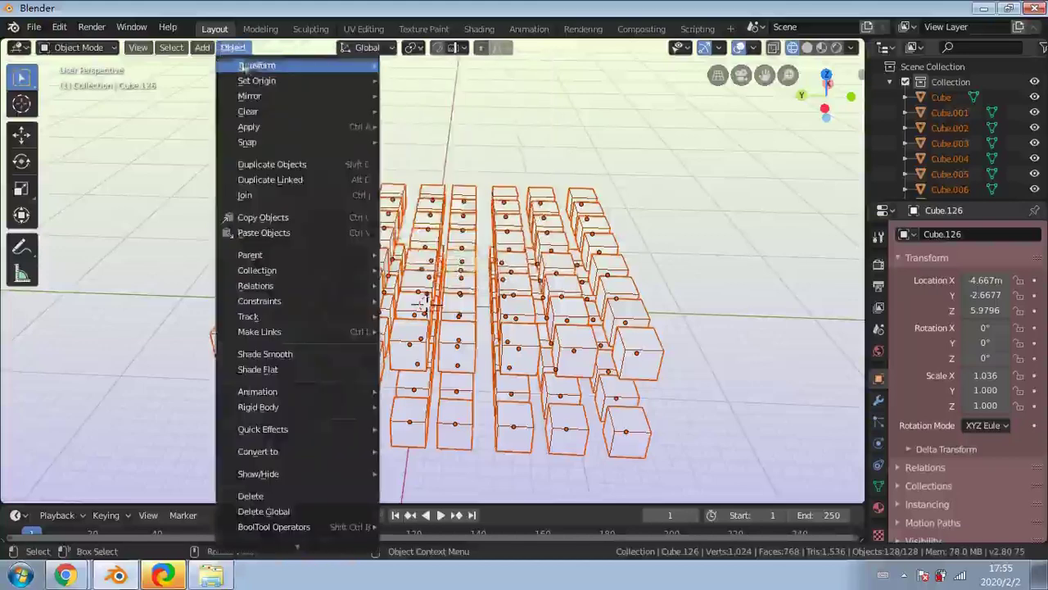
mouse_move(264, 68)
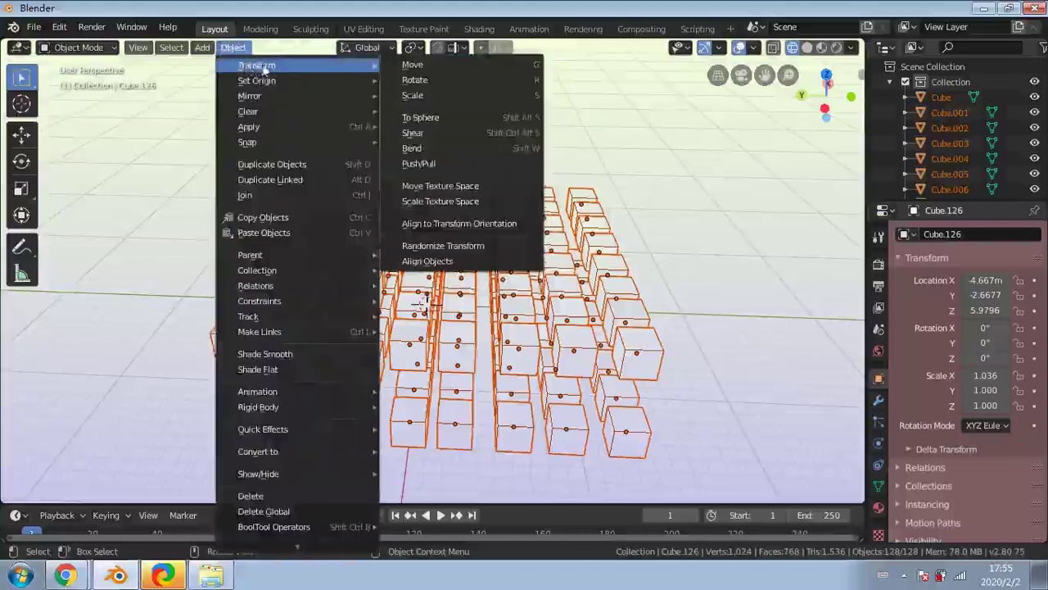
click(413, 245)
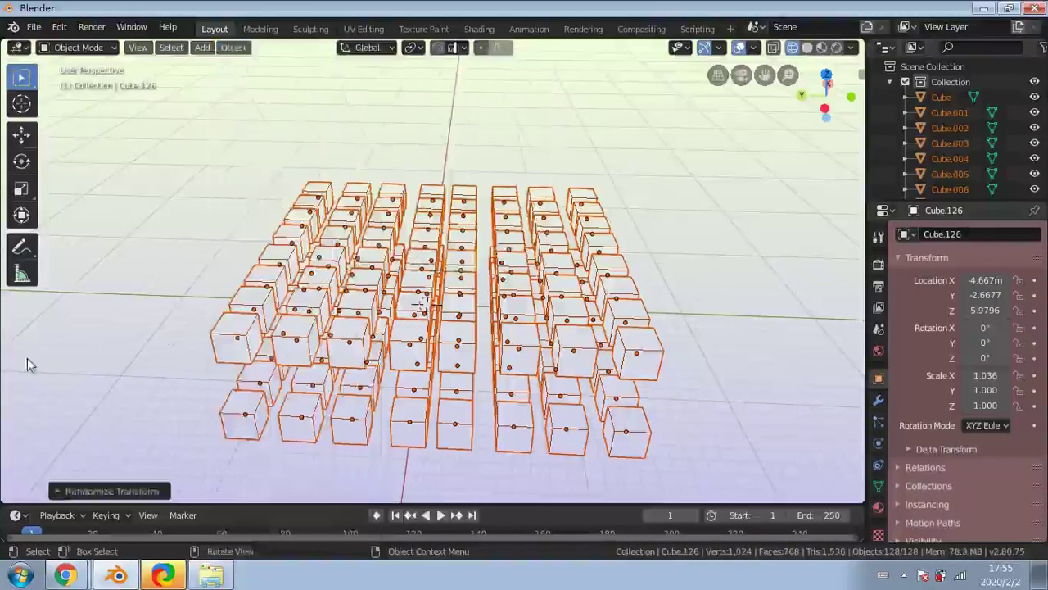
click(59, 492)
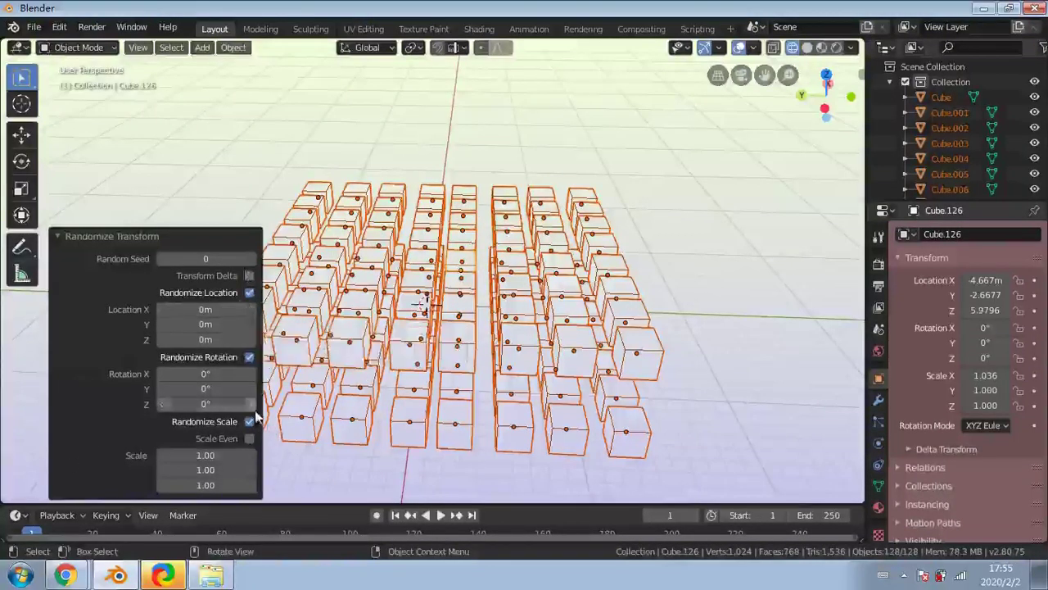
Set the random location offset along X to 1 m for the selected cubes
click(249, 260)
click(162, 259)
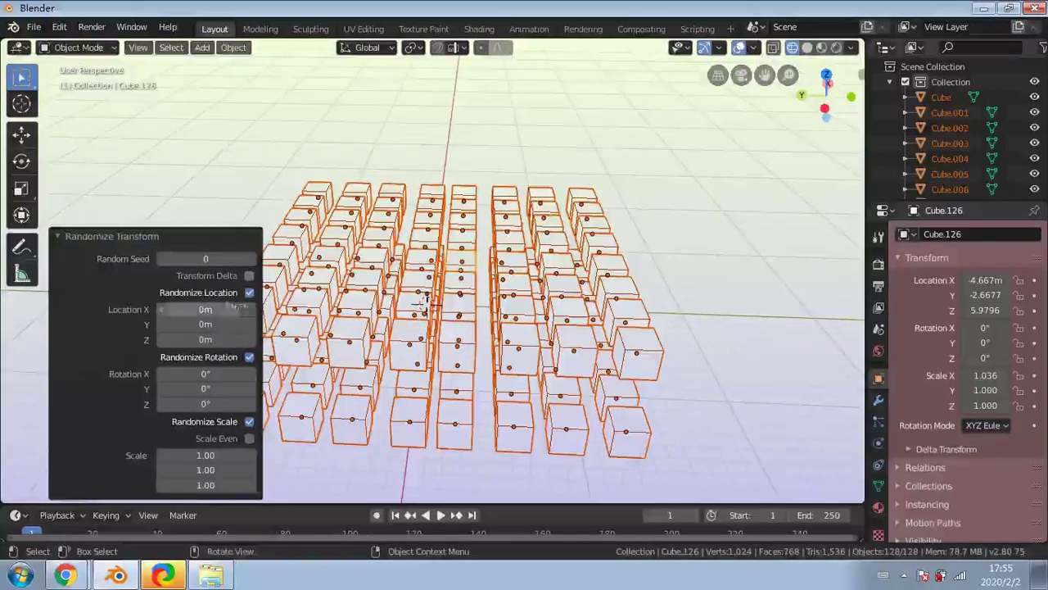
click(250, 311)
drag(250, 311, 344, 312)
click(250, 311)
click(250, 311)
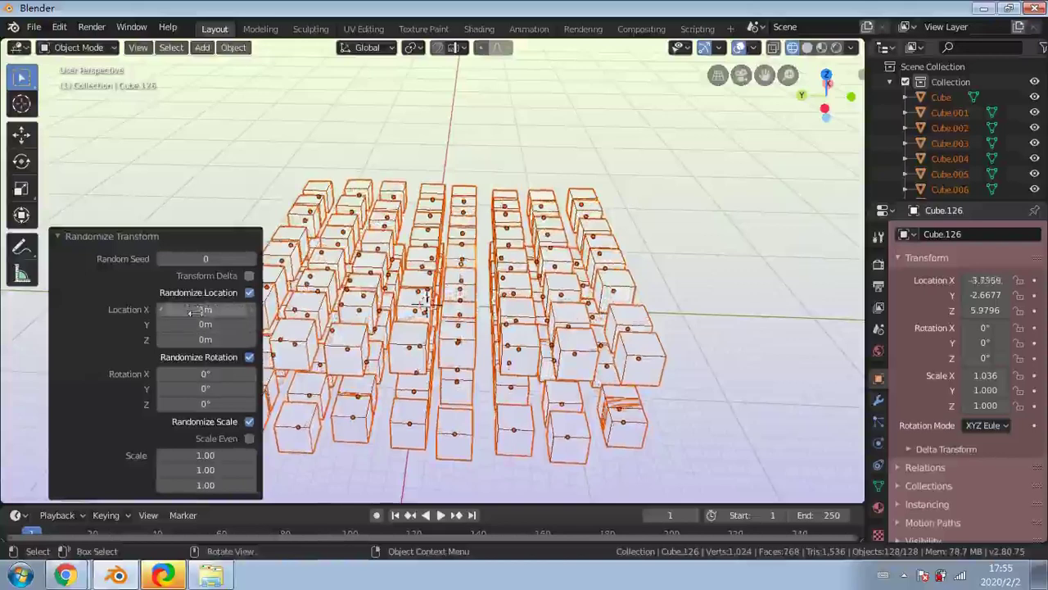
text(1)
key(Return)
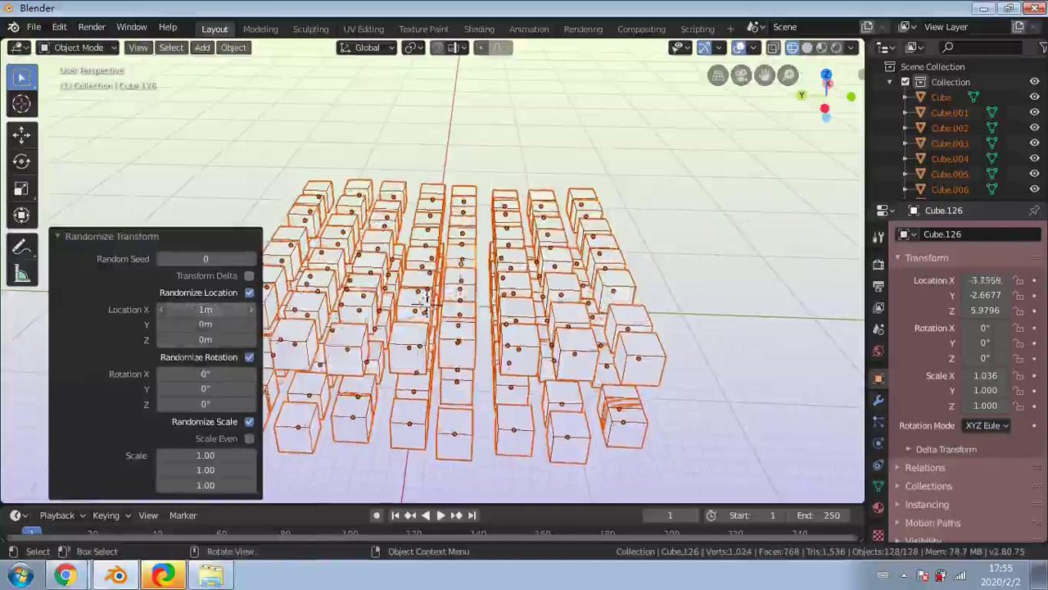
Randomize the location by X 5.1 m, Y 6.4 m, Z 4.8 m and the rotation by X 36°, Y 40°, Z 21°
drag(204, 310, 228, 339)
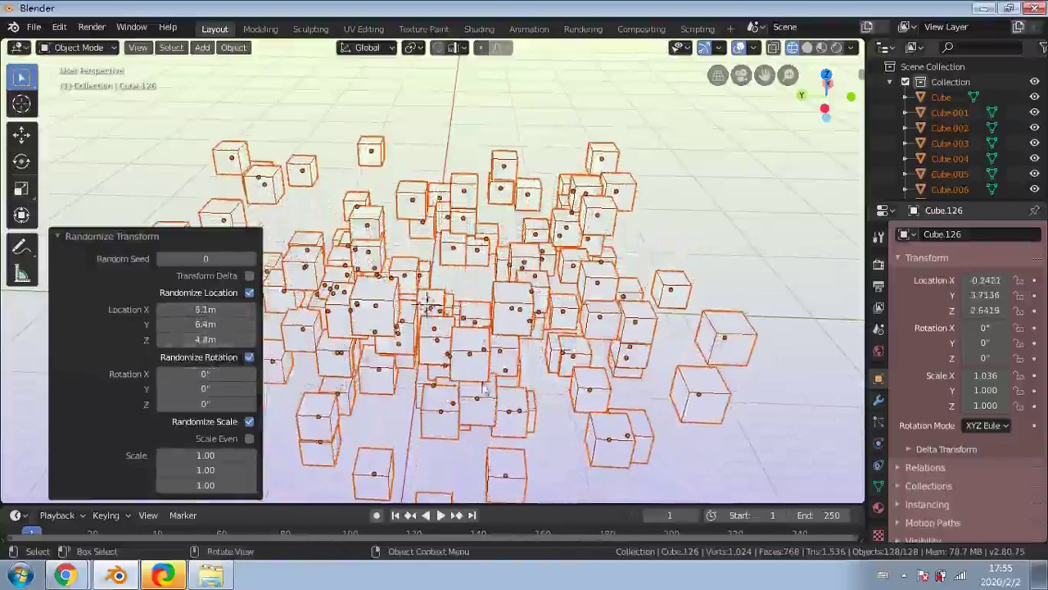
middle_drag(483, 387, 337, 357)
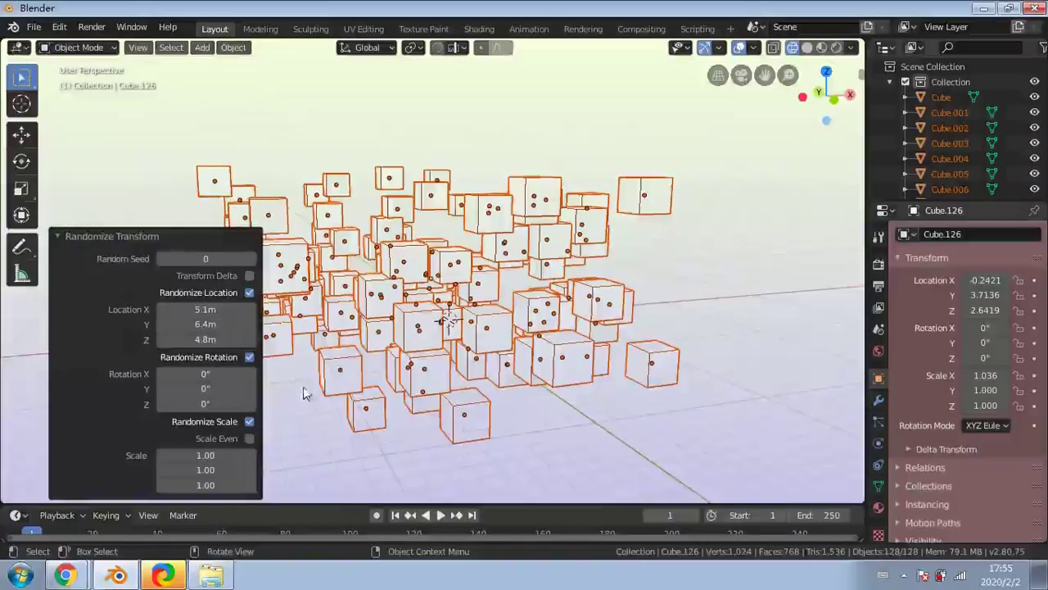
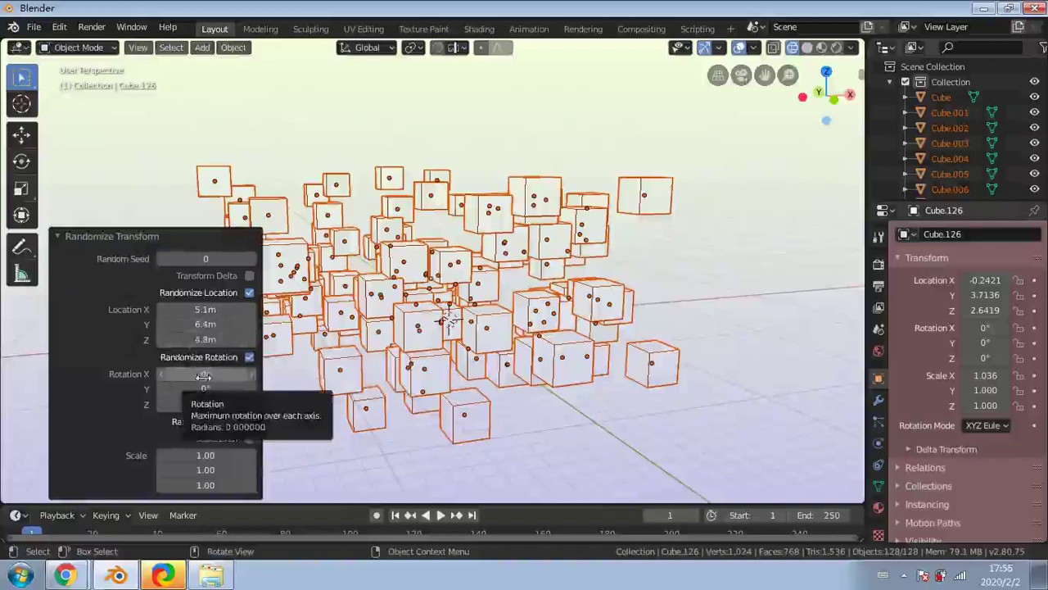
drag(203, 375, 223, 388)
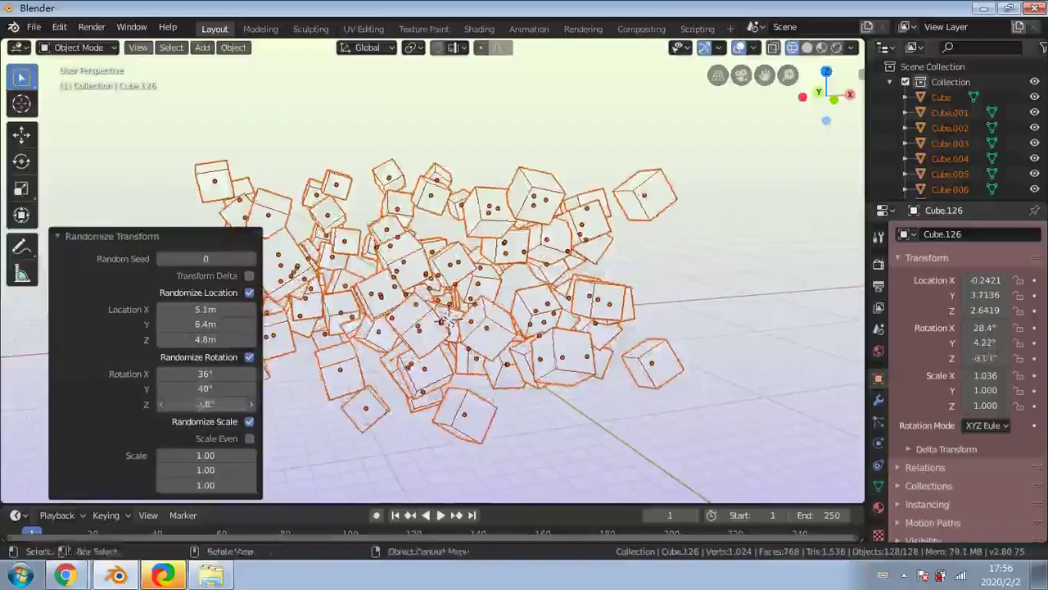
drag(205, 404, 223, 404)
middle_drag(360, 393, 508, 391)
scroll(506, 393, up, 3)
middle_drag(421, 328, 458, 380)
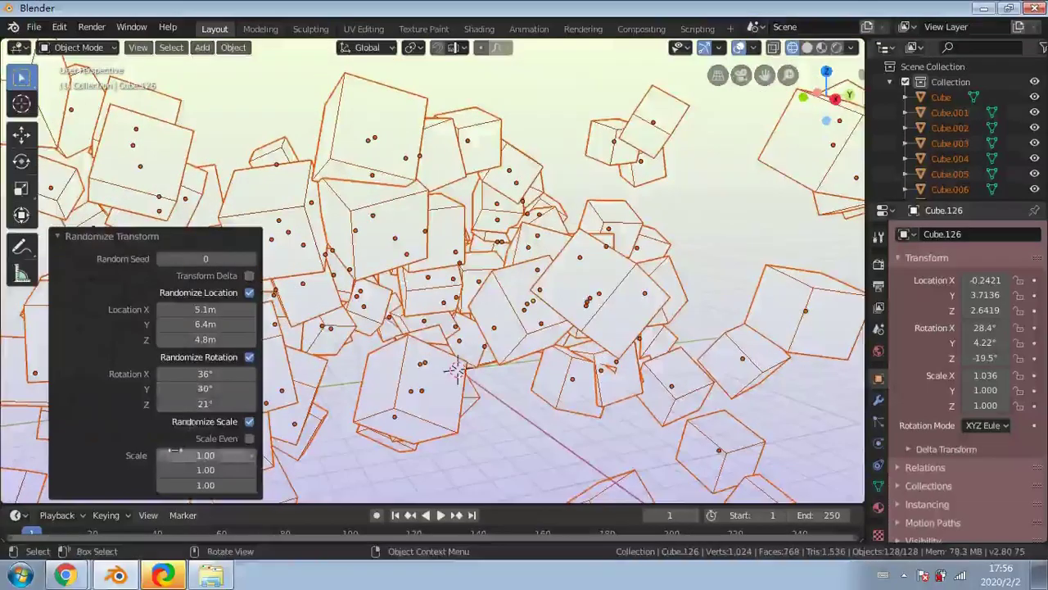
Set the random scale values to 4.75, 1.06 and -0.98 on X, Y and Z
drag(205, 456, 200, 484)
scroll(448, 479, down, 5)
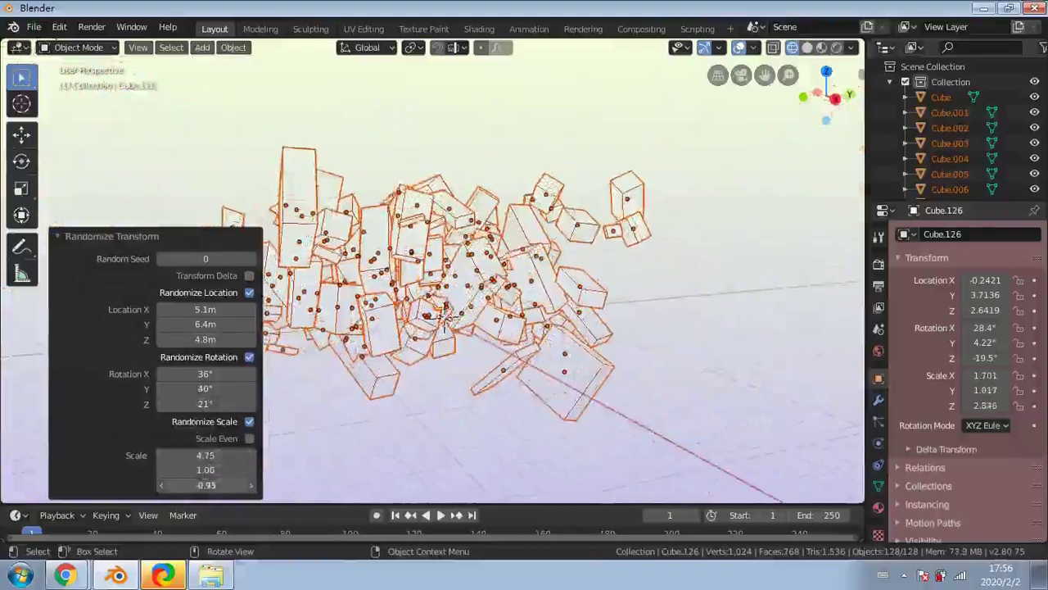
scroll(578, 365, up, 8)
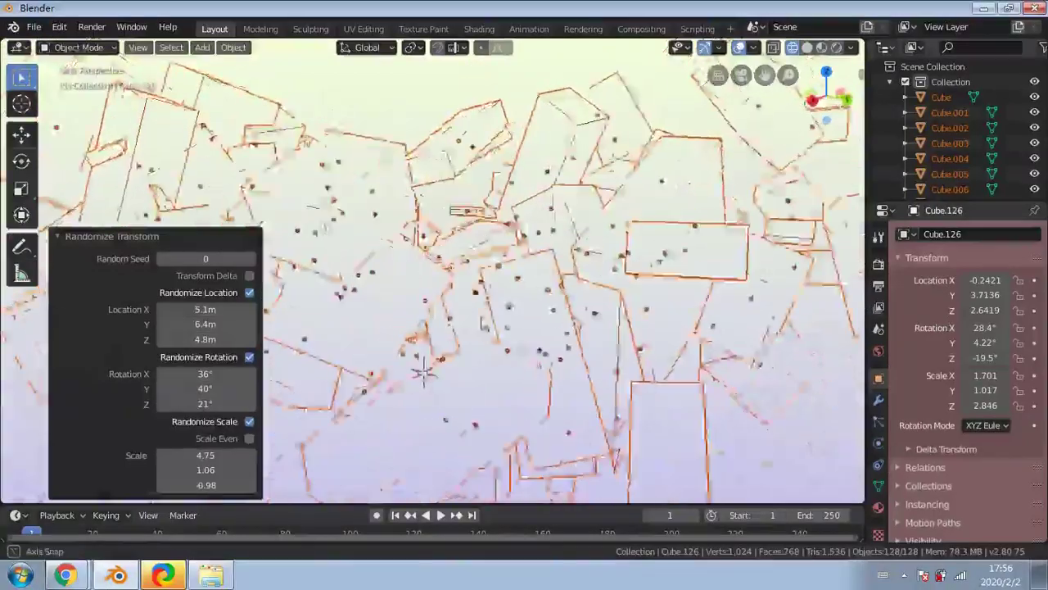
middle_drag(545, 332, 630, 350)
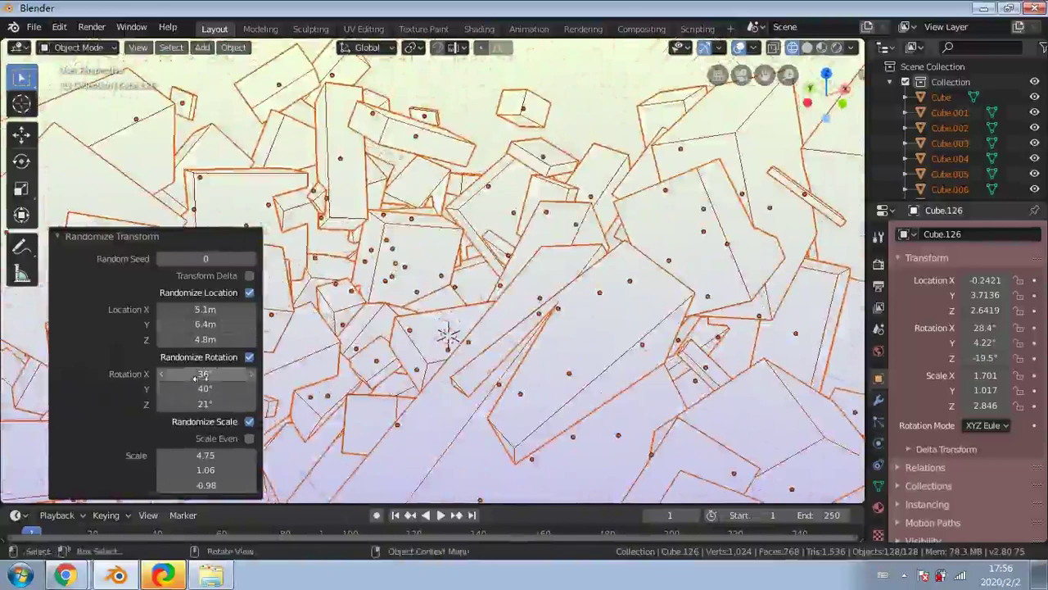
Undo the randomization and rerun Randomize Transform on all the cubes with Randomize Rotation turned off
key(ctrl+z)
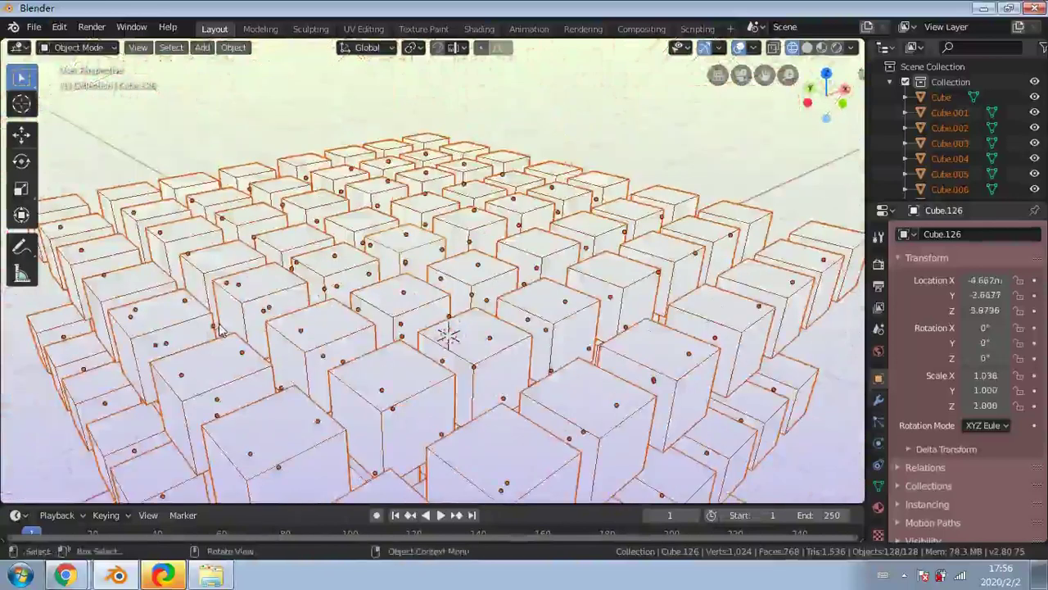
click(236, 48)
mouse_move(250, 65)
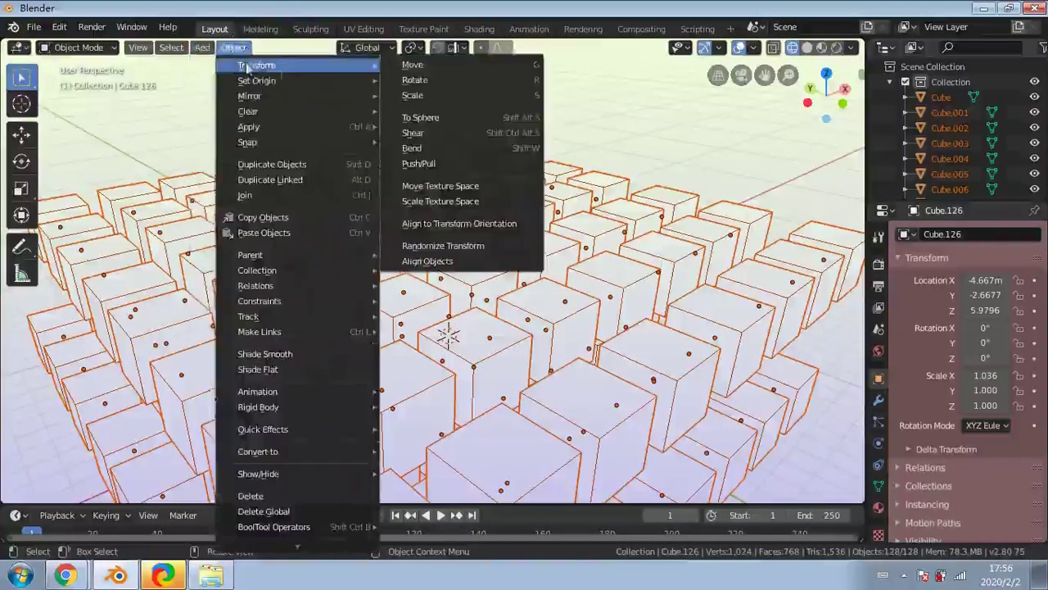
click(437, 249)
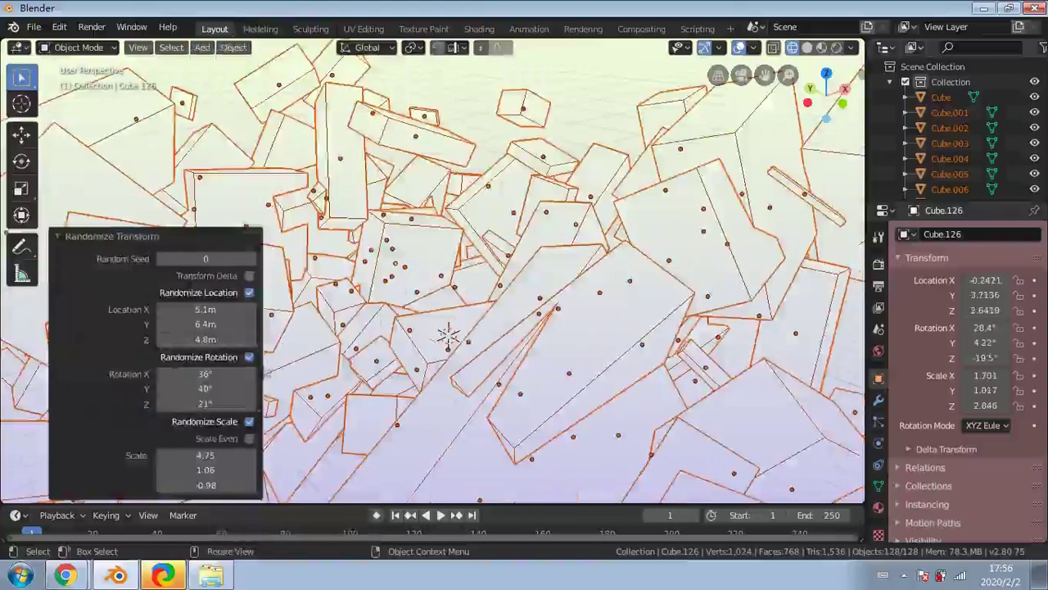
click(249, 357)
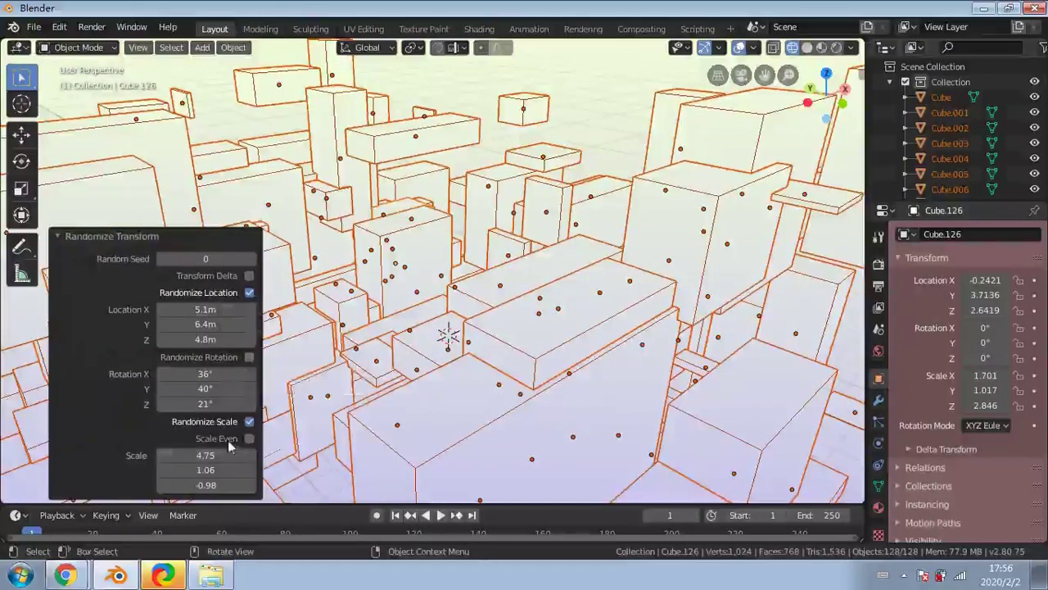
scroll(491, 295, down, 5)
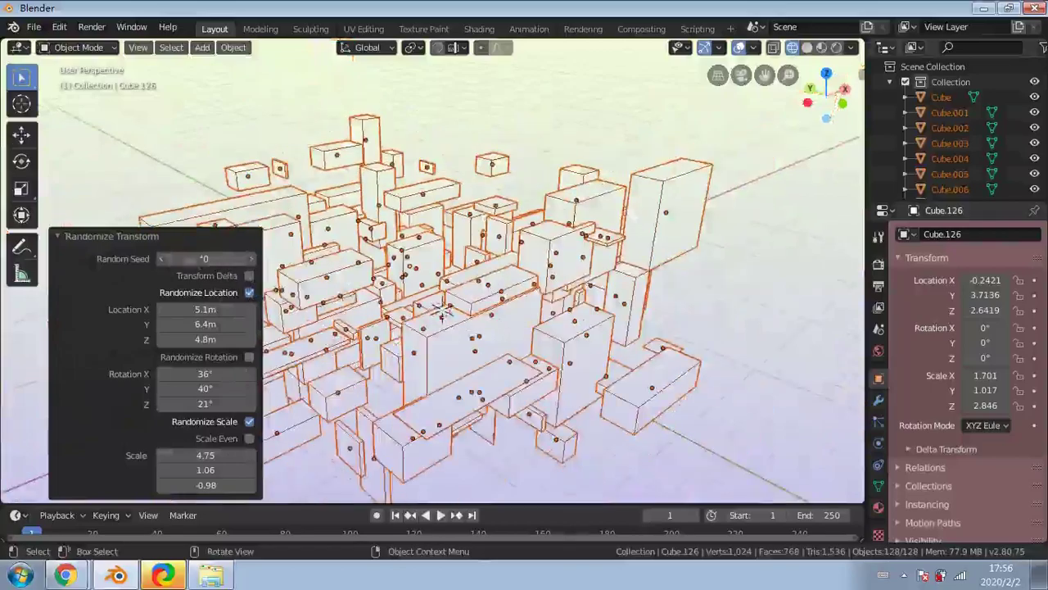
Set the random seed of the cubes' Randomize Transform operation to 82
drag(205, 258, 360, 258)
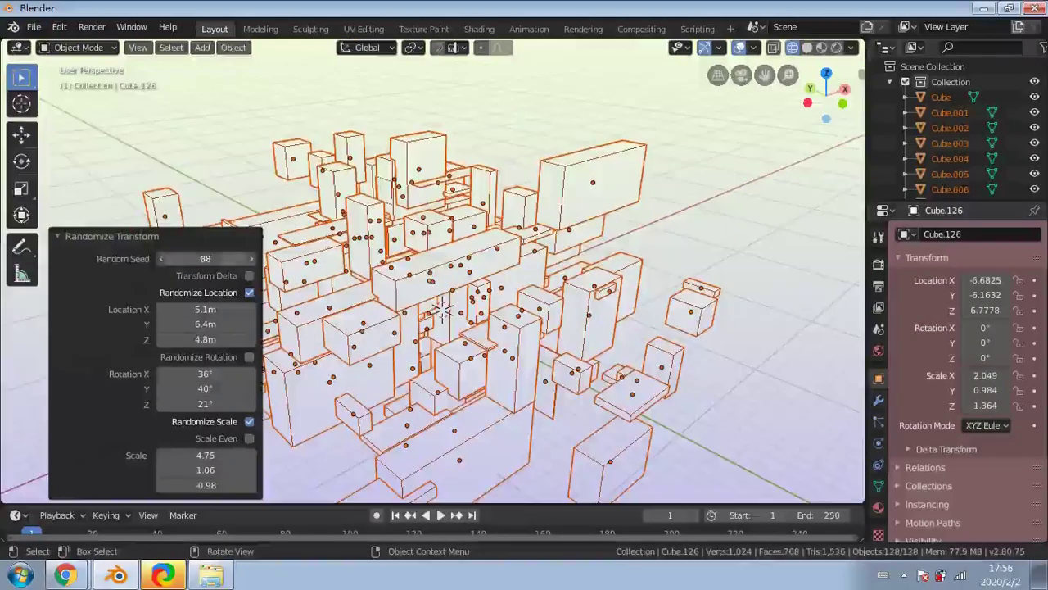
click(249, 276)
drag(230, 259, 219, 259)
scroll(404, 375, down, 4)
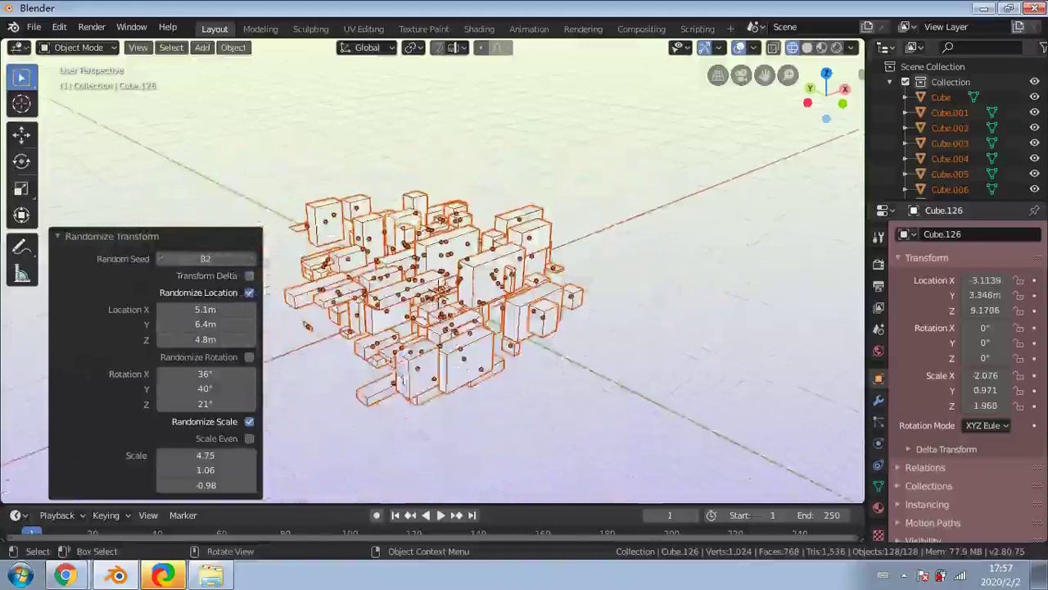
middle_drag(393, 375, 437, 361)
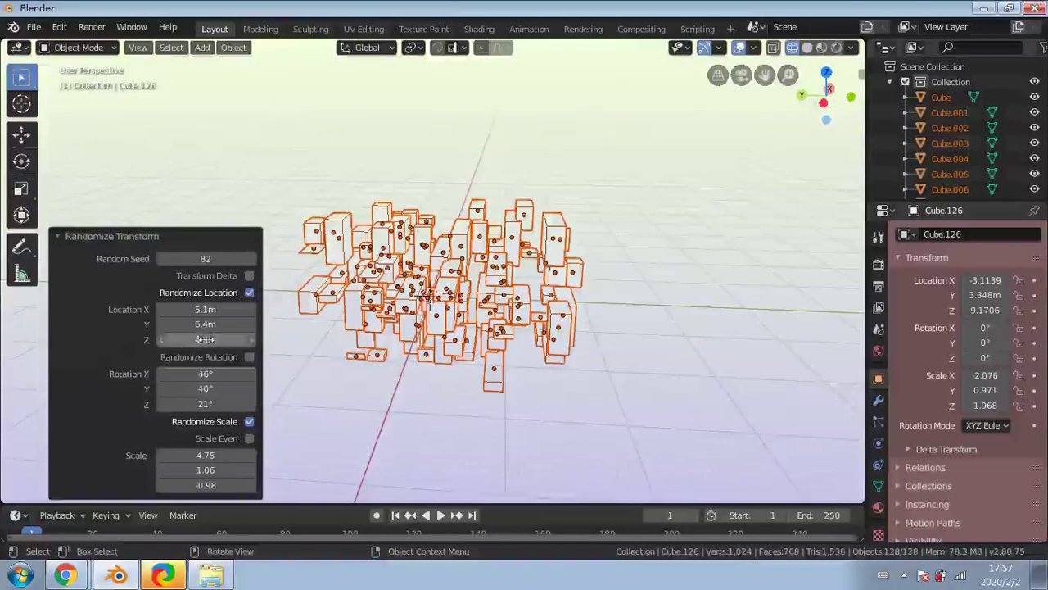
Set the random location to X 24 m, Y 14 m and Z 6.2 m, and deselect all the cubes
drag(206, 339, 204, 339)
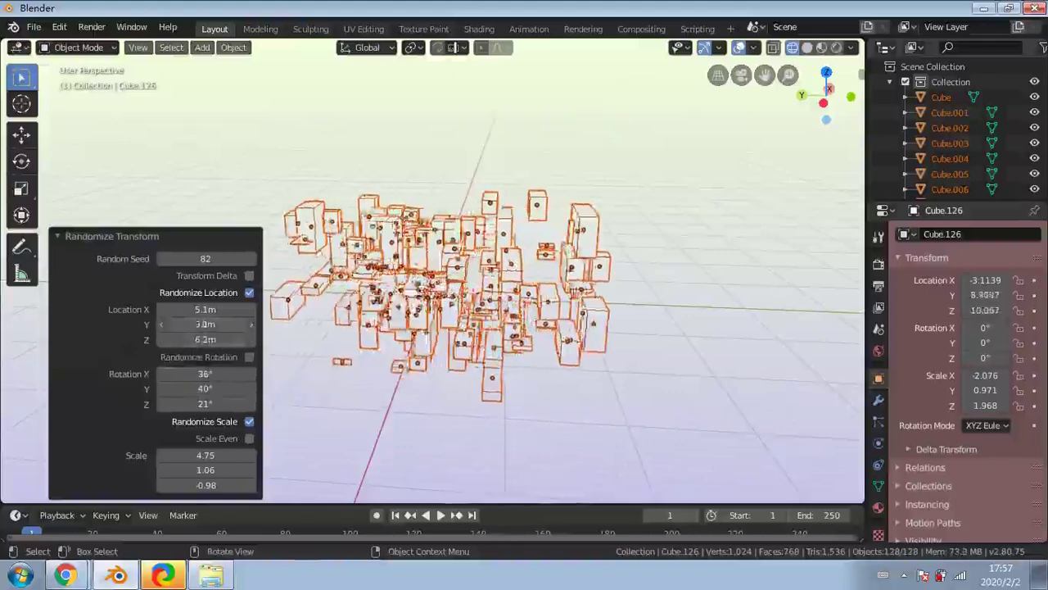
drag(204, 324, 184, 309)
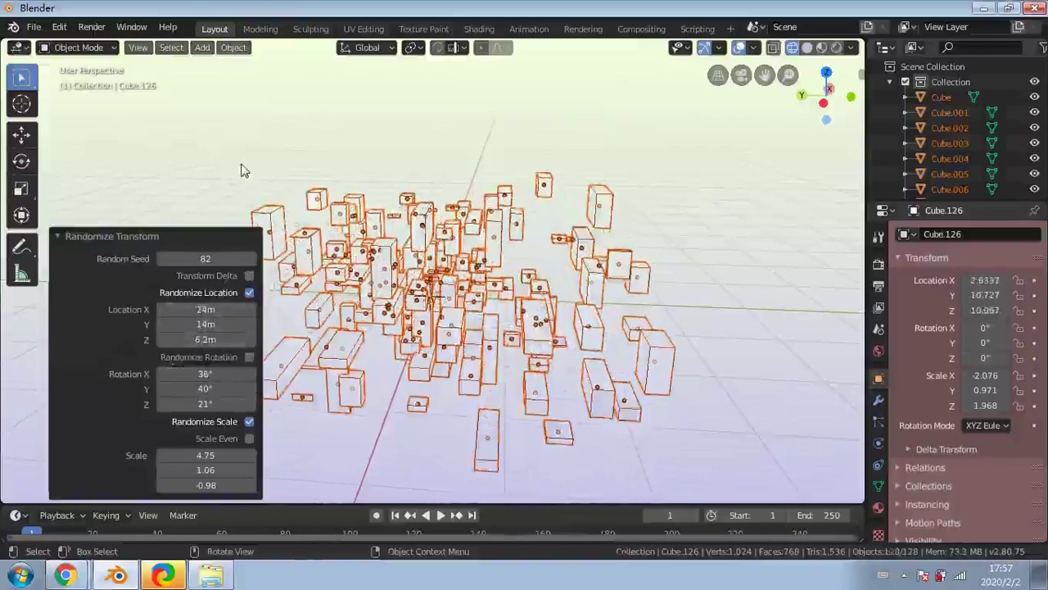
click(244, 171)
Examine the scattered wireframe blocks from several angles, moving in among them
middle_drag(573, 238, 400, 253)
scroll(399, 253, up, 4)
middle_drag(456, 336, 439, 384)
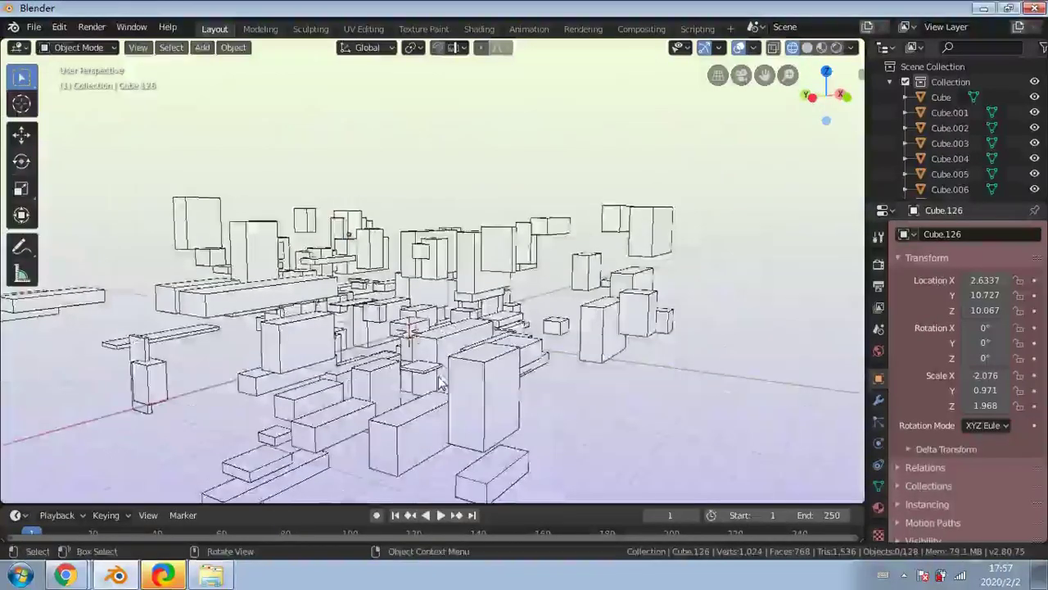
middle_drag(384, 363, 320, 354)
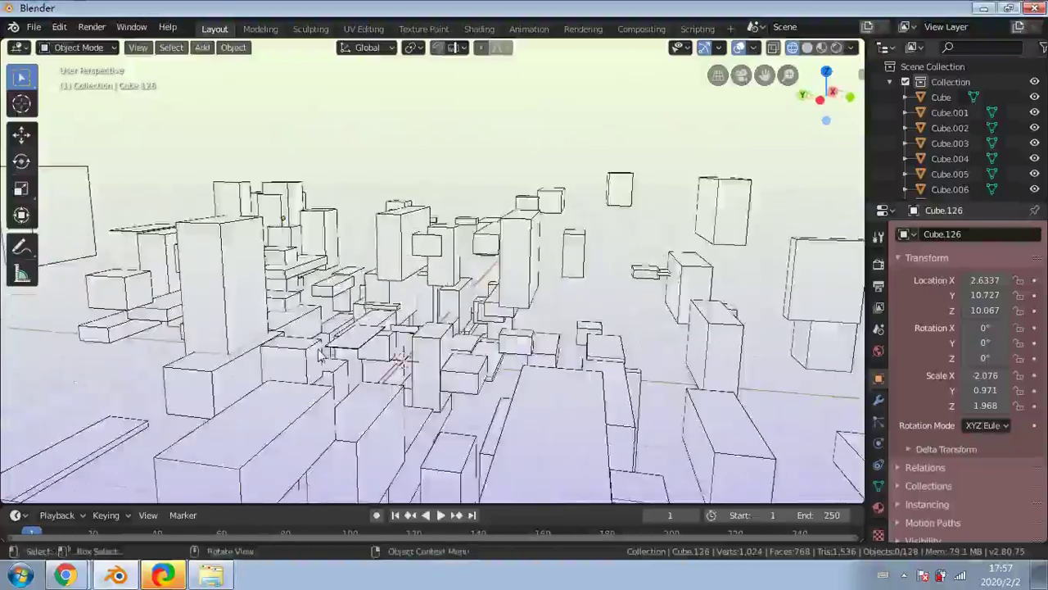
scroll(384, 225, up, 2)
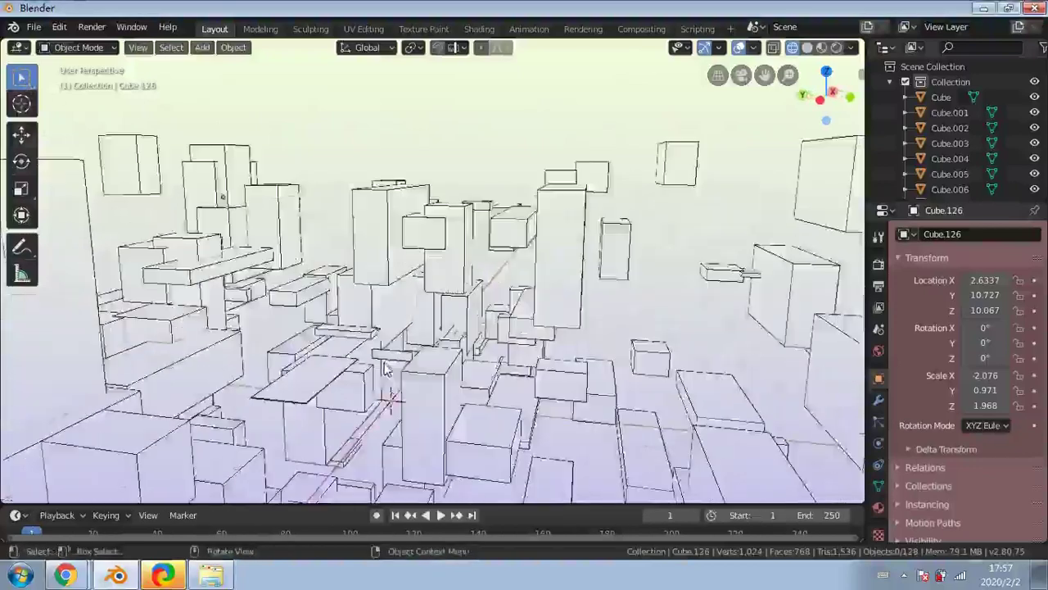
middle_drag(426, 401, 464, 338)
scroll(512, 417, up, 10)
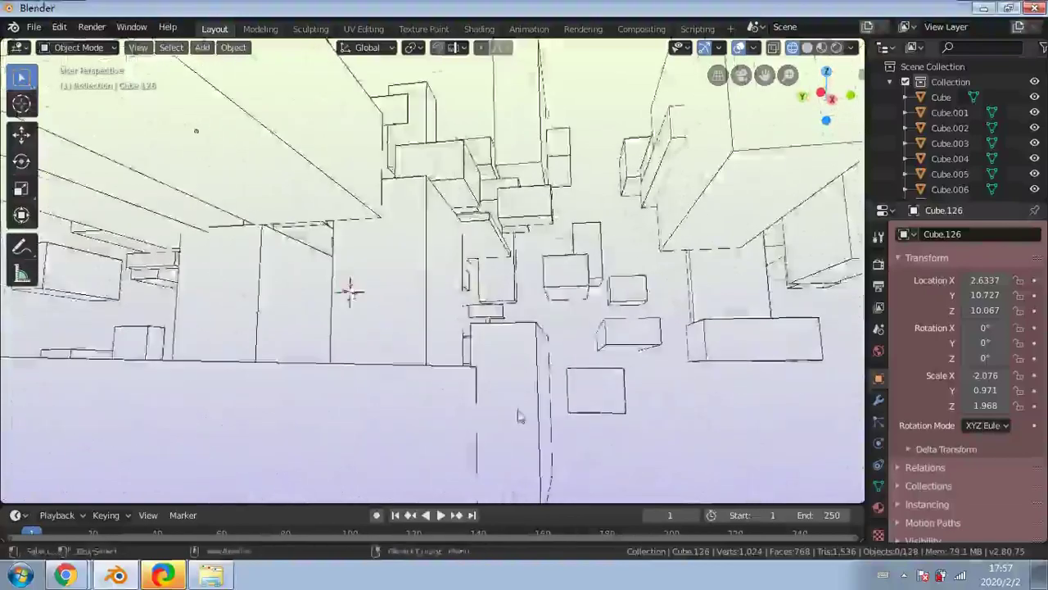
scroll(490, 434, up, 10)
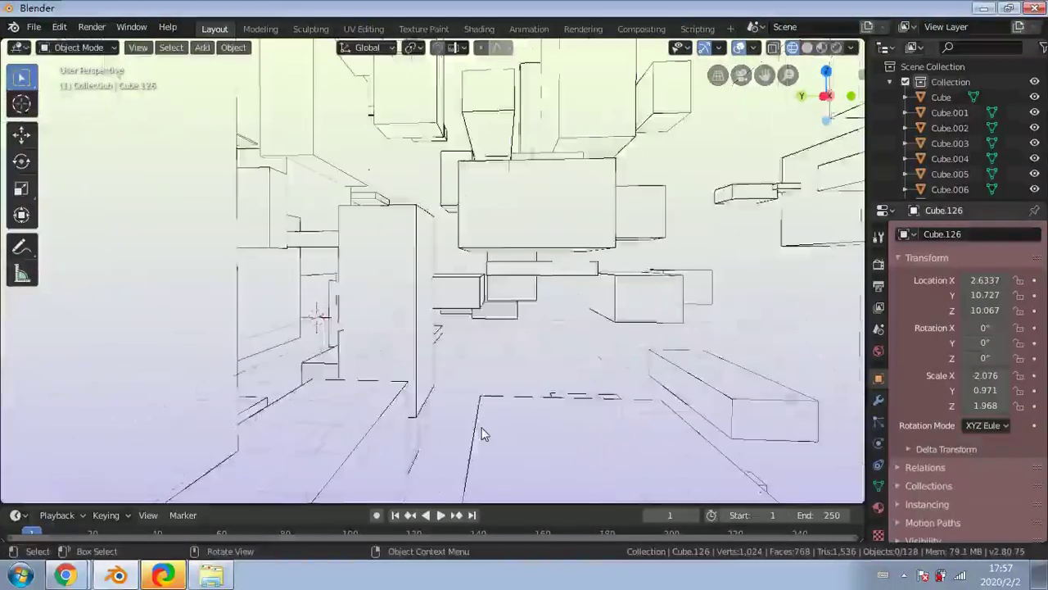
middle_drag(437, 422, 538, 315)
scroll(487, 328, up, 5)
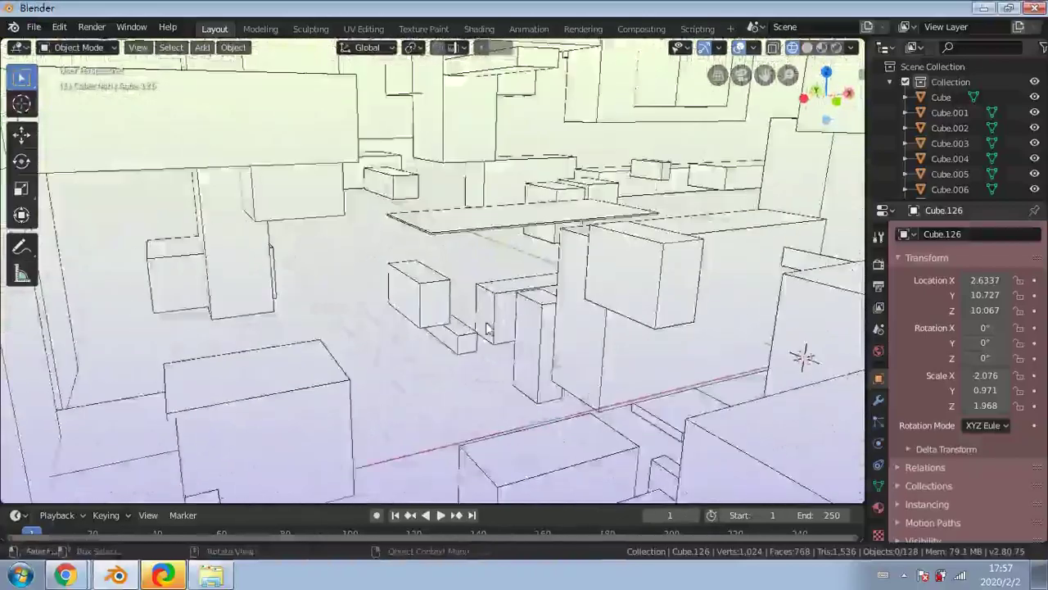
shift+middle_drag(437, 257, 388, 384)
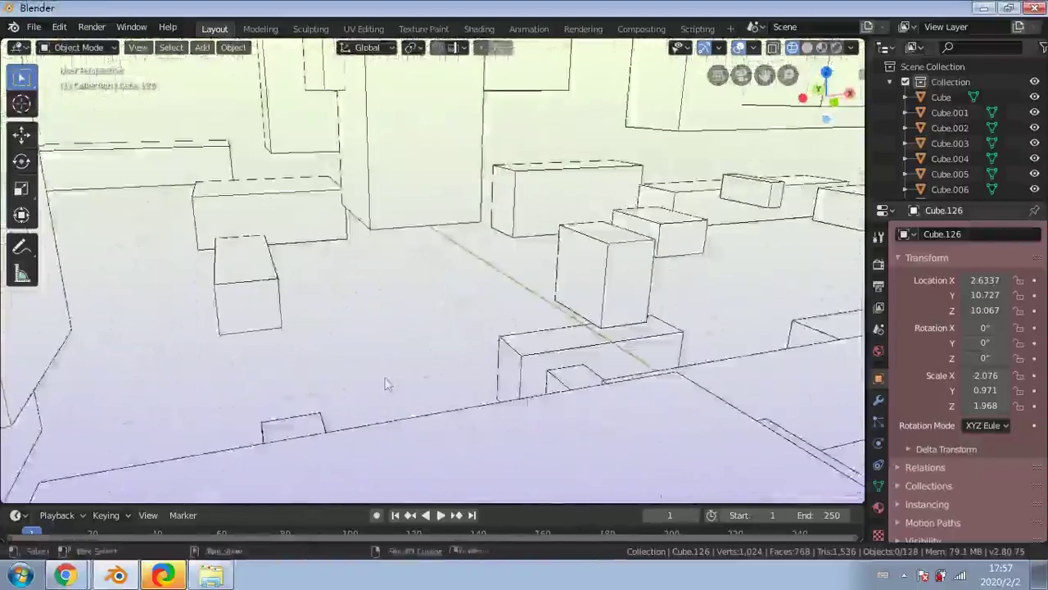
middle_drag(584, 412, 122, 452)
middle_drag(303, 396, 636, 220)
shift+middle_drag(557, 251, 455, 450)
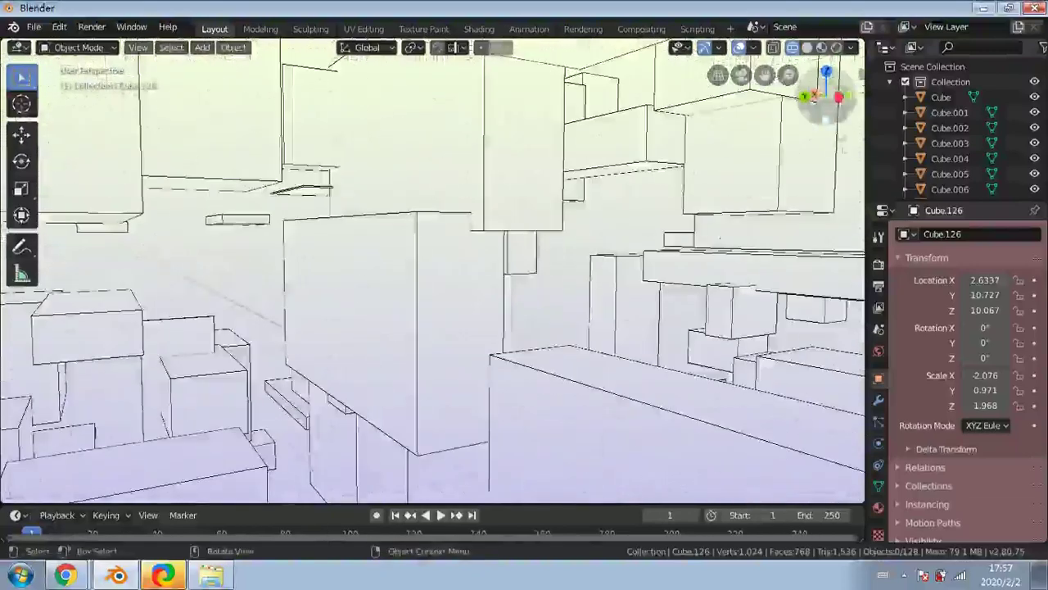
Switch the viewport shading from Wireframe to LookDev
click(836, 49)
click(821, 48)
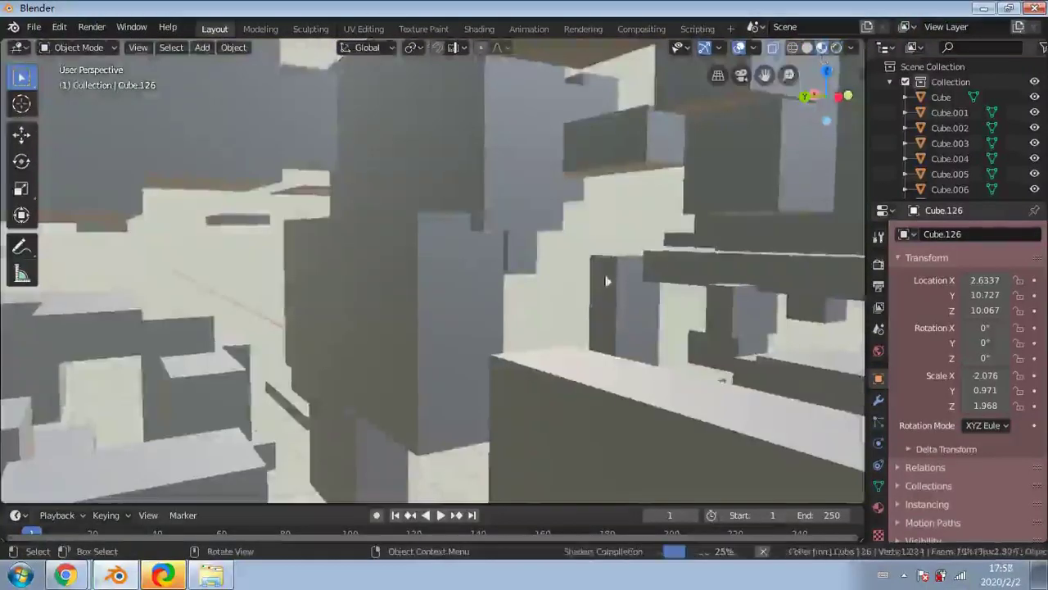
Examine the shaded block arrangement up close and from above
middle_drag(443, 303, 1047, 379)
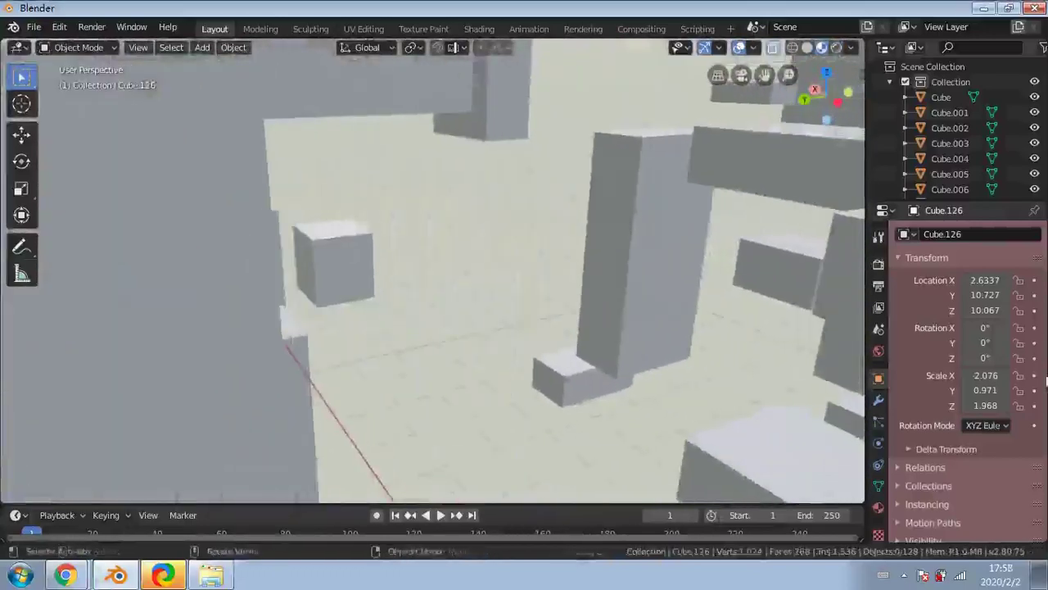
middle_drag(647, 373, 562, 313)
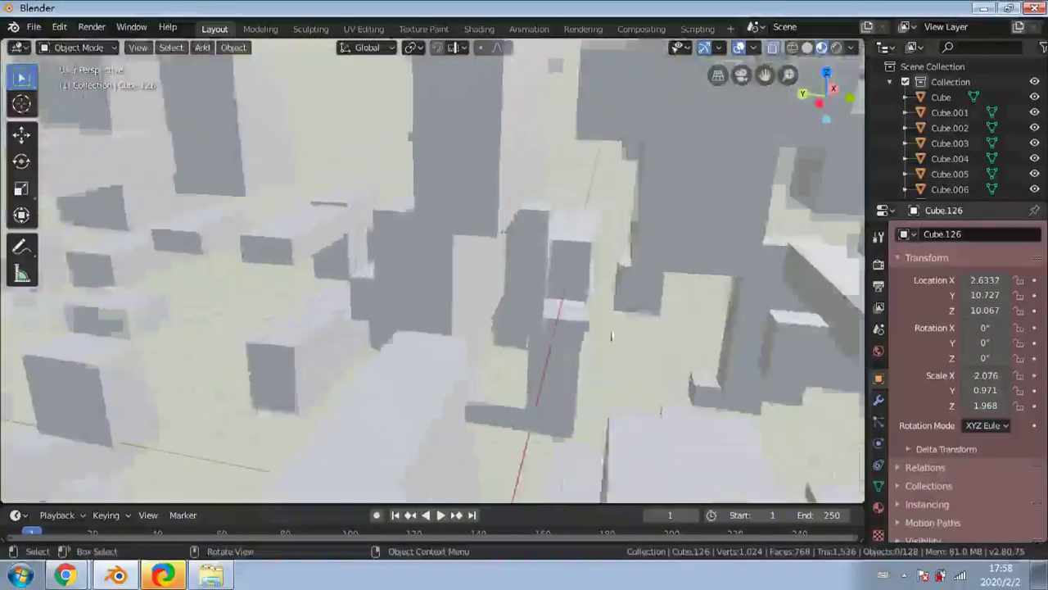
middle_drag(641, 324, 249, 259)
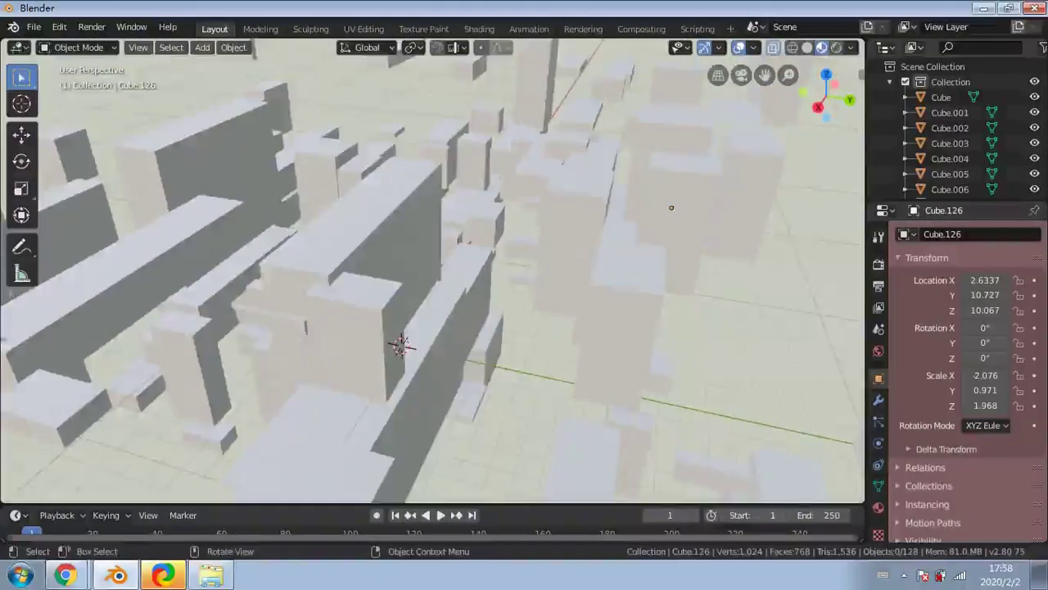
scroll(249, 259, down, 1)
shift+middle_drag(328, 282, 500, 358)
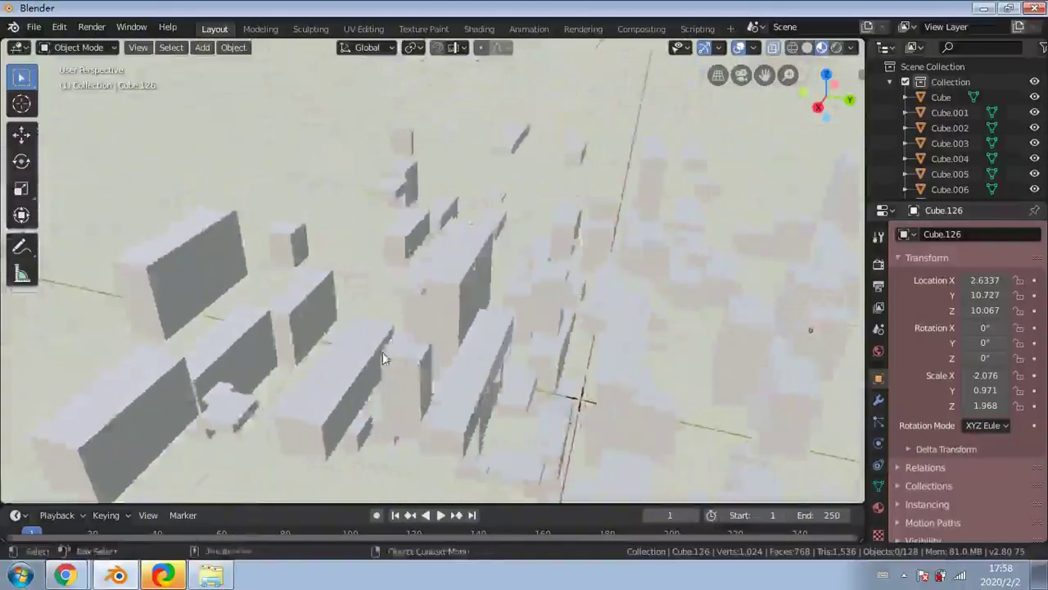
middle_drag(384, 355, 445, 332)
scroll(404, 319, up, 4)
scroll(402, 318, down, 1)
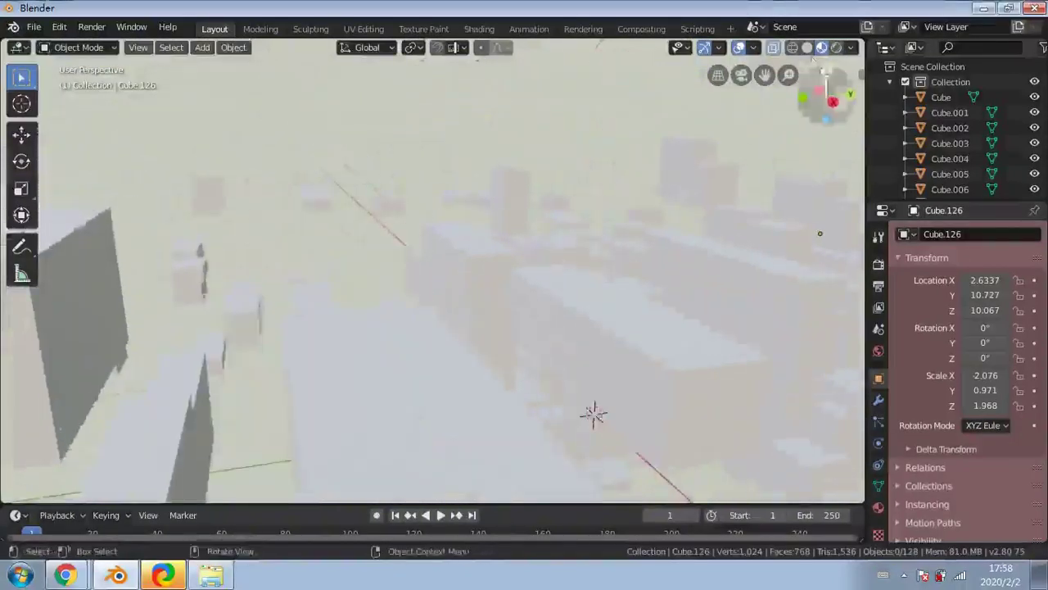
Switch the viewport shading to Wireframe and lower one tall block by about 2.9 m along Z
click(792, 47)
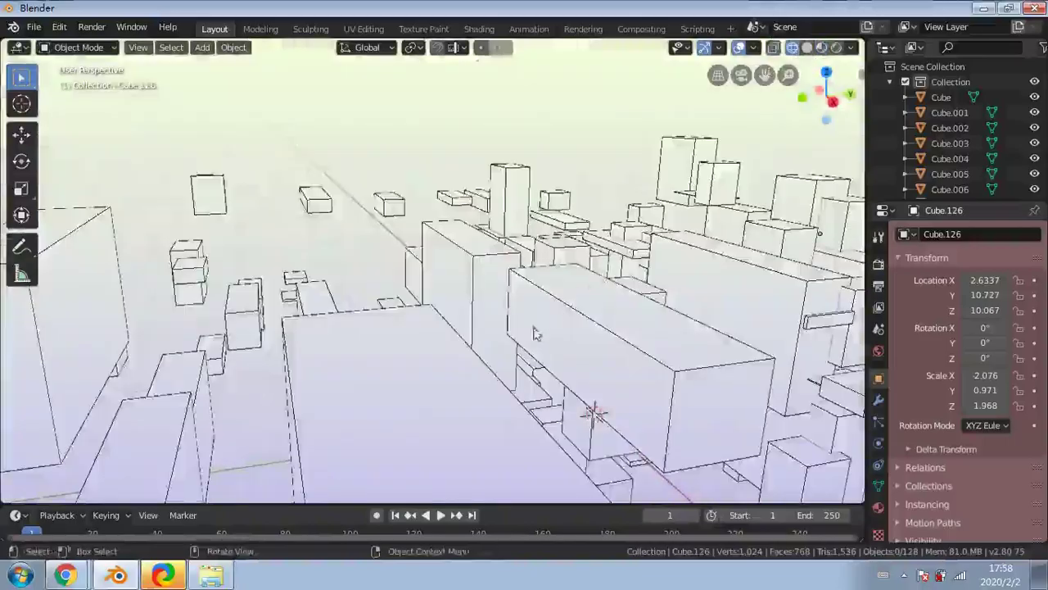
middle_drag(533, 332, 525, 362)
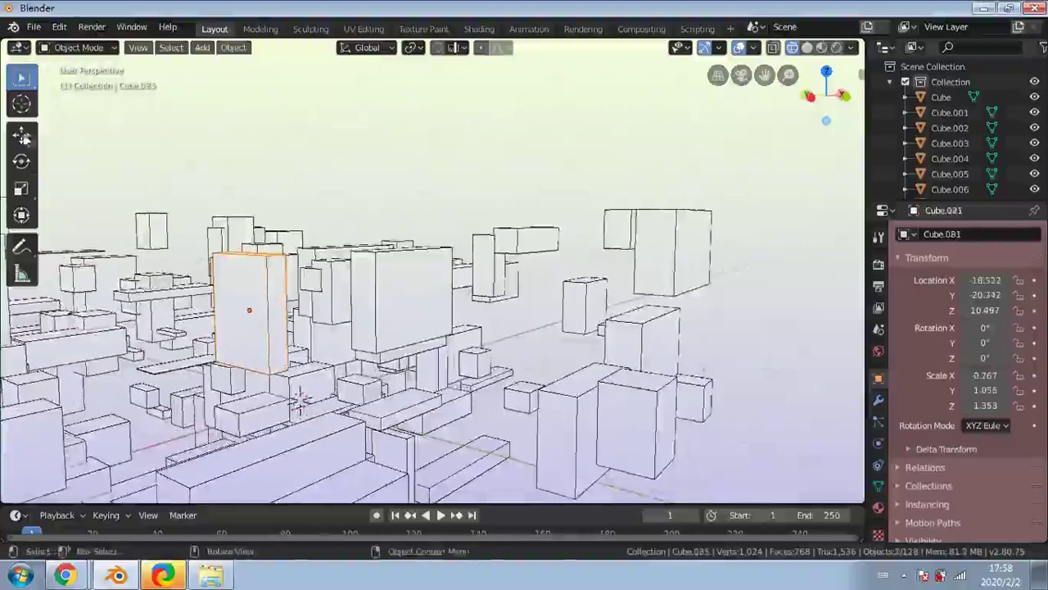
drag(247, 254, 269, 378)
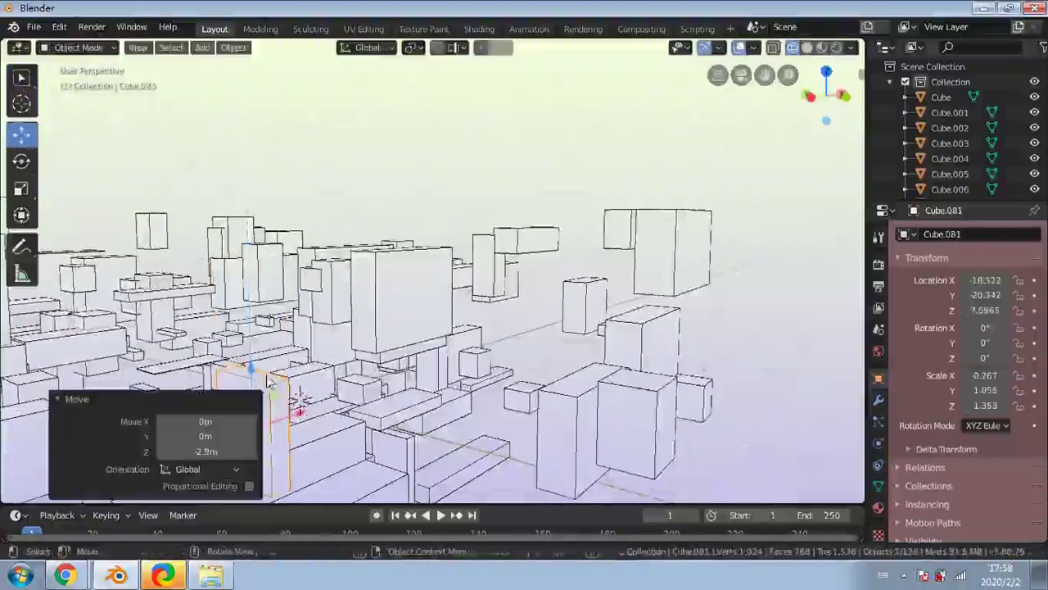
Lower the selected block further to about Z 5.22 m and shift it along X to about -19.14 m
middle_drag(274, 396, 273, 422)
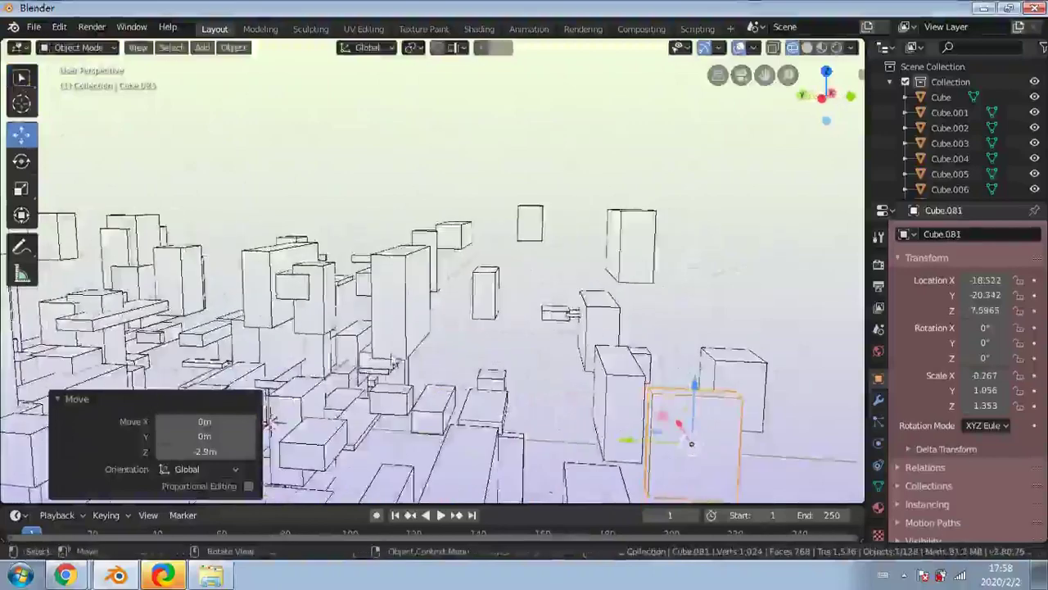
scroll(673, 434, down, 3)
shift+middle_drag(673, 434, 245, 365)
click(57, 400)
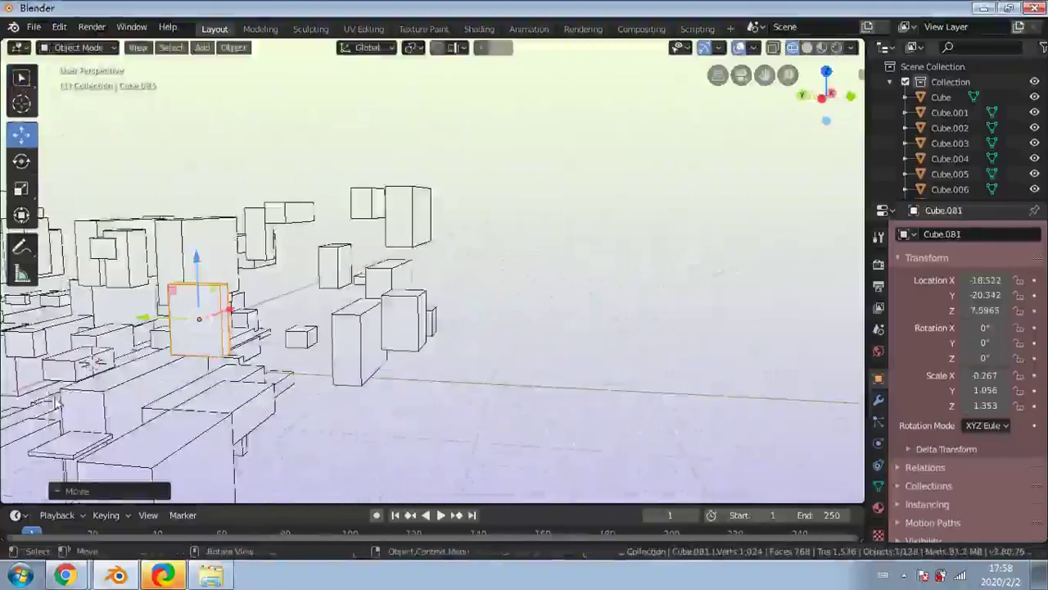
drag(196, 260, 195, 303)
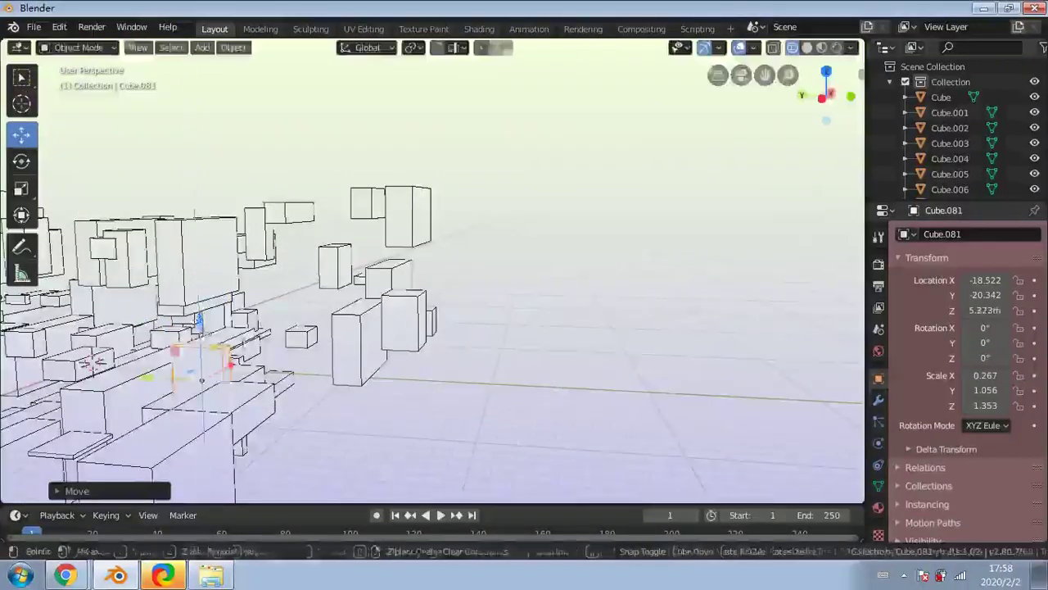
middle_drag(229, 367, 185, 370)
drag(151, 356, 133, 348)
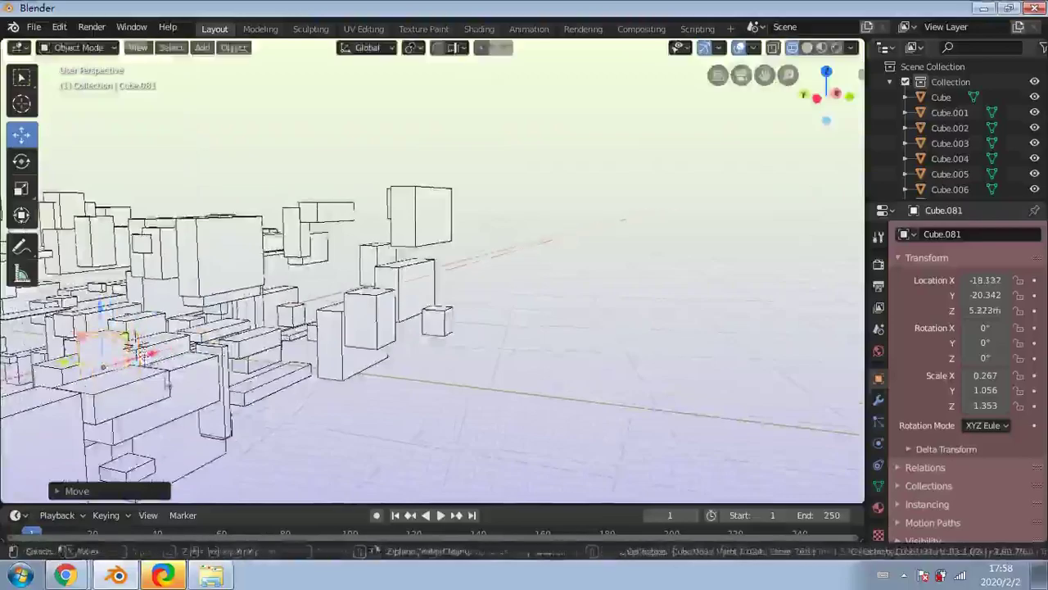
Move the block along Y to about -22.3 m so it stands at the edge of the neighbouring flat block
middle_drag(141, 354, 332, 429)
scroll(312, 372, up, 2)
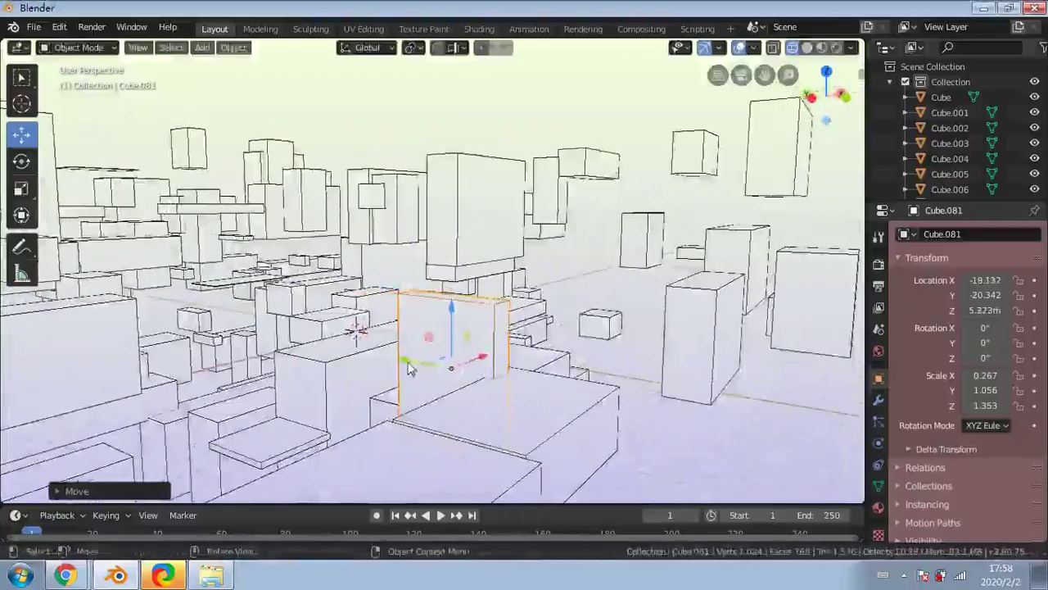
key(g)
click(495, 378)
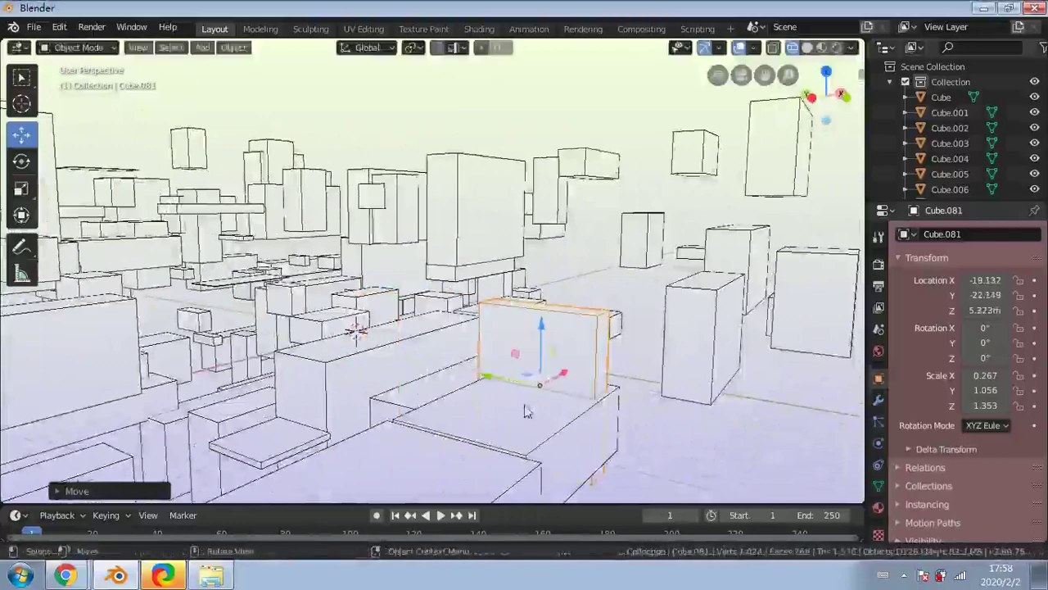
drag(489, 383, 488, 412)
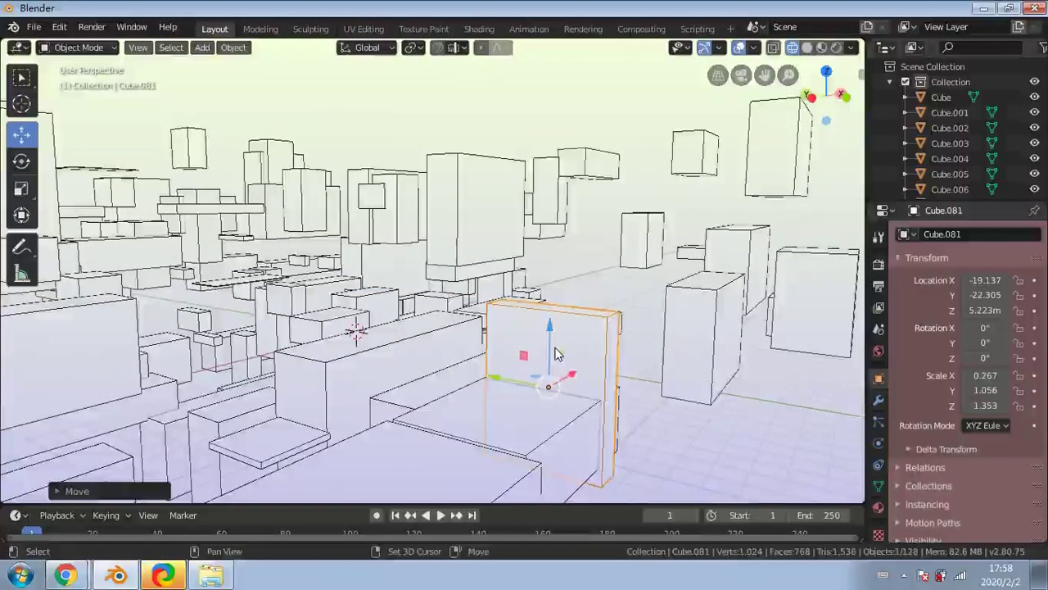
Try snapping the block to the 3D cursor, and undo it
key(shift+s)
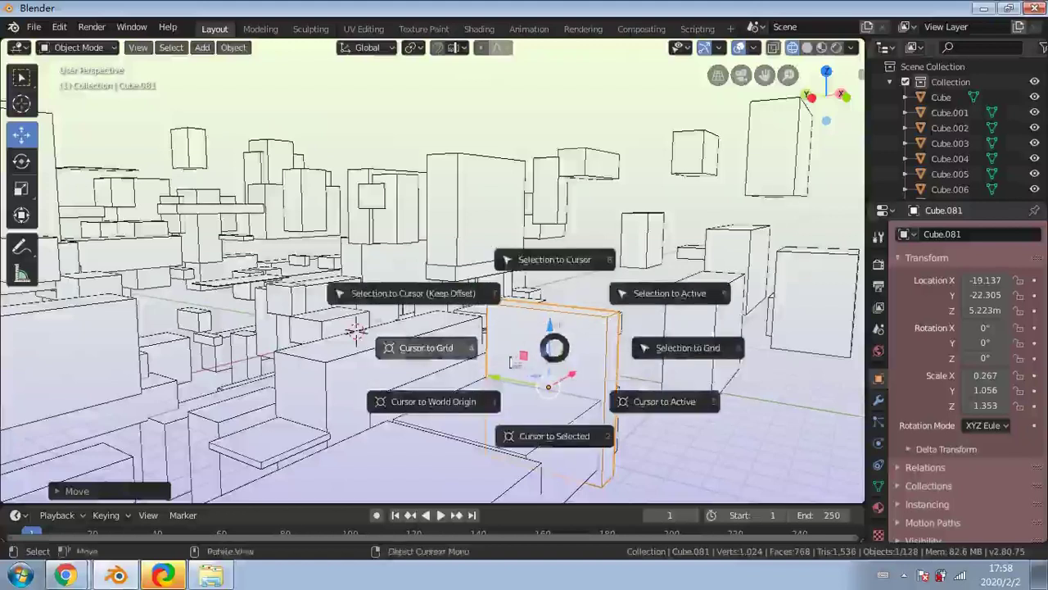
click(536, 301)
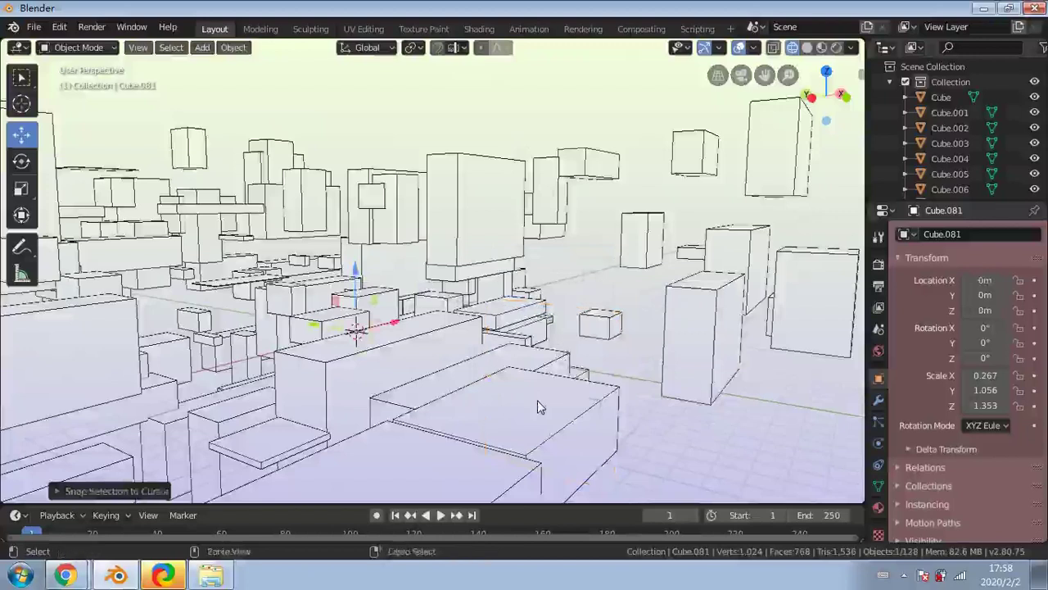
key(ctrl+z)
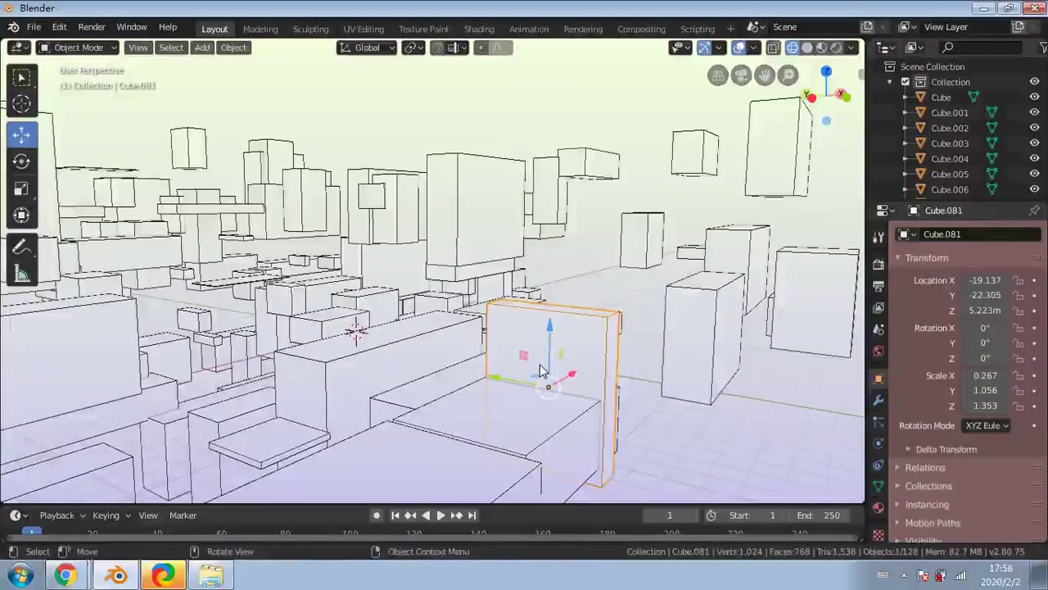
Duplicate the upright block along X to about -21.66 m, and raise both copies to about Z 6.44 m
key(shift+d)
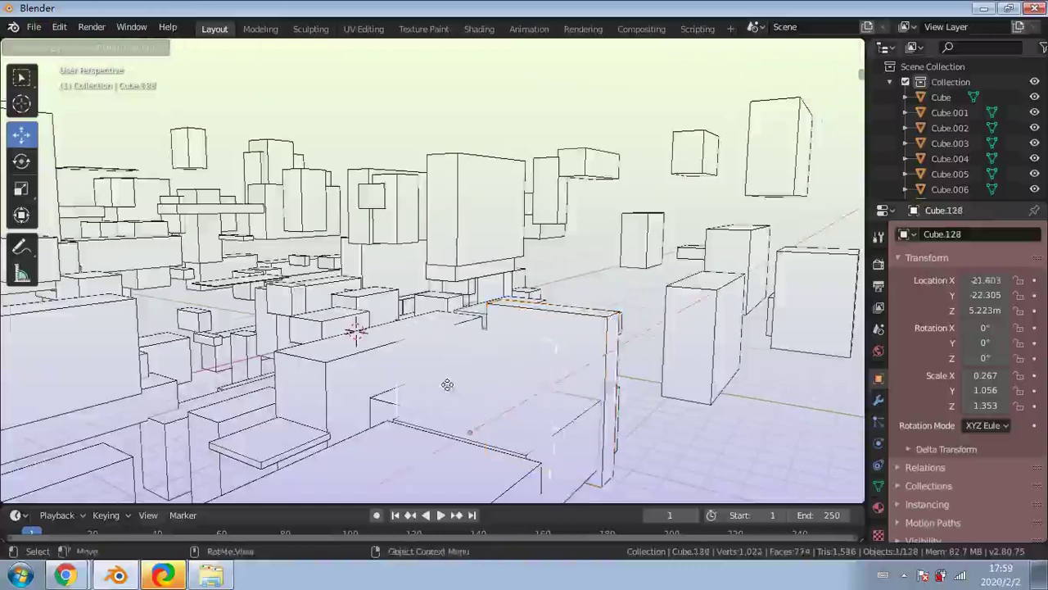
click(447, 387)
click(598, 344)
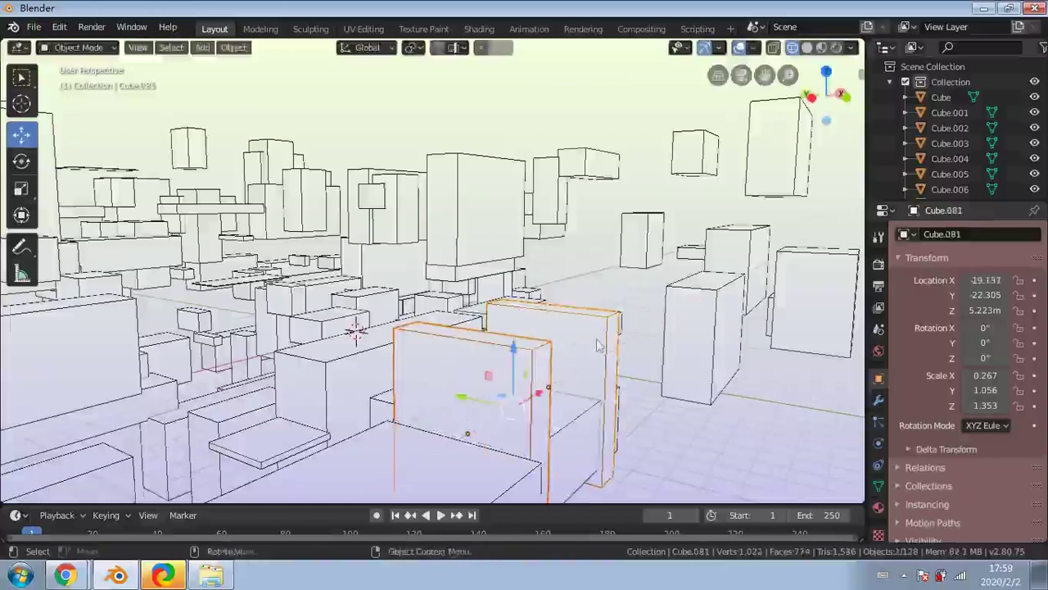
key(shift+d)
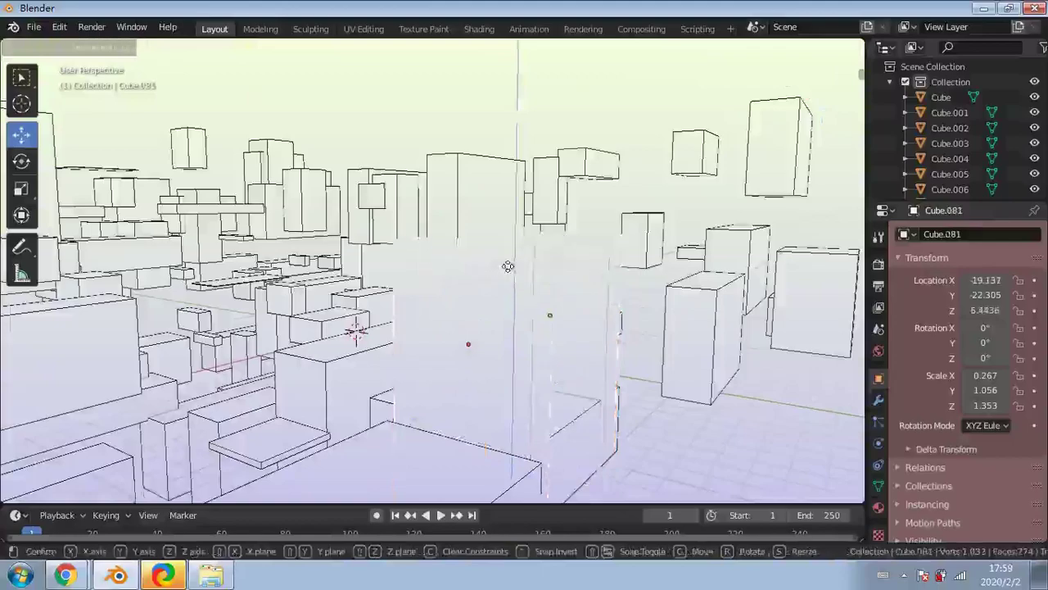
click(507, 266)
Shift the original upright block along X to about -18.86 m, to the outer edge of the supporting block
shift+click(576, 438)
middle_drag(577, 439, 476, 441)
click(431, 348)
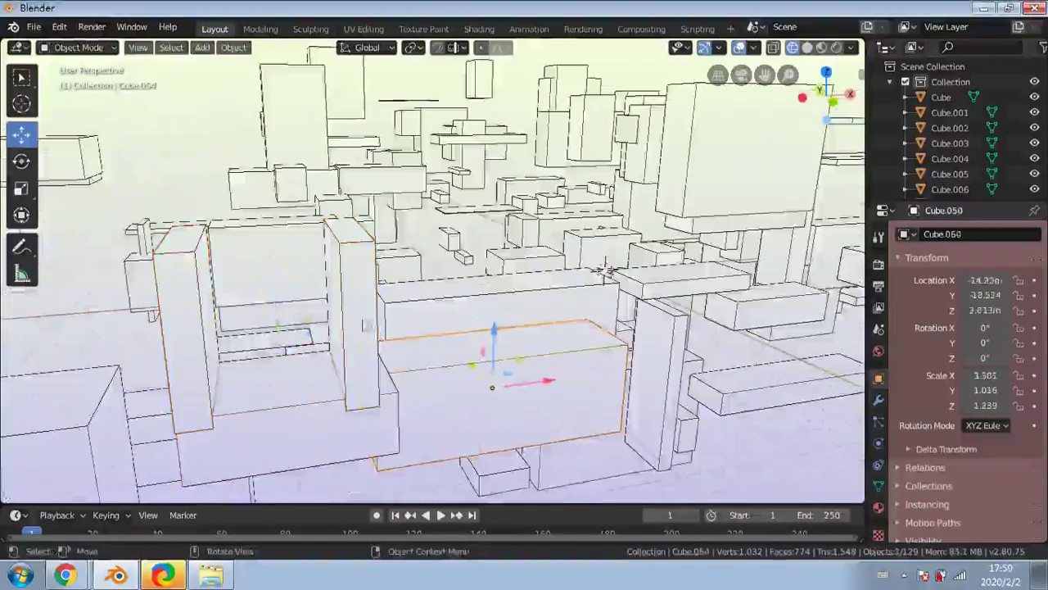
click(365, 312)
drag(394, 306, 410, 307)
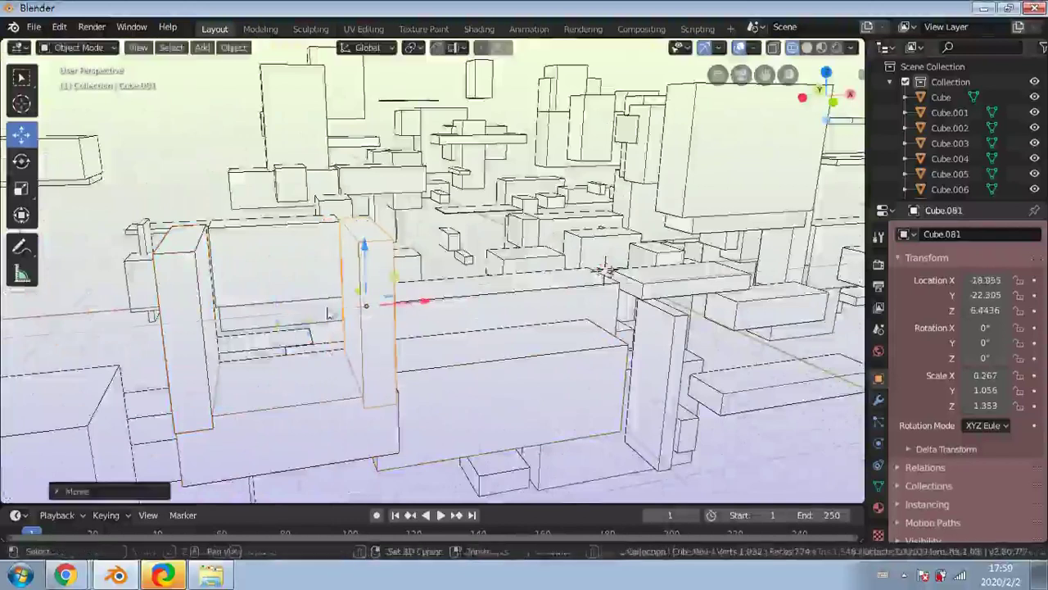
Join the two upright blocks and the supporting block beneath them into one U-shaped object
shift+click(308, 393)
shift+click(182, 342)
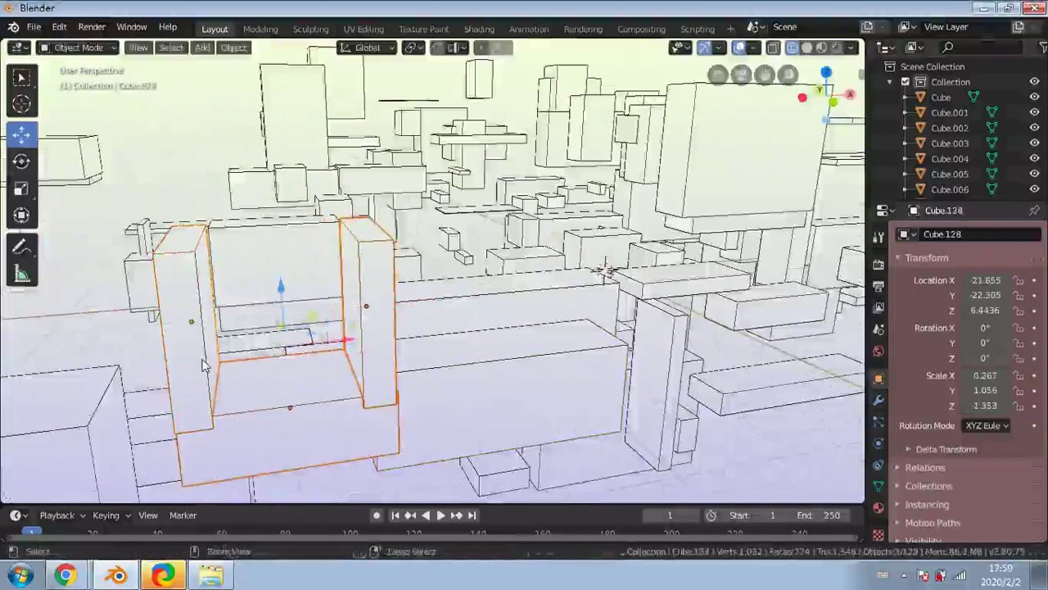
click(205, 366)
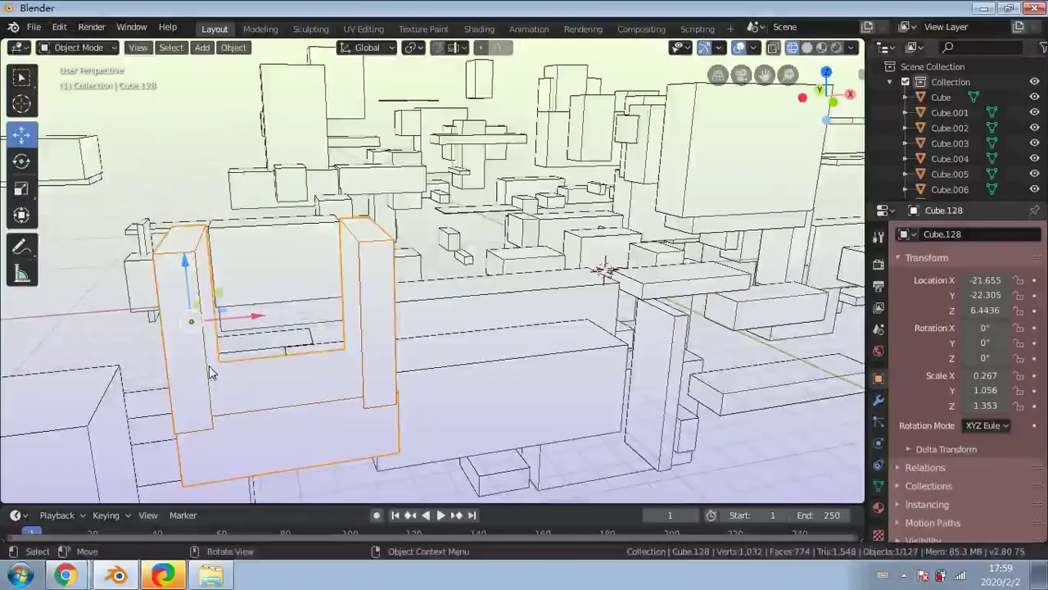
Stretch the U-shaped object along Y to a scale of about 19.79
middle_drag(144, 275, 431, 344)
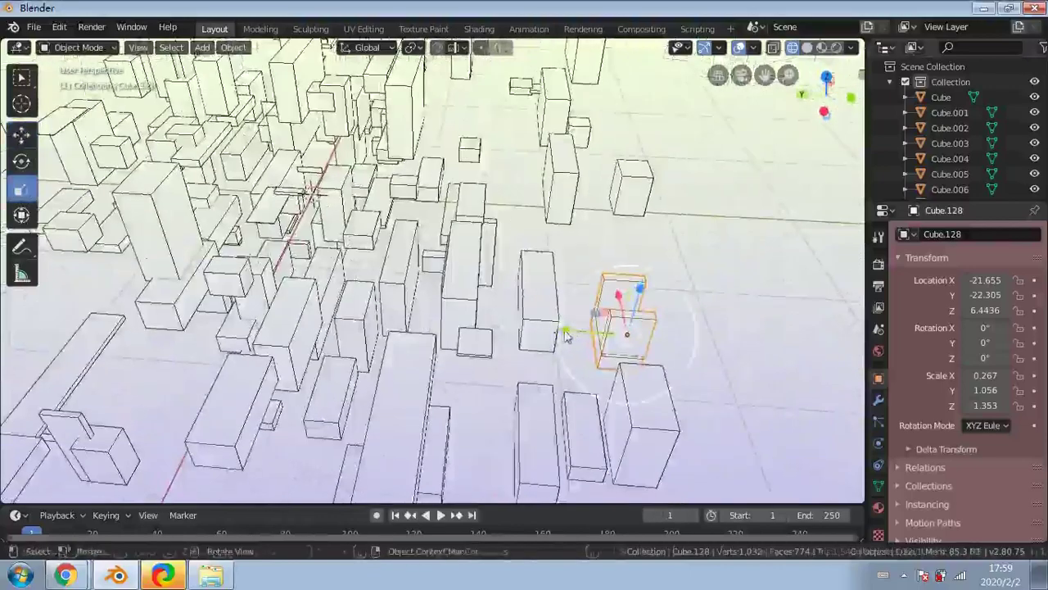
drag(565, 336, 92, 283)
drag(276, 287, 385, 301)
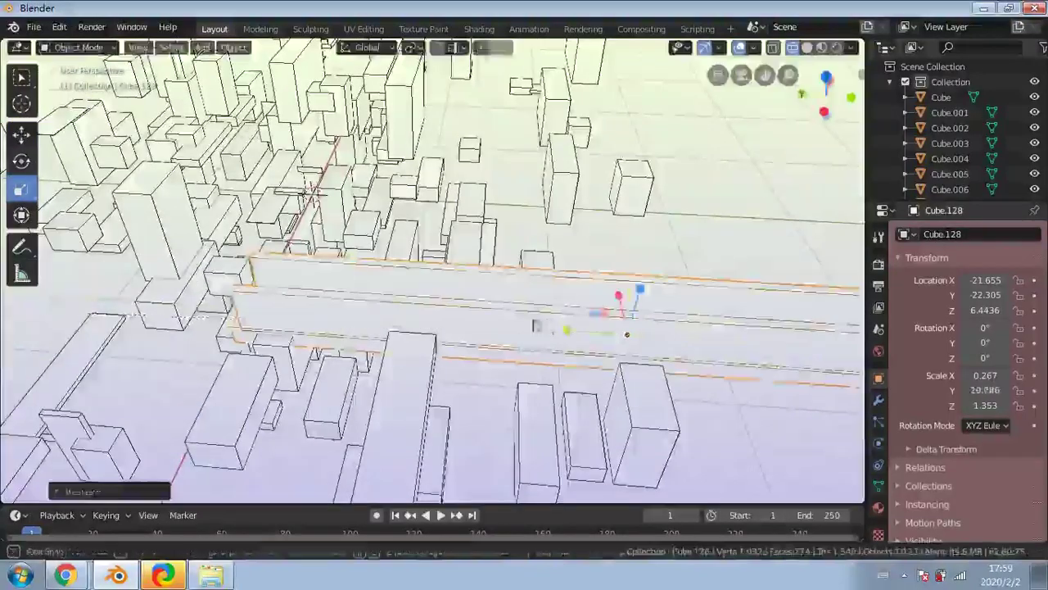
Shift the long trough along X toward the scattered blocks and raise it to about Z 13.64 m
middle_drag(536, 322, 399, 288)
middle_drag(119, 191, 72, 191)
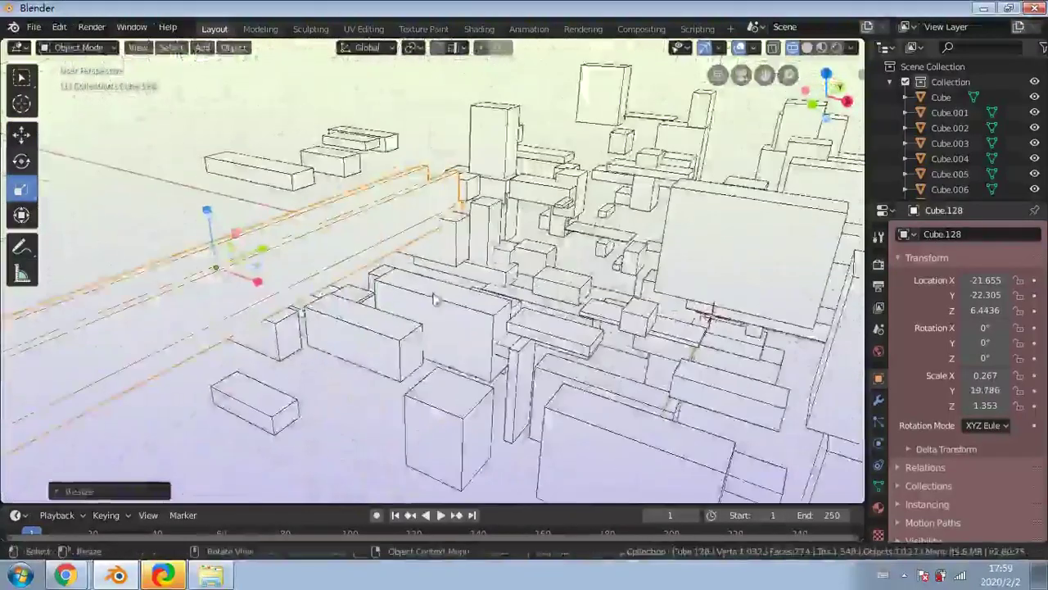
scroll(72, 191, down, 1)
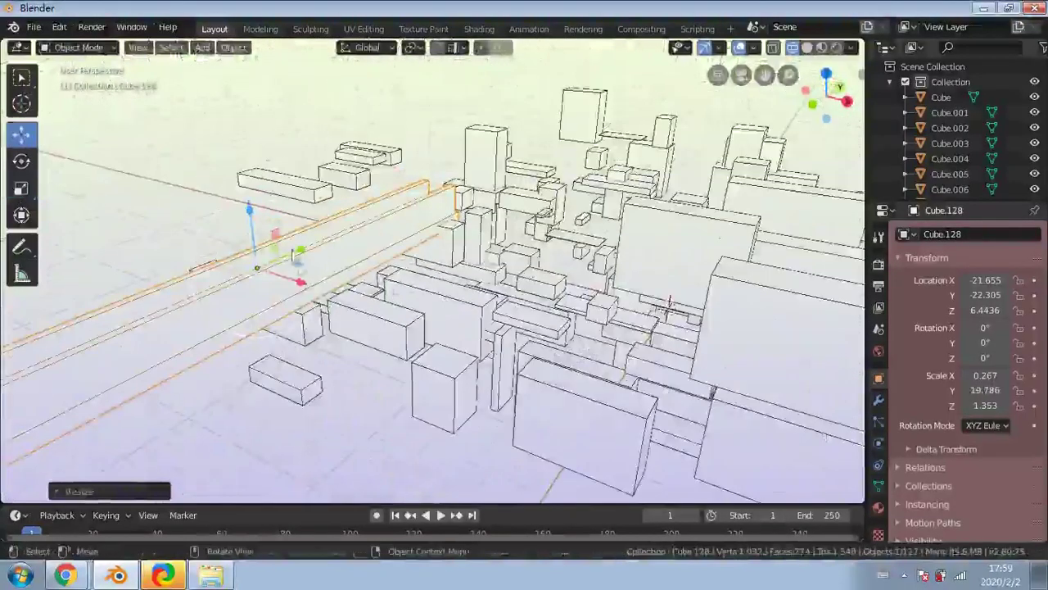
drag(301, 284, 407, 396)
scroll(402, 393, down, 2)
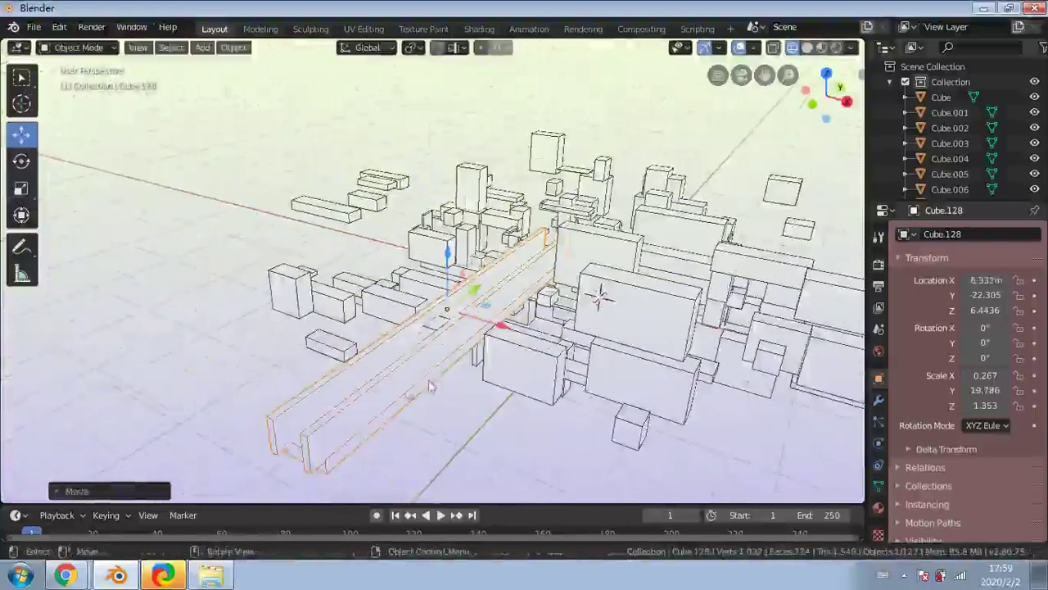
drag(473, 294, 662, 265)
middle_drag(661, 265, 532, 223)
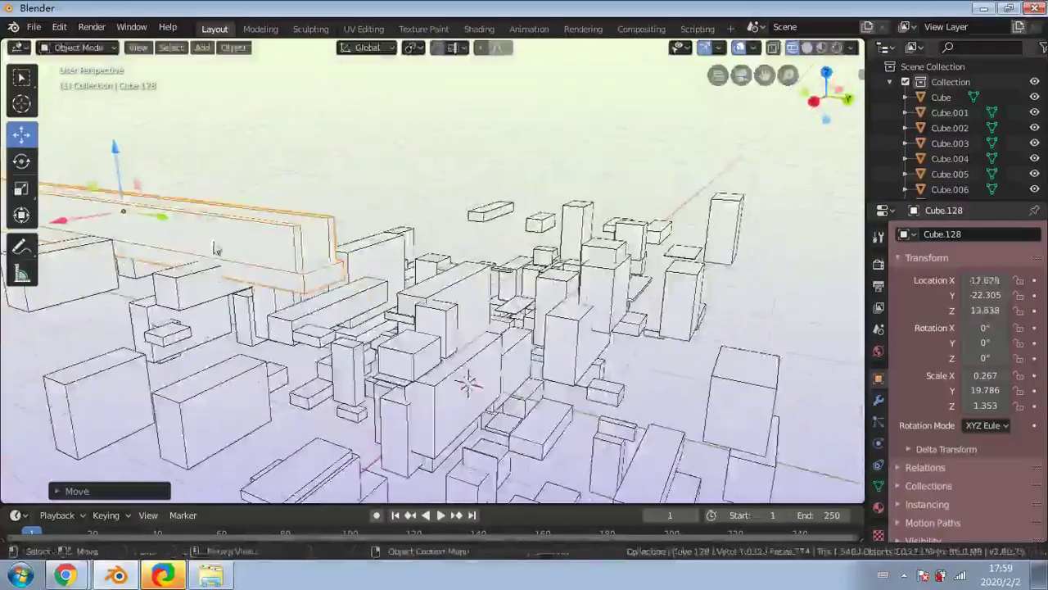
Place the trough among the scattered blocks at about X -10.01 m, Y 3.28 m and Z 0.63 m
drag(216, 248, 587, 424)
middle_drag(360, 409, 236, 364)
drag(213, 318, 363, 323)
Move the small block standing inside the trough along X to about -1.24 m, clearing the passage
scroll(470, 360, up, 3)
middle_drag(475, 361, 451, 354)
scroll(452, 353, up, 3)
scroll(351, 365, down, 3)
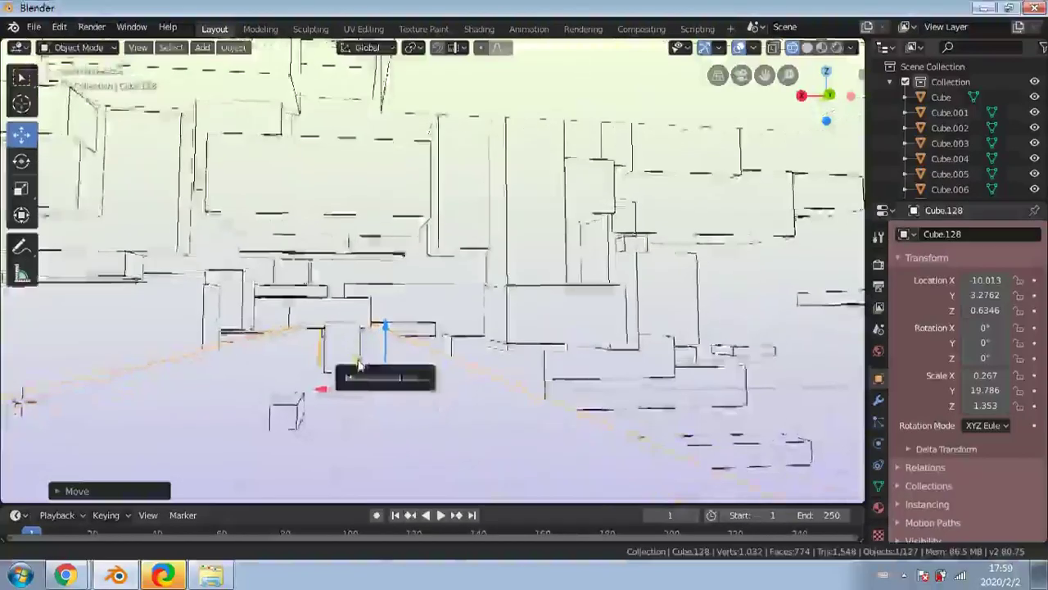
scroll(351, 368, up, 4)
middle_drag(322, 407, 395, 309)
click(392, 246)
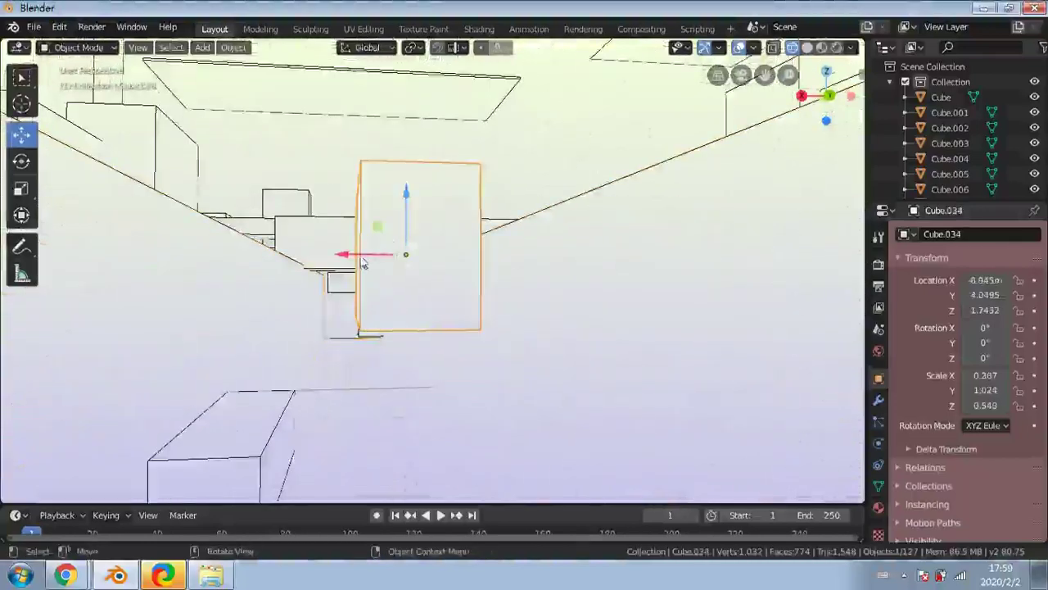
drag(363, 258, 106, 286)
Examine the block arrangement around the moved block from above, below and up close
scroll(371, 343, up, 3)
shift+middle_drag(372, 343, 420, 312)
scroll(385, 355, up, 5)
middle_drag(342, 357, 446, 370)
scroll(592, 334, down, 2)
scroll(445, 370, up, 3)
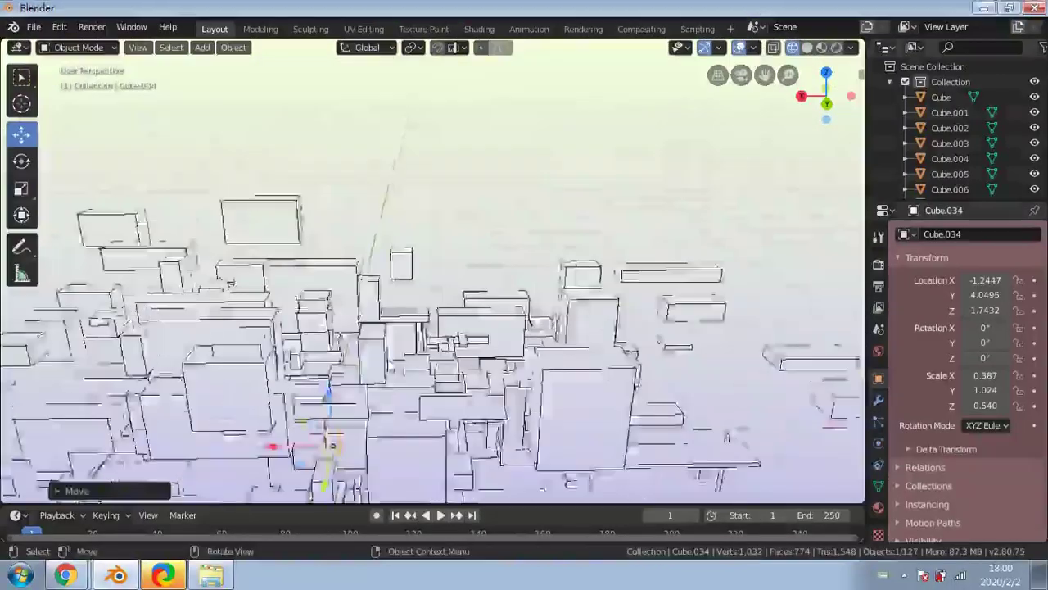
scroll(432, 271, up, 4)
shift+middle_drag(336, 466, 402, 290)
scroll(402, 361, up, 3)
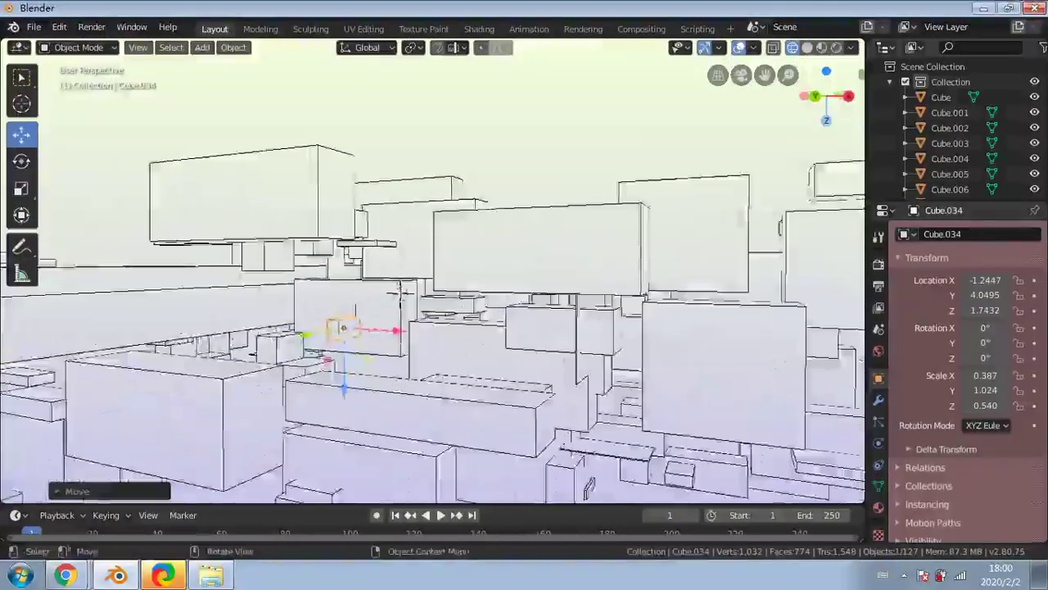
scroll(363, 317, up, 5)
middle_drag(336, 392, 295, 340)
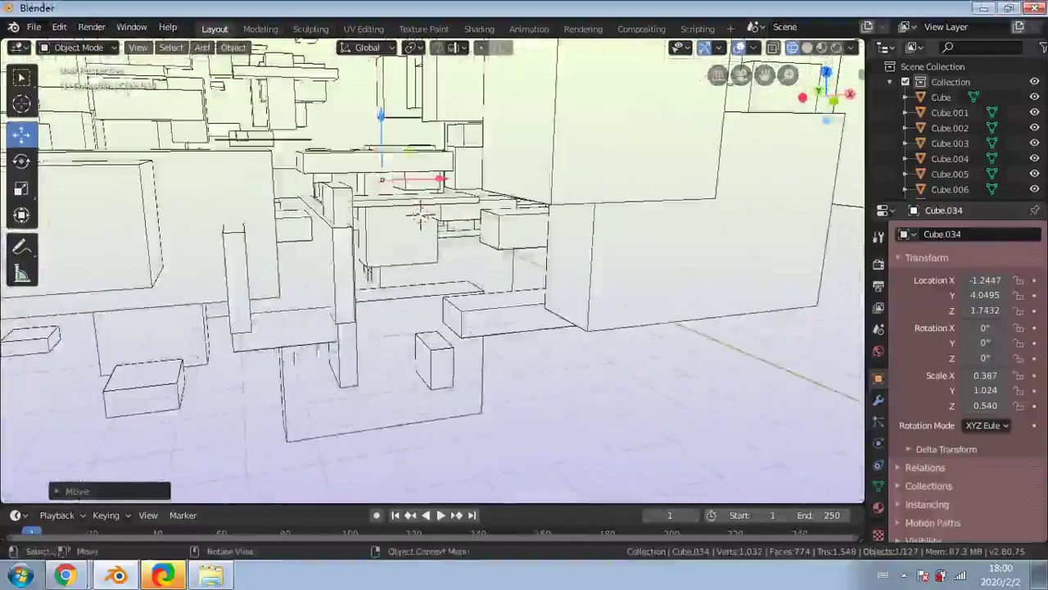
Widen the trough along X to a scale of about 4.38
click(290, 343)
click(260, 335)
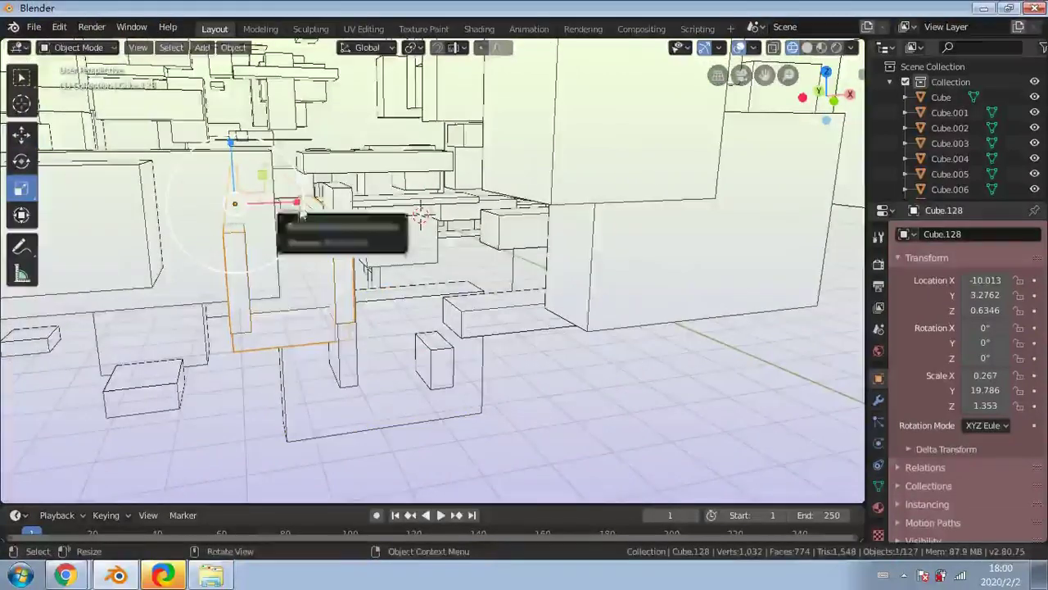
drag(297, 202, 407, 205)
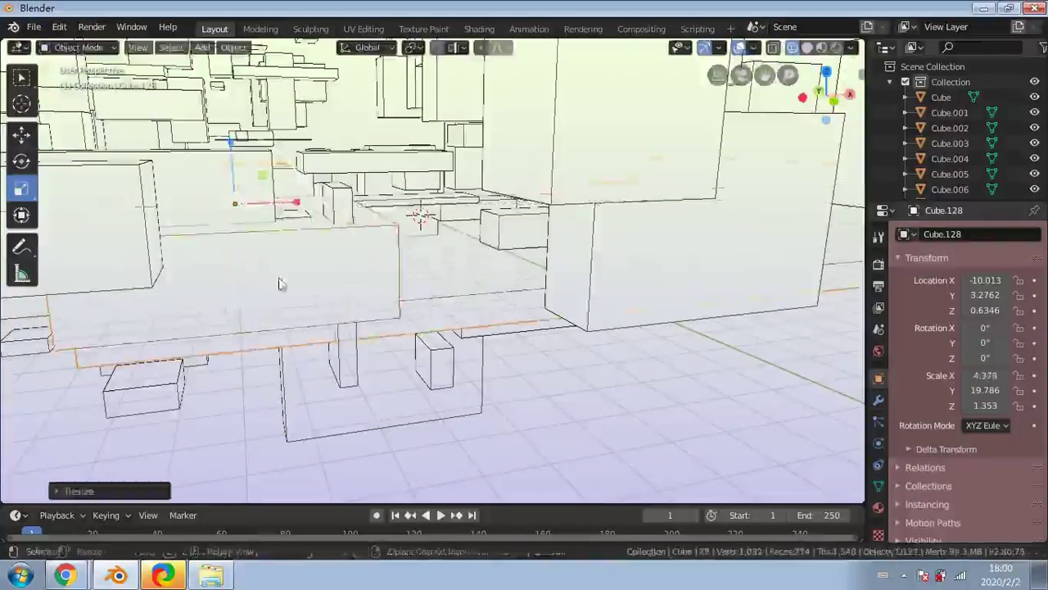
Delete the widened trough from the block arrangement
middle_drag(281, 283, 182, 325)
middle_drag(162, 106, 252, 325)
scroll(429, 382, down, 10)
click(251, 323)
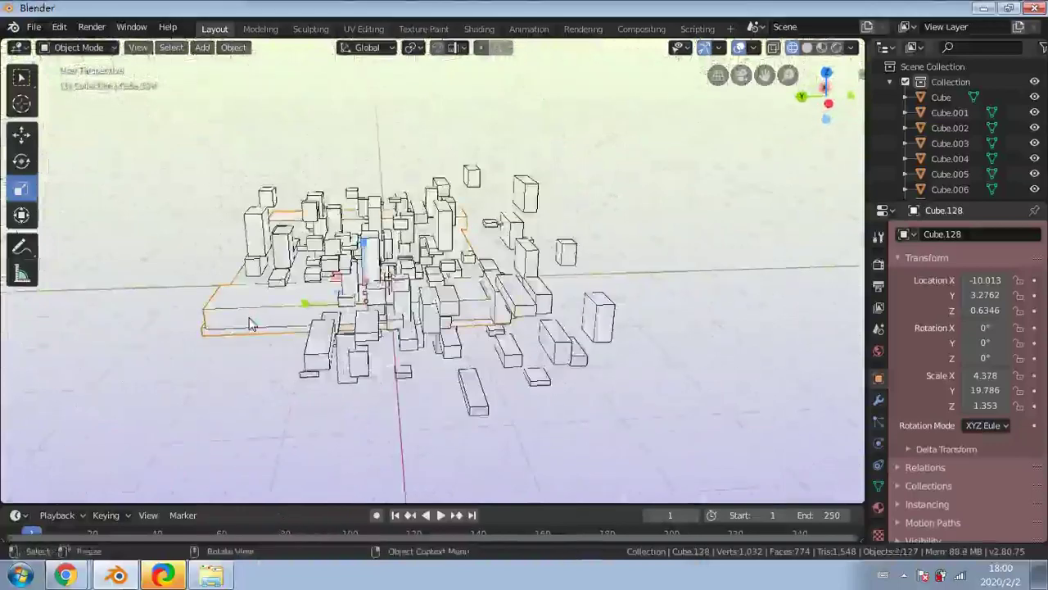
key(Delete)
middle_drag(252, 322, 221, 135)
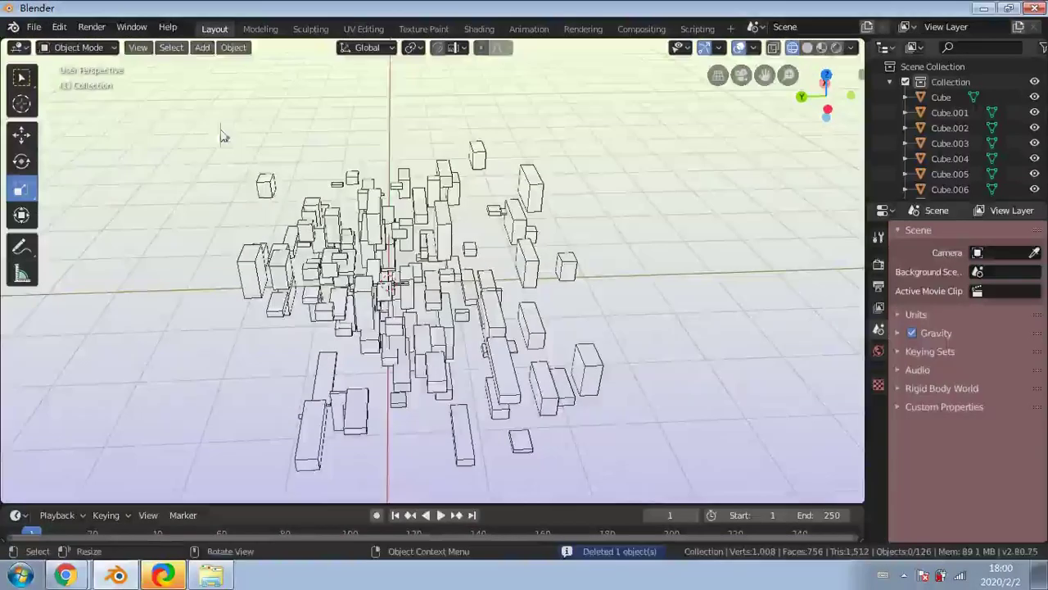
Duplicate all the blocks in the arrangement, leaving the copies in place over the originals
click(23, 77)
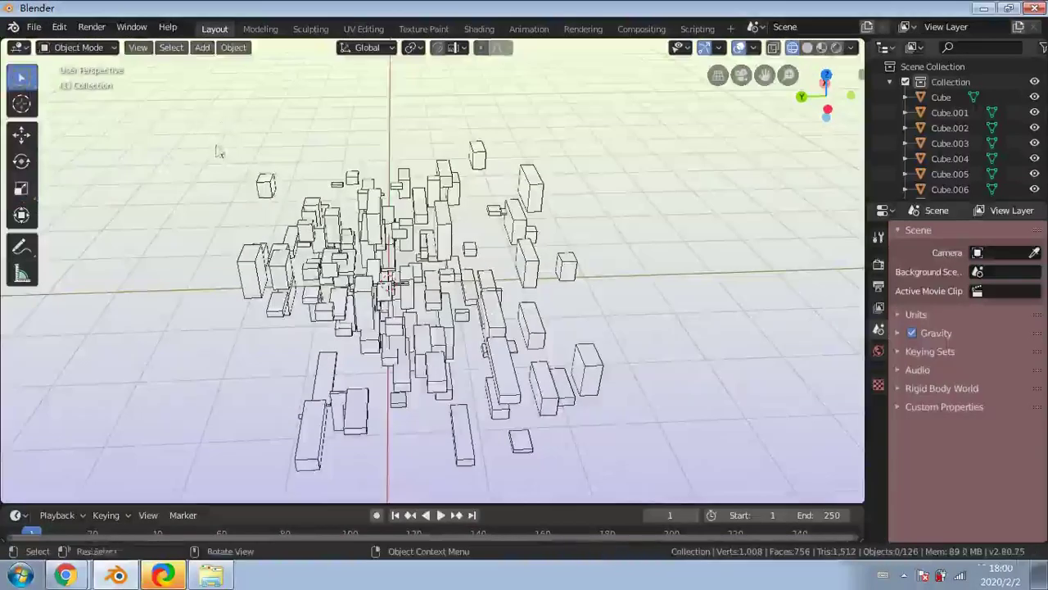
drag(218, 152, 614, 461)
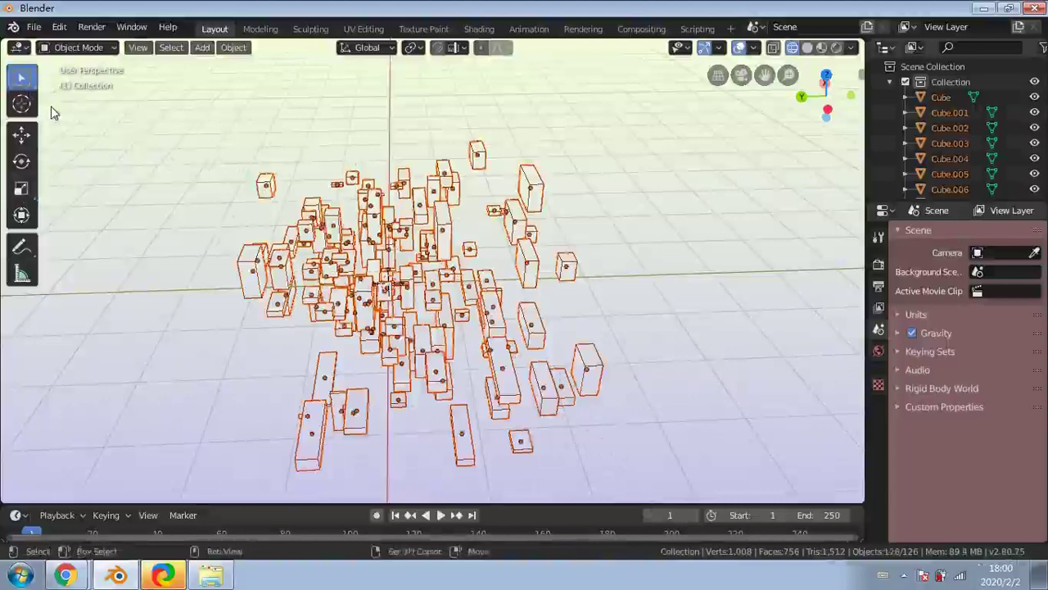
key(shift+d)
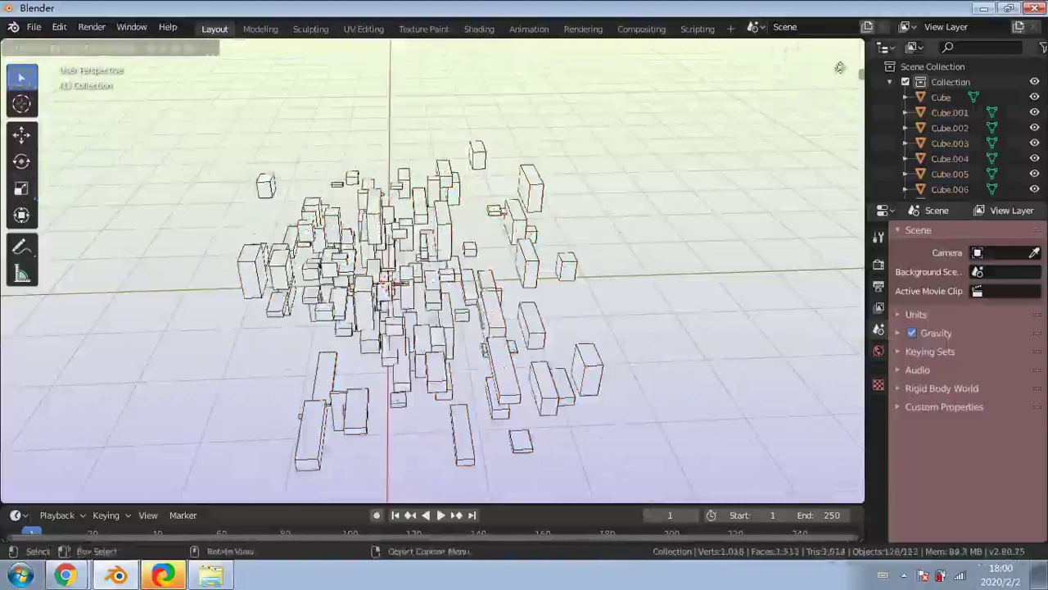
right_click(507, 280)
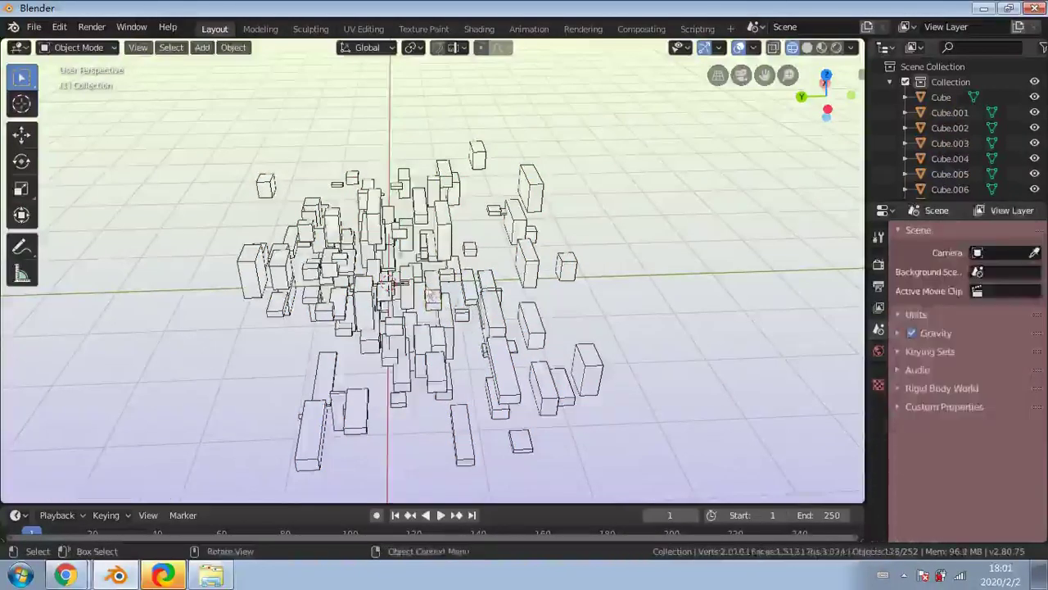
Reselect the whole block arrangement and join the selected blocks into one object
click(351, 179)
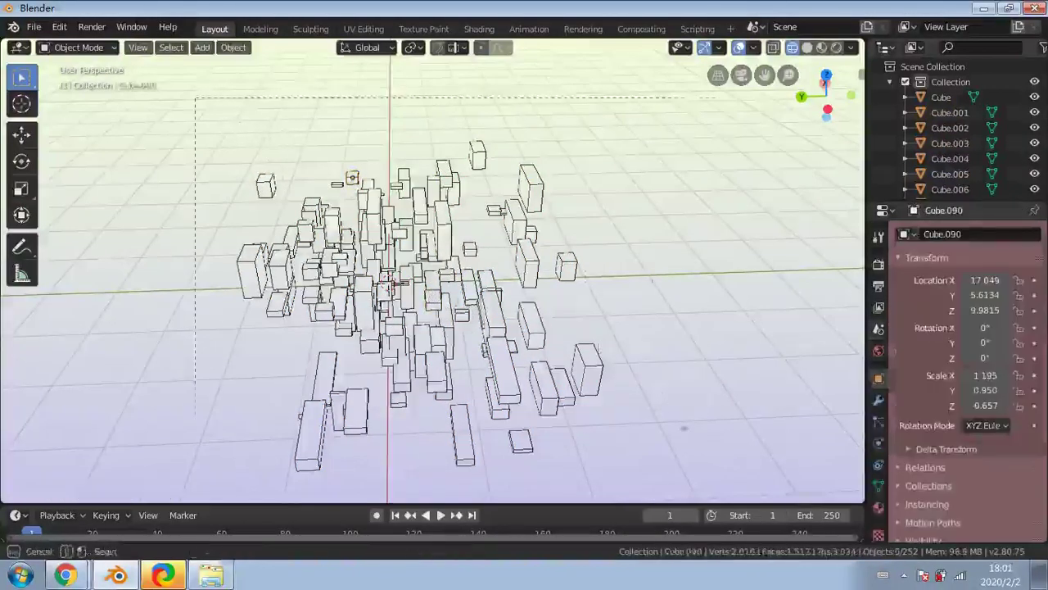
key(a)
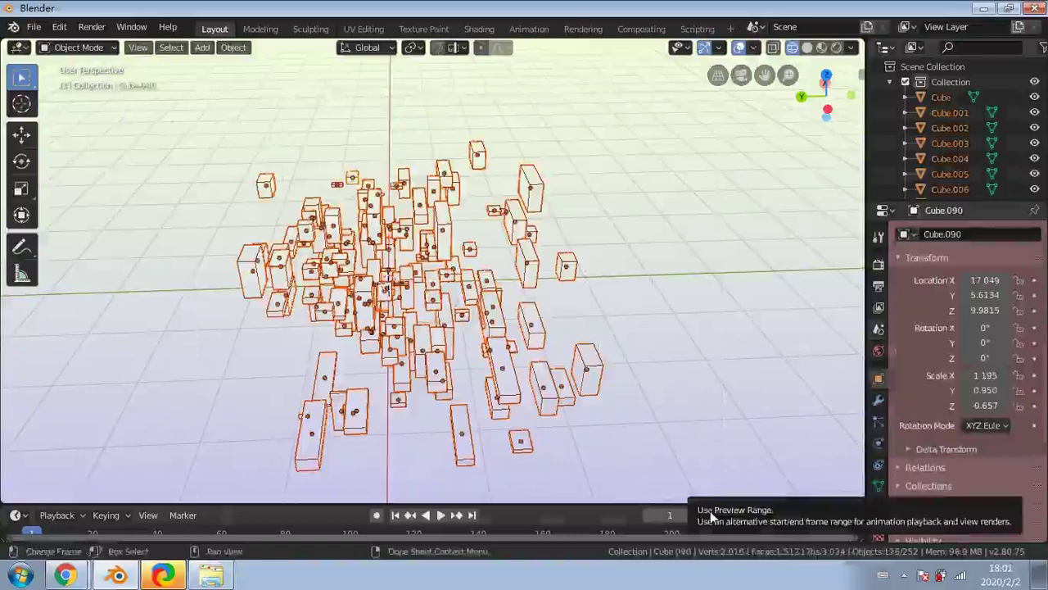
key(alt+a)
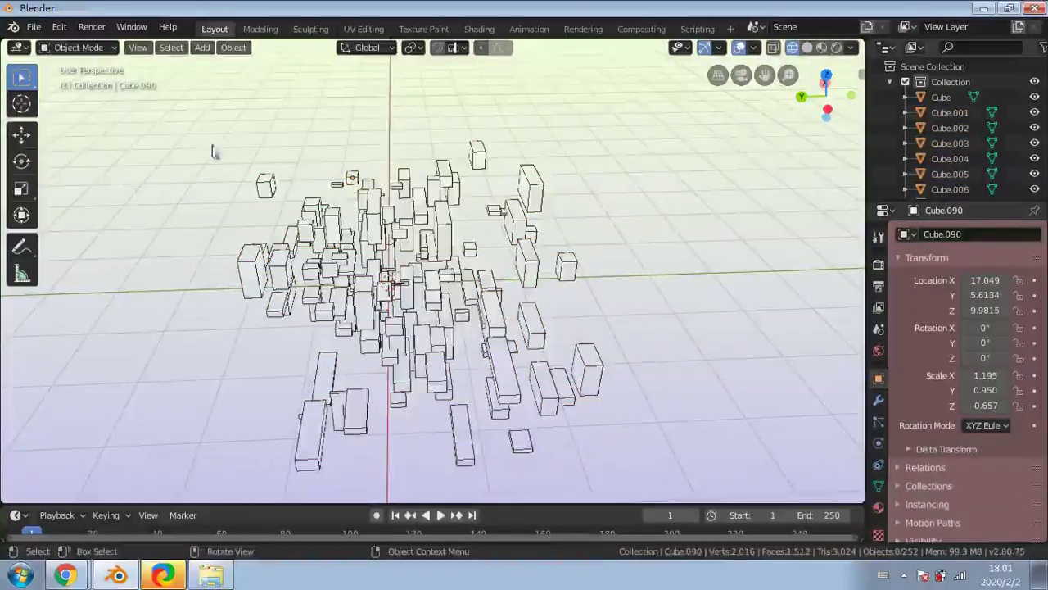
drag(151, 120, 643, 425)
key(alt+a)
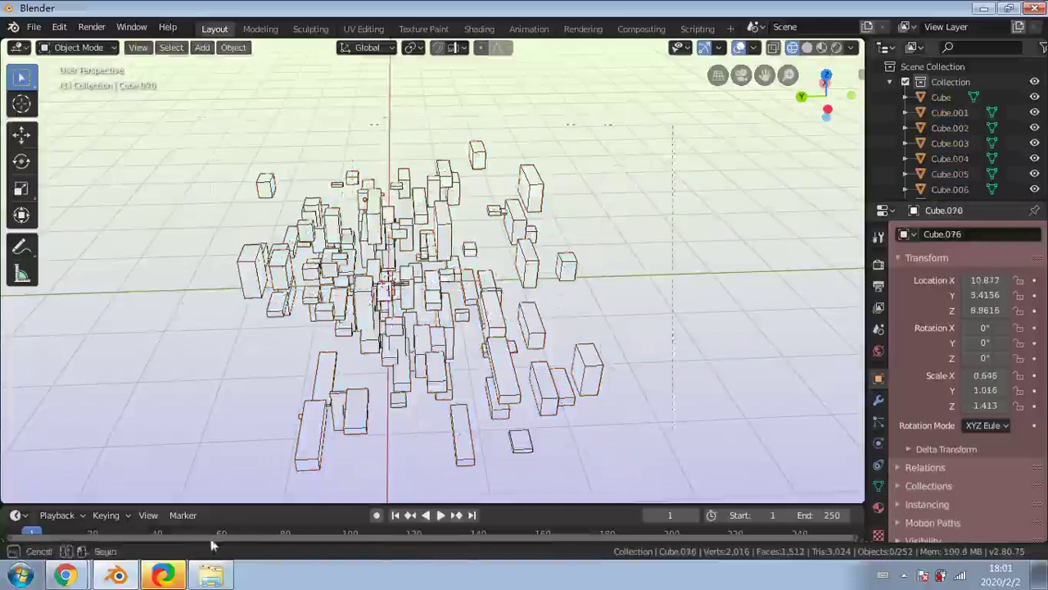
key(ctrl+z)
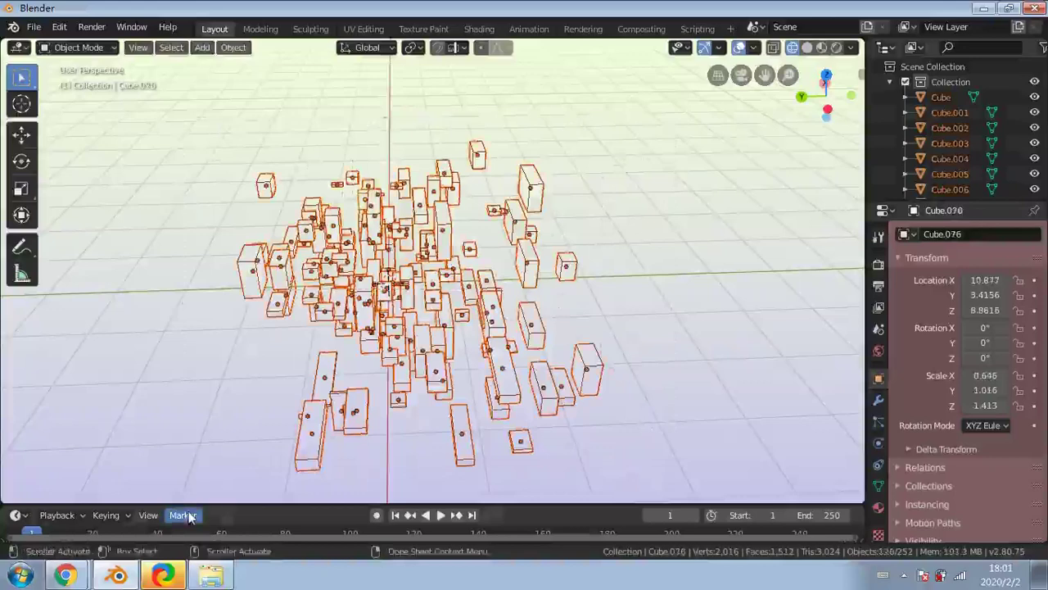
key(ctrl+j)
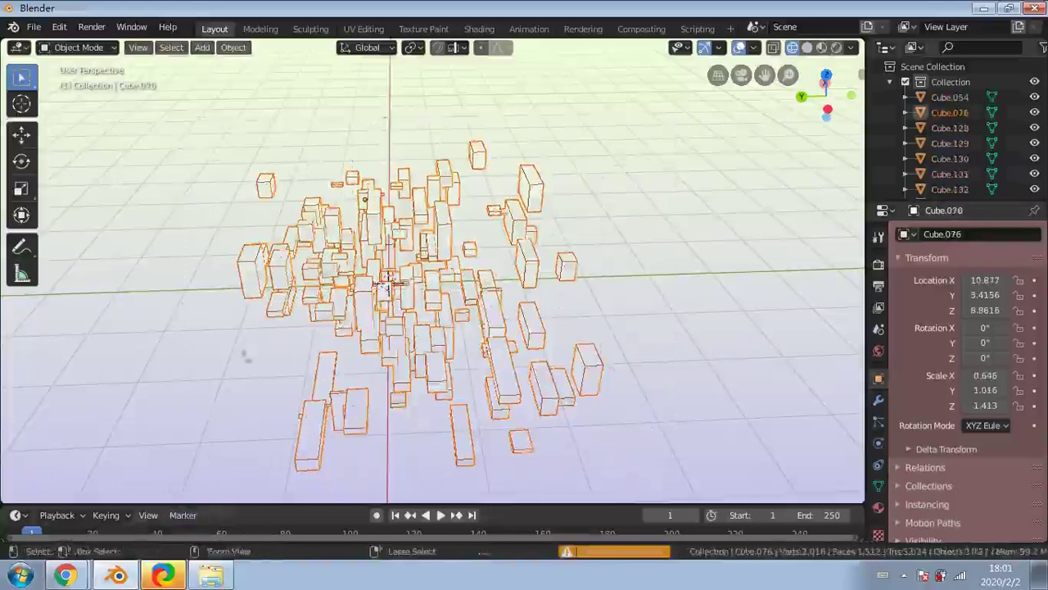
Raise the joined block arrangement along Z to about 11.63 m
middle_drag(389, 279, 336, 264)
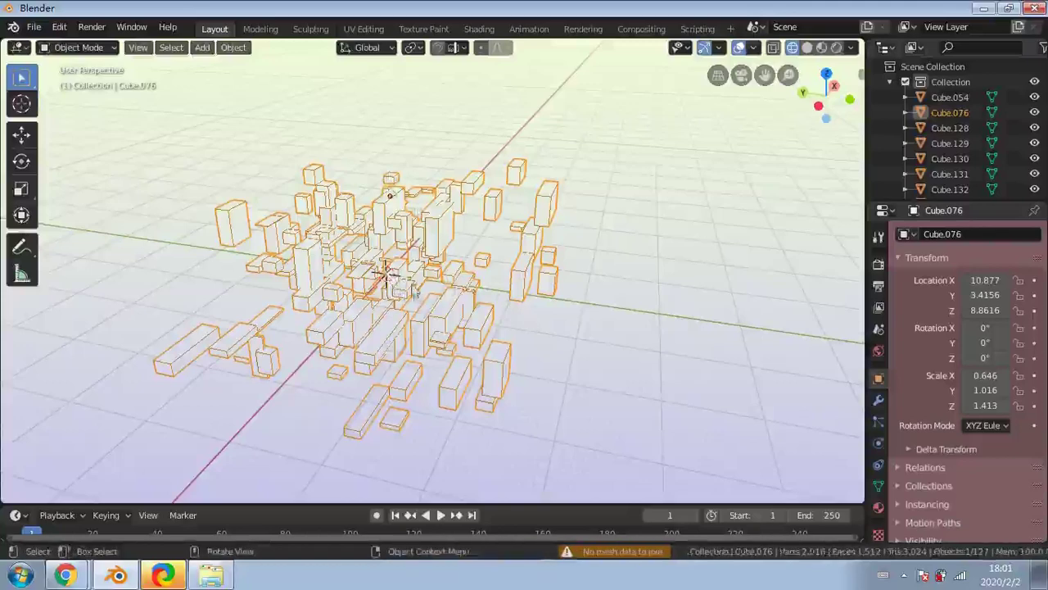
click(22, 134)
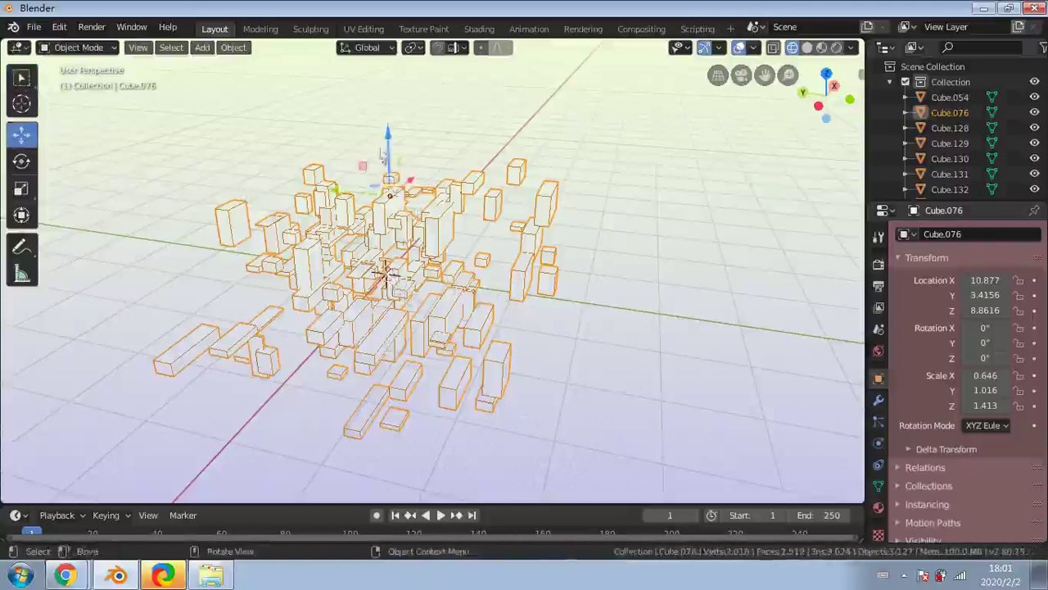
drag(383, 154, 385, 138)
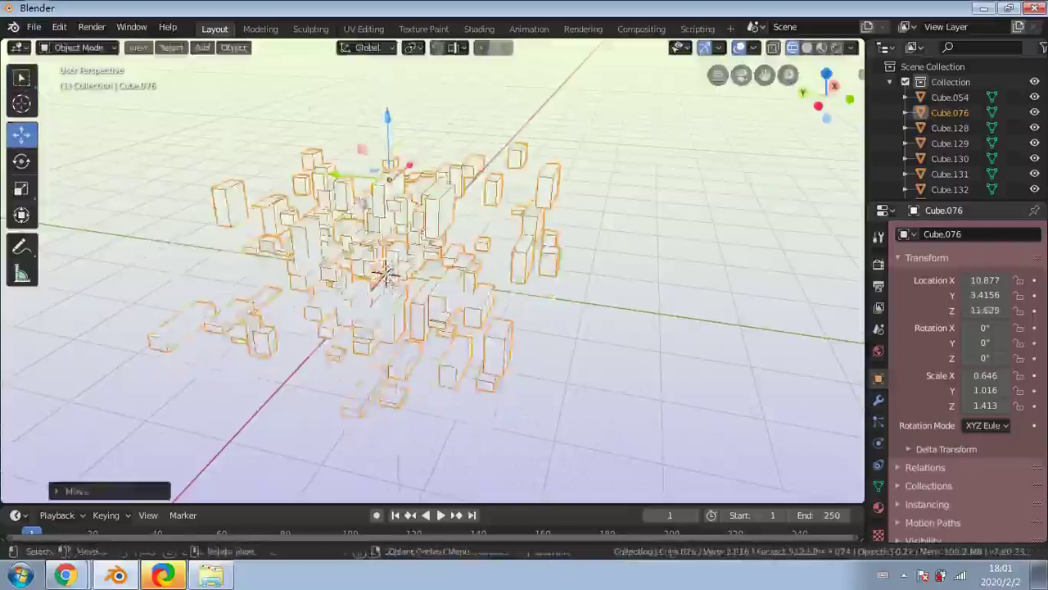
middle_drag(385, 138, 290, 309)
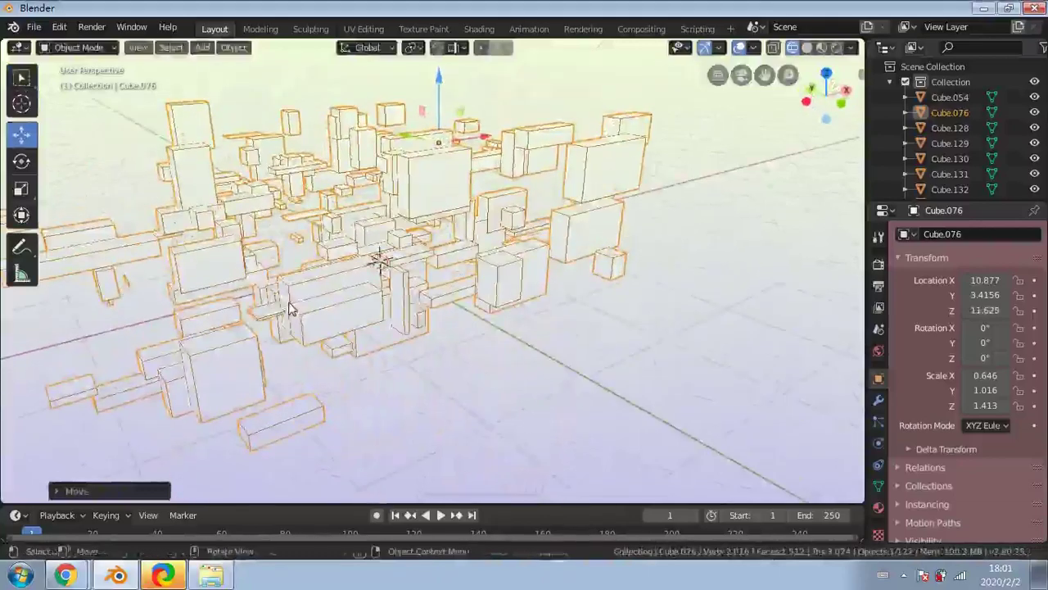
Duplicate the joined arrangement at an offset and rotate the copy about 47.7° around Z
key(shift+d)
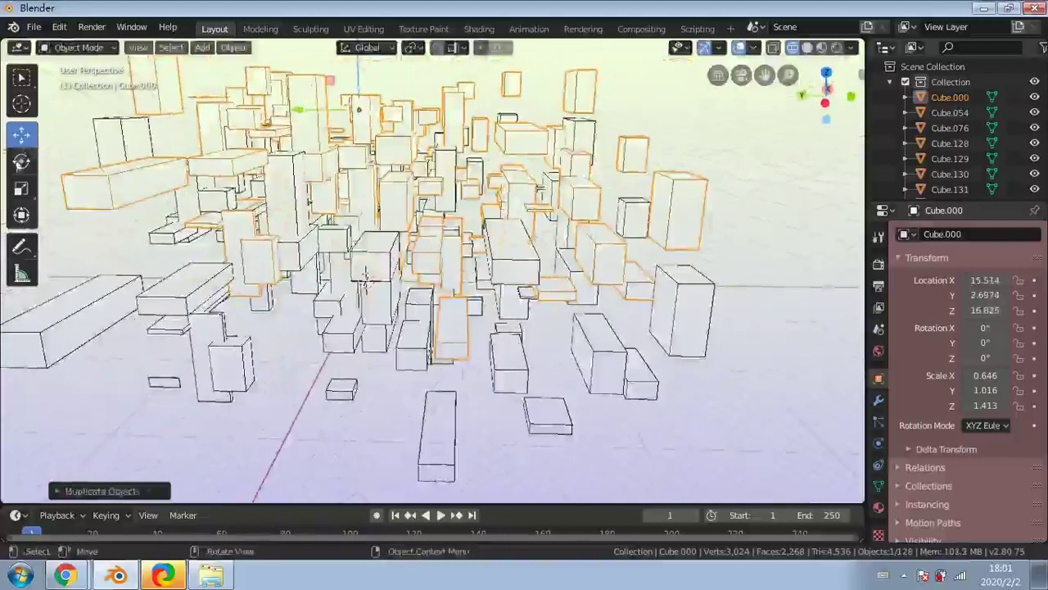
key(shift+space)
key(r)
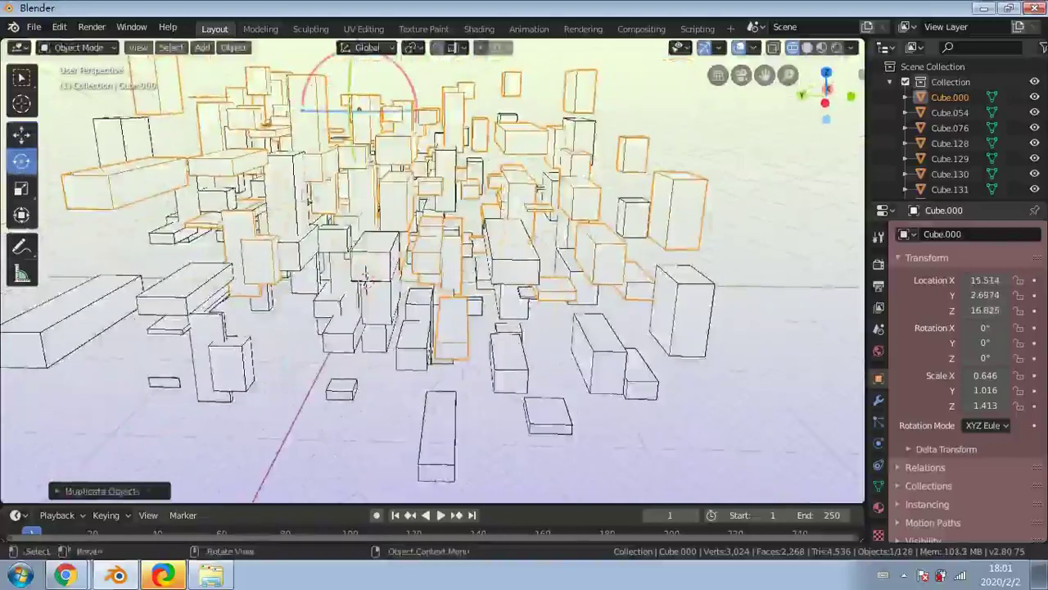
drag(330, 117, 236, 106)
Scale the rotated copy to about 1.065 in X and 1.581 in Y, and move it to about X 8.40, Y 1.50, Z 7.86 m
scroll(392, 235, down, 4)
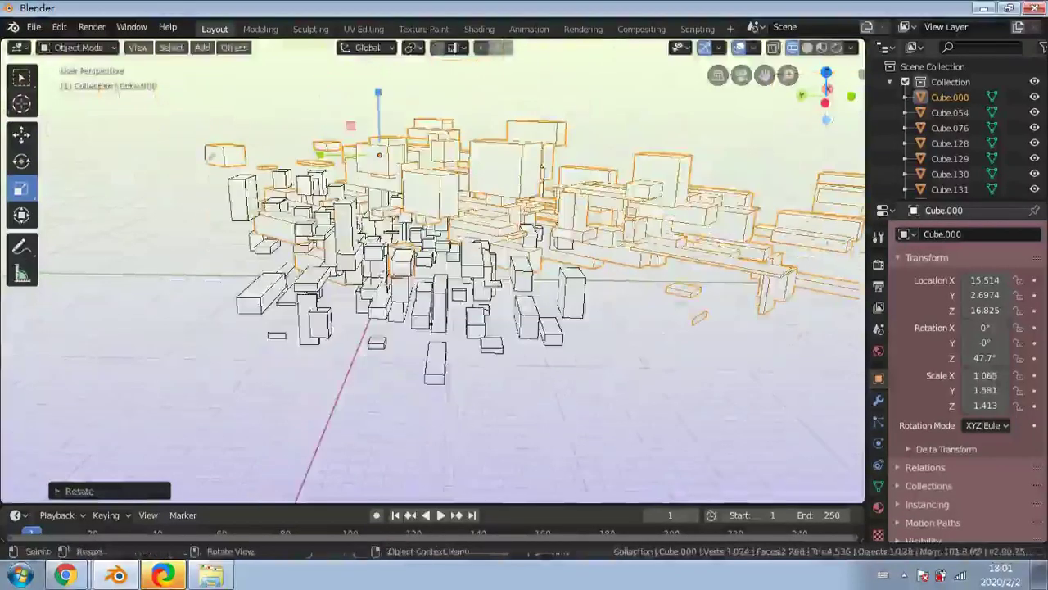
drag(378, 91, 378, 125)
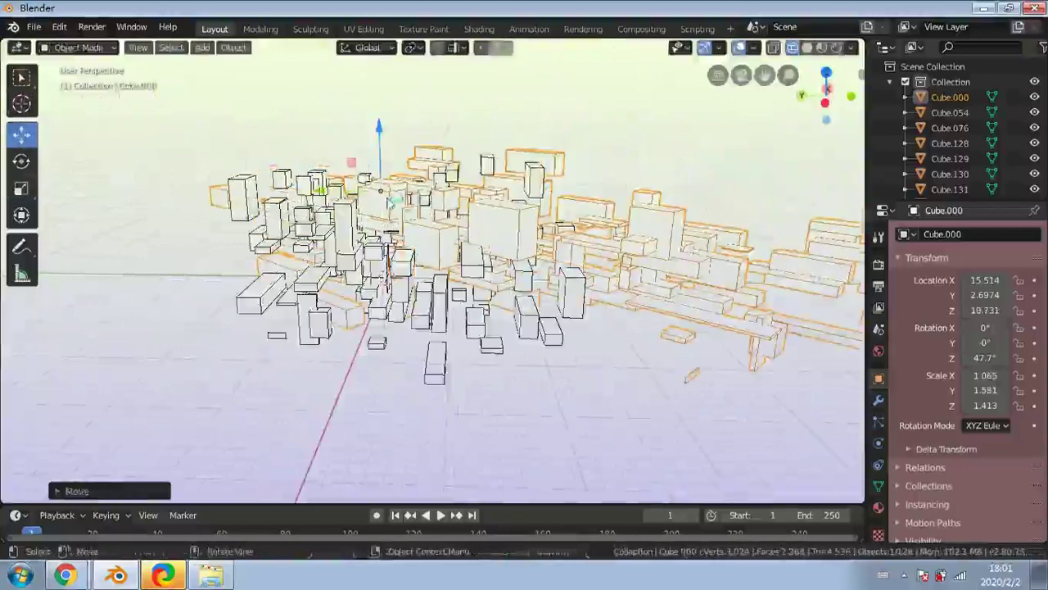
middle_drag(382, 205, 582, 376)
key(g)
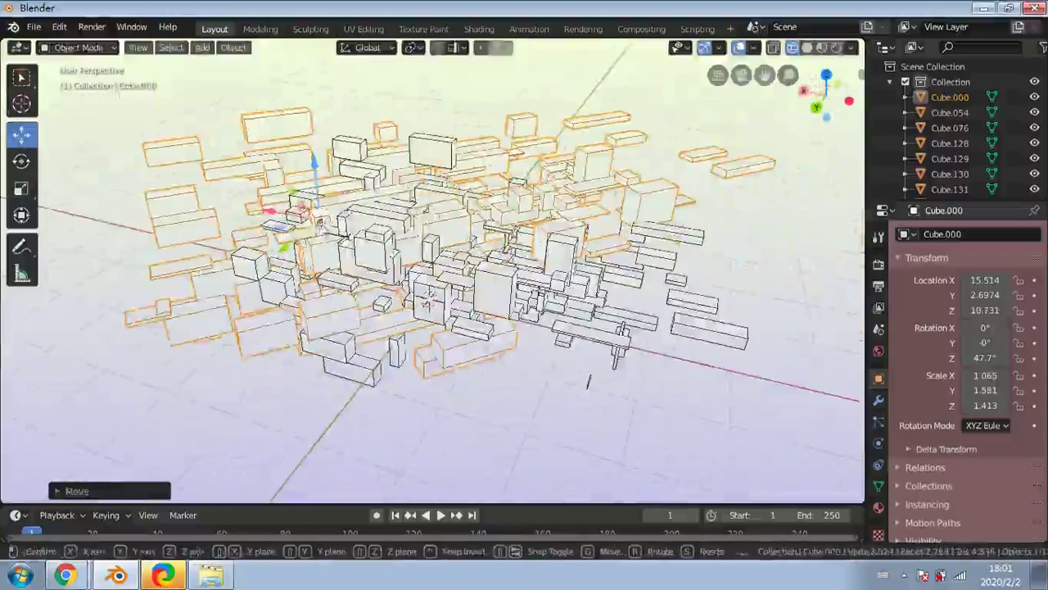
click(588, 374)
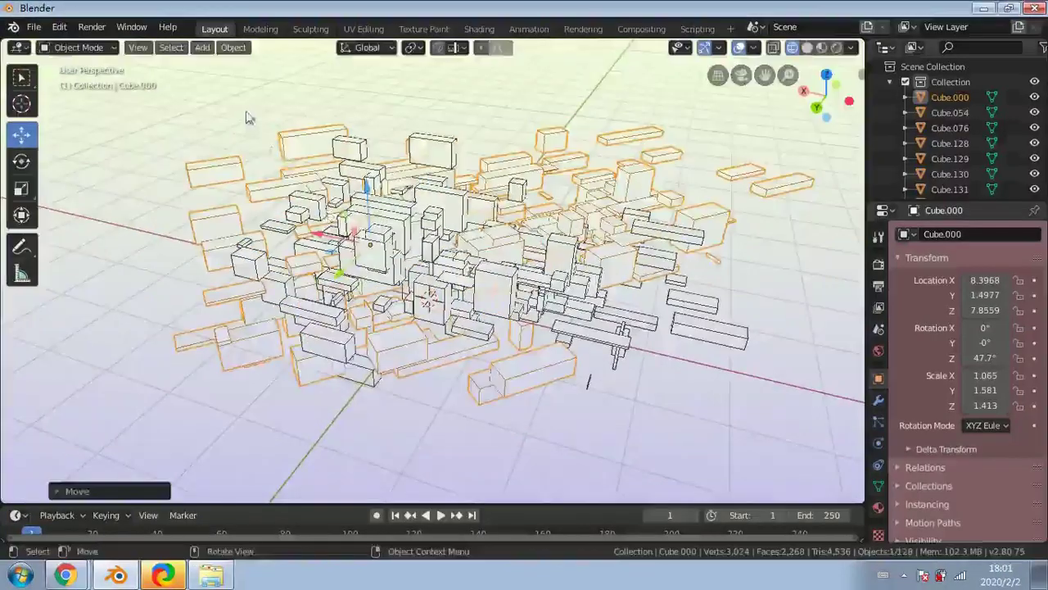
Examine the overlapping block arrangements from inside, up close and from a distance
scroll(590, 370, up, 10)
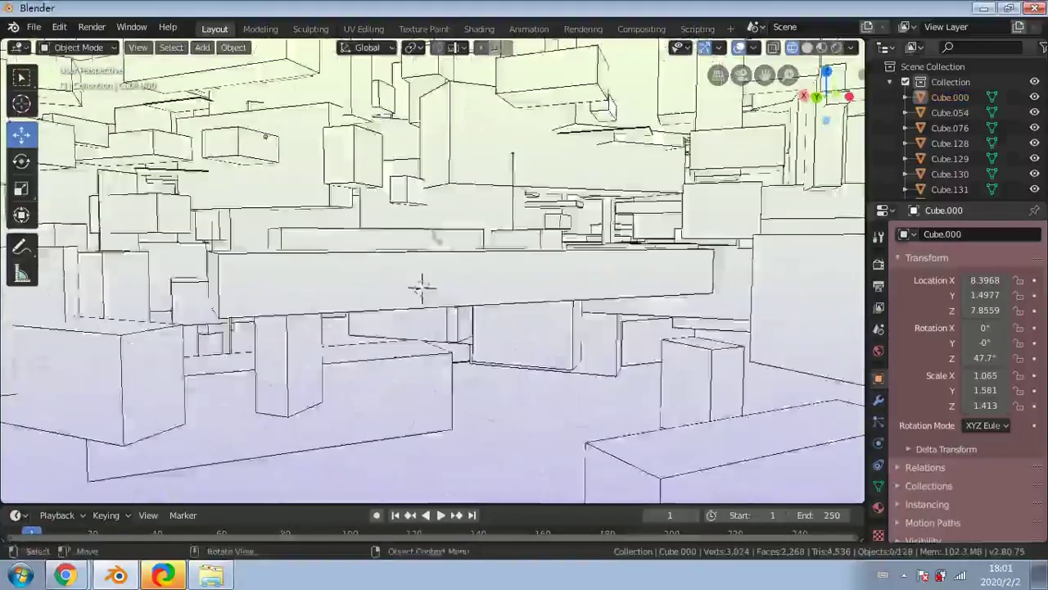
middle_drag(537, 268, 586, 320)
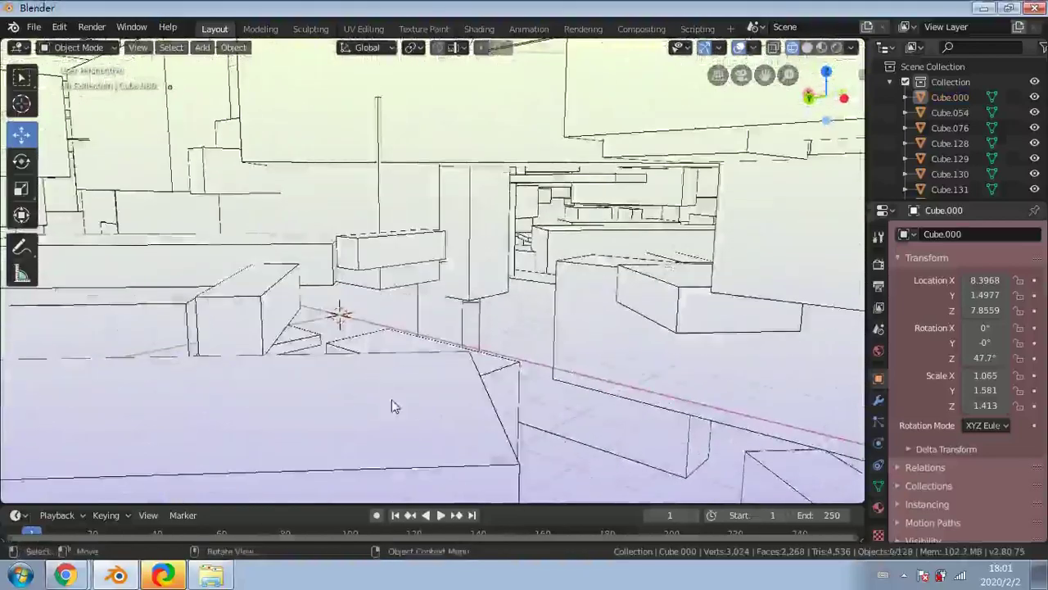
click(347, 387)
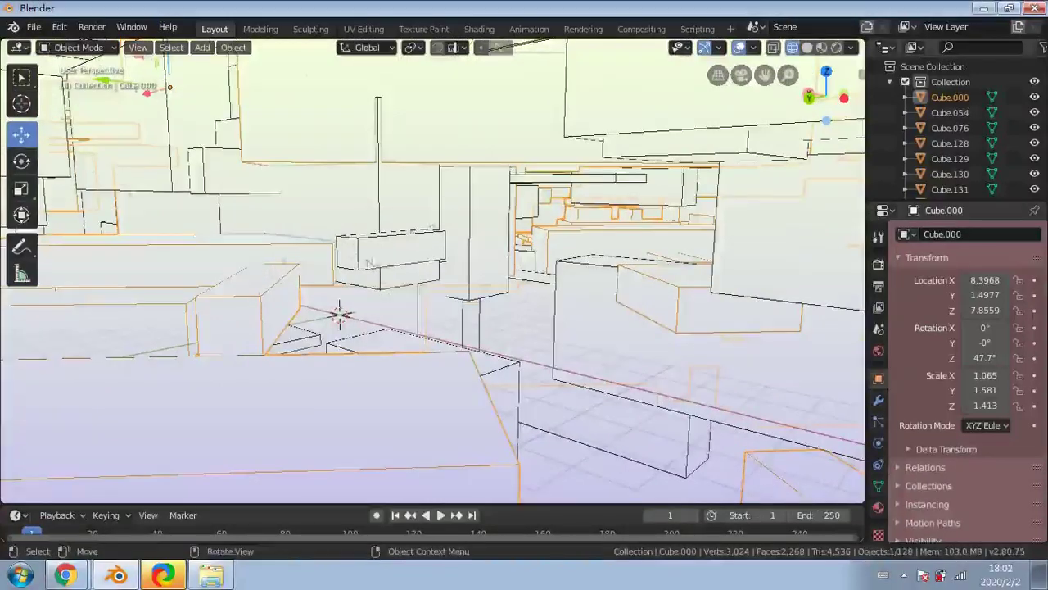
middle_drag(315, 307, 303, 258)
scroll(465, 313, up, 2)
scroll(456, 307, down, 7)
scroll(358, 262, down, 2)
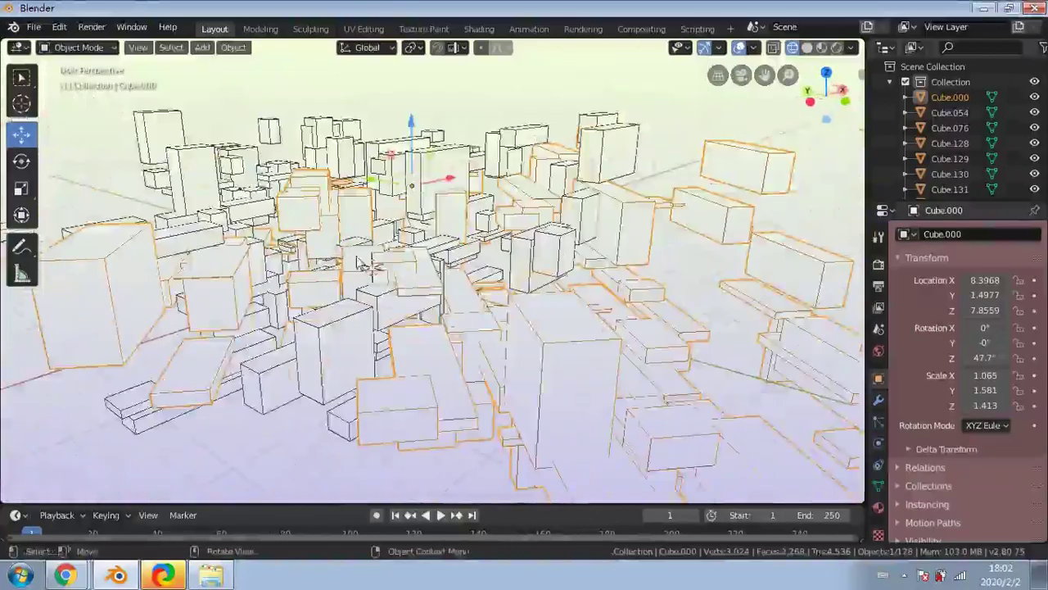
scroll(401, 273, down, 3)
scroll(401, 273, up, 2)
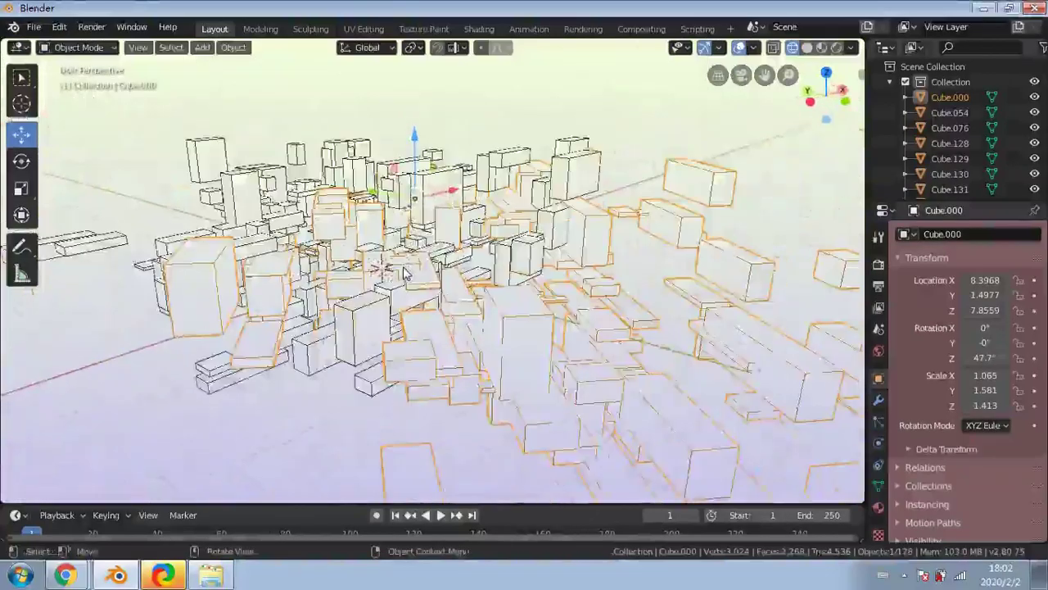
scroll(402, 273, up, 1)
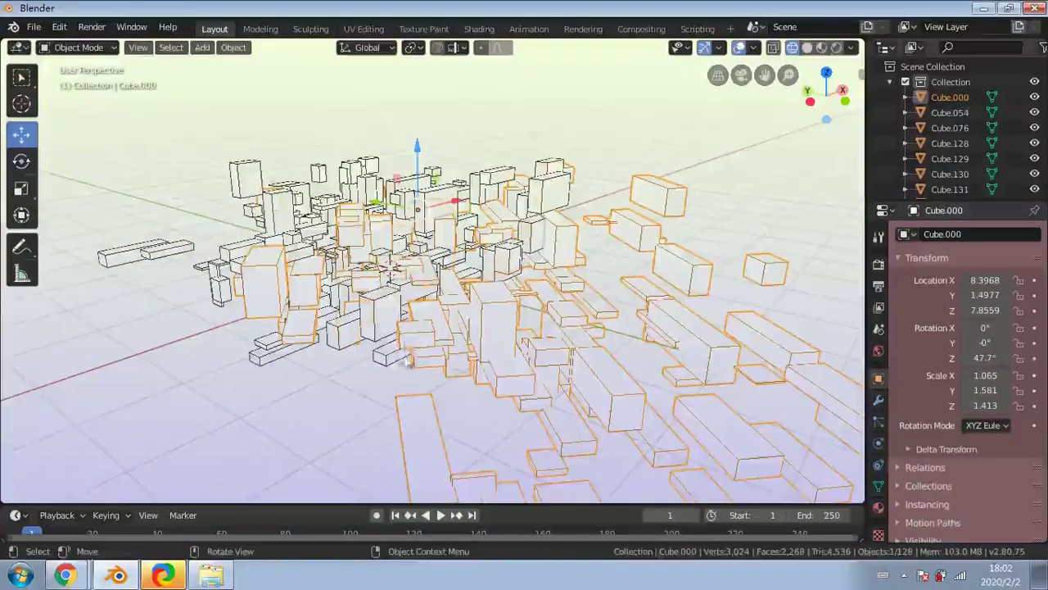
scroll(390, 312, down, 3)
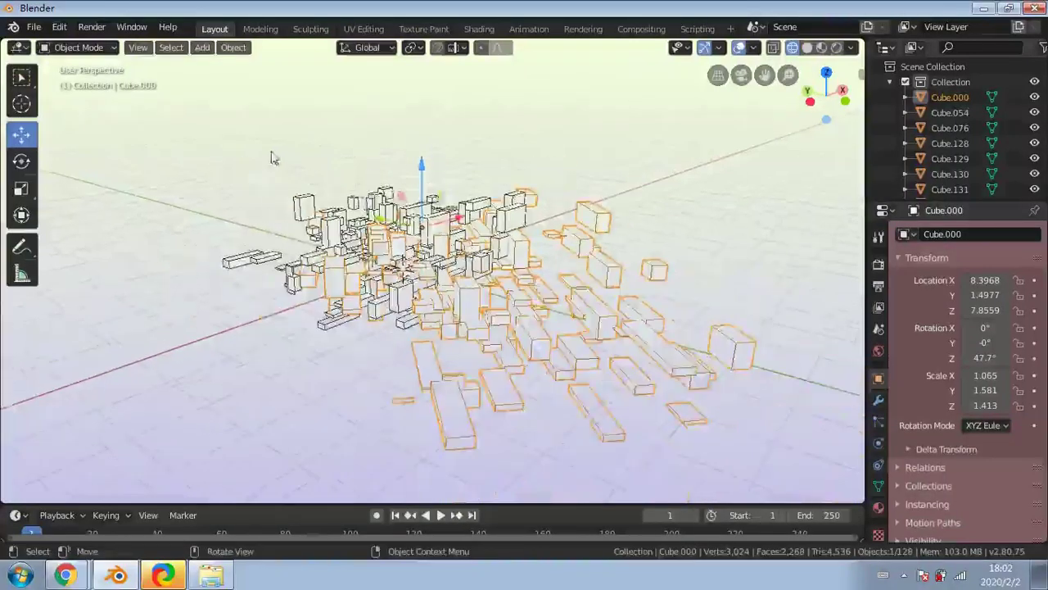
Delete both joined block arrangements from the scene
click(274, 158)
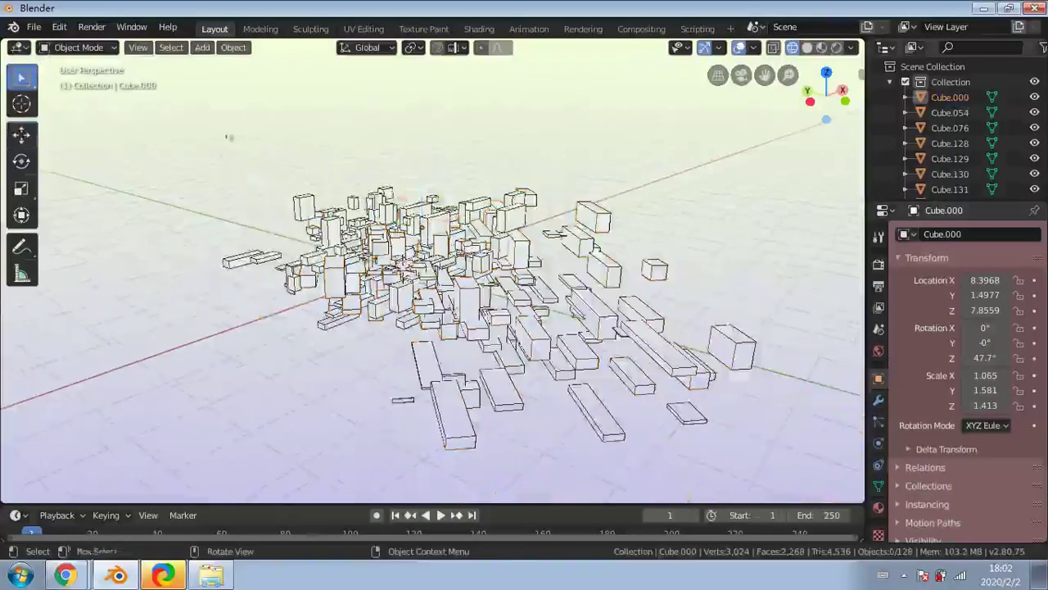
drag(768, 494, 798, 498)
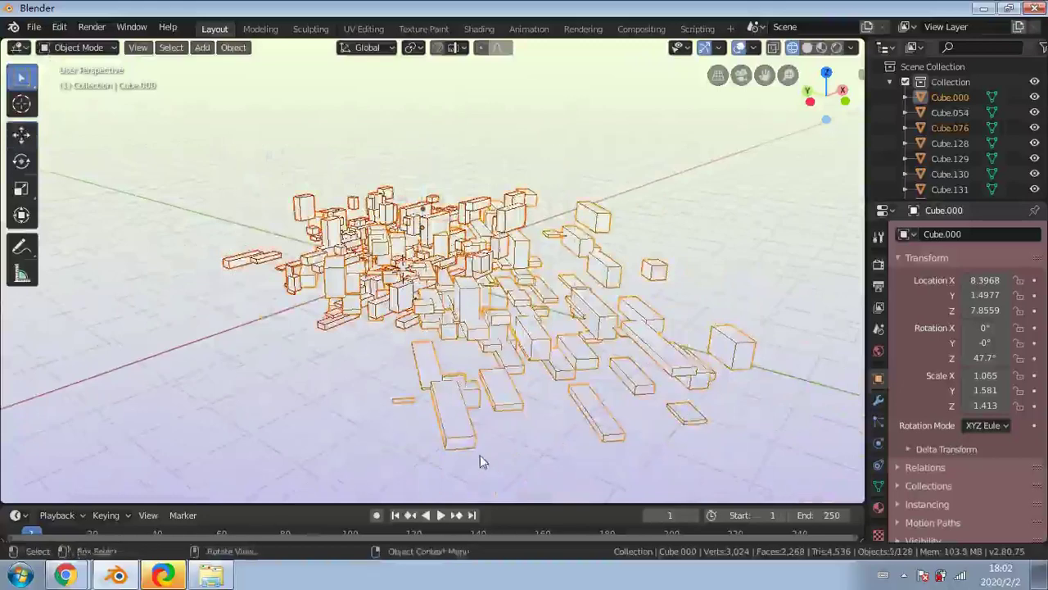
key(Delete)
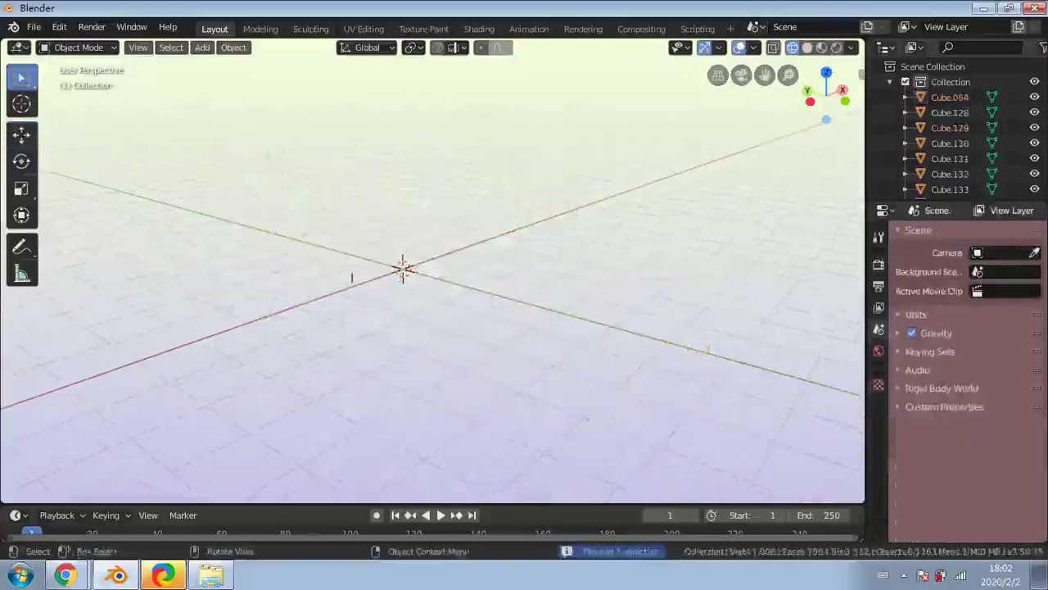
Add a cube mesh at the world origin
click(202, 50)
mouse_move(225, 65)
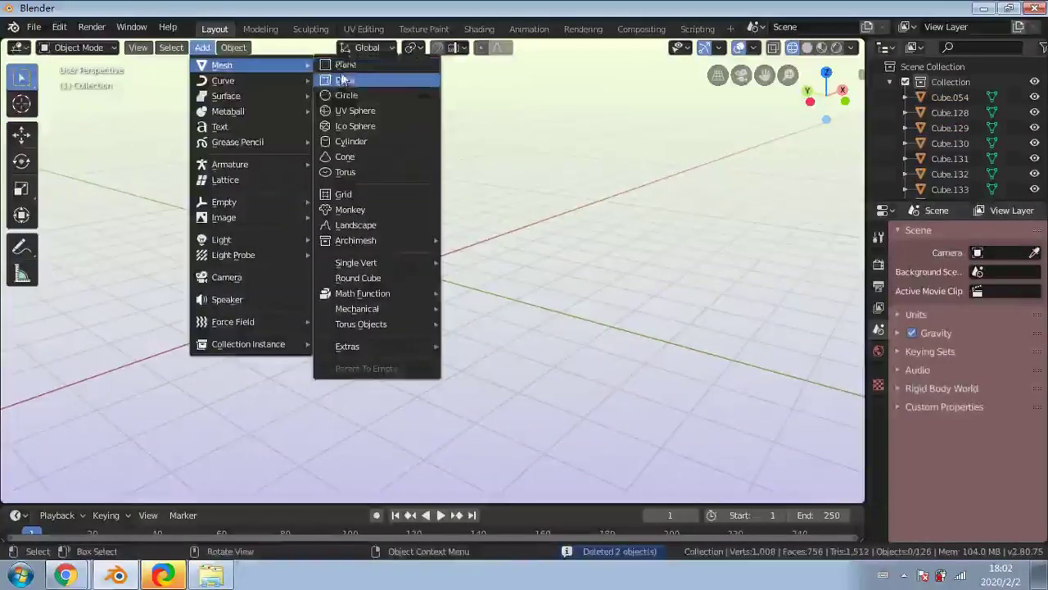
click(343, 80)
scroll(405, 274, up, 5)
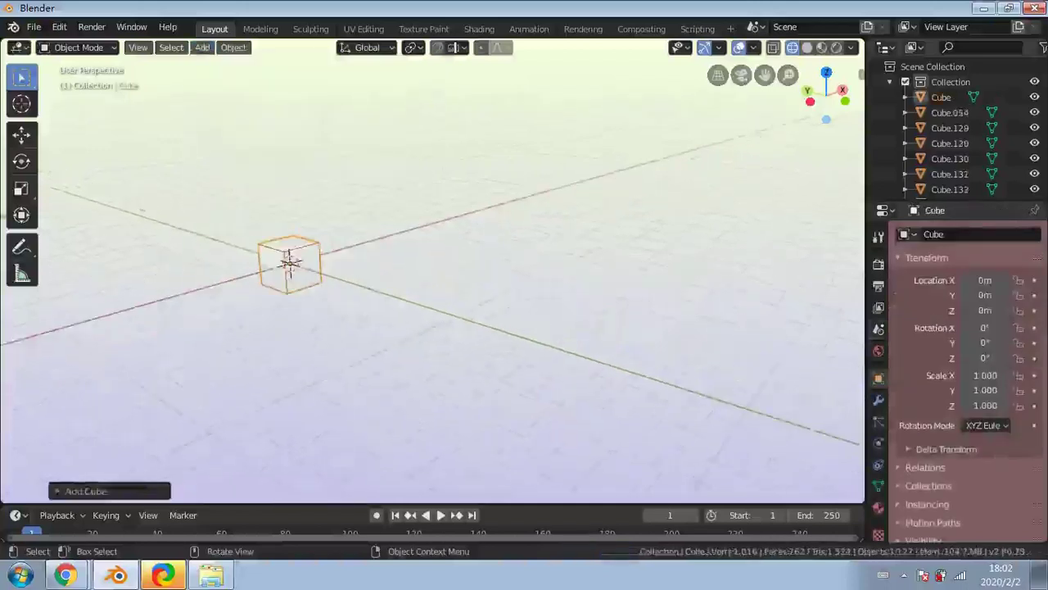
Scale the cube into a tall pillar, about 1.406 in X and Y and 4.86 in Z
click(22, 189)
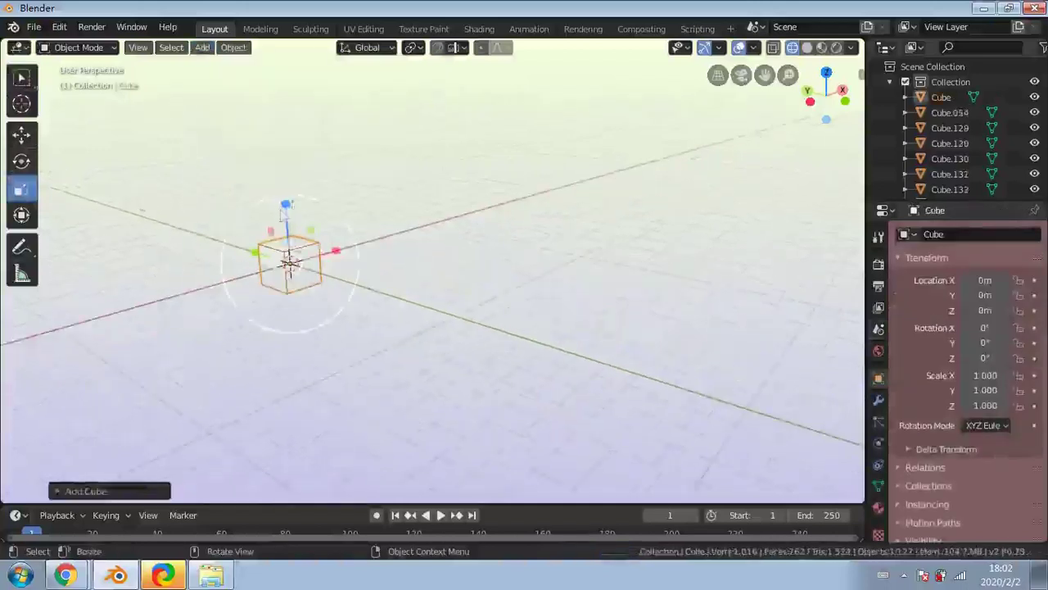
drag(284, 209, 285, 187)
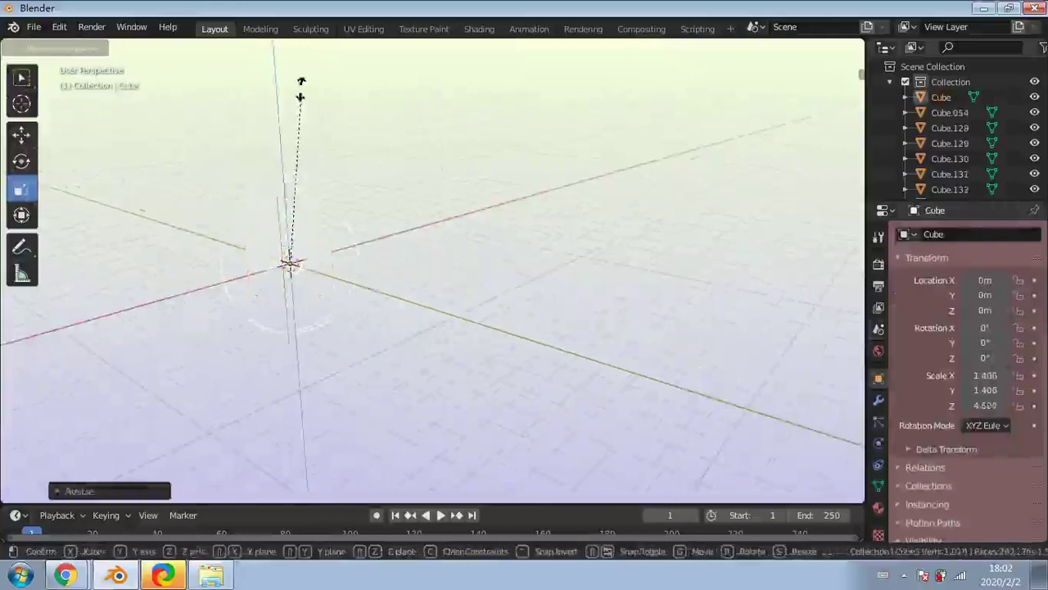
drag(300, 90, 300, 75)
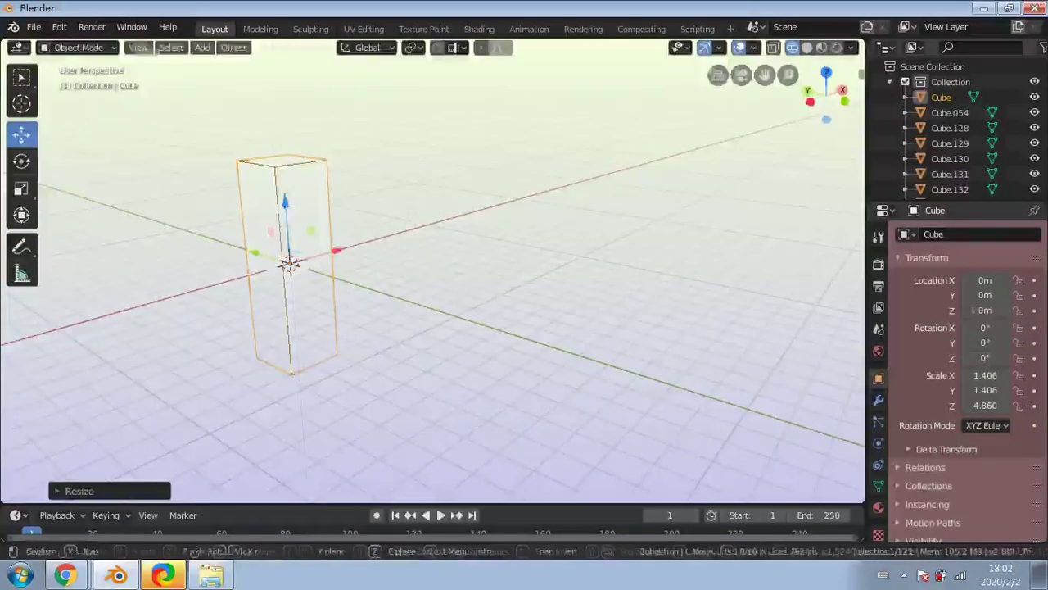
Raise the pillar along the Z axis to about 5.134 m so its base sits near the ground plane
drag(285, 204, 286, 95)
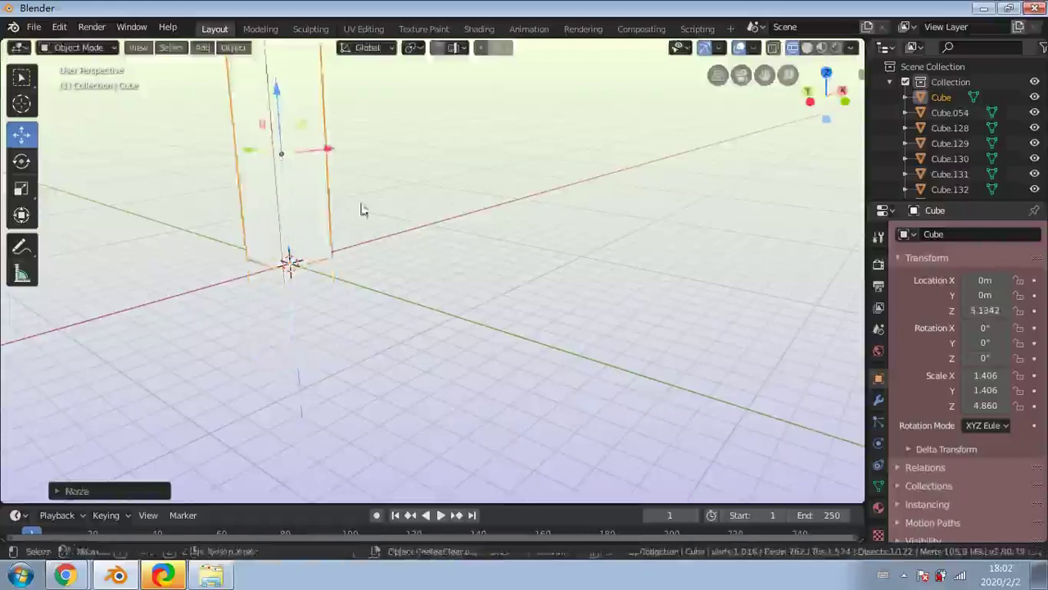
middle_drag(363, 208, 442, 211)
shift+middle_drag(385, 243, 463, 377)
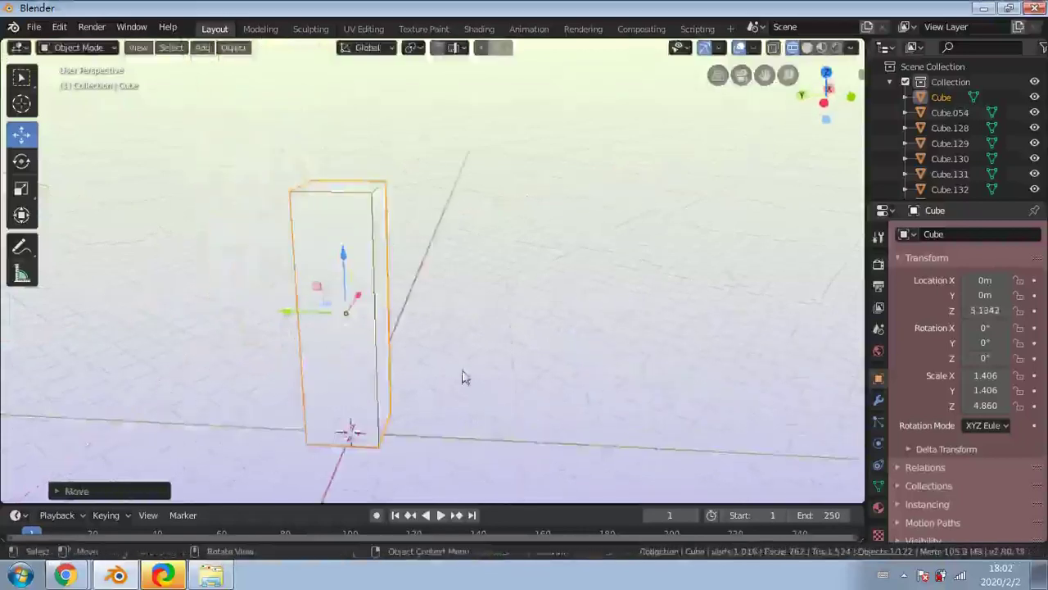
Duplicate the pillar along the X axis, placing the copy at about X 5.726 m
scroll(409, 375, down, 1)
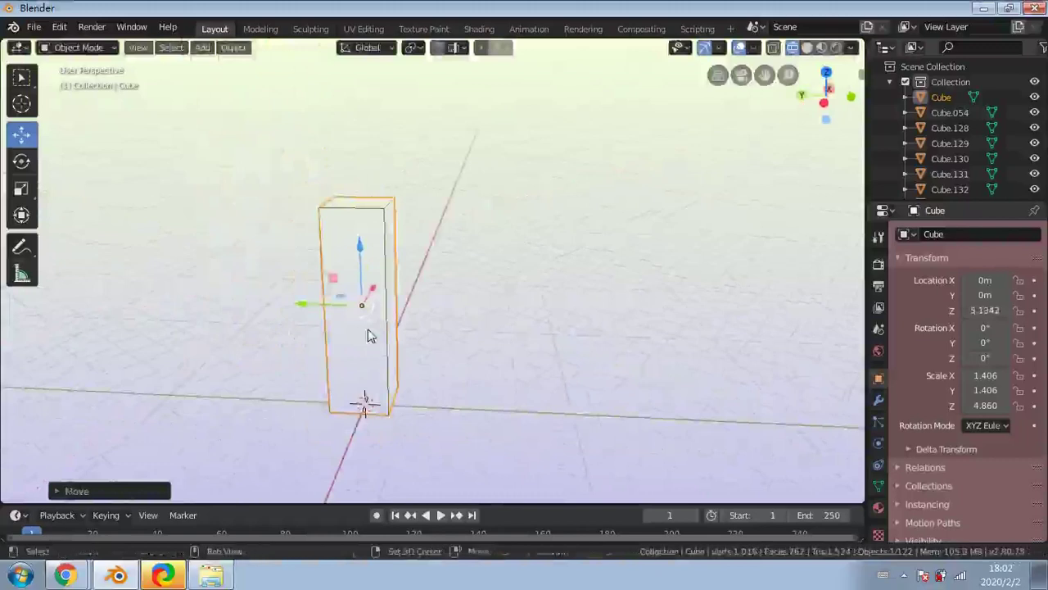
key(shift+d)
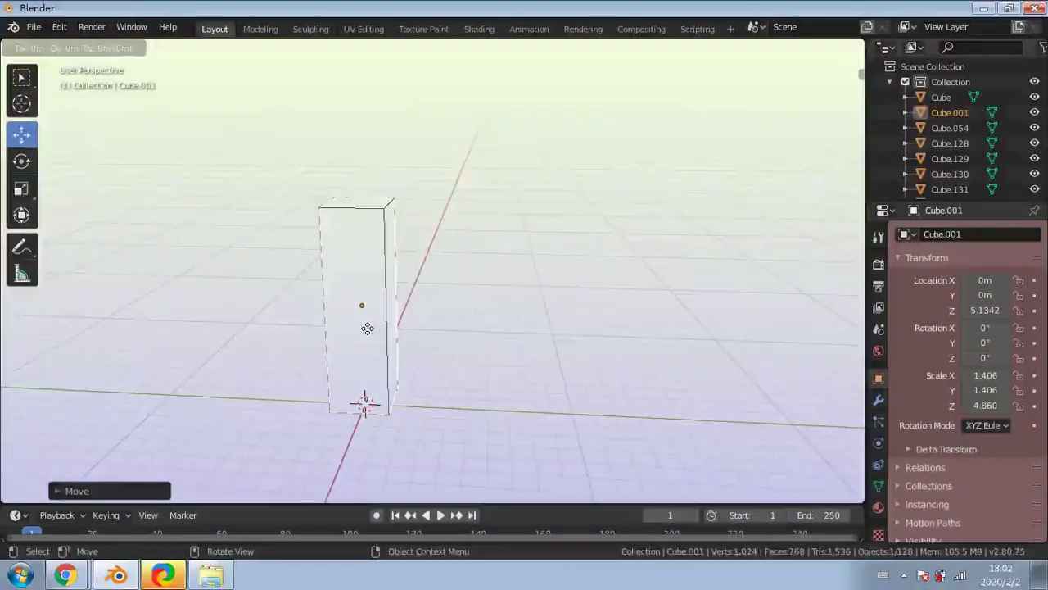
key(x)
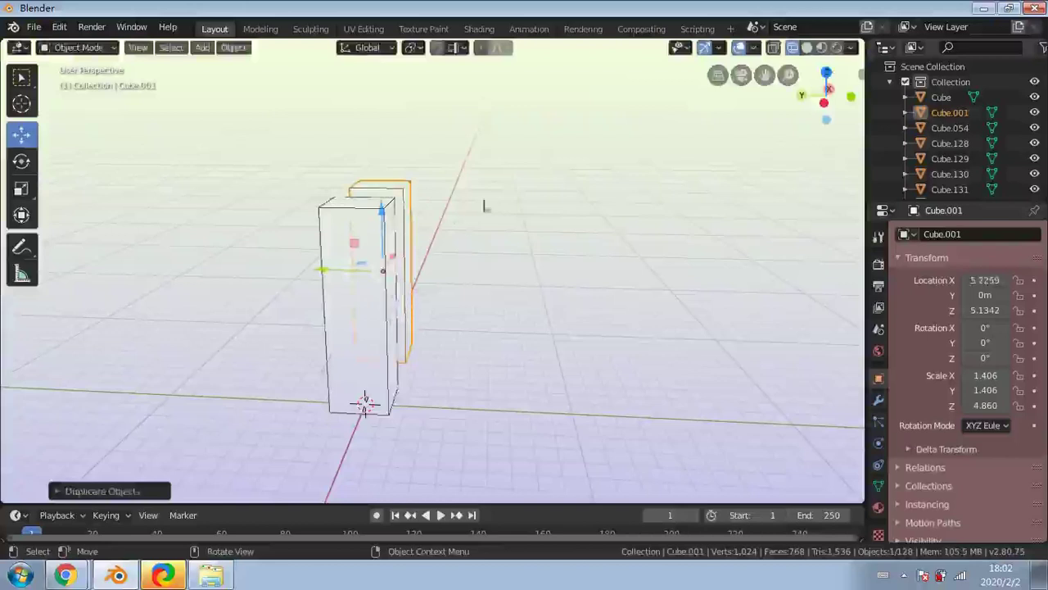
Select both pillars and duplicate them along the Y axis, placing the copies at about Y -4.645 m
click(27, 76)
drag(267, 168, 545, 444)
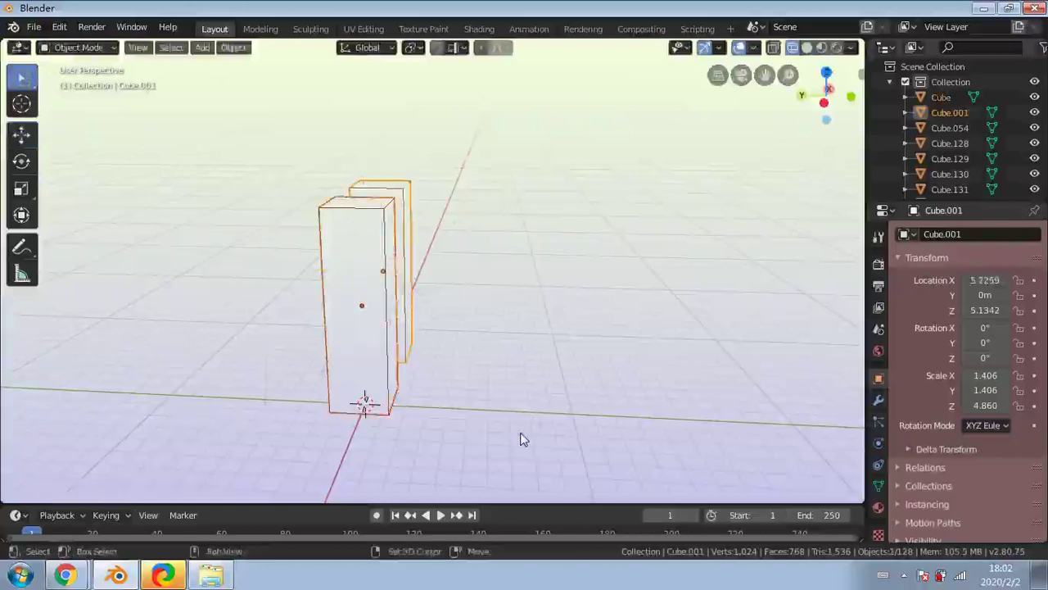
key(shift+d)
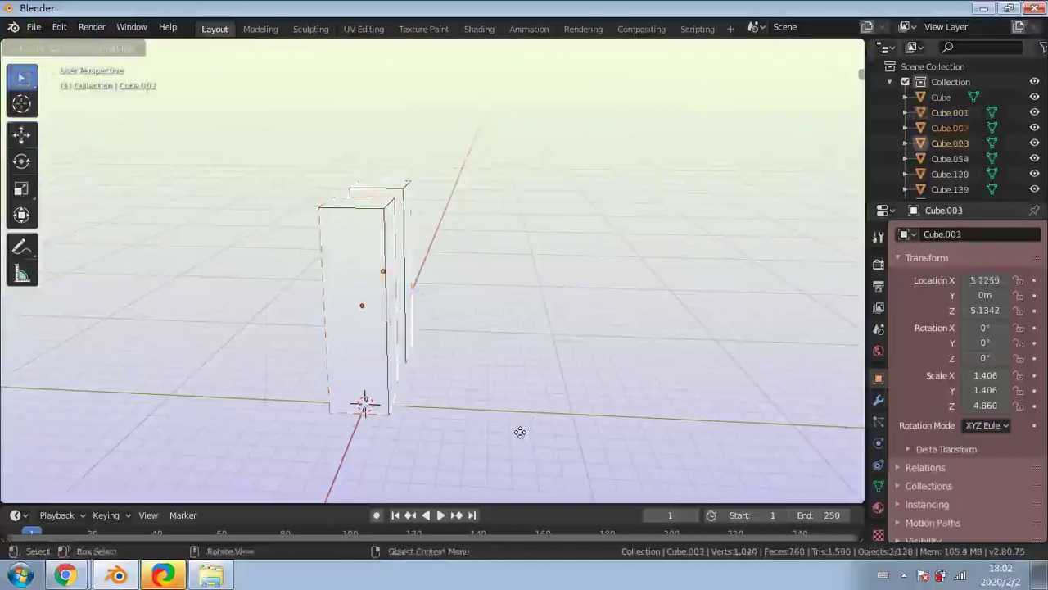
click(520, 431)
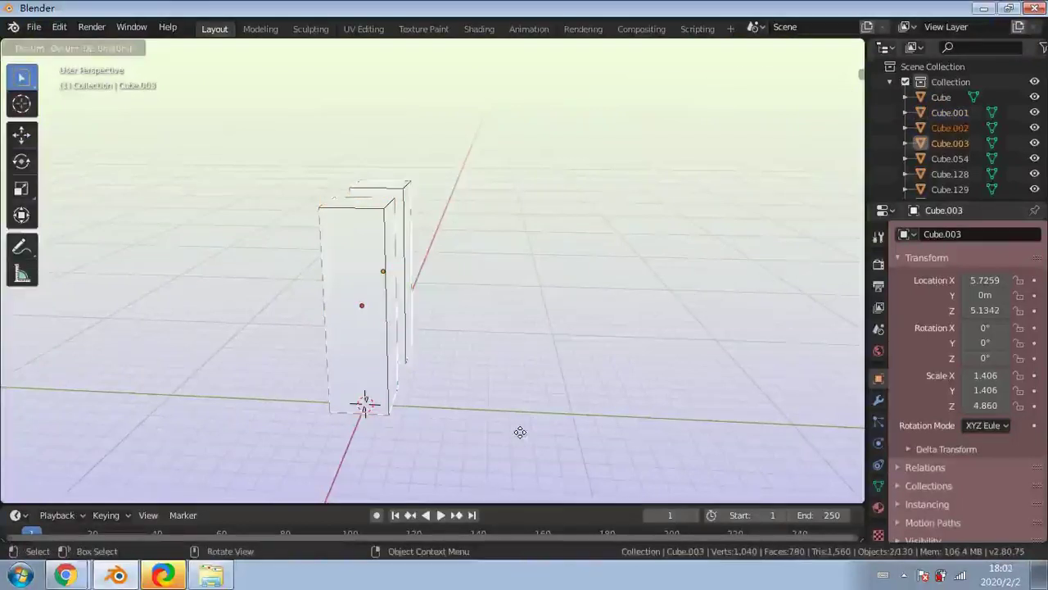
key(y)
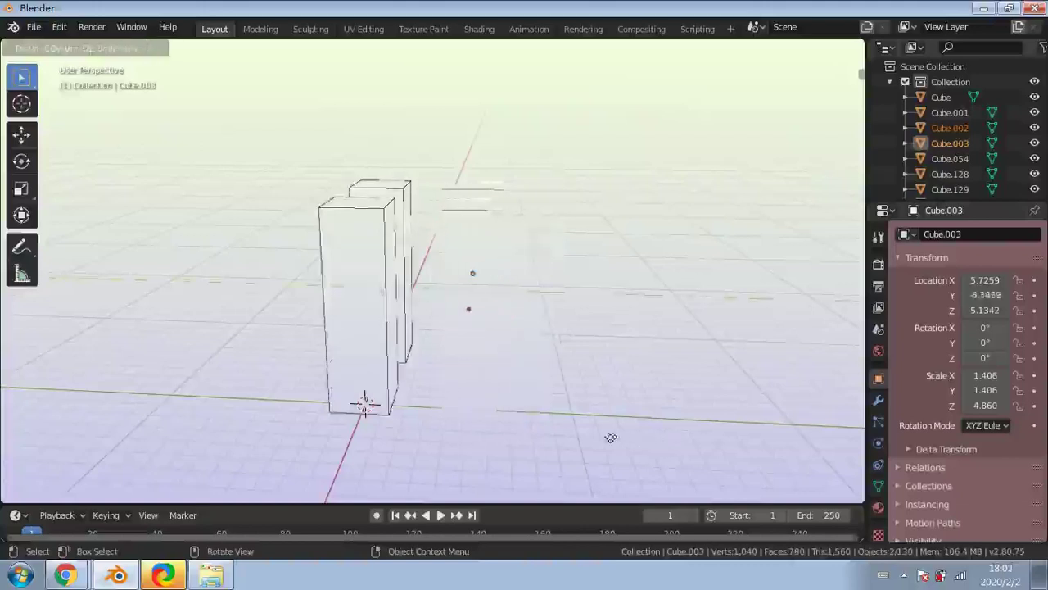
click(606, 442)
Duplicate all four pillars about 10.6 m in the negative X direction
middle_drag(531, 298, 248, 183)
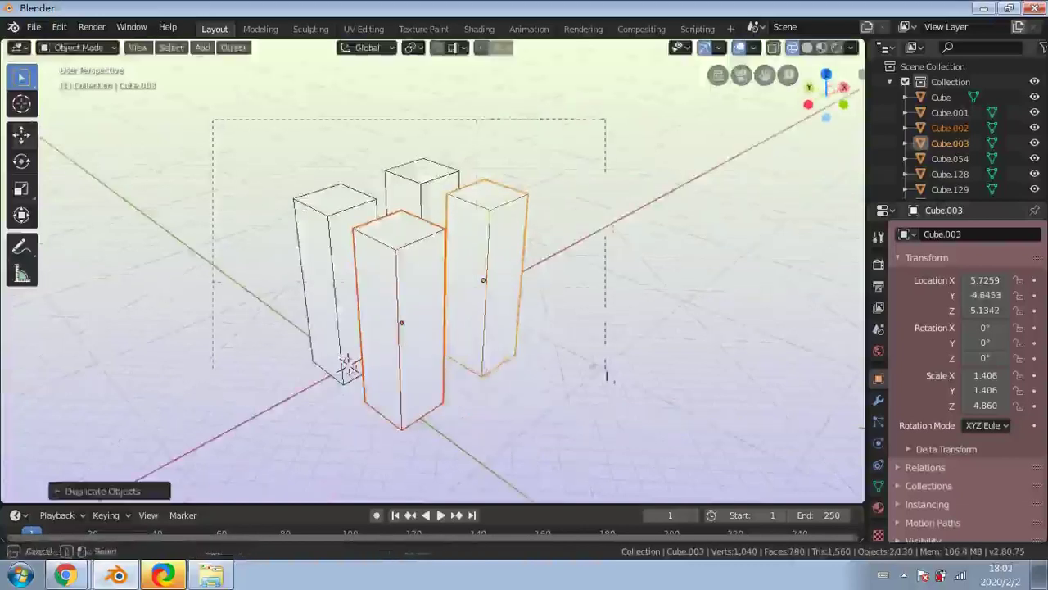
key(shift+d)
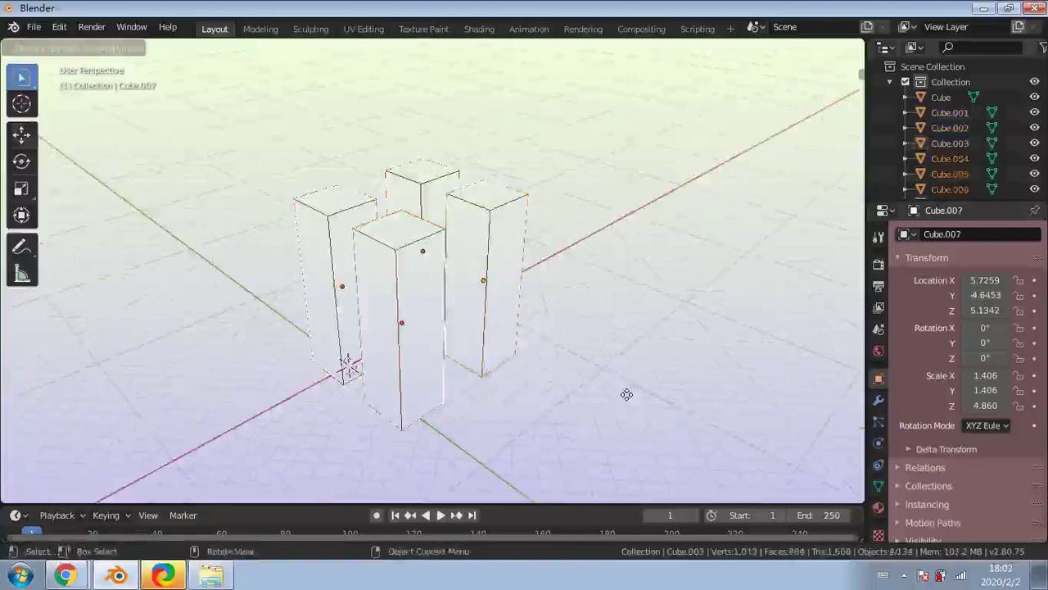
key(x)
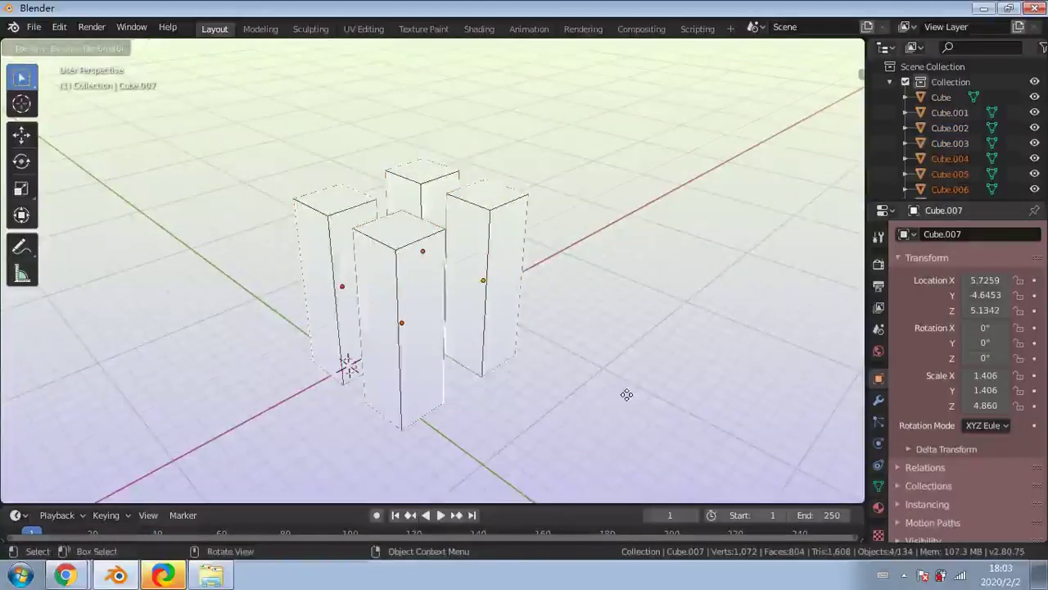
click(417, 442)
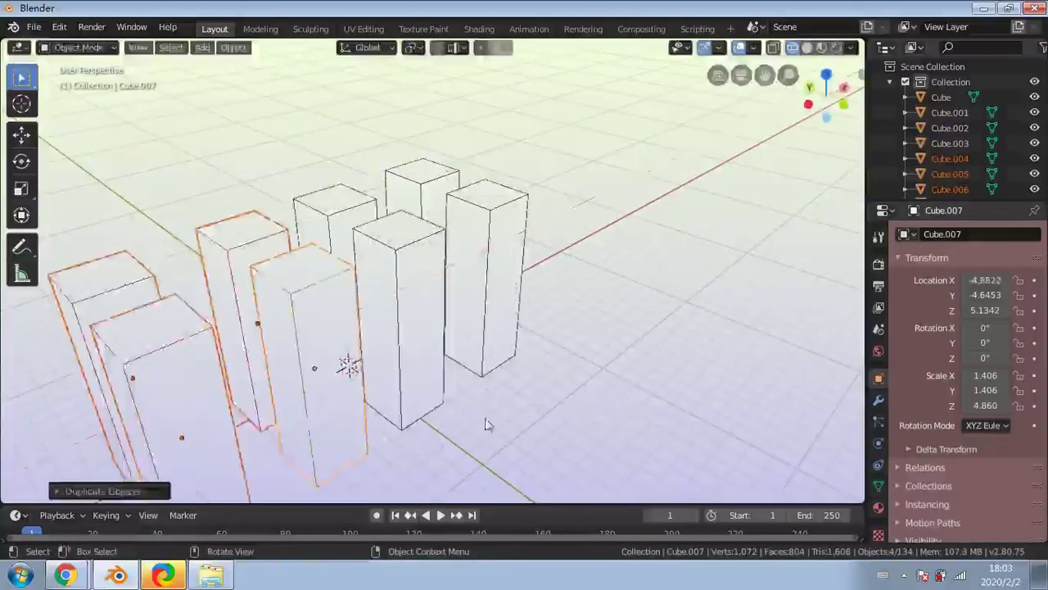
Select all eight pillars and duplicate them about 10.25 m in the negative Y direction to form a four-by-four grid
middle_drag(487, 423, 371, 417)
scroll(432, 271, down, 2)
drag(583, 190, 95, 450)
key(a)
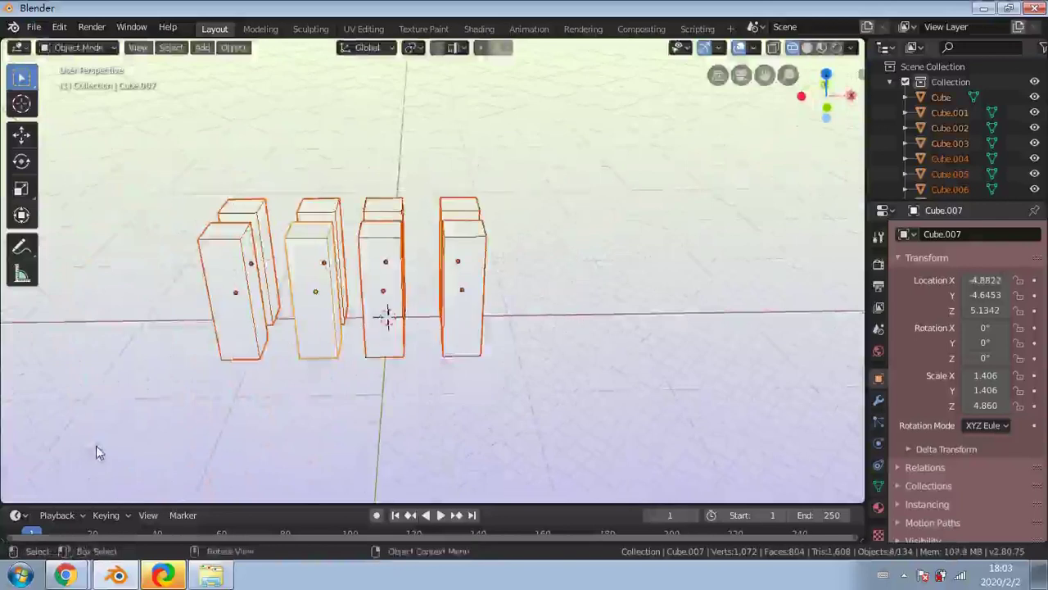
key(shift+d)
key(y)
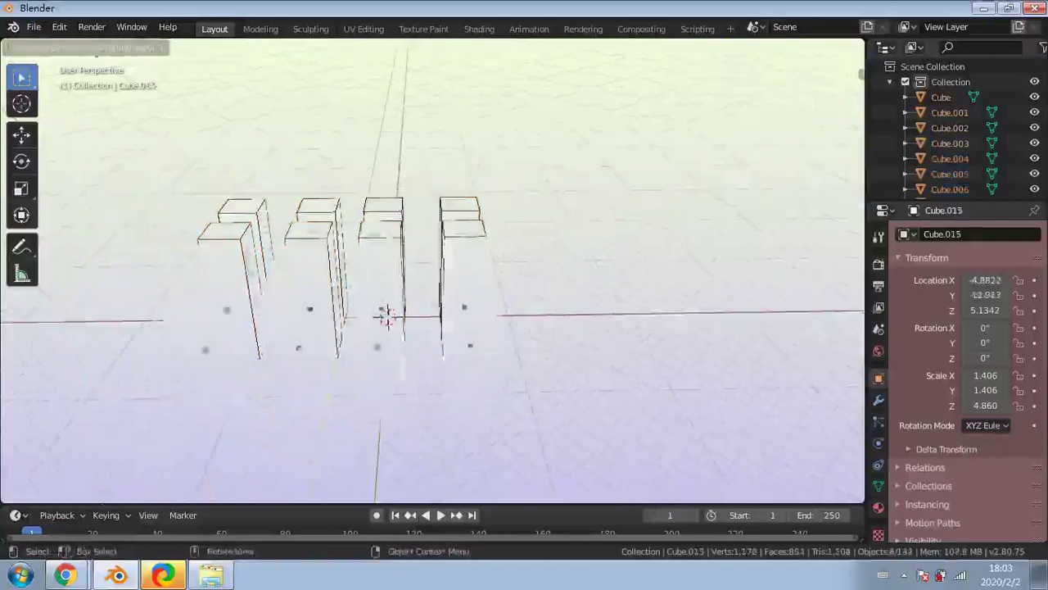
click(88, 63)
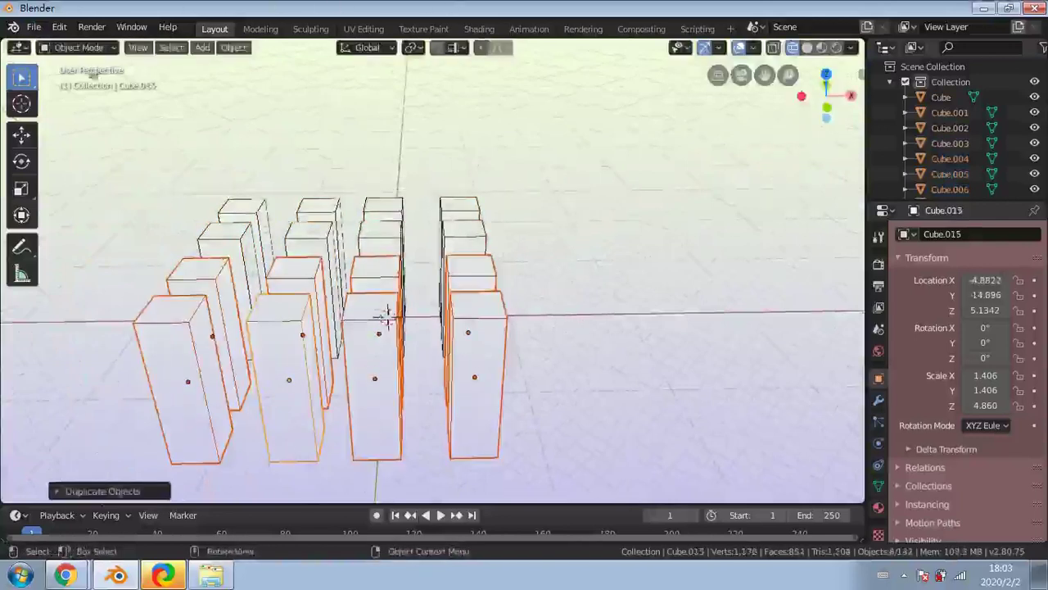
Select all sixteen pillars and apply Randomize Transform to them
middle_drag(93, 74, 631, 188)
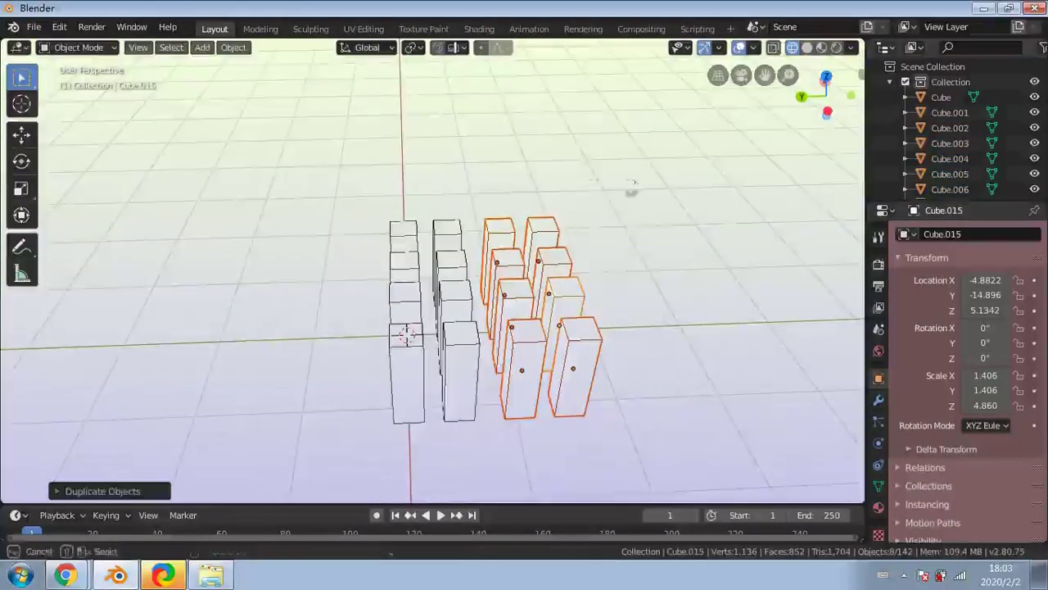
drag(339, 434, 340, 435)
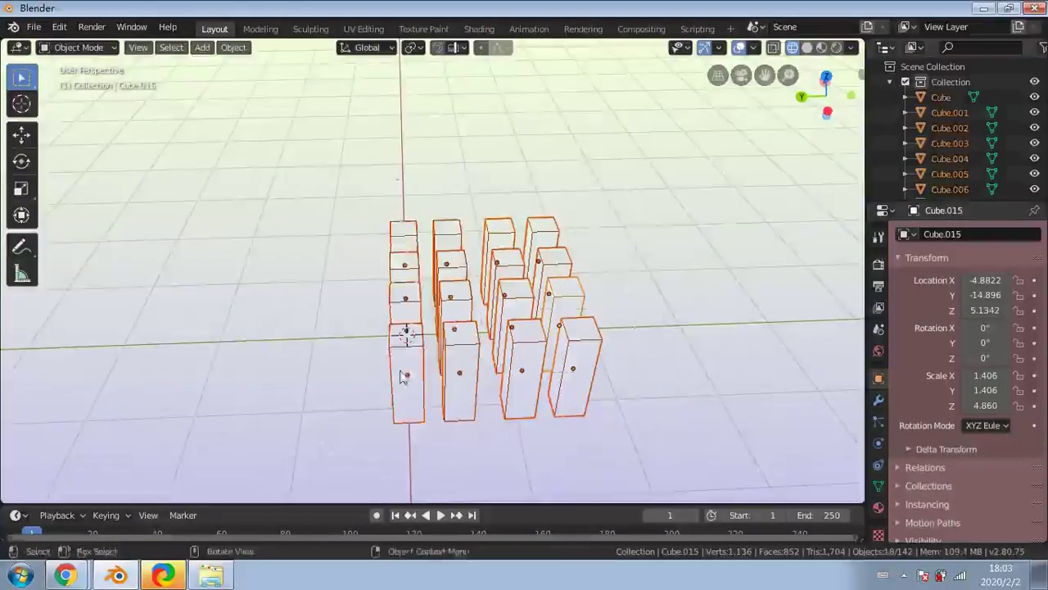
click(233, 47)
mouse_move(256, 66)
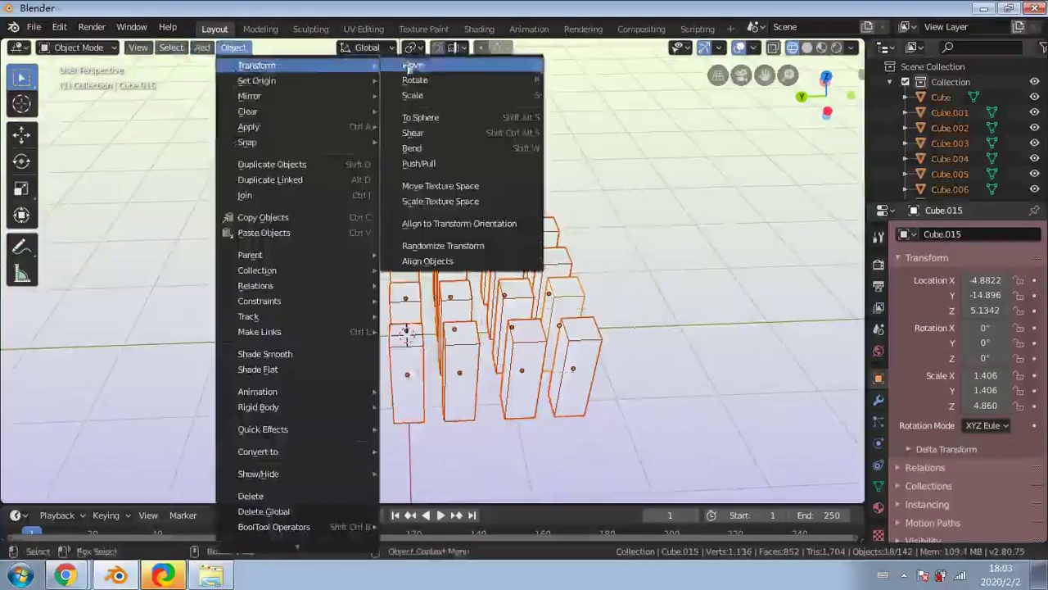
click(438, 245)
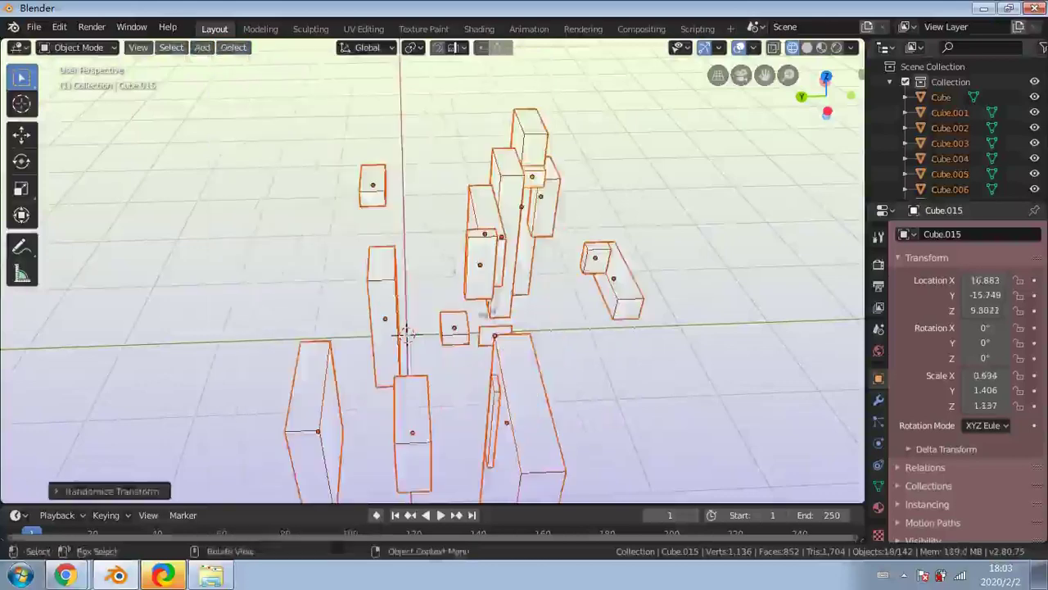
middle_drag(407, 334, 415, 291)
Turn off location and scale randomization in the Randomize Transform settings
click(63, 490)
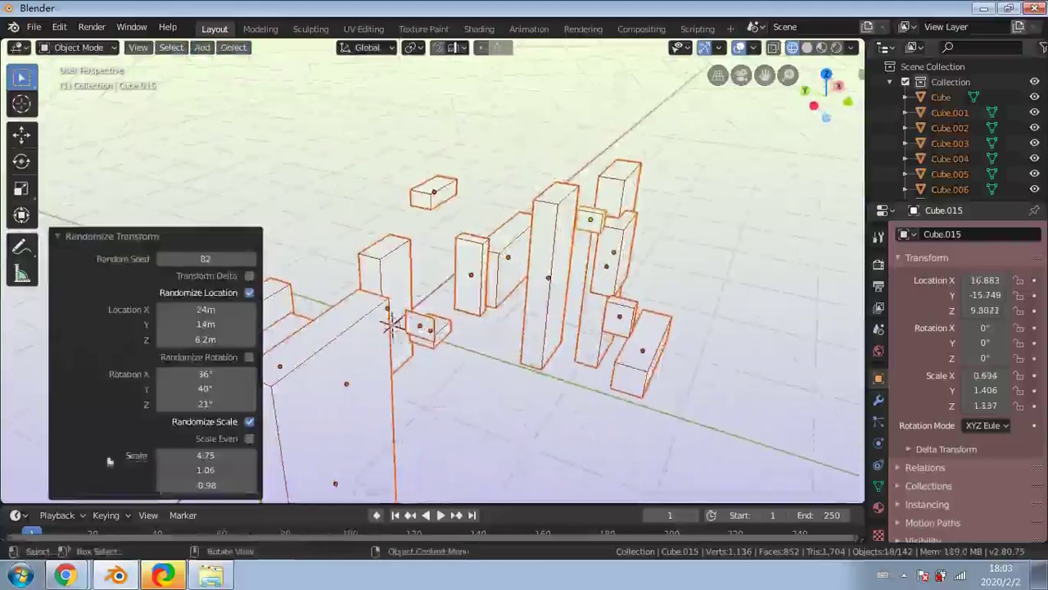
click(249, 293)
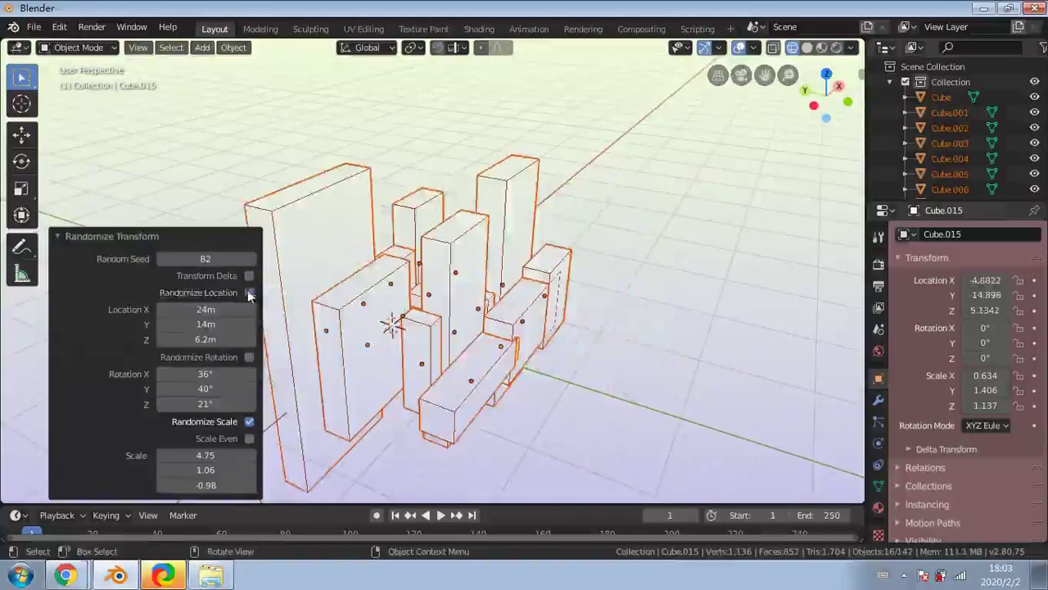
click(250, 422)
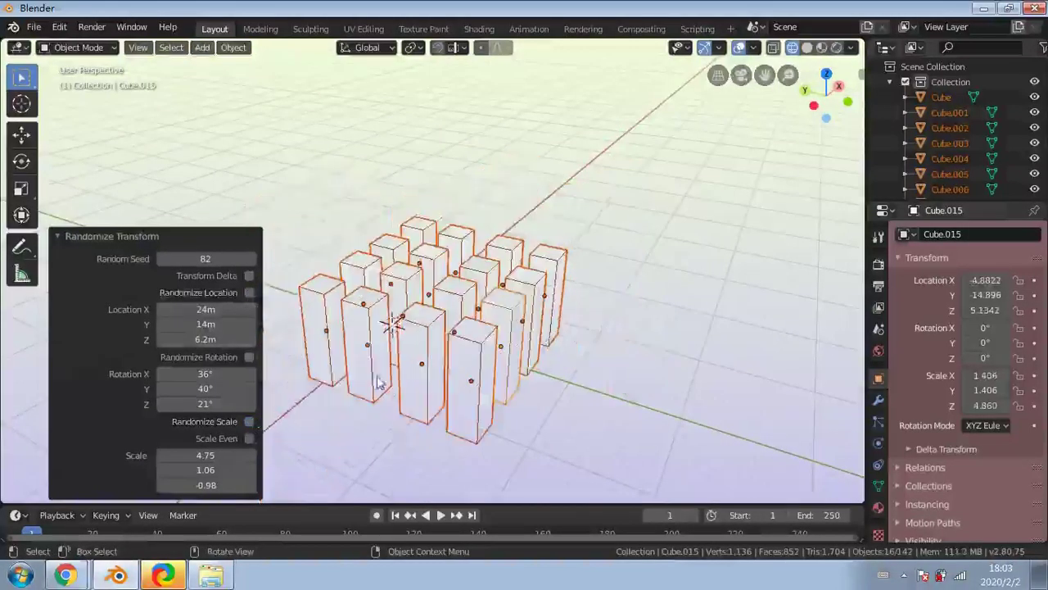
Re-enable scale randomization with uneven scaling and scale values of 5.17, -0.38 and 1.90
middle_drag(377, 376, 326, 368)
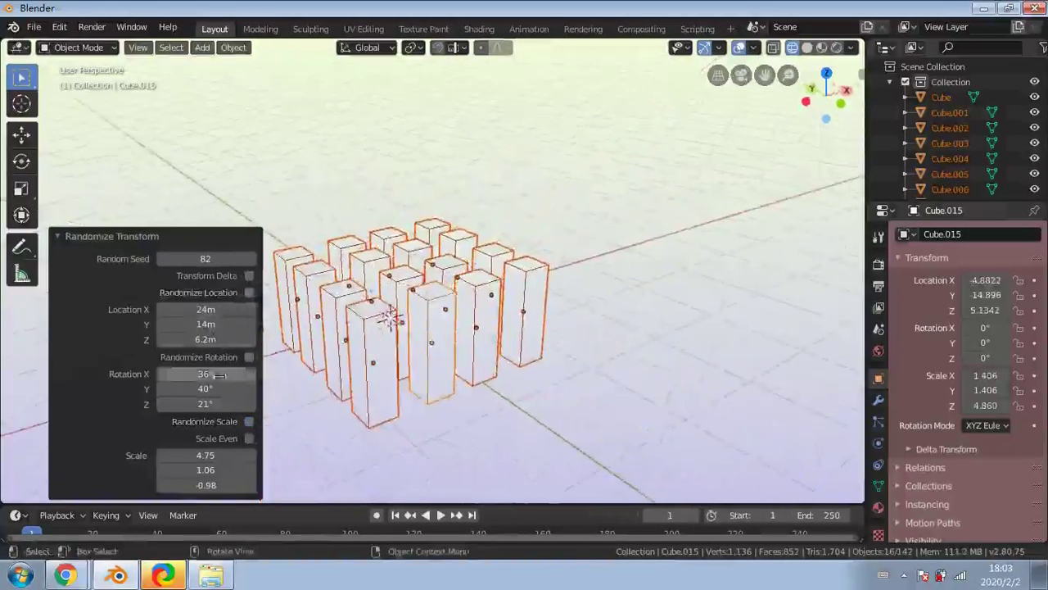
shift+middle_drag(264, 359, 326, 349)
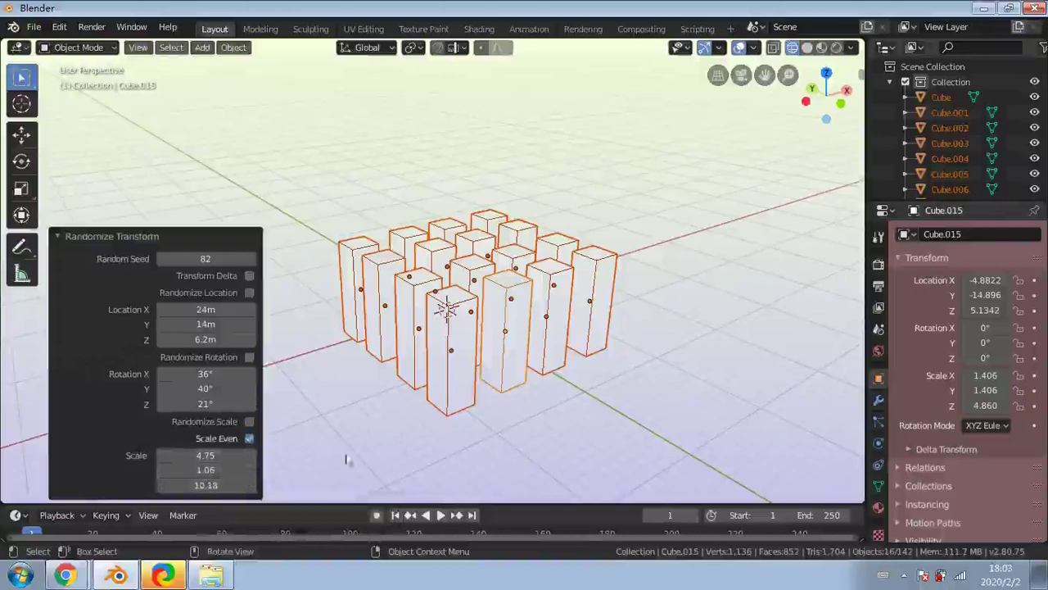
click(249, 423)
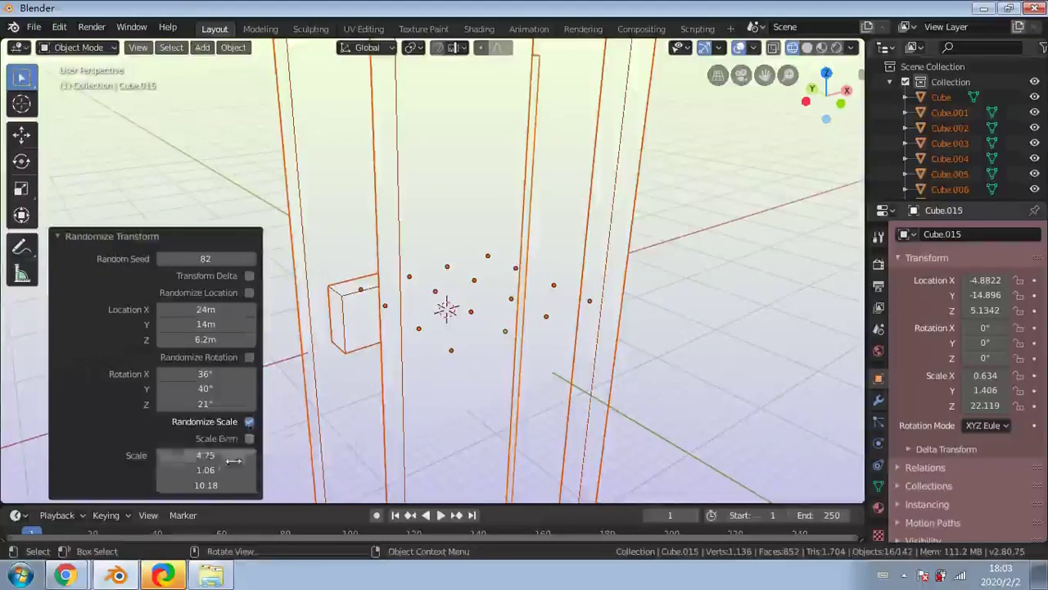
drag(215, 485, 267, 455)
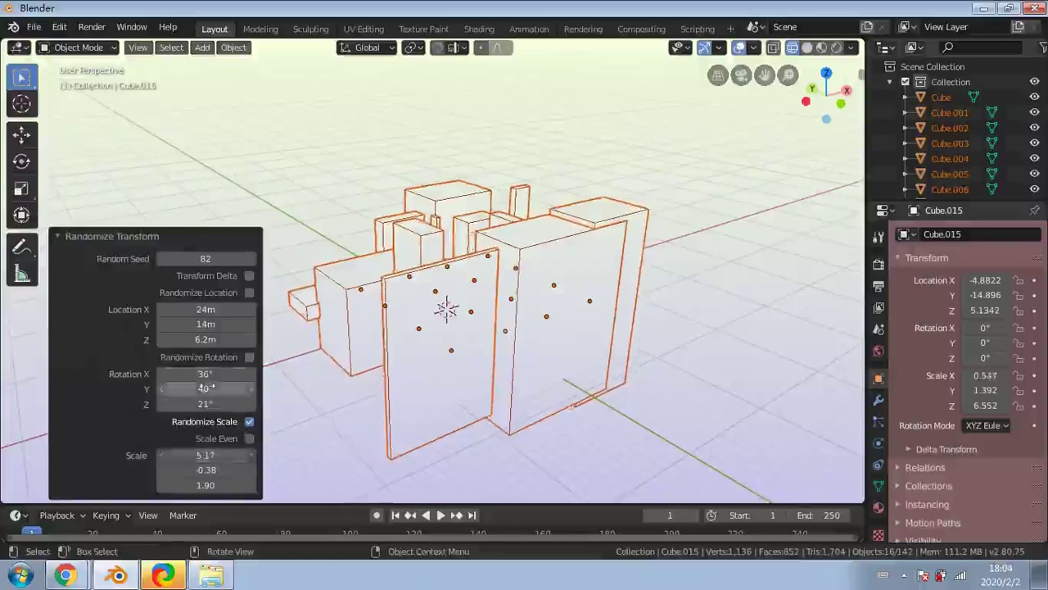
Enable rotation randomization and set its X, Y and Z angles to 0°
click(249, 357)
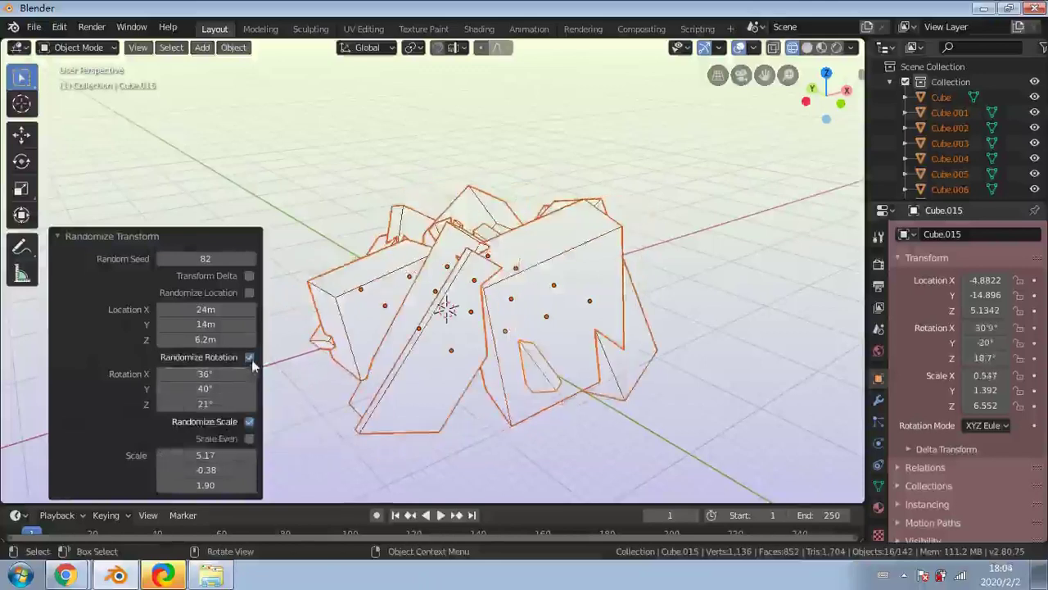
drag(228, 373, 251, 373)
click(216, 373)
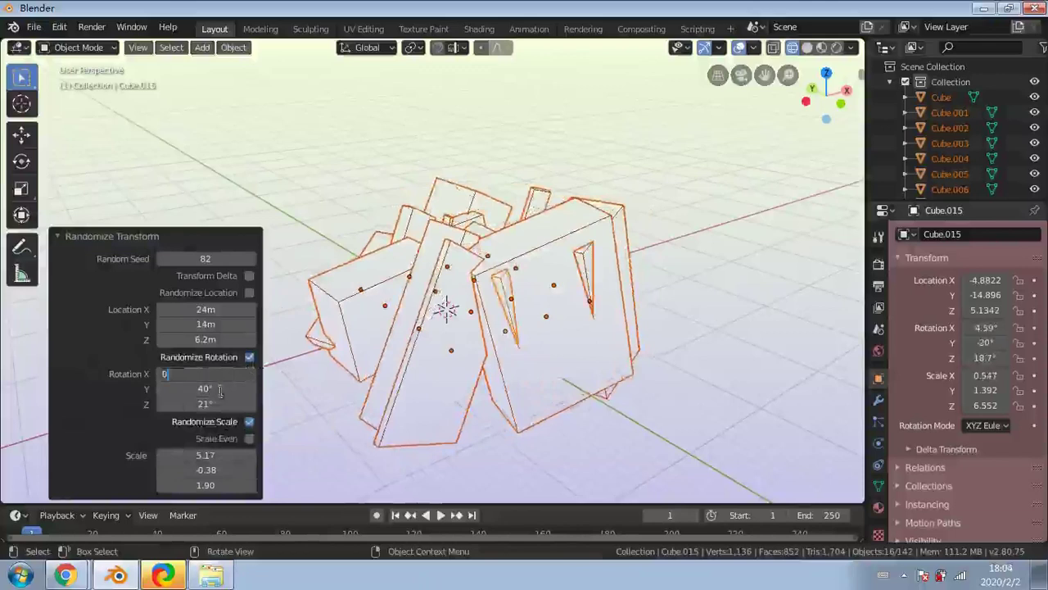
text(0)
key(Return)
click(222, 391)
text(0)
key(Return)
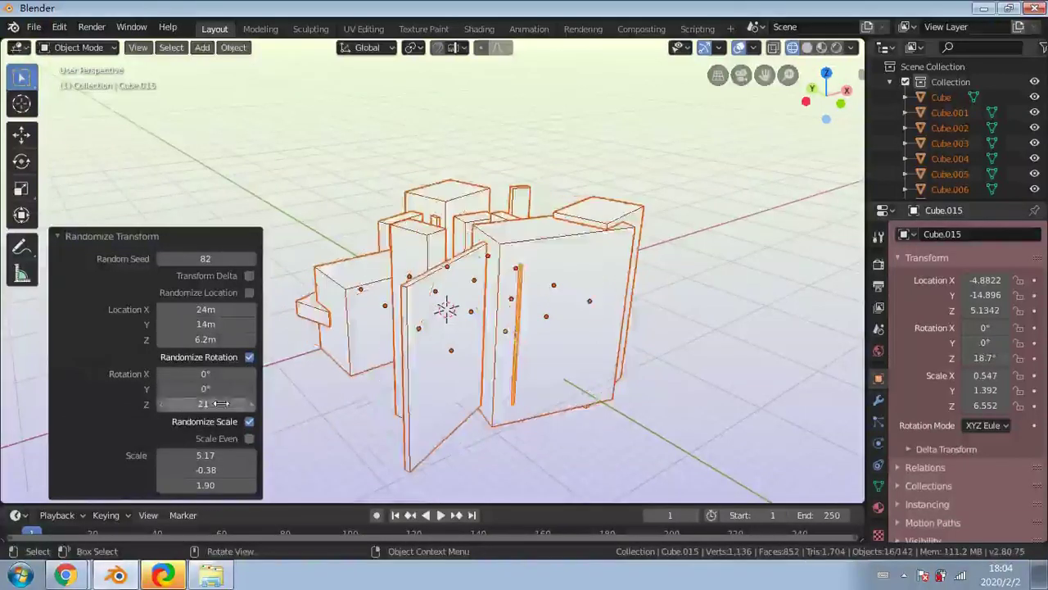
click(219, 403)
text(0)
key(Return)
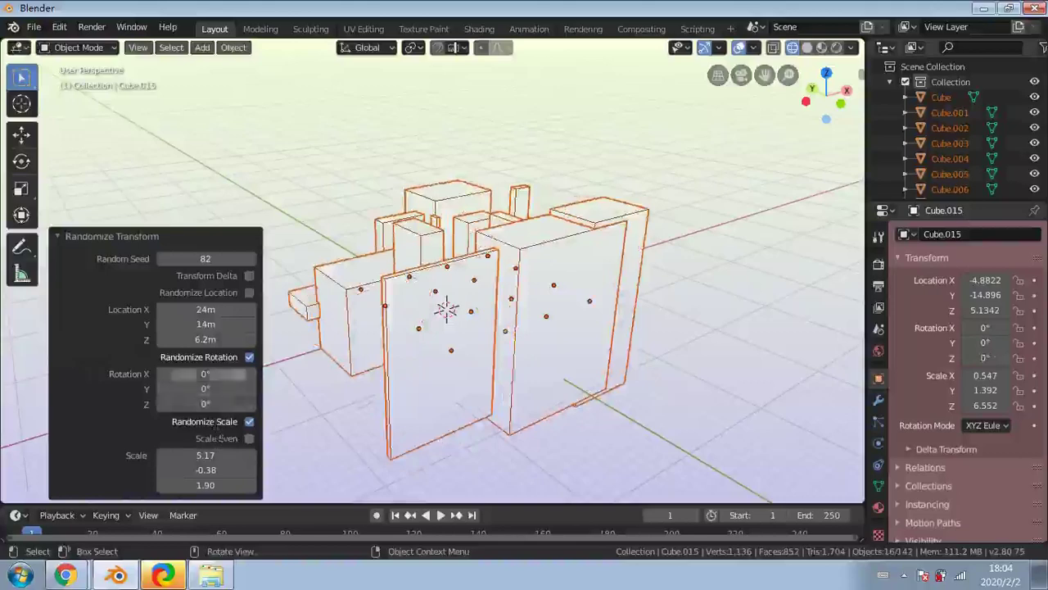
Set all three random scale values to 0
middle_drag(445, 374, 582, 351)
click(222, 456)
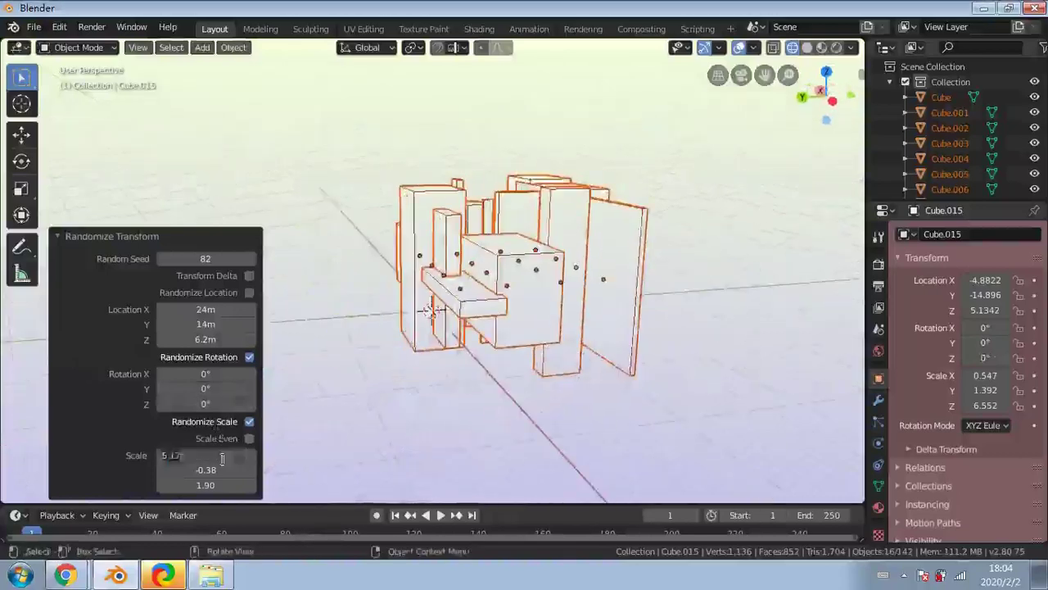
text(0)
key(Return)
click(215, 485)
text(0)
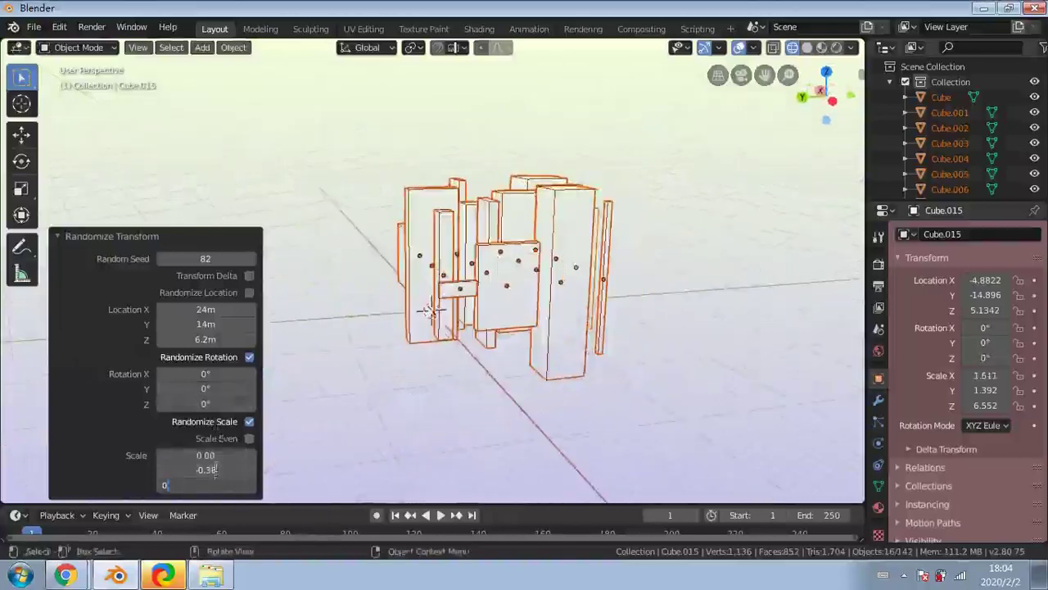
key(Return)
click(217, 469)
text(0)
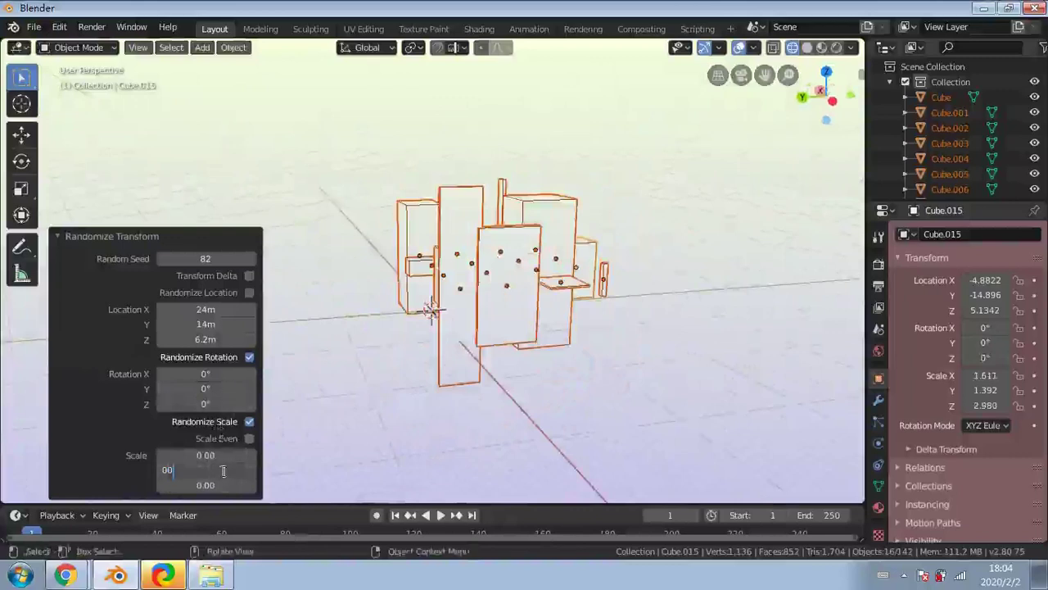
key(Return)
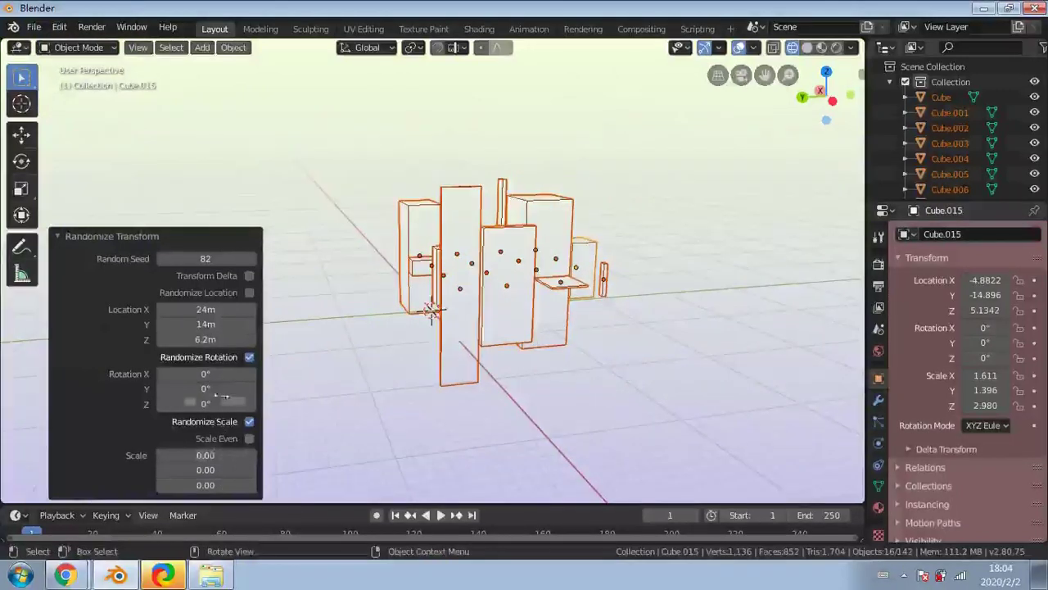
Delete the cluster of small boxes floating behind the pillars
click(214, 310)
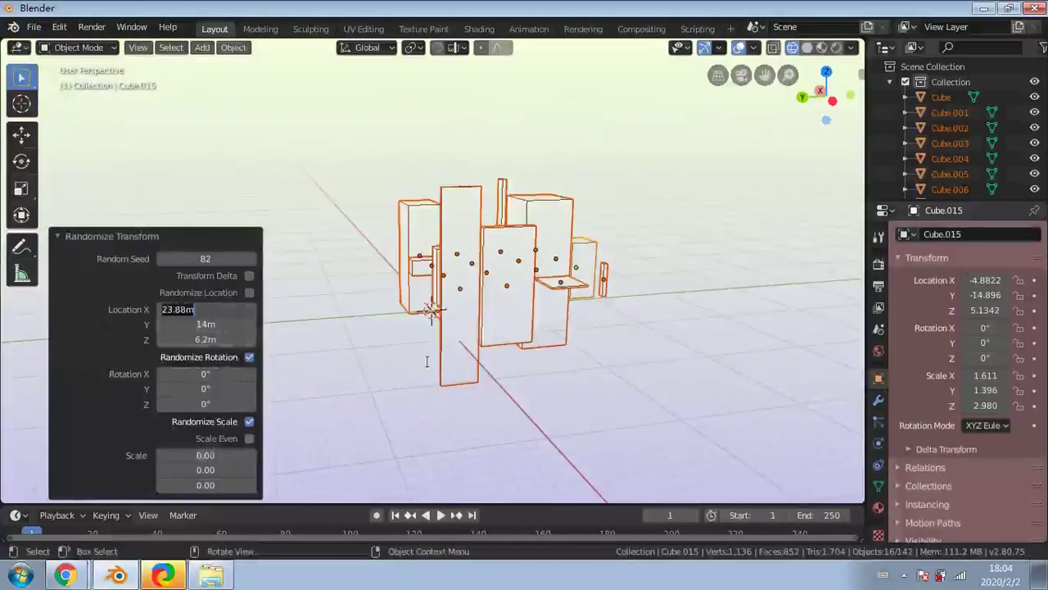
middle_drag(414, 303, 563, 308)
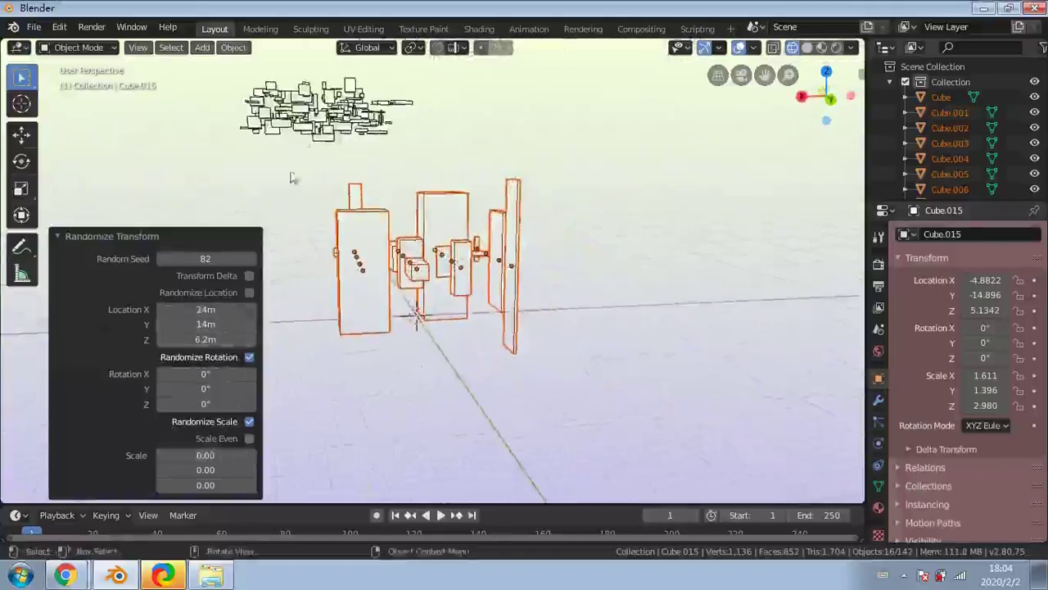
drag(210, 167, 448, 78)
key(Delete)
middle_drag(459, 233, 631, 352)
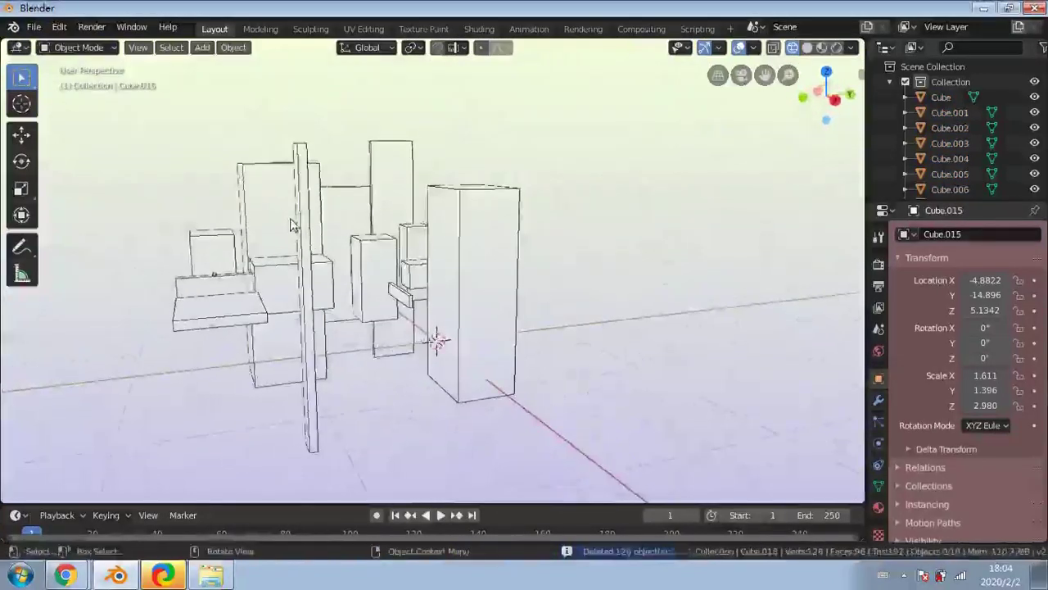
Select all the unevenly scaled blocks and apply Randomize Transform to them
click(322, 273)
middle_drag(471, 213, 401, 190)
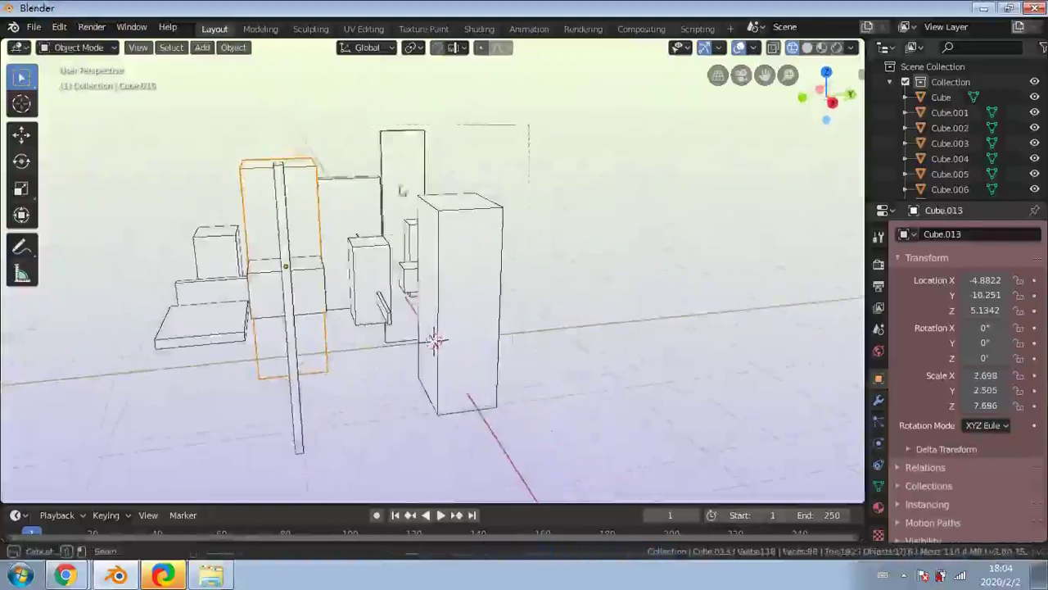
drag(133, 389, 122, 443)
middle_drag(122, 442, 357, 363)
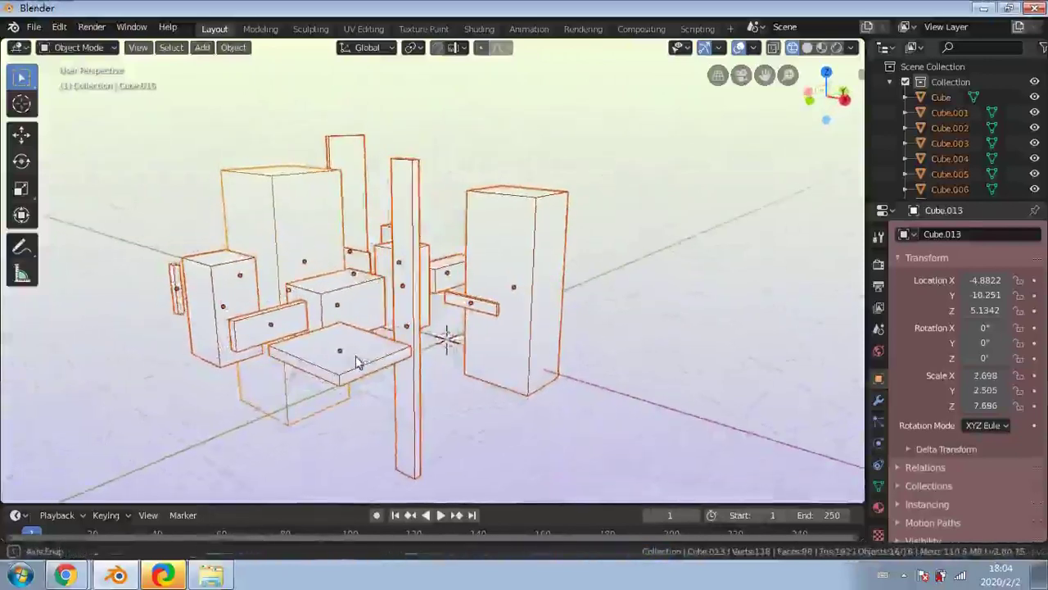
click(233, 47)
mouse_move(271, 64)
click(431, 244)
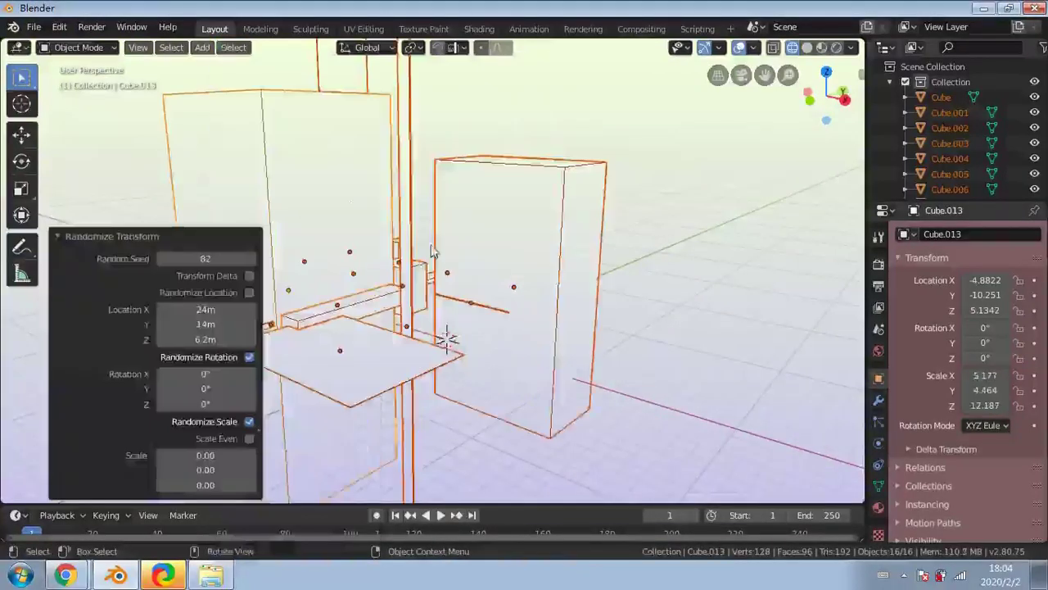
Set the three random scale values to 1.56, -1.08 and 0.54
mouse_move(251, 461)
mouse_down()
mouse_move(303, 461)
mouse_move(258, 461)
mouse_up()
click(251, 460)
click(251, 460)
click(252, 460)
click(251, 461)
middle_drag(413, 401, 204, 372)
shift+middle_drag(315, 352, 357, 375)
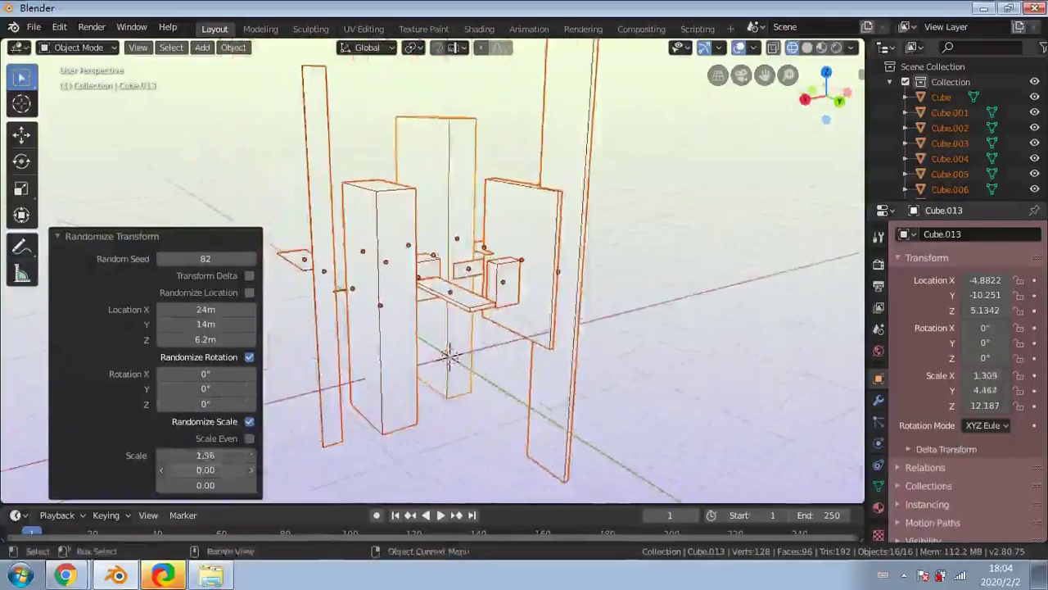
drag(206, 470, 242, 485)
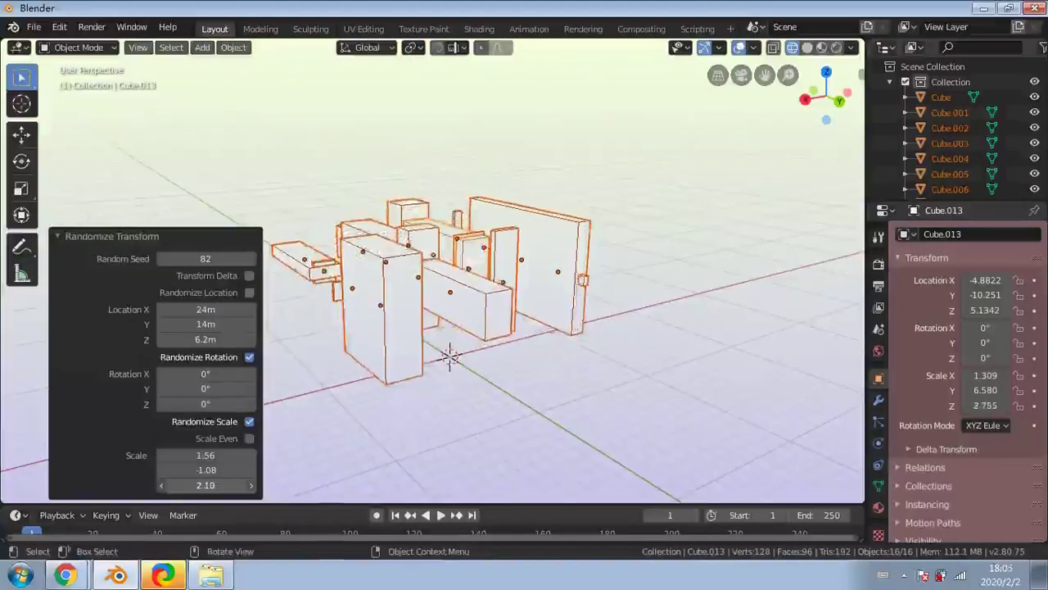
drag(205, 485, 199, 485)
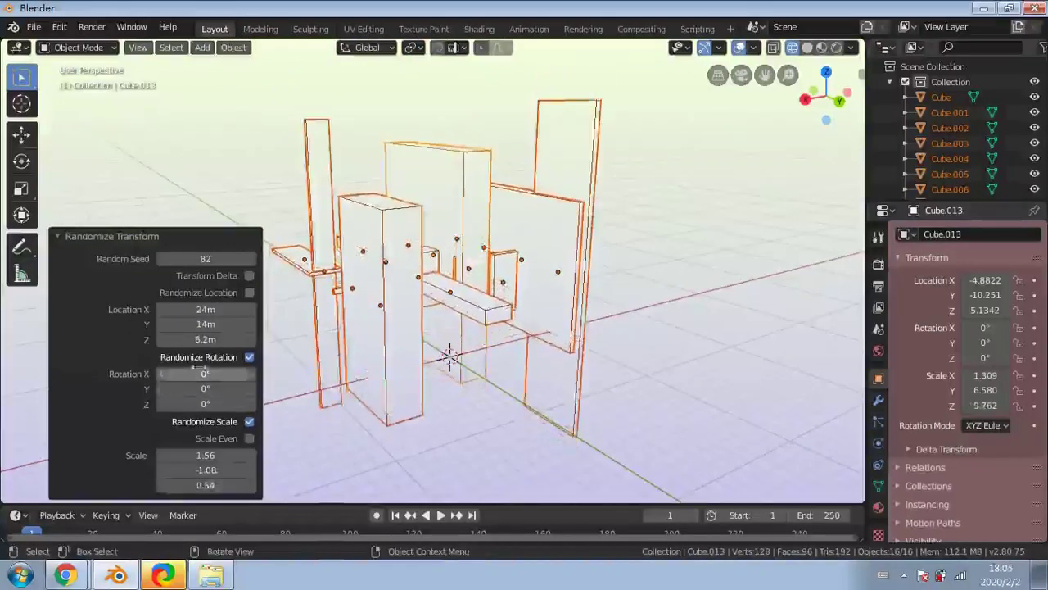
Set the random rotation to 0.96° on Y and 22° on Z, and undo the whole randomization
drag(205, 390, 211, 404)
click(188, 194)
middle_drag(188, 194, 408, 305)
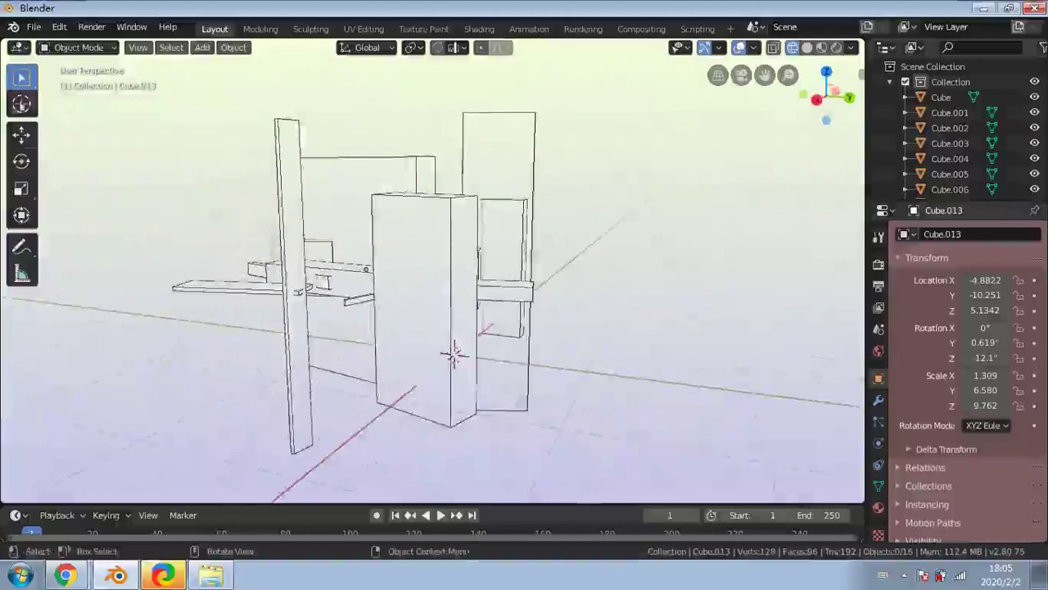
key(ctrl+z)
key(ctrl+z)
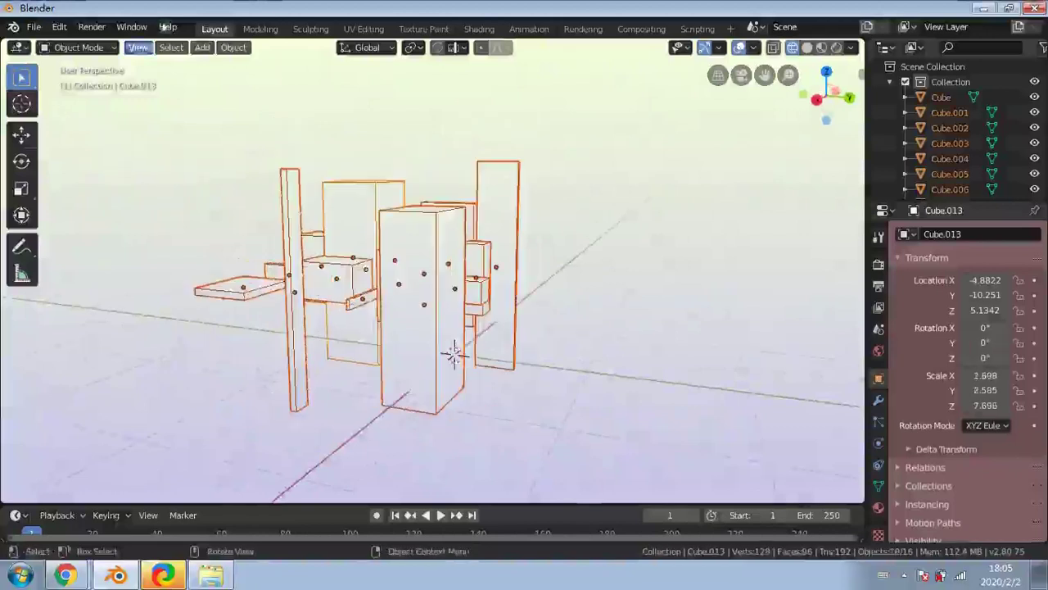
Reapply Randomize Transform to the blocks with scale and rotation randomization turned off
click(233, 47)
mouse_move(344, 64)
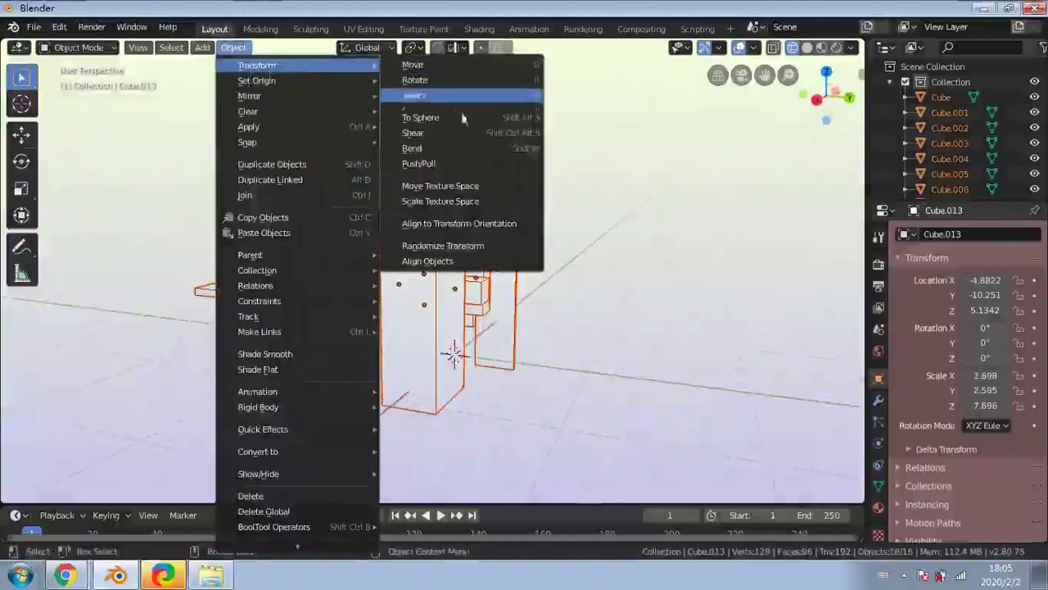
click(455, 246)
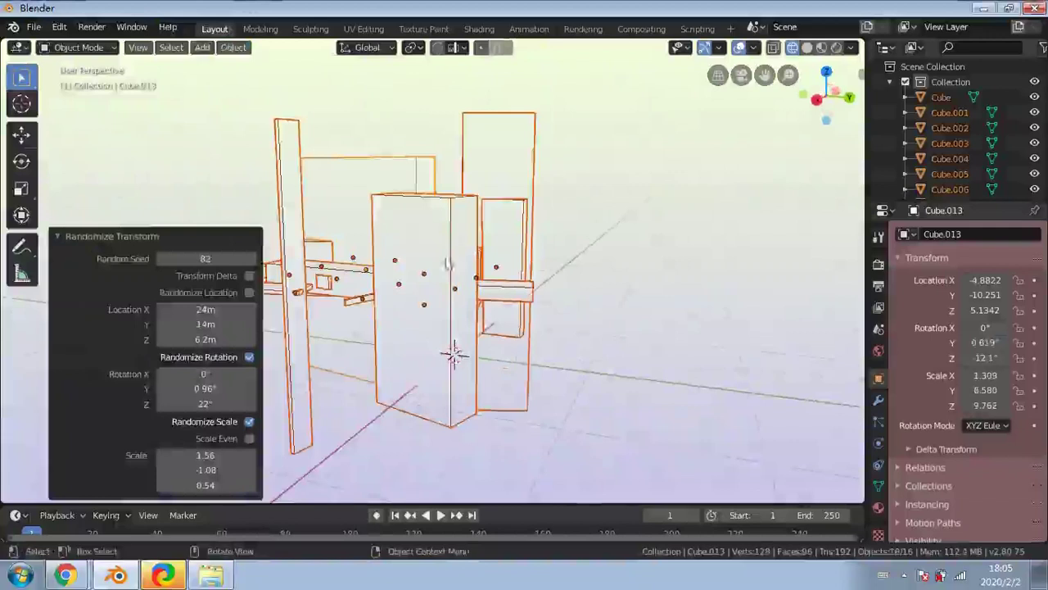
click(249, 422)
click(249, 357)
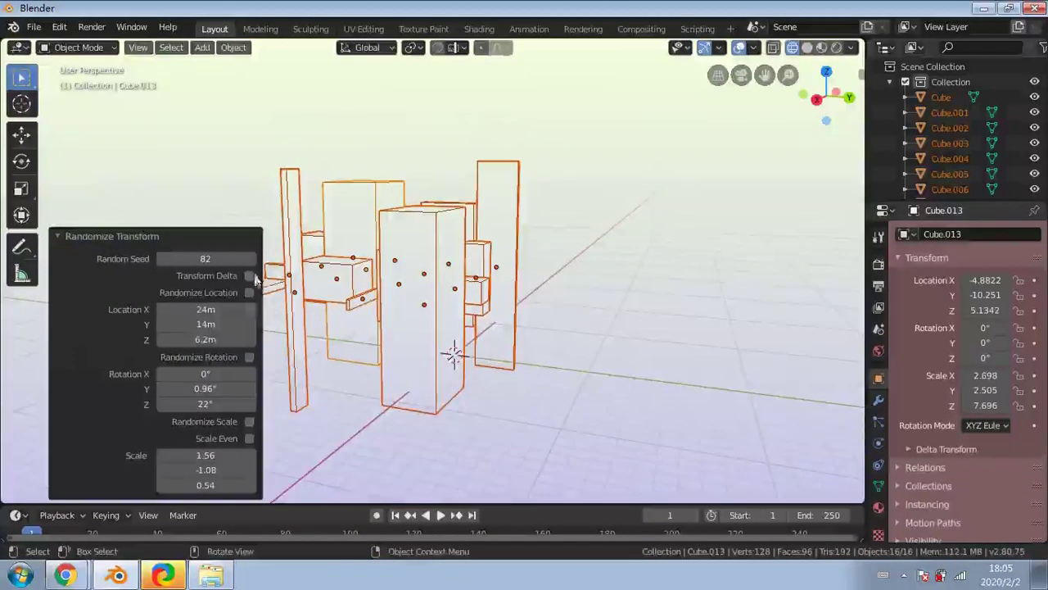
click(361, 346)
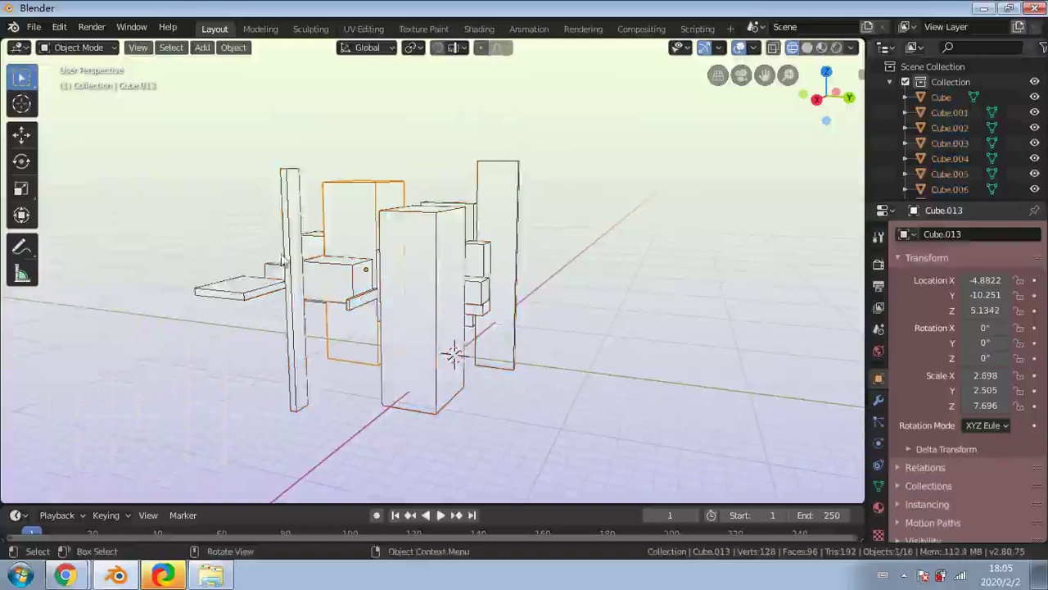
Undo the earlier edits back to the regular four-by-four pillar grid
key(ctrl+z)
key(ctrl+z)
key(ctrl+z)
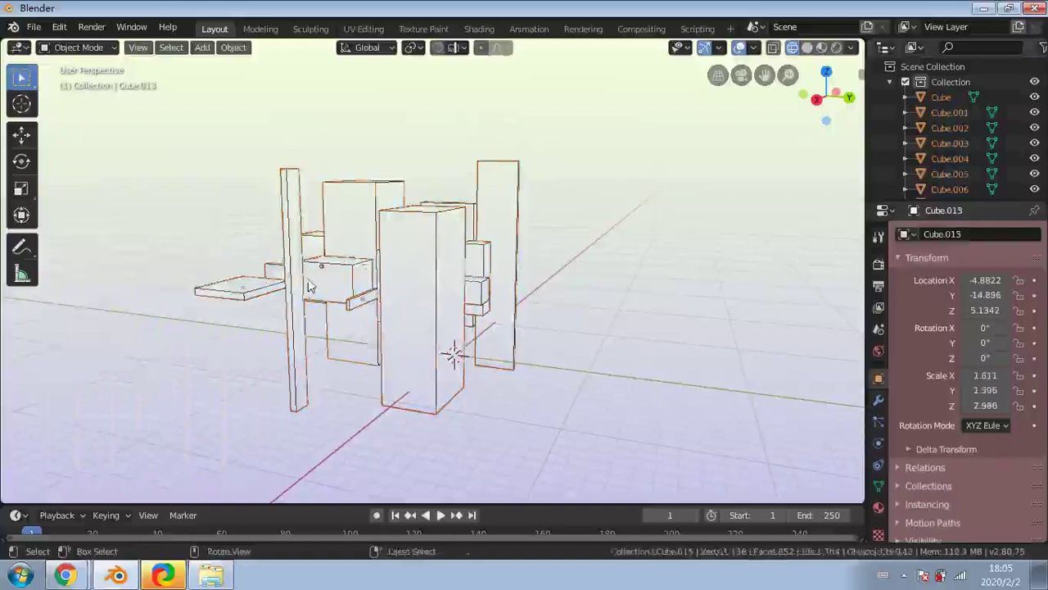
Apply Randomize Transform to all sixteen pillars, switching location randomization on and off again
middle_drag(301, 299, 657, 393)
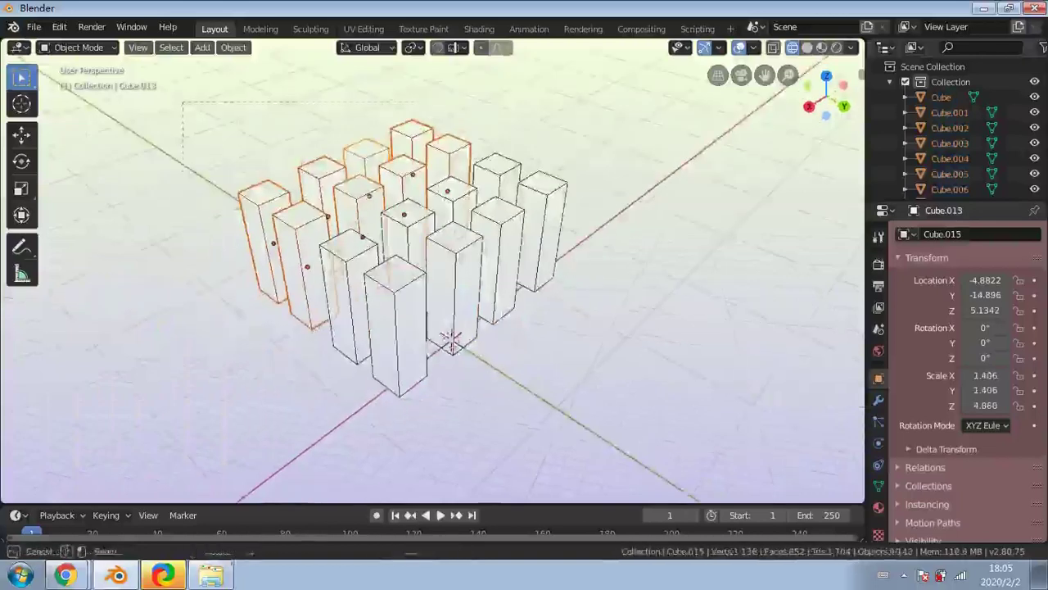
click(233, 47)
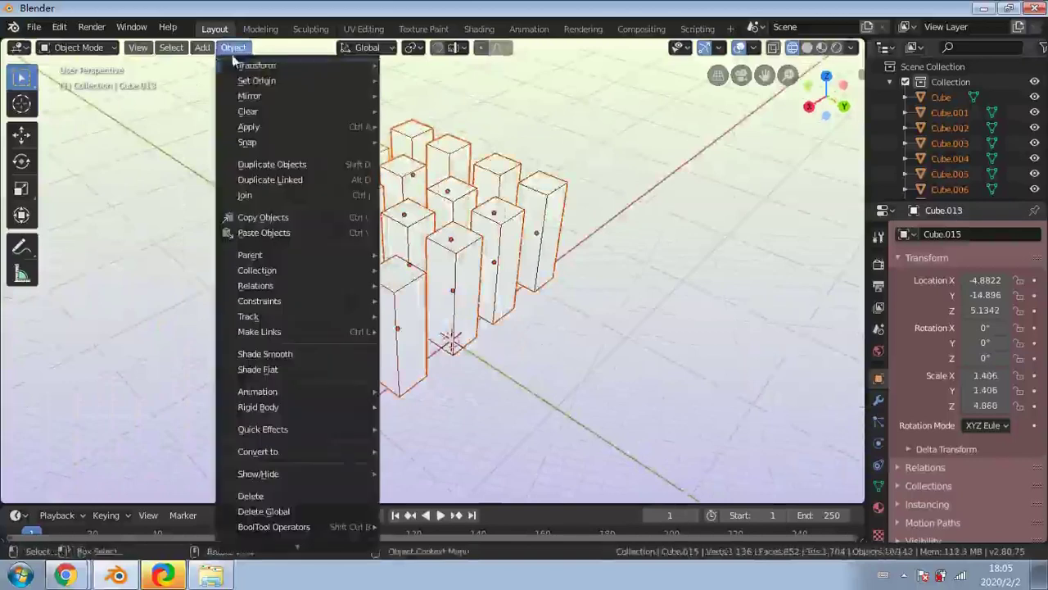
mouse_move(254, 65)
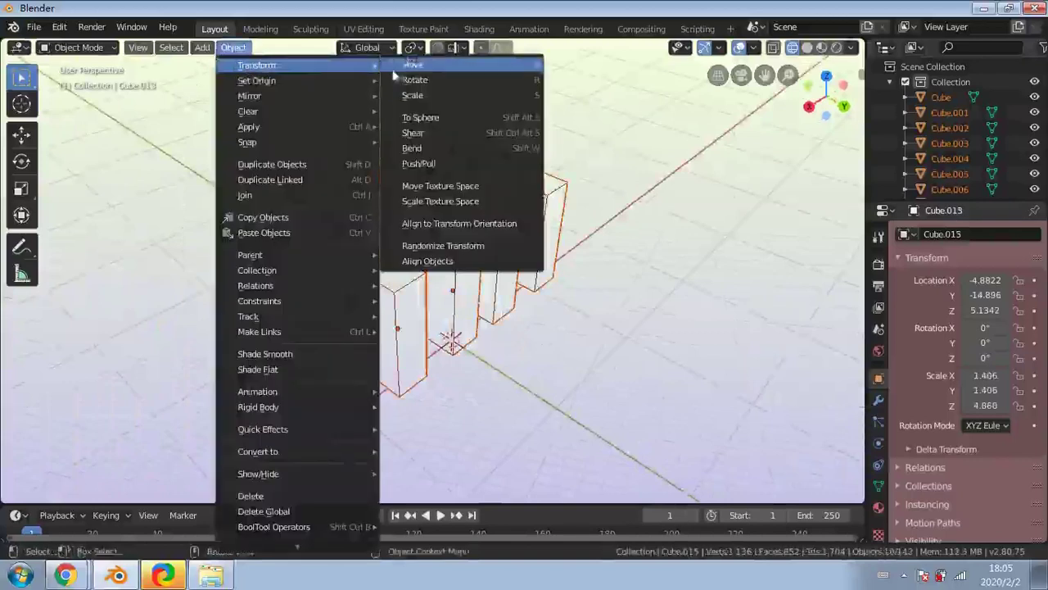
click(416, 246)
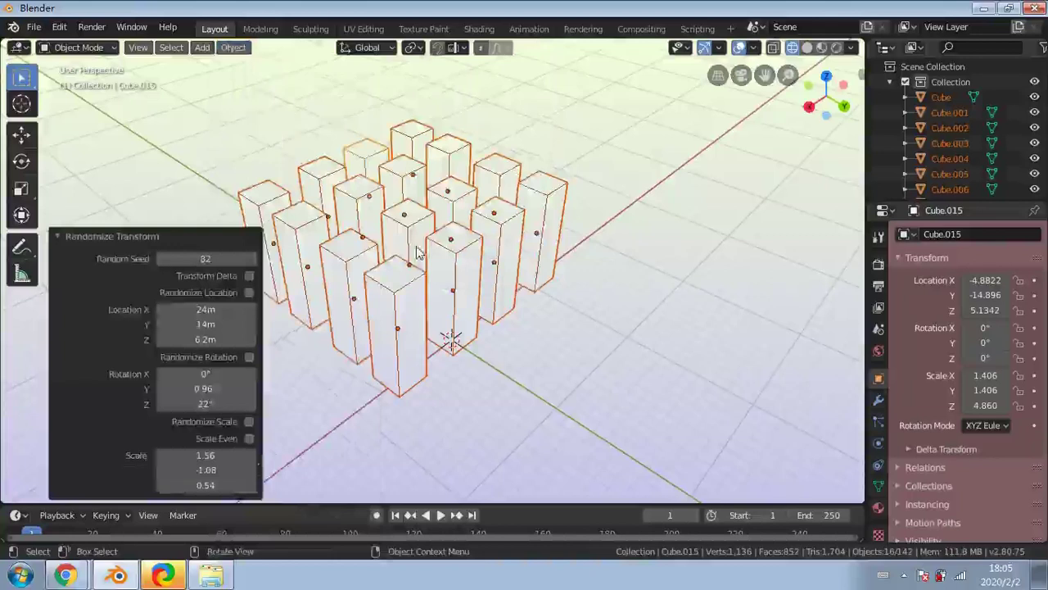
click(249, 293)
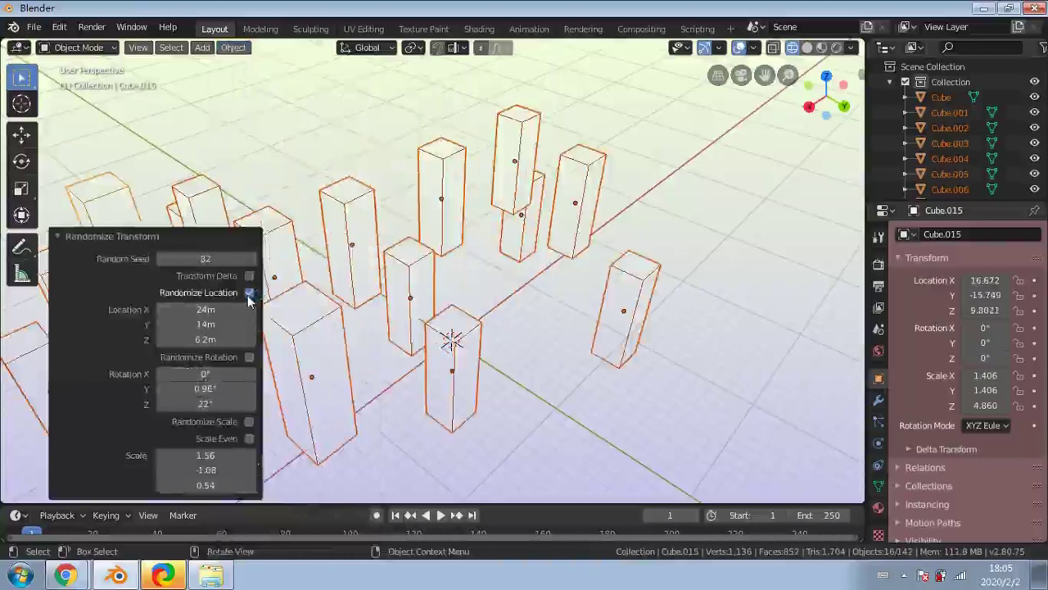
click(249, 293)
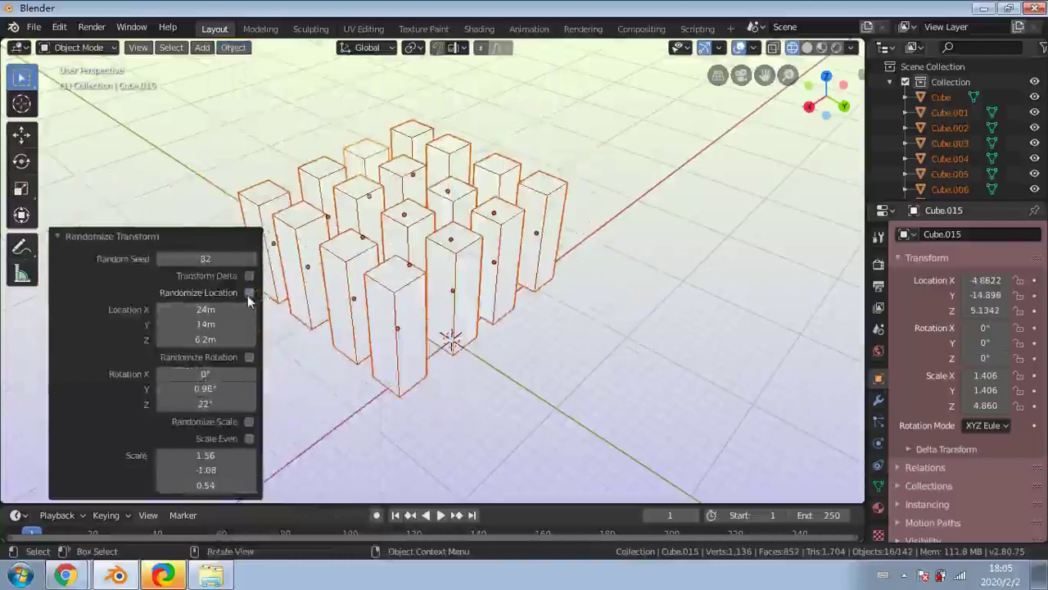
Enable scale randomization for the pillars with even scaling on all axes
click(249, 423)
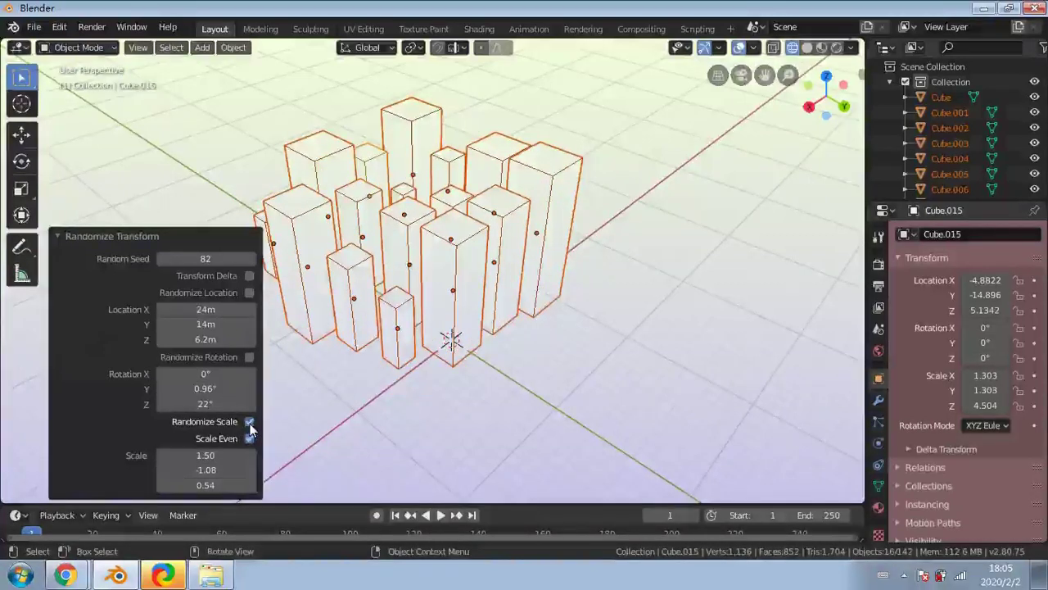
middle_drag(618, 373, 312, 463)
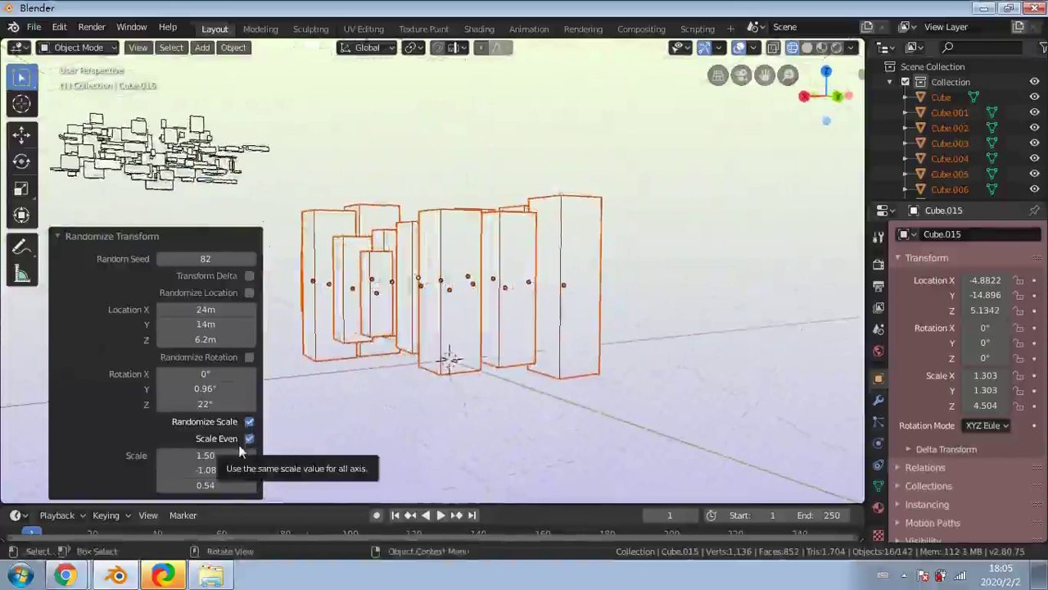
click(249, 422)
click(249, 422)
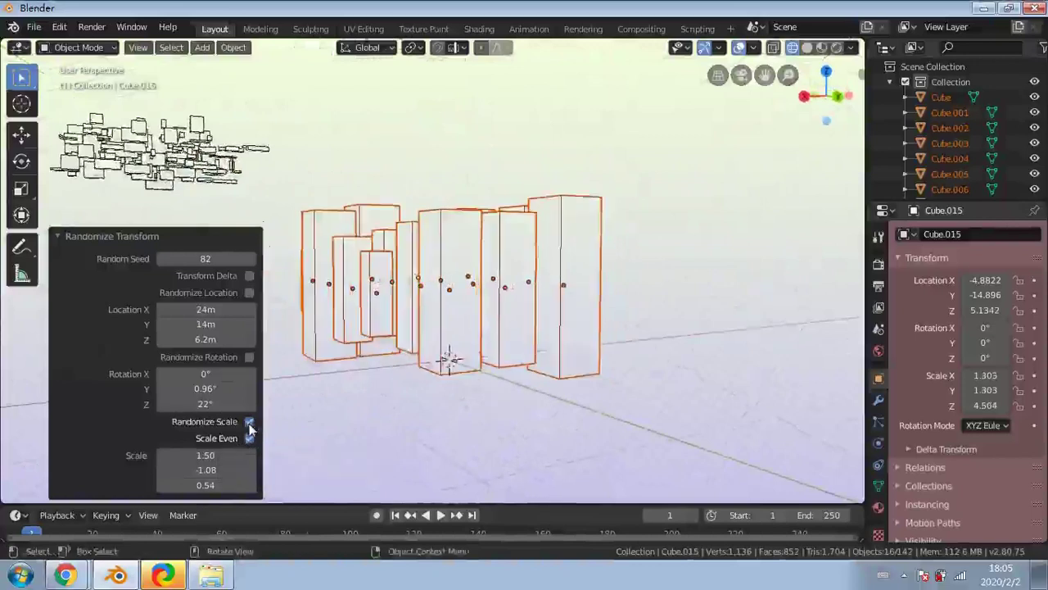
Set the three random scale values to 2.64, -0.12 and 4.44
middle_drag(309, 424, 382, 399)
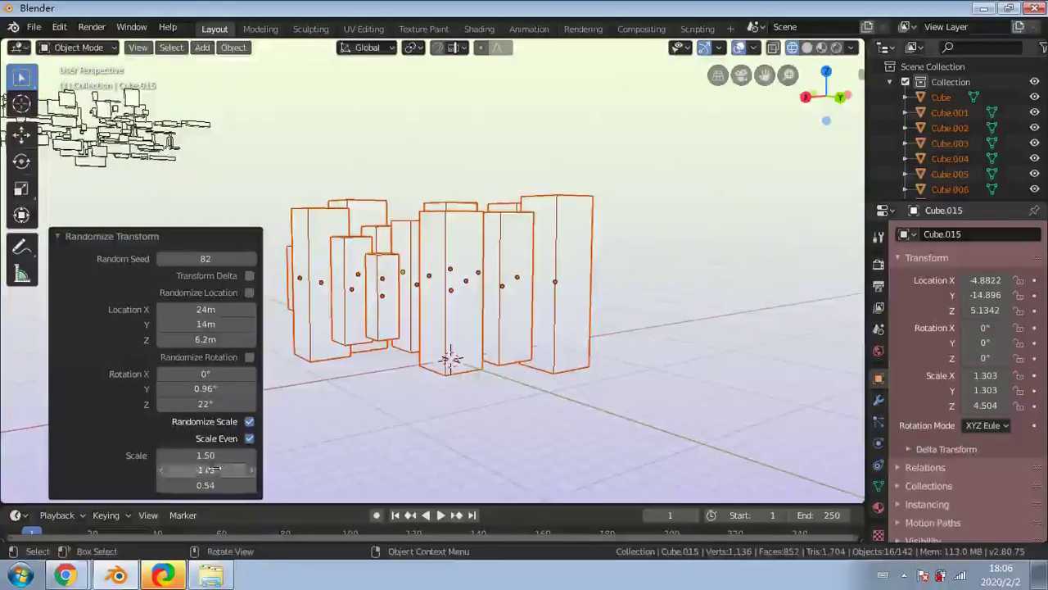
mouse_move(228, 455)
mouse_down()
mouse_move(215, 455)
mouse_move(243, 455)
mouse_up()
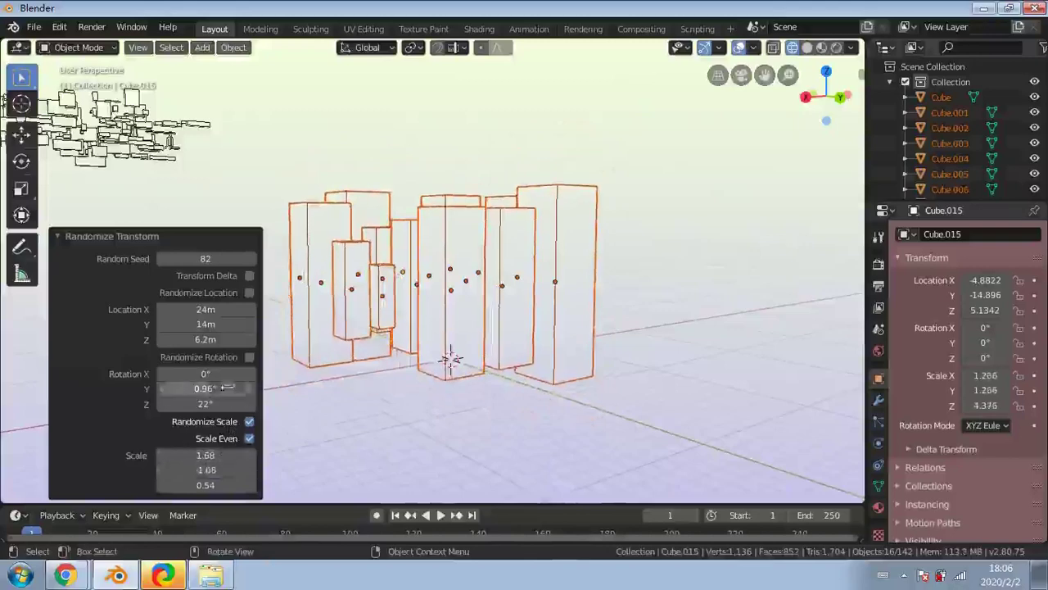
middle_drag(276, 424, 441, 412)
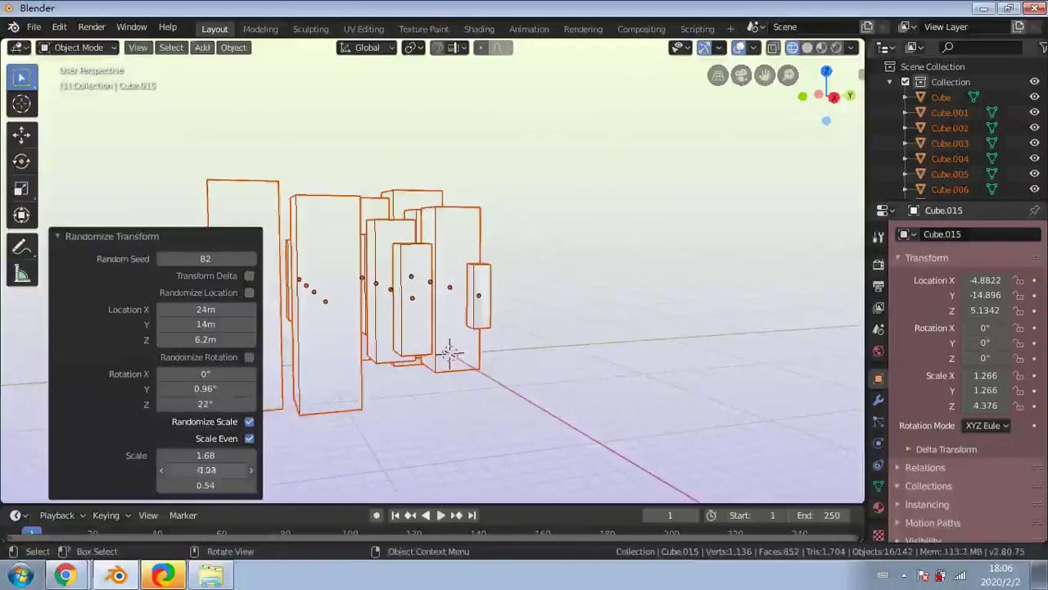
drag(230, 474, 287, 484)
drag(219, 485, 244, 456)
Enable location randomization to scatter the pillars, and deselect them
middle_drag(510, 388, 320, 418)
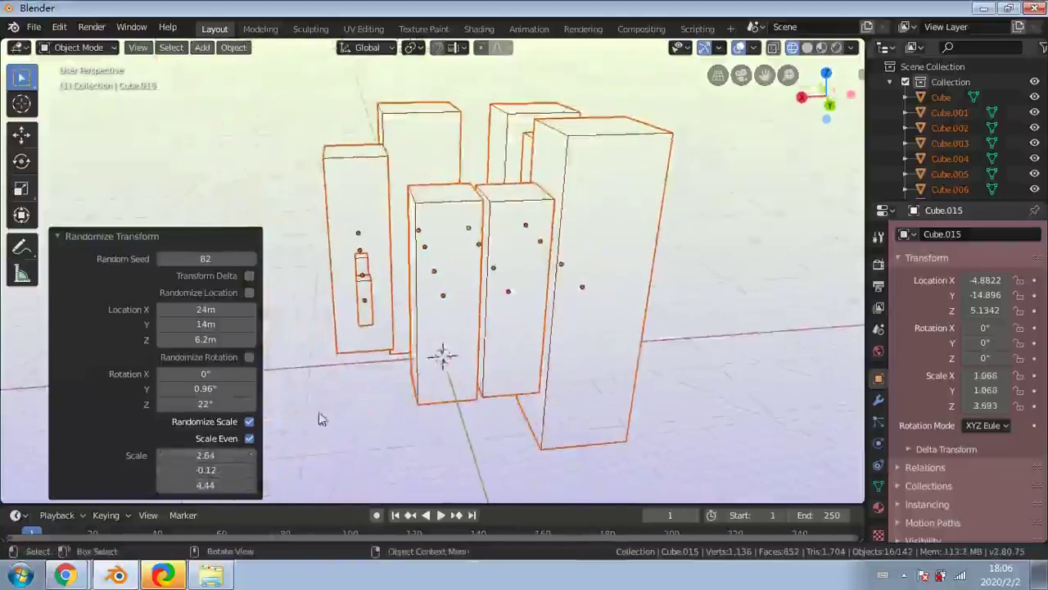
click(249, 294)
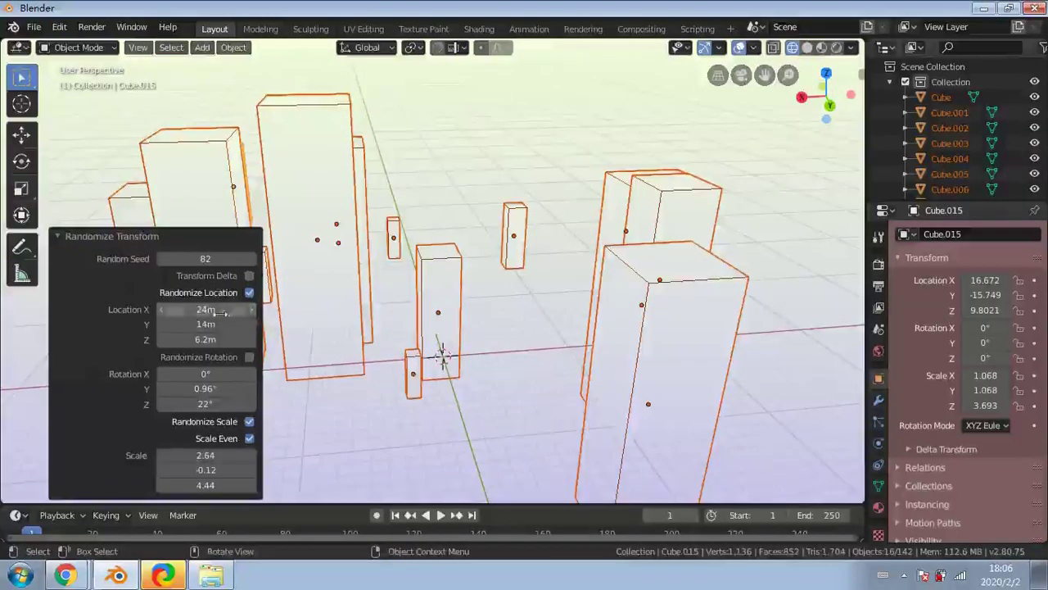
middle_drag(393, 310, 293, 300)
click(178, 166)
Add a mesh plane at the world origin and scale it by a factor of 100
scroll(330, 277, down, 4)
middle_drag(409, 290, 342, 339)
click(233, 47)
mouse_move(243, 68)
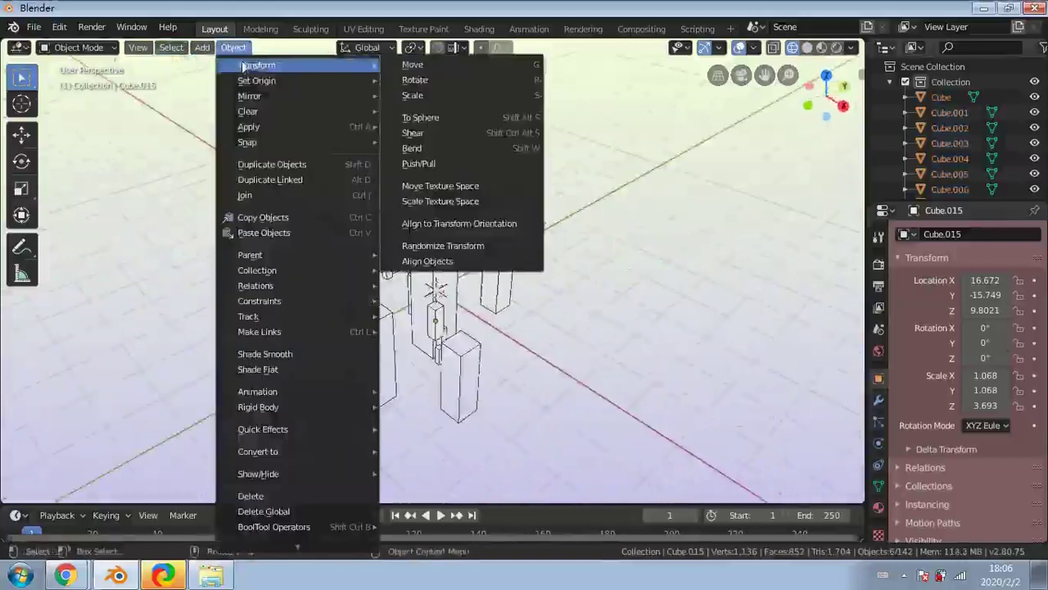
mouse_move(202, 47)
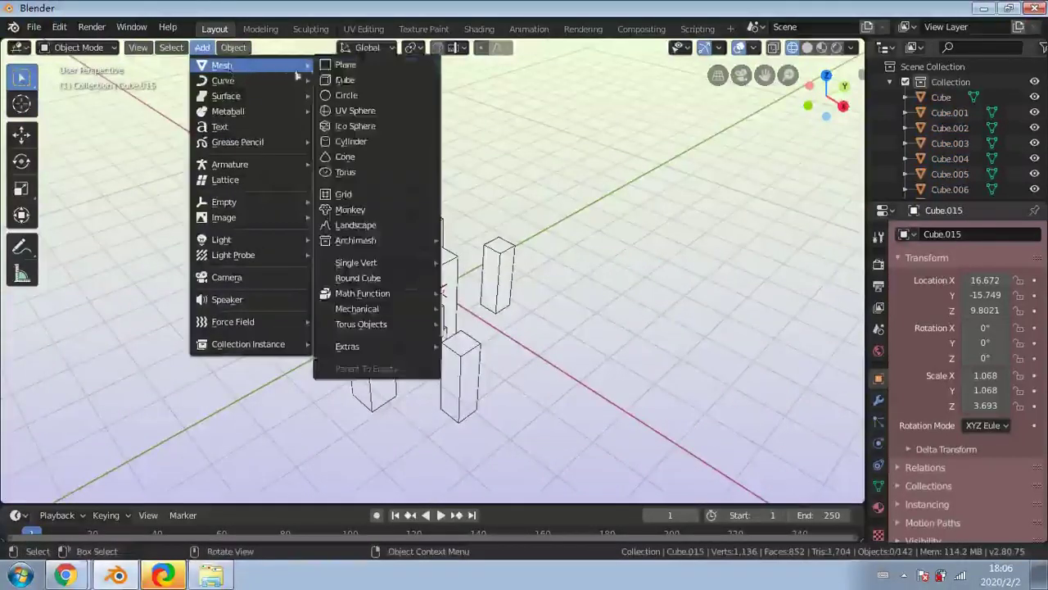
click(339, 69)
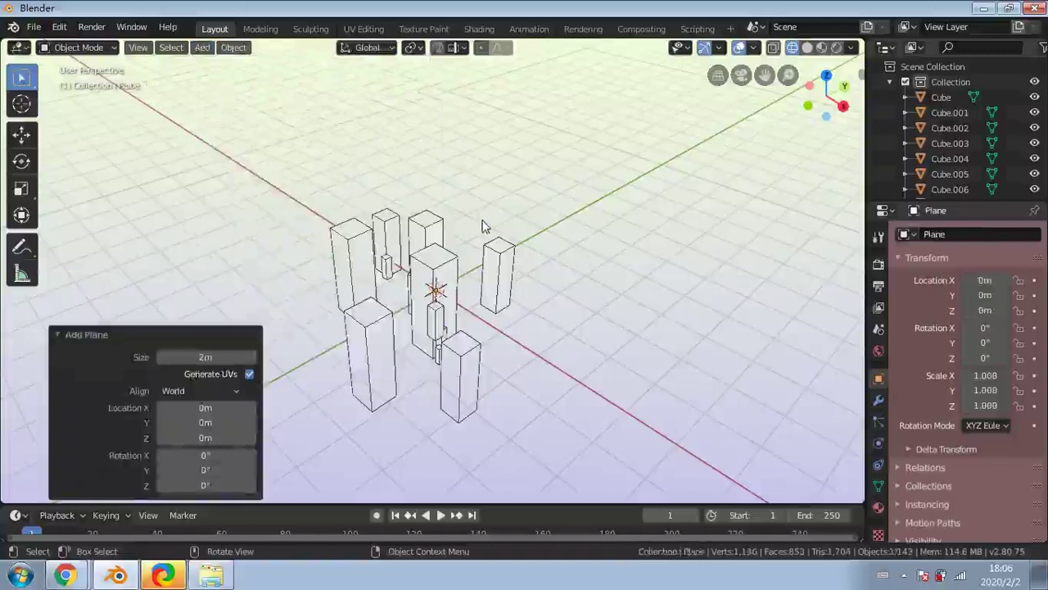
key(s)
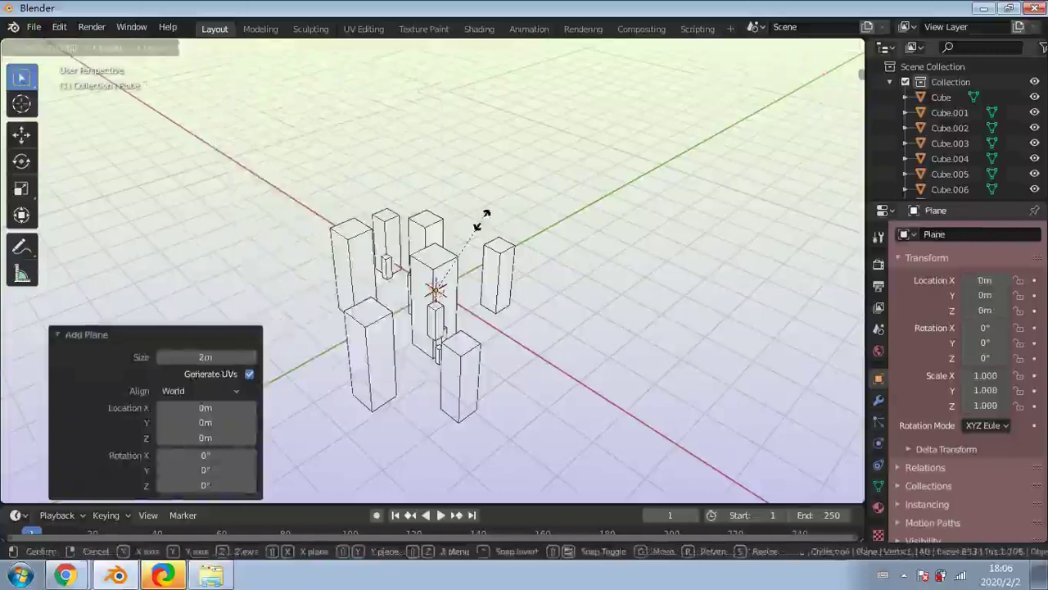
text(100)
click(482, 220)
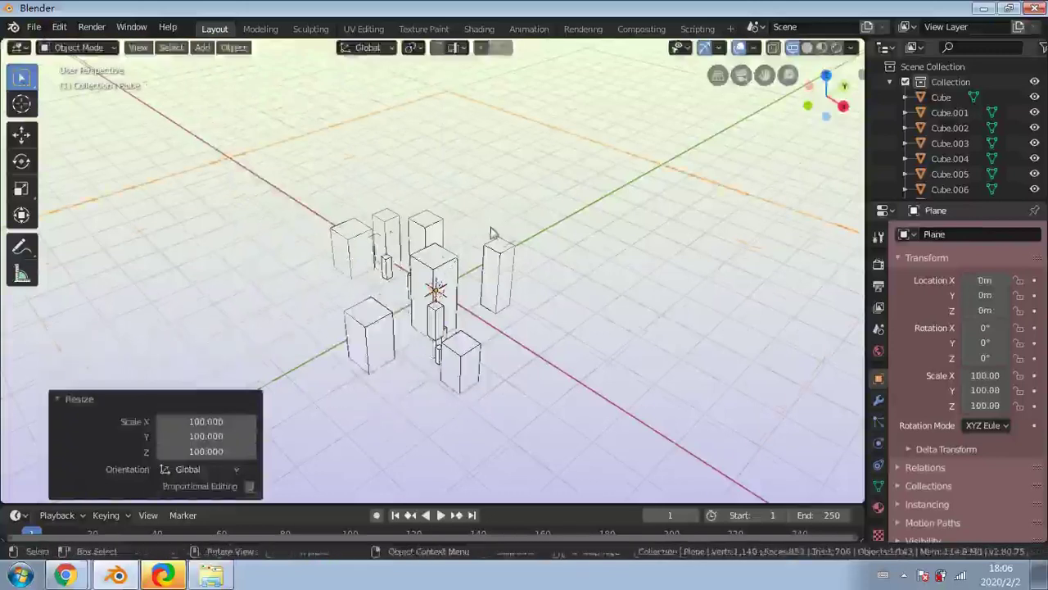
Select the two large pillars that line up near the world origin and activate the Move tool
scroll(491, 234, down, 3)
middle_drag(491, 234, 426, 220)
scroll(434, 246, up, 2)
middle_drag(438, 286, 434, 293)
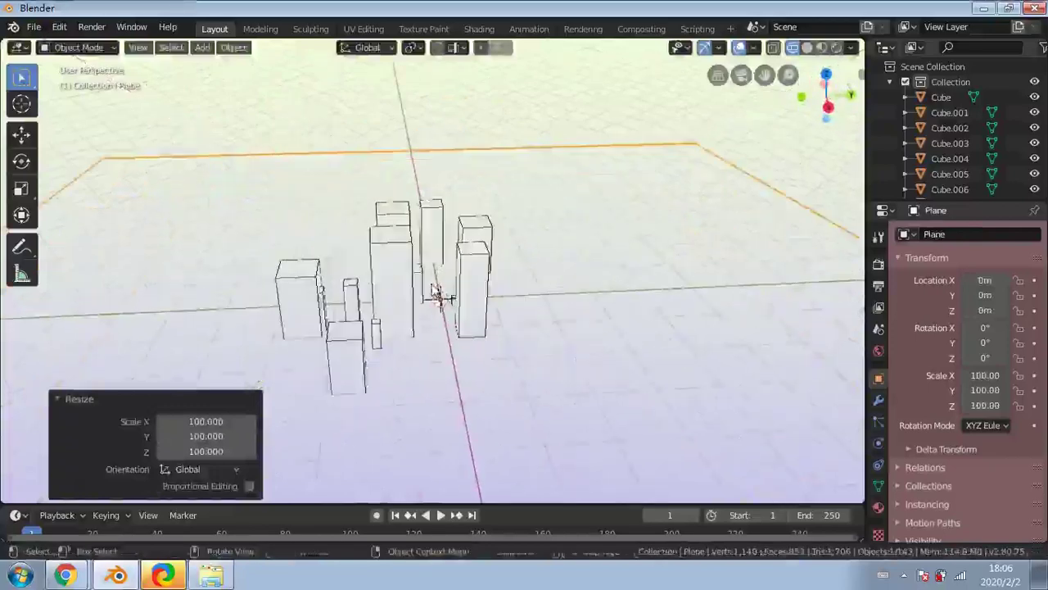
click(409, 283)
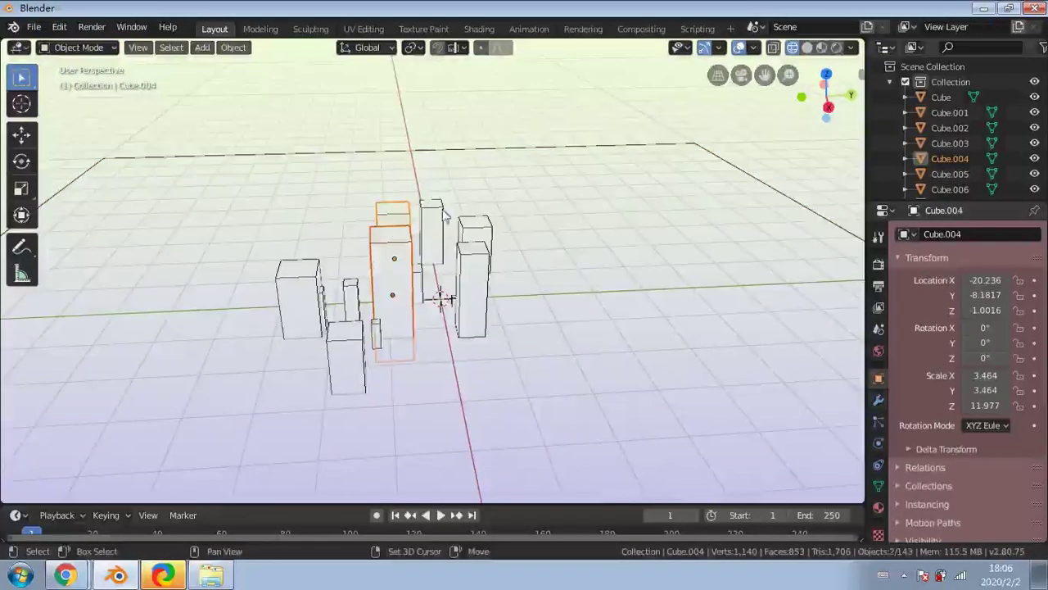
middle_drag(442, 219, 595, 239)
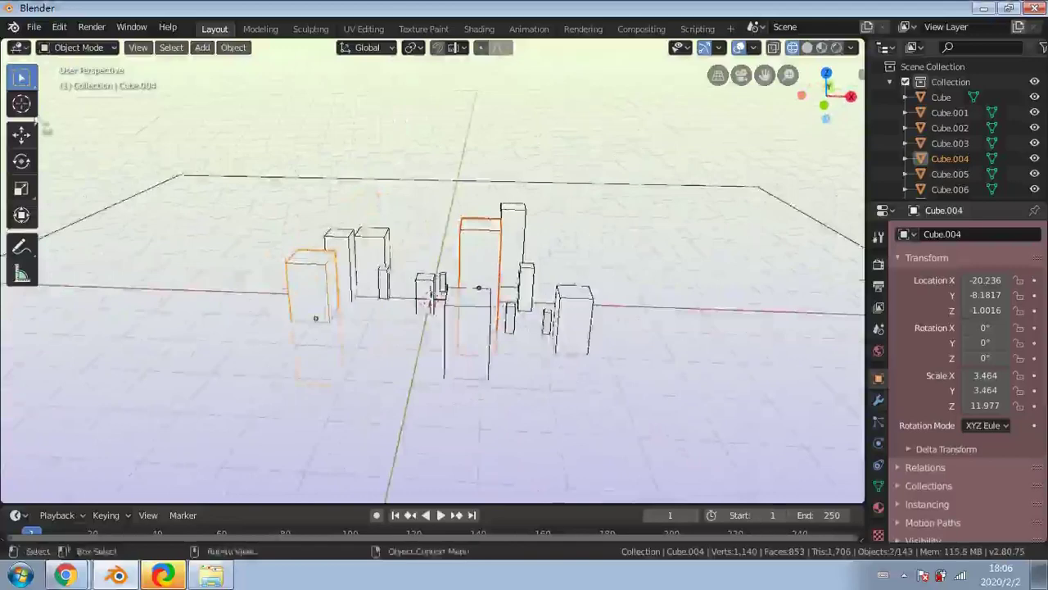
click(27, 137)
Delete the seven small pillars around the middle of the group together with the large pillar beside them
middle_drag(509, 281, 388, 340)
shift+click(380, 296)
click(470, 280)
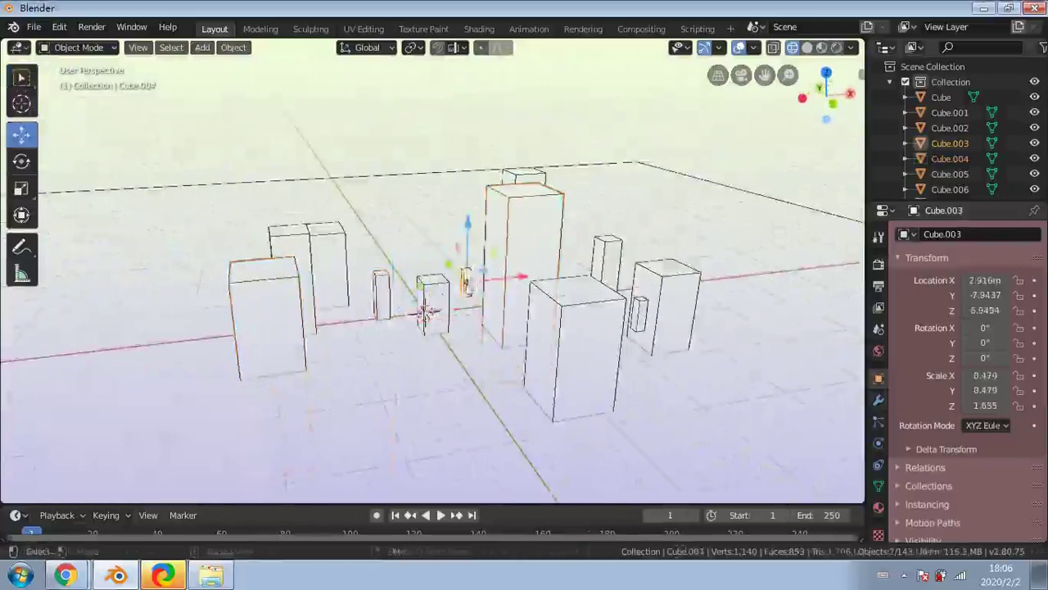
middle_drag(470, 280, 372, 279)
shift+click(432, 308)
shift+click(370, 323)
shift+click(493, 350)
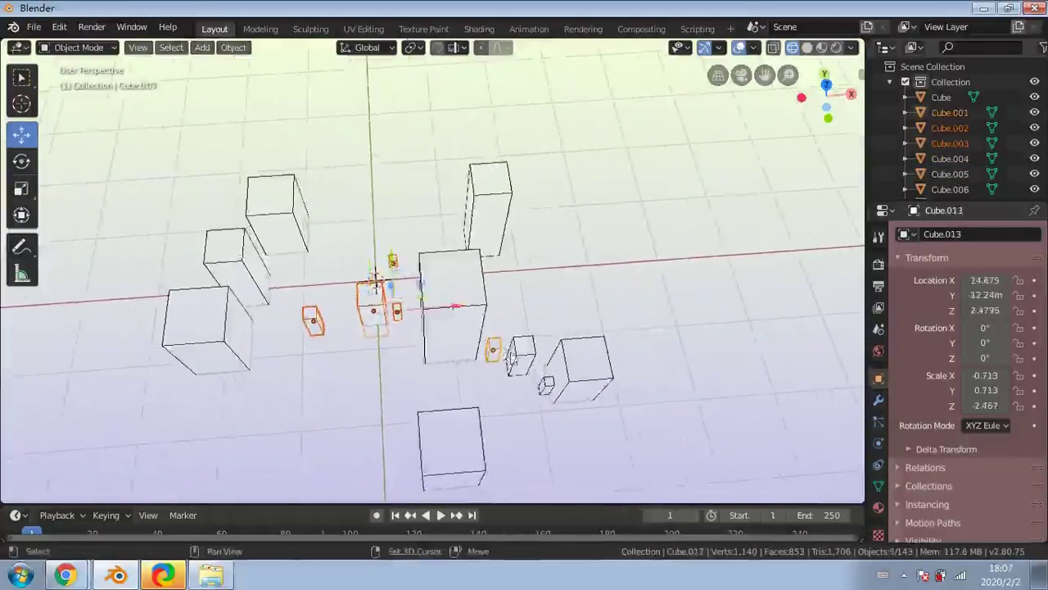
shift+click(521, 355)
shift+click(546, 386)
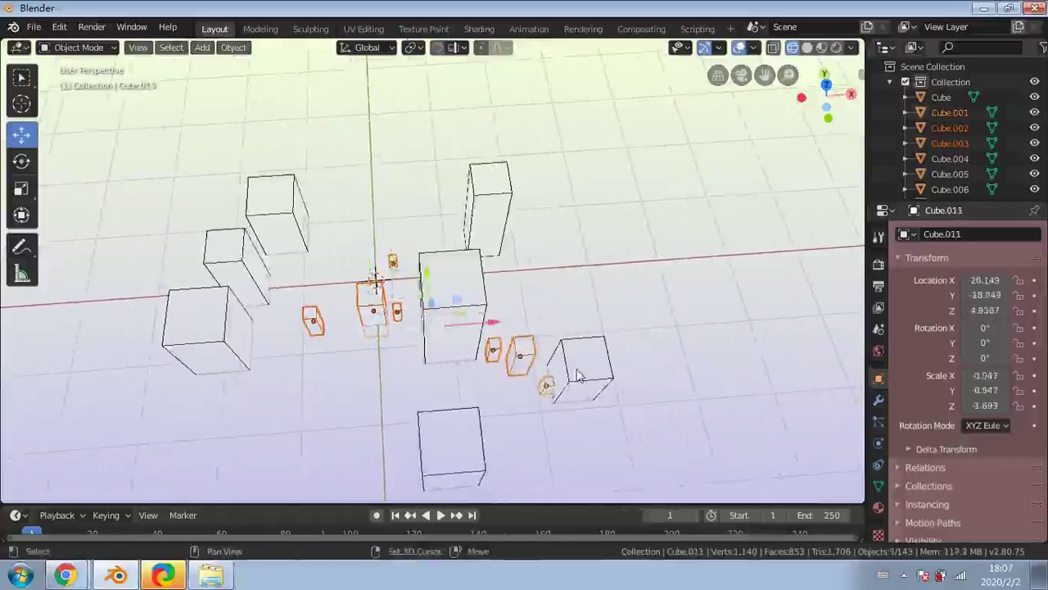
shift+click(578, 375)
key(Delete)
Raise the three large pillars that sink through the ground plane along Z until they stand above it
middle_drag(562, 370, 220, 325)
click(301, 405)
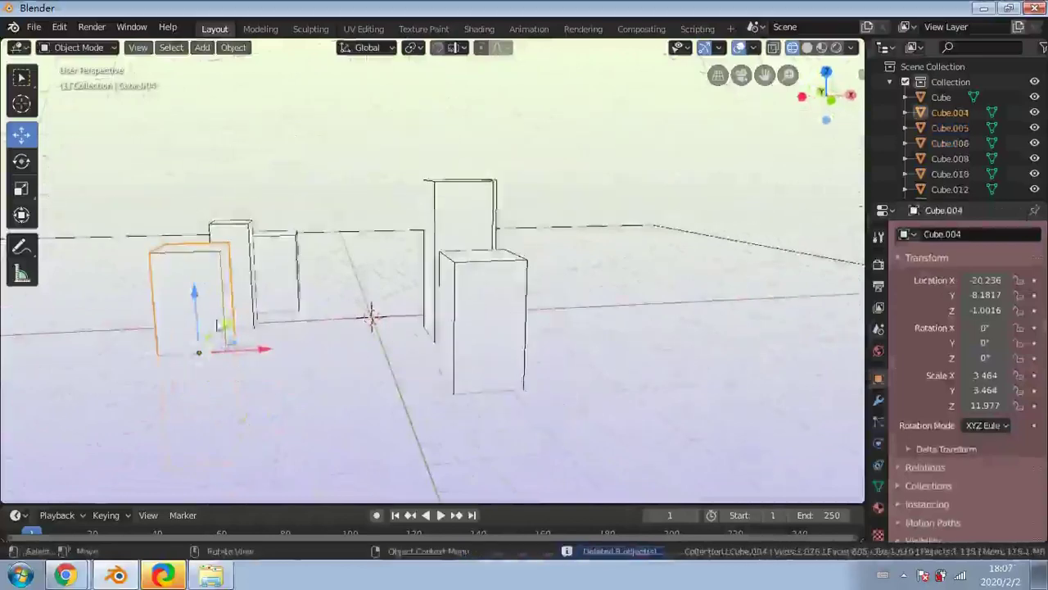
drag(196, 303, 194, 255)
drag(191, 204, 190, 194)
middle_drag(393, 247, 304, 259)
click(331, 235)
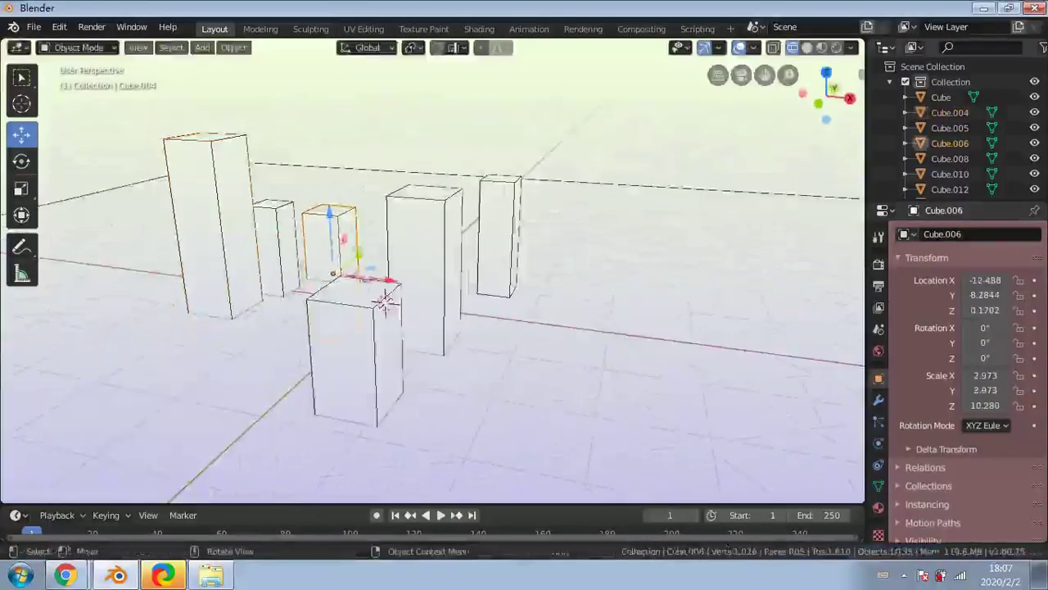
drag(331, 228, 319, 160)
middle_drag(319, 159, 279, 287)
click(273, 295)
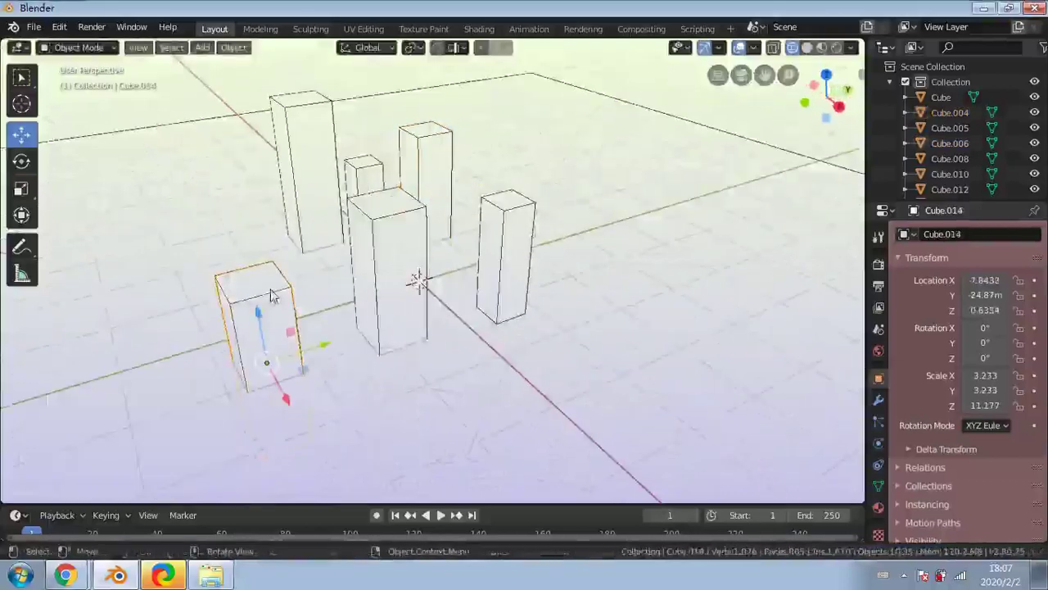
drag(259, 325, 251, 243)
Move the medium pillar near the red axis and the large front pillar along X in the negative direction
middle_drag(447, 272, 264, 312)
click(368, 272)
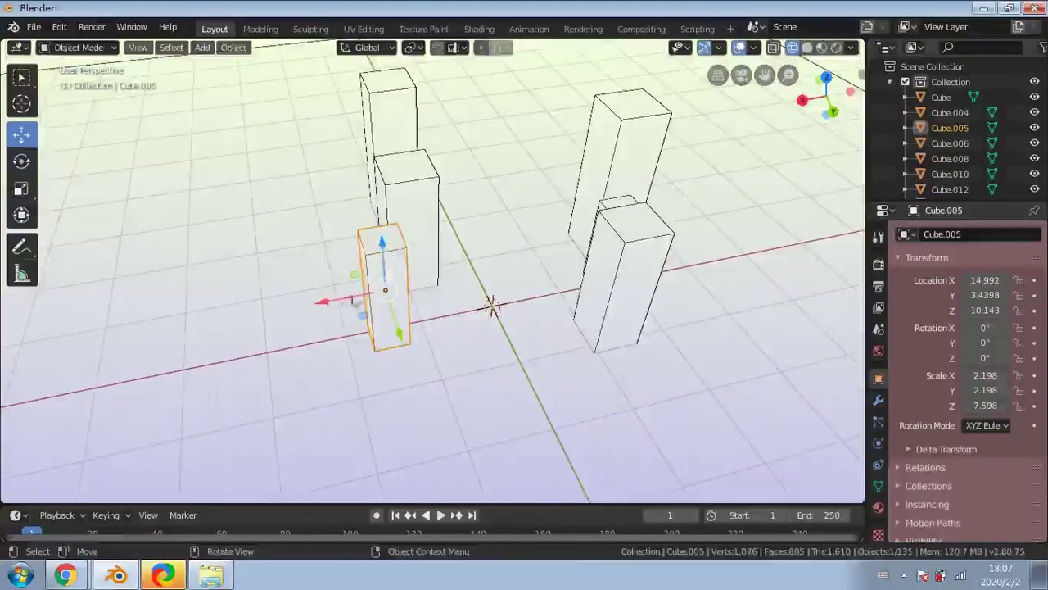
drag(353, 301, 497, 299)
middle_drag(496, 299, 659, 268)
click(445, 303)
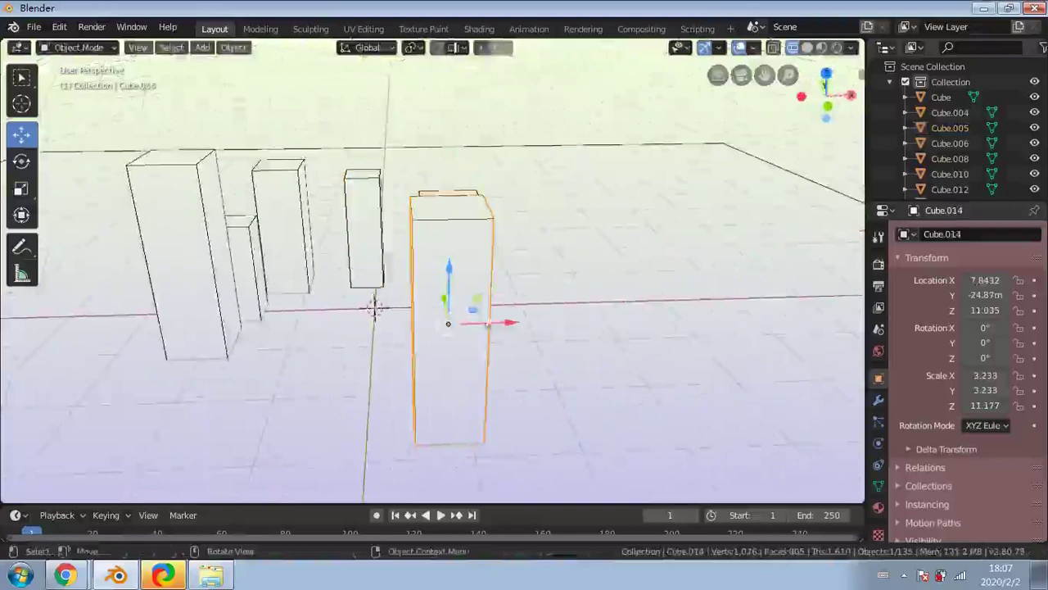
drag(488, 322, 240, 327)
Move the remaining small pillar along negative X, and shift the large pillar behind it -17.7 m along X
click(450, 365)
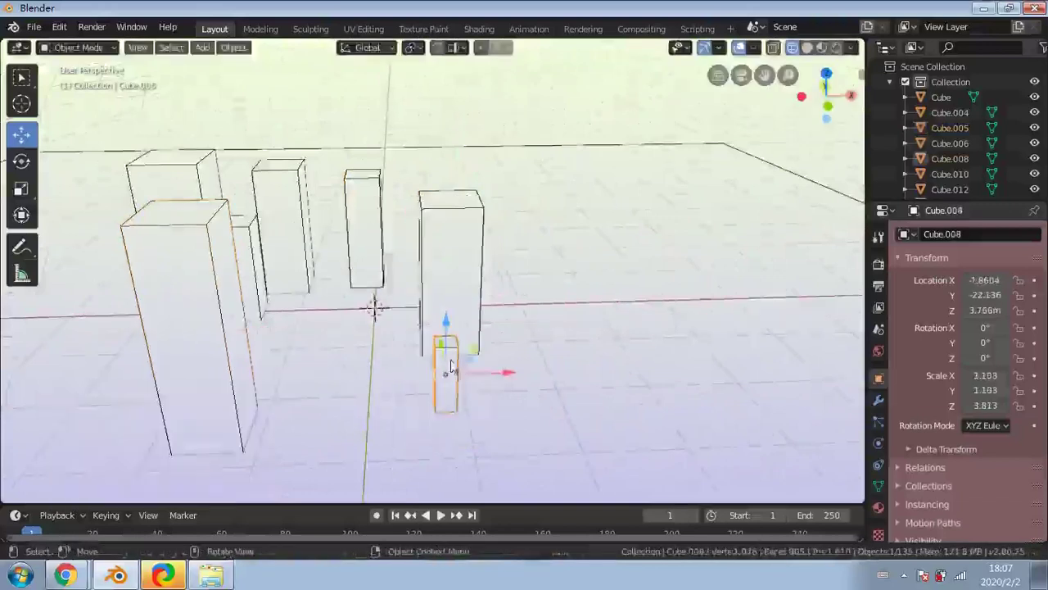
drag(503, 371, 409, 363)
click(457, 300)
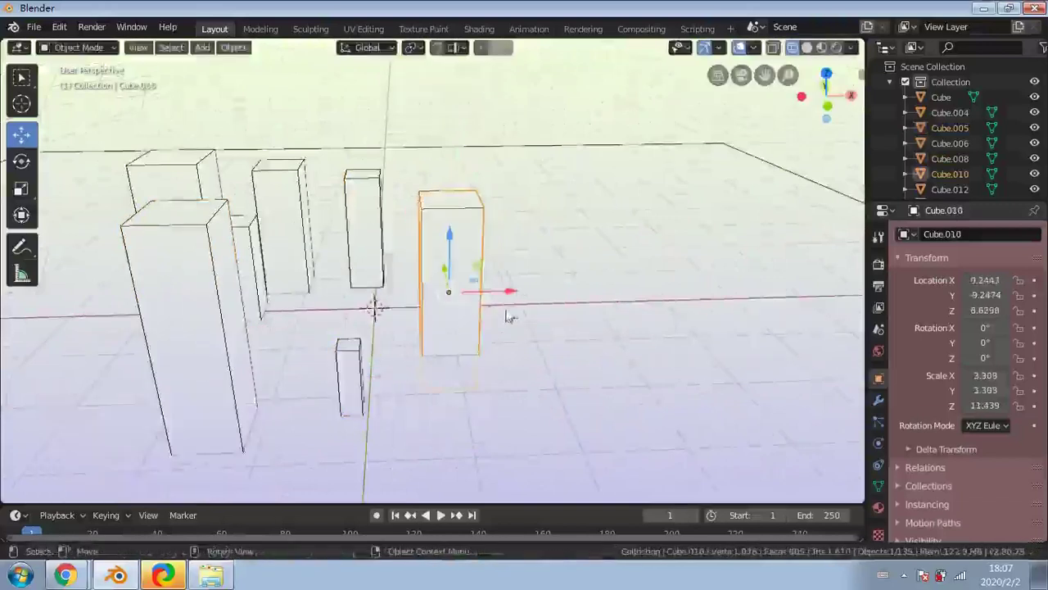
drag(497, 291, 347, 291)
Box-select the distant cluster of scattered cubes floating behind the pillars and delete it
middle_drag(451, 298, 229, 285)
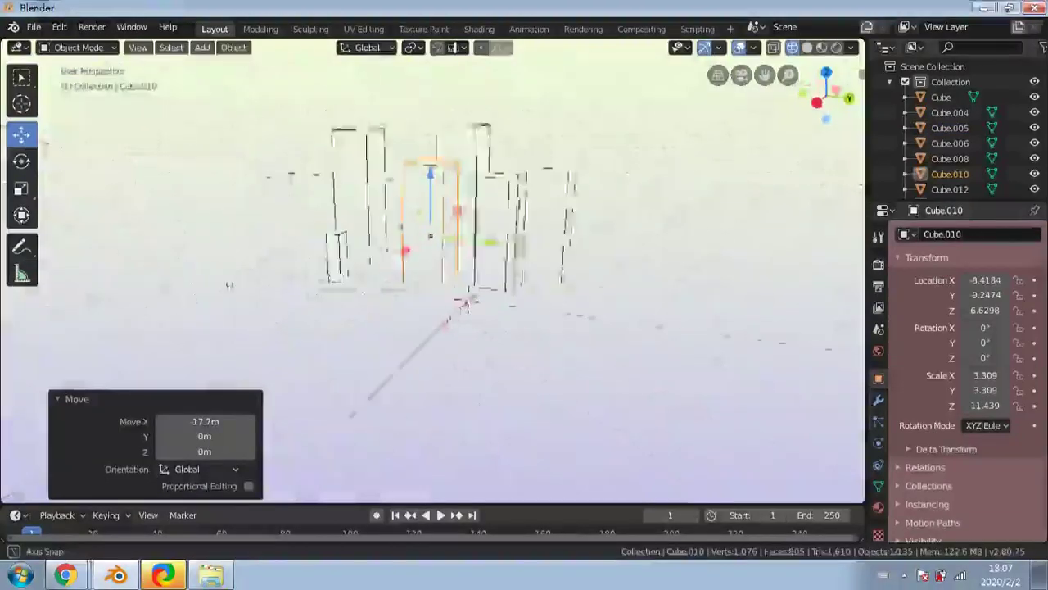
scroll(471, 396, up, 5)
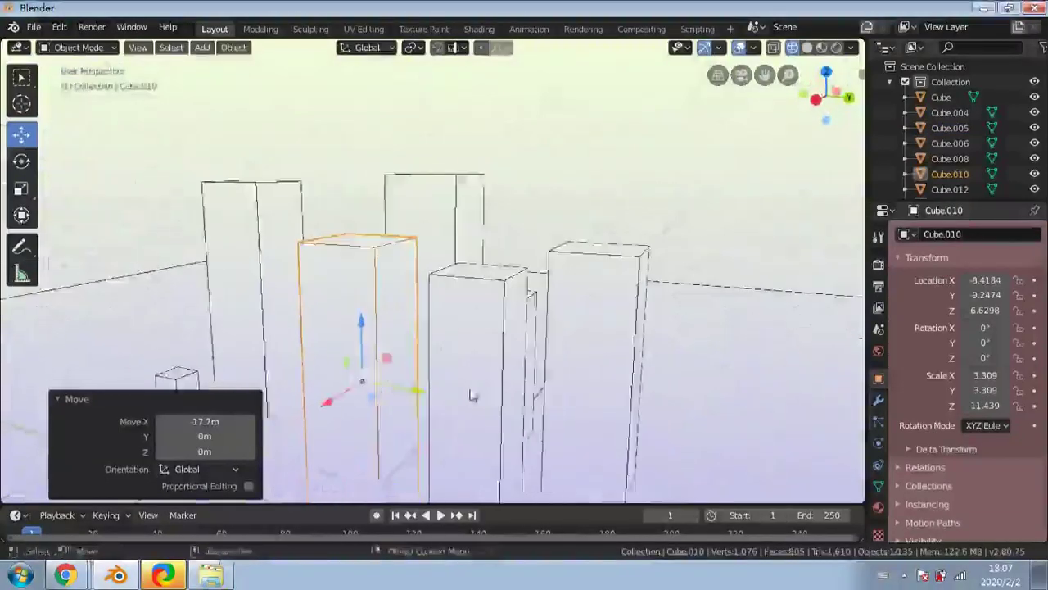
middle_drag(472, 396, 376, 350)
shift+middle_drag(445, 365, 351, 276)
middle_drag(452, 344, 270, 287)
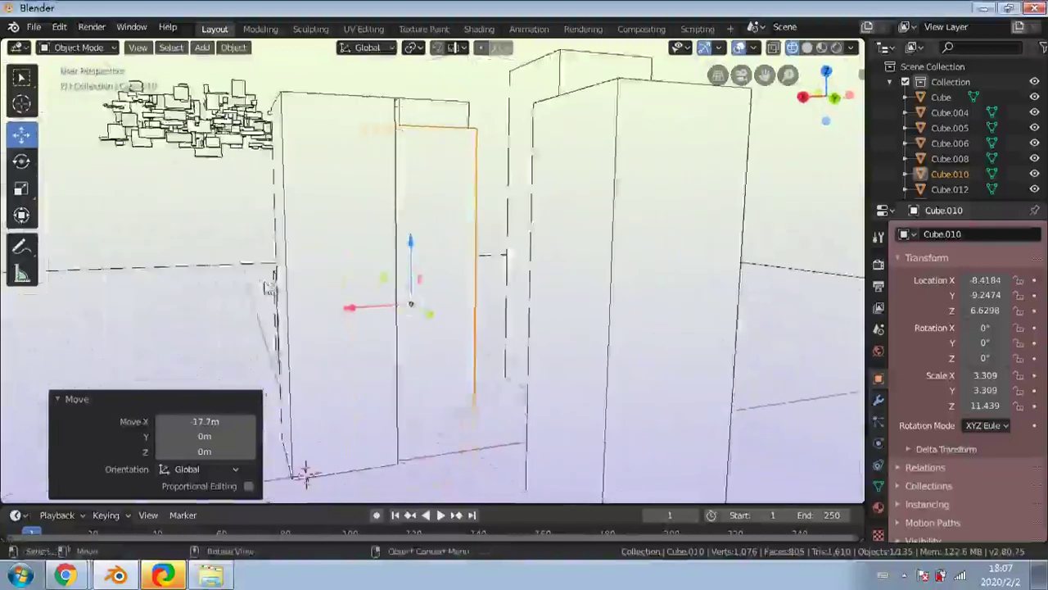
scroll(269, 288, down, 3)
click(21, 78)
drag(109, 192, 304, 134)
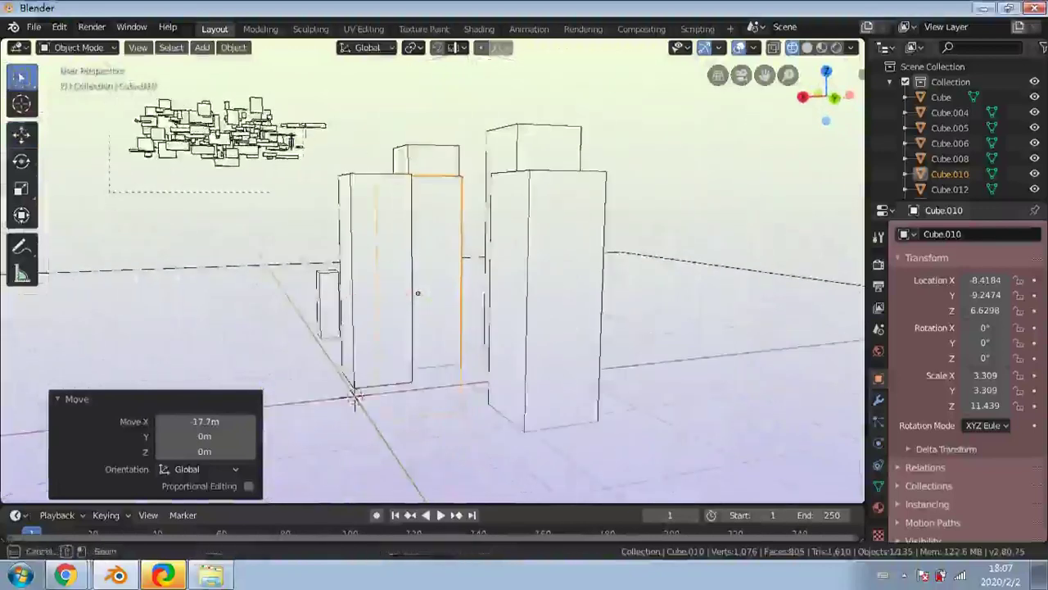
drag(271, 102, 335, 93)
key(Delete)
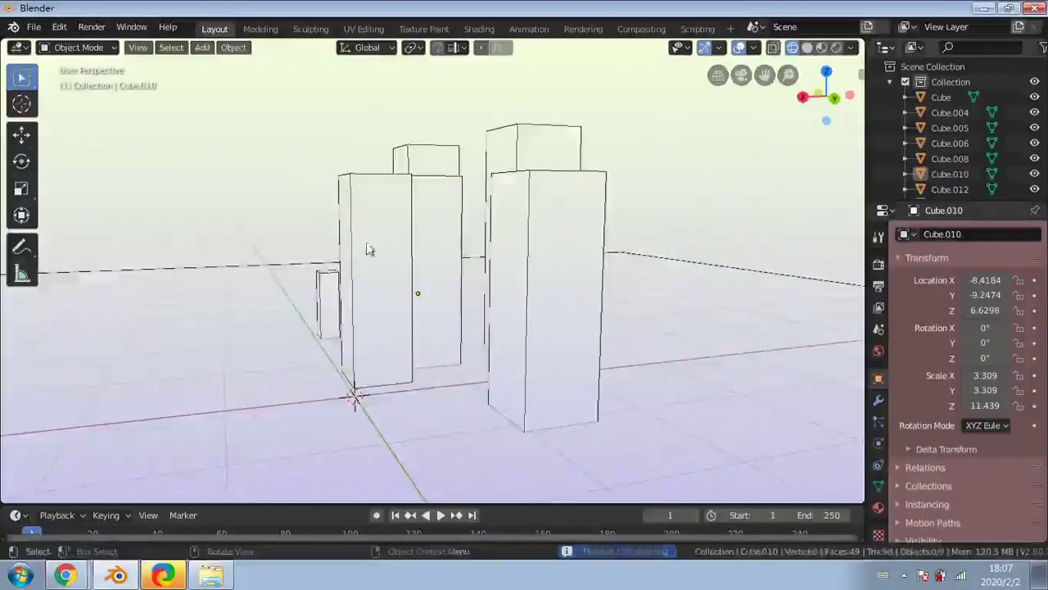
Lower the floating medium pillar along Z to a height of about 7.4 m, closer to the ground plane
middle_drag(366, 244, 508, 217)
click(383, 225)
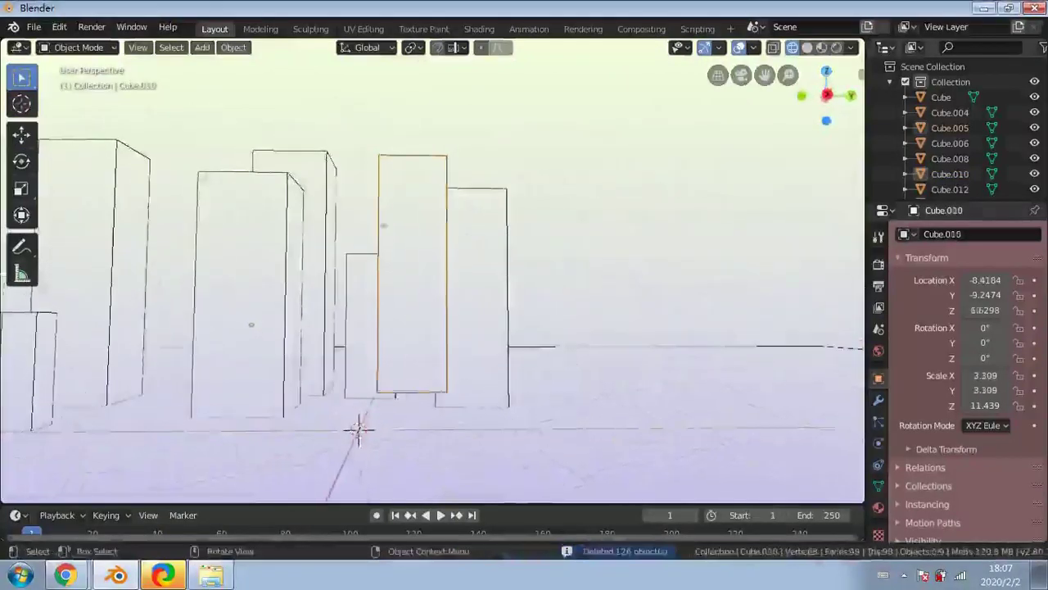
click(415, 234)
click(21, 134)
drag(412, 221, 412, 254)
Switch the viewport to rendered shading with the pillars in view
middle_drag(569, 199, 703, 243)
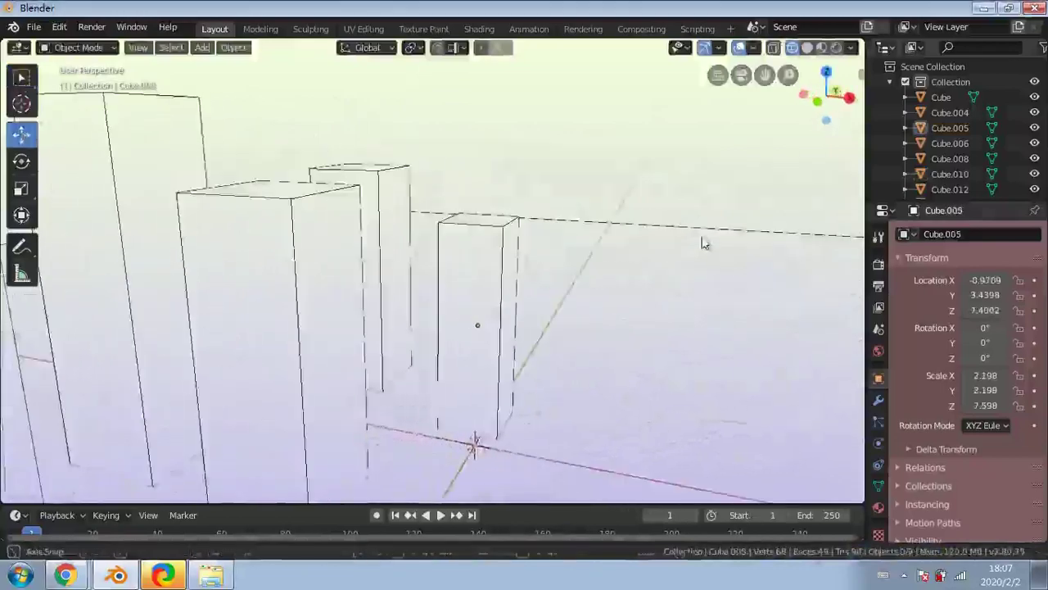
middle_drag(529, 306, 721, 311)
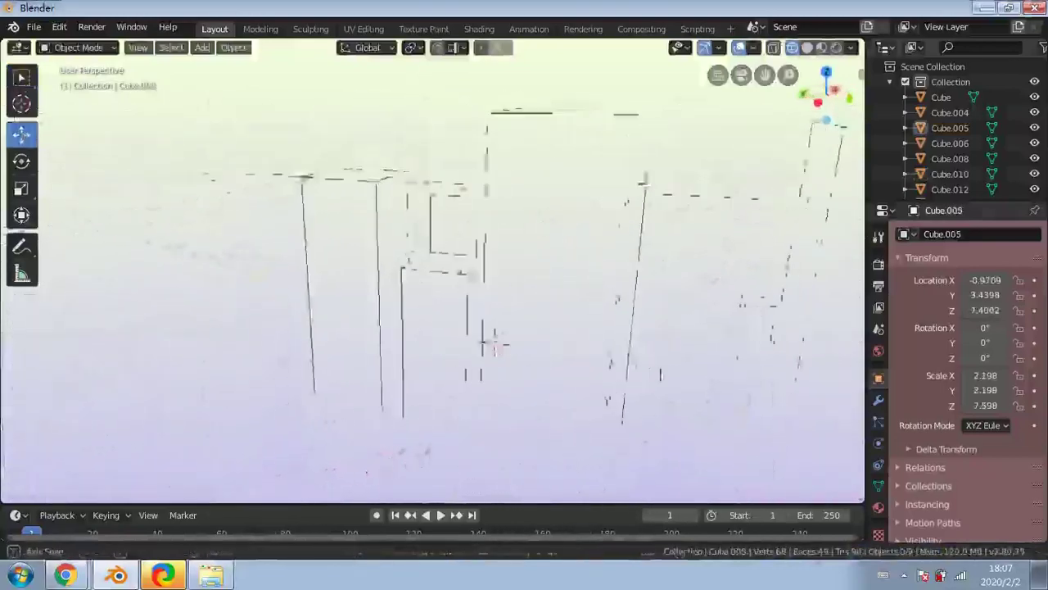
middle_drag(597, 385, 524, 392)
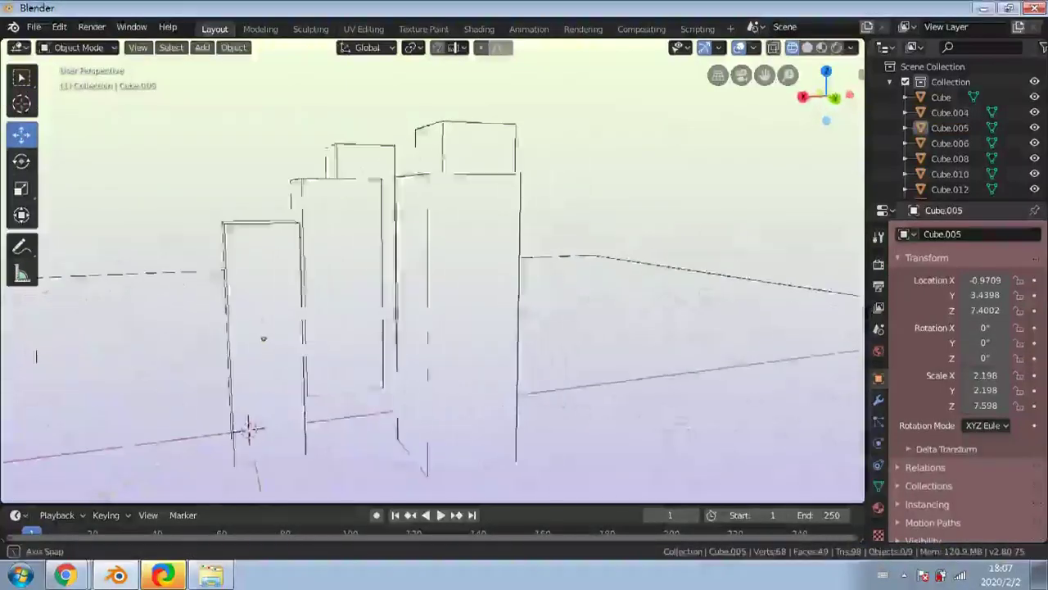
middle_drag(36, 356, 250, 299)
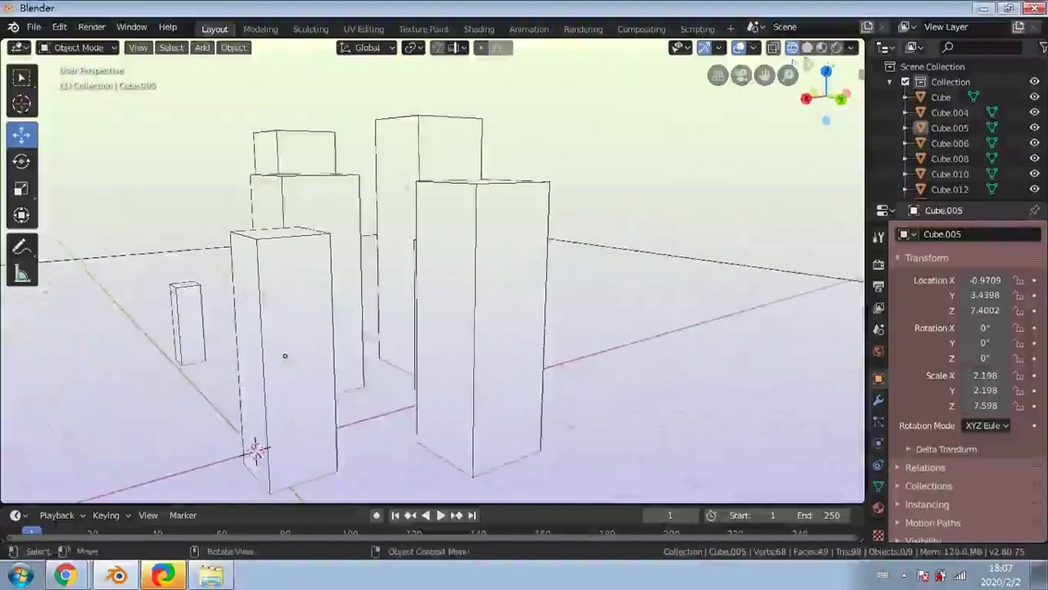
click(836, 47)
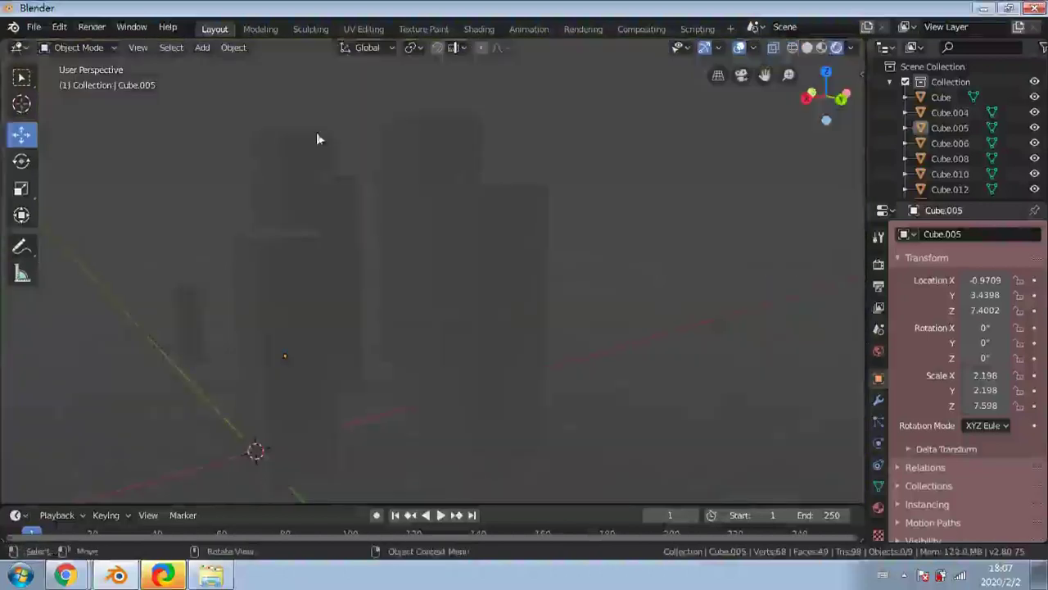
Set the world background colour to a lighter grey-blue with hue 0.591 and saturation 0.222
click(879, 351)
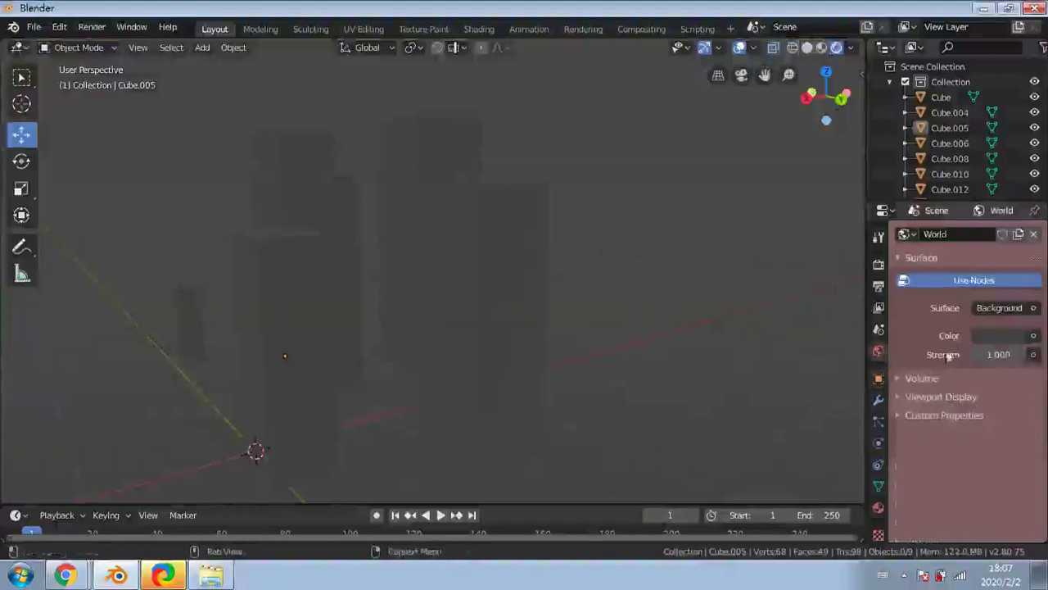
click(1020, 340)
click(951, 161)
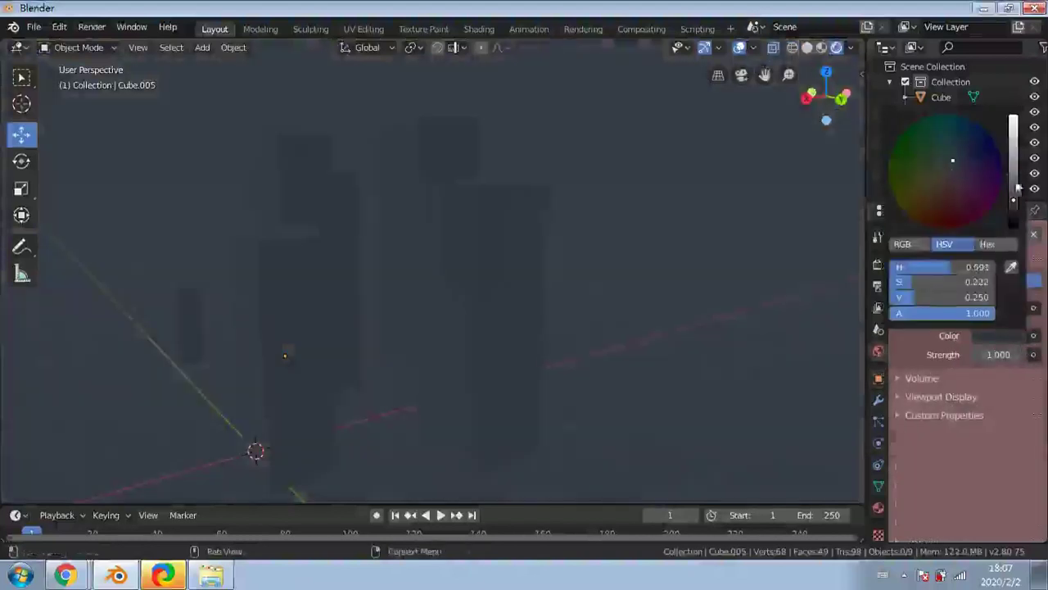
drag(1014, 196, 1013, 160)
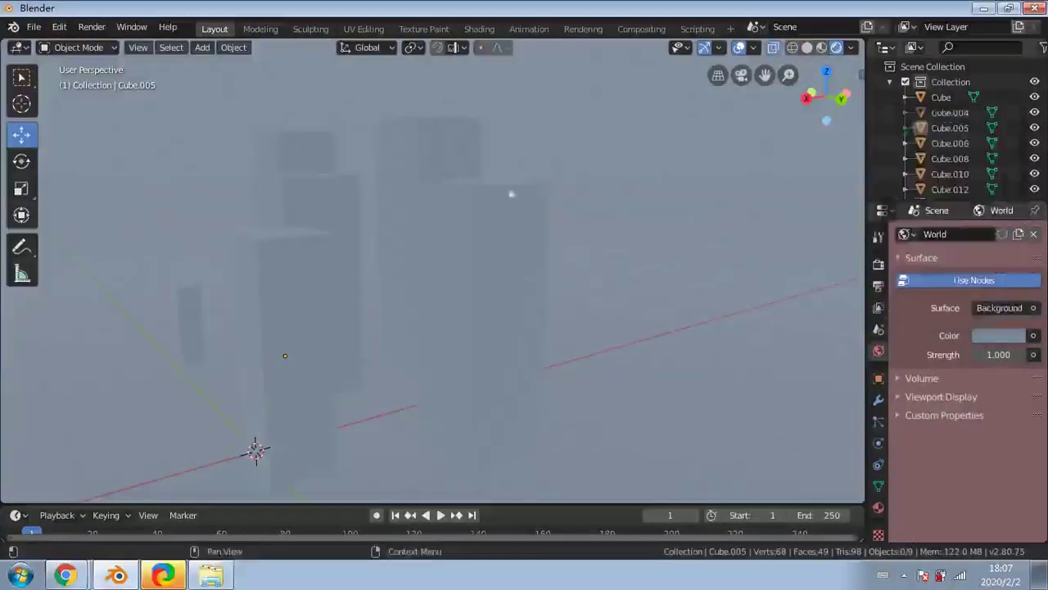
Add a point light at the world origin and collapse its creation settings
click(204, 47)
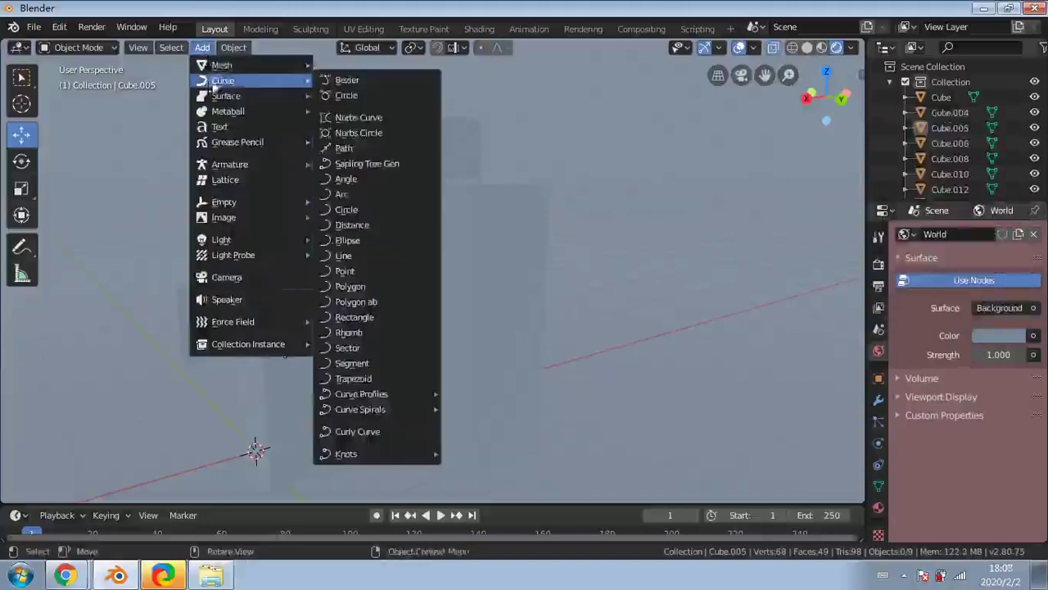
mouse_move(218, 69)
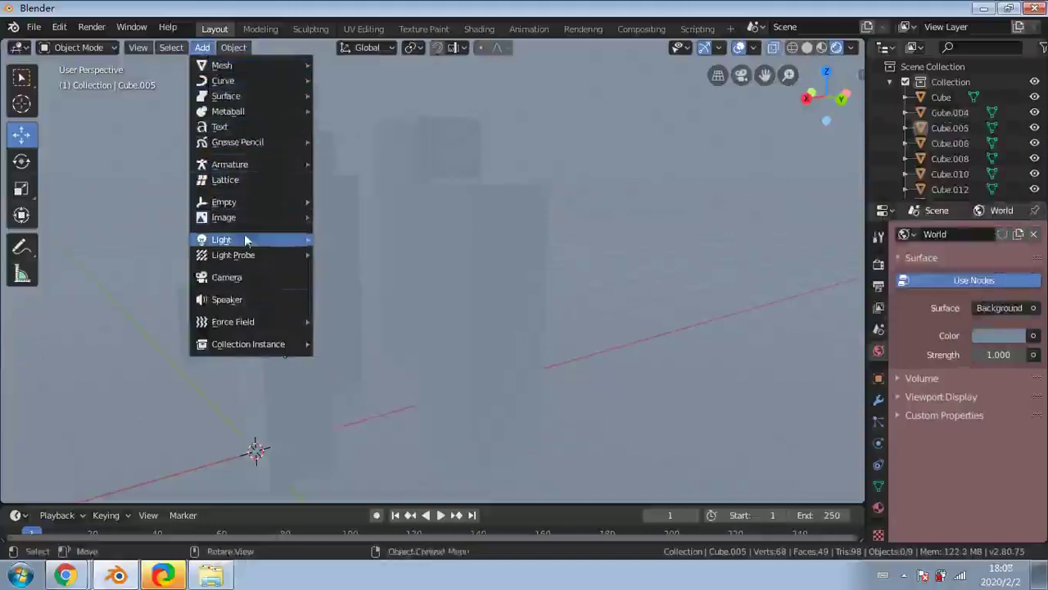
mouse_move(246, 239)
click(326, 243)
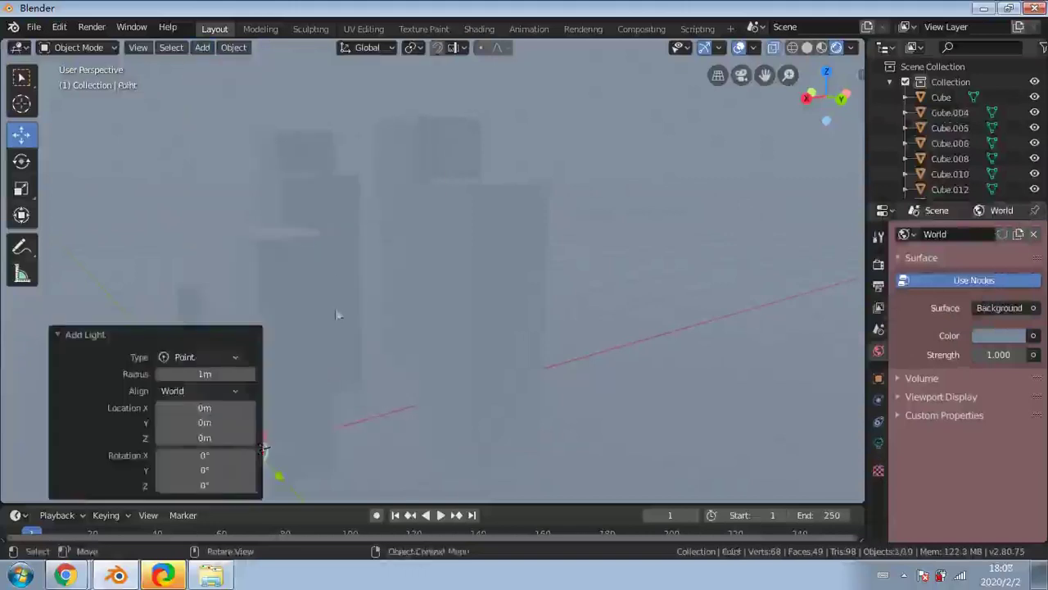
scroll(378, 379, down, 3)
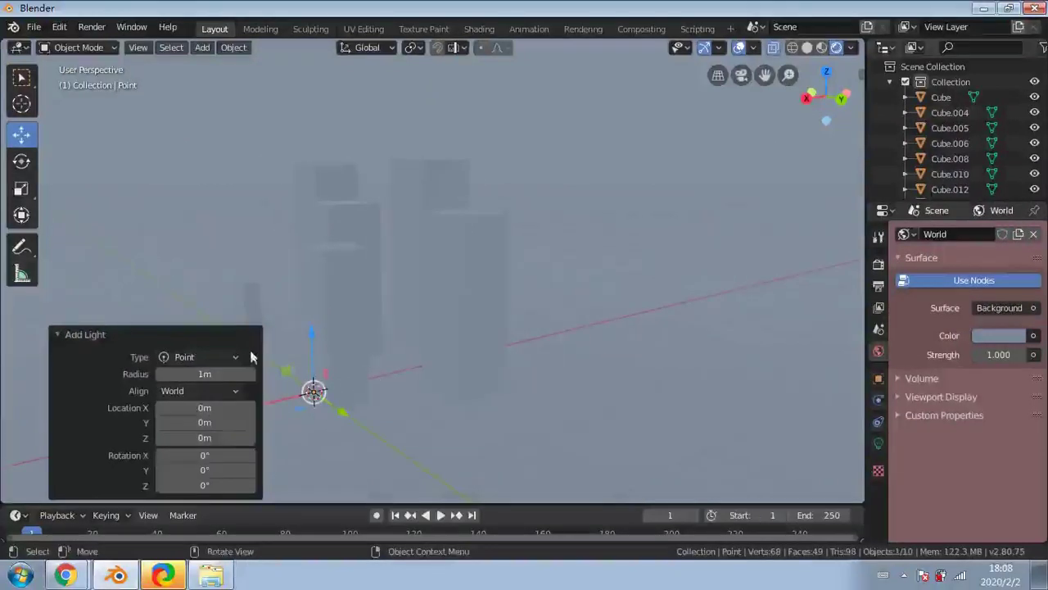
click(87, 339)
Move the point light away from the origin and up above the pillars, and open its light properties
key(g)
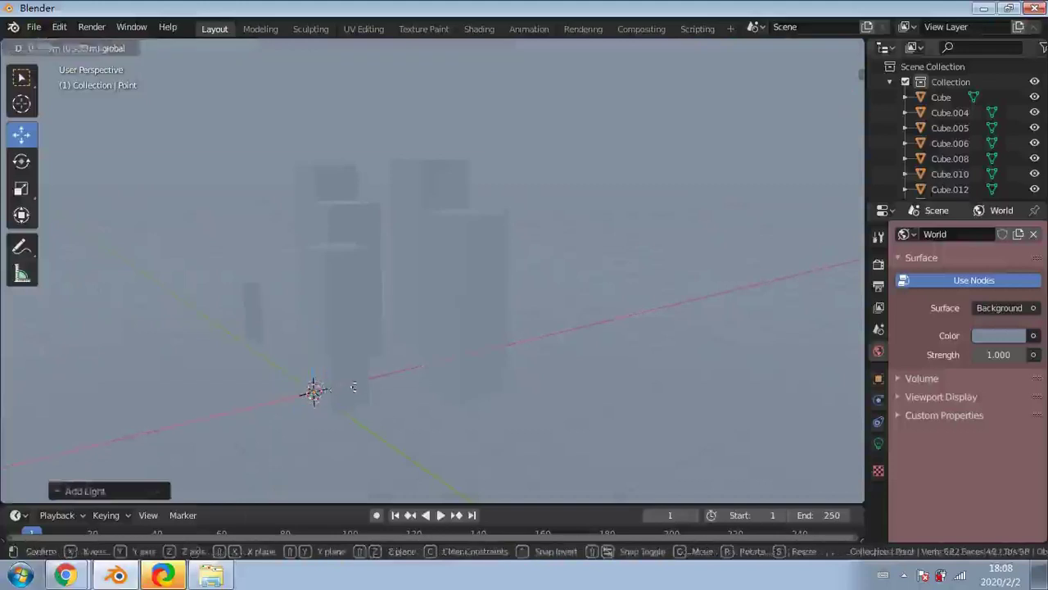
click(365, 382)
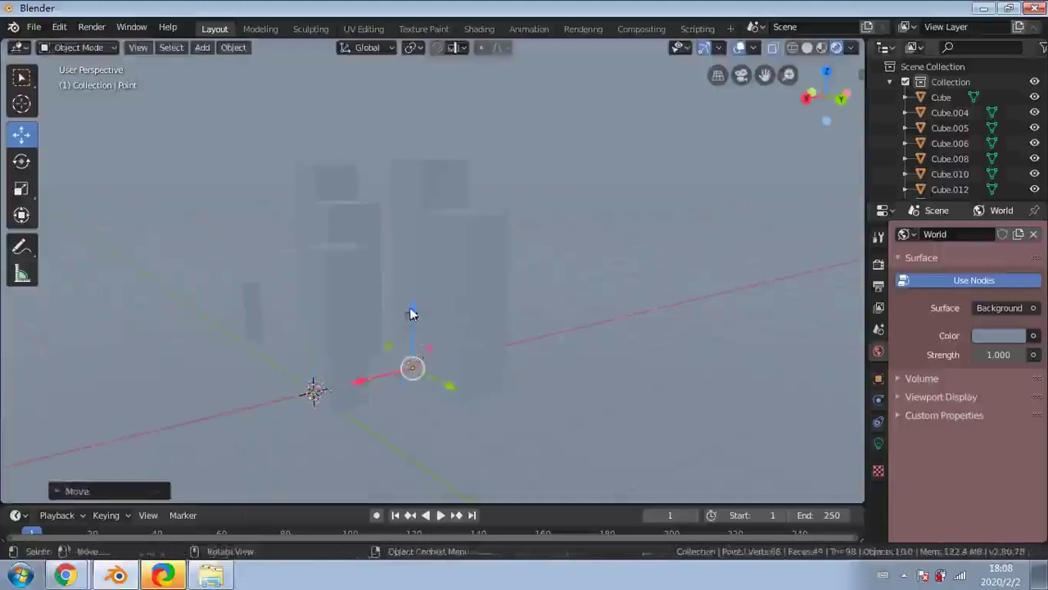
drag(411, 311, 408, 124)
middle_drag(450, 261, 577, 301)
drag(442, 199, 407, 200)
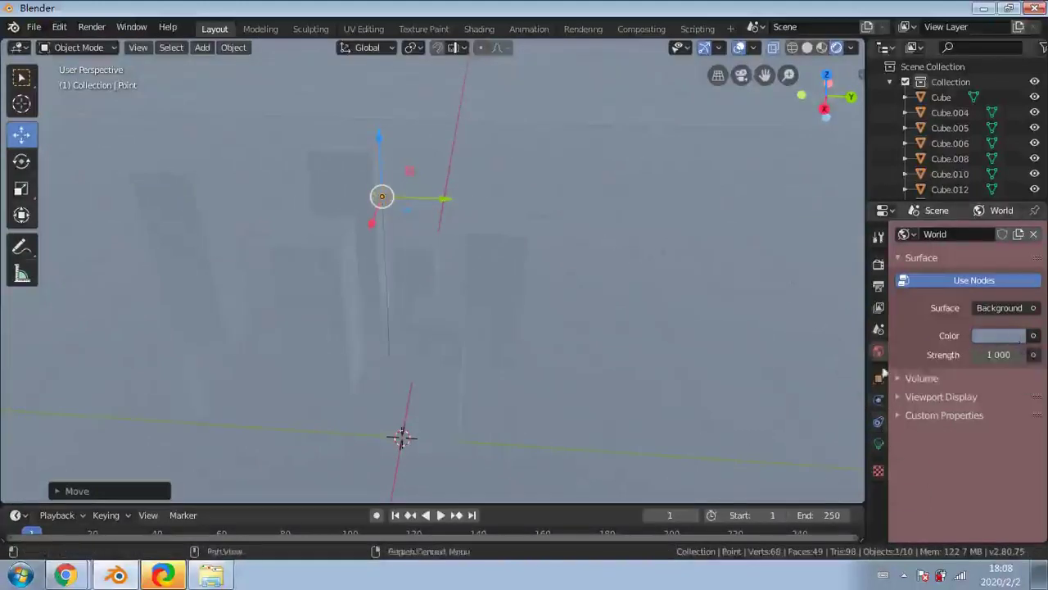
click(877, 450)
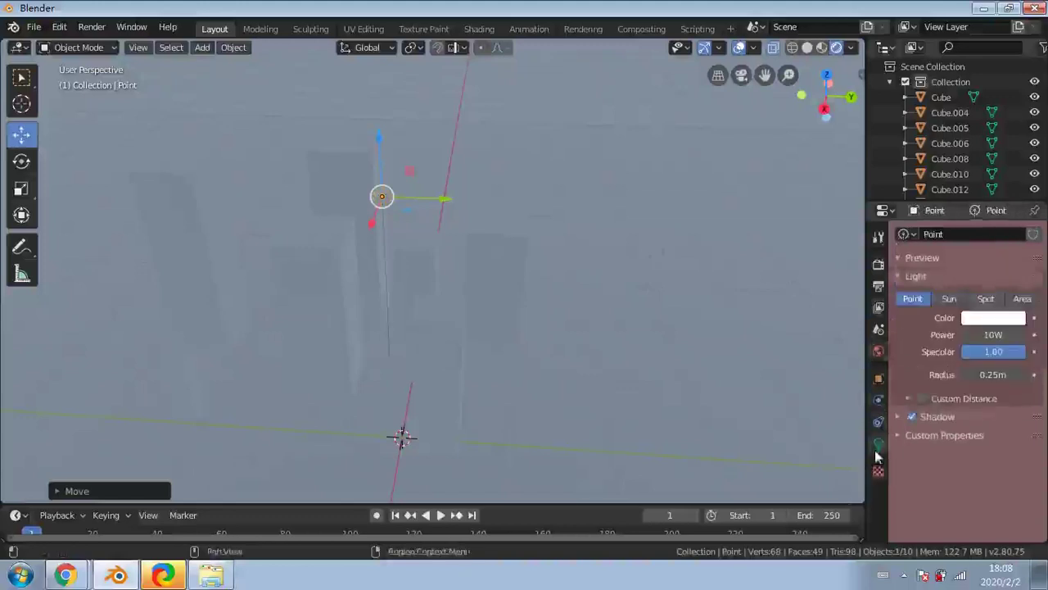
Set the point light's power to 9427.1 W
drag(993, 334, 1021, 335)
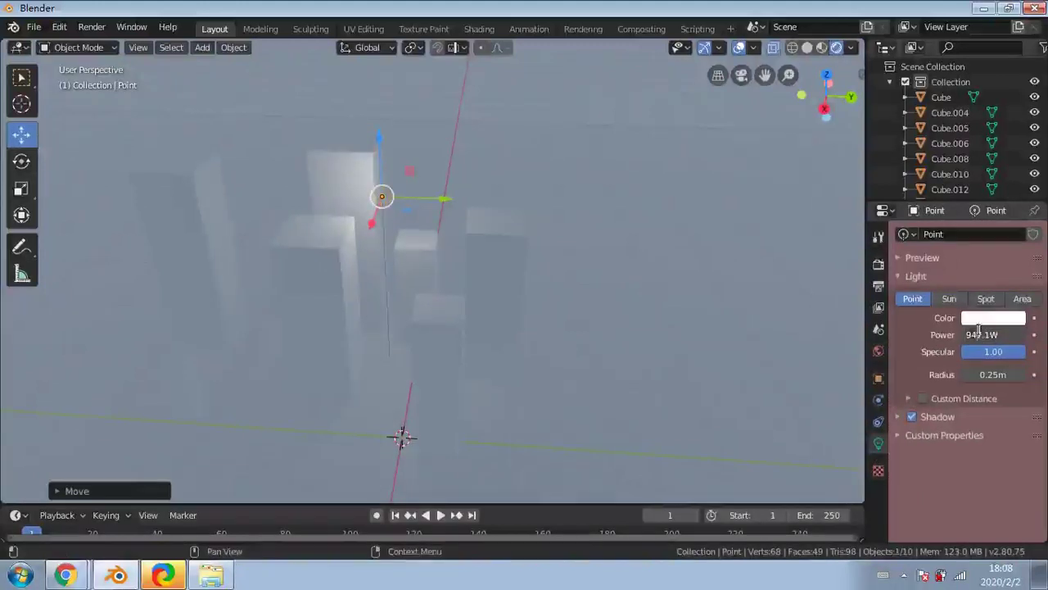
click(1028, 454)
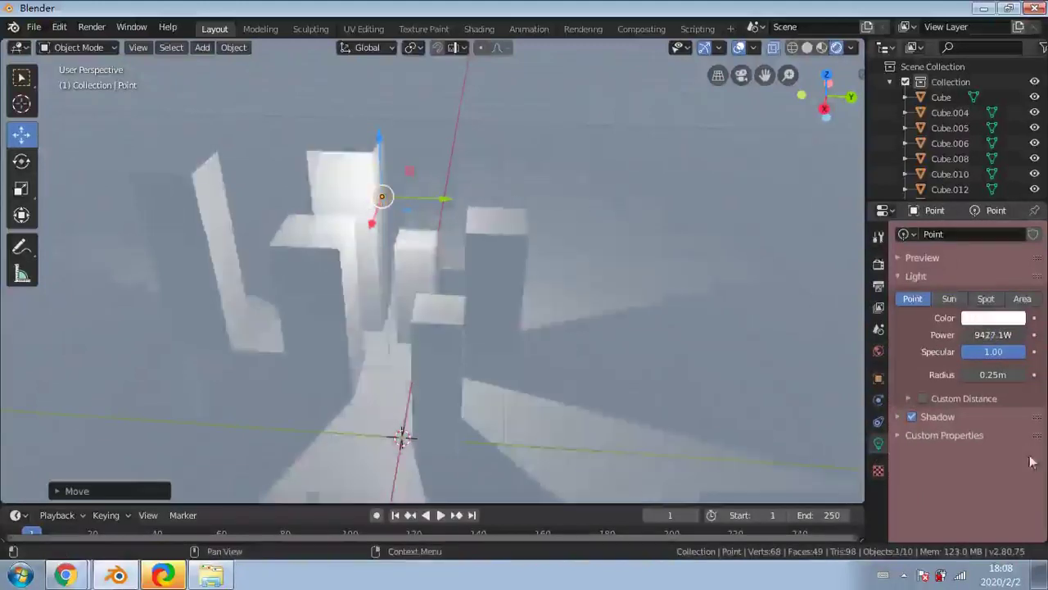
middle_drag(516, 316, 647, 309)
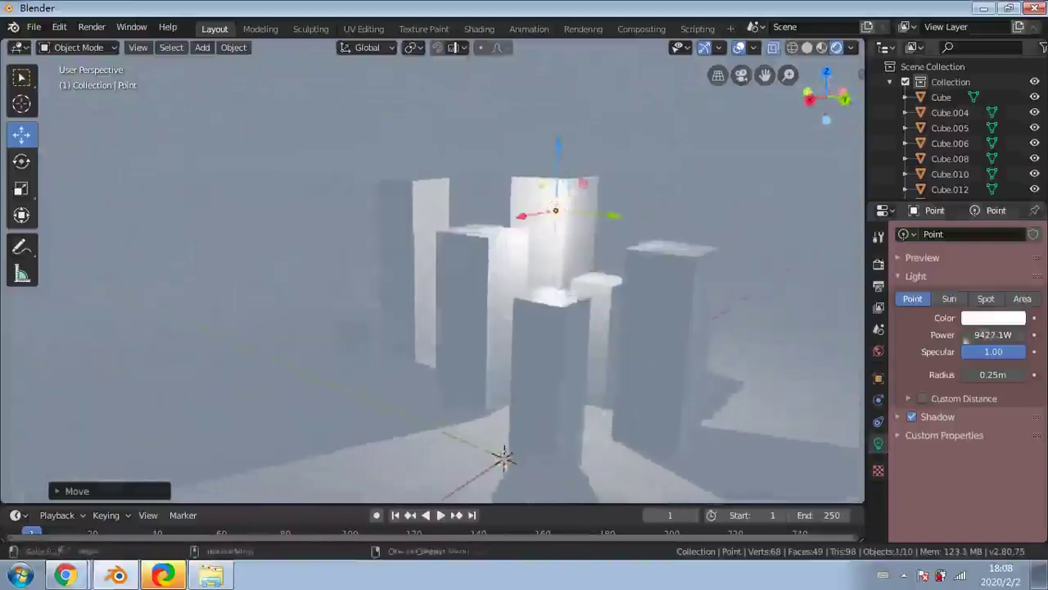
Give the point light a warm yellow-orange colour and set its radius to 7.11 m
click(996, 326)
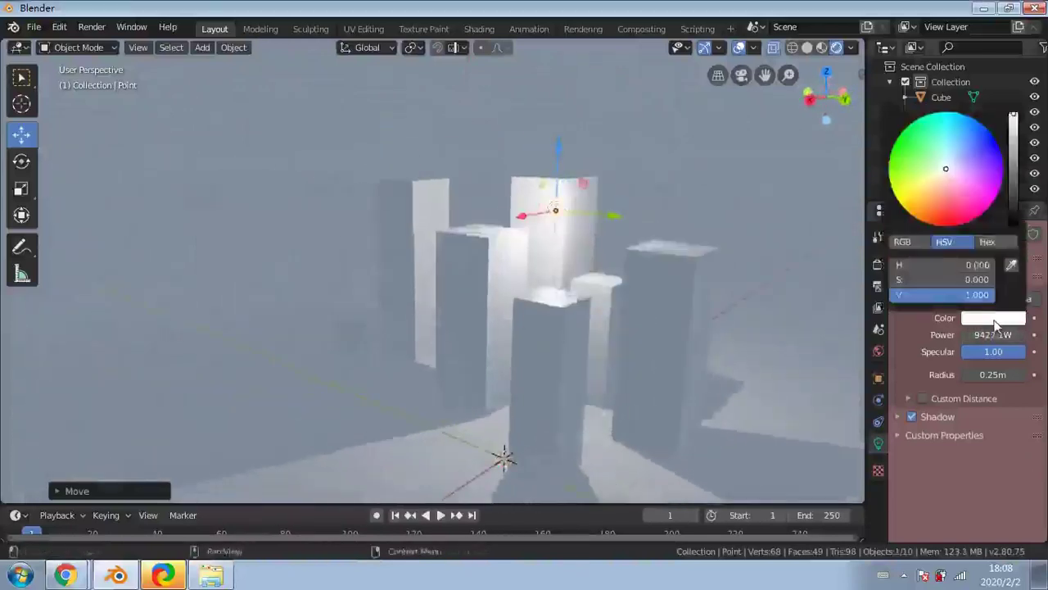
drag(923, 190, 922, 203)
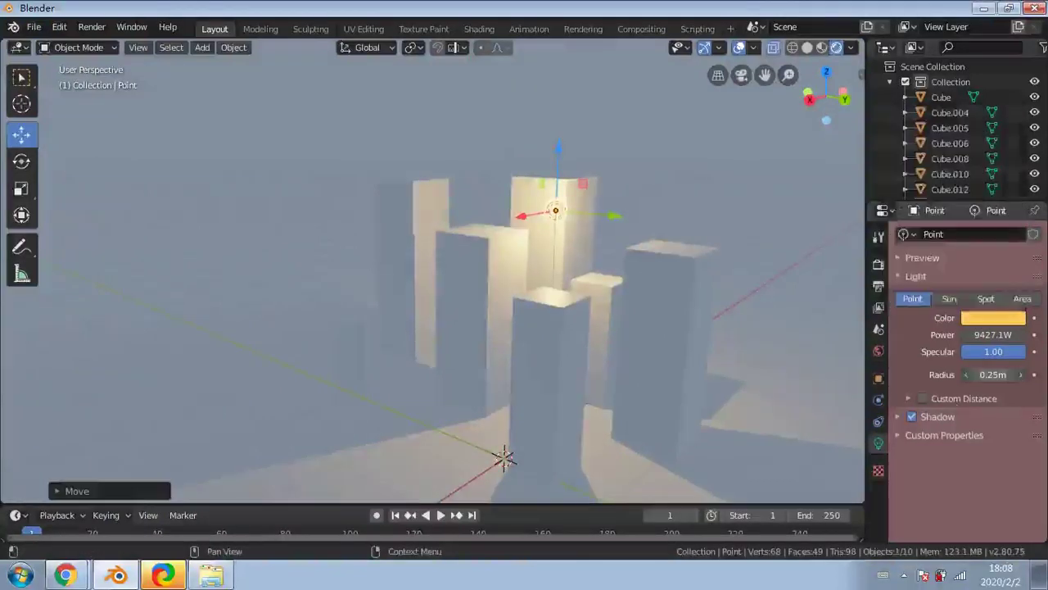
drag(994, 374, 1025, 375)
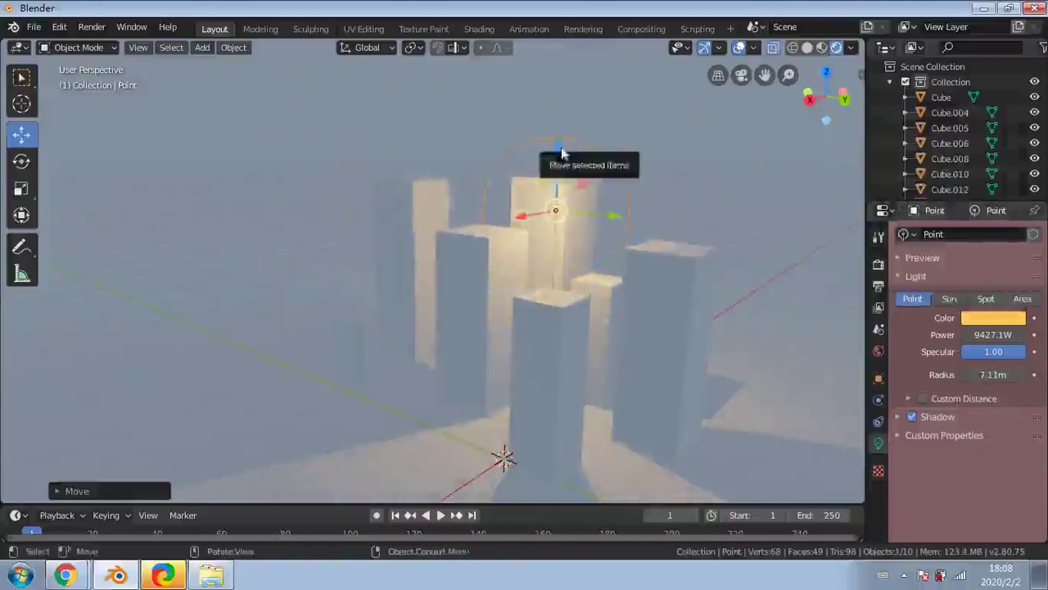
Raise the point light straight up along Z so it hovers above the tallest pillars
drag(562, 152, 562, 65)
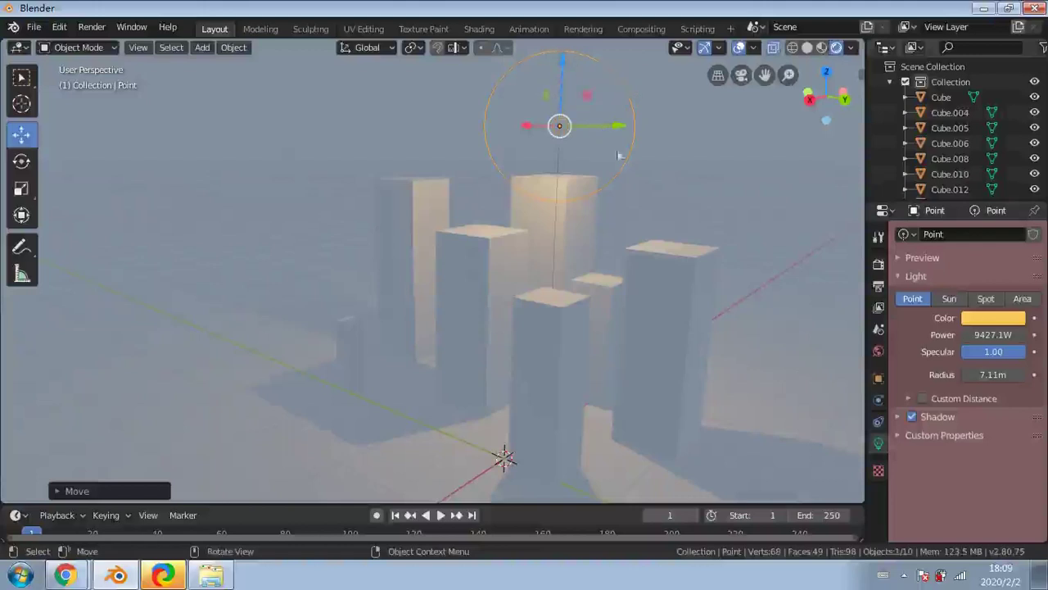
middle_drag(628, 179, 577, 195)
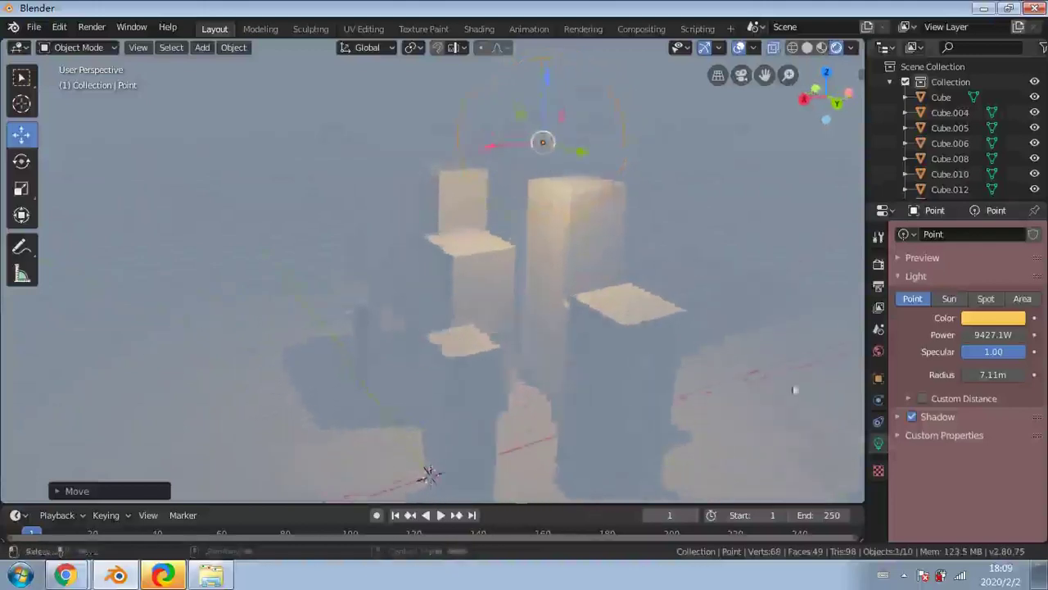
click(904, 575)
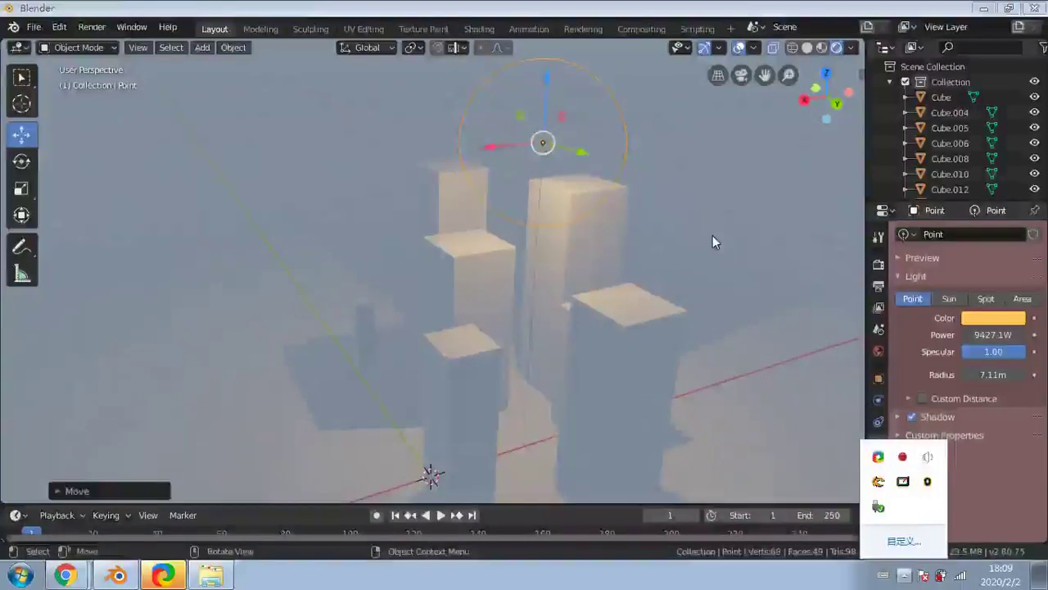
click(117, 576)
click(117, 576)
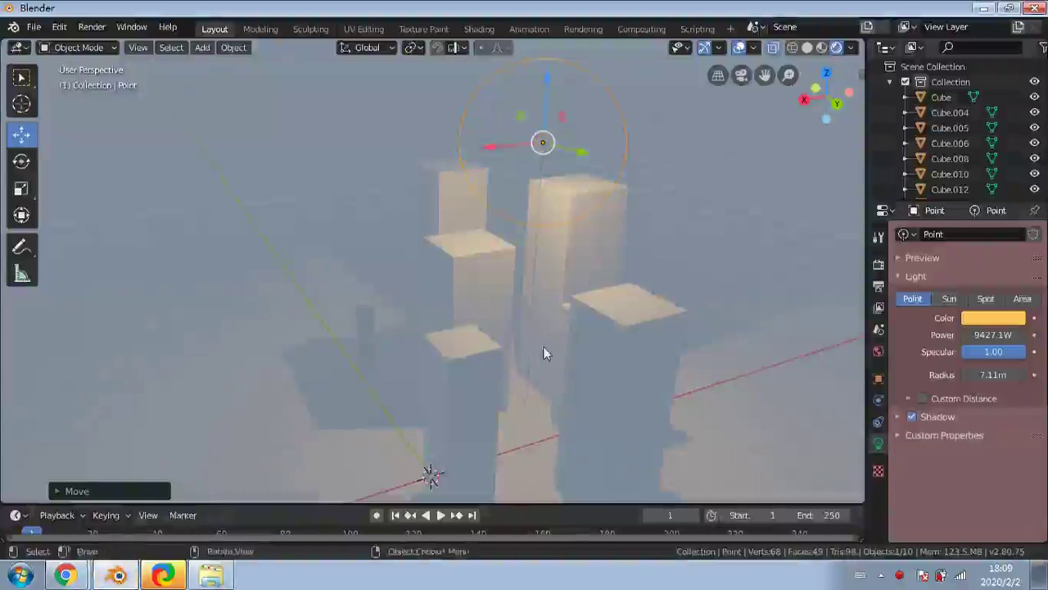
Deselect the point light and switch from the Move tool to the Select Box tool
click(224, 128)
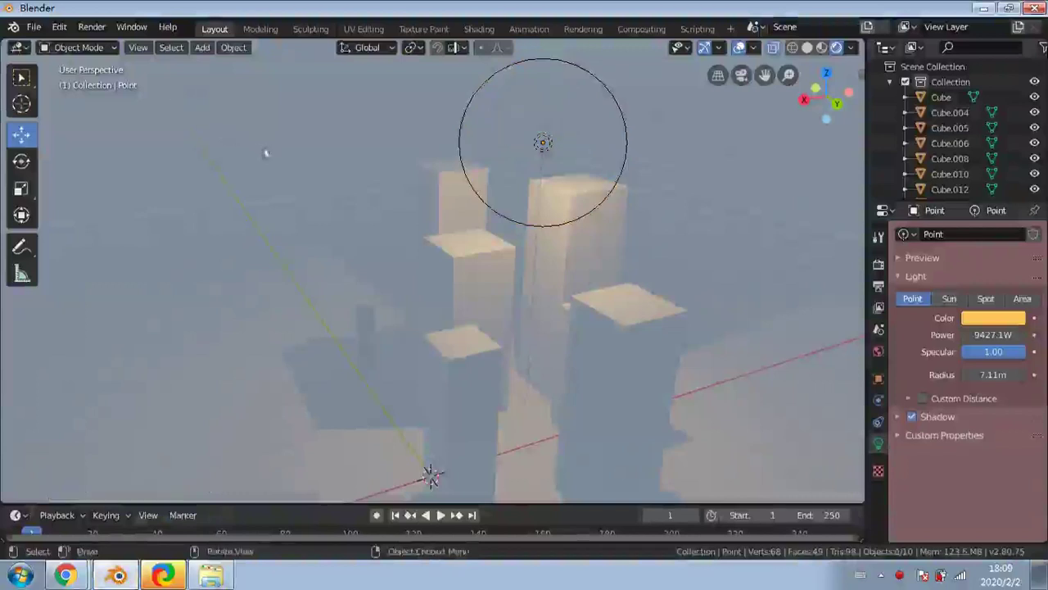
middle_drag(265, 155, 608, 231)
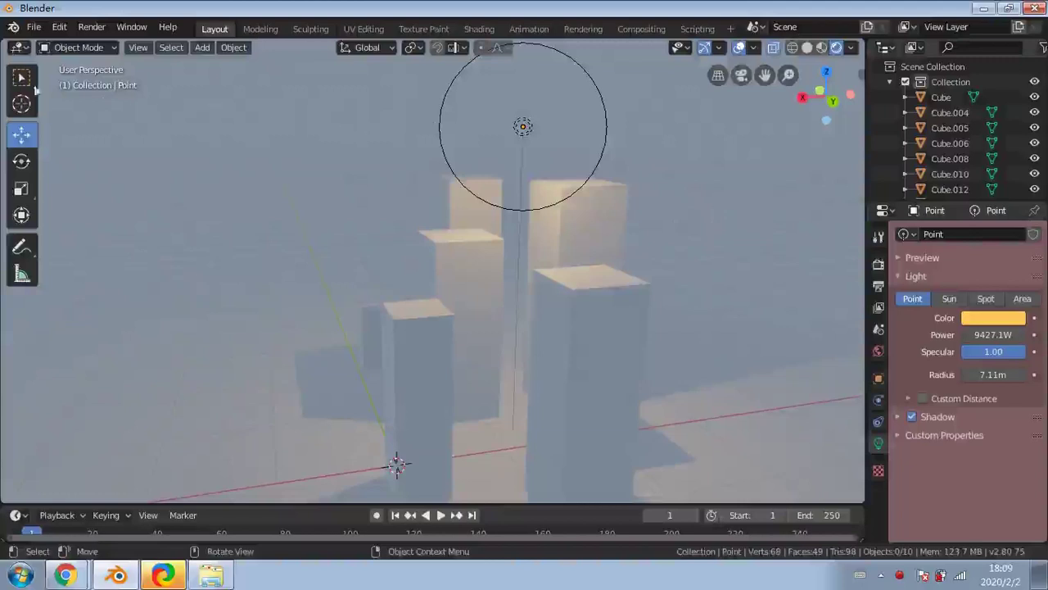
click(21, 78)
middle_drag(473, 202, 734, 150)
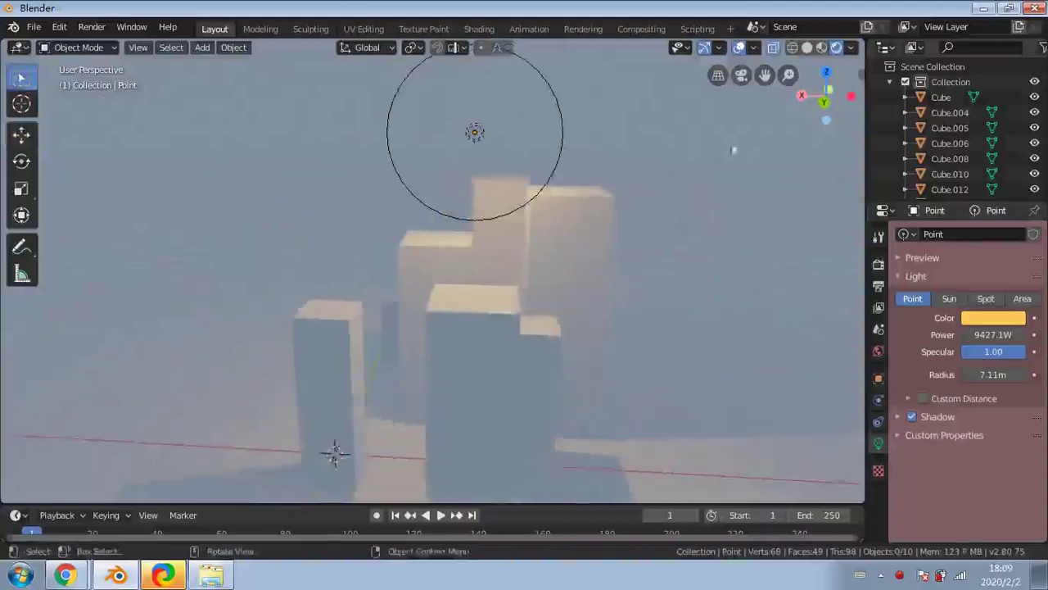
click(942, 96)
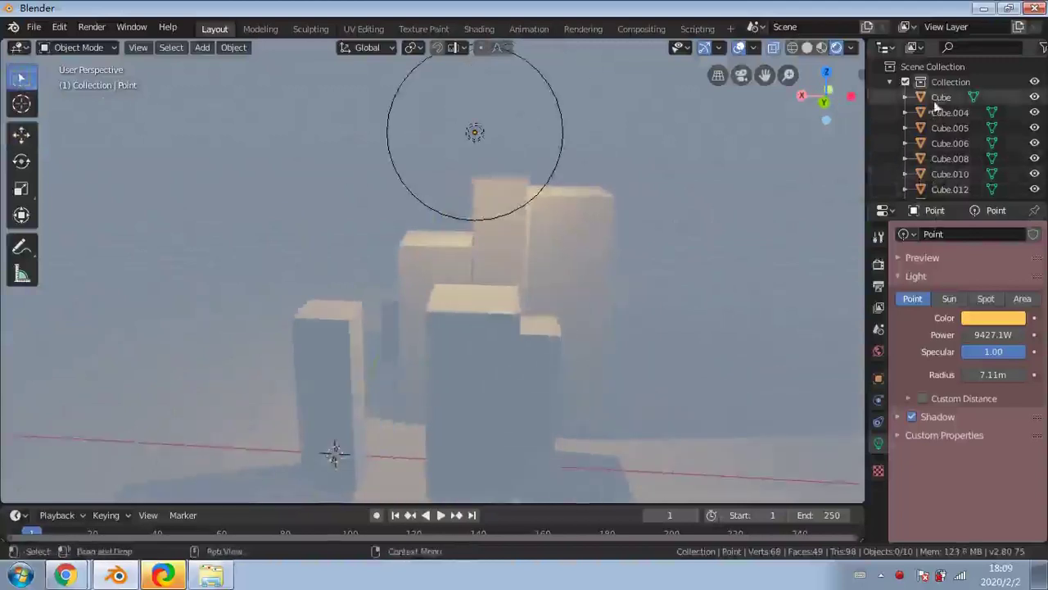
click(753, 182)
middle_drag(666, 175, 760, 196)
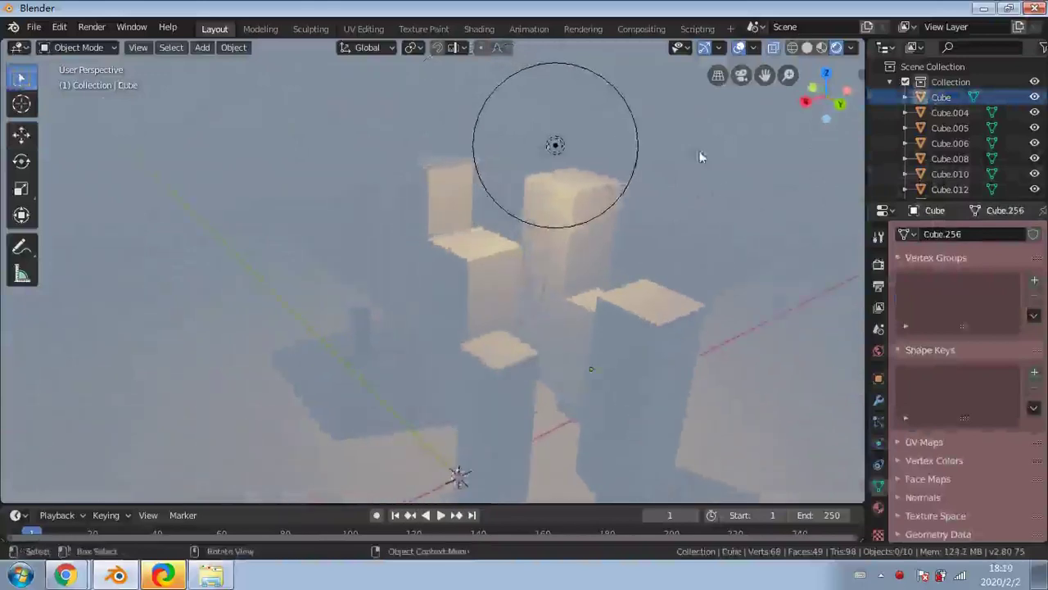
Examine the lit pillars with the viewport gizmos and overlays hidden, and turn both back on
click(703, 47)
click(747, 51)
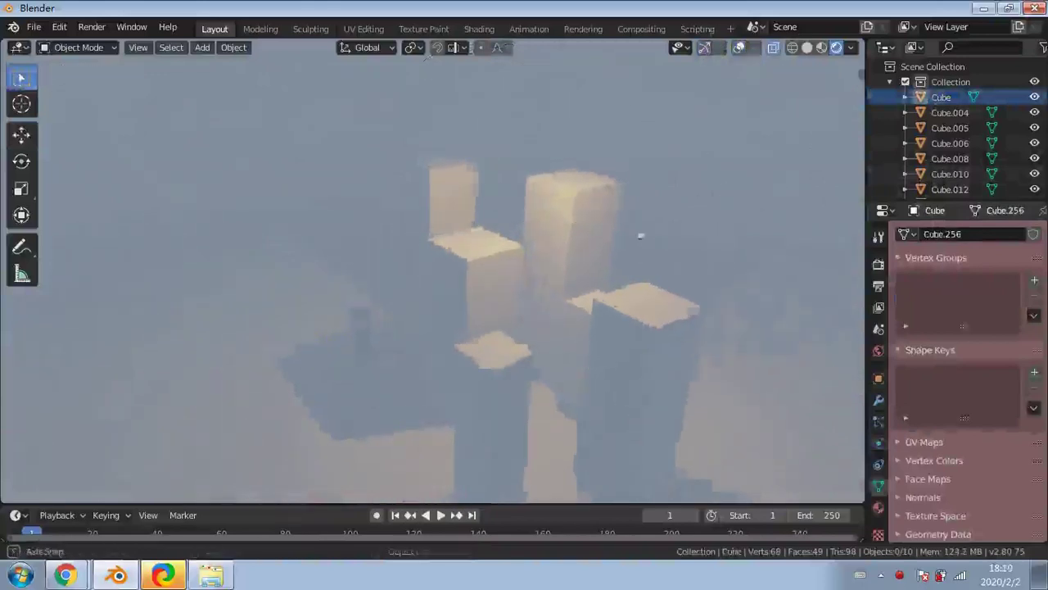
middle_drag(638, 235, 667, 228)
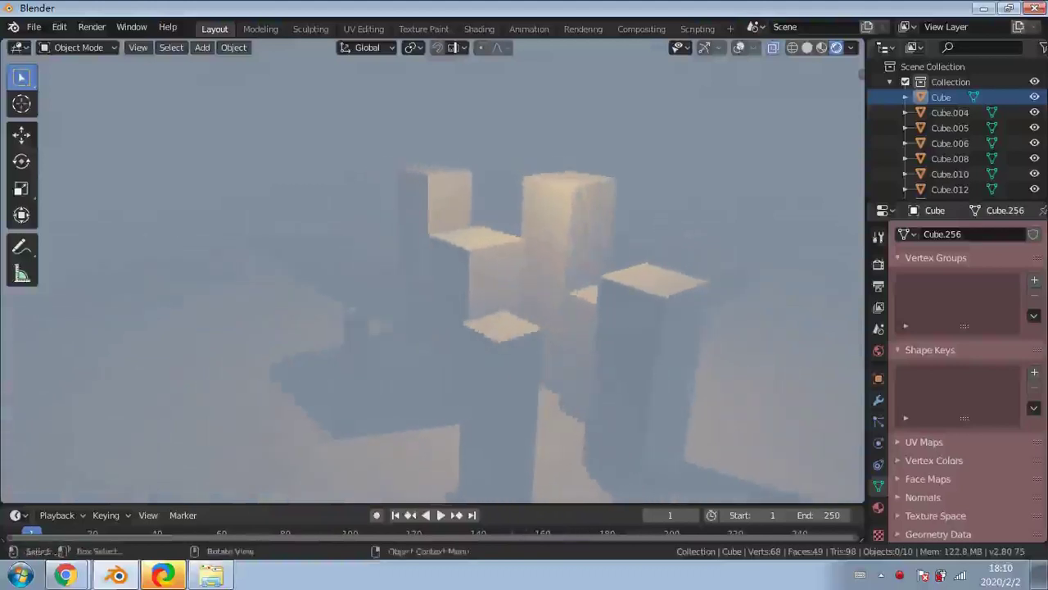
click(740, 48)
click(705, 49)
middle_drag(713, 197, 635, 171)
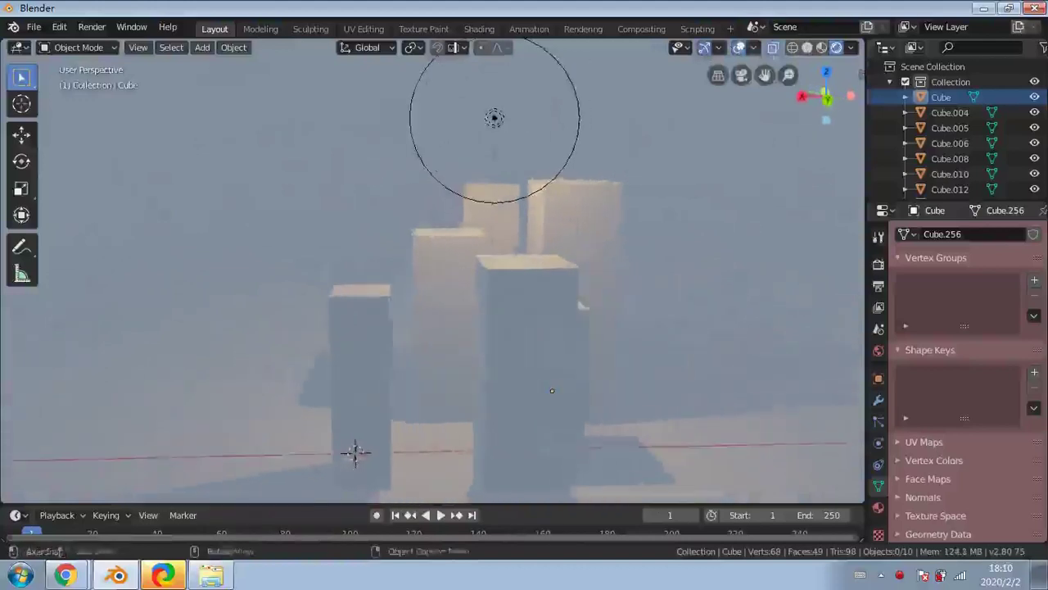
Set the world background strength to 0.200
scroll(958, 467, down, 1)
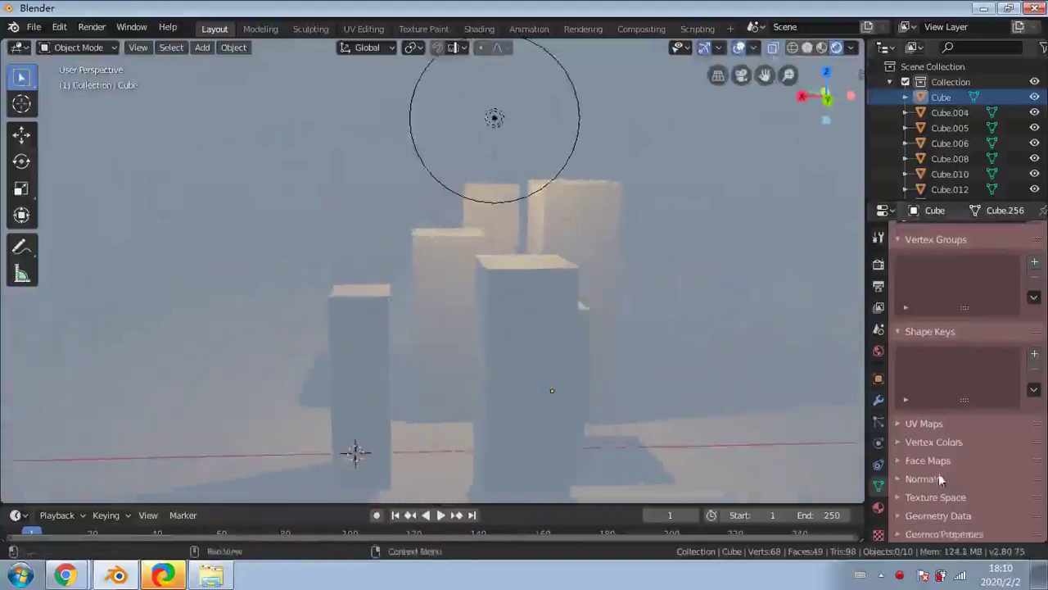
click(879, 353)
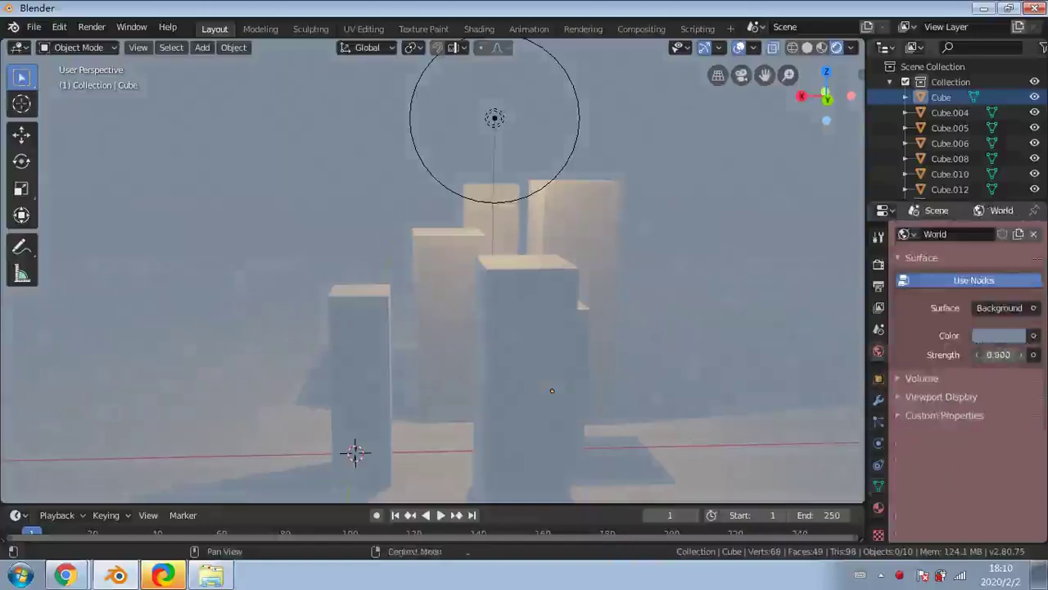
mouse_move(998, 354)
mouse_down()
mouse_move(925, 354)
mouse_move(990, 355)
mouse_up()
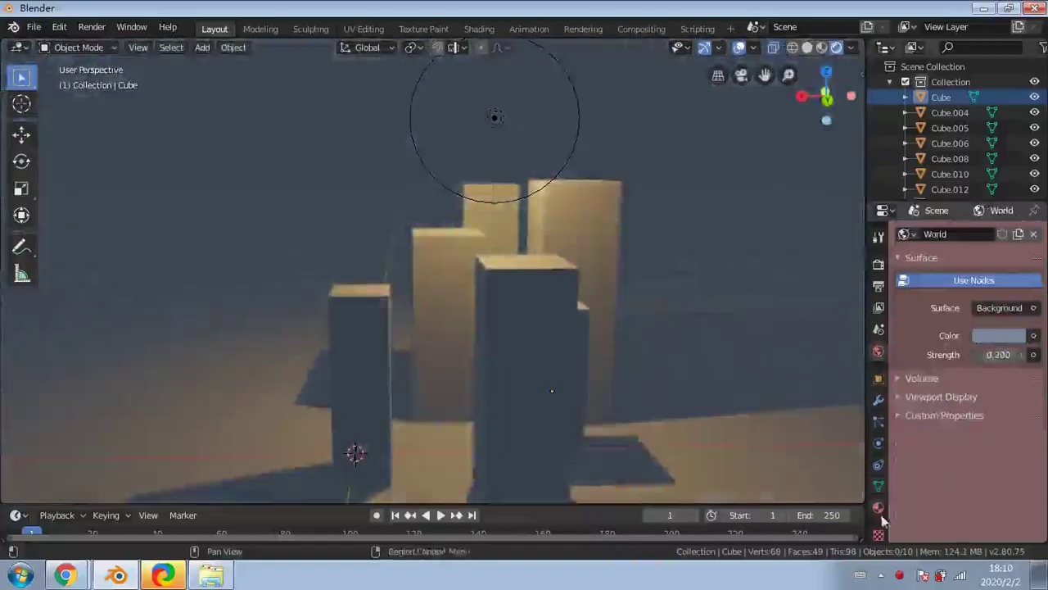
Select the pillar Cube.010 and create a new material for it
click(878, 507)
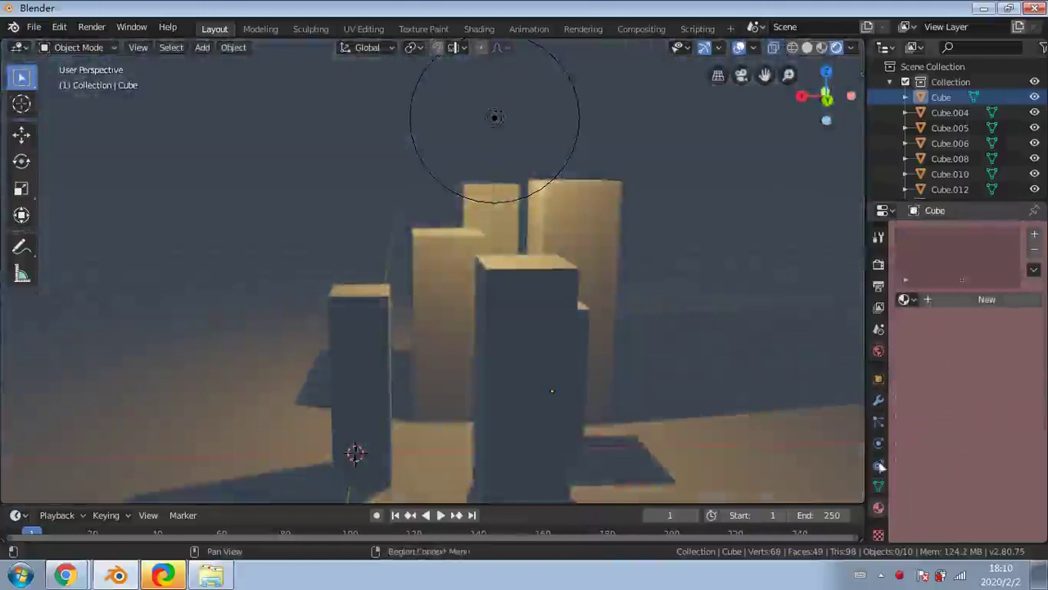
click(948, 125)
click(952, 173)
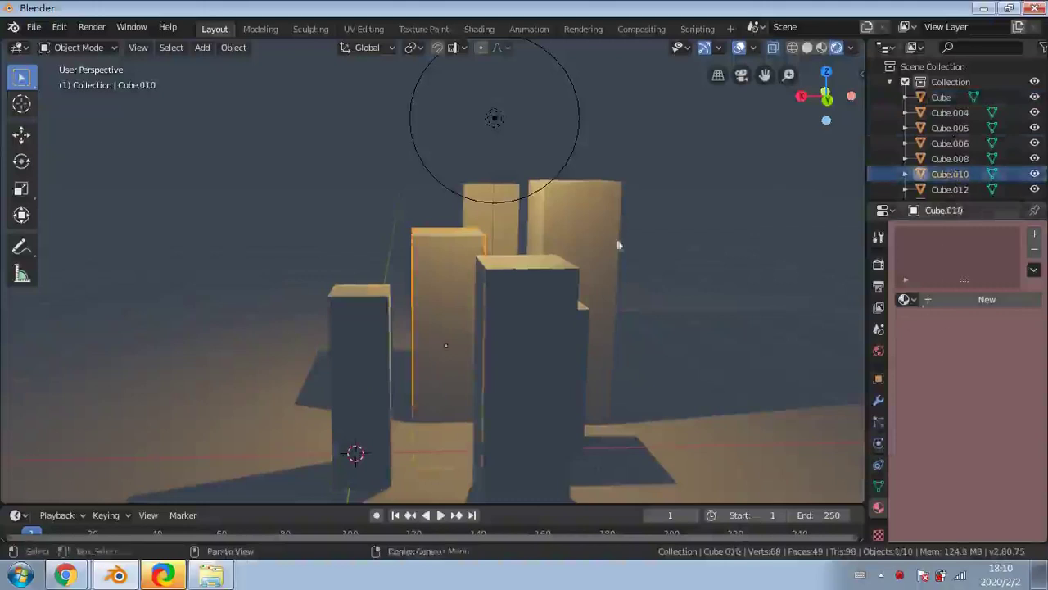
middle_drag(534, 256, 584, 258)
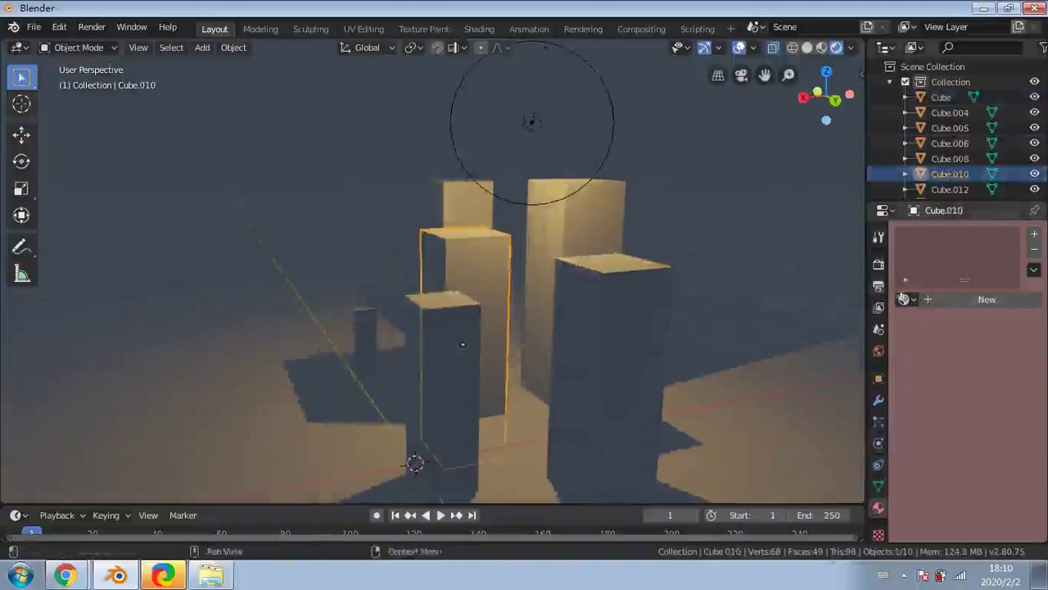
click(930, 299)
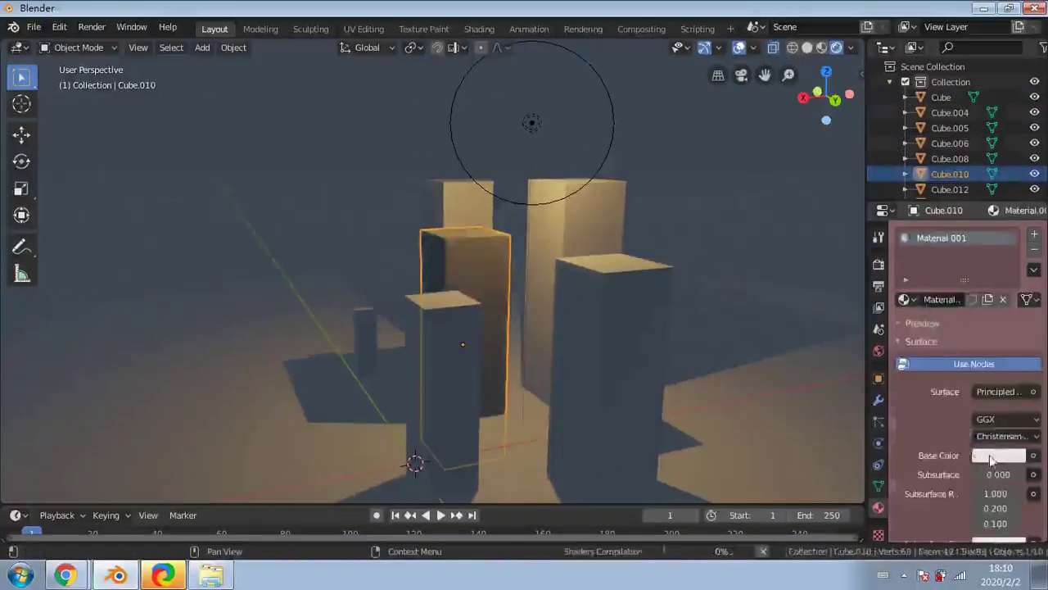
Set the base colour of the new pillar material to red with hue 0.000
click(991, 456)
drag(945, 322, 945, 337)
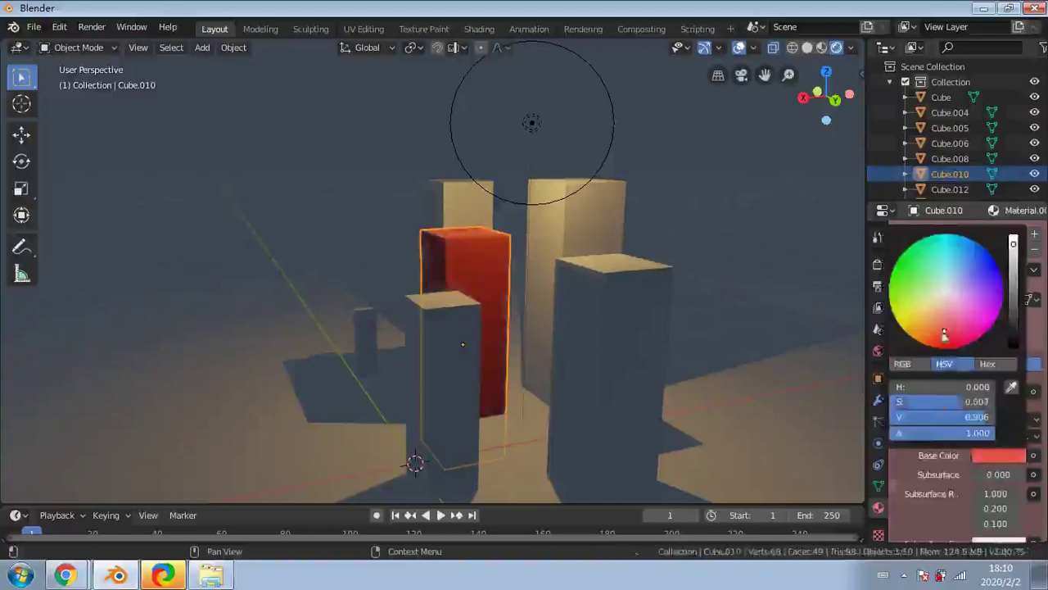
click(746, 308)
middle_drag(746, 308, 902, 314)
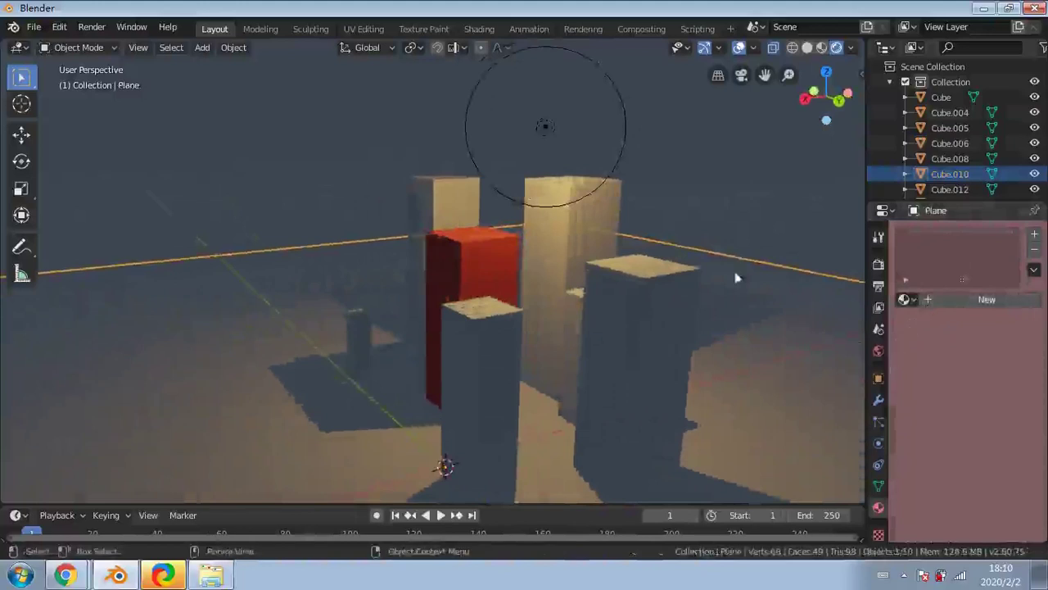
Reselect the red pillar and set its material roughness to 0.000
click(476, 250)
scroll(953, 447, down, 5)
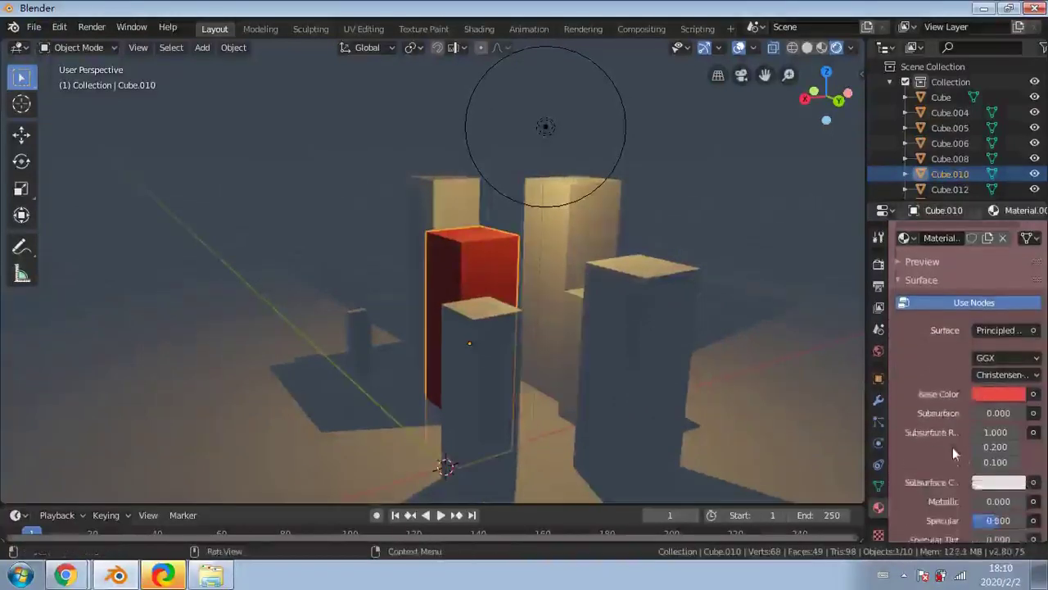
scroll(954, 452, down, 2)
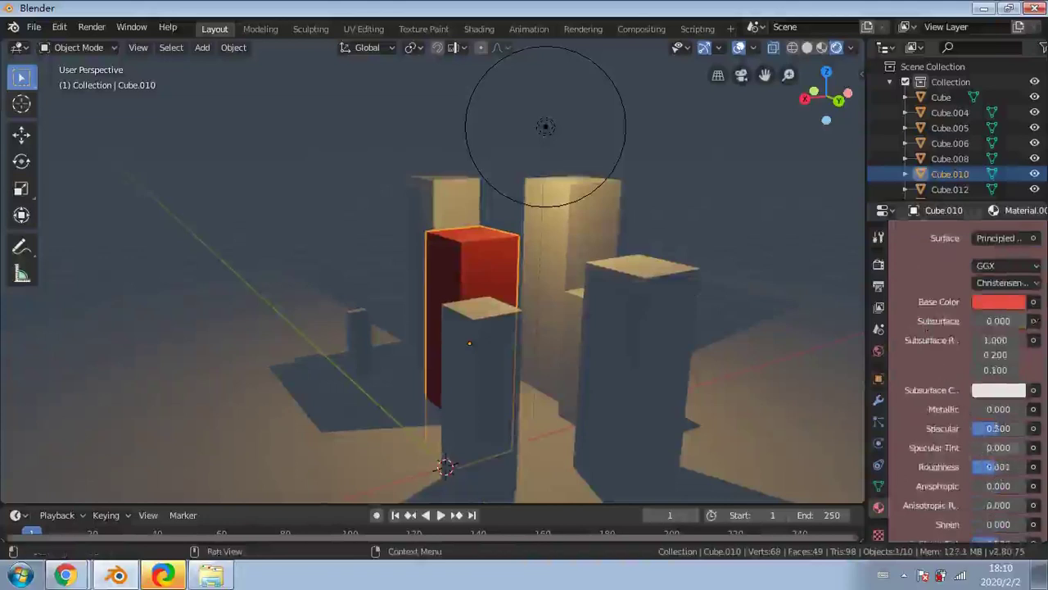
drag(992, 466, 975, 466)
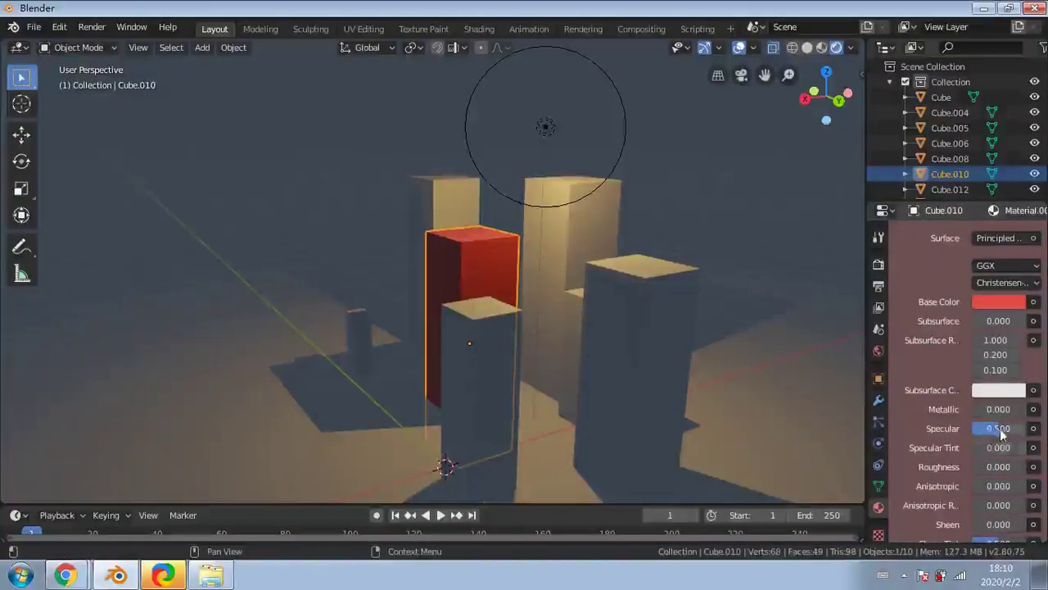
Enable Screen Space Reflections in the Eevee render settings and inspect the reflections on the red pillar up close
click(878, 265)
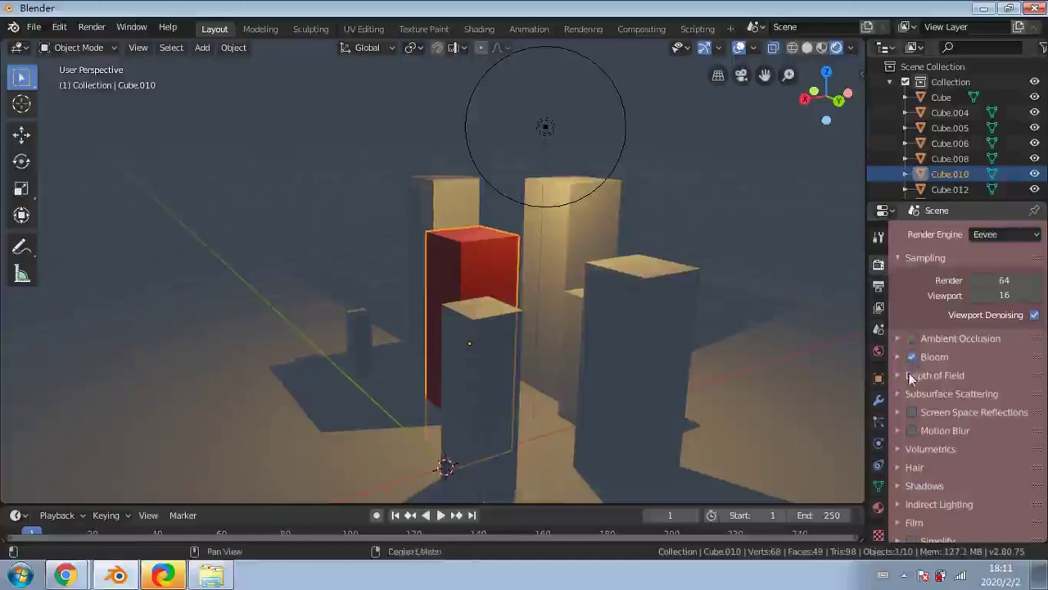
click(911, 414)
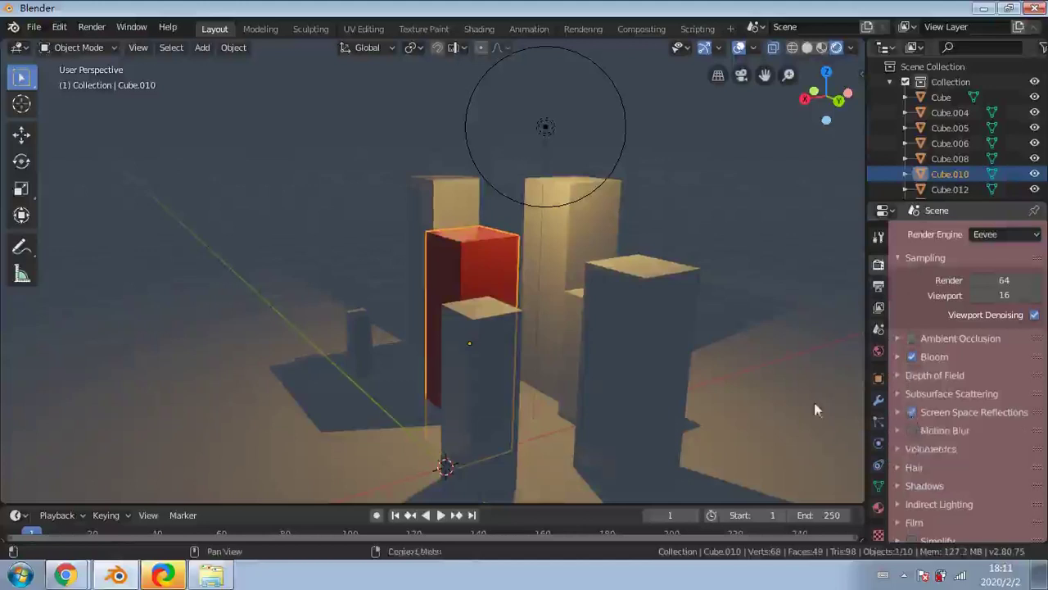
middle_drag(814, 410, 847, 390)
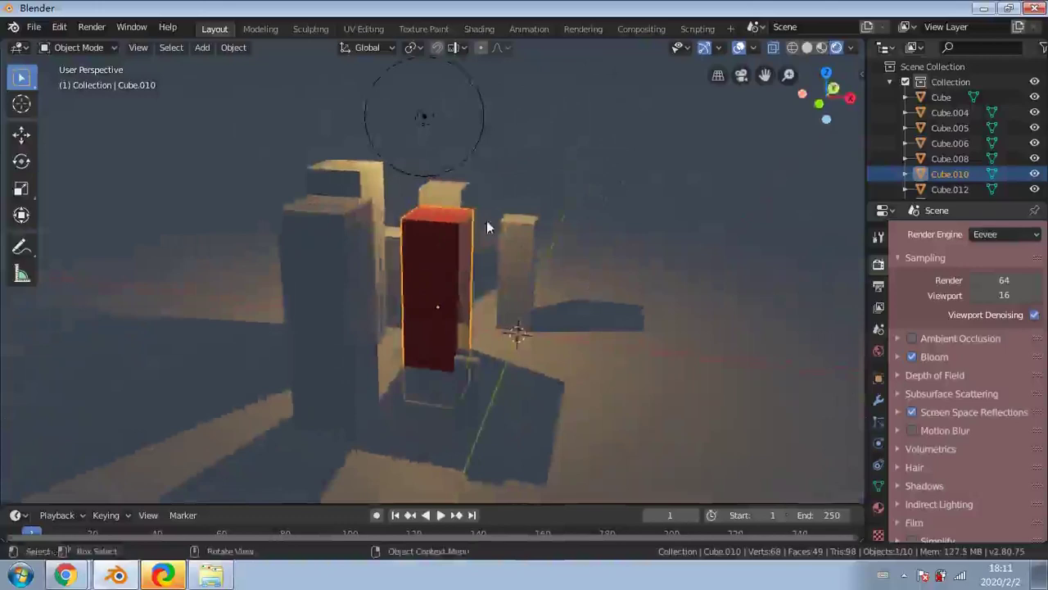
scroll(495, 228, up, 6)
middle_drag(501, 233, 343, 230)
scroll(641, 243, down, 3)
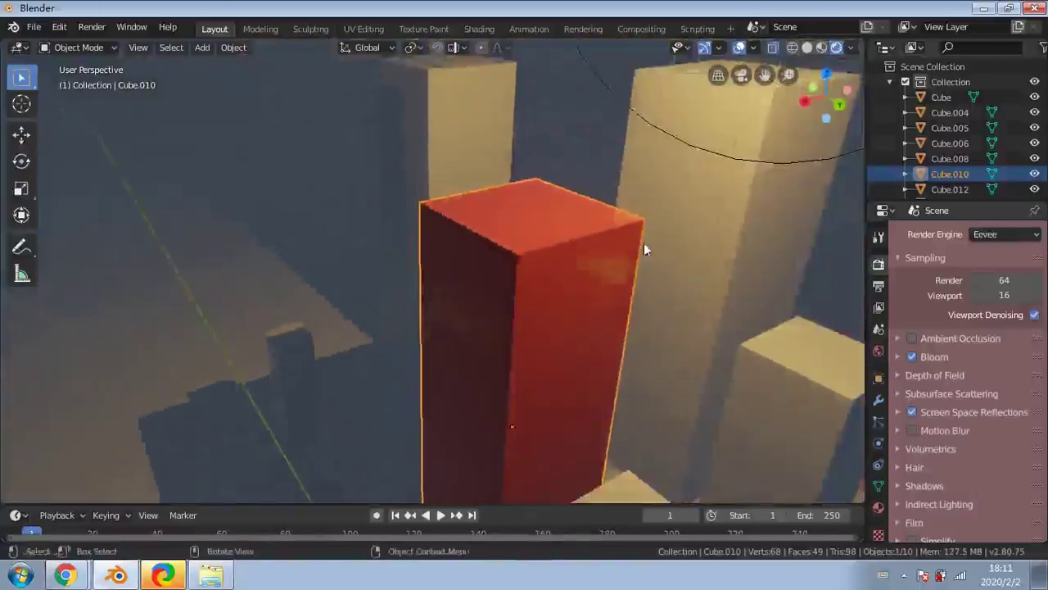
middle_drag(644, 243, 616, 224)
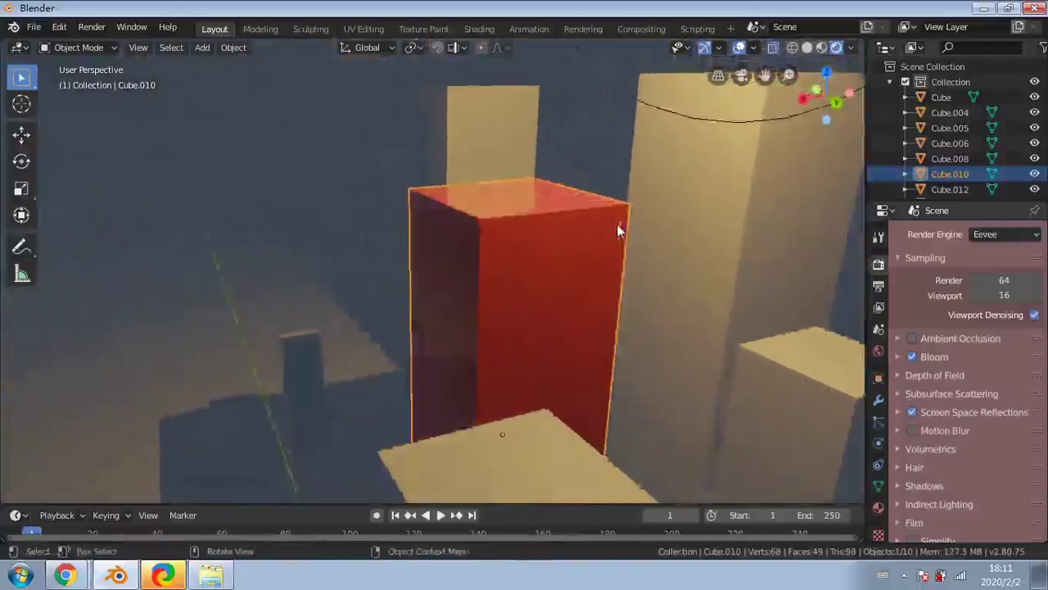
Select the point light above the pillars and lower it to beside the top of the red pillar, adjusting its horizontal position
scroll(618, 226, down, 2)
scroll(639, 208, down, 1)
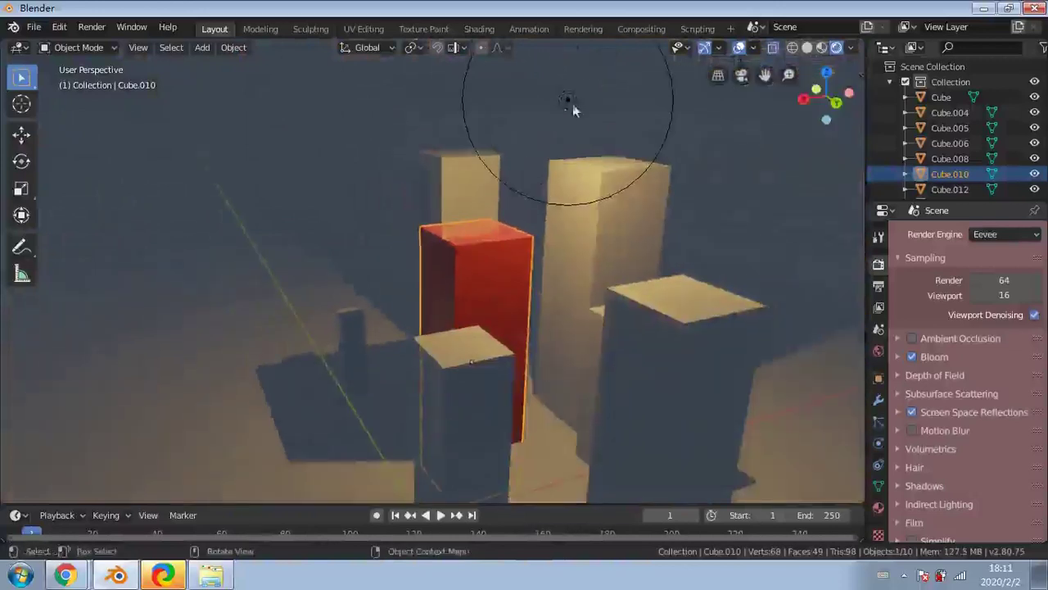
click(569, 101)
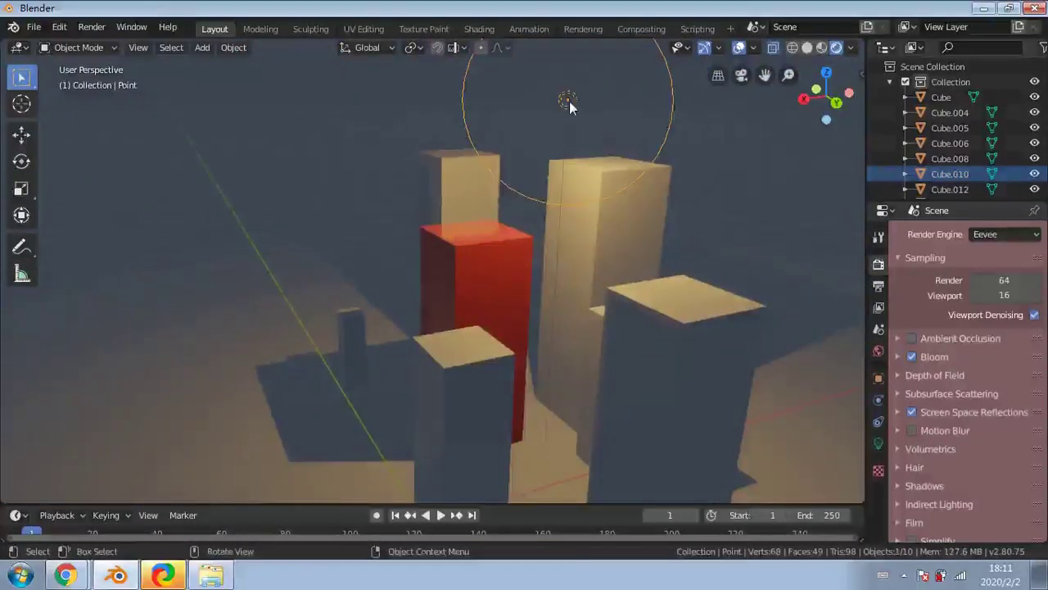
click(11, 137)
scroll(536, 80, down, 1)
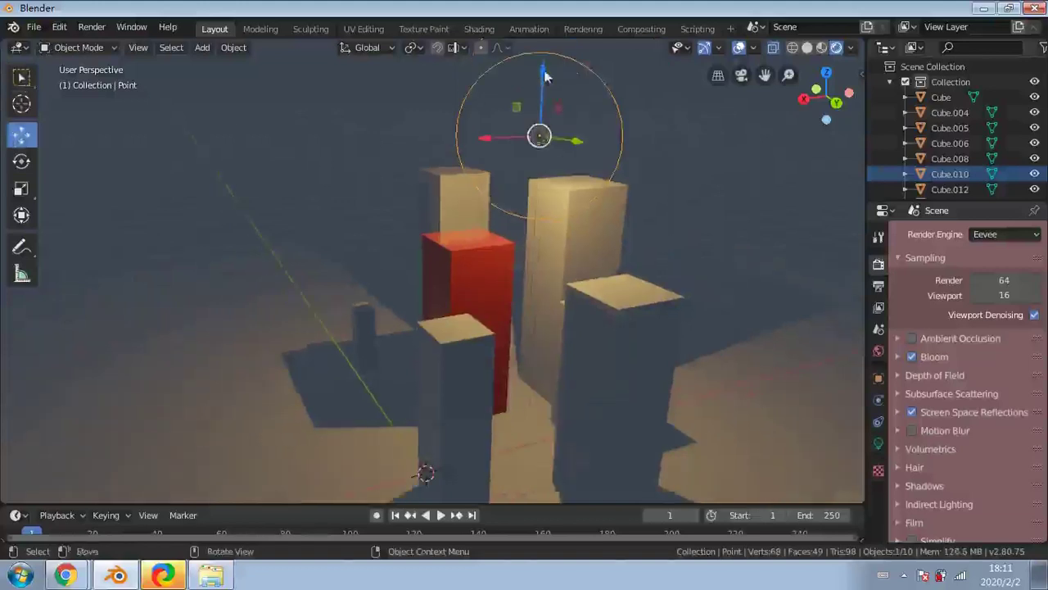
drag(545, 76, 530, 206)
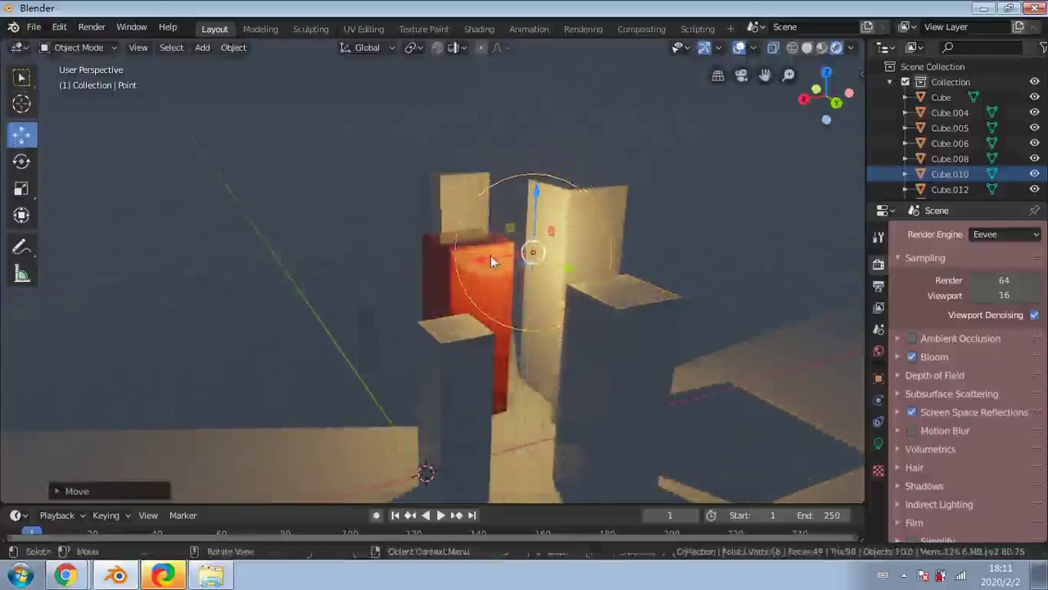
drag(490, 258, 464, 262)
scroll(505, 260, up, 2)
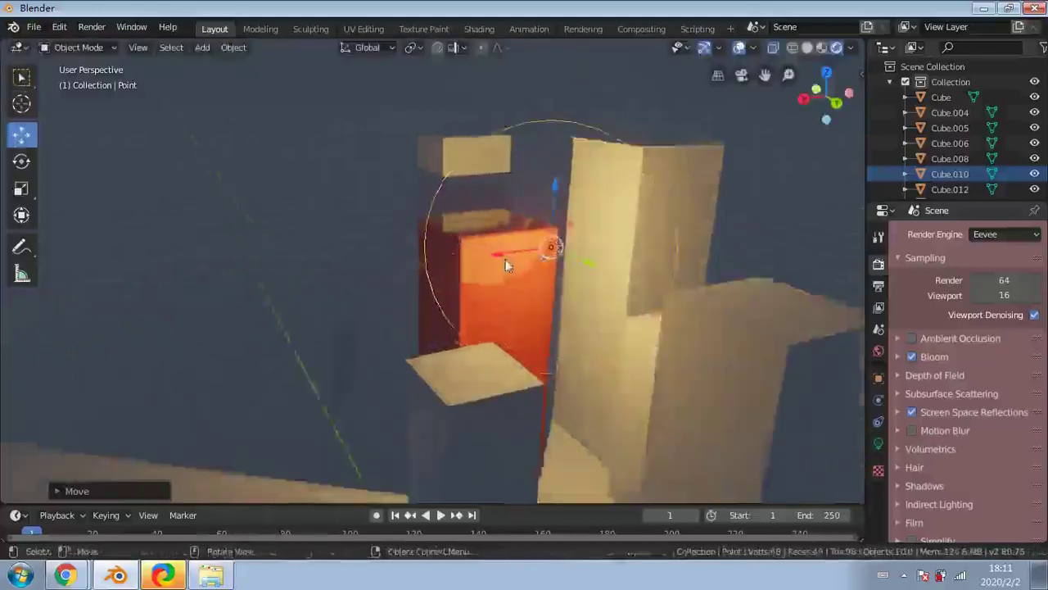
Inspect the light on the red pillar up close and set the point light's power to 9584.2 W
scroll(505, 259, up, 4)
middle_drag(594, 300, 480, 302)
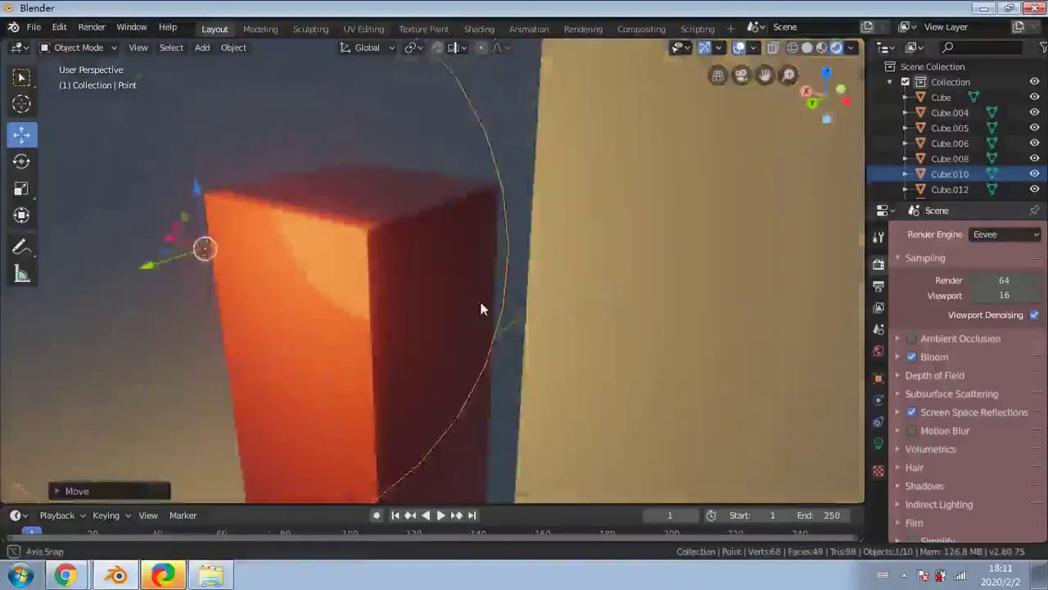
scroll(480, 308, down, 4)
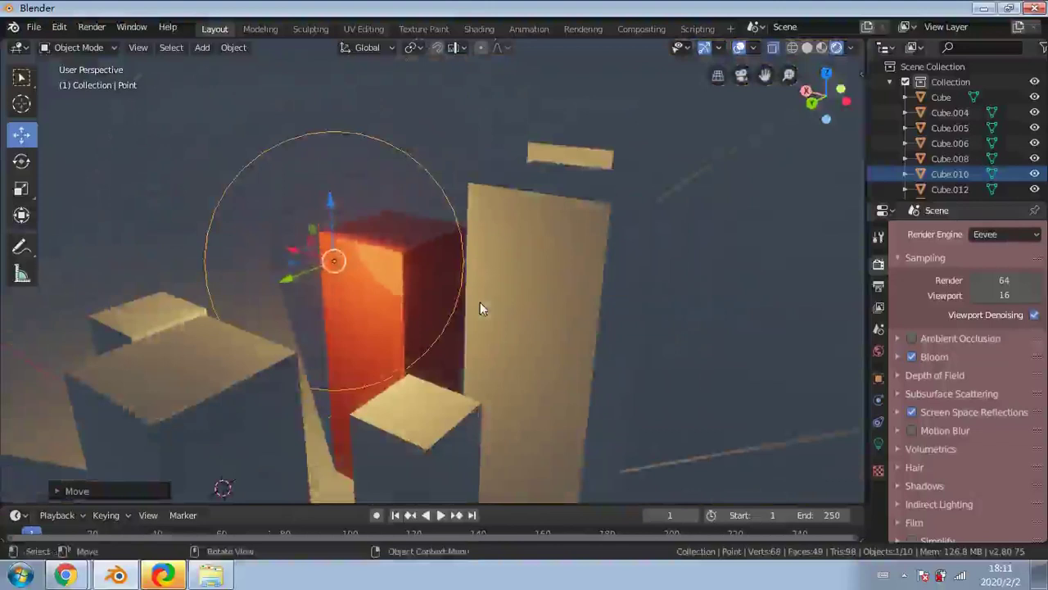
click(878, 442)
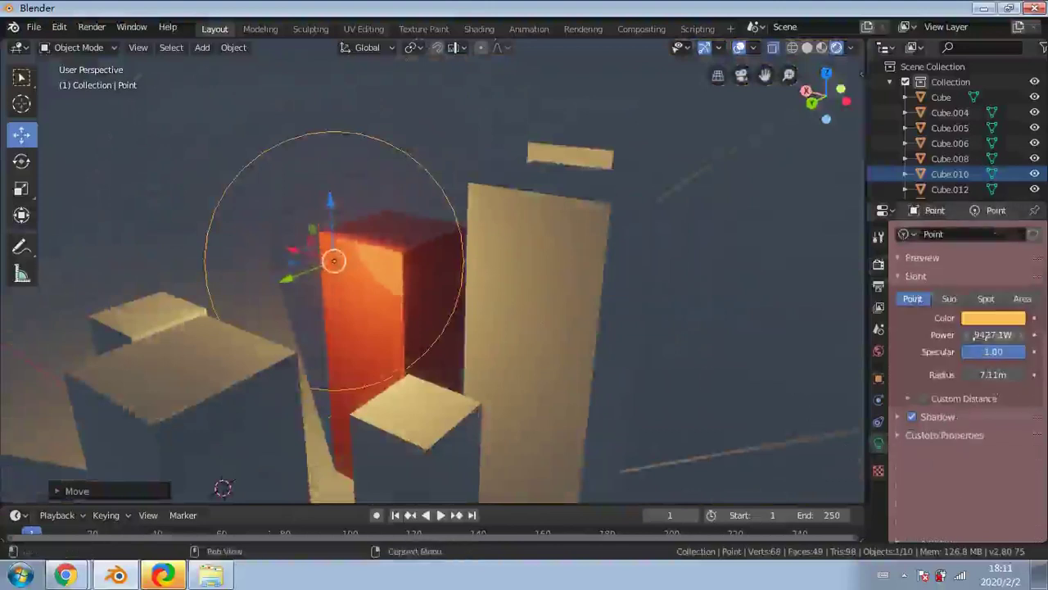
drag(995, 335, 999, 335)
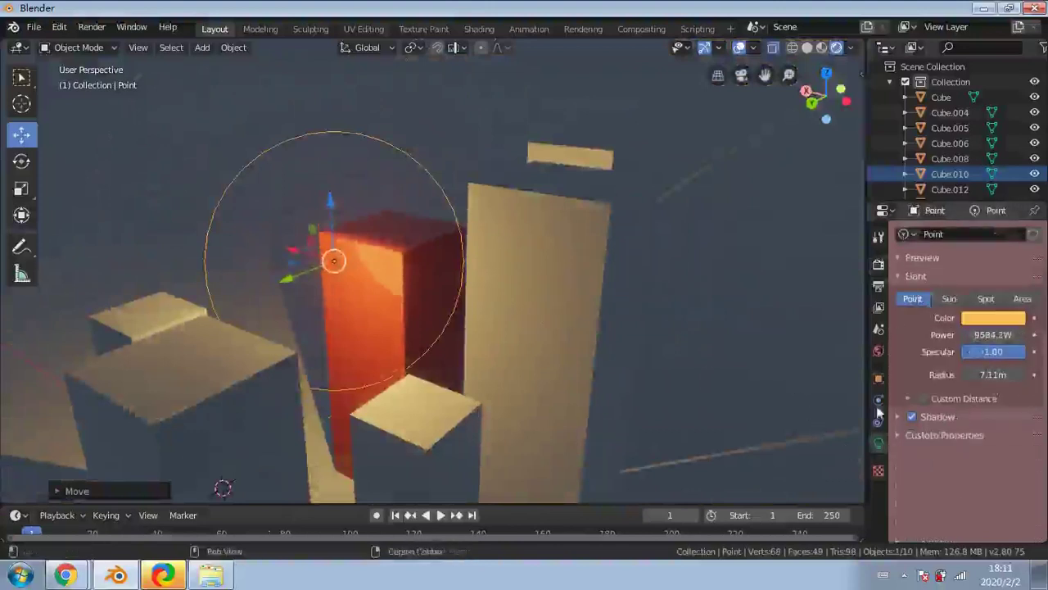
Expand the Eevee Bloom settings and set the bloom intensity to 0.100
click(880, 268)
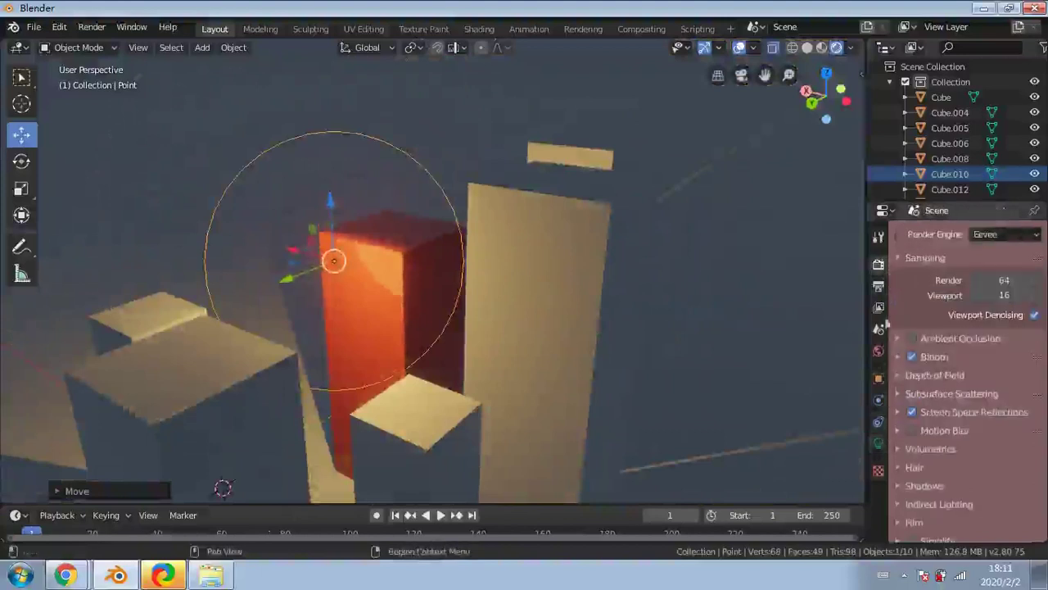
click(907, 361)
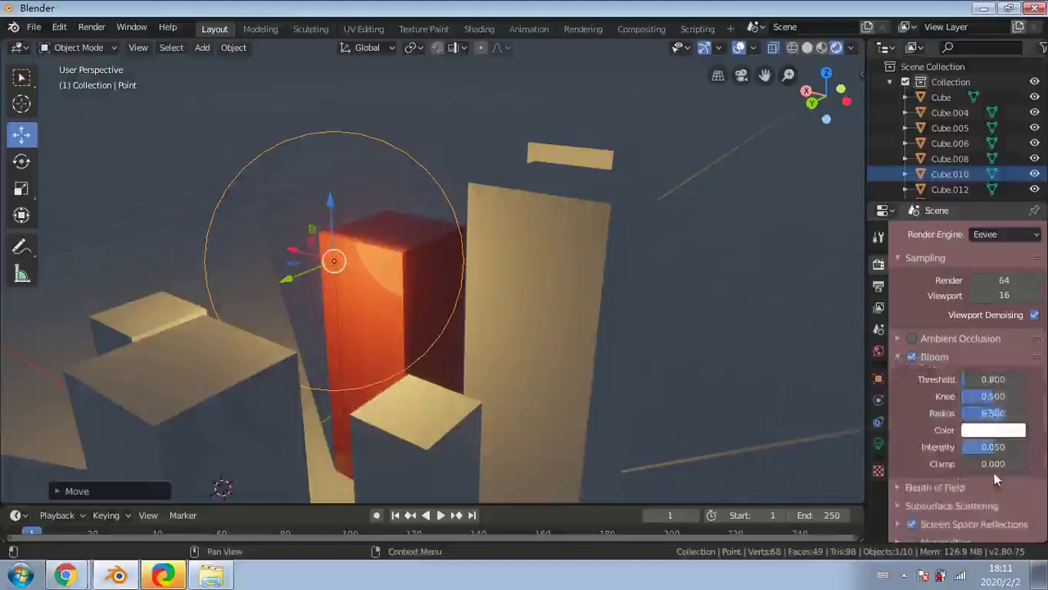
drag(990, 449, 1007, 446)
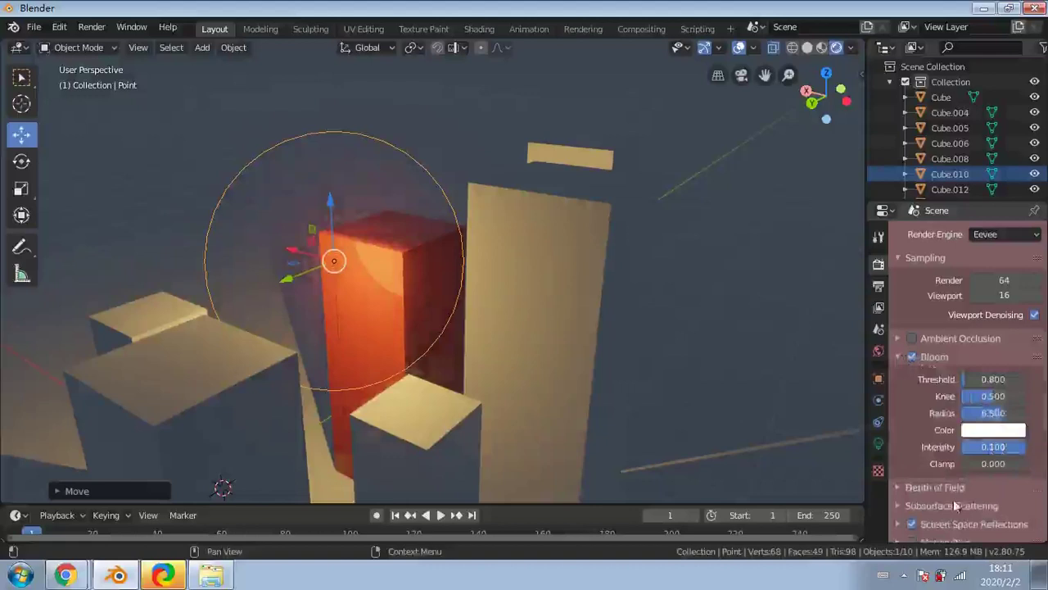
Set the bloom threshold to 0.102 and the knee to 0.233
drag(984, 379, 949, 396)
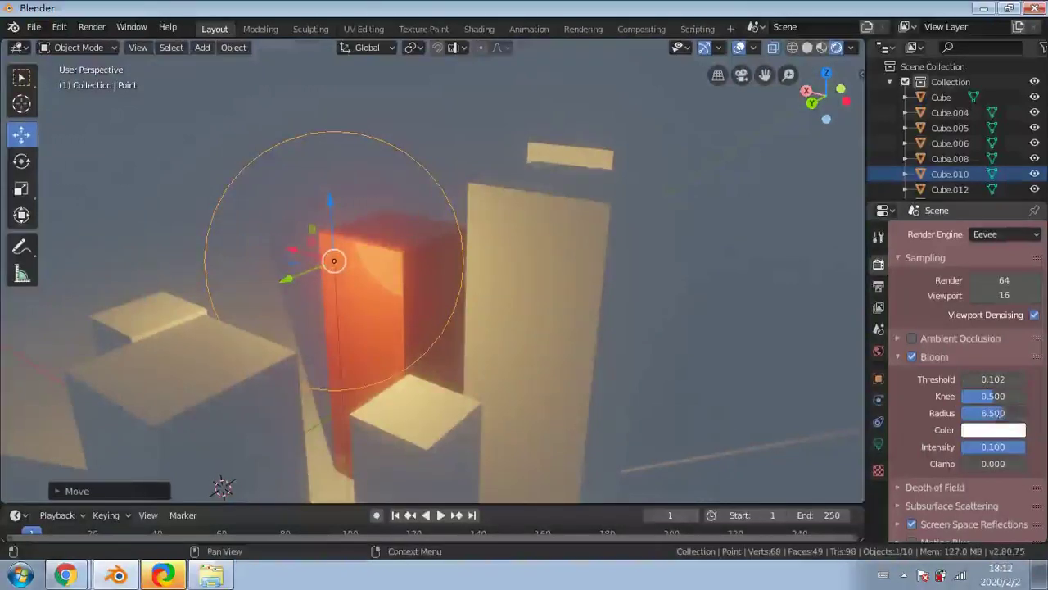
click(996, 414)
key(Return)
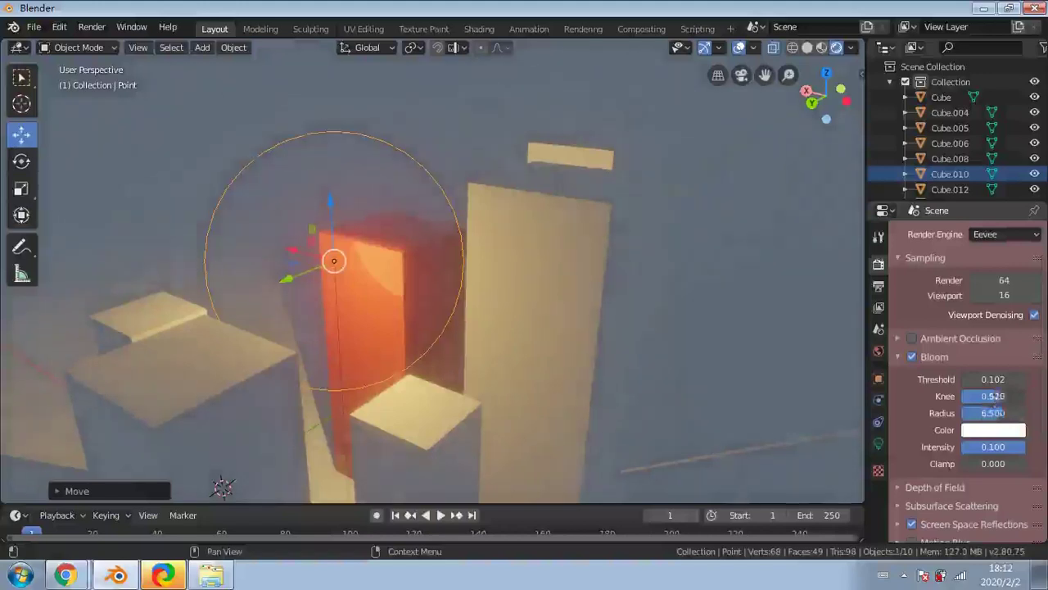
drag(995, 396, 916, 429)
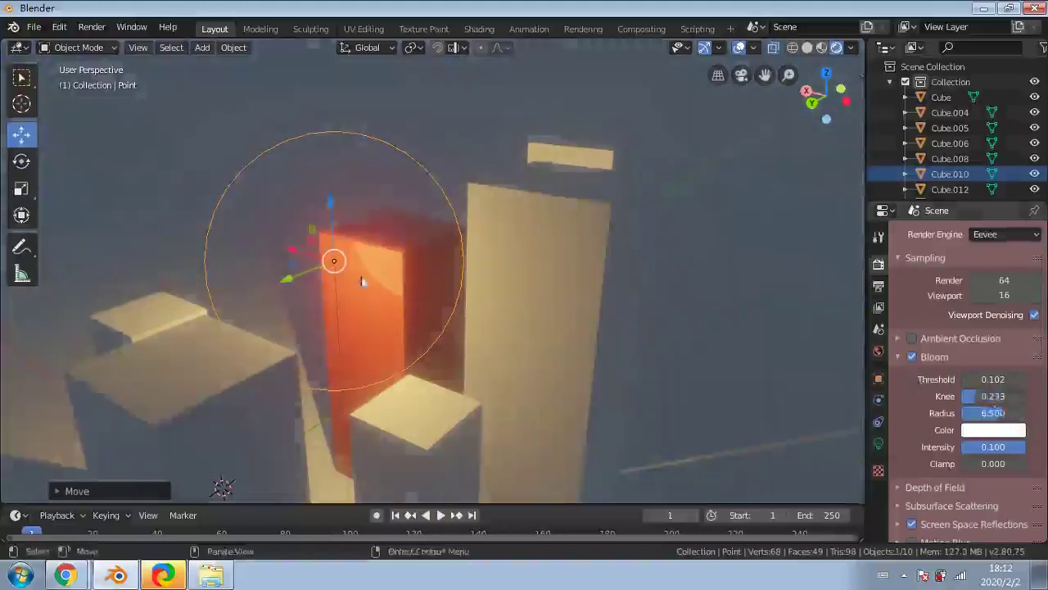
Move the point light along the Y axis away from the red pillar and deselect it
drag(302, 272, 326, 271)
scroll(328, 270, up, 4)
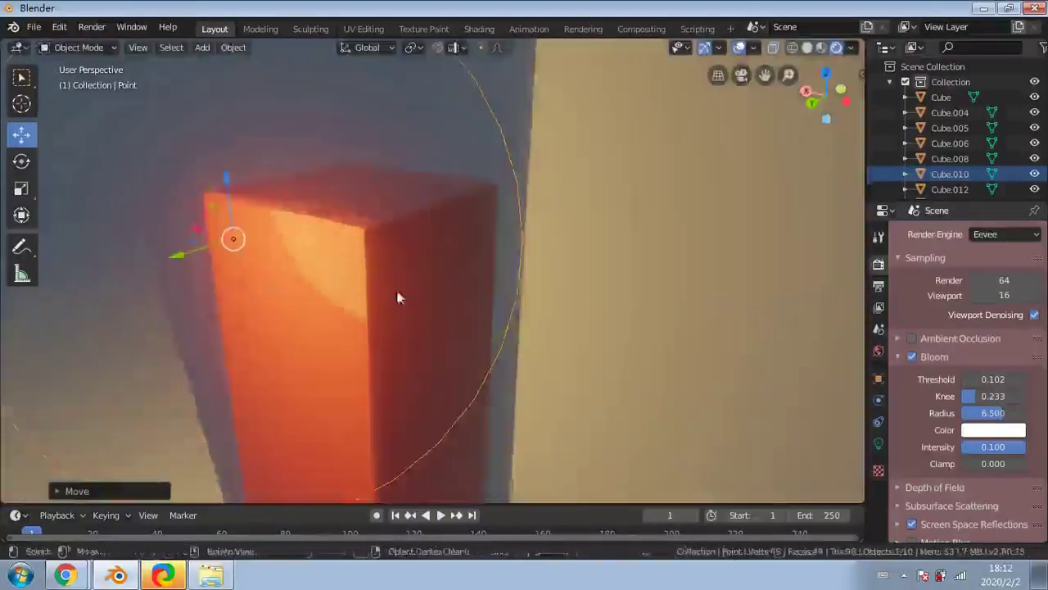
middle_drag(398, 292, 403, 390)
scroll(621, 308, up, 1)
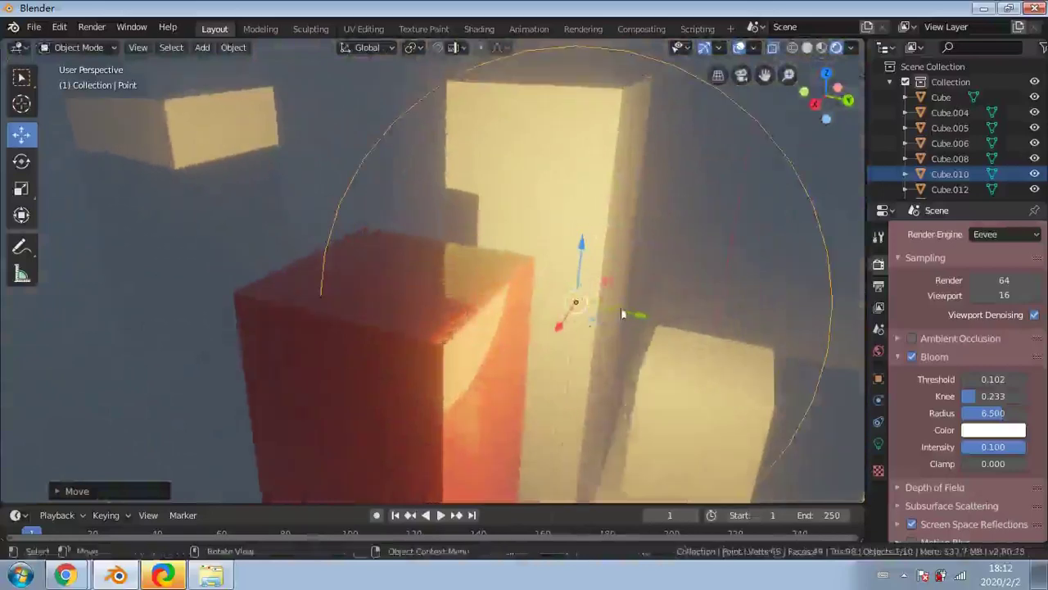
drag(625, 312, 737, 328)
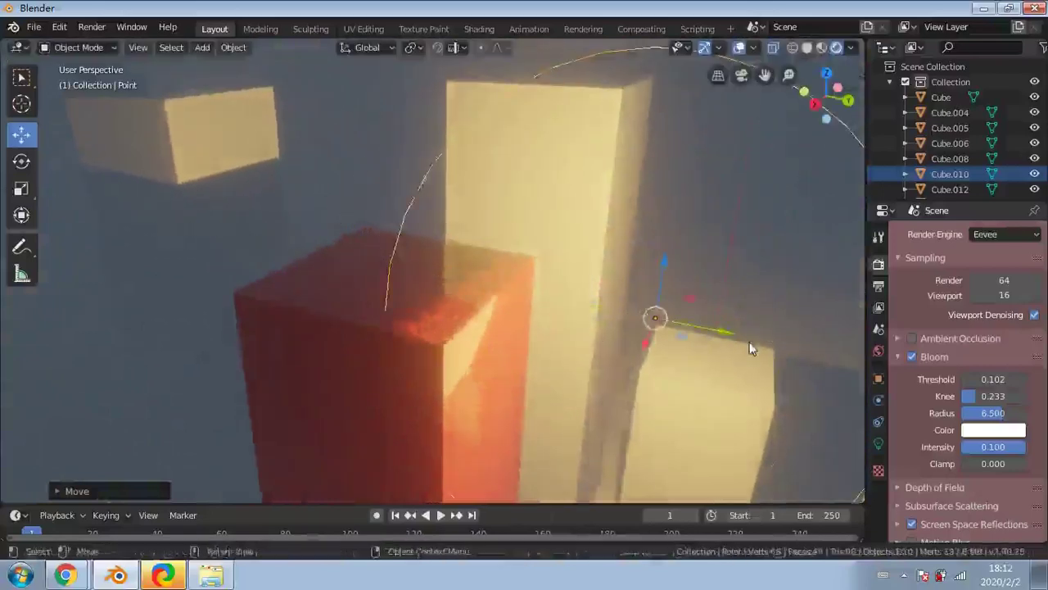
middle_drag(665, 326, 645, 325)
scroll(644, 325, down, 3)
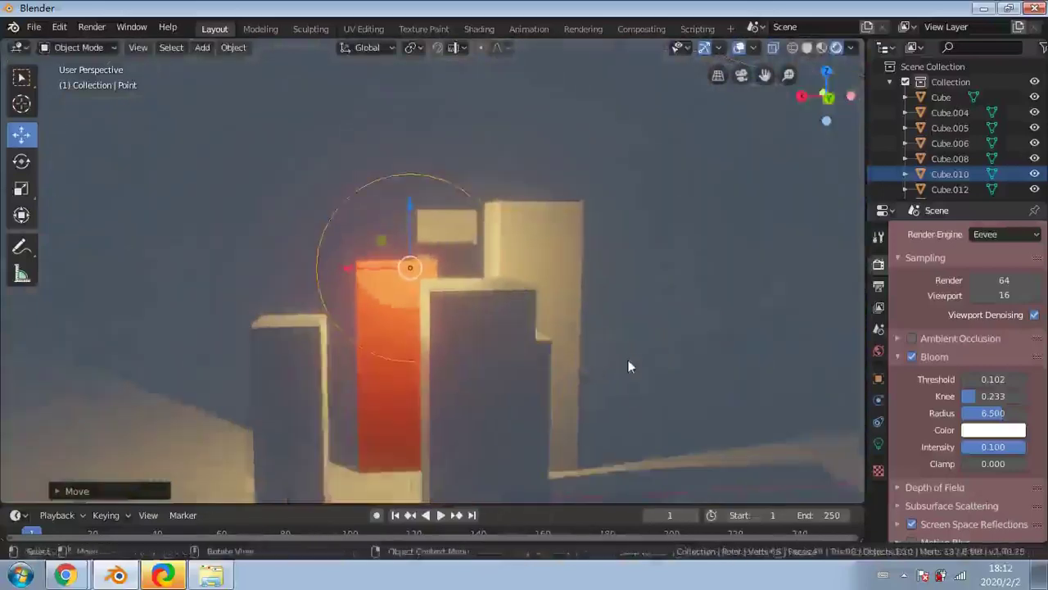
middle_drag(628, 360, 709, 357)
click(710, 230)
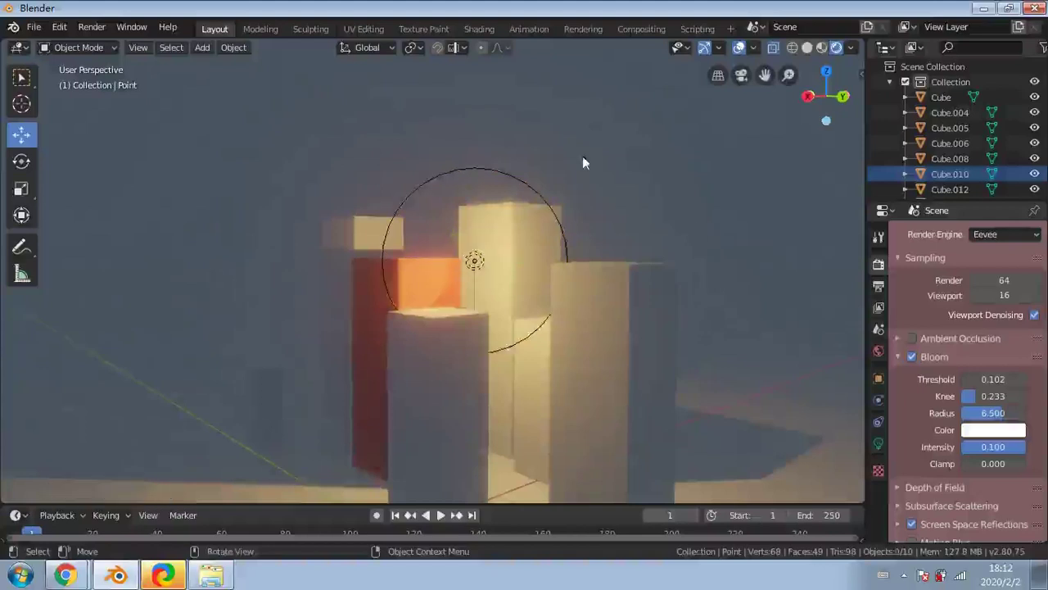
Switch the viewport to wireframe shading and view the pillars from another angle
click(791, 49)
mouse_move(644, 246)
middle_down()
mouse_move(686, 267)
mouse_move(603, 276)
mouse_move(376, 244)
mouse_move(483, 284)
mouse_move(565, 256)
mouse_move(647, 257)
mouse_move(498, 241)
middle_up()
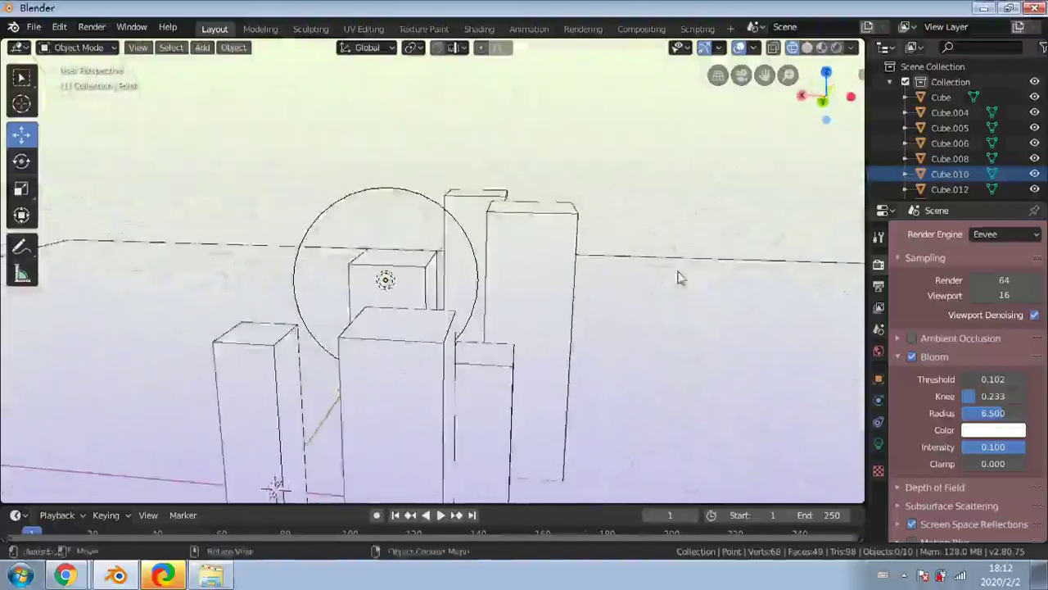
middle_drag(679, 276, 164, 121)
Start a new default scene file and discard the unsaved changes to the pillar scene
click(33, 26)
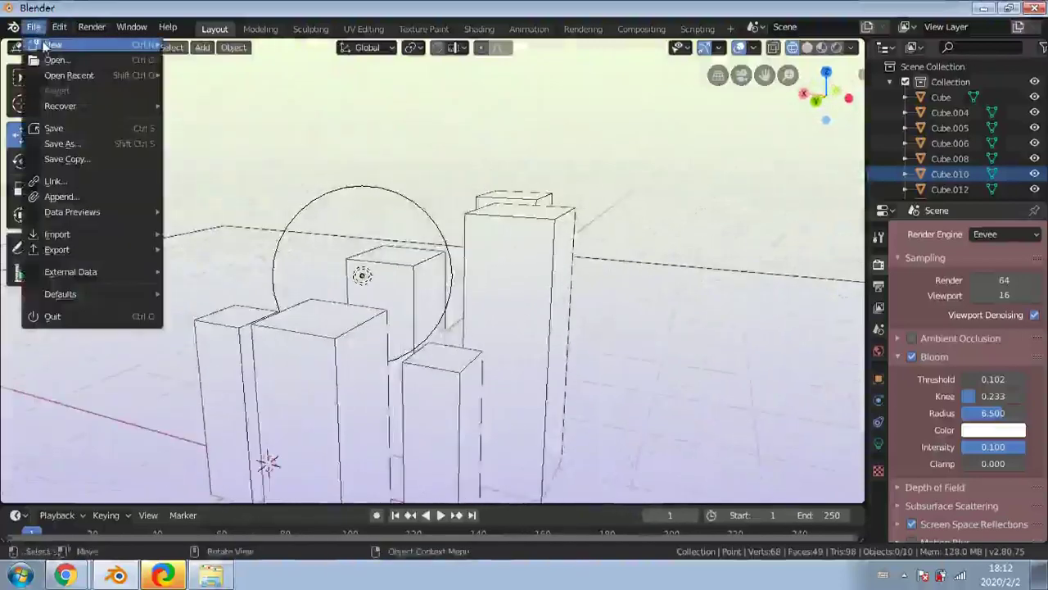
mouse_move(54, 45)
click(194, 52)
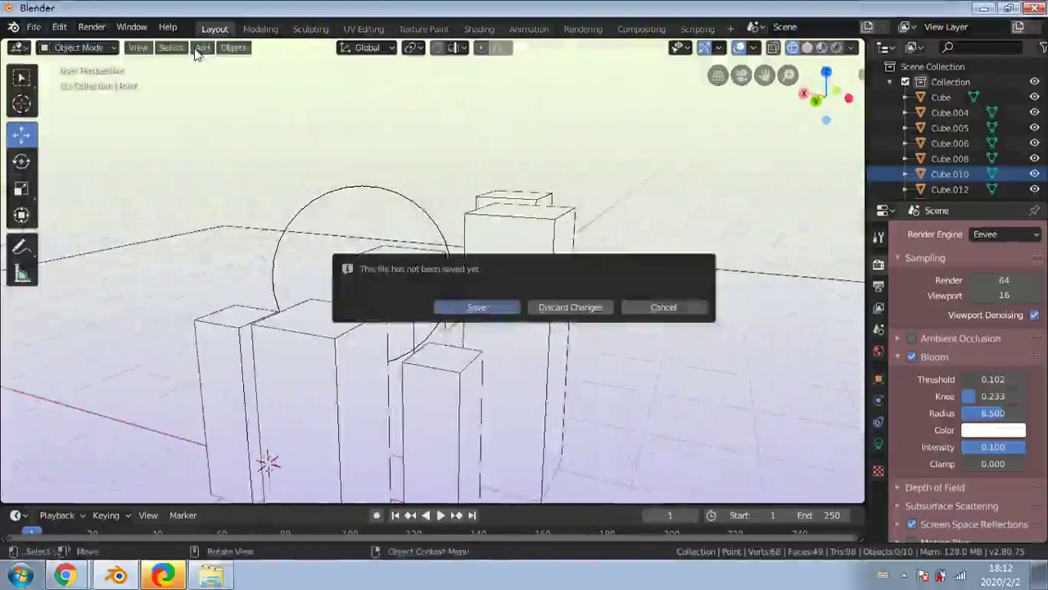
click(567, 310)
Delete the default camera, light and cube from the new scene
click(257, 257)
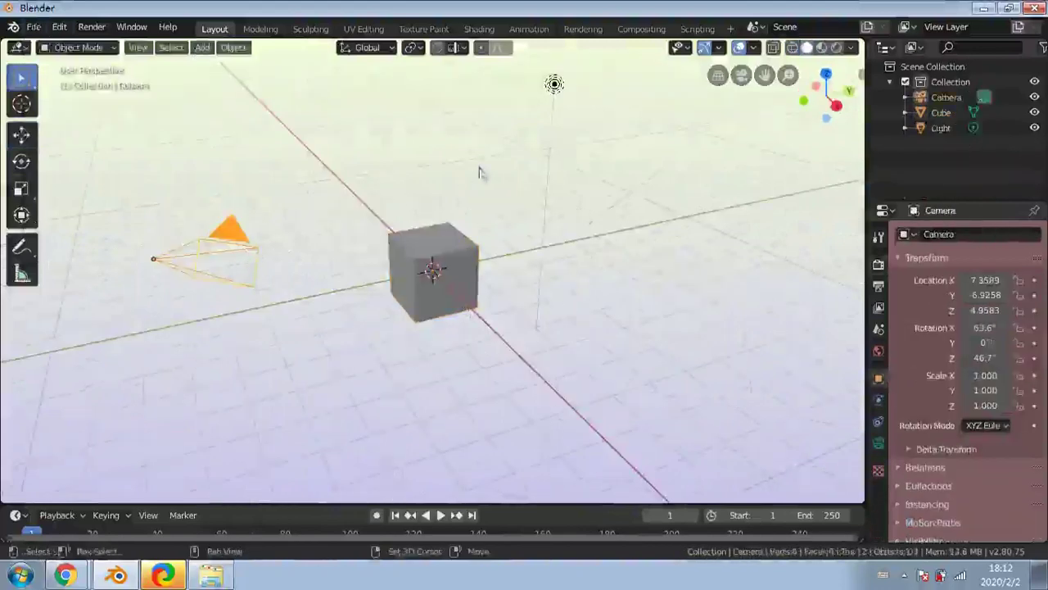
shift+click(559, 86)
key(Delete)
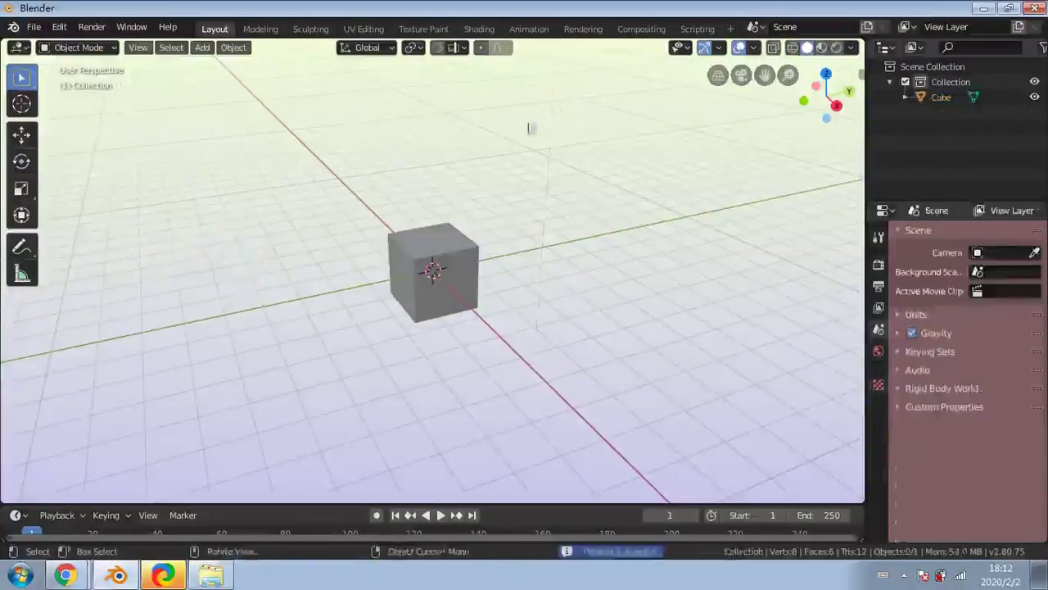
click(450, 267)
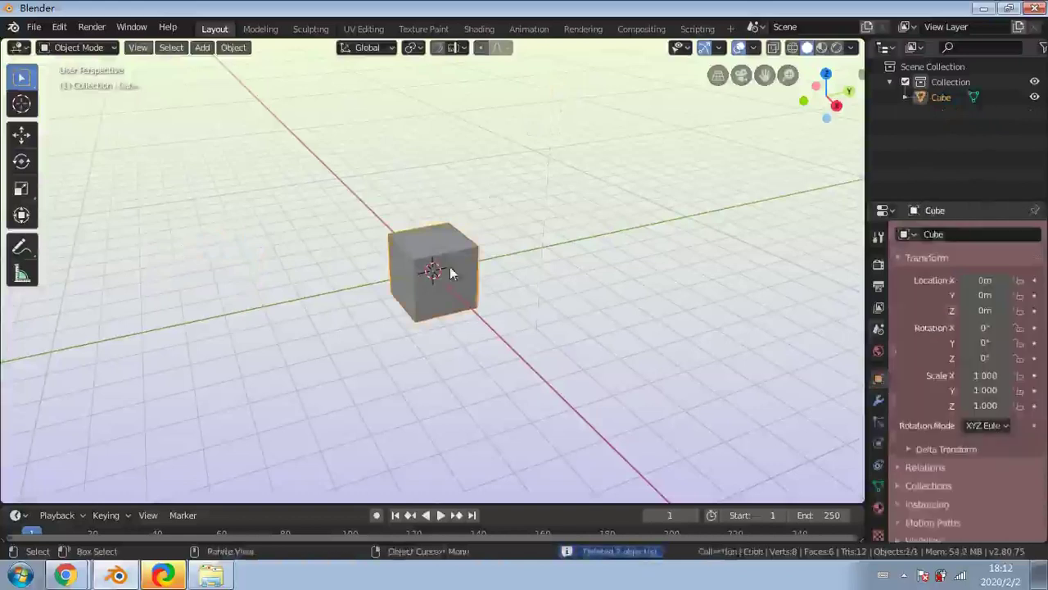
key(Delete)
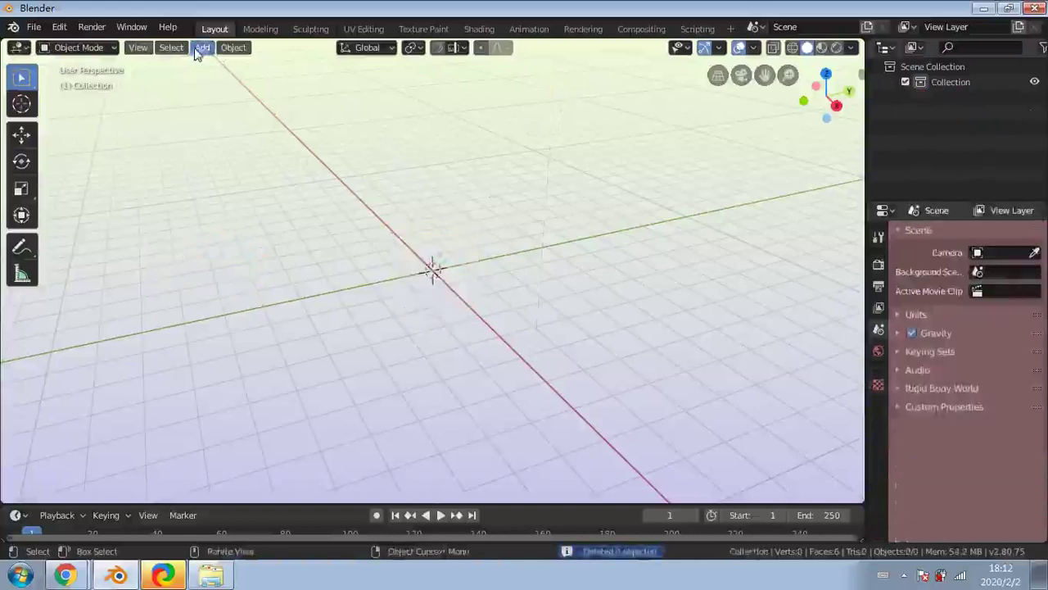
Add a Menger Sponge from the extra mesh objects and view it up close
click(200, 49)
mouse_move(187, 52)
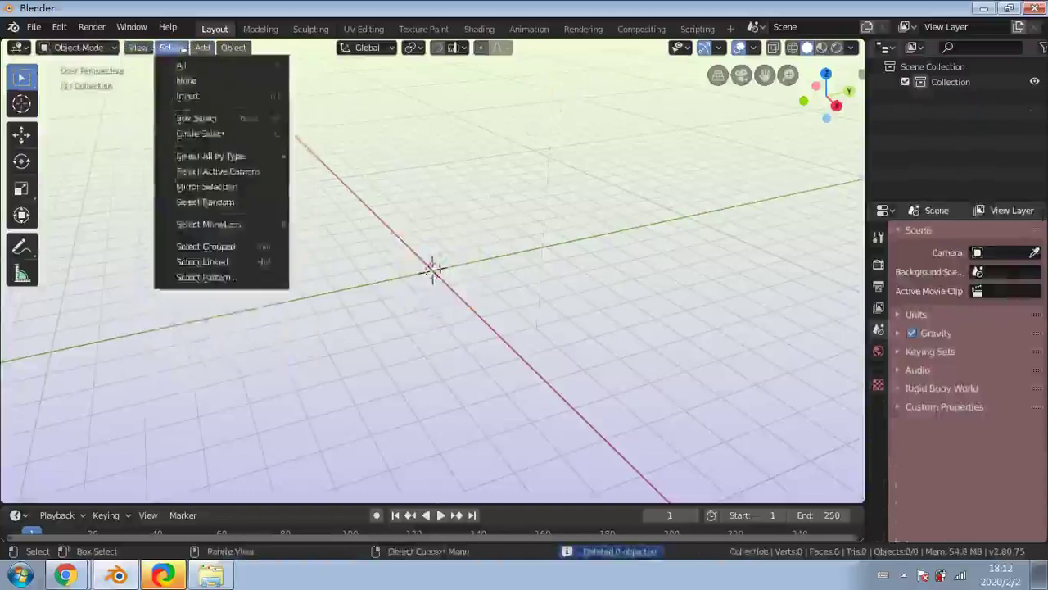
mouse_move(209, 66)
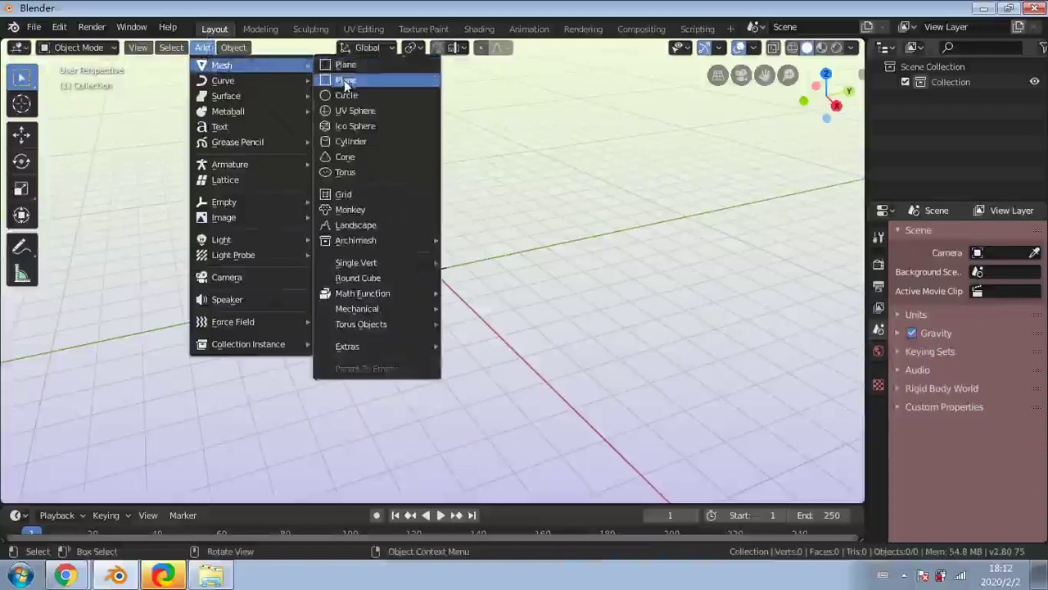
mouse_move(374, 352)
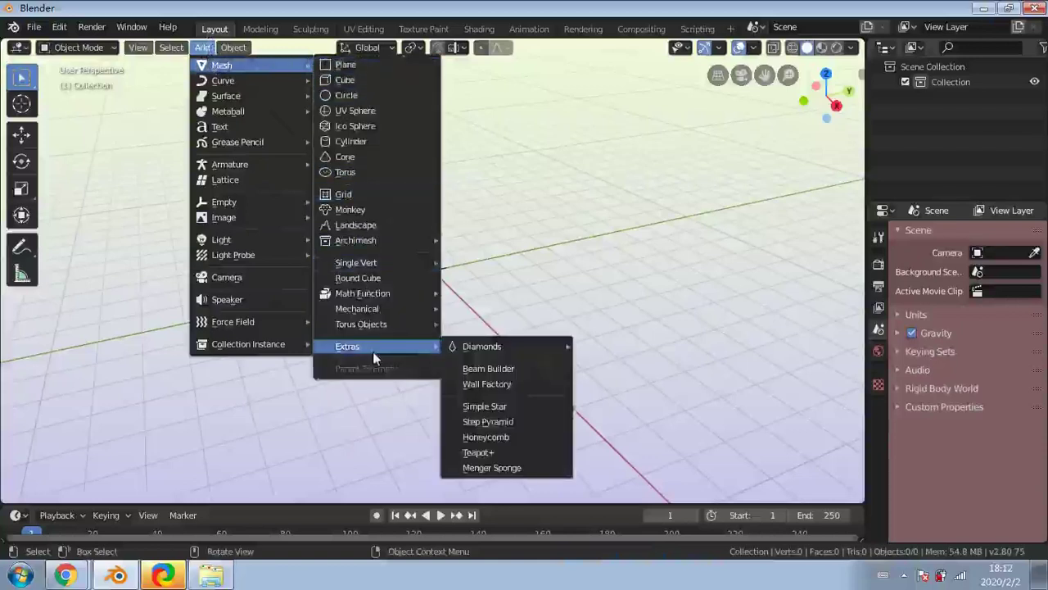
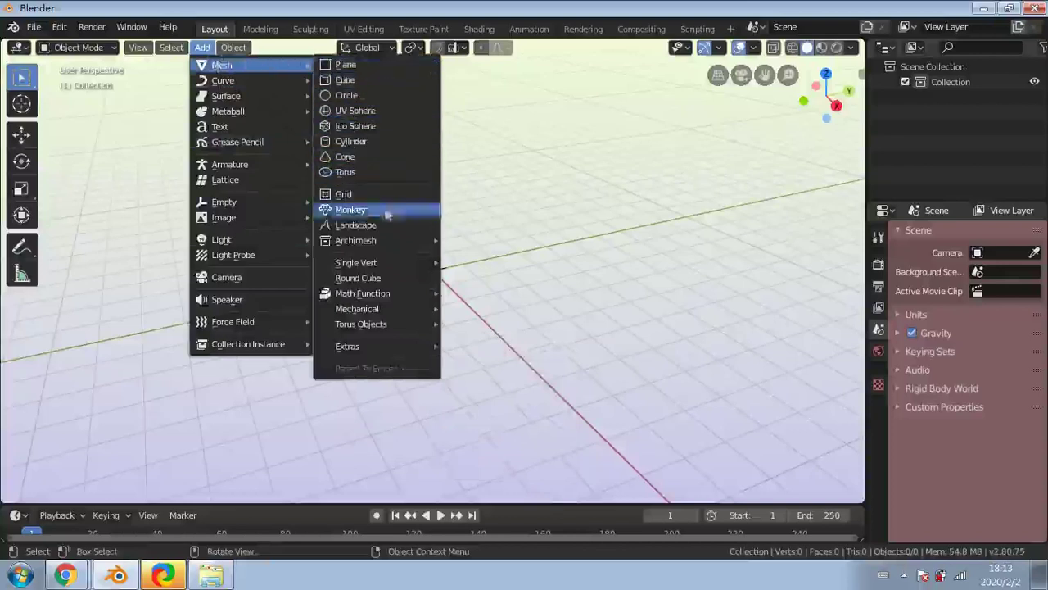
mouse_move(403, 345)
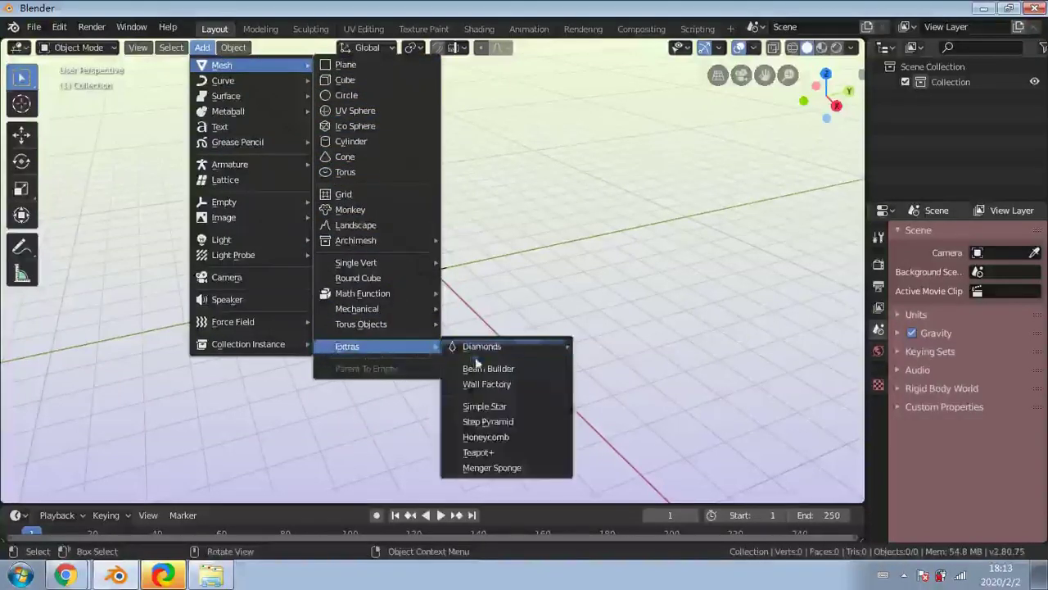
click(539, 469)
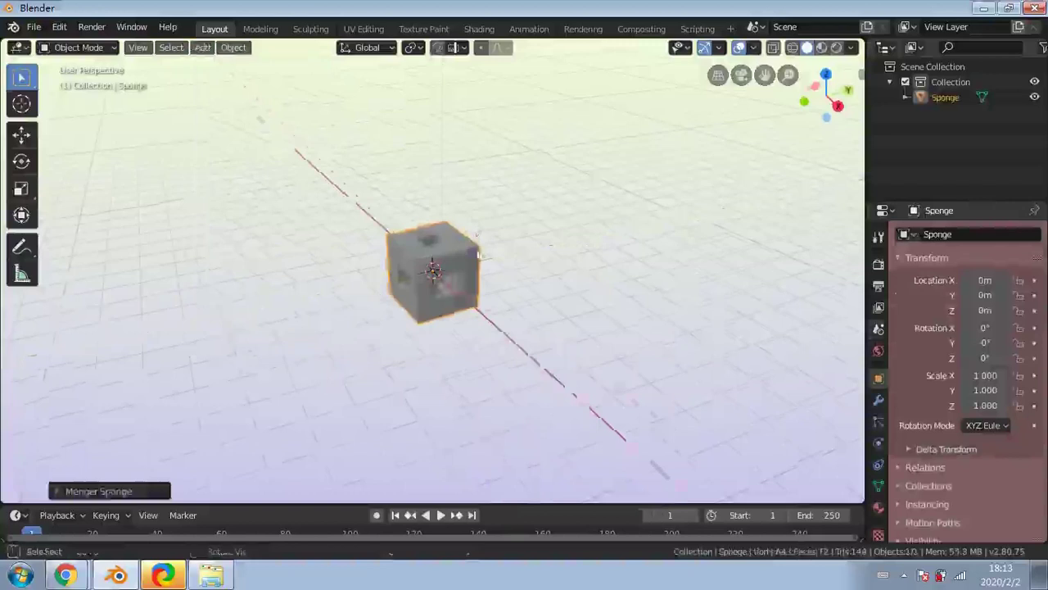
middle_drag(478, 255, 487, 274)
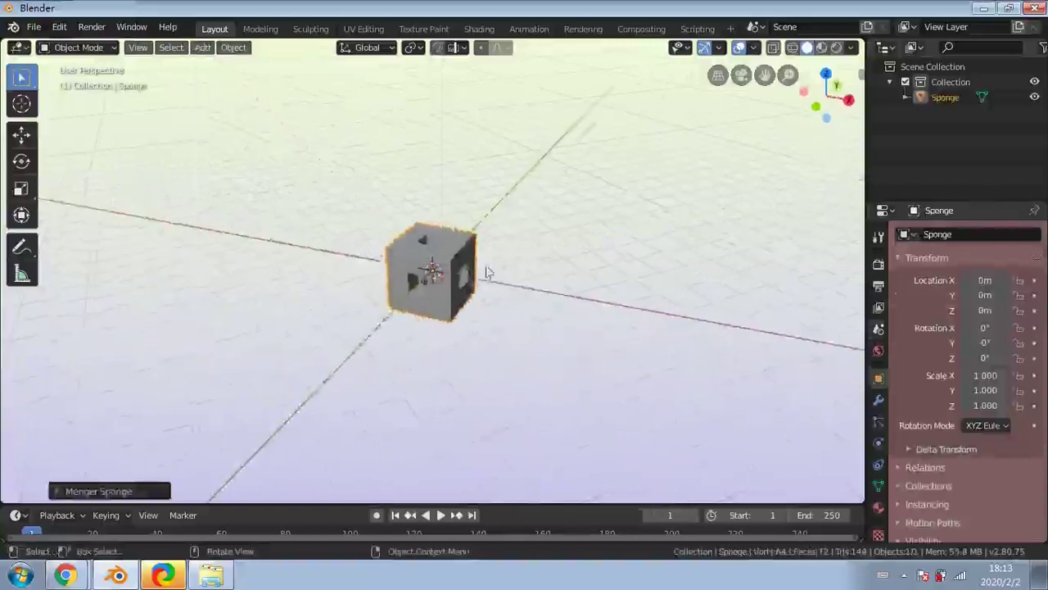
scroll(475, 288, up, 5)
middle_drag(454, 311, 424, 320)
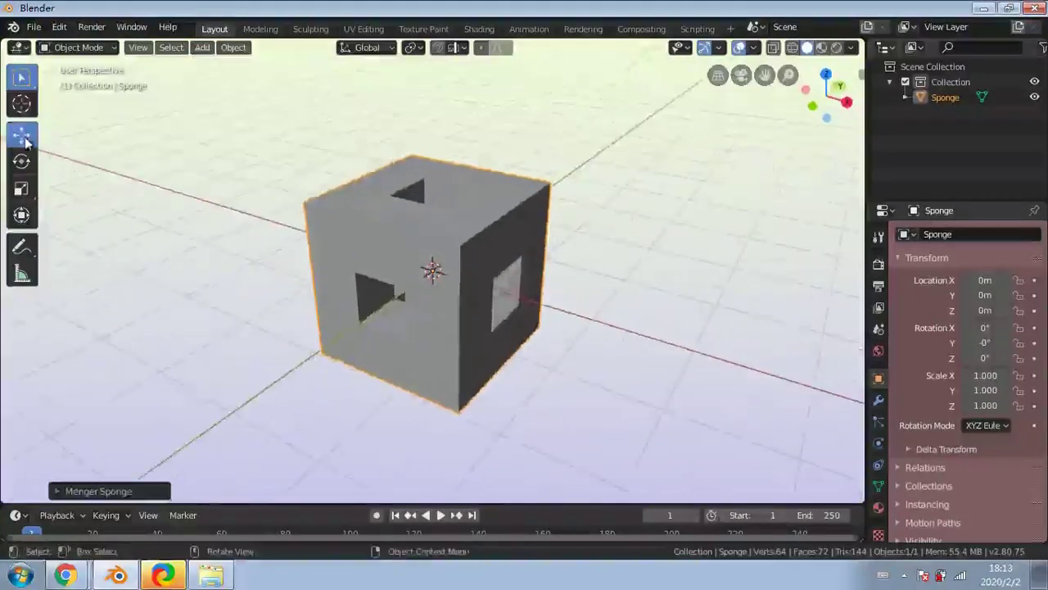
Move the Menger Sponge up along Z by about 0.97 m
click(22, 134)
drag(432, 225, 442, 141)
middle_drag(469, 252, 387, 205)
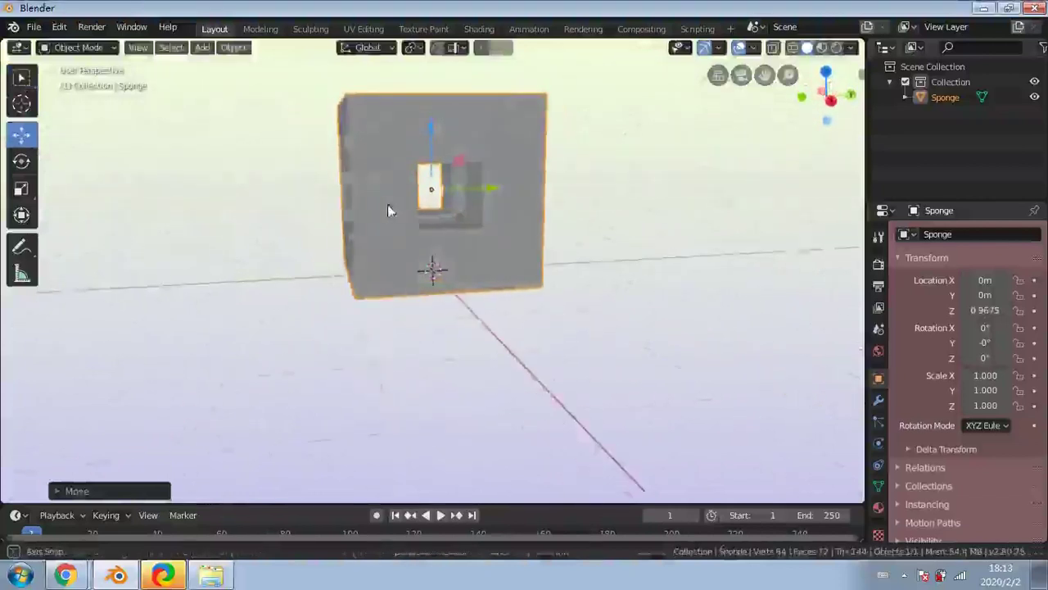
click(55, 492)
click(262, 280)
click(369, 251)
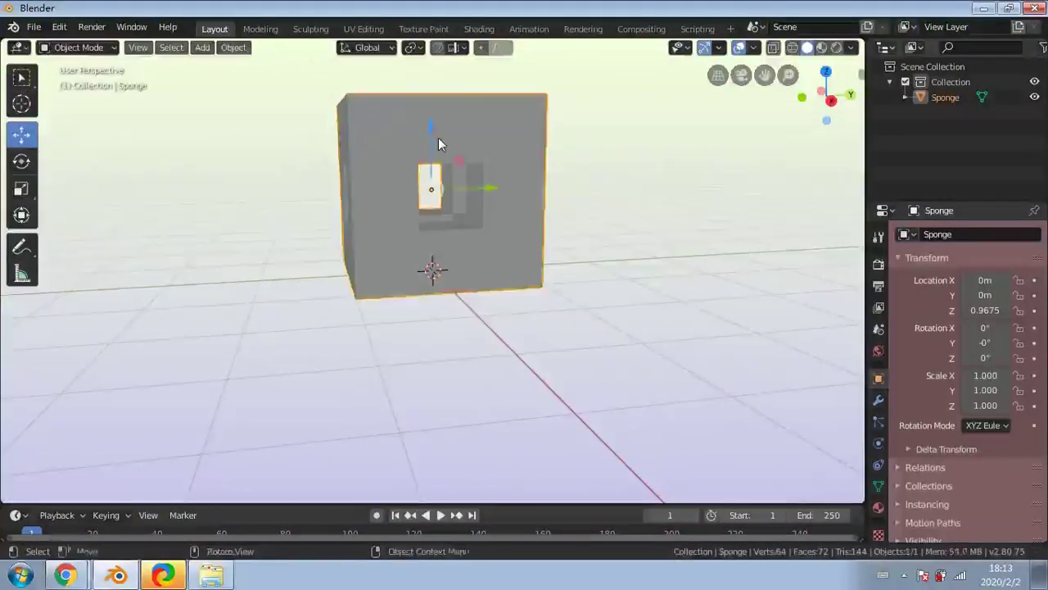
Delete the moved sponge and add a fresh Menger Sponge from the extra mesh objects
key(Delete)
click(202, 47)
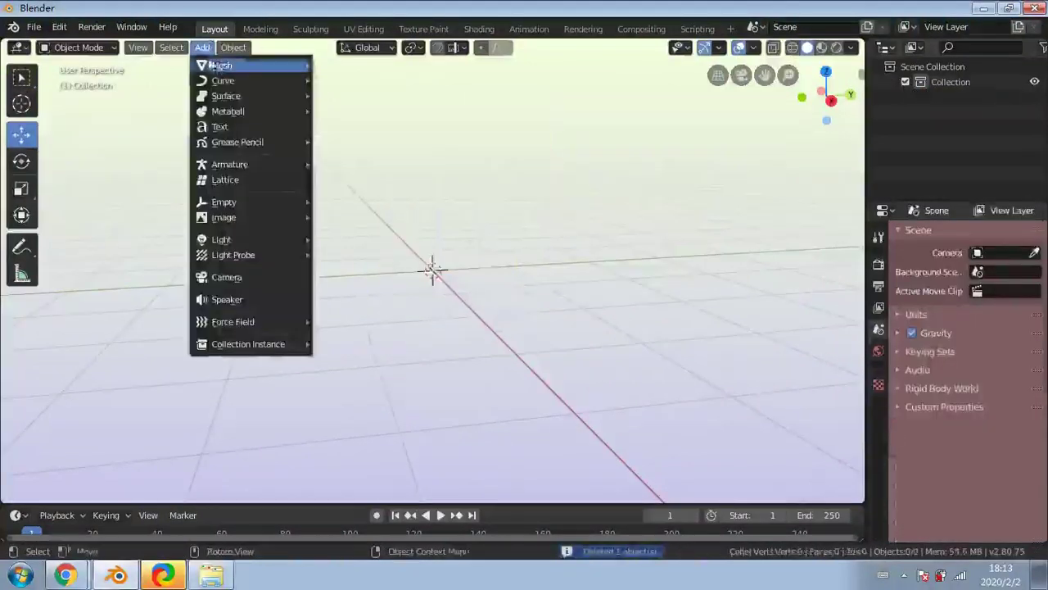
mouse_move(223, 64)
mouse_move(361, 346)
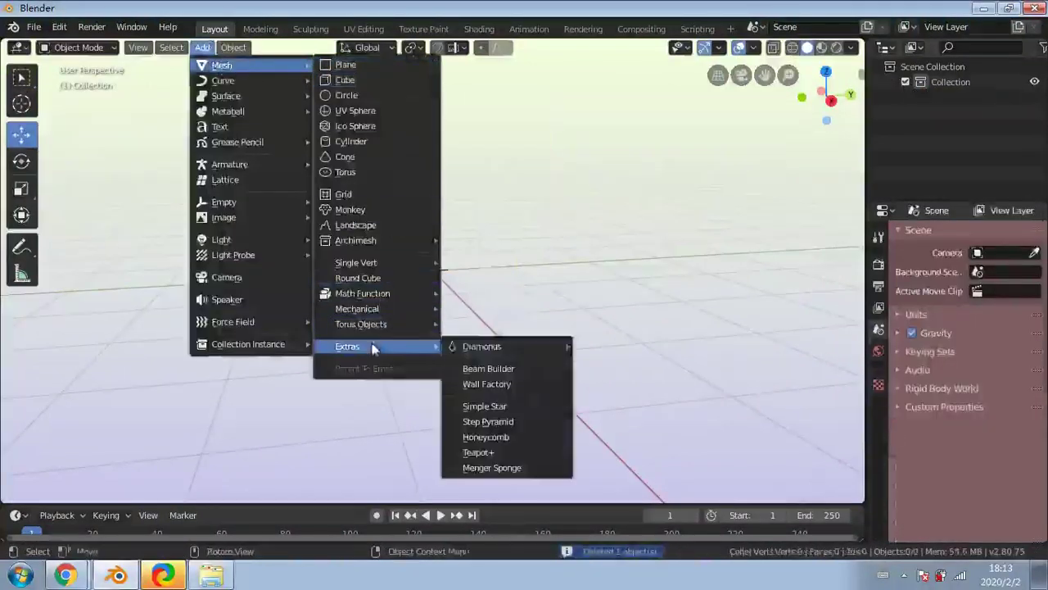
click(491, 468)
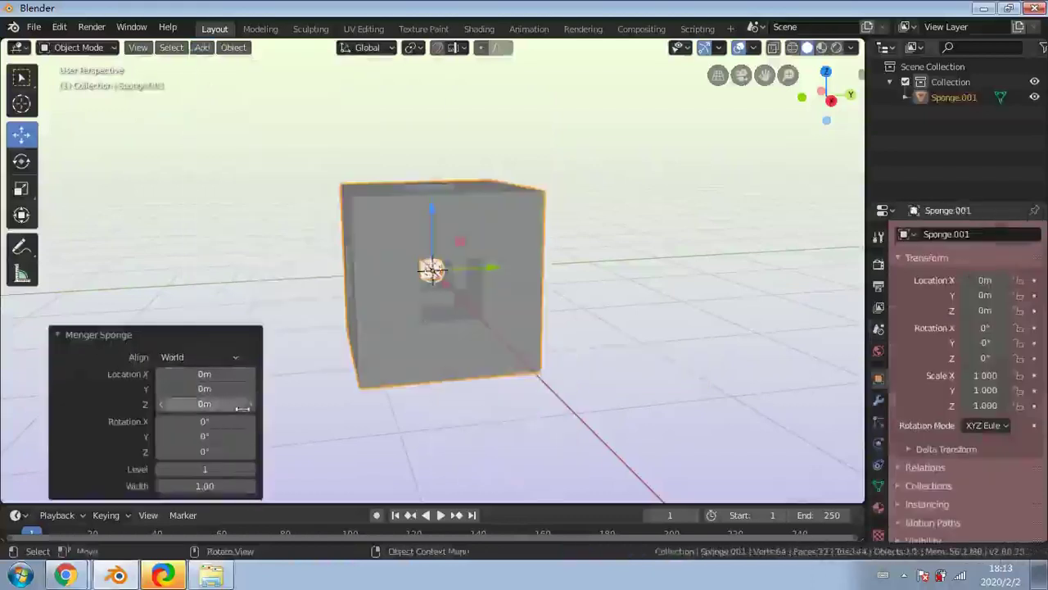
Raise the new sponge's level to 2 and inspect its holes up close
click(252, 474)
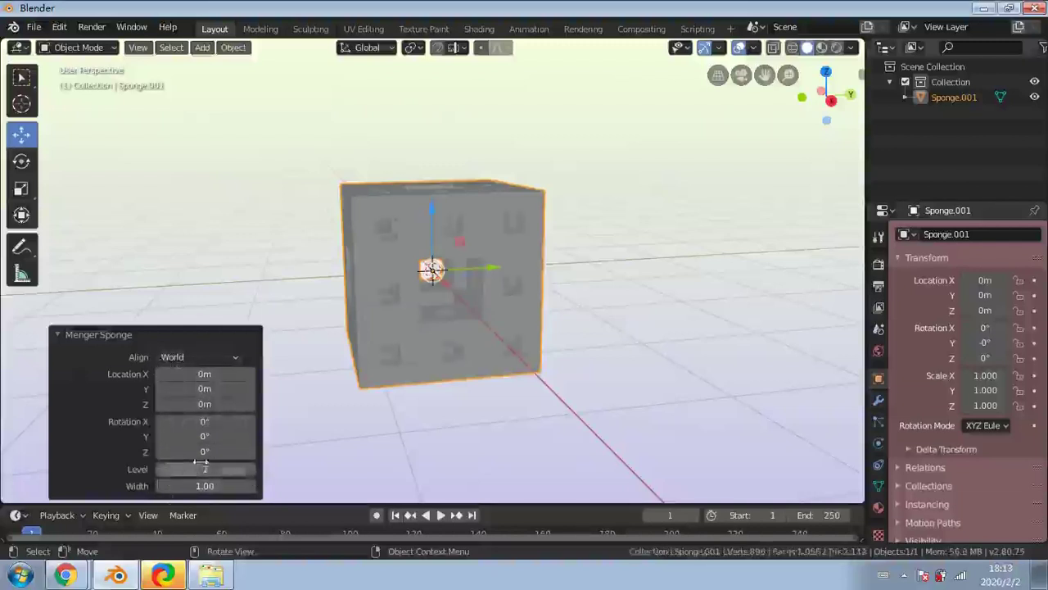
middle_drag(444, 374, 394, 345)
scroll(388, 290, up, 2)
middle_drag(389, 290, 431, 313)
scroll(423, 317, up, 2)
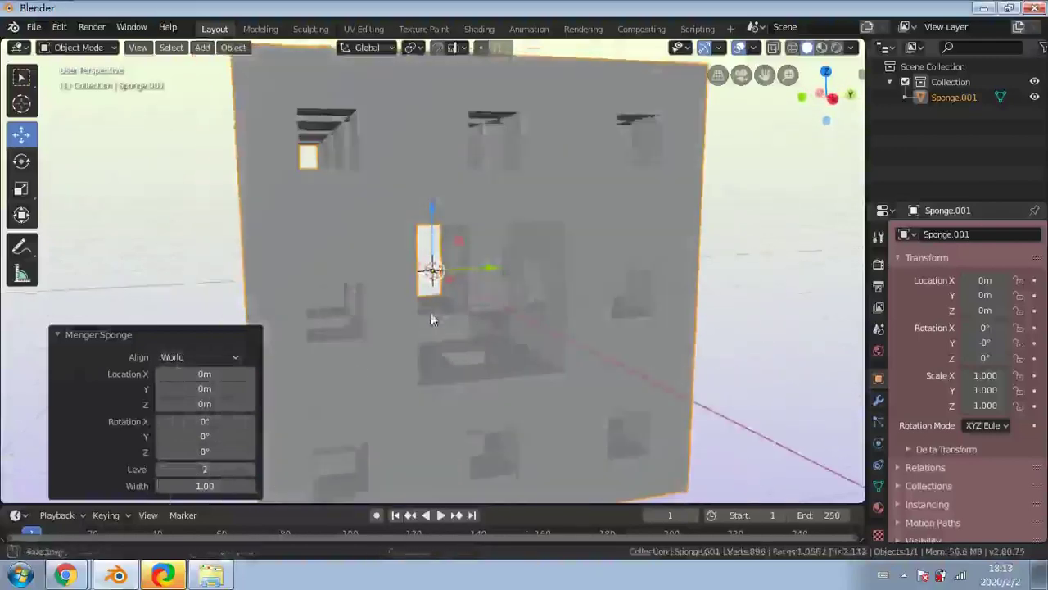
Set the Menger Sponge's level to 3 and view the whole cube
click(249, 470)
scroll(503, 342, down, 5)
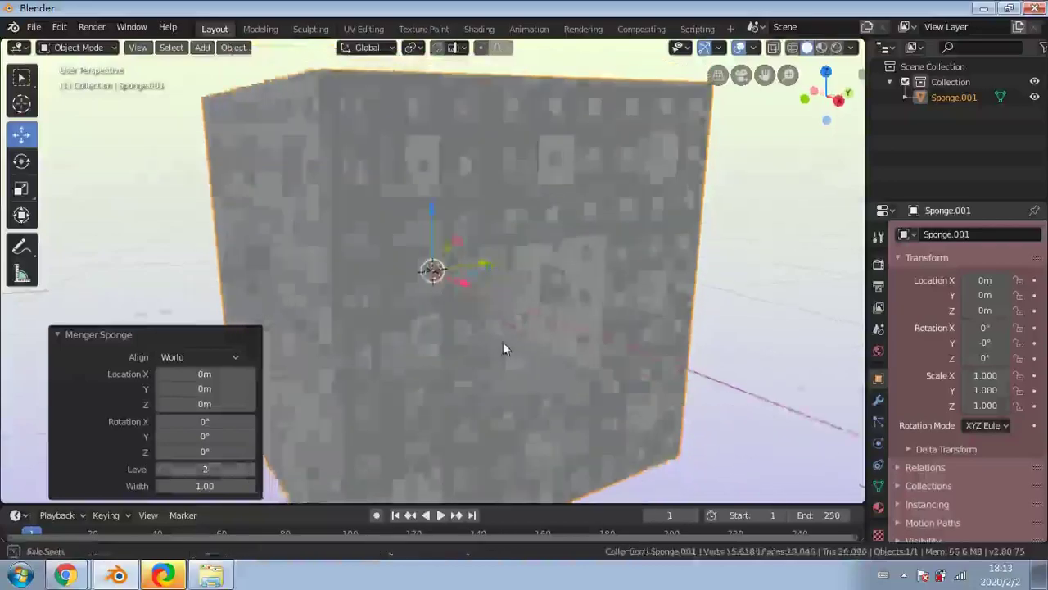
middle_drag(503, 342, 775, 112)
Switch the viewport to wireframe shading and turn off X-ray to hide the sponge's rear edges
click(792, 48)
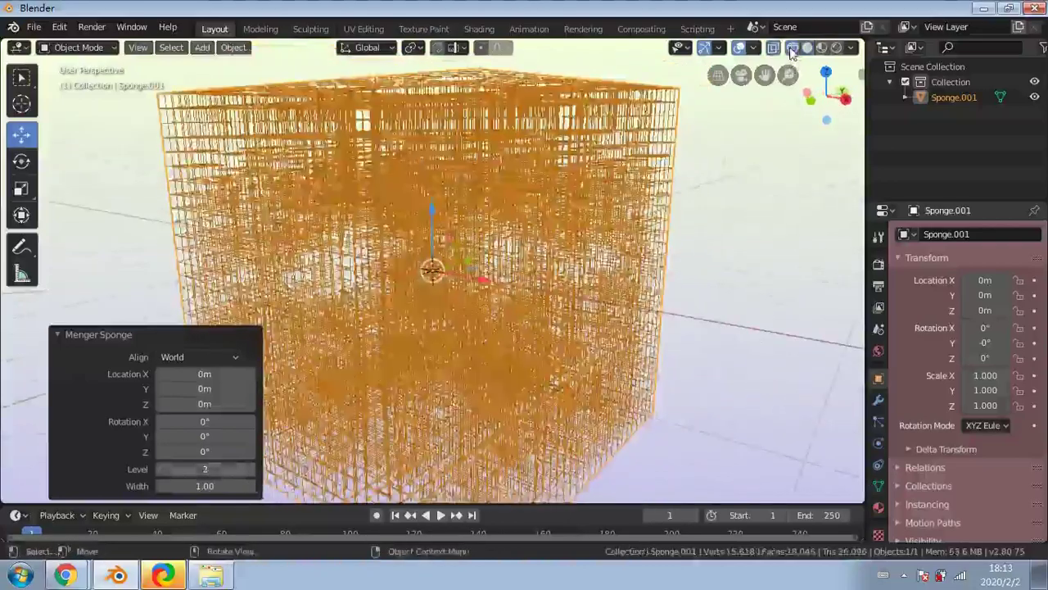
mouse_move(578, 201)
middle_down()
mouse_move(667, 188)
mouse_move(604, 215)
middle_up()
scroll(620, 136, up, 2)
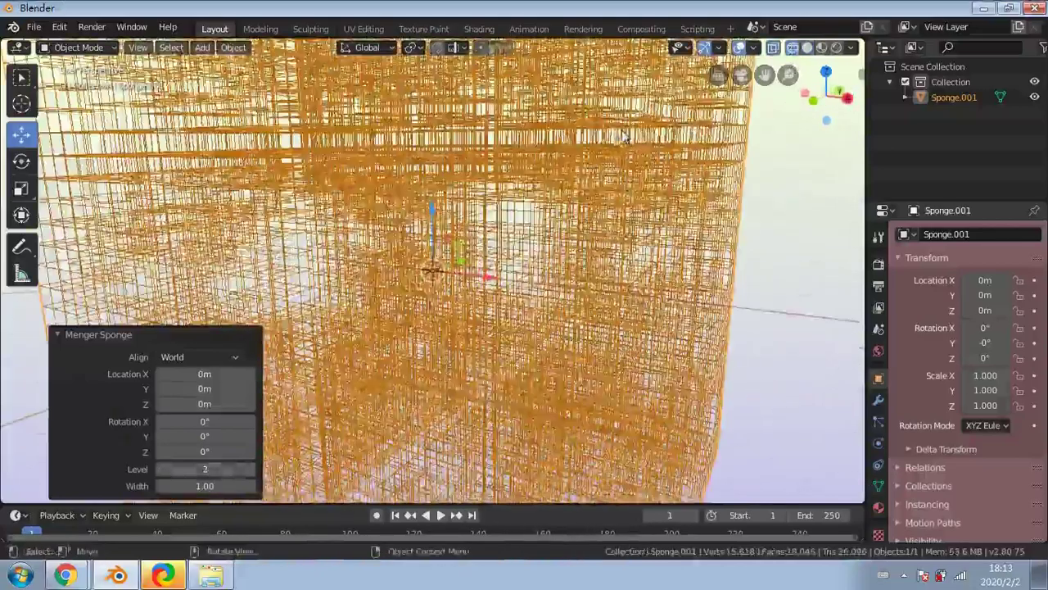
click(772, 48)
scroll(619, 187, up, 5)
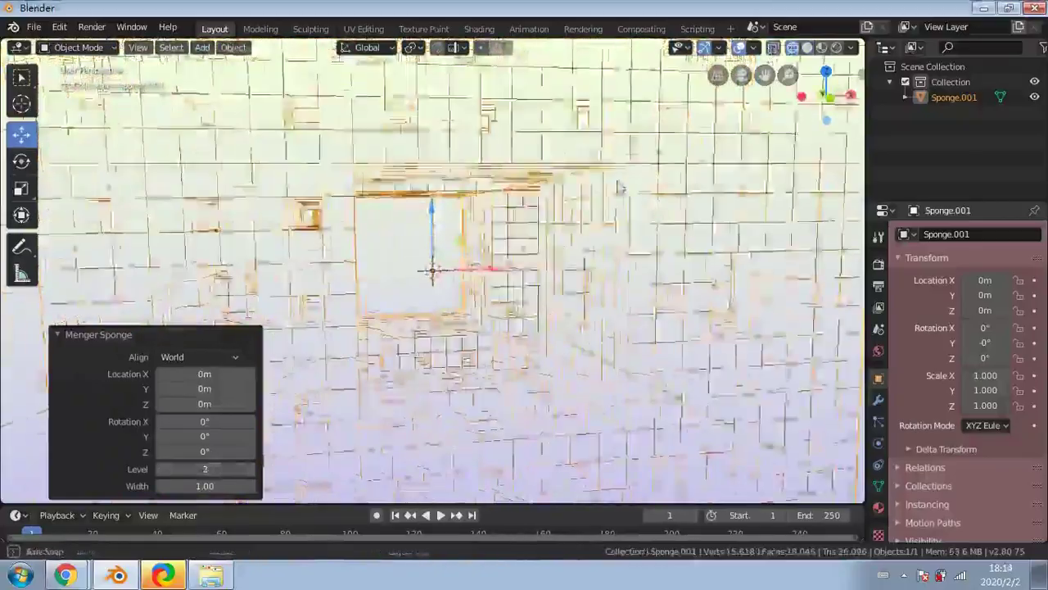
middle_drag(571, 183, 510, 257)
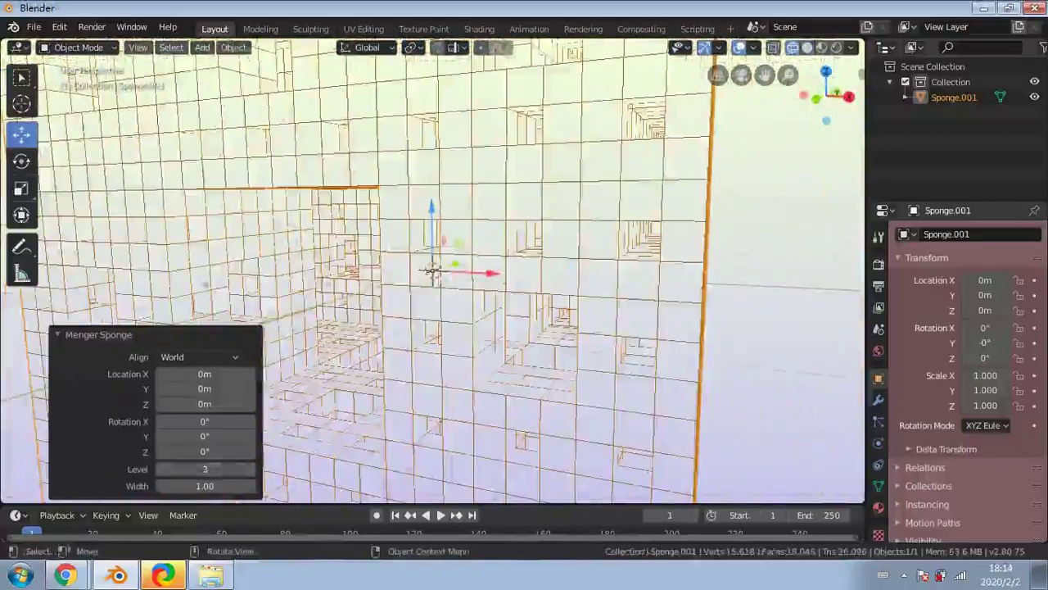
Examine the wireframe sponge's inner tunnels and outer grid from inside and outside the cube
click(53, 334)
middle_drag(503, 331, 609, 306)
scroll(492, 311, up, 10)
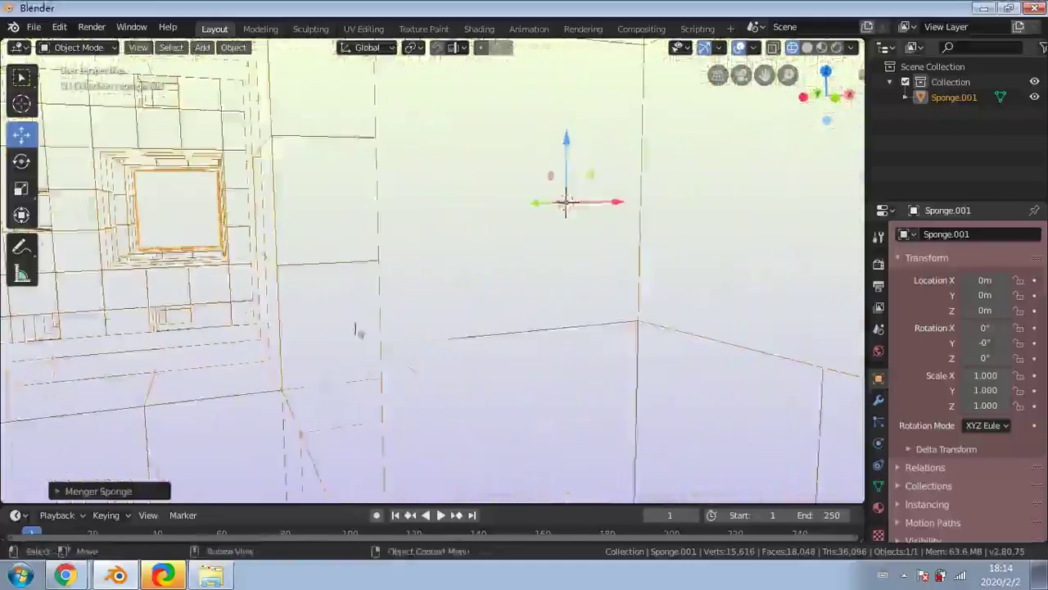
middle_drag(437, 363, 526, 365)
click(437, 248)
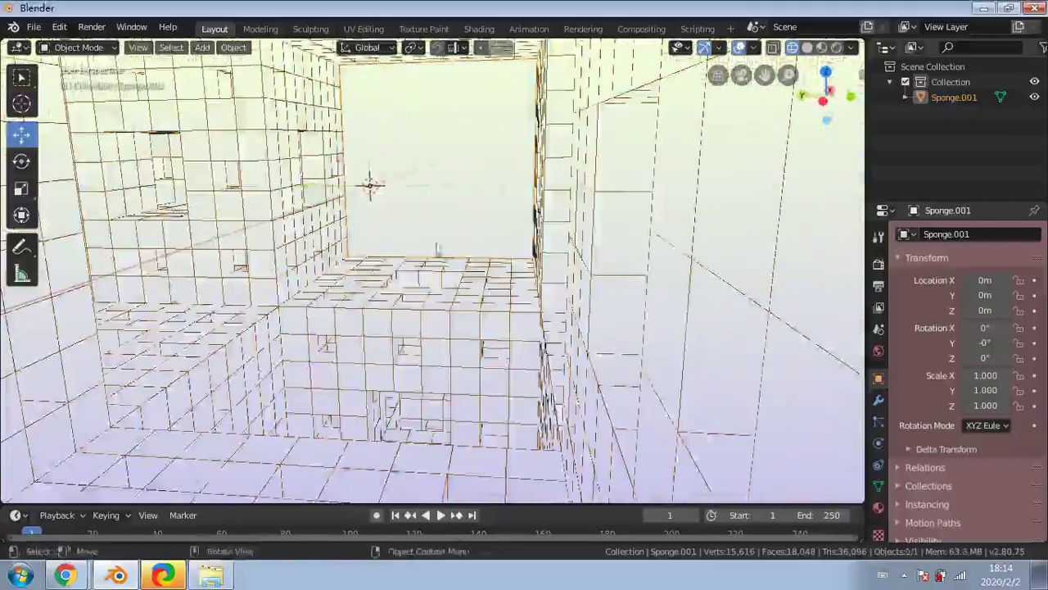
middle_drag(437, 248, 735, 334)
middle_drag(344, 302, 410, 338)
middle_drag(508, 364, 473, 304)
scroll(622, 323, down, 7)
scroll(473, 305, down, 3)
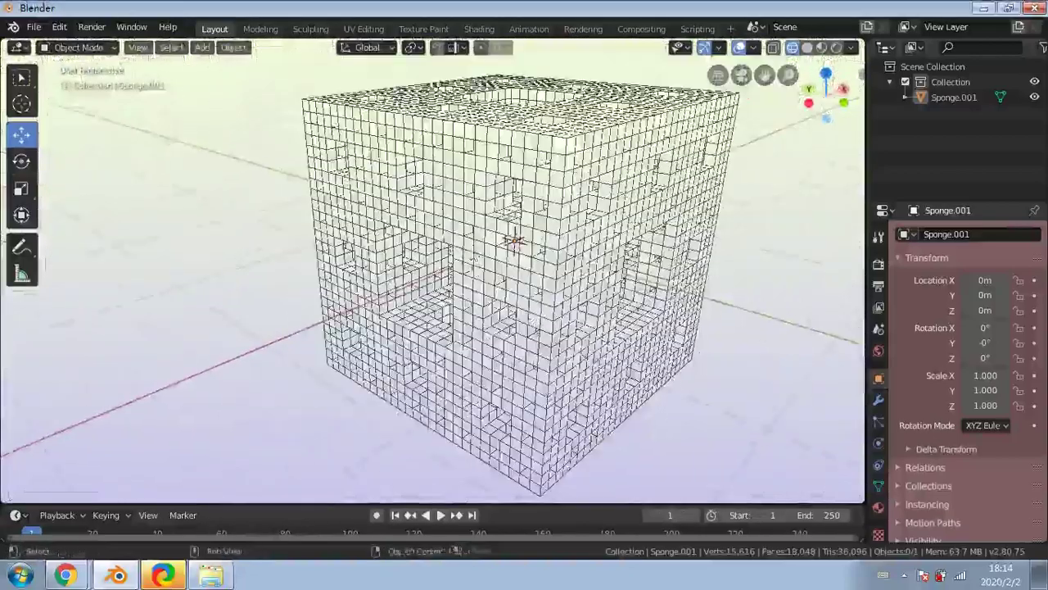
Reselect the Menger Sponge in the viewport
middle_drag(471, 215, 430, 214)
click(430, 215)
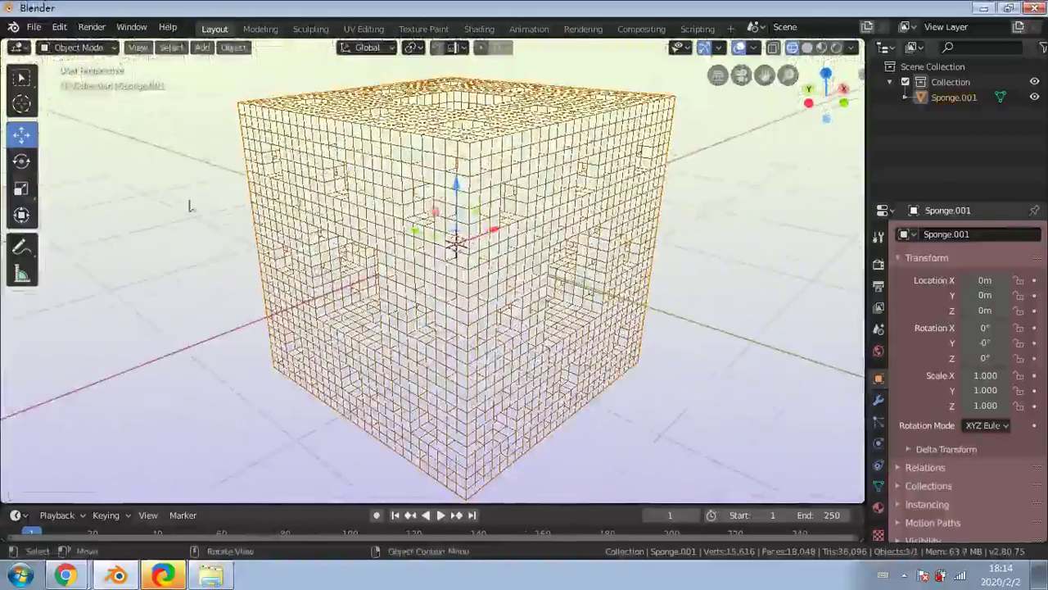
click(224, 118)
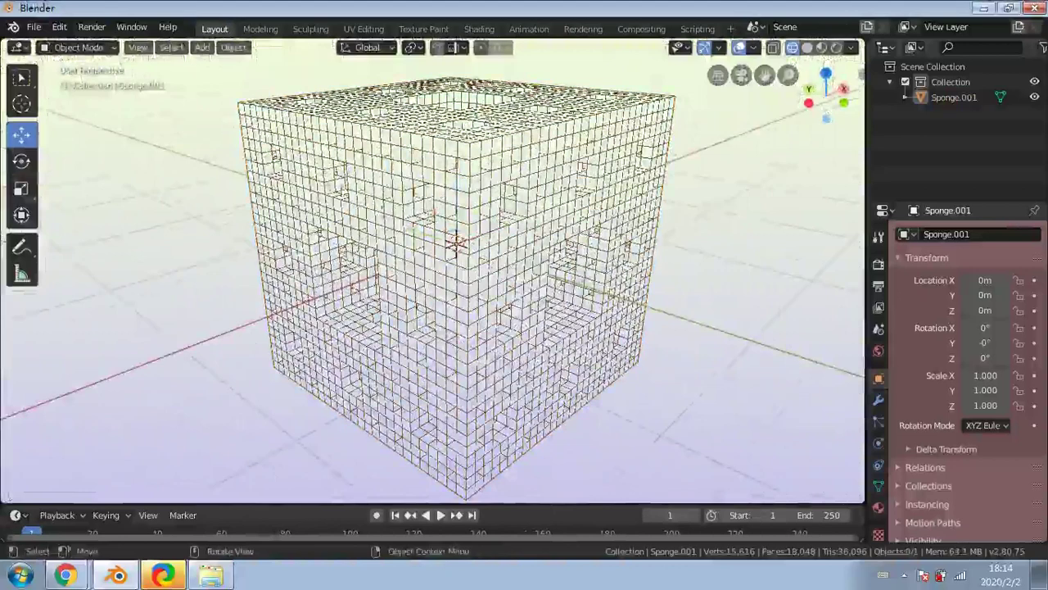
click(437, 231)
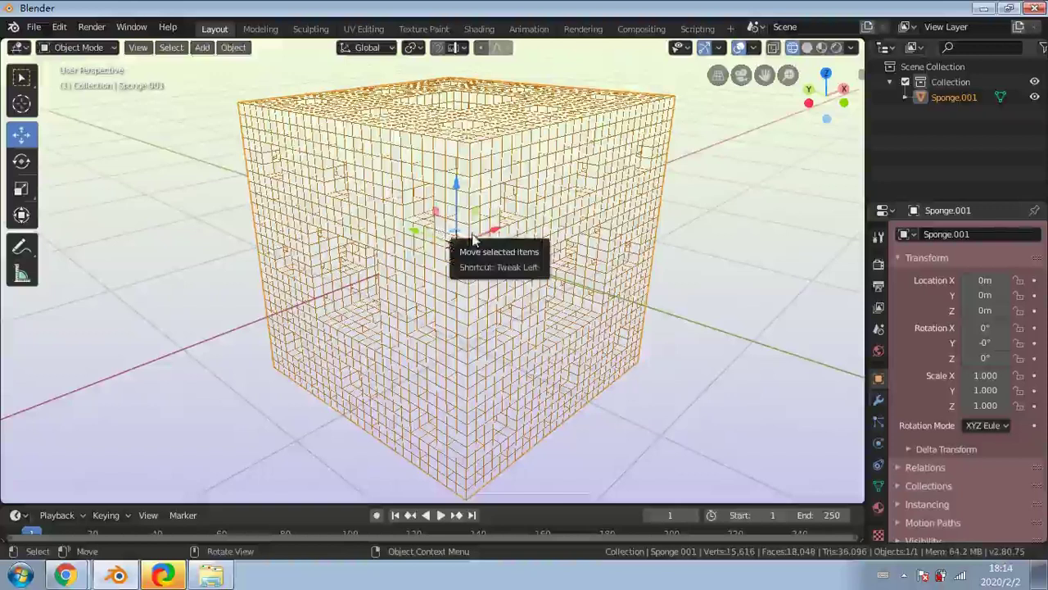
Switch the sponge to Edit Mode and back to Object Mode
click(230, 50)
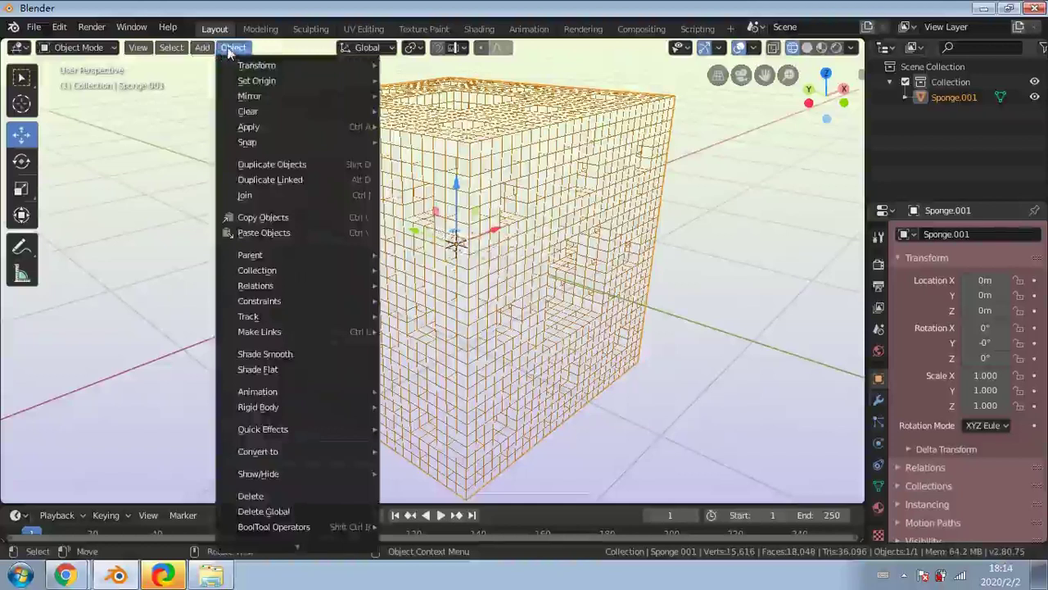
mouse_move(238, 65)
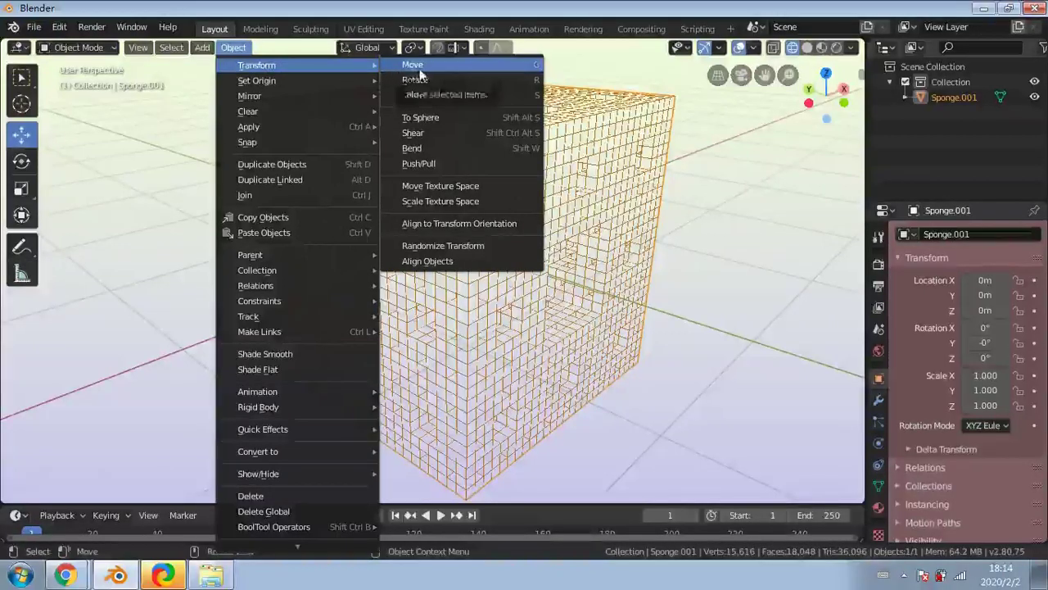
mouse_move(112, 49)
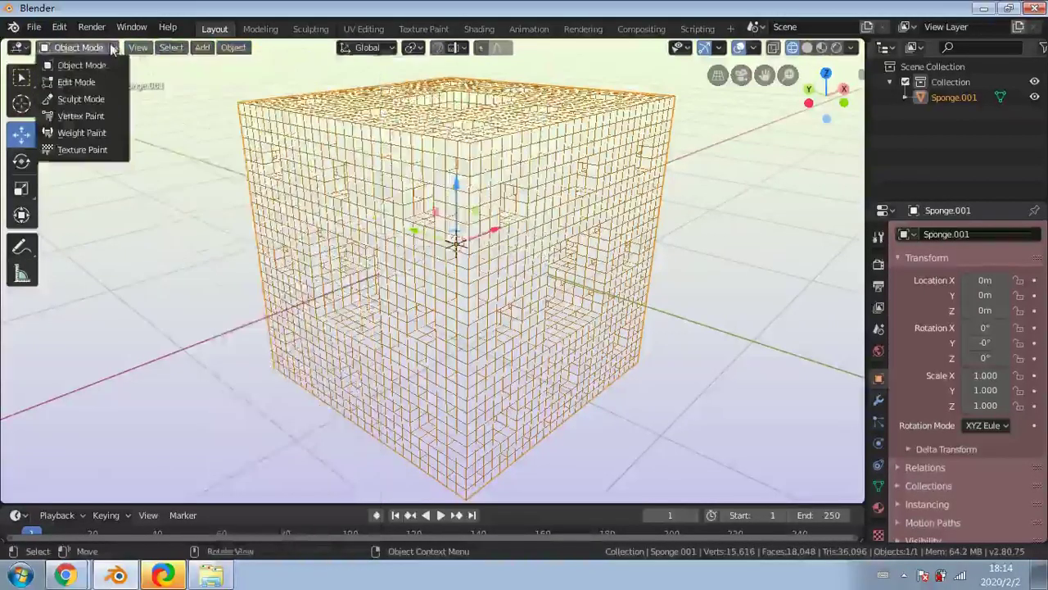
click(82, 82)
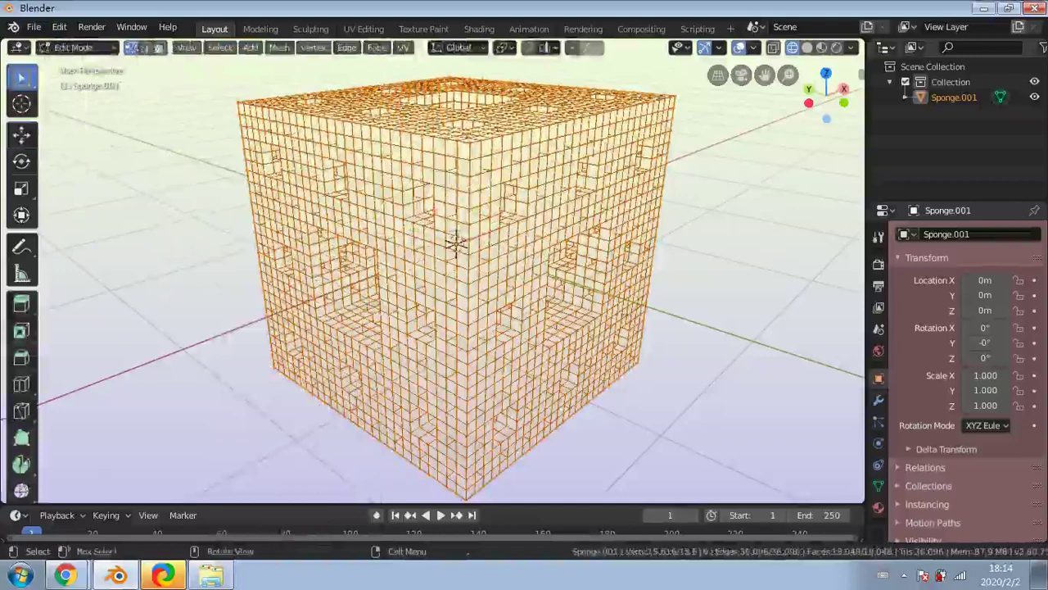
click(113, 48)
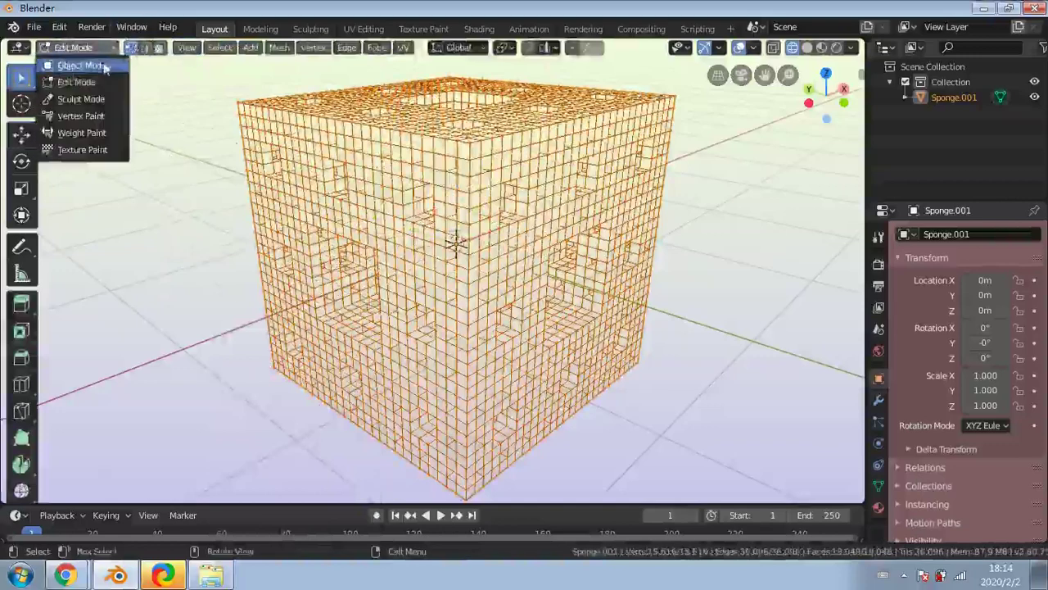
click(99, 64)
Apply Shade Smooth to the Menger Sponge
right_click(342, 162)
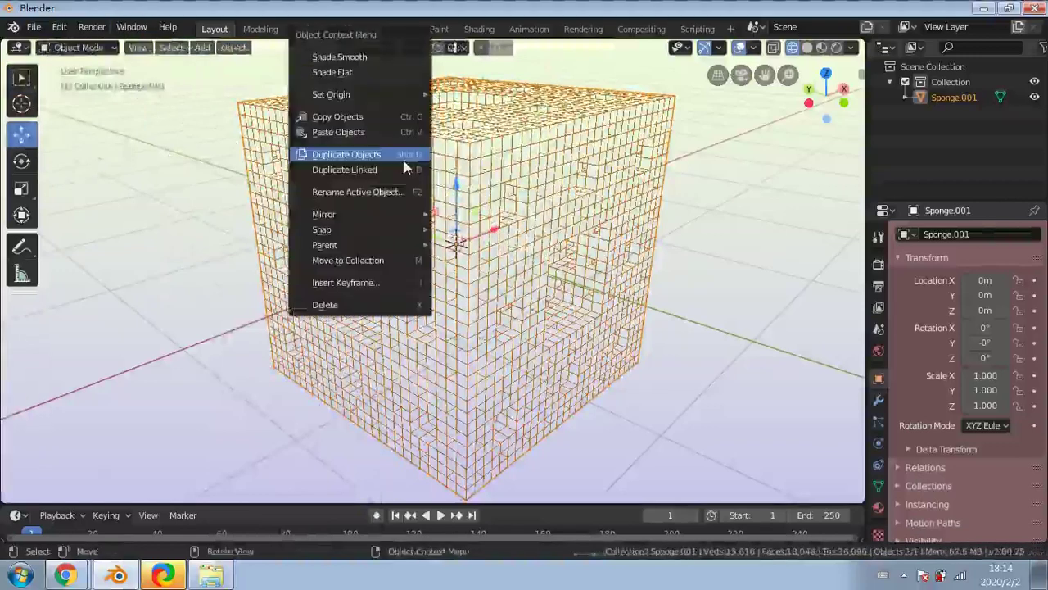
click(373, 57)
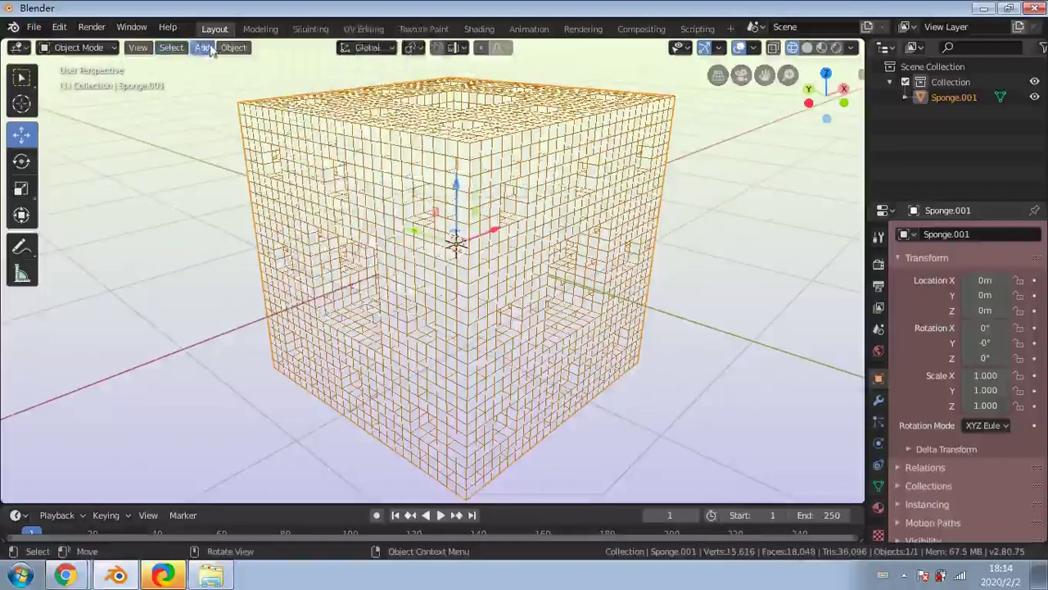
Snap the 3D cursor to the world origin
click(225, 49)
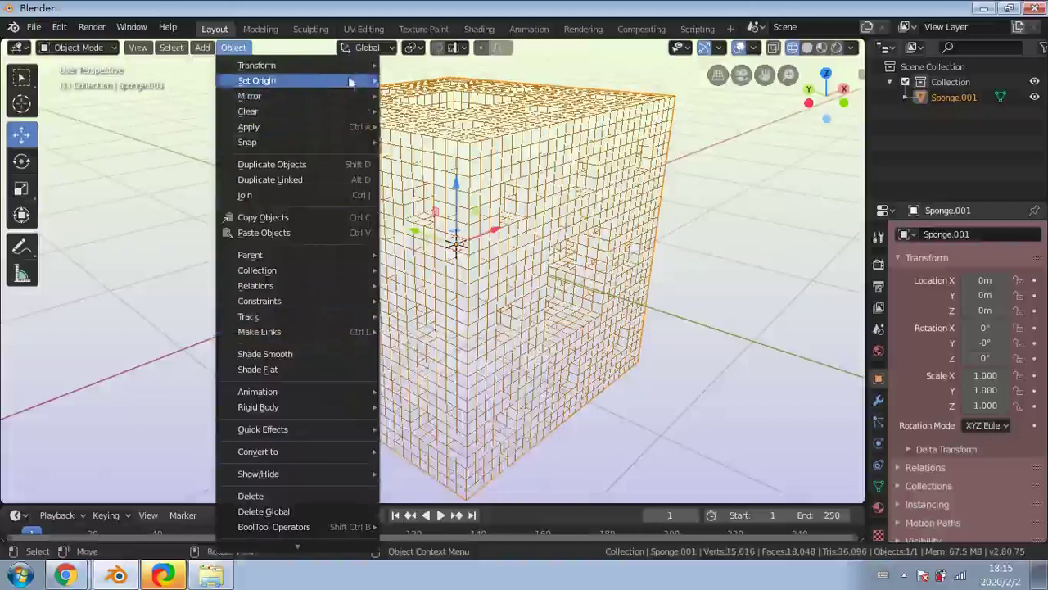
mouse_move(349, 65)
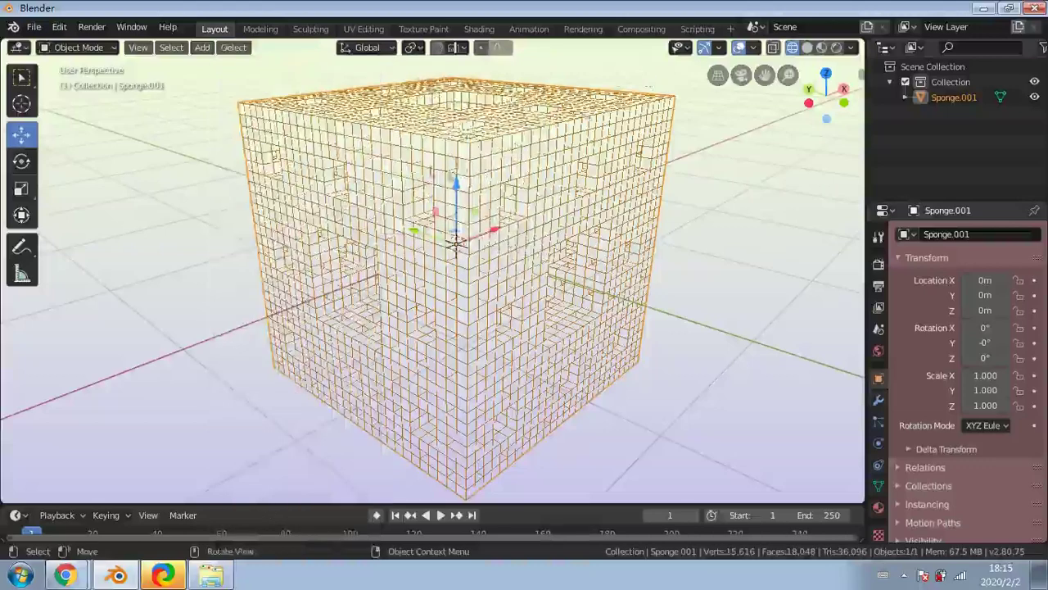
click(111, 52)
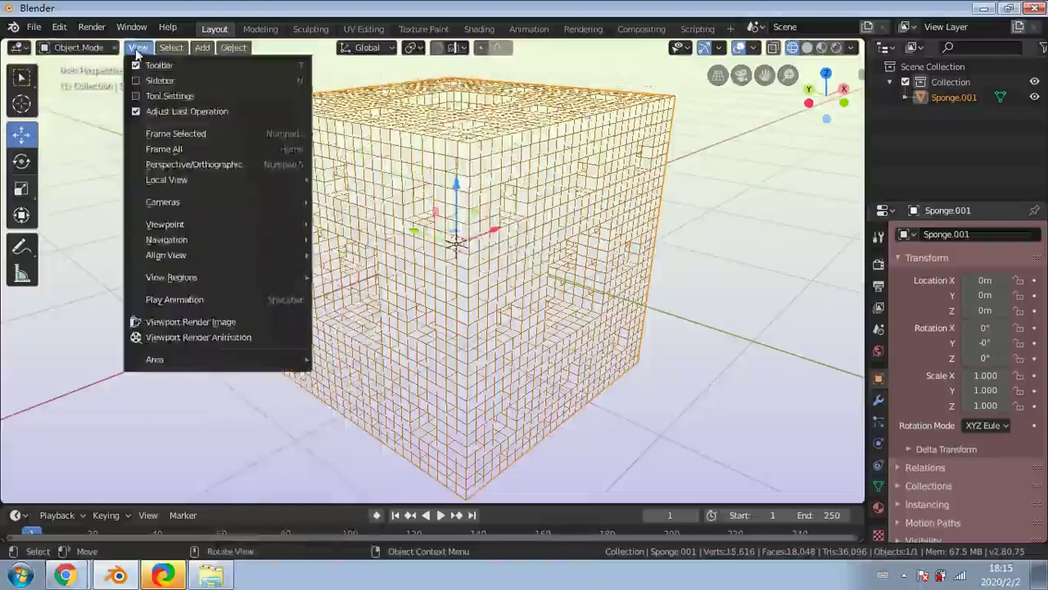
mouse_move(172, 50)
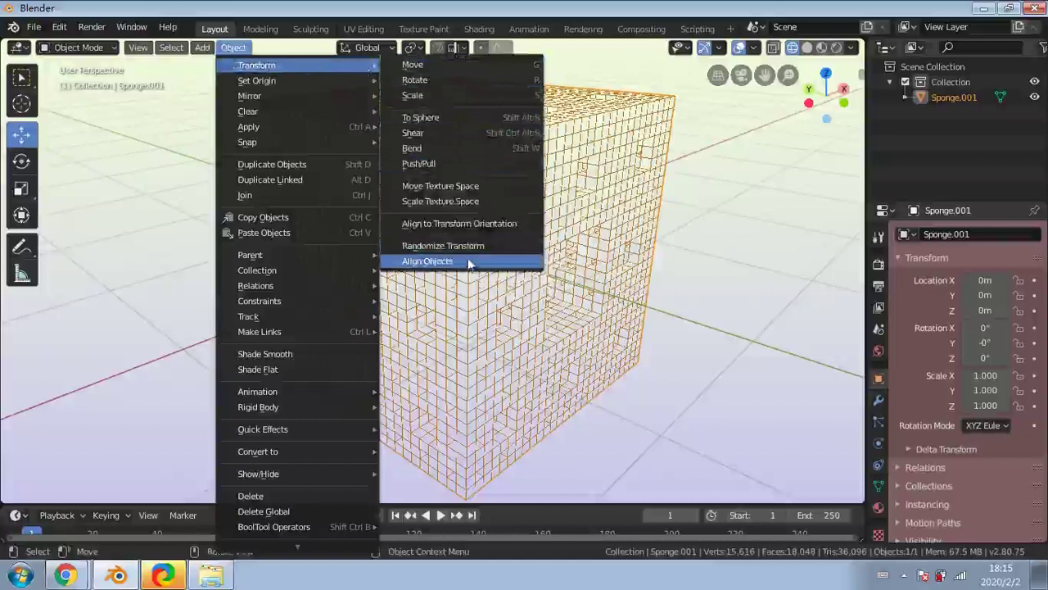
mouse_move(355, 143)
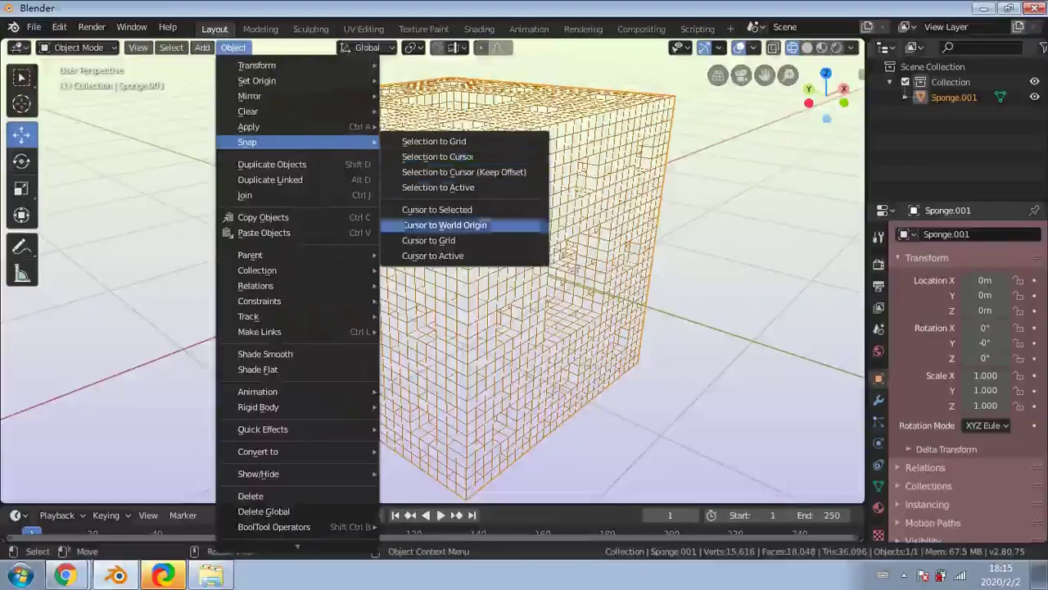
click(443, 225)
Turn on X-ray for the wireframe view and inspect the sponge's see-through lattice from several angles
middle_drag(659, 414, 322, 365)
scroll(446, 321, up, 3)
middle_drag(446, 320, 72, 339)
scroll(464, 320, up, 1)
click(772, 50)
scroll(442, 324, up, 3)
scroll(442, 325, up, 7)
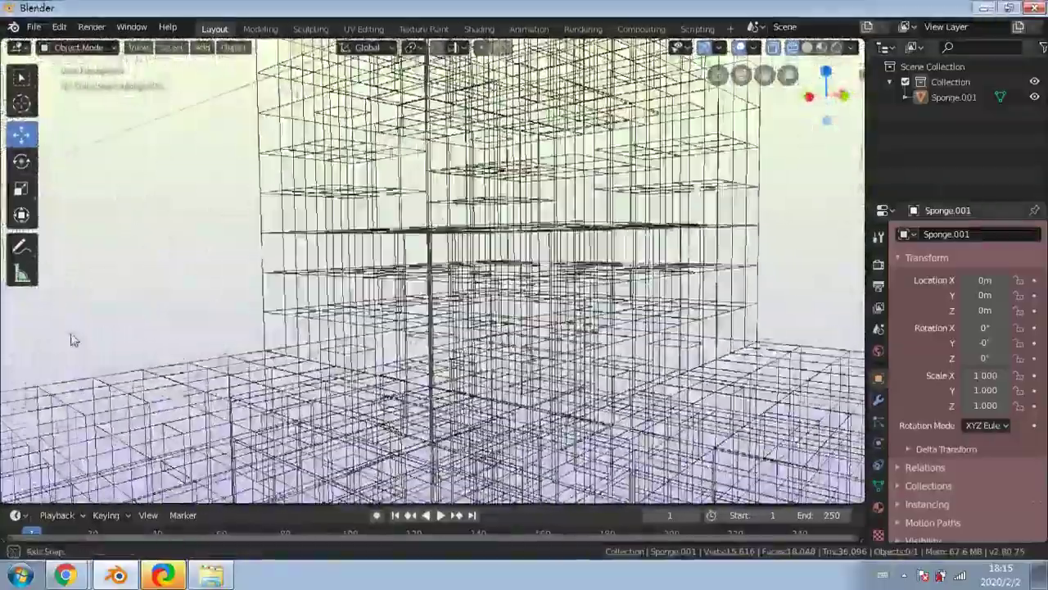
scroll(432, 270, down, 3)
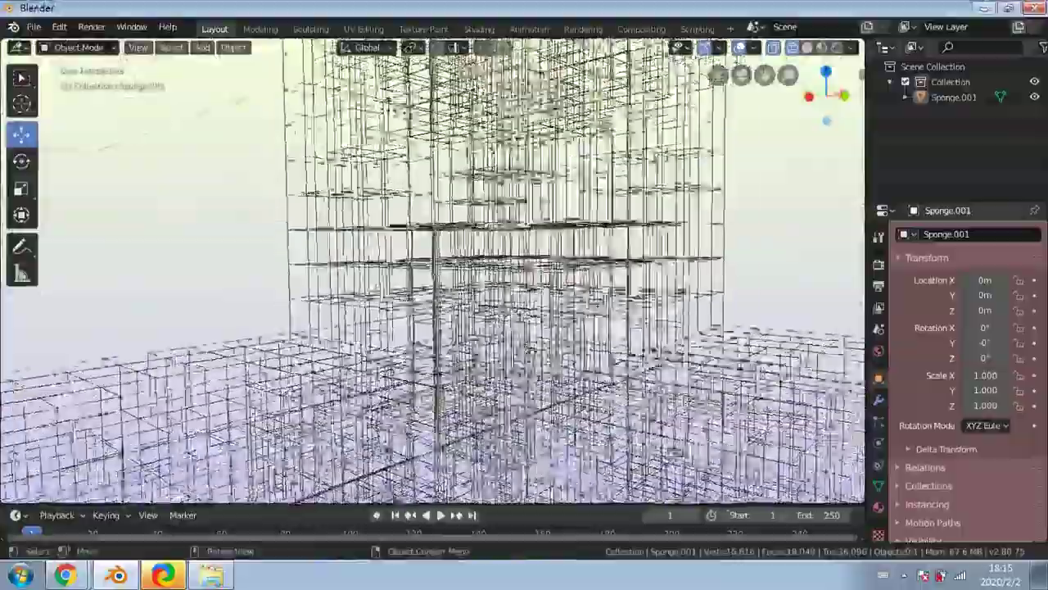
middle_drag(433, 271, 638, 311)
scroll(432, 270, up, 3)
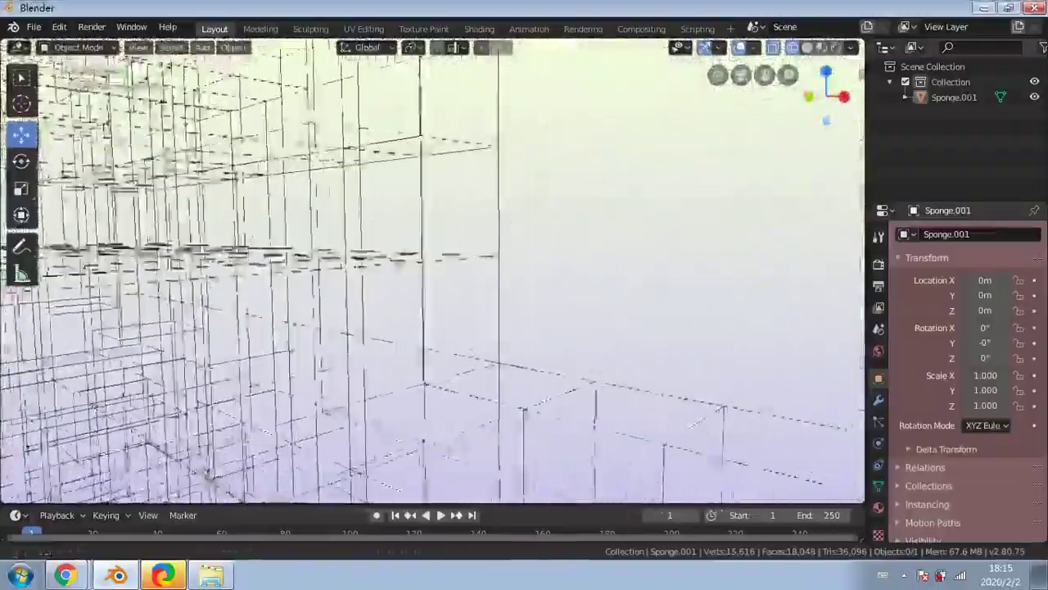
scroll(624, 360, up, 1)
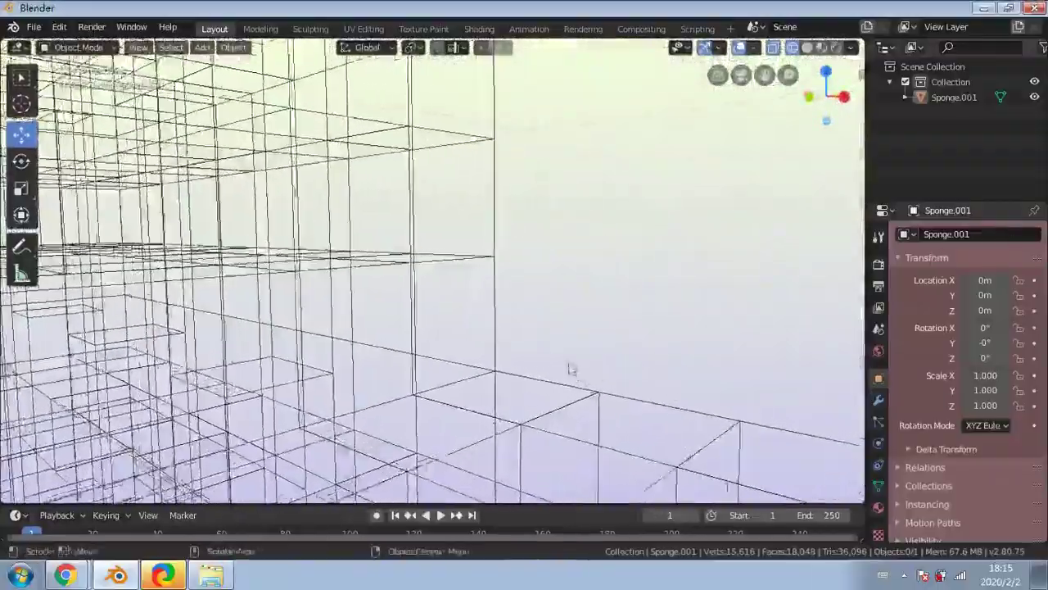
middle_drag(570, 368, 636, 94)
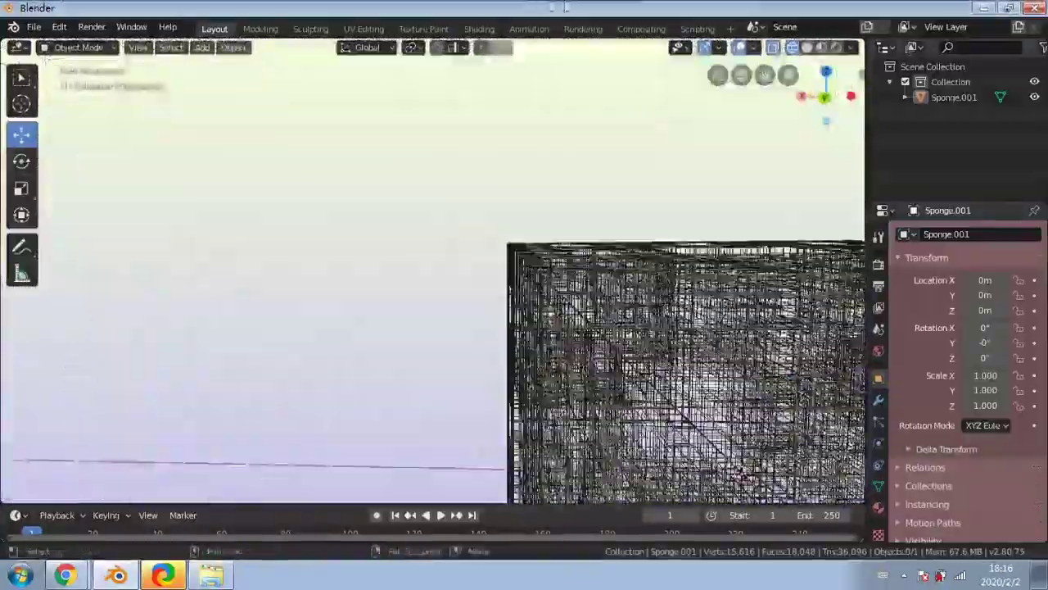
Switch the wireframe Menger Sponge from Object Mode to Edit Mode
scroll(646, 192, up, 4)
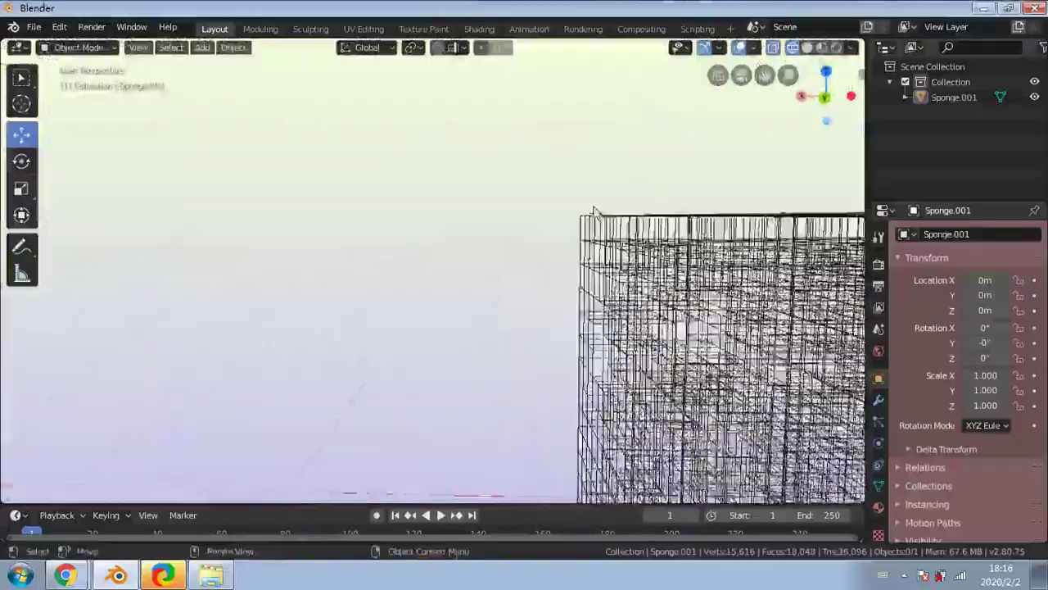
middle_drag(646, 192, 831, 193)
scroll(740, 269, down, 4)
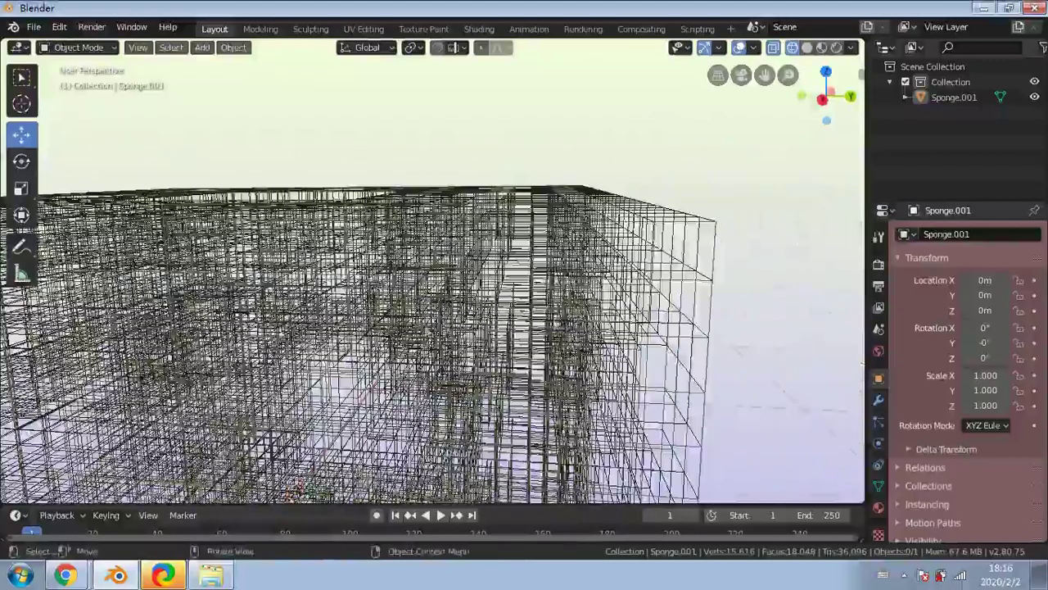
middle_drag(739, 268, 468, 271)
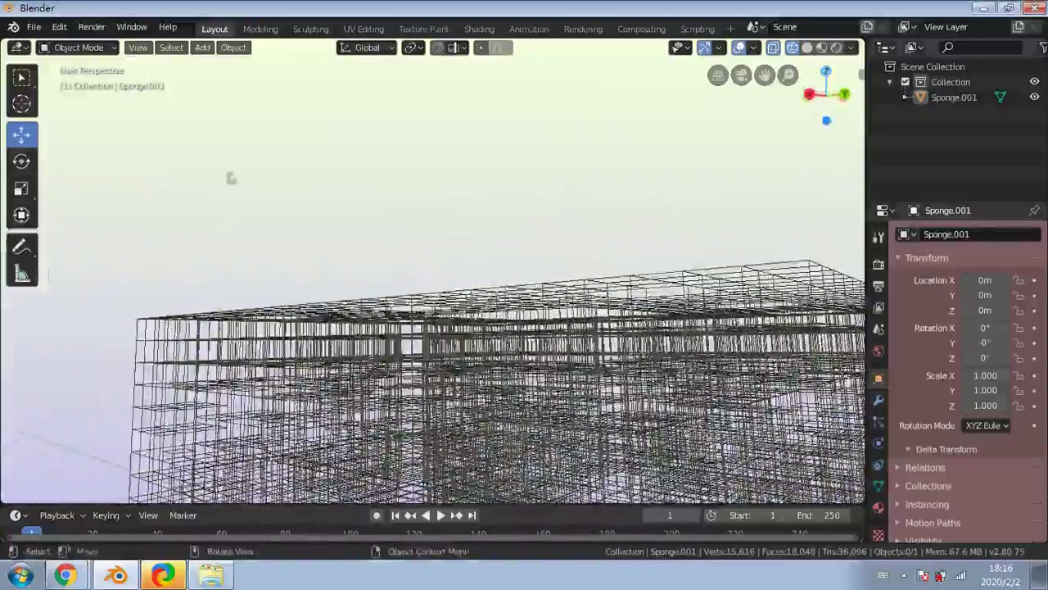
click(100, 46)
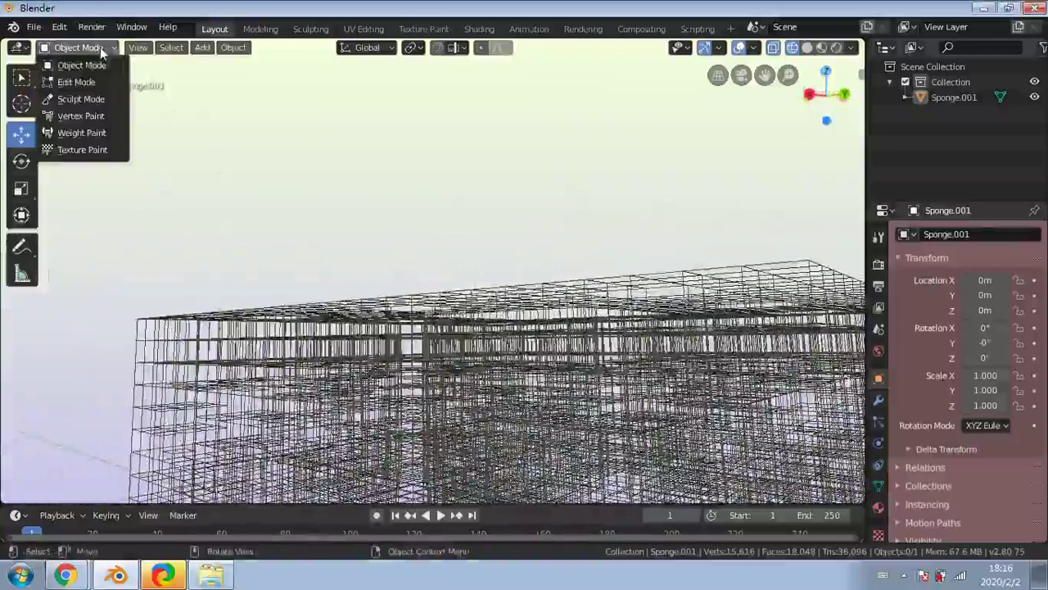
click(80, 86)
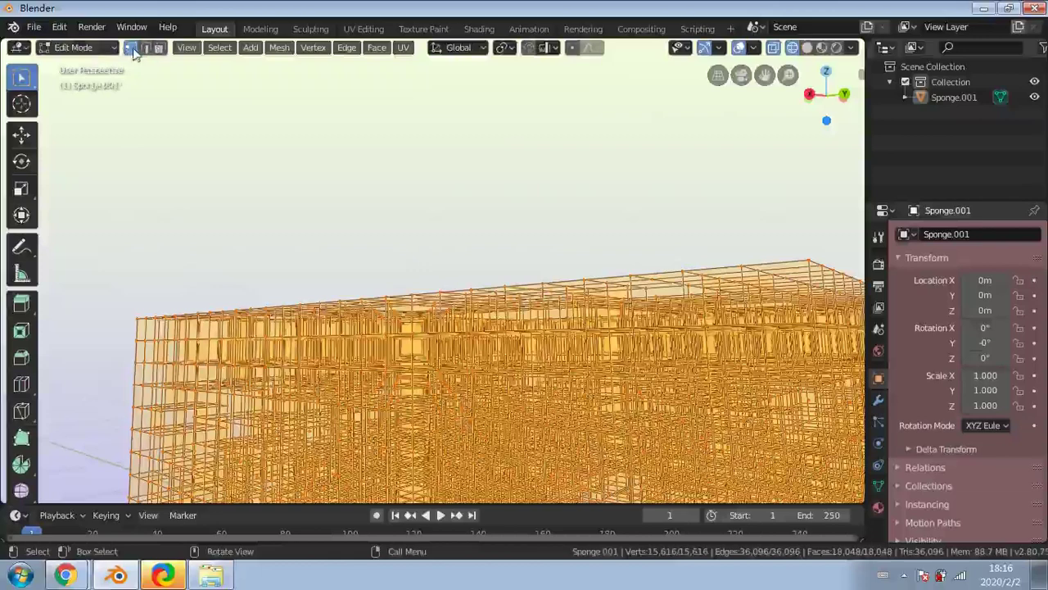
Cycle the mesh selection mode through edge, face and vertex, ending on face select, and view the whole sponge
click(147, 50)
click(160, 49)
click(132, 52)
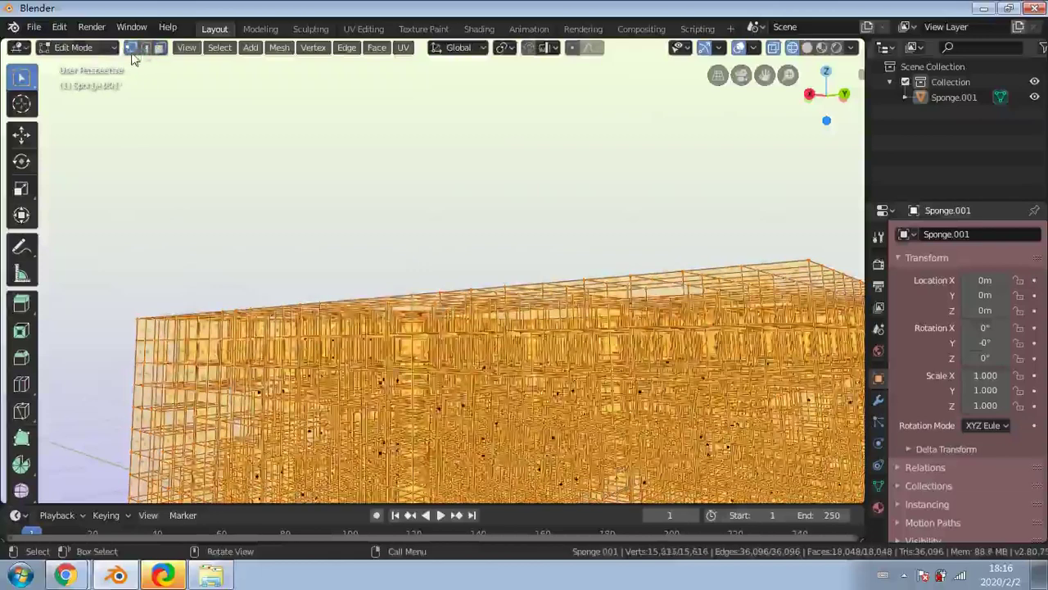
click(146, 51)
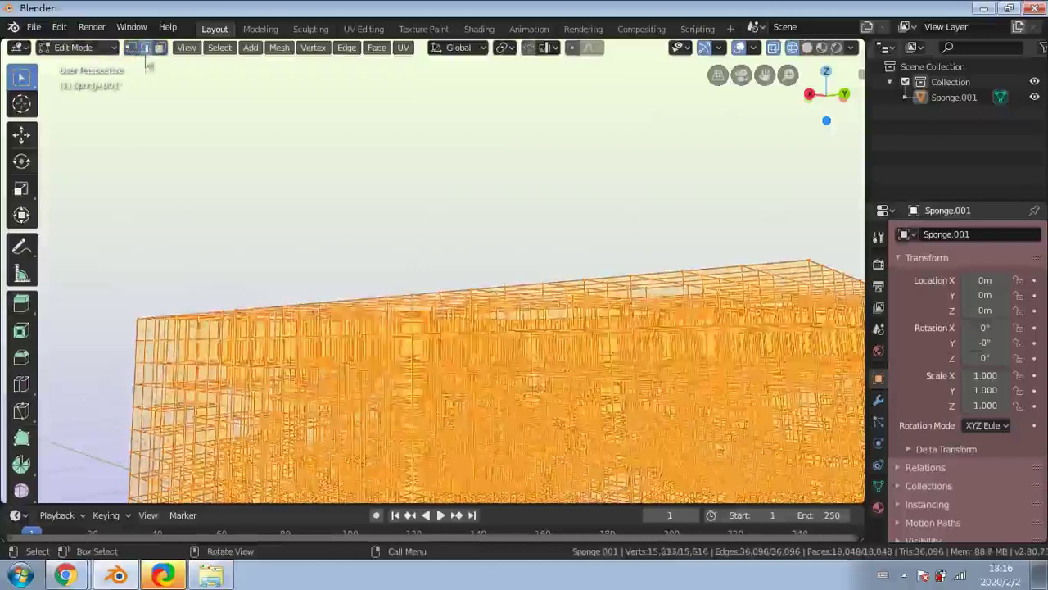
click(160, 50)
scroll(541, 277, down, 3)
middle_drag(540, 277, 483, 287)
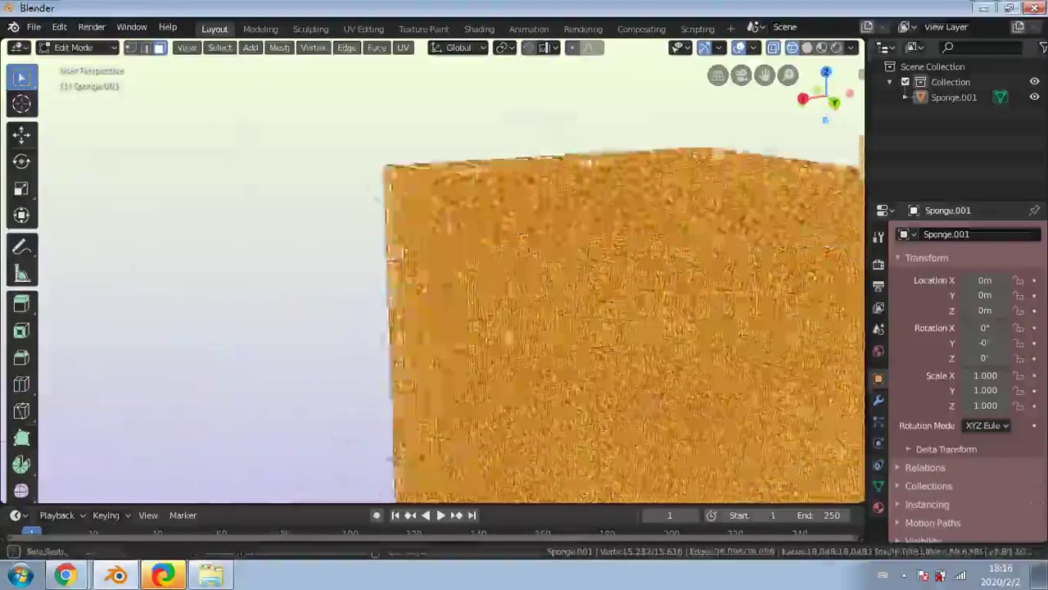
middle_drag(576, 218, 546, 239)
scroll(547, 239, down, 3)
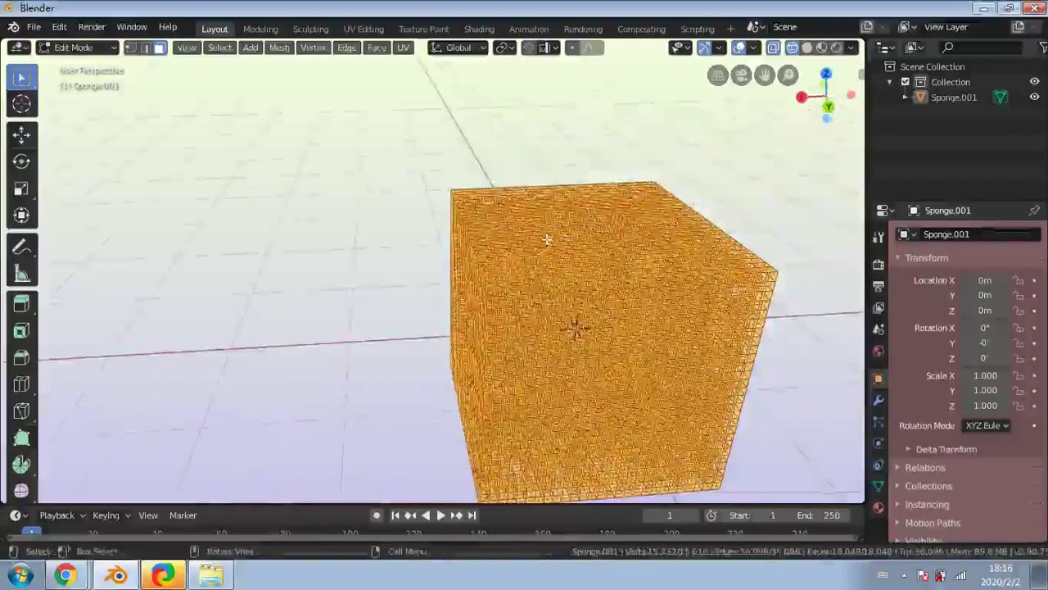